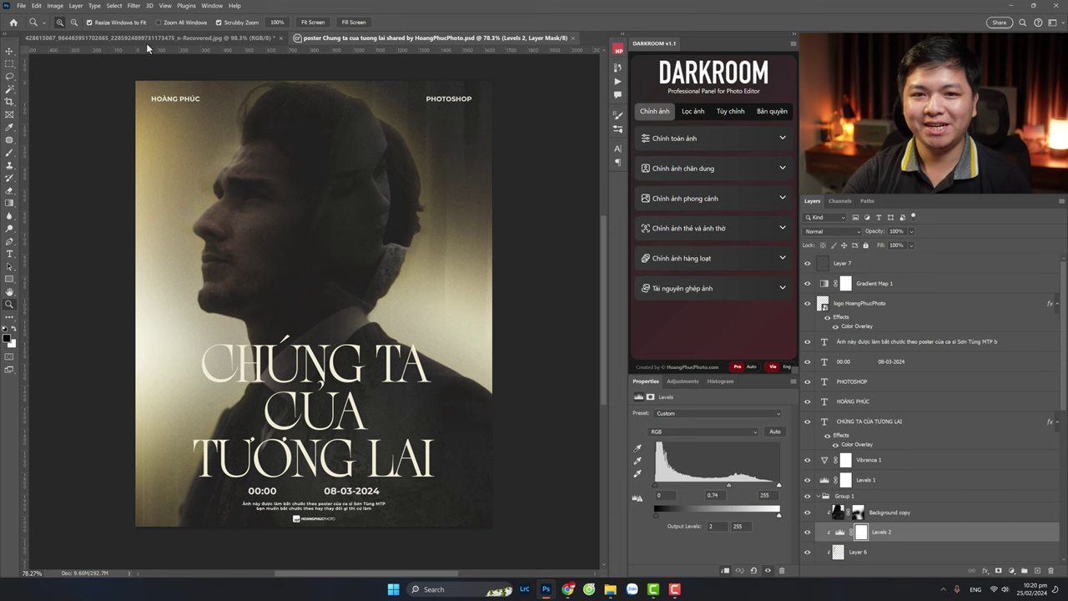
Step: View the reference poster JPG and zoom in on it
left_click(147, 39)
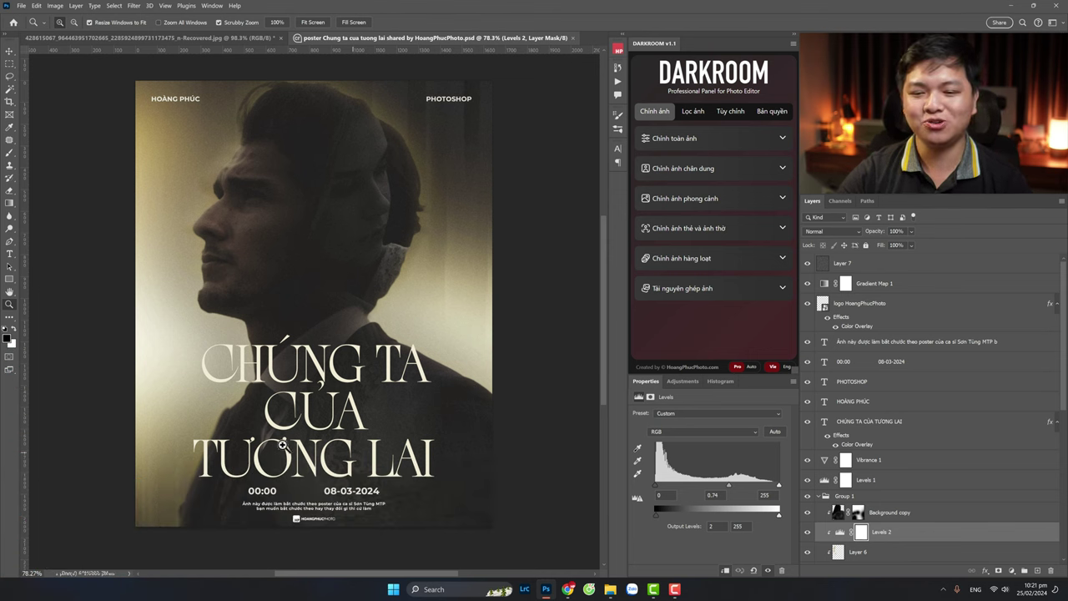
left_click(322, 250, "alt")
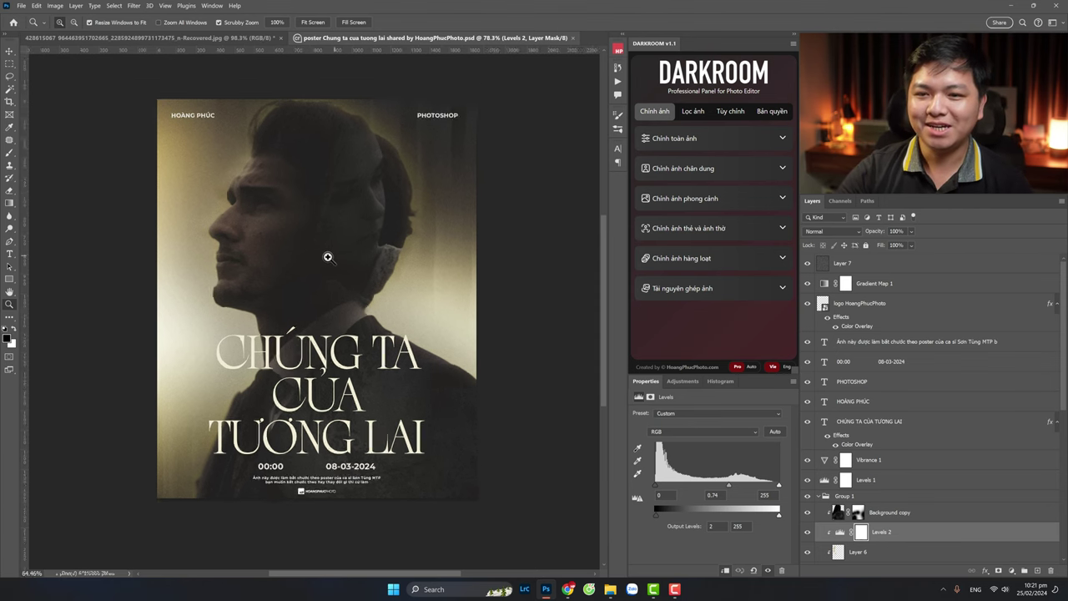
left_click(201, 38)
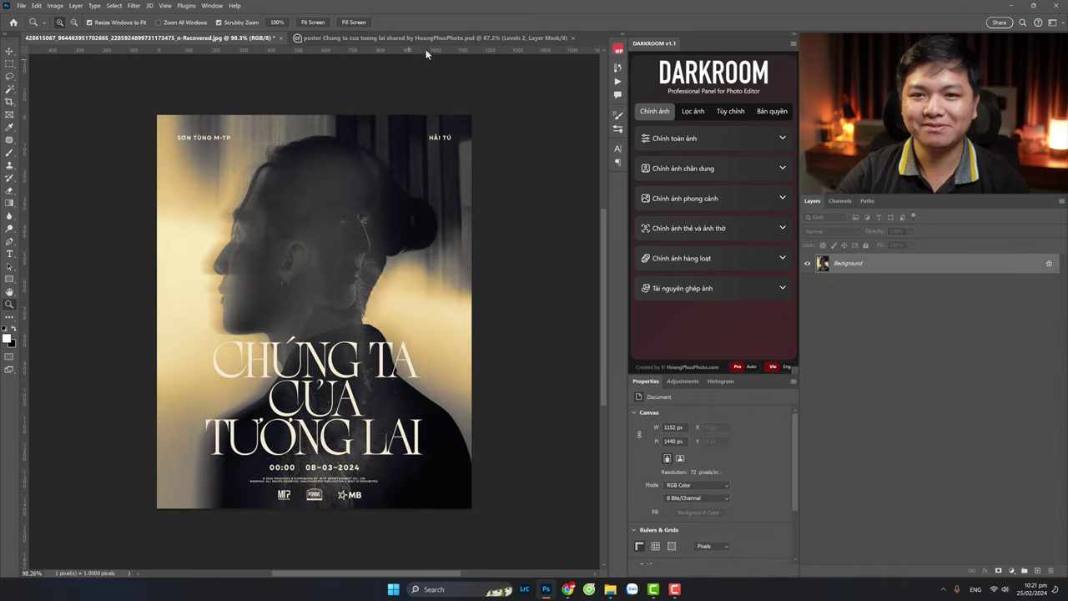
left_click(255, 332)
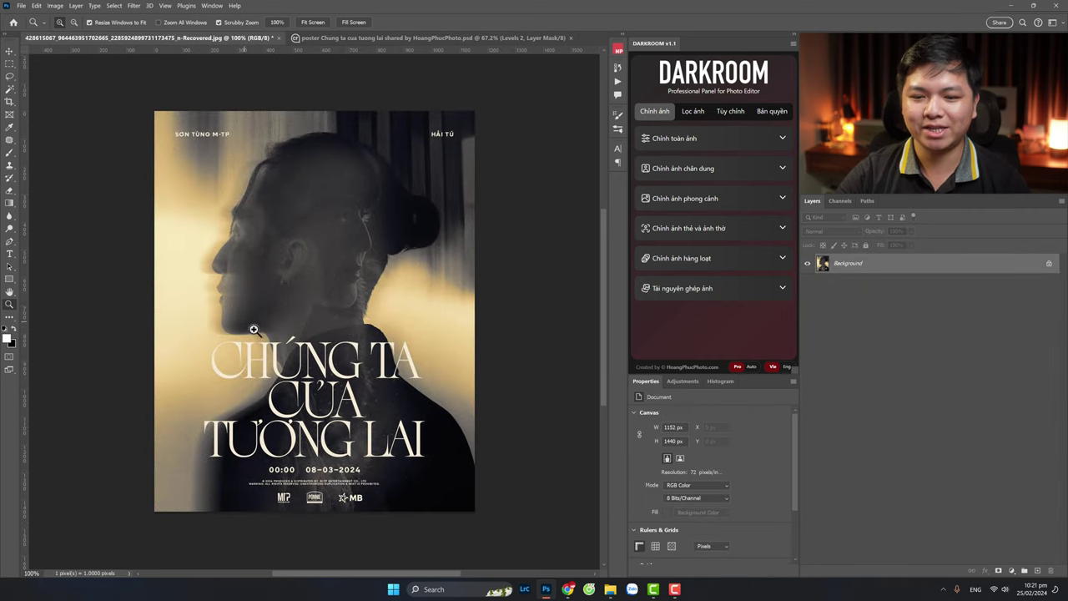
left_click(326, 322)
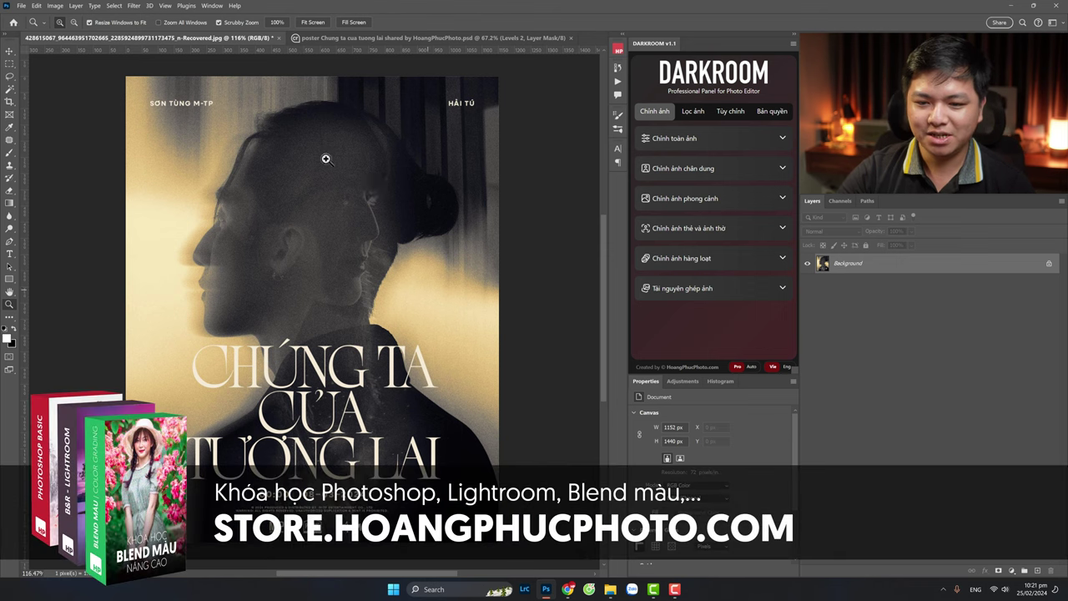
Step: In the finished poster PSD, inspect the CHÚNG TA CỦA TƯƠNG LAI and PHOTOSHOP text layers
left_click(340, 37)
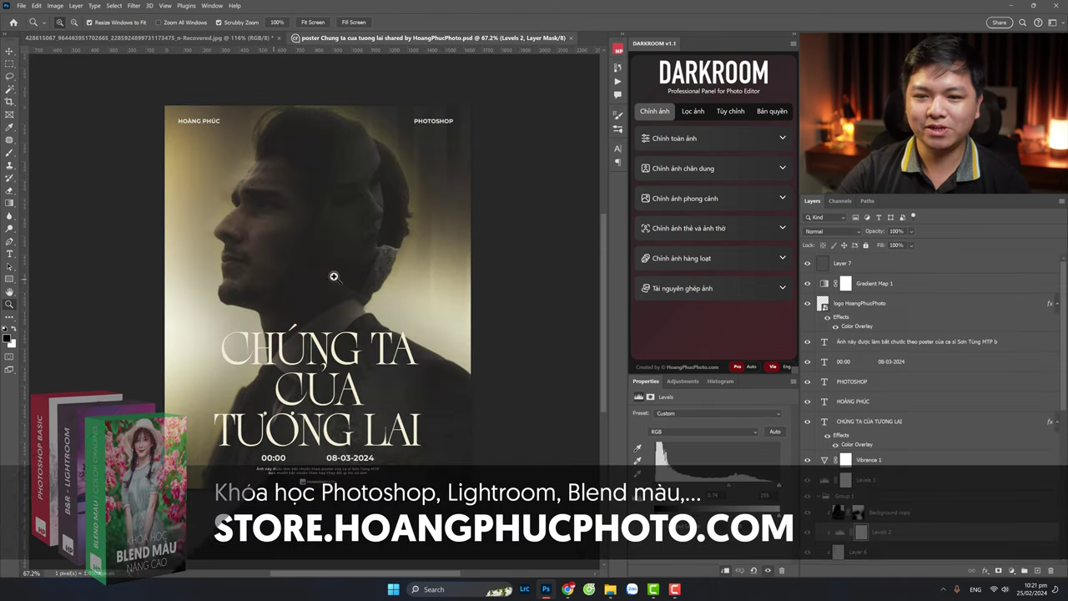
left_click(901, 404)
left_click(893, 422)
left_click(901, 381)
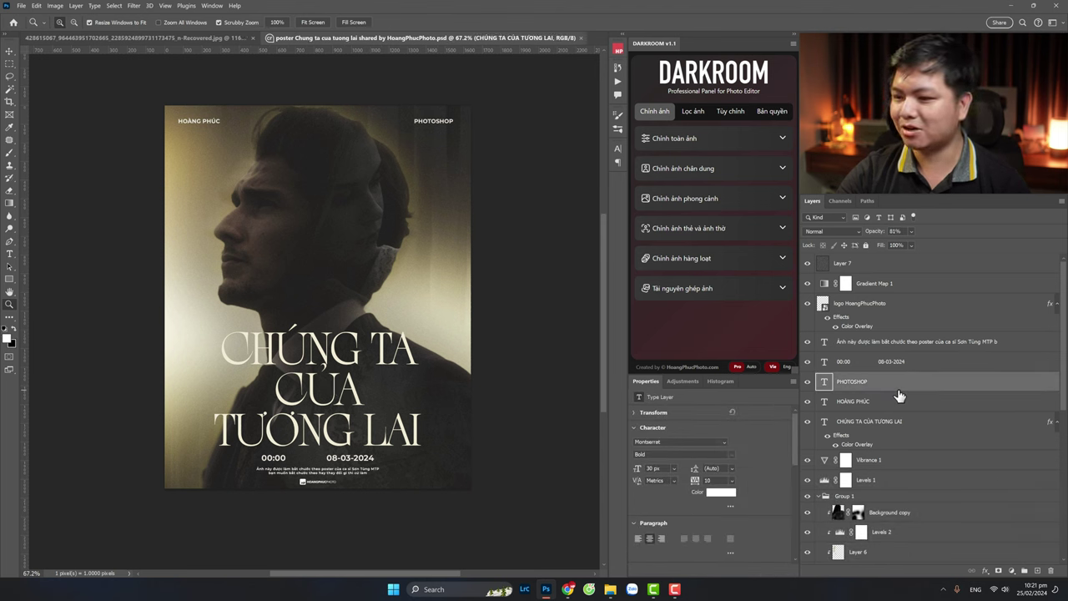
left_click(897, 424)
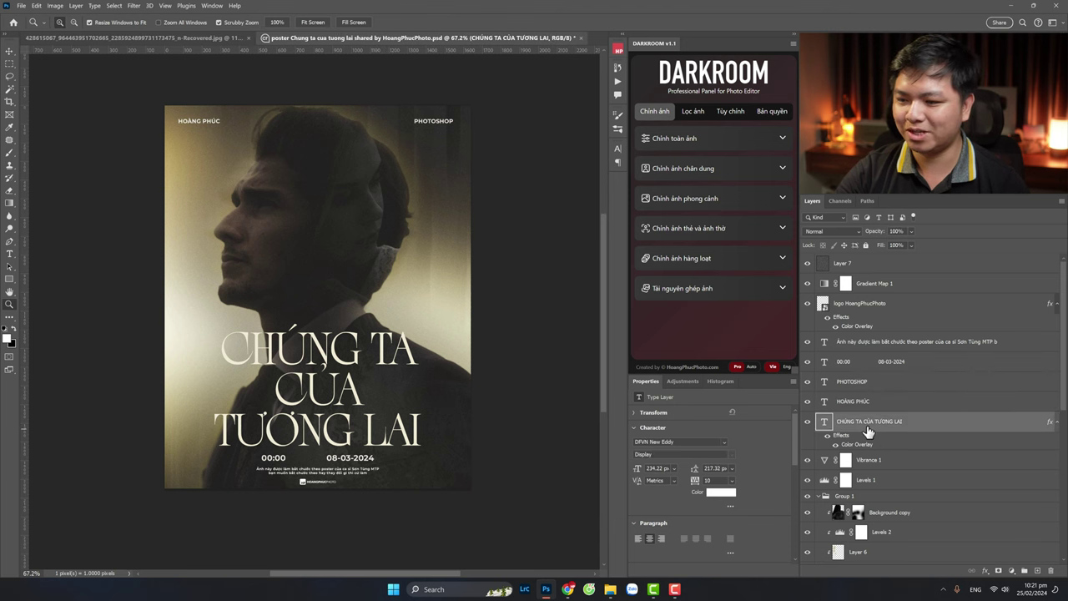
right_click(945, 426)
left_click(938, 418)
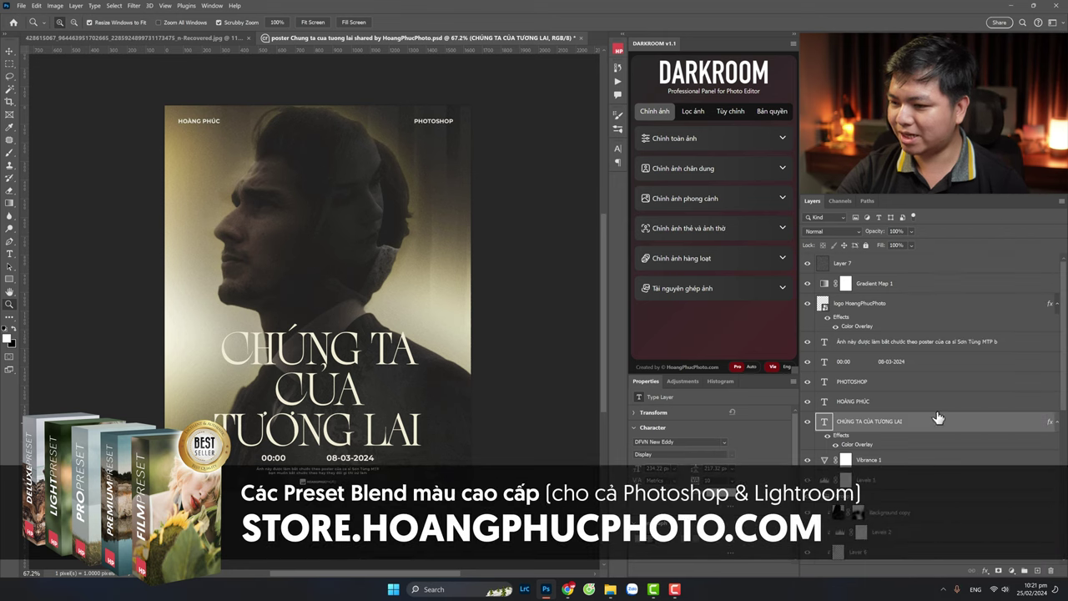
Step: Set Layers panel thumbnails to the largest size and scroll through the layer stack
left_click(1063, 202)
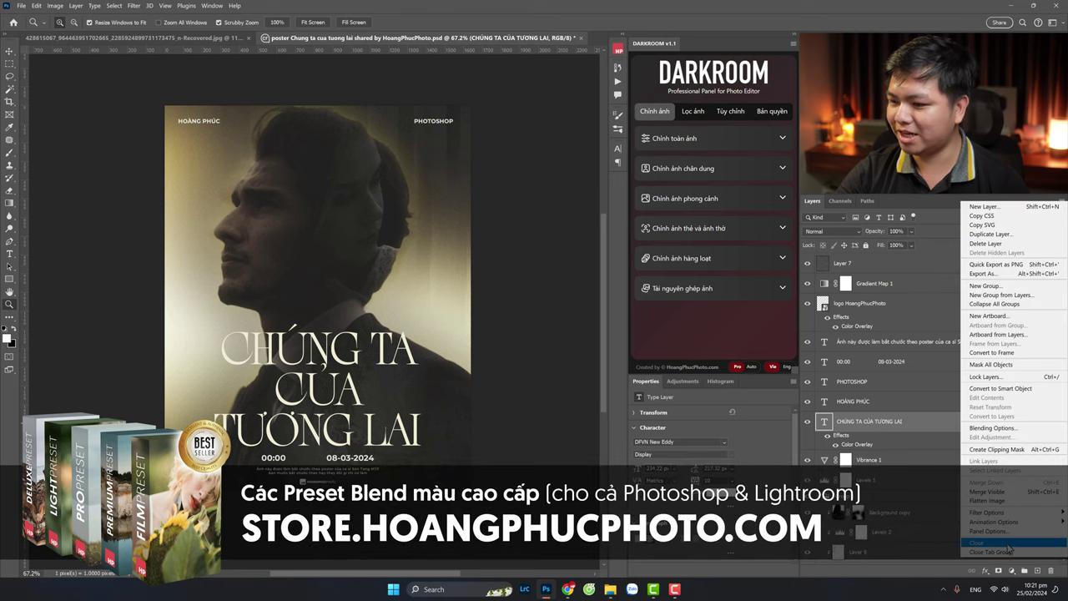
left_click(1007, 532)
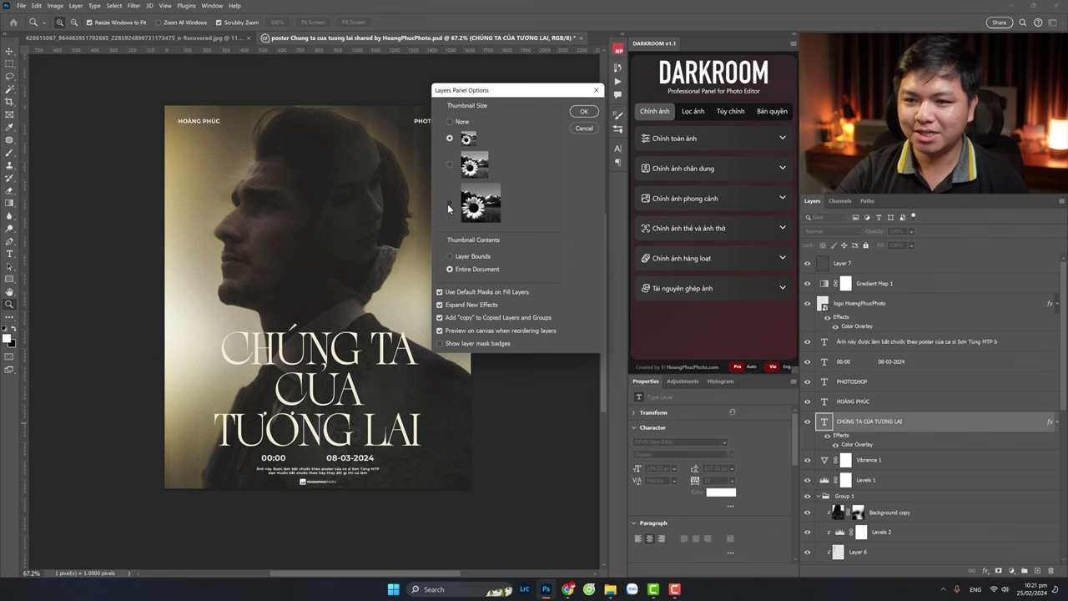
left_click(584, 111)
scroll(912, 443, "down", 5)
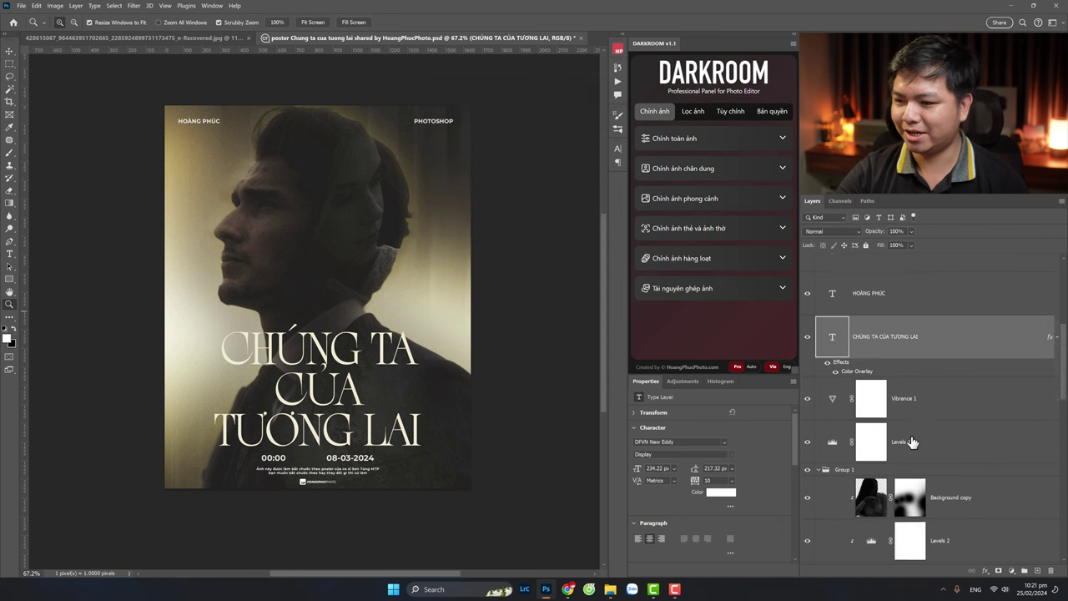
scroll(912, 442, "down", 5)
scroll(912, 442, "down", 3)
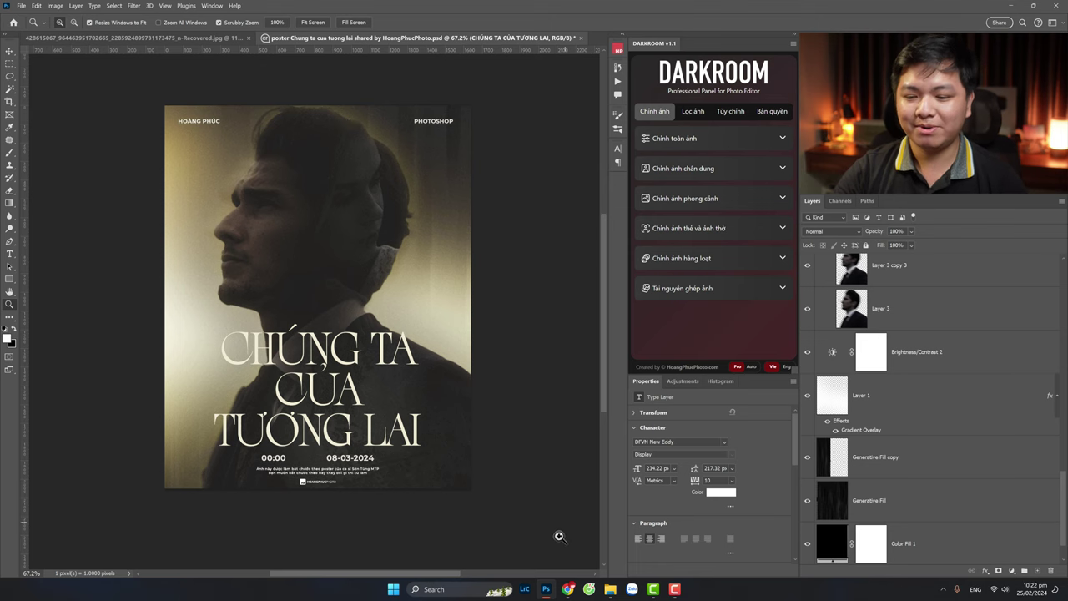
Step: Browse the DFVNNewEddy font folder and stock photos folder, then return to the reference poster
left_click(610, 590)
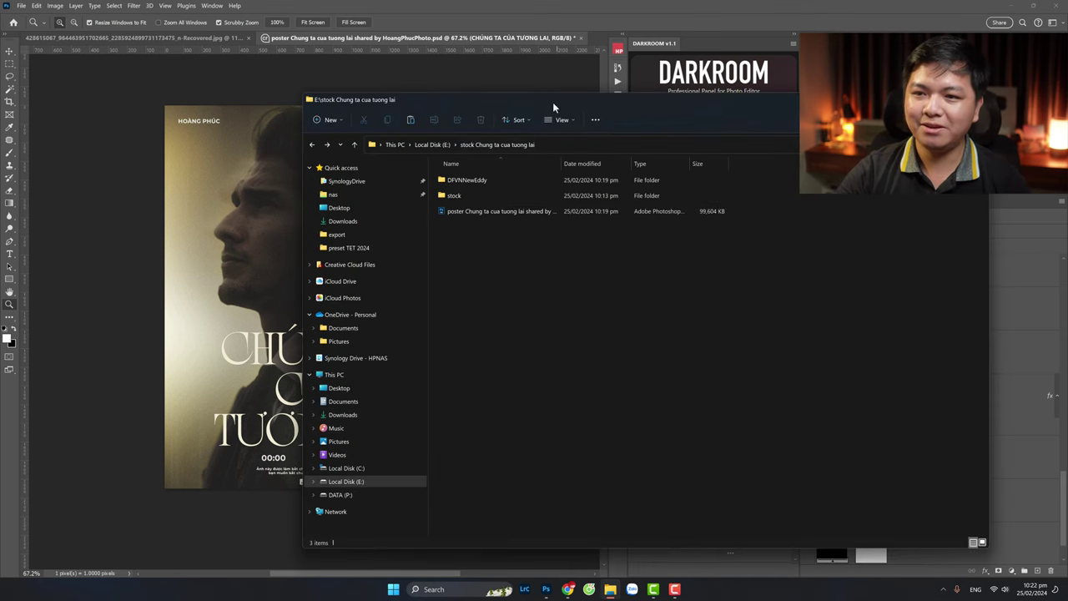
mouse_move(553, 102)
left_mouse_down()
mouse_move(349, 108)
mouse_move(352, 92)
left_mouse_up()
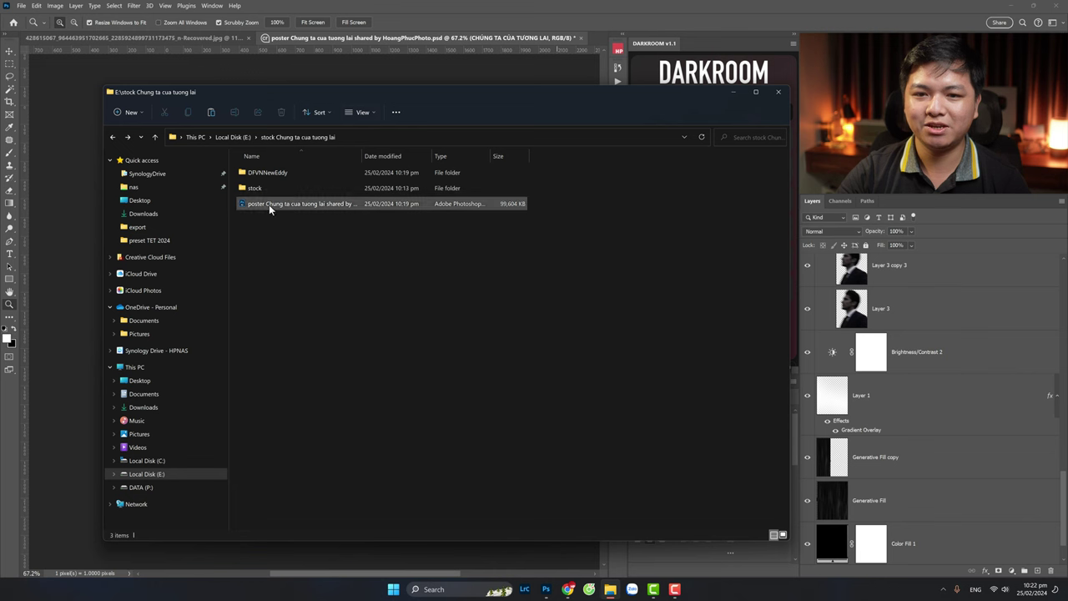
double_click(278, 172)
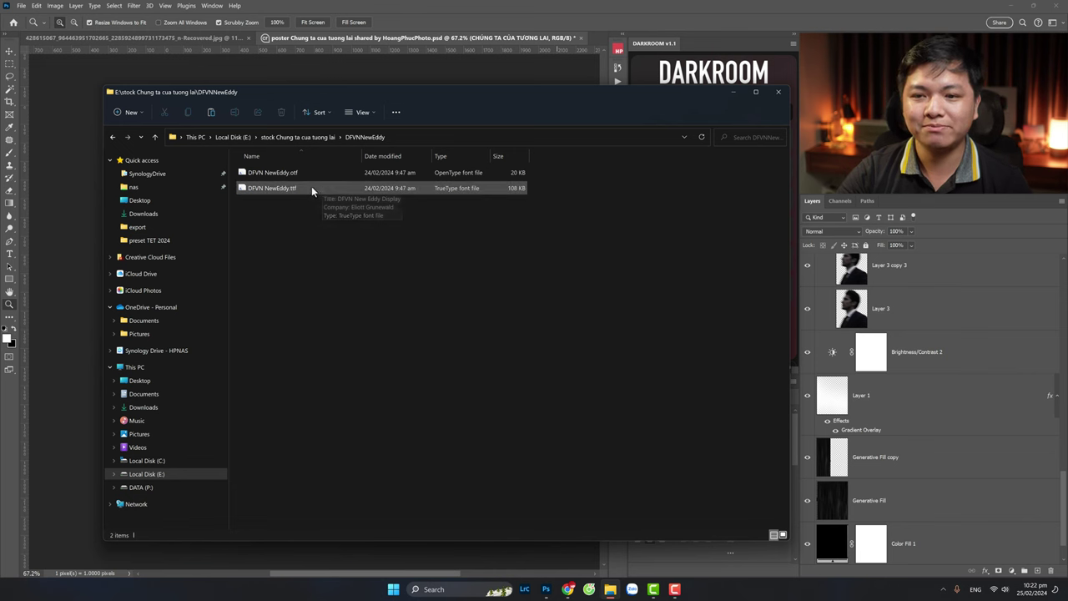
left_click(112, 136)
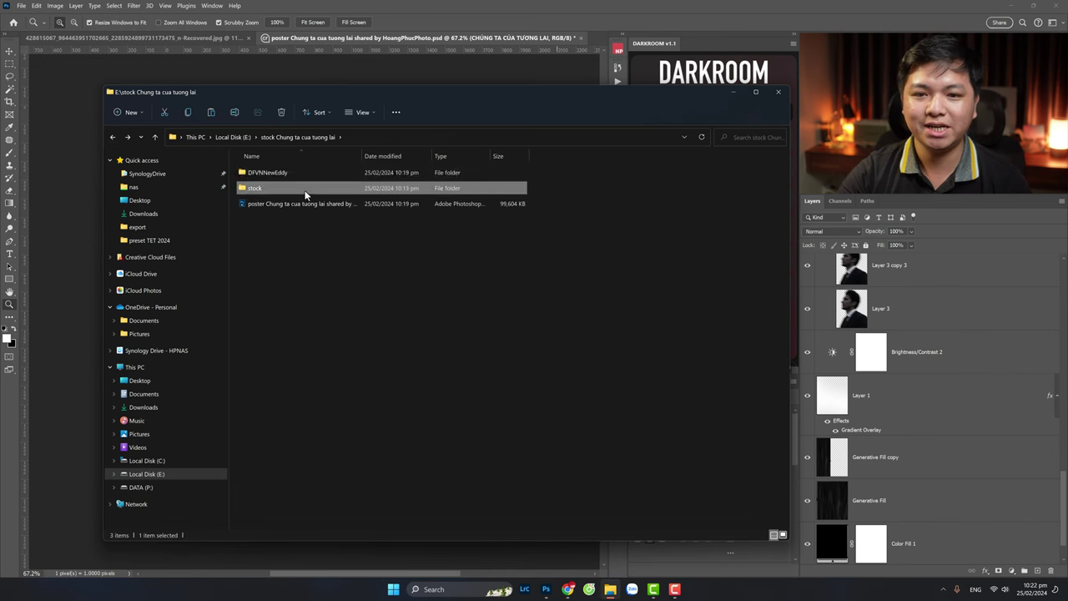
double_click(314, 188)
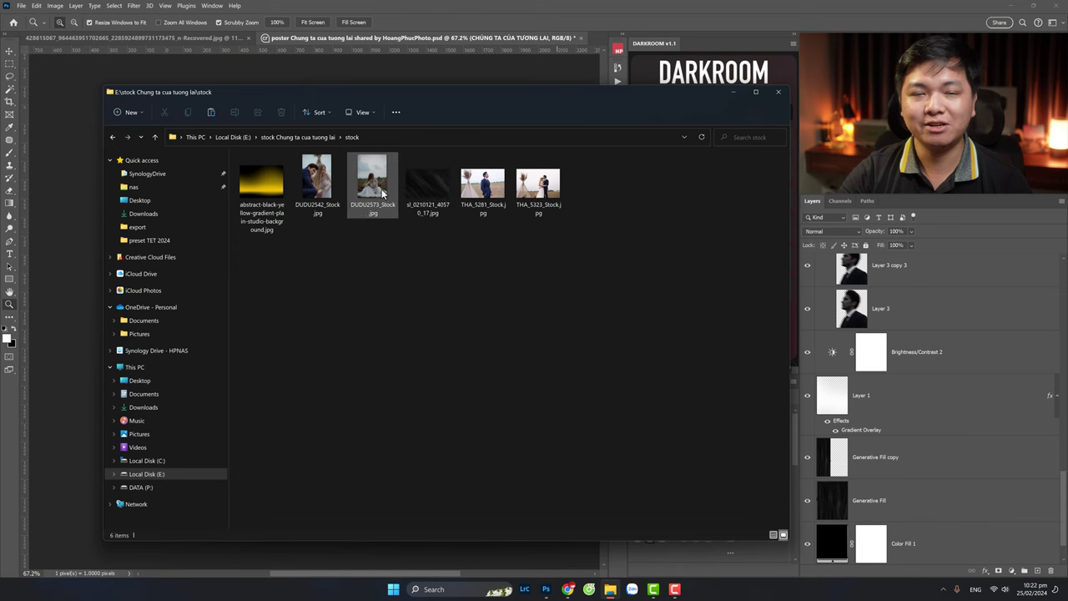
left_click(113, 137)
left_click(125, 37)
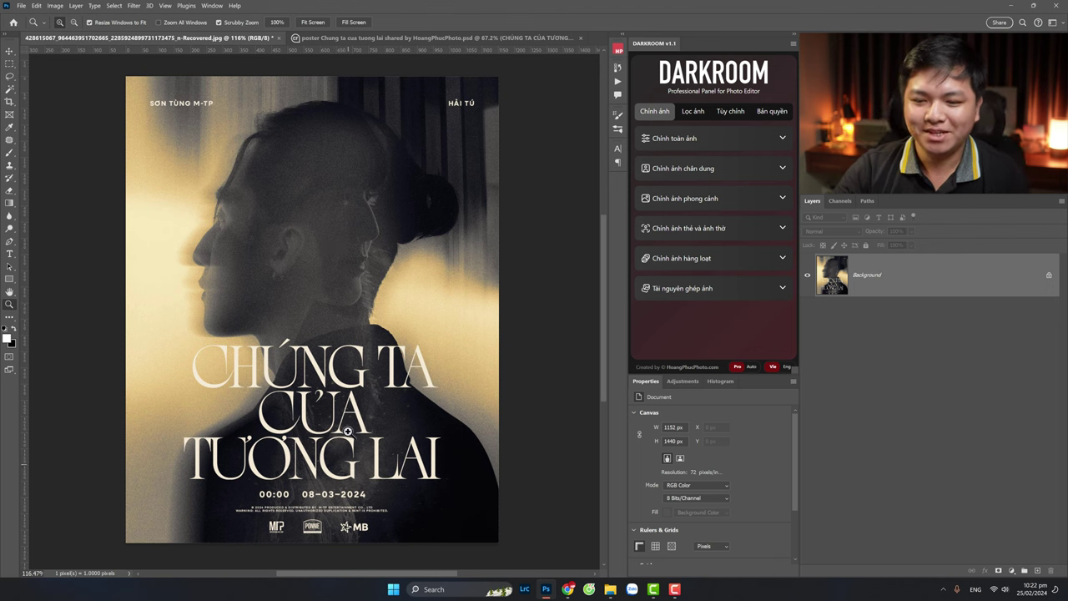
Step: Keep the reference poster open and close the finished poster PSD without saving
left_click(277, 38)
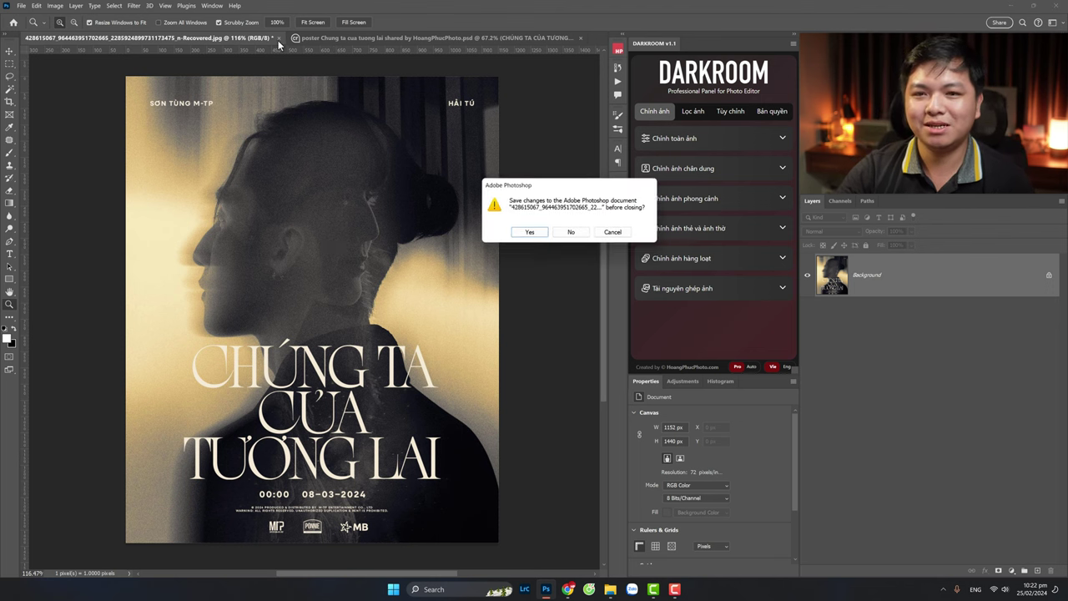
left_click(616, 232)
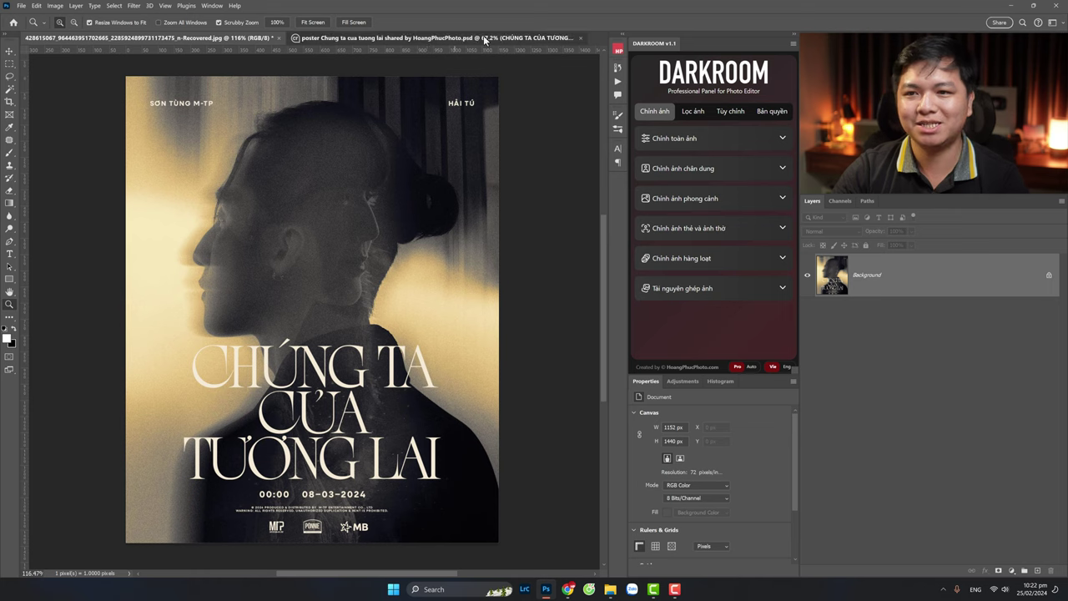
left_click(434, 38)
left_click(582, 37)
left_click(571, 225)
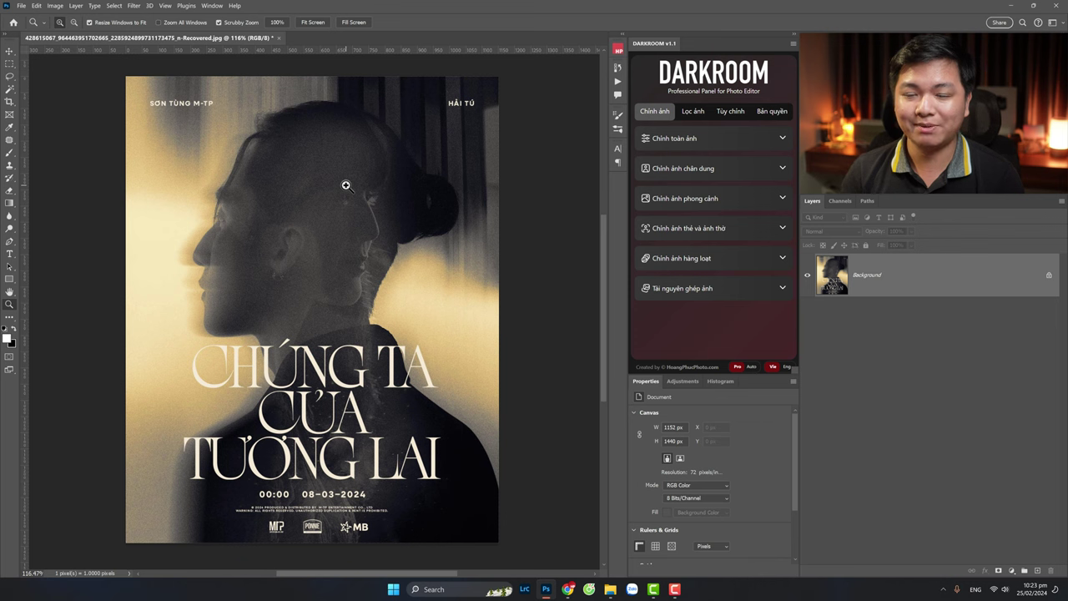
Step: Check the reference poster's image size of 1152 × 1440 px, then start a new document
key("ctrl+alt+i")
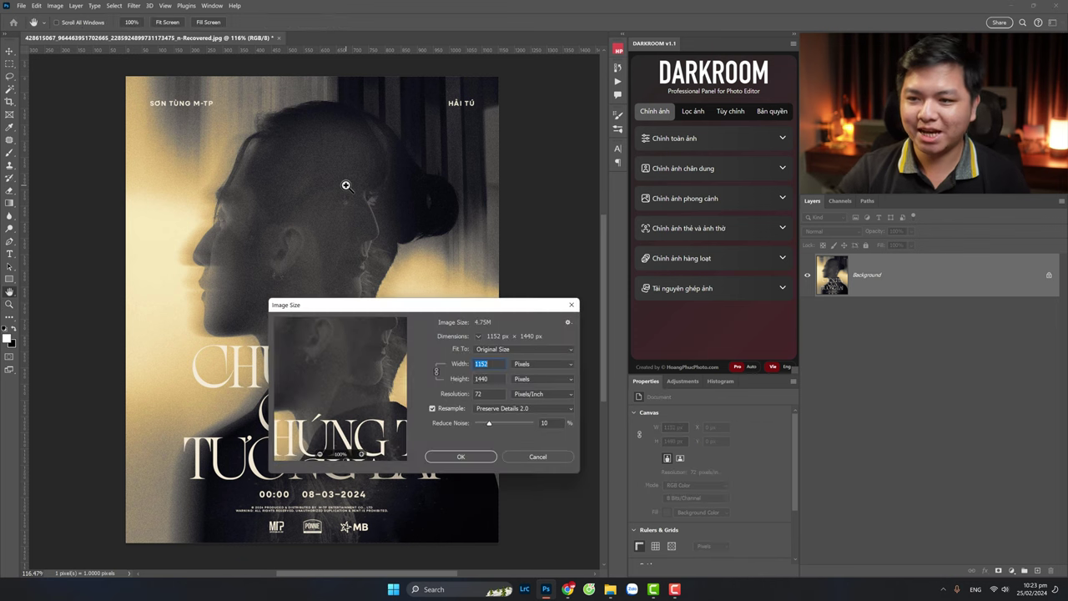
left_click(515, 357)
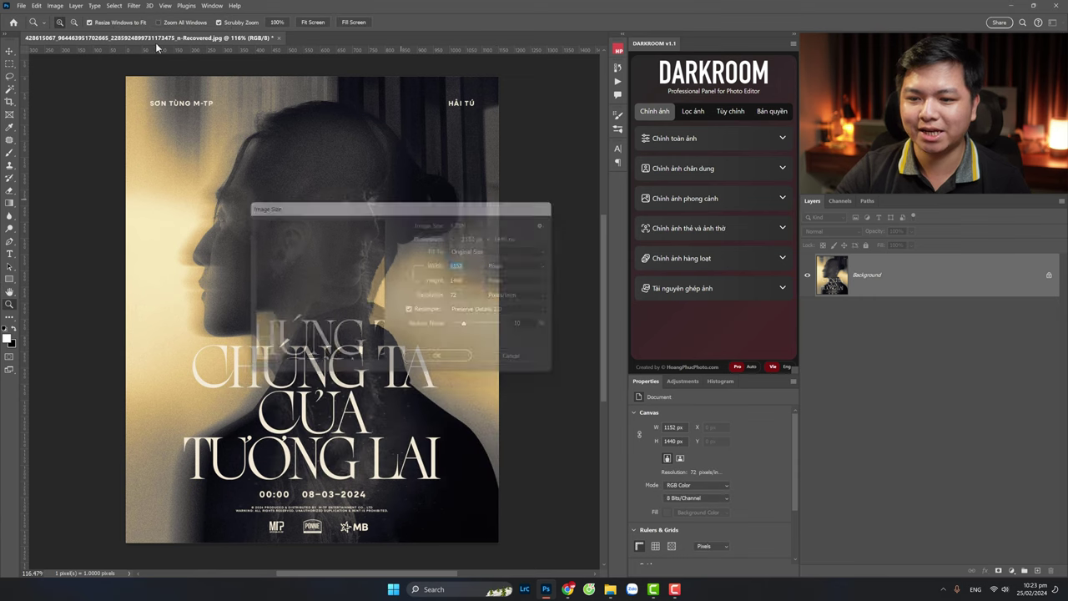
left_click(55, 5)
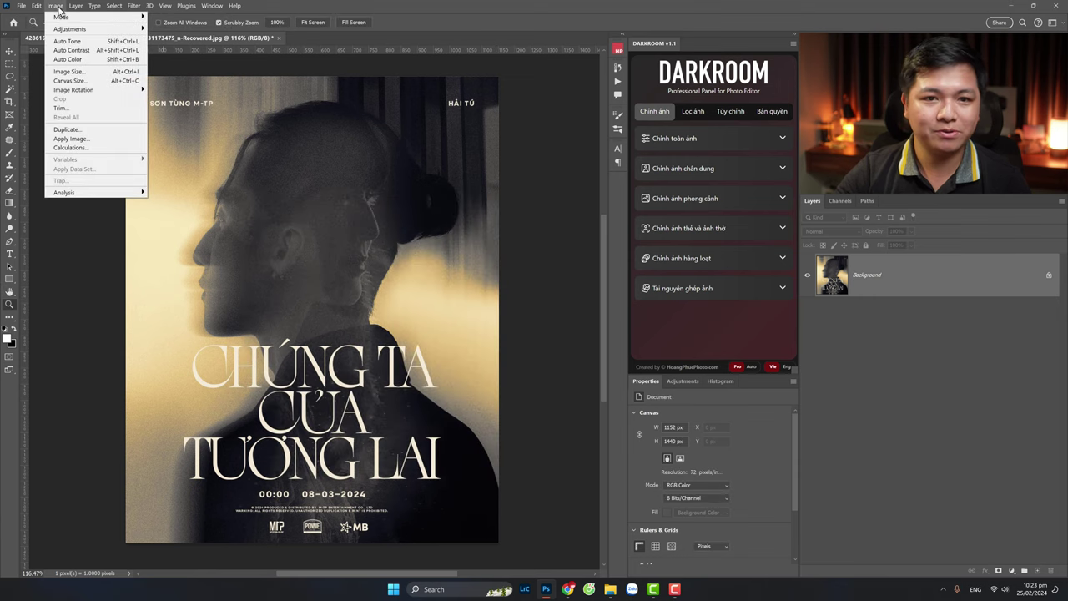
left_click(74, 72)
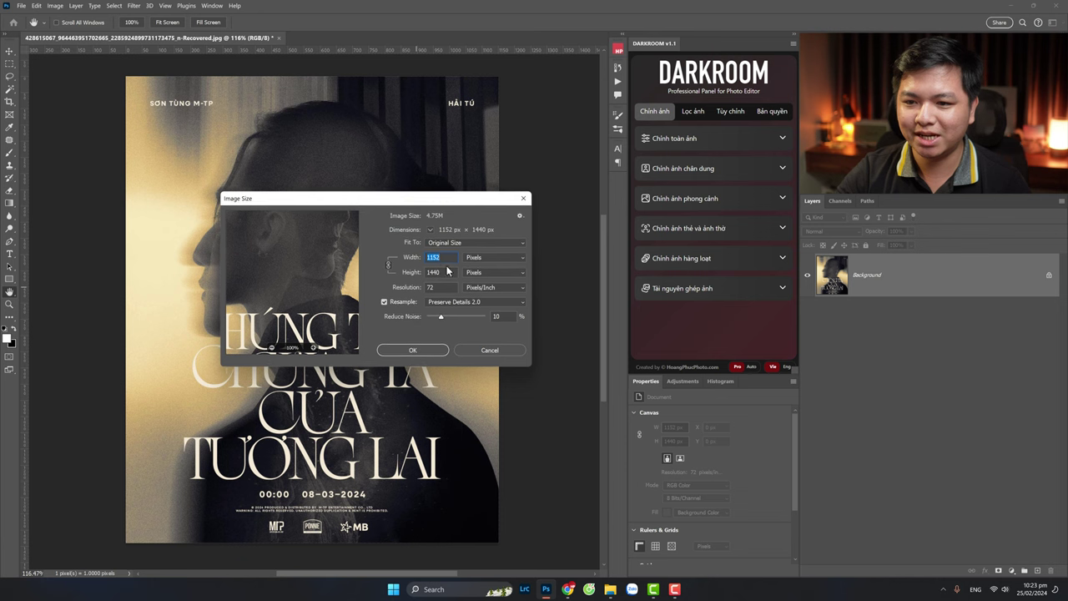
left_click(445, 258)
key("Tab")
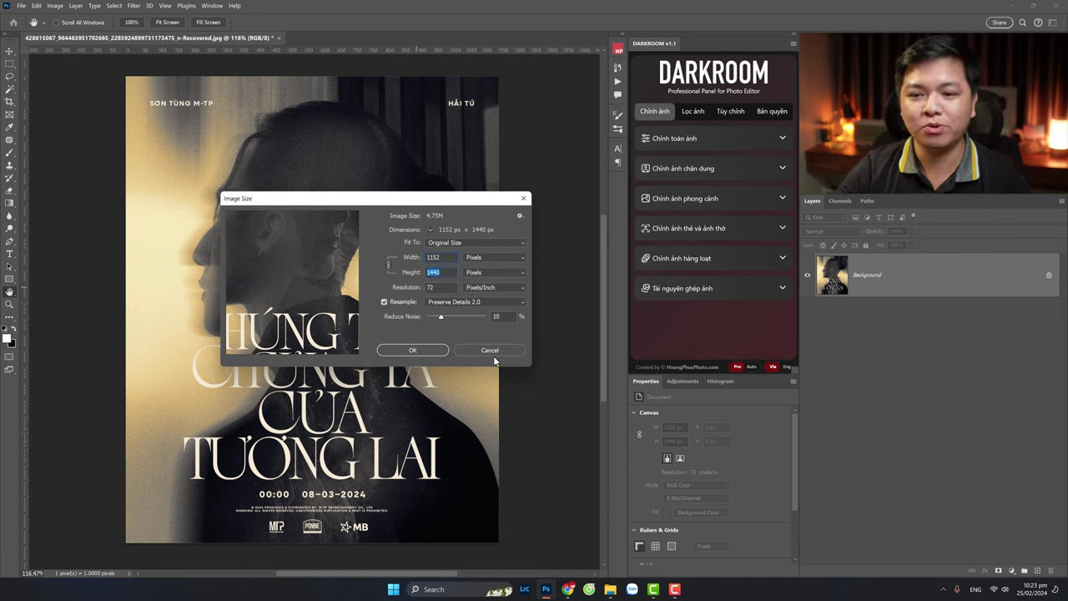
key("Escape")
left_click(21, 6)
left_click(29, 18)
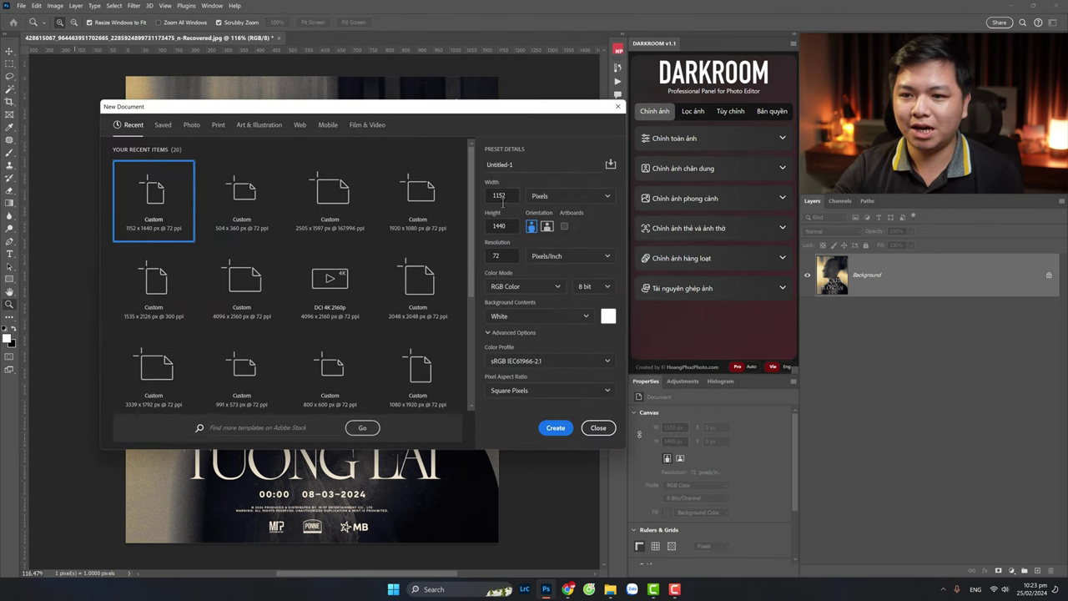
Step: Create Untitled-1 at 1152 × 1440 px, 72 ppi, with a white background
double_click(500, 197)
left_click(503, 228)
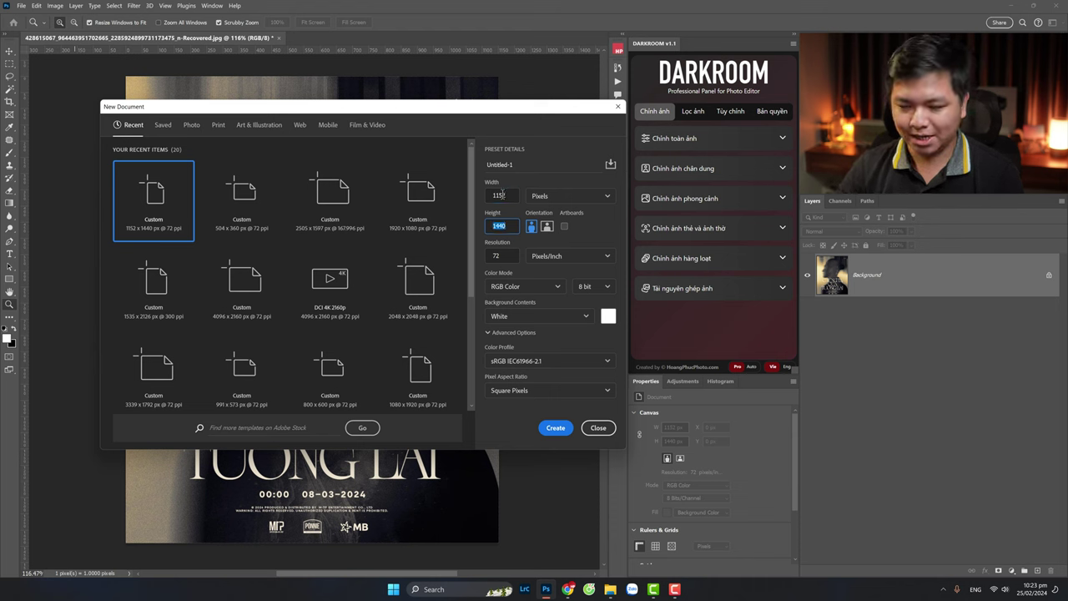
key("Tab")
double_click(498, 226)
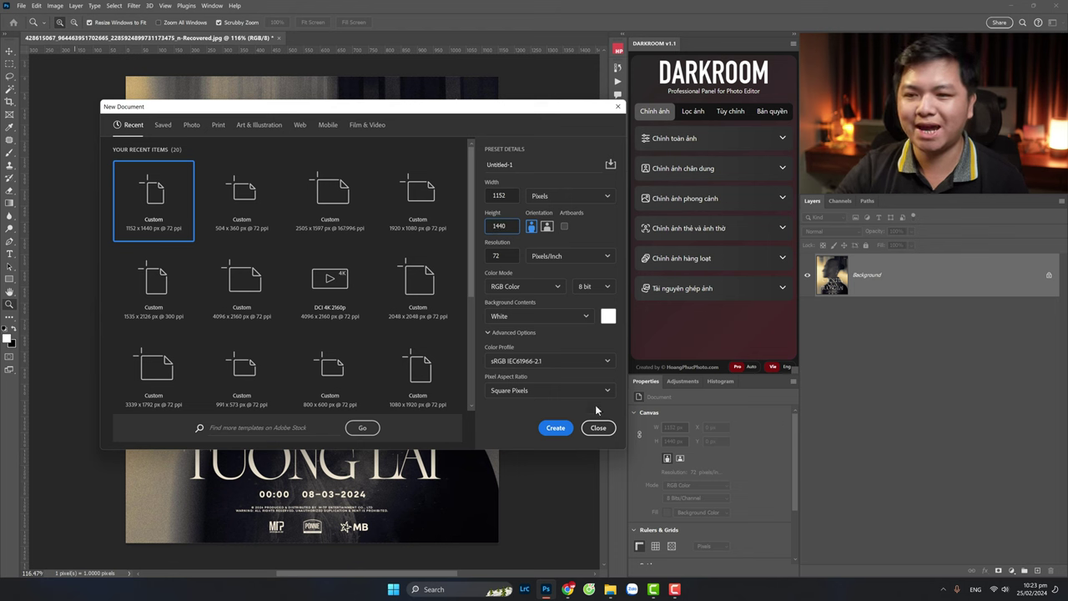
double_click(498, 256)
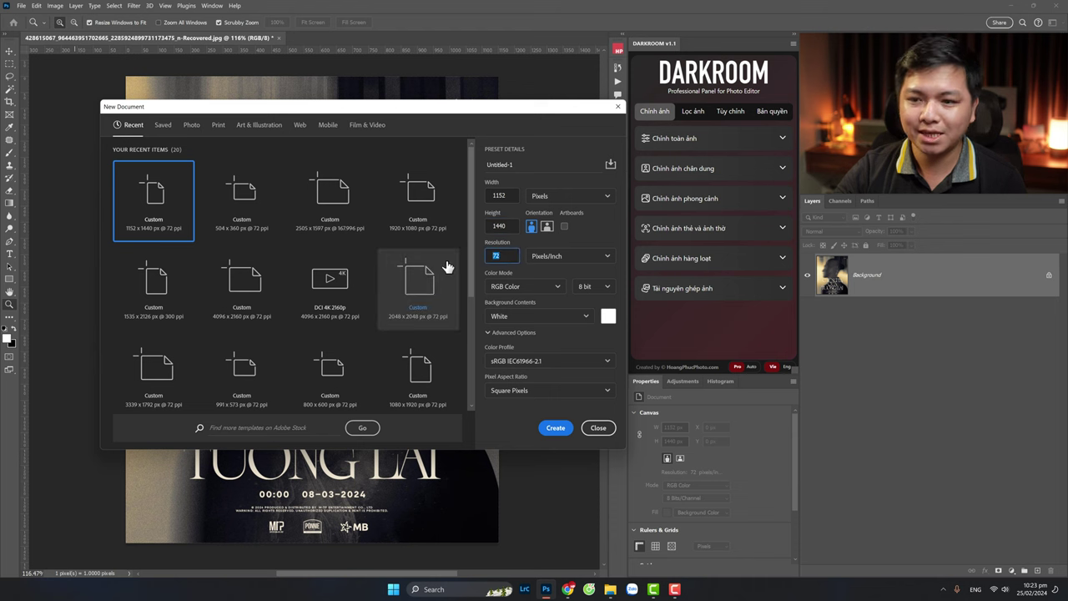
type("30")
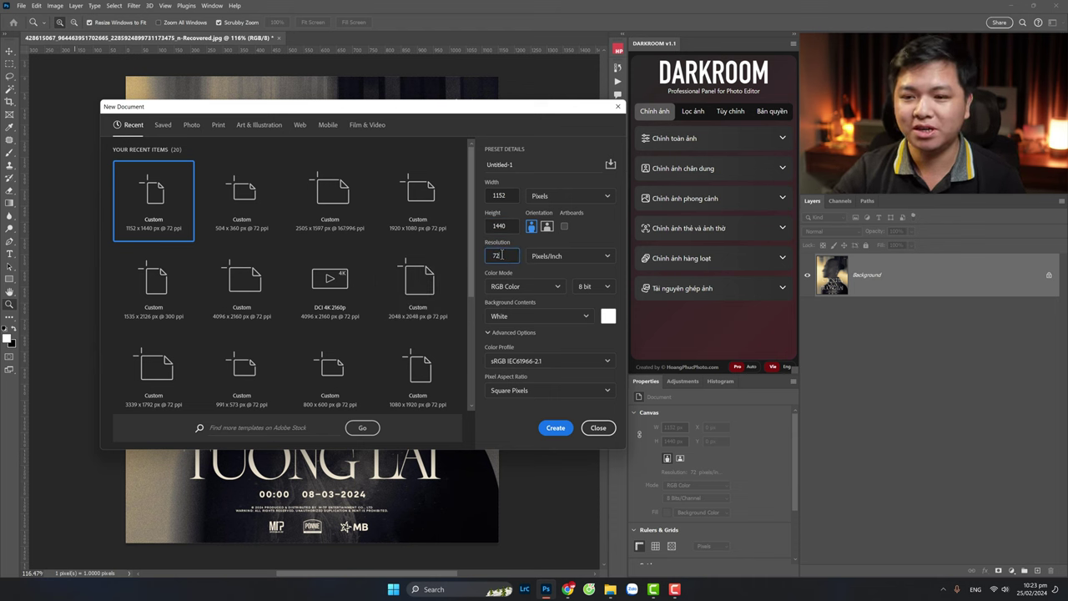
left_click(555, 428)
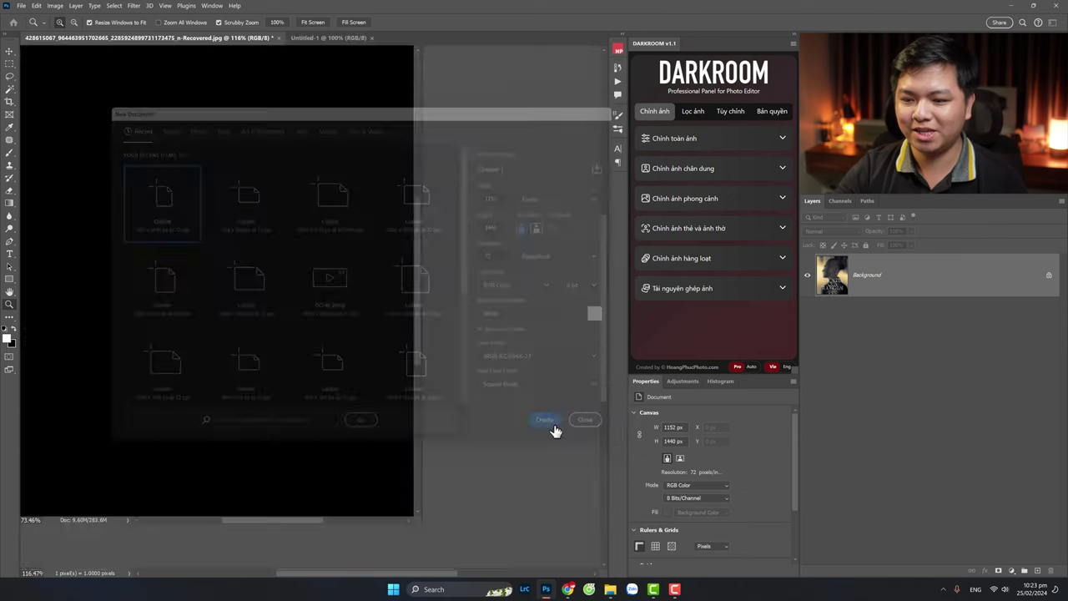
Step: Resize the canvas to 1638 × 2048 px via linked height 2048, then fit it on screen
left_click_drag(325, 252, 322, 241)
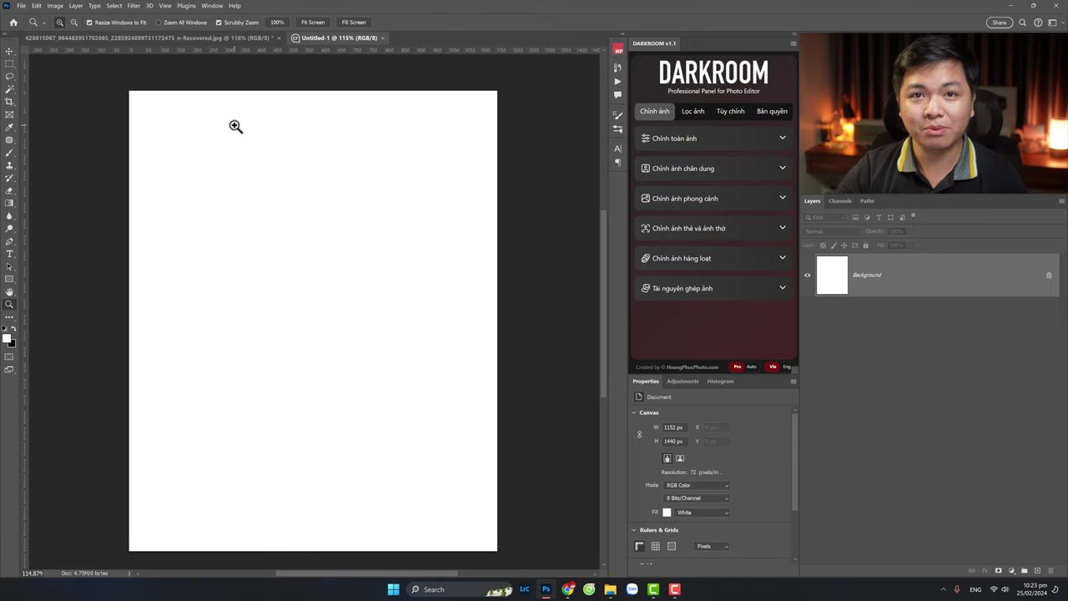
left_click(56, 6)
left_click(76, 71)
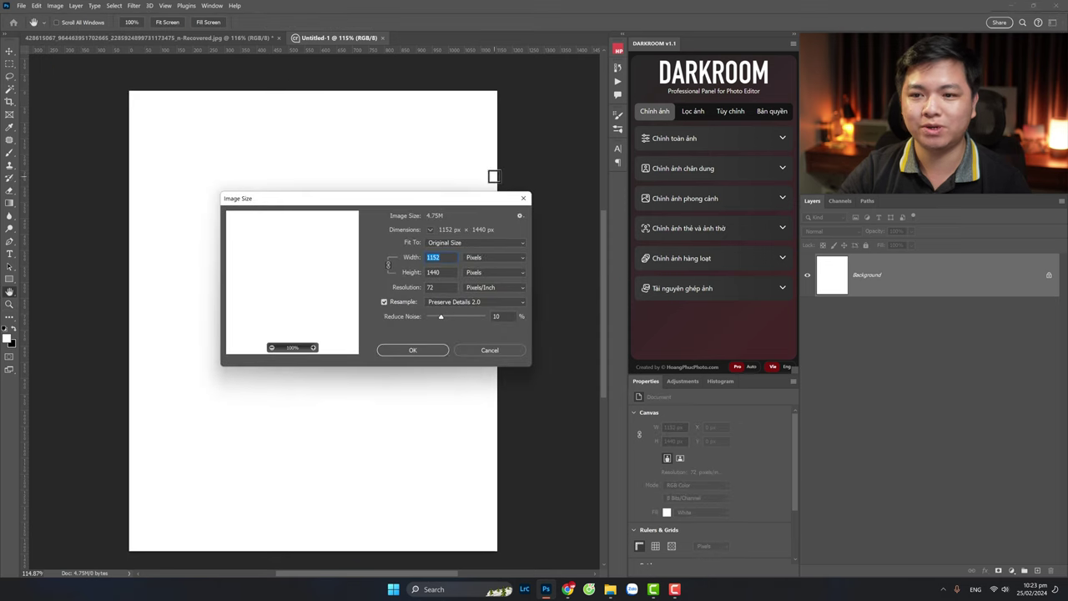
left_click_drag(443, 205, 427, 202)
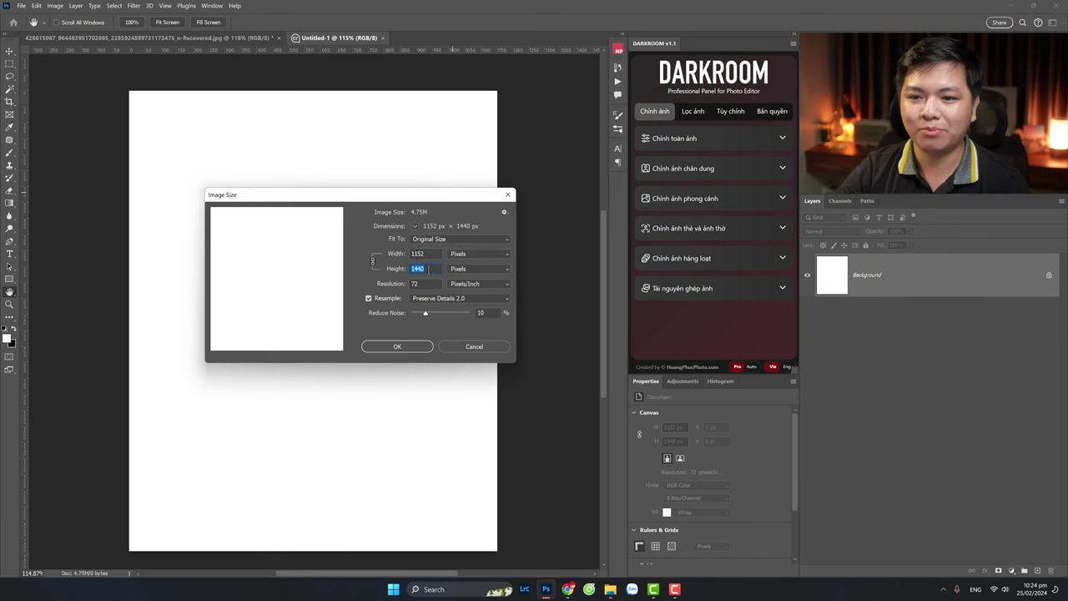
left_click(434, 271)
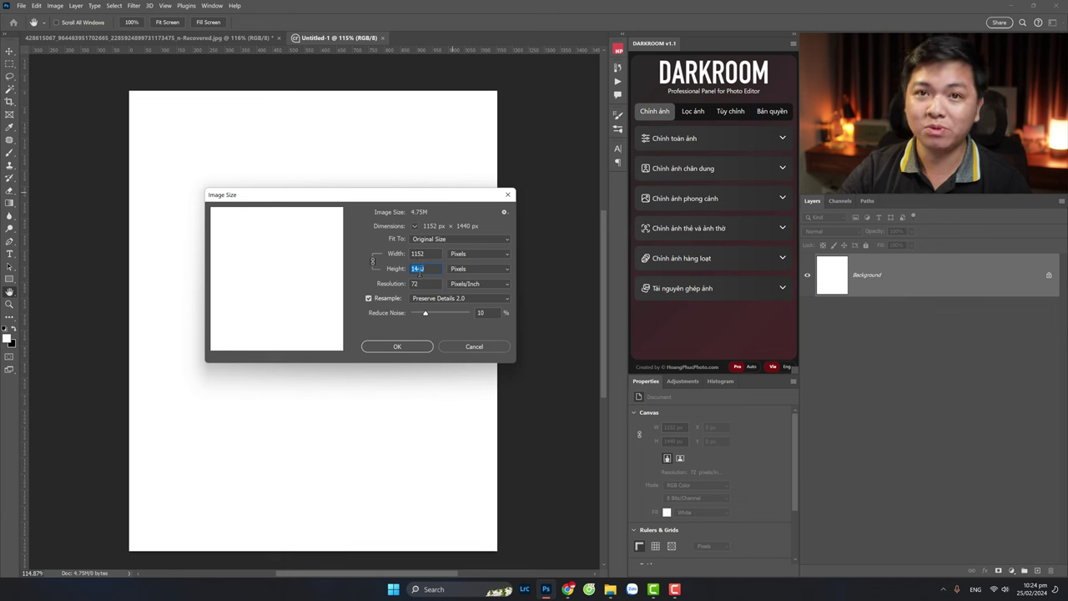
type("2048")
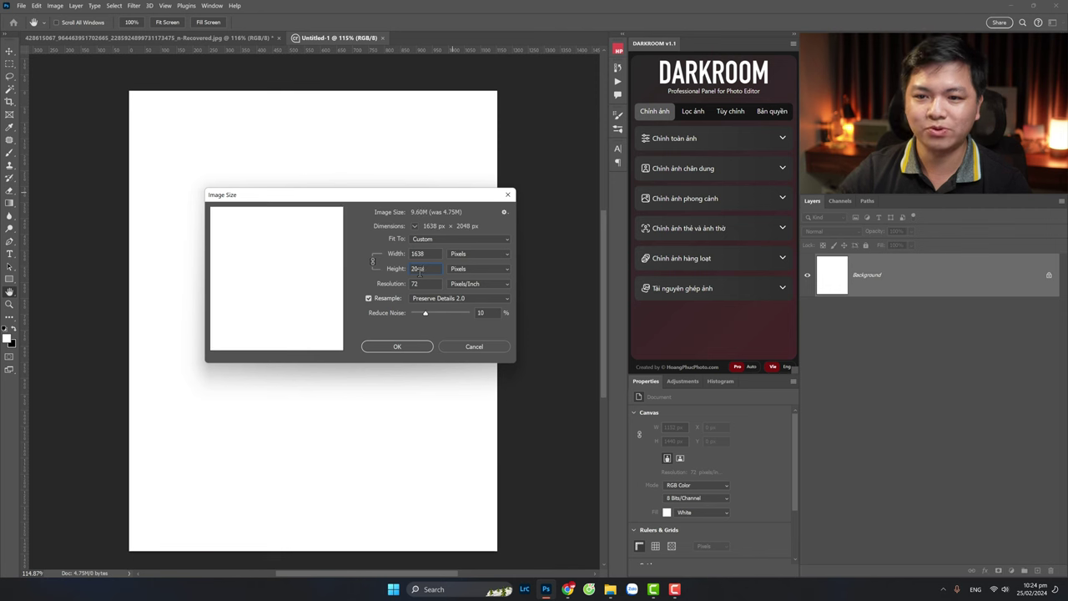
left_click(394, 345)
key("z")
right_click(383, 278)
left_click(390, 282)
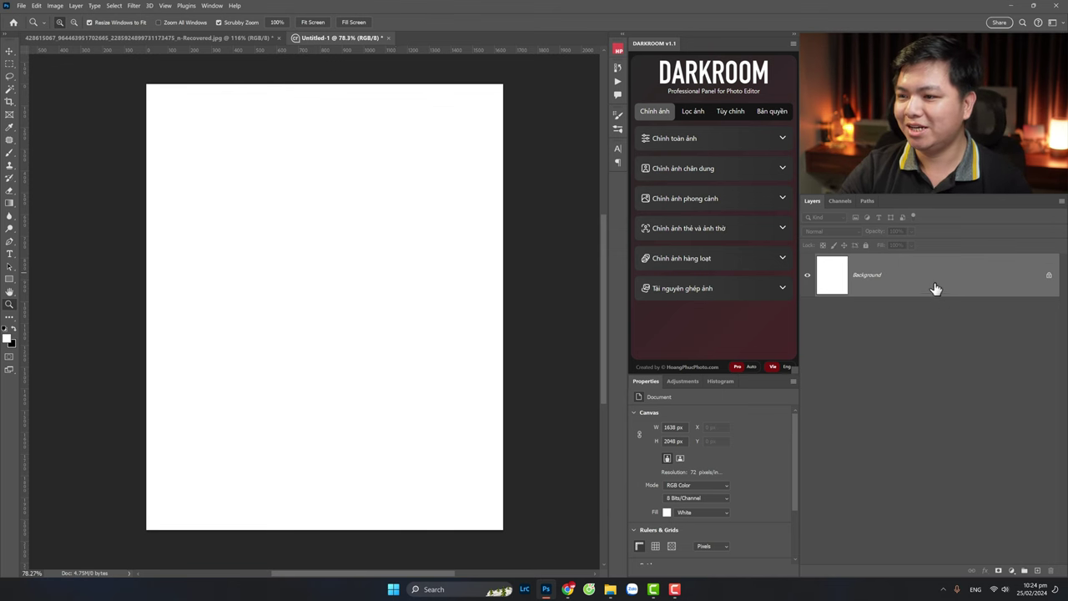
Step: Add a black (000000) Solid Color fill layer, then switch back to the reference poster
left_click(1012, 570)
left_click(1001, 404)
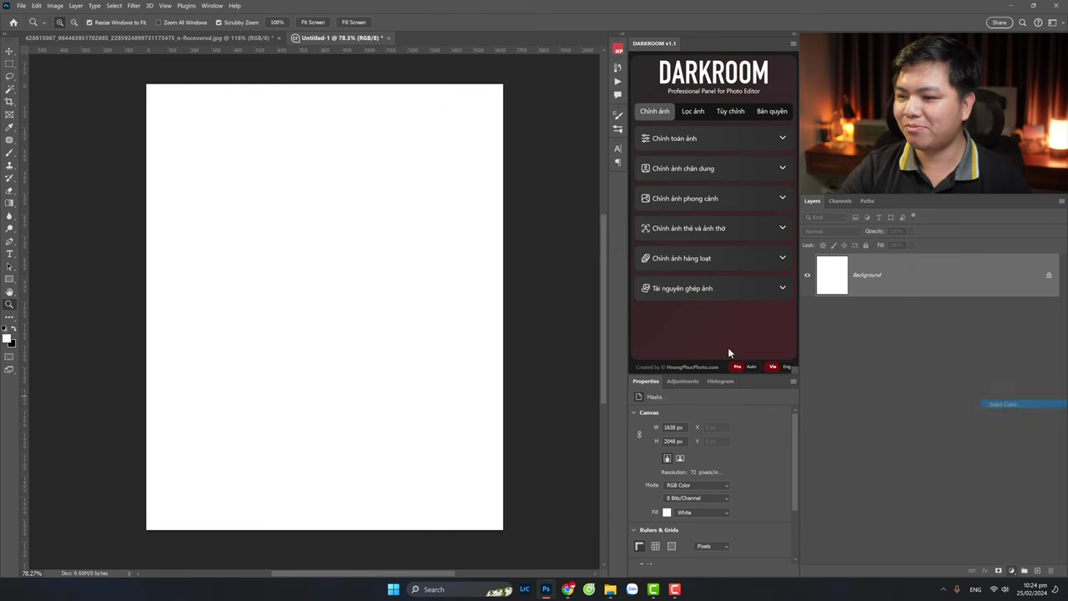
left_click_drag(524, 327, 470, 376)
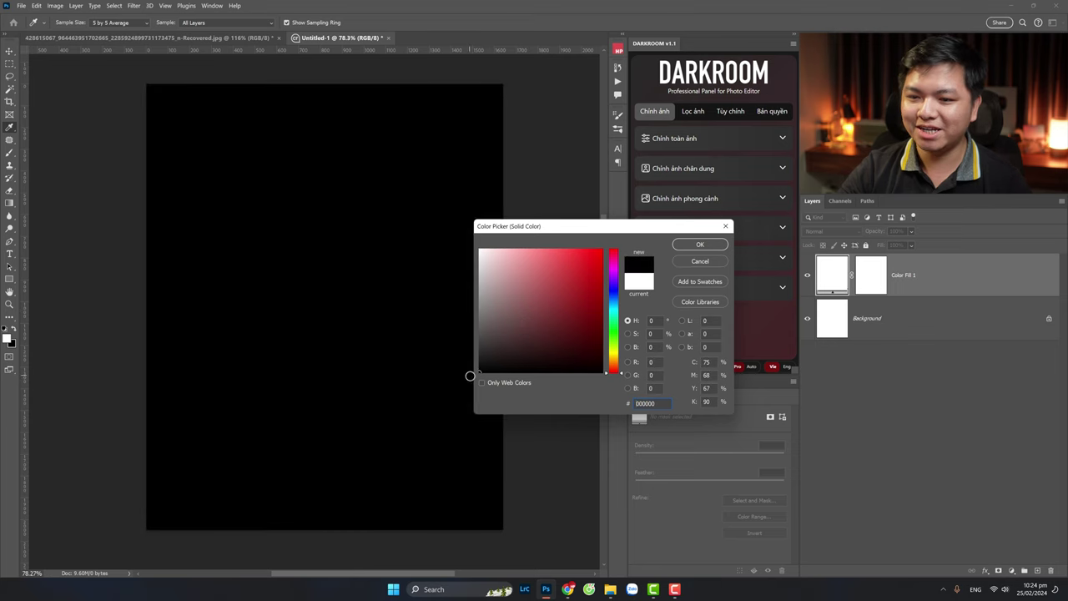
left_click(699, 244)
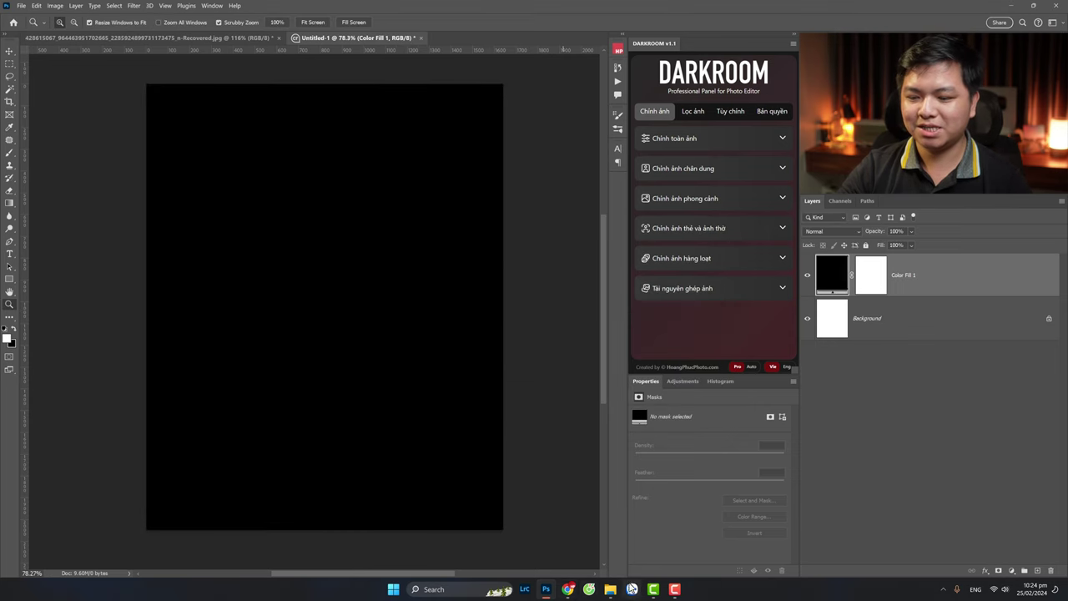
left_click(151, 37)
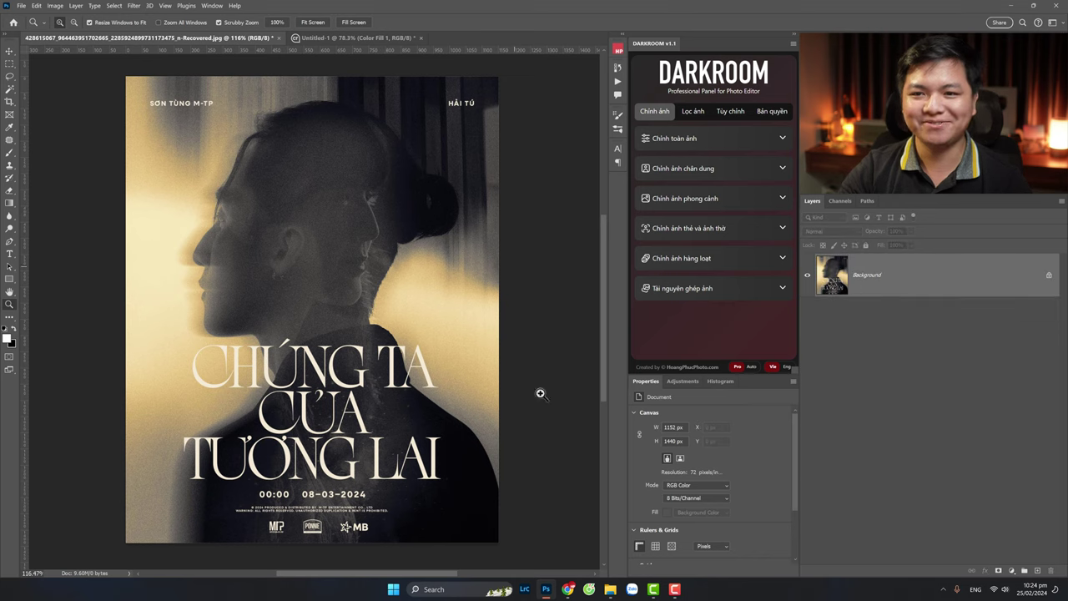
Step: Search Freepik in Chrome for 'line black background'
left_click(569, 591)
left_click(209, 10)
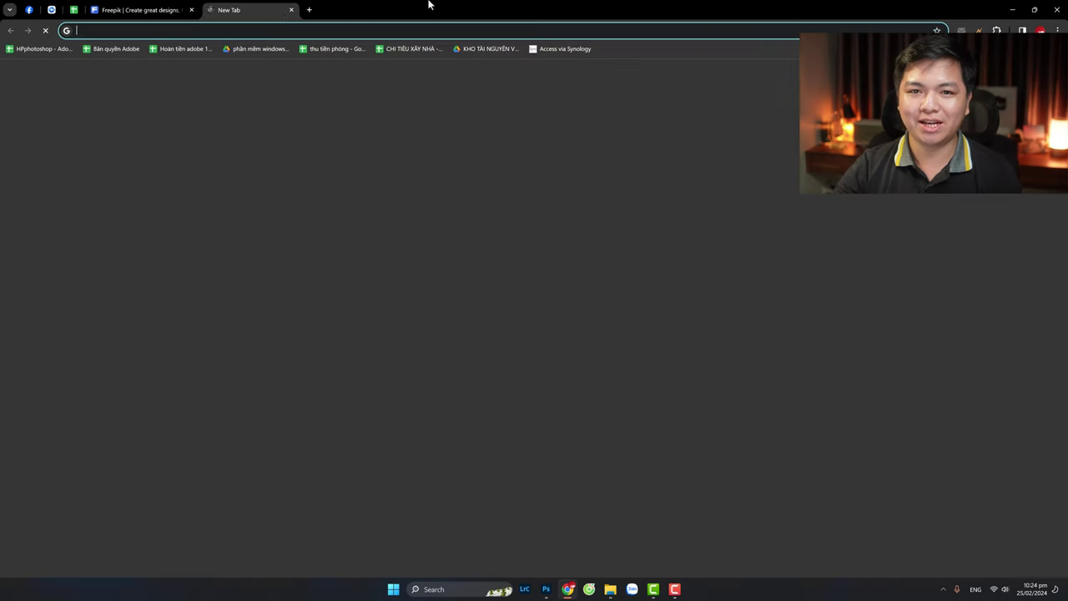
left_click(159, 10)
middle_click(240, 10)
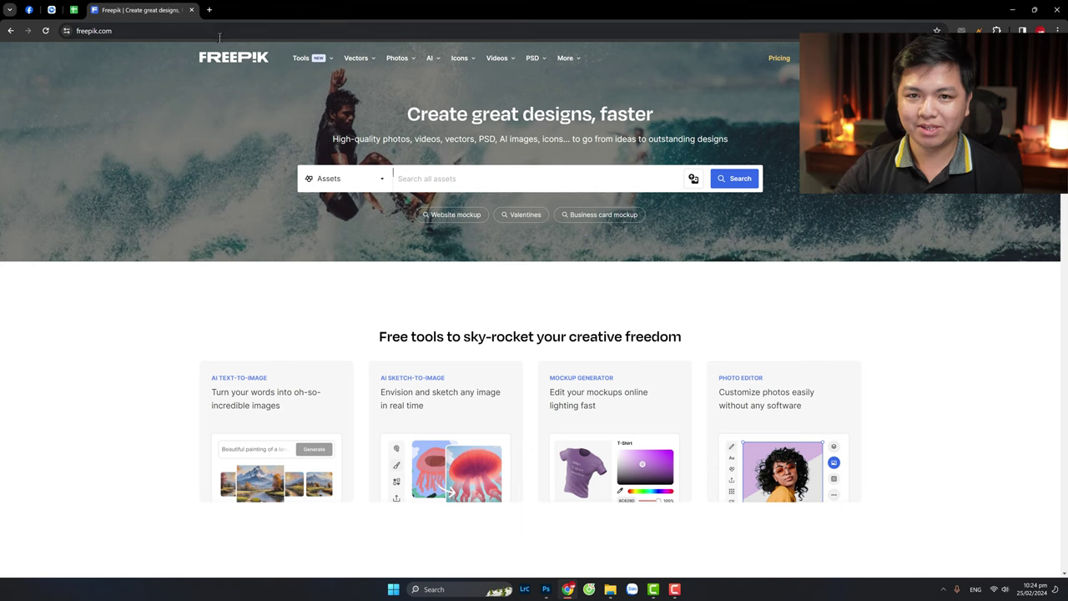
key("ctrl+l")
left_click(448, 177)
type("line black background")
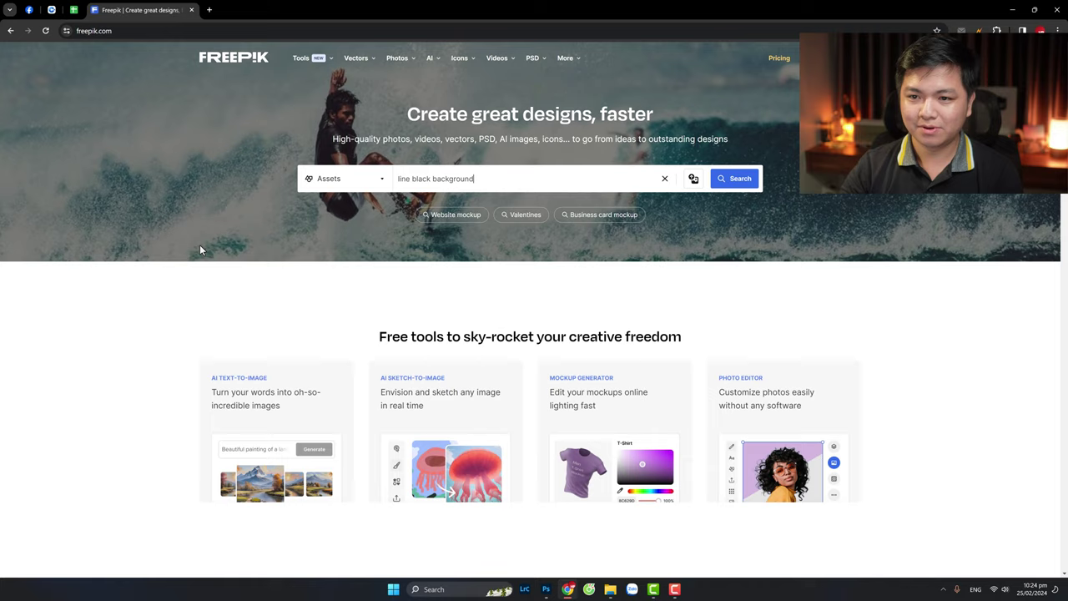
key("Return")
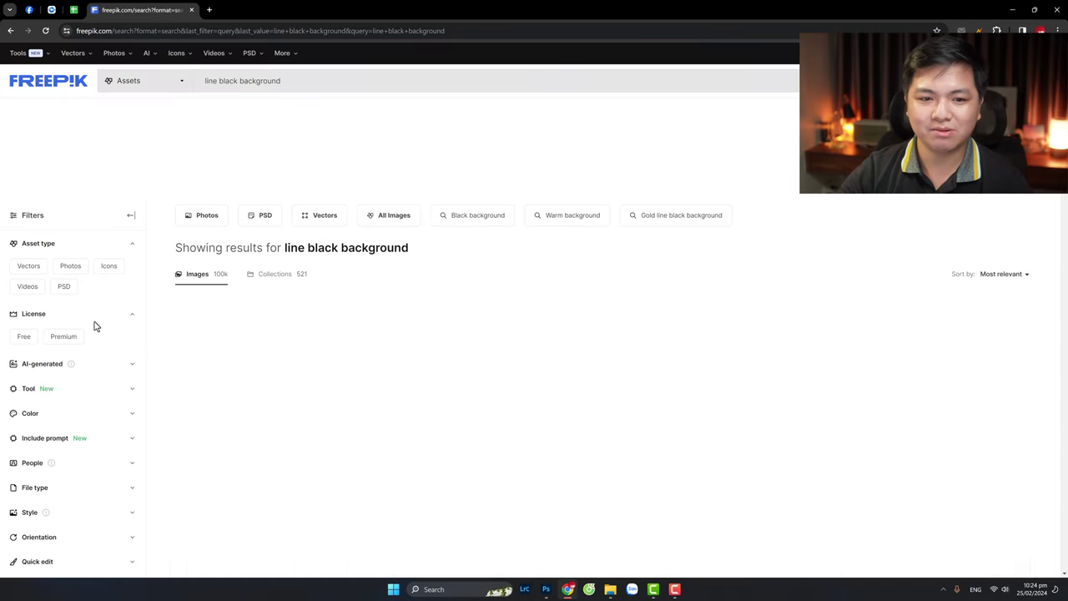
Step: Filter the Freepik results to free-licence items only
scroll(660, 425, "down", 3)
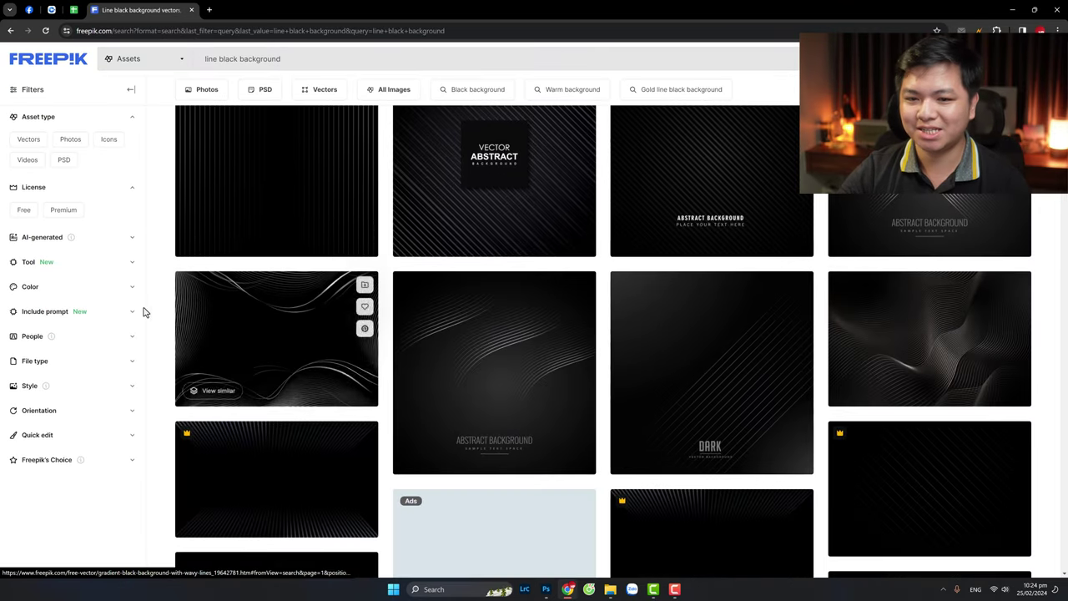
scroll(75, 263, "up", 1)
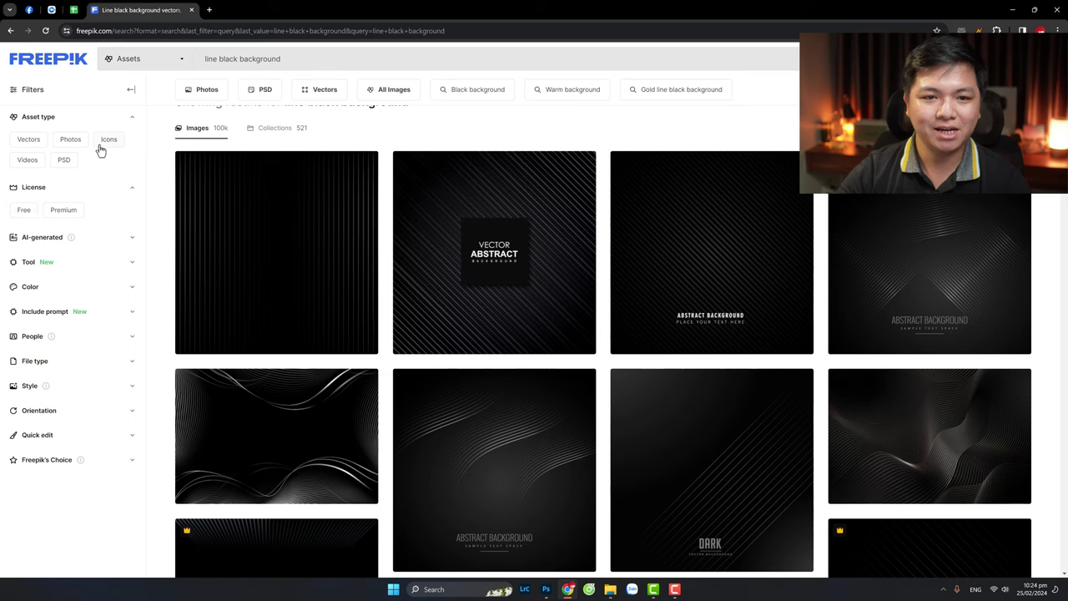
left_click(71, 142)
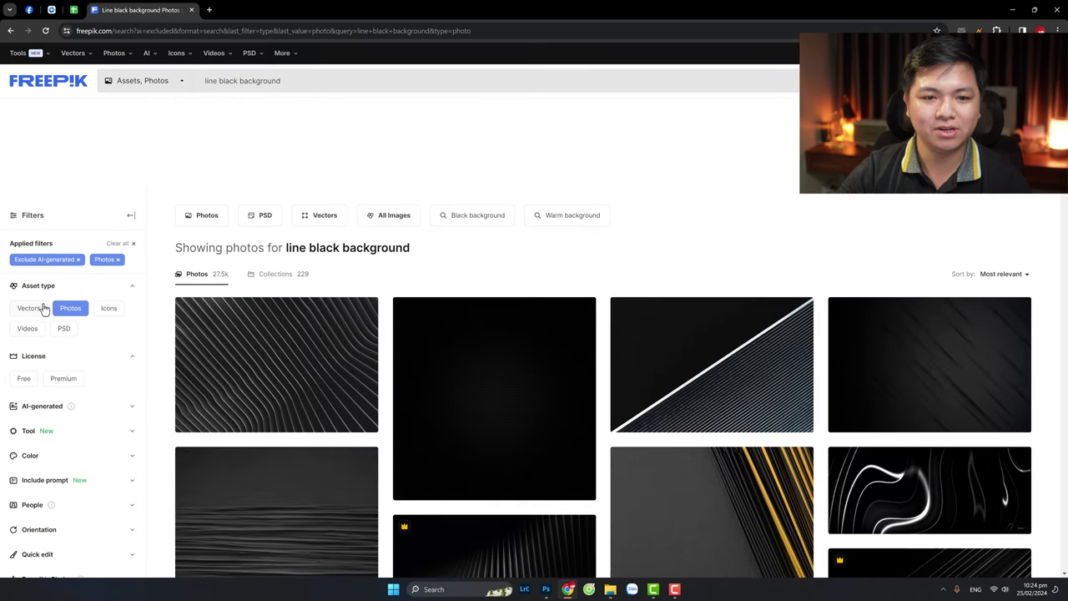
left_click(70, 308)
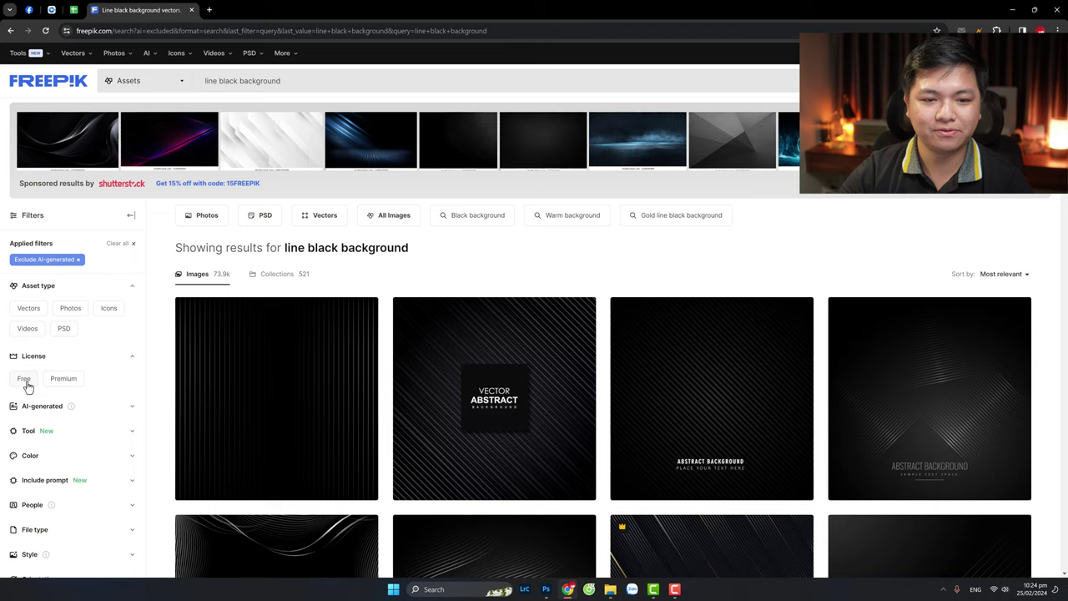
left_click(25, 382)
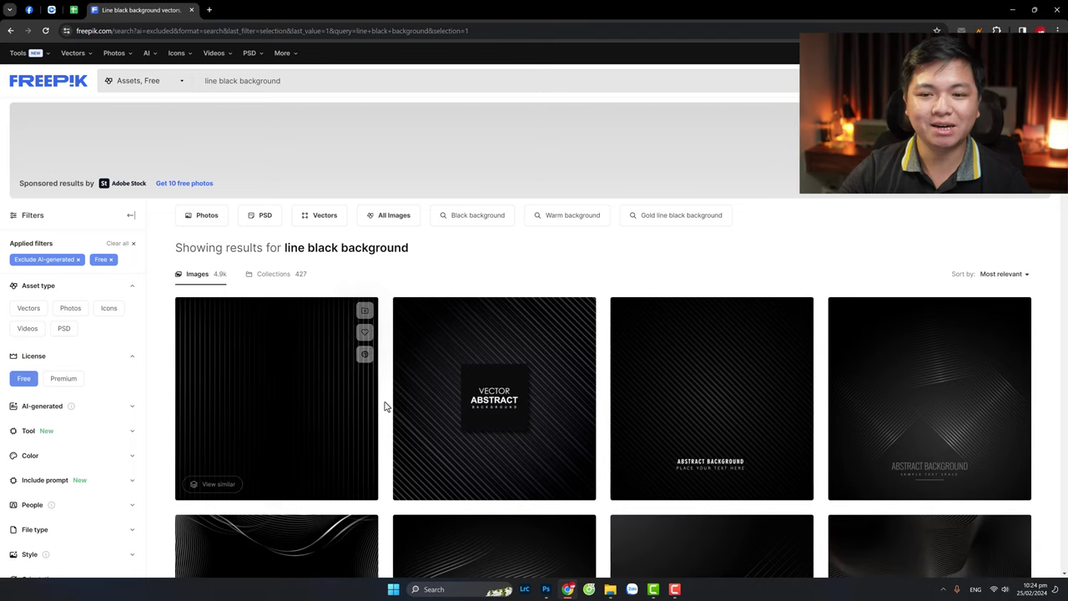
Step: Scroll through the results and browse page 2 of the line-pattern backgrounds
scroll(367, 492, "down", 2)
scroll(256, 425, "down", 1)
scroll(493, 270, "down", 2)
scroll(546, 343, "down", 1)
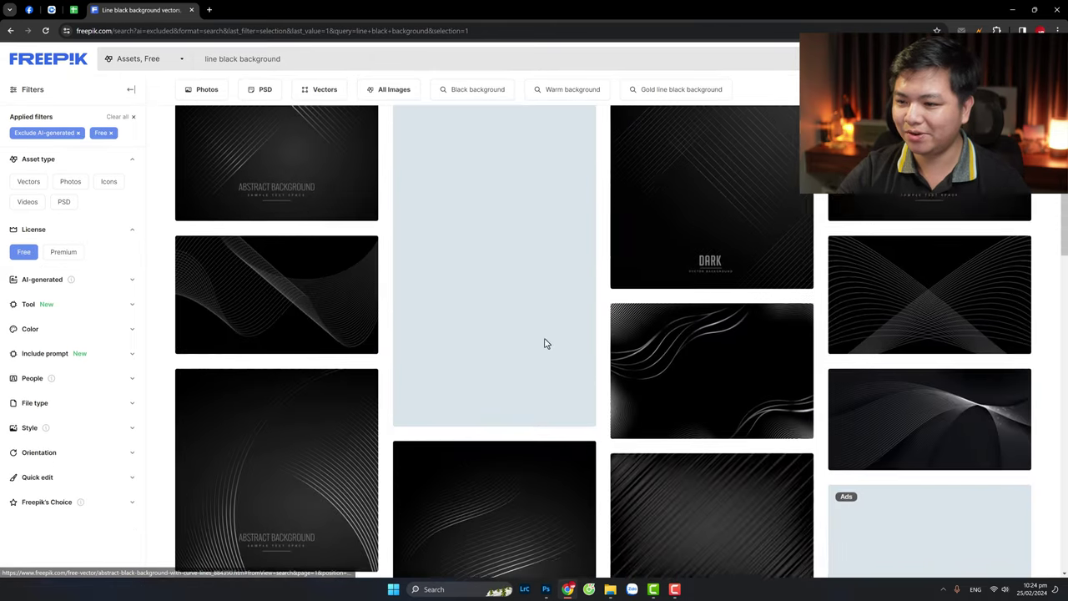
scroll(551, 323, "down", 2)
scroll(546, 326, "down", 2)
scroll(544, 334, "down", 2)
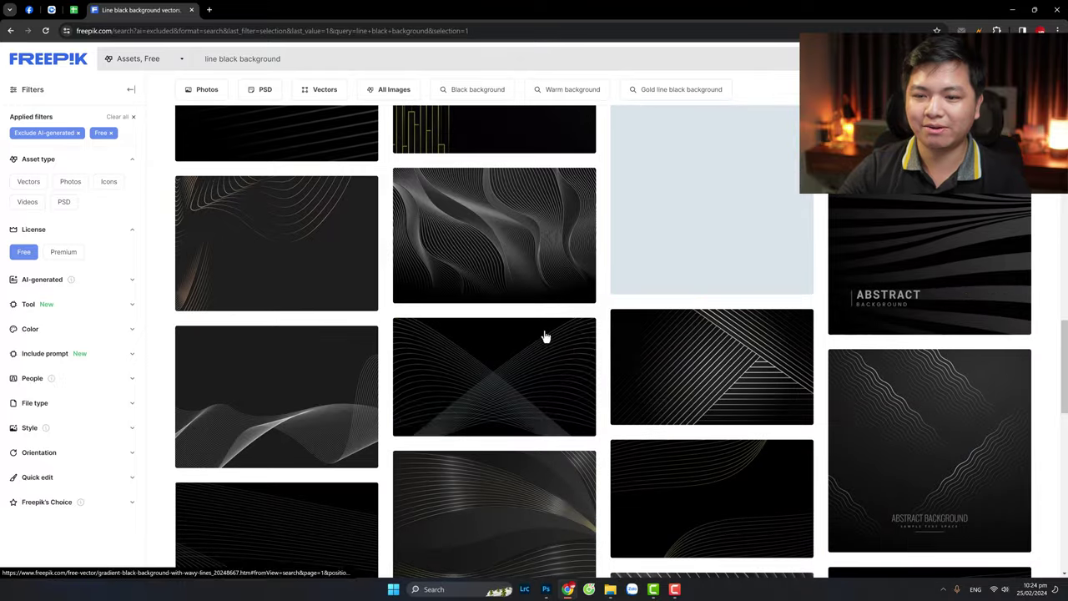
scroll(543, 338, "down", 2)
scroll(539, 414, "down", 3)
scroll(559, 415, "down", 2)
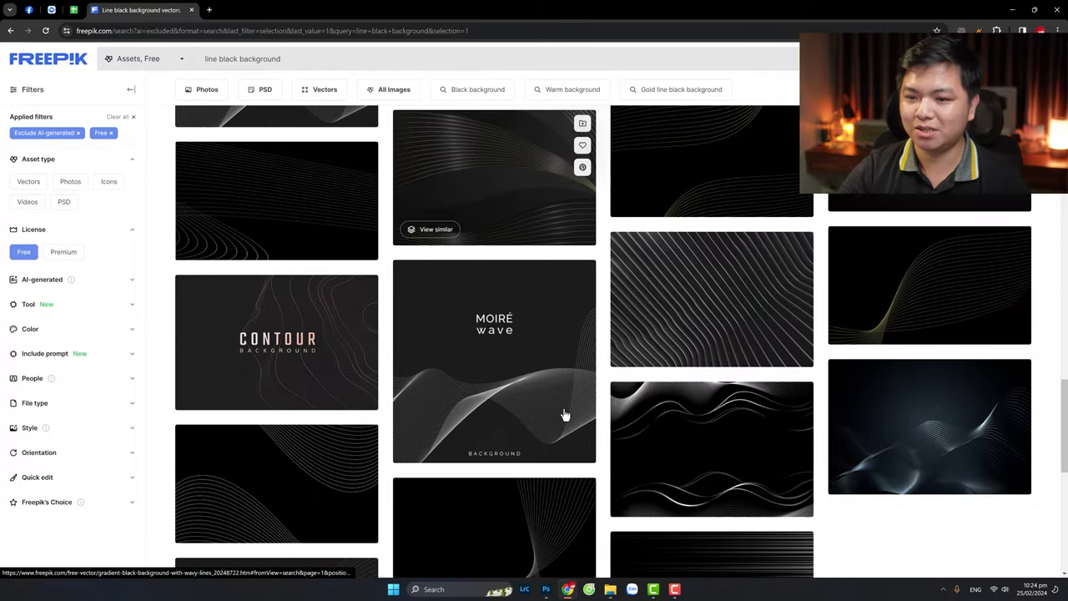
scroll(417, 301, "down", 3)
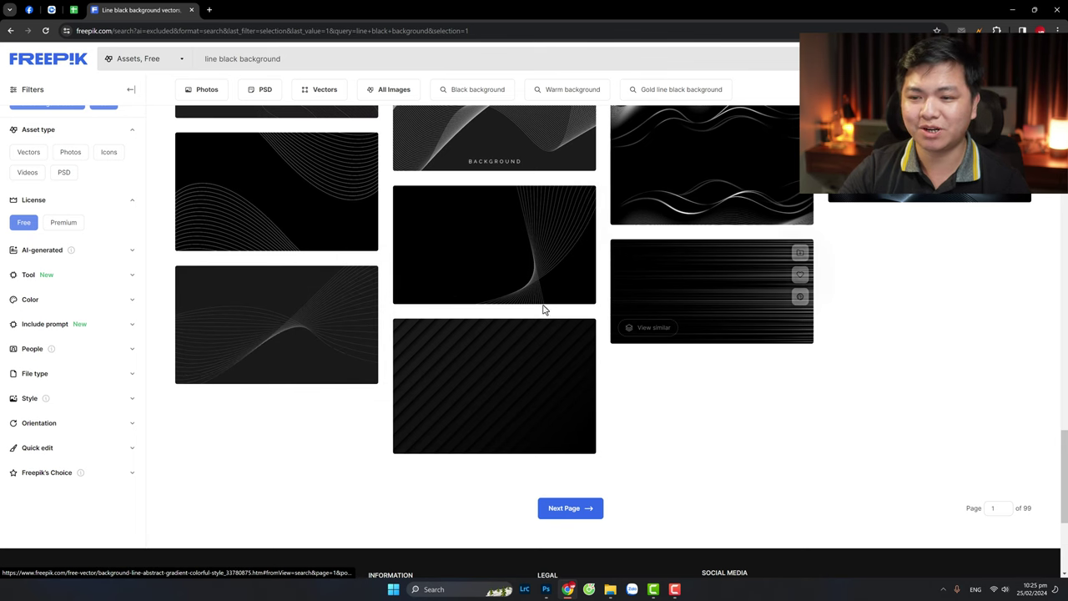
left_click(589, 513)
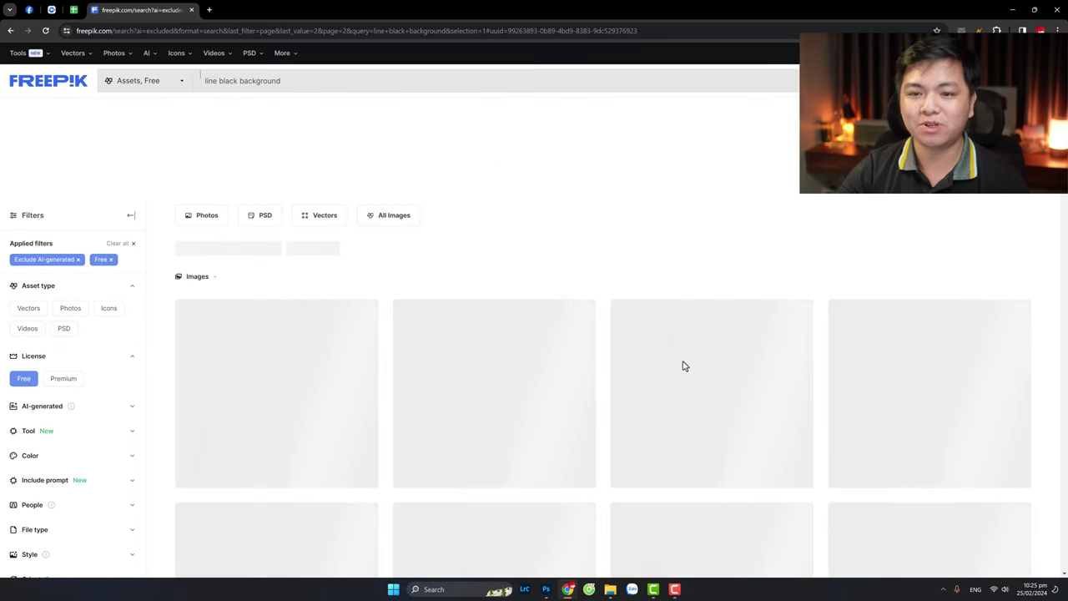
scroll(421, 442, "down", 2)
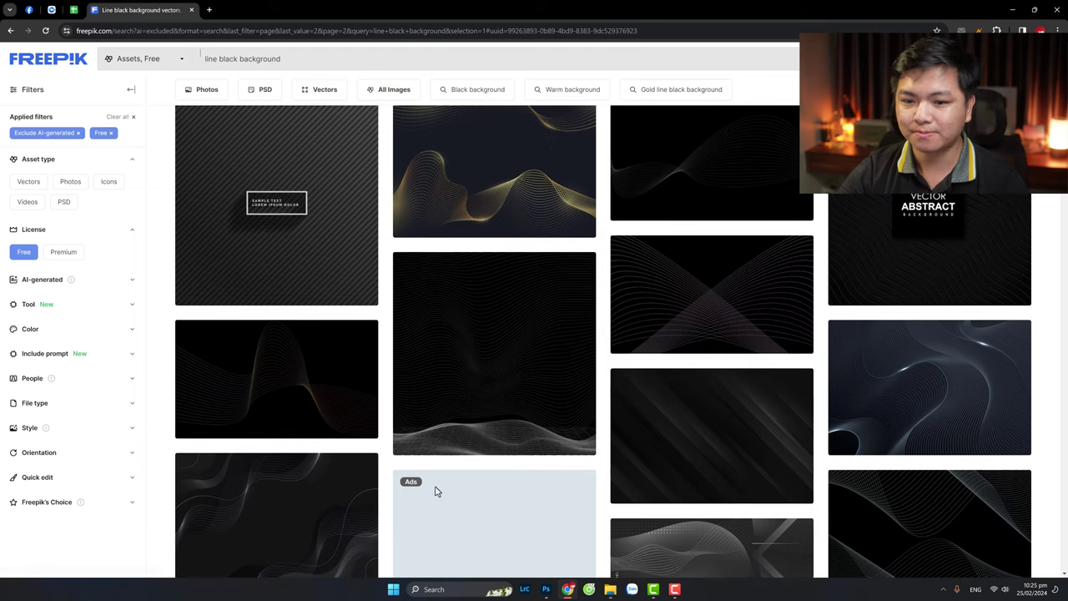
scroll(442, 479, "down", 3)
scroll(440, 477, "down", 1)
scroll(440, 477, "down", 3)
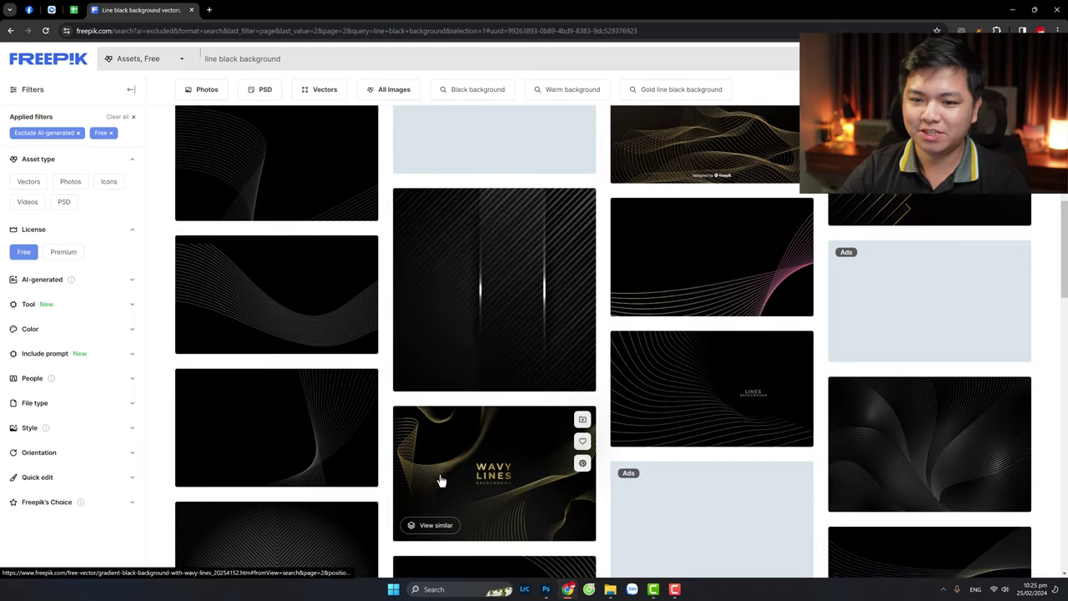
scroll(440, 477, "down", 3)
scroll(759, 401, "down", 3)
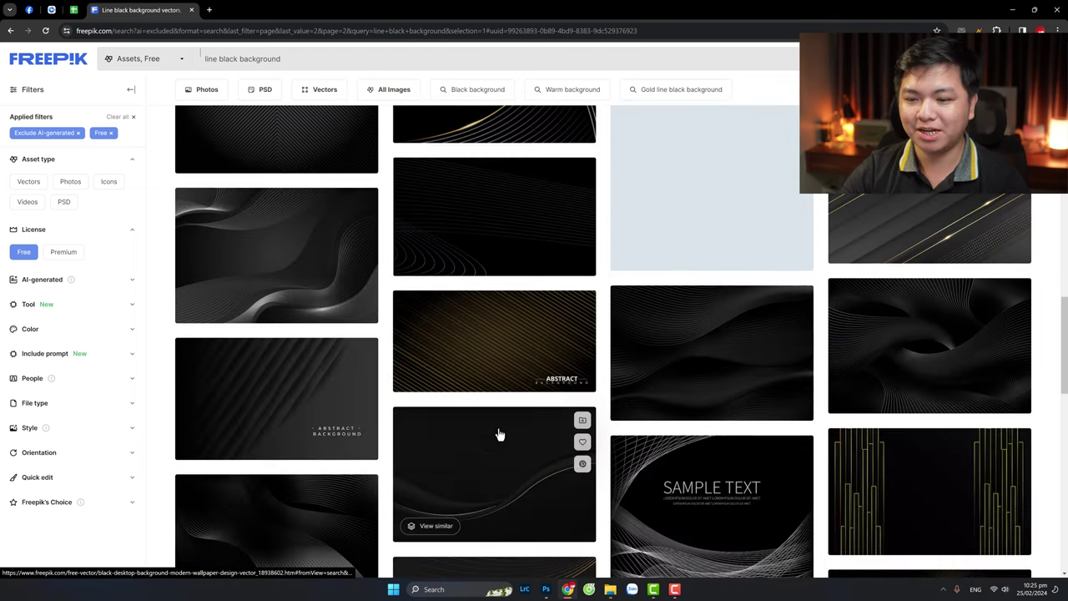
Step: Preview sl_0210121_40570_17.jpg from the stock folder, then return to Photoshop
left_click(610, 589)
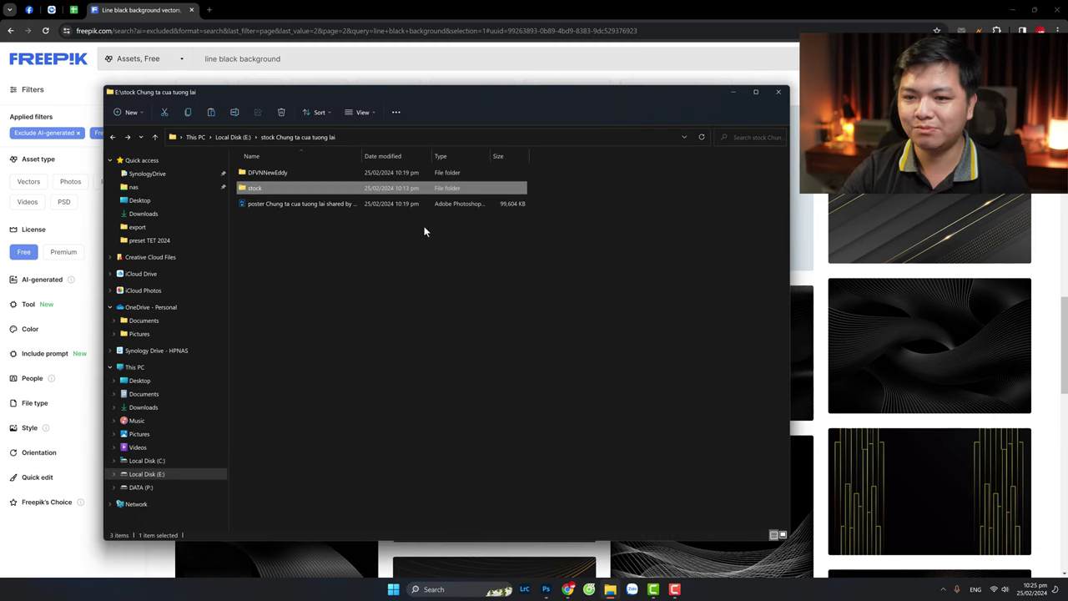
double_click(259, 185)
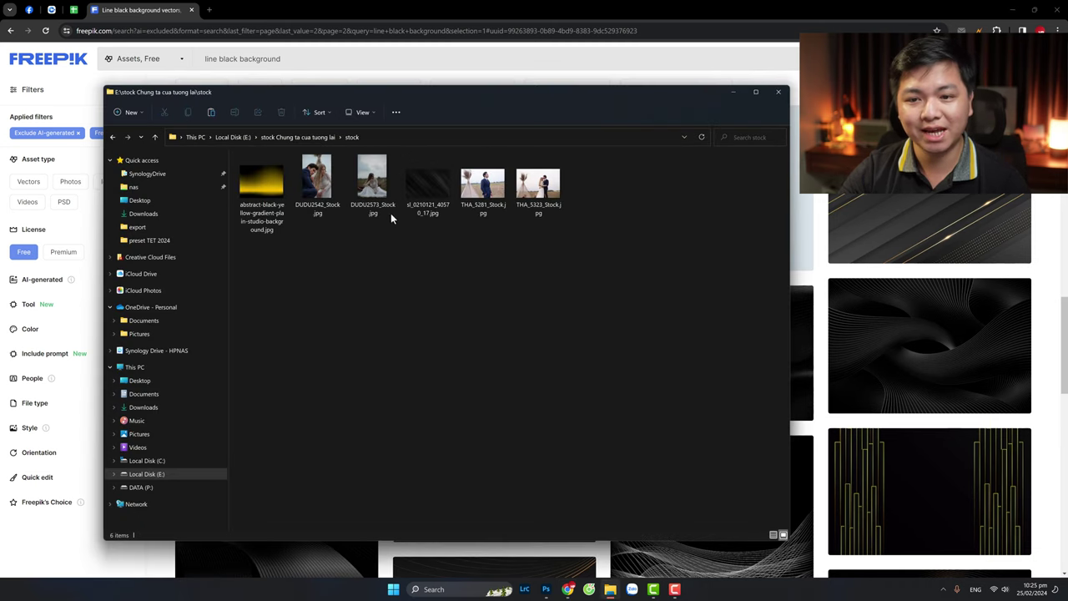
left_click(427, 200)
double_click(429, 192)
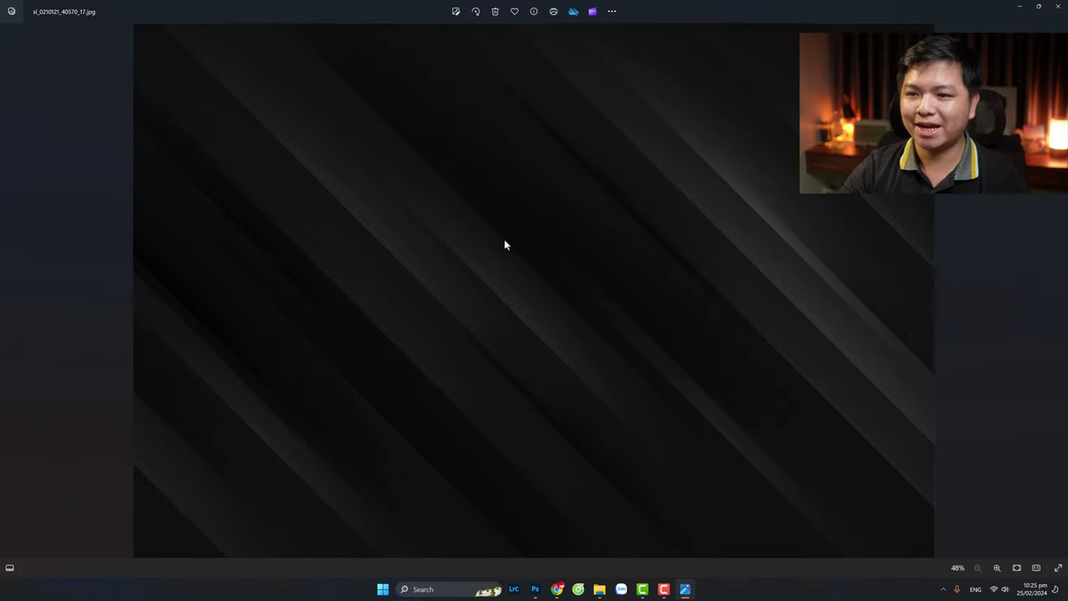
left_click(1058, 7)
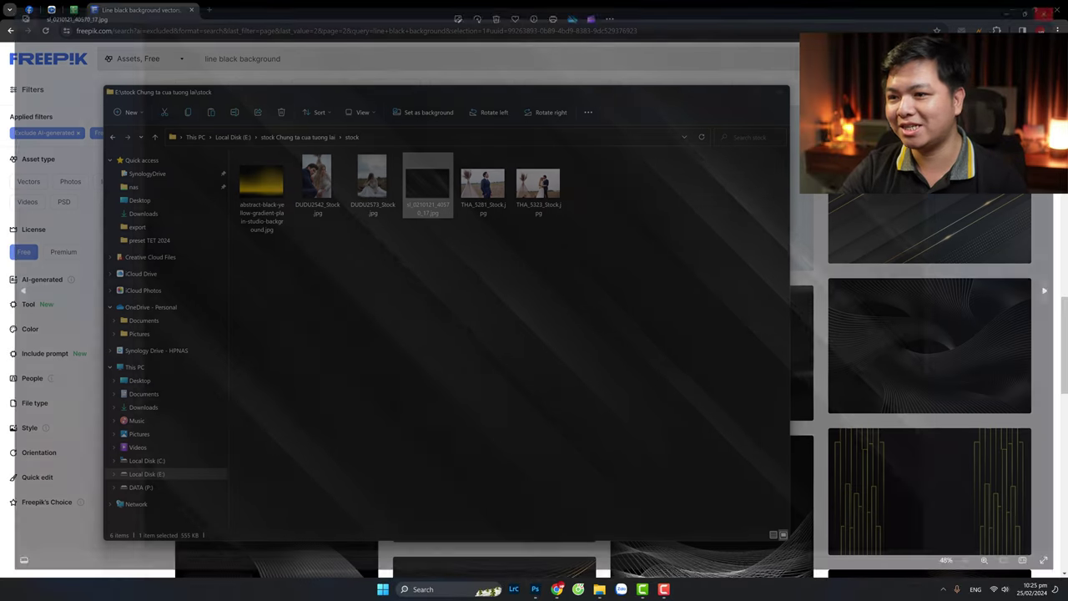
left_click(546, 590)
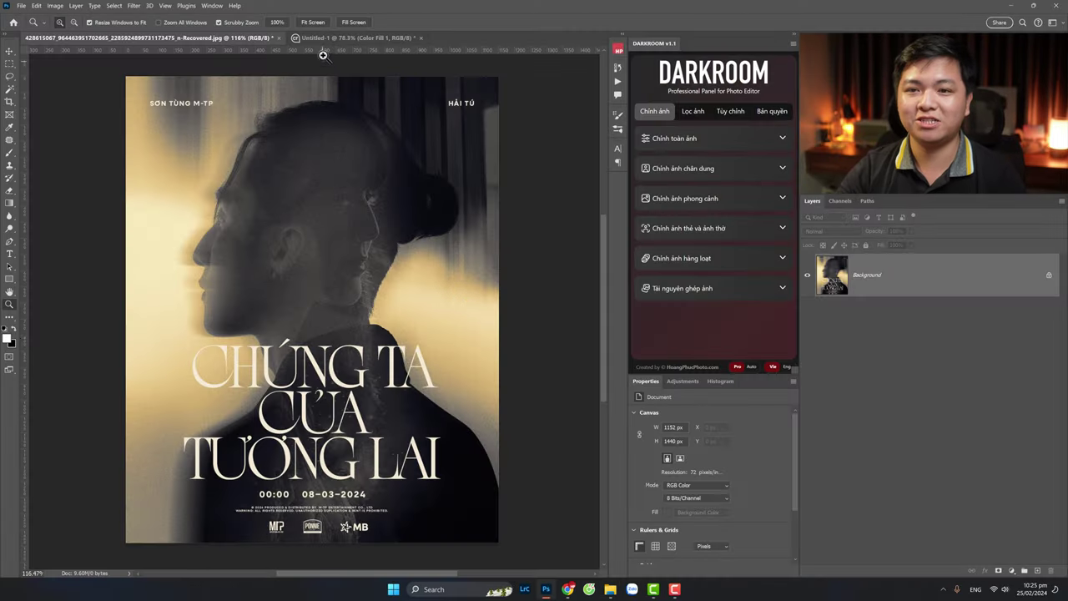
Step: Drag the streaky stock image onto Untitled-1, then cancel the first placement attempt
left_click(348, 38)
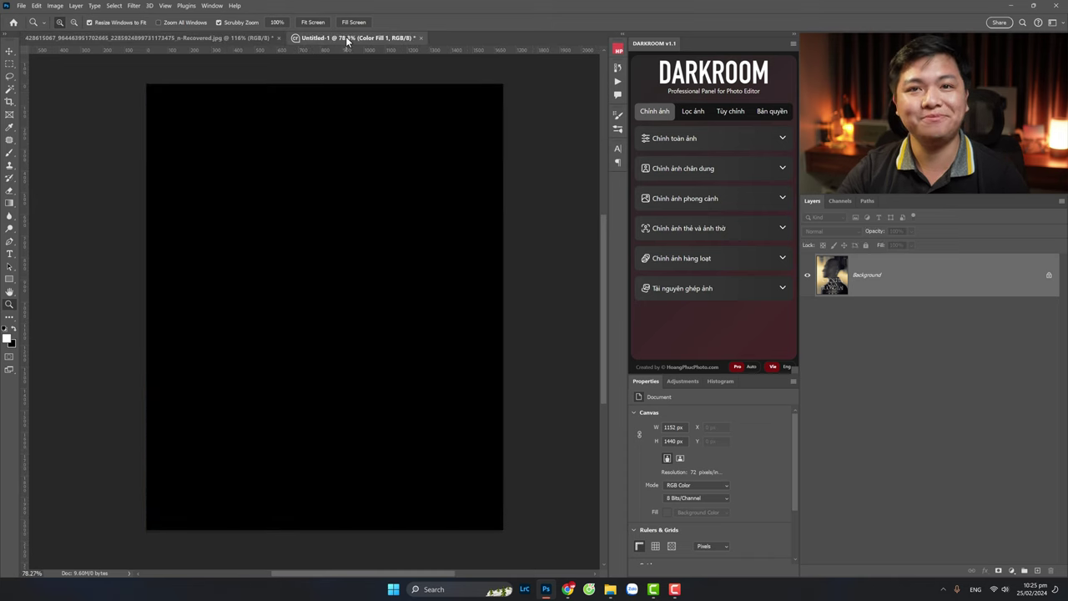
left_click(610, 589)
left_click_drag(467, 96, 709, 97)
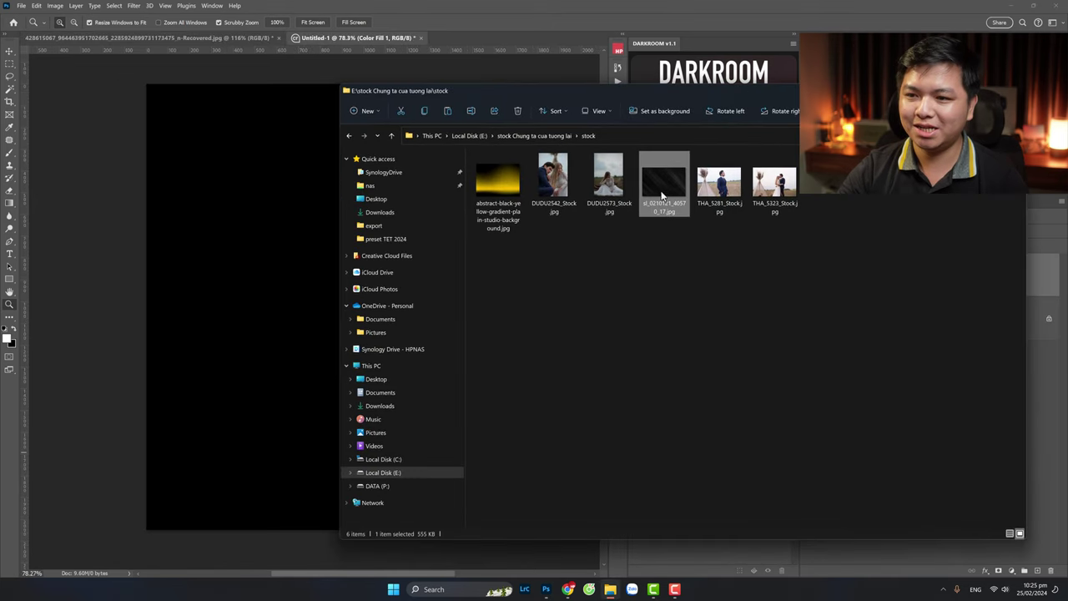
left_click_drag(663, 195, 292, 313)
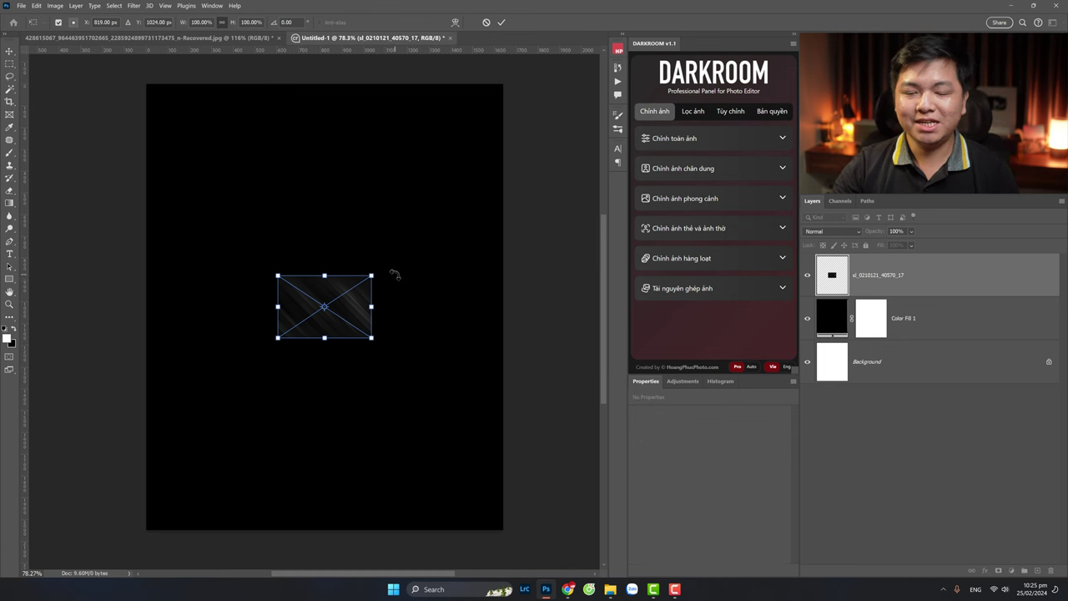
mouse_move(393, 269)
left_mouse_down()
mouse_move(398, 338)
mouse_move(406, 327)
left_mouse_up()
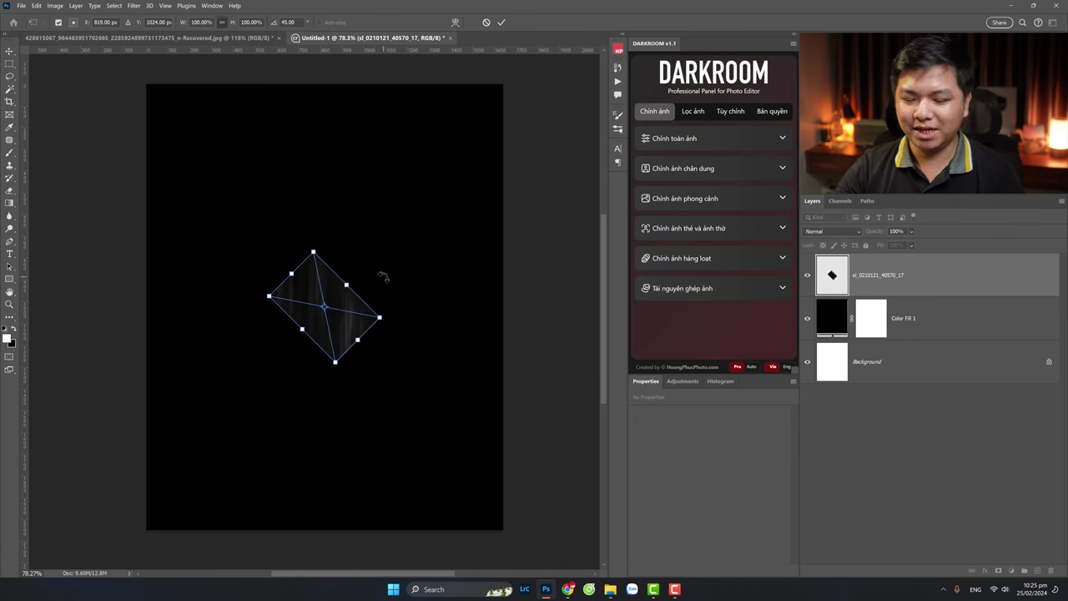
key("Escape")
key("z")
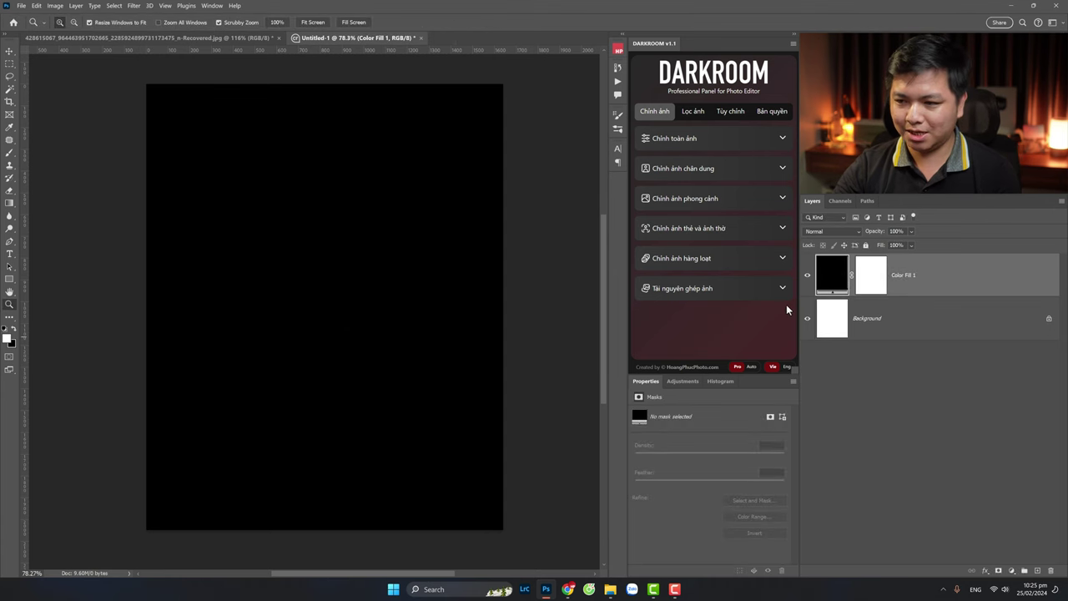
Step: Place the streaky image again, scaled to about 319% and rotated 45° into a diamond
left_click(620, 590)
left_click_drag(661, 192, 266, 307)
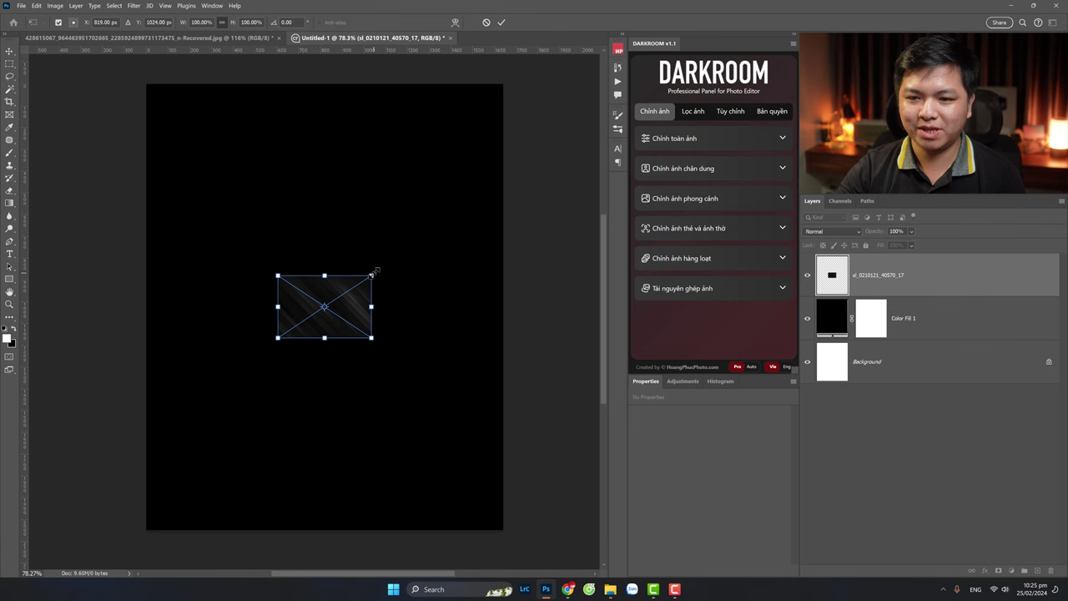
left_click_drag(373, 273, 475, 206)
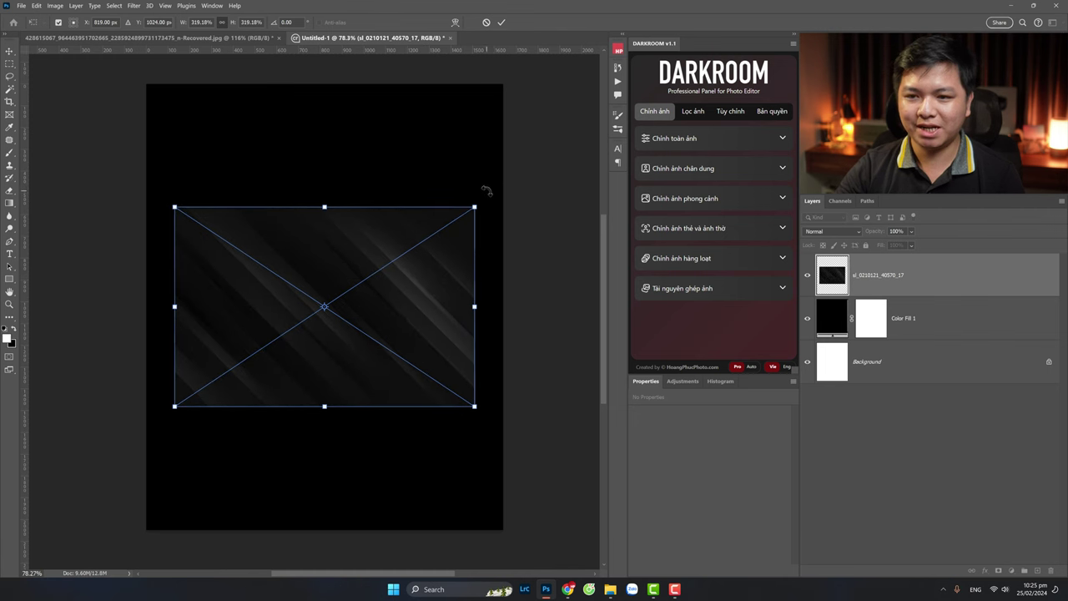
left_click_drag(486, 191, 507, 351)
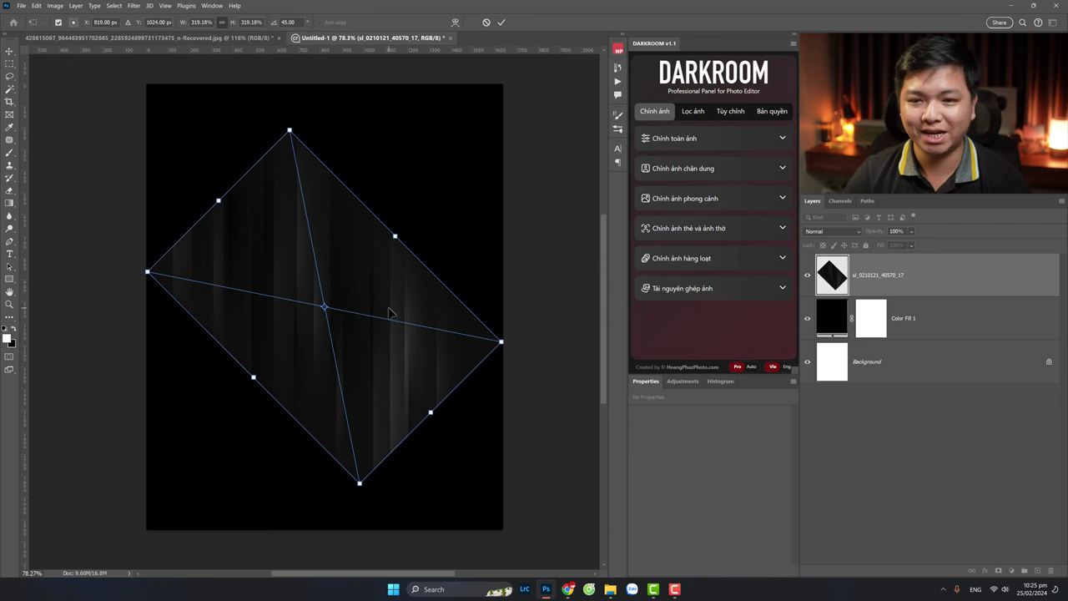
key("Return")
key("z")
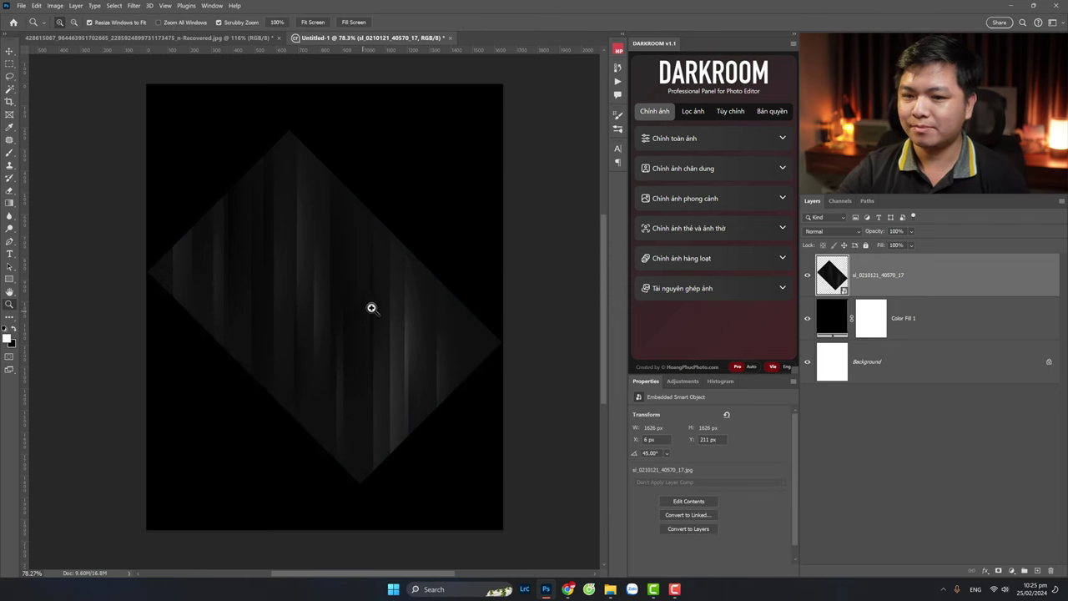
Step: Rasterize the diamond smart object layer into plain pixels
right_click(927, 279)
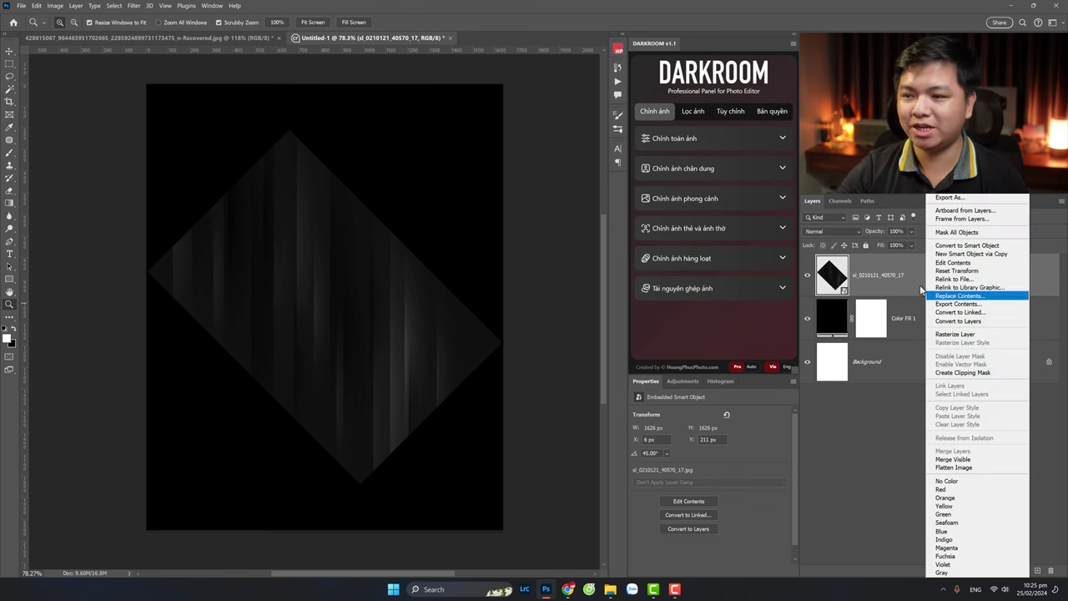
left_click(856, 290)
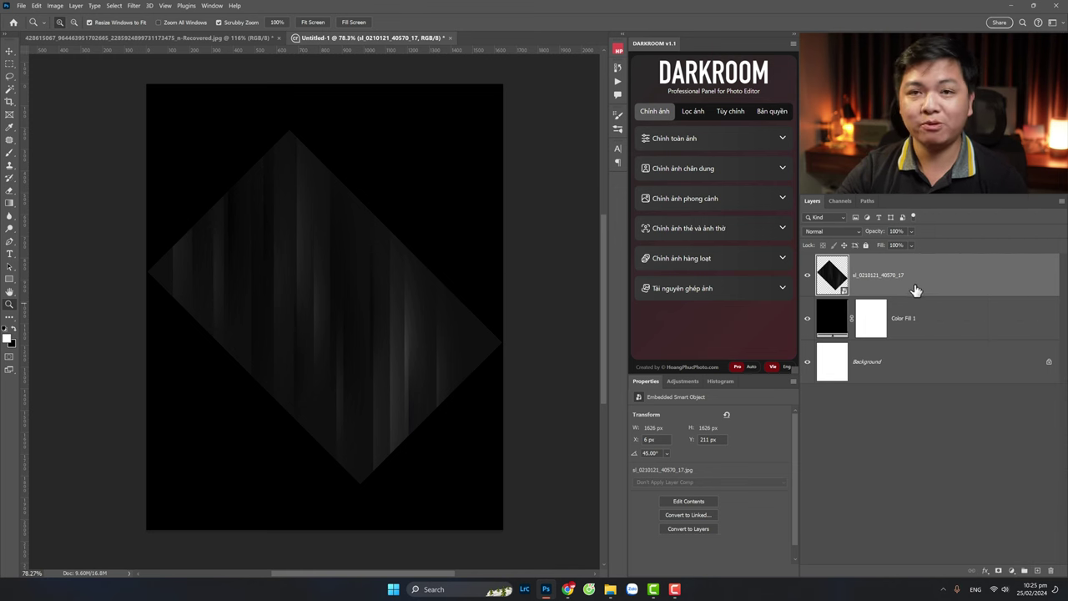
right_click(941, 288)
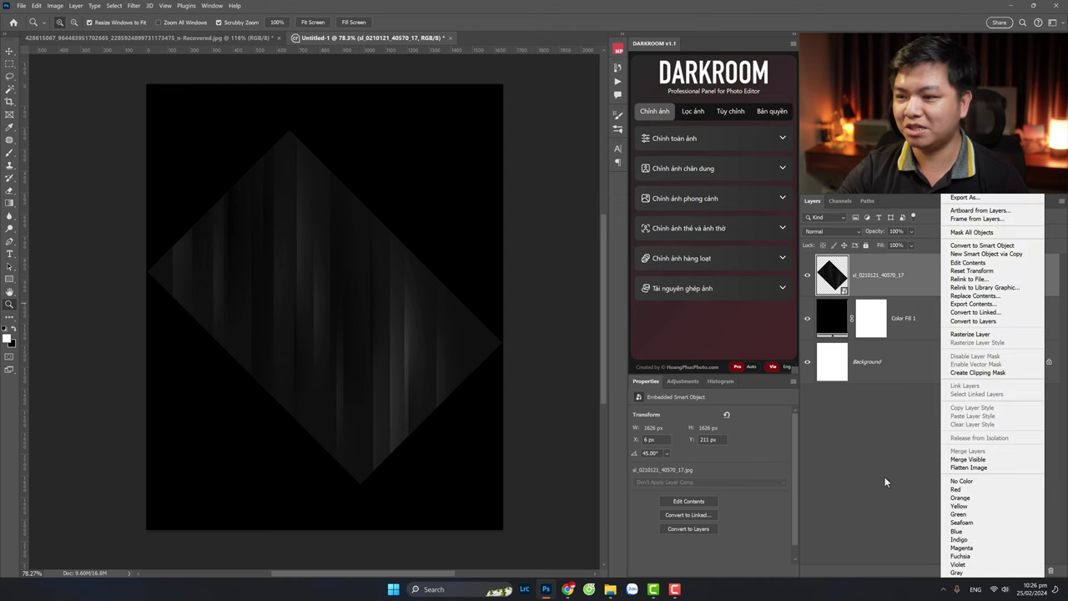
right_click(944, 290)
right_click(945, 289)
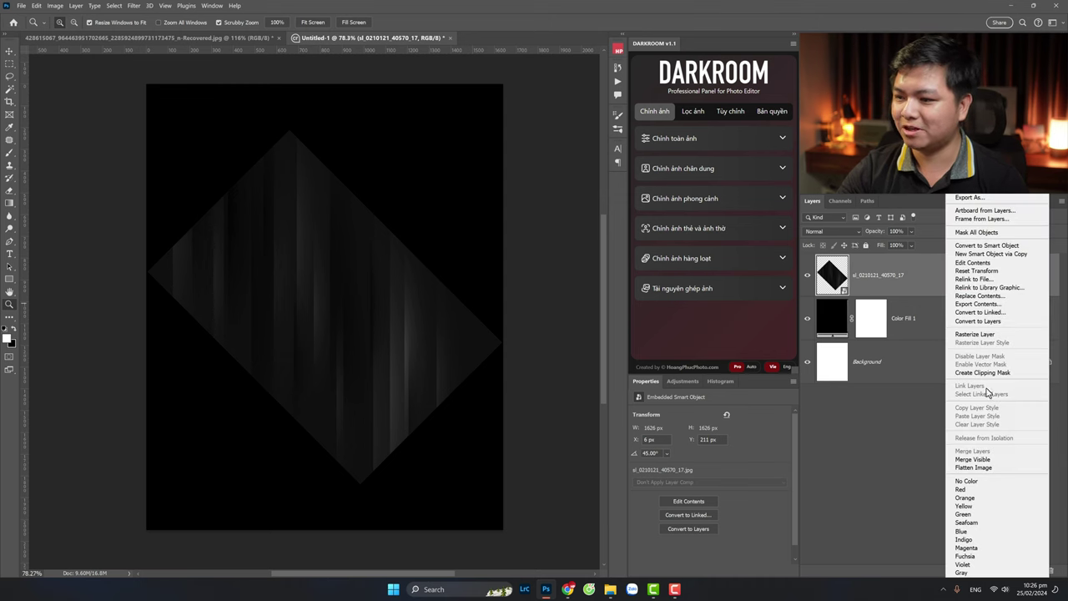
left_click(987, 336)
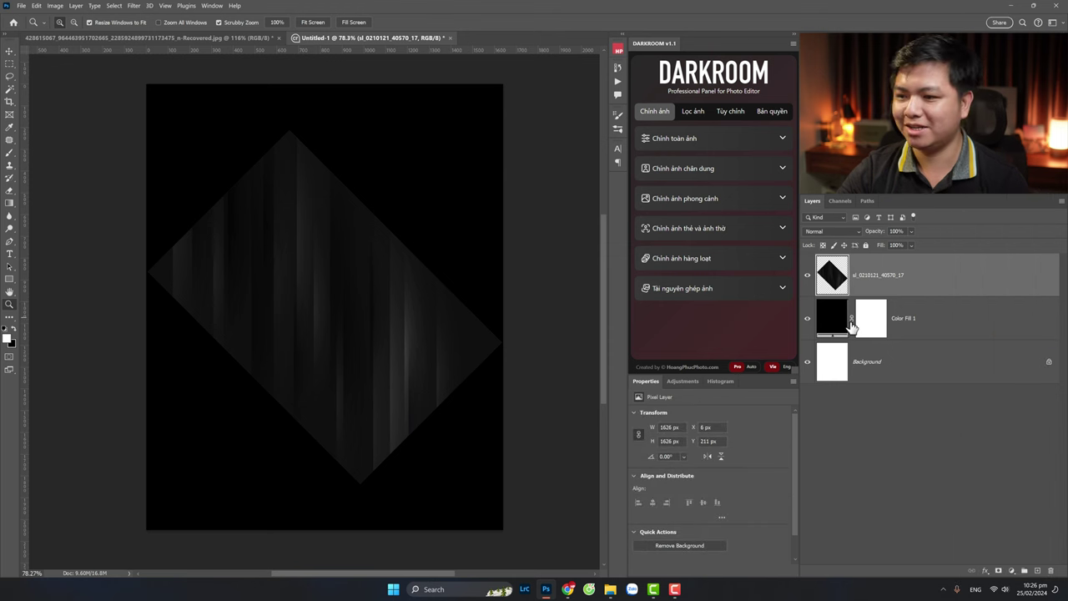
Step: Rename the rasterized layer 'background soc'
double_click(885, 275)
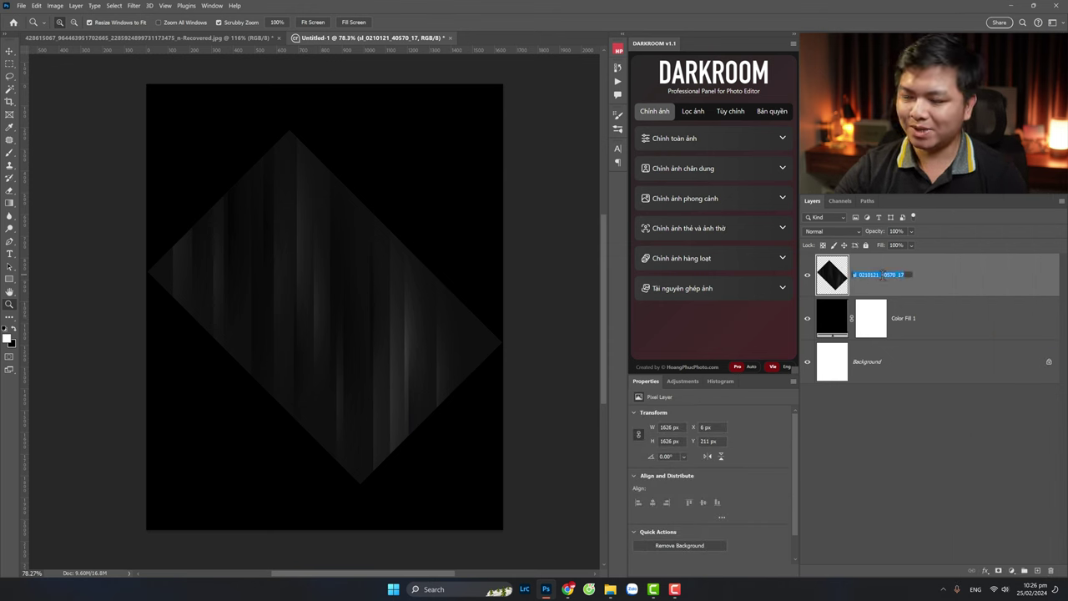
type("background goc")
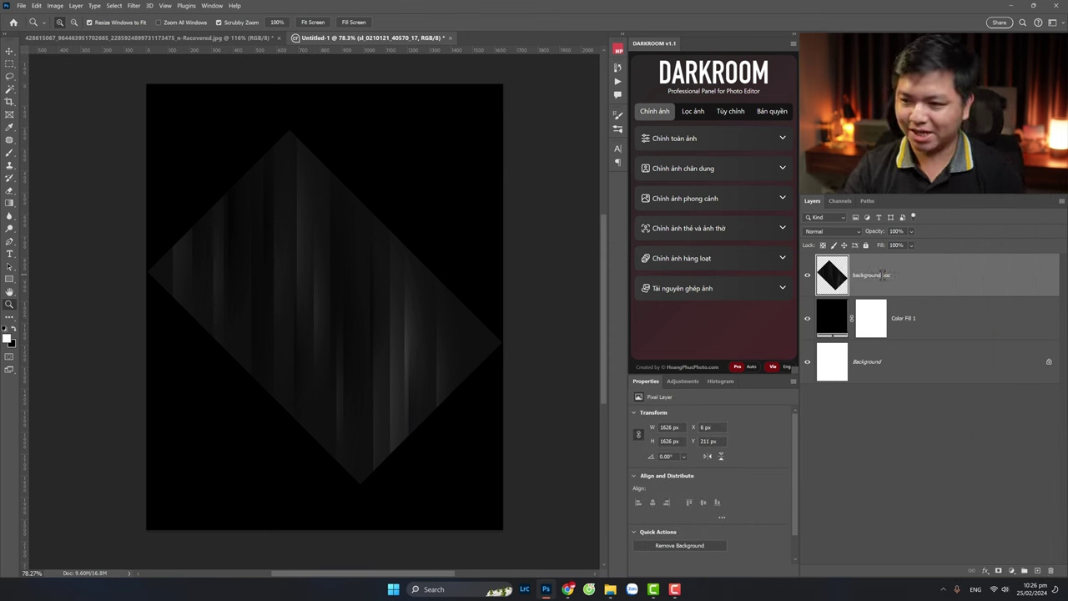
key("Return")
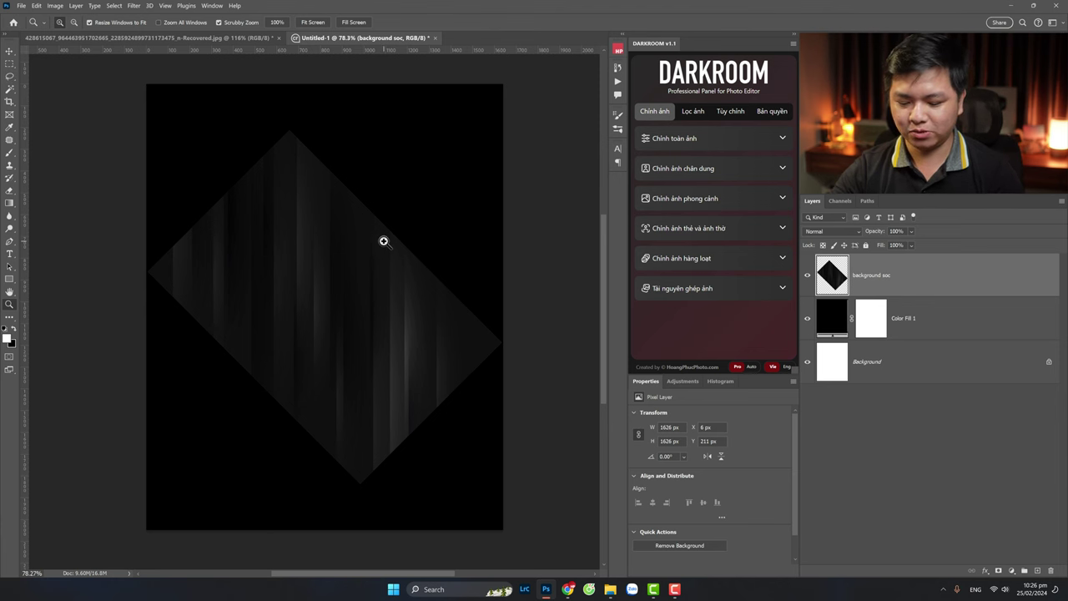
Step: Try the Clone Stamp on the streak layer and dismiss the missing-source warning
left_click(9, 165)
left_click(311, 211)
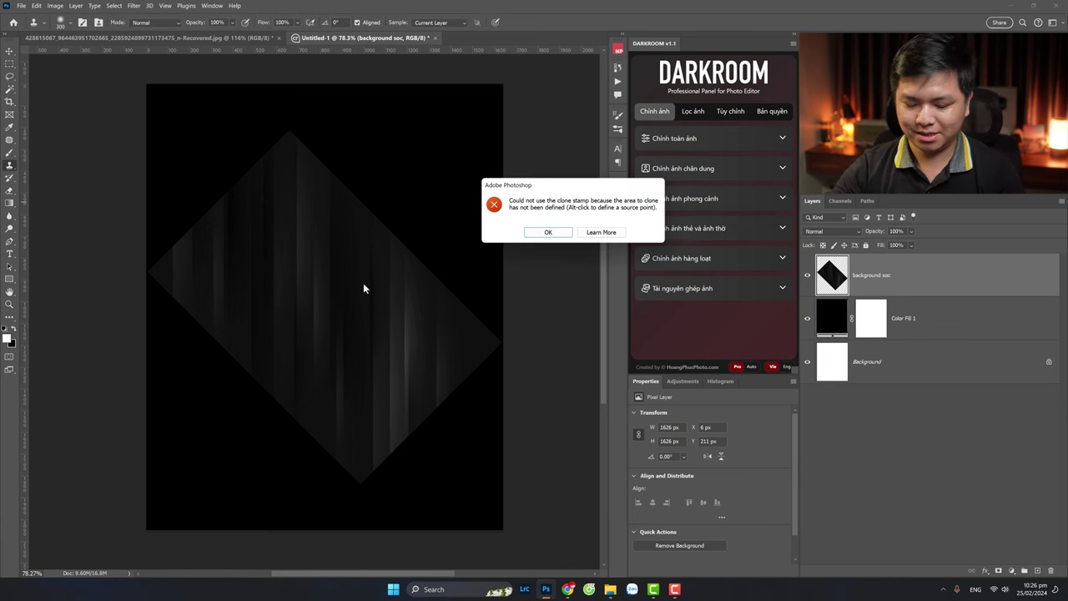
left_click(548, 234)
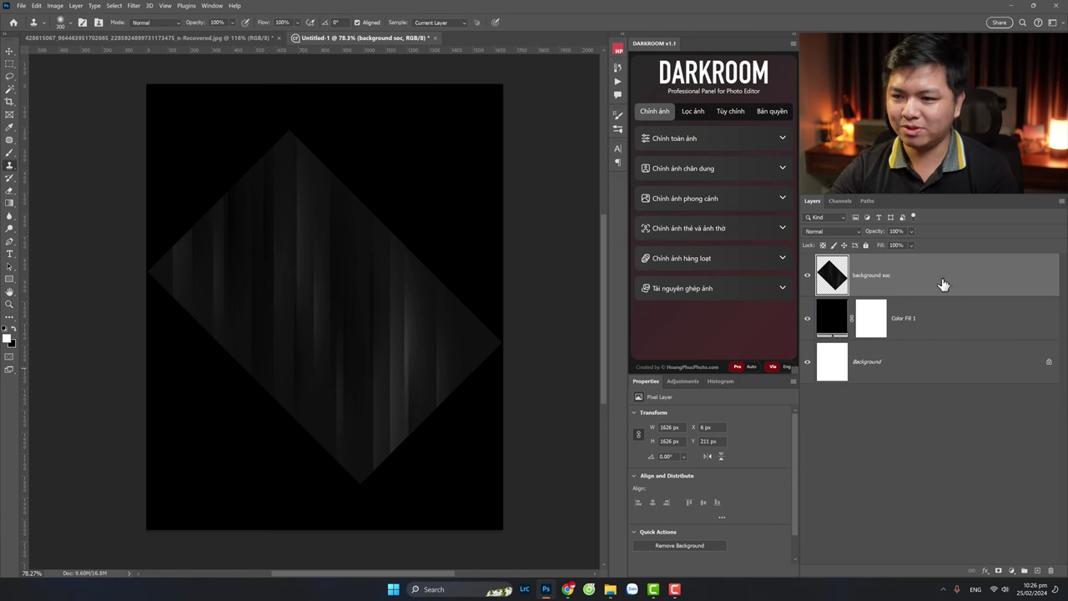
Step: Stretch the background soc layer to about 351% height (1626 × 5714 px) and commit
key("ctrl+t")
left_click_drag(326, 129, 330, 86)
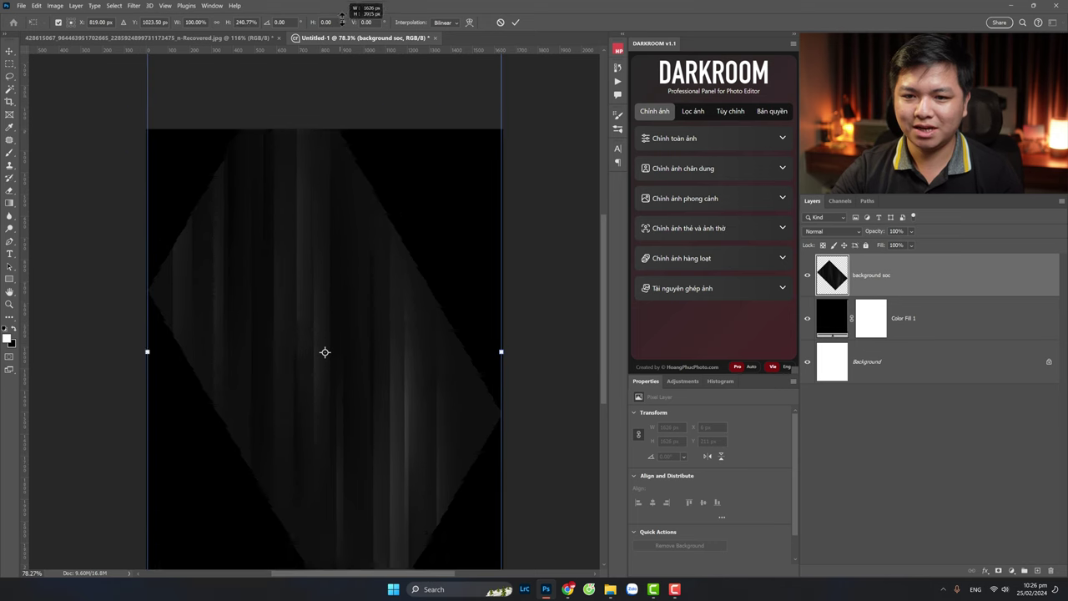
left_click_drag(330, 86, 325, 121)
scroll(356, 465, "down", 3)
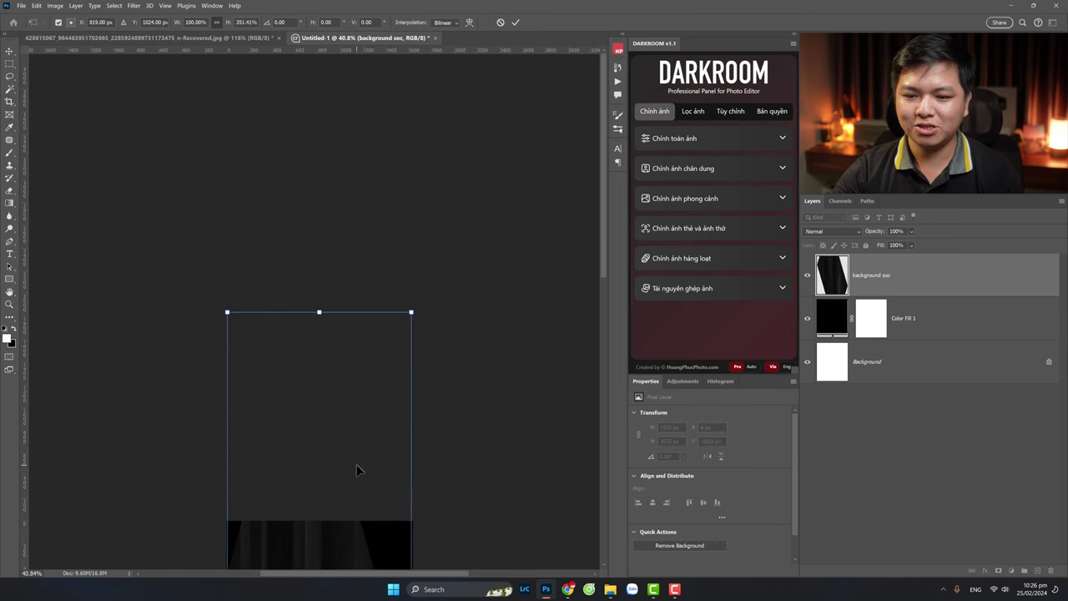
scroll(603, 310, "down", 2)
scroll(500, 375, "down", 4)
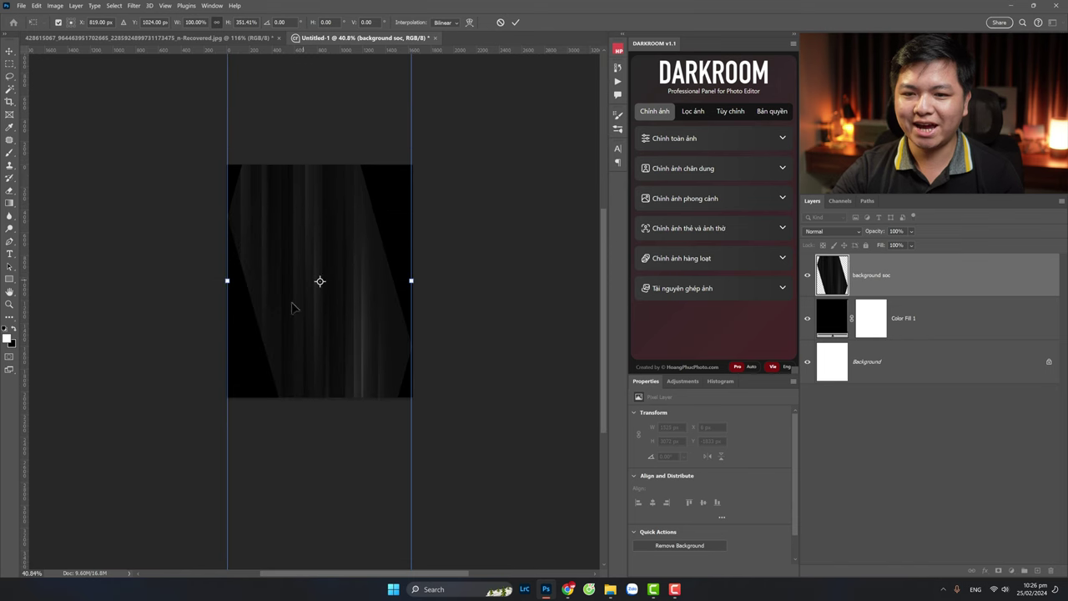
key("Return")
key("z")
left_click(332, 254)
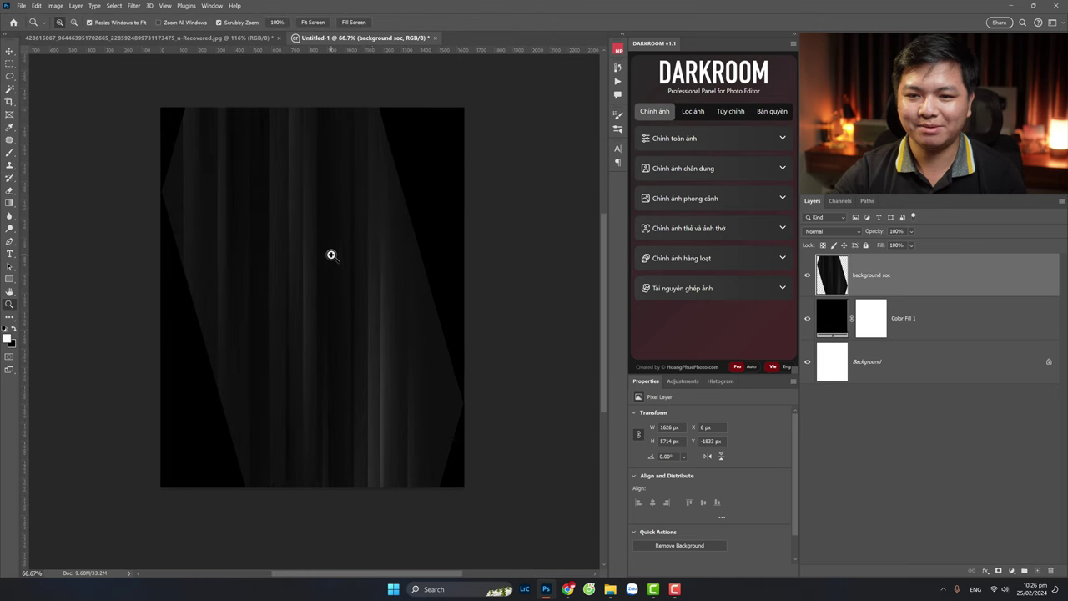
left_click(9, 164)
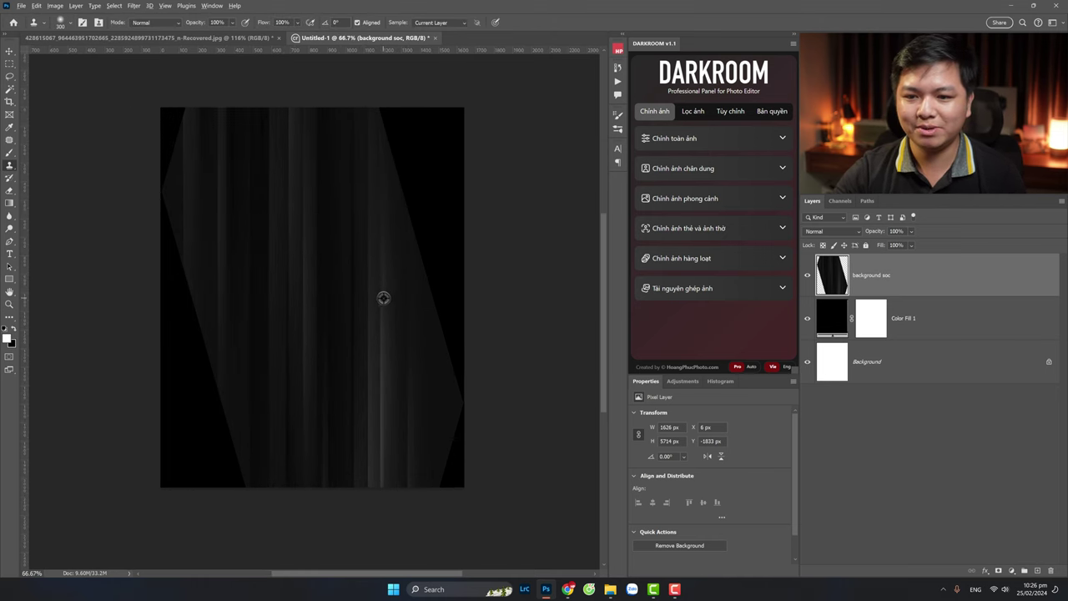
Step: Clone vertical streaks over the light upper-right, lower-left and left-side diagonal edges
left_click(380, 244, "alt")
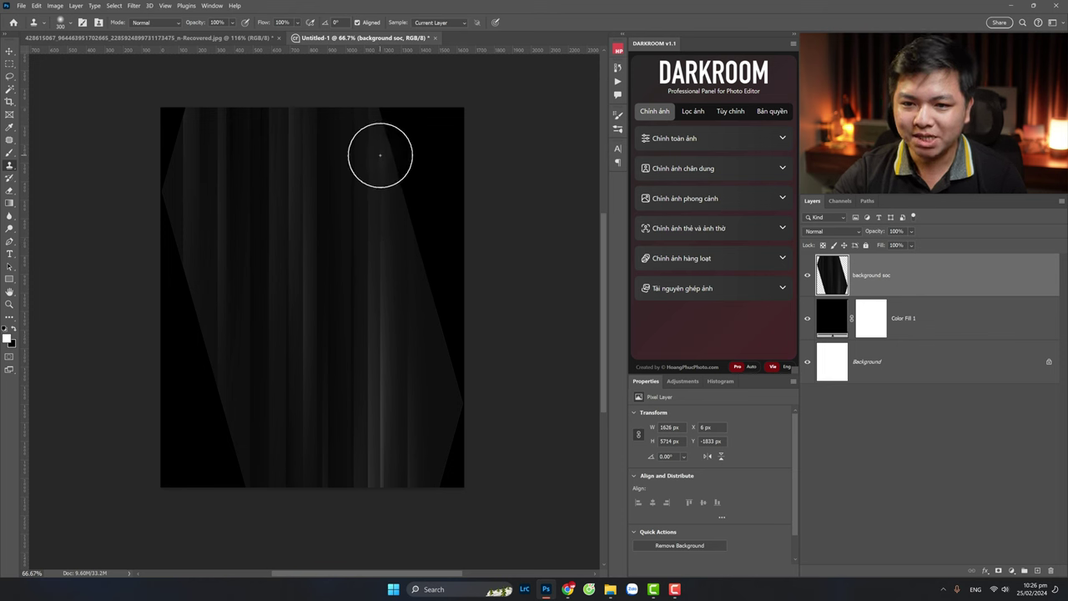
right_click(12, 167)
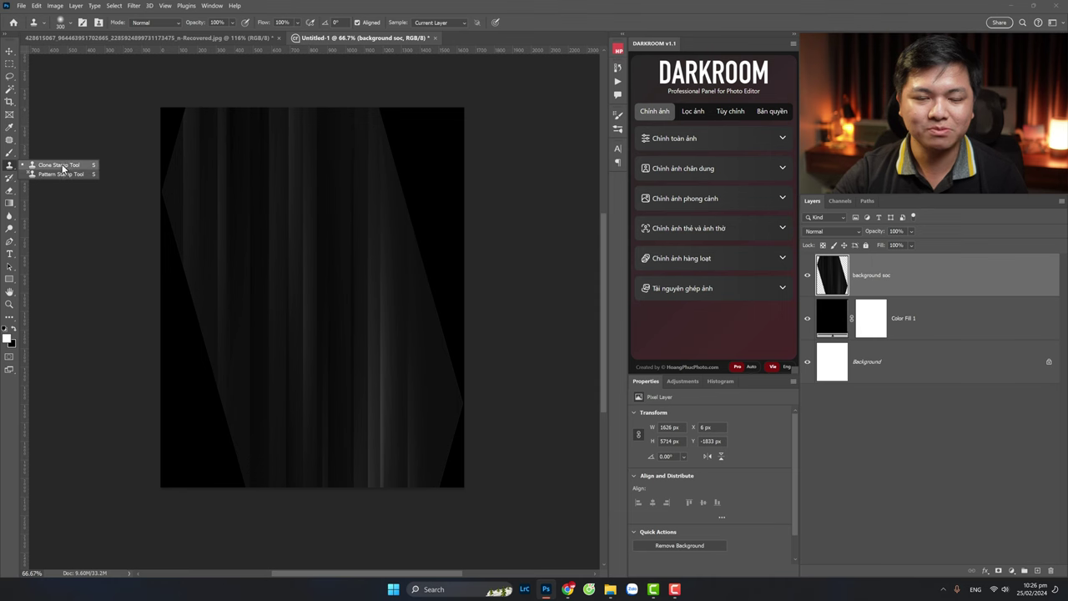
left_click(62, 166)
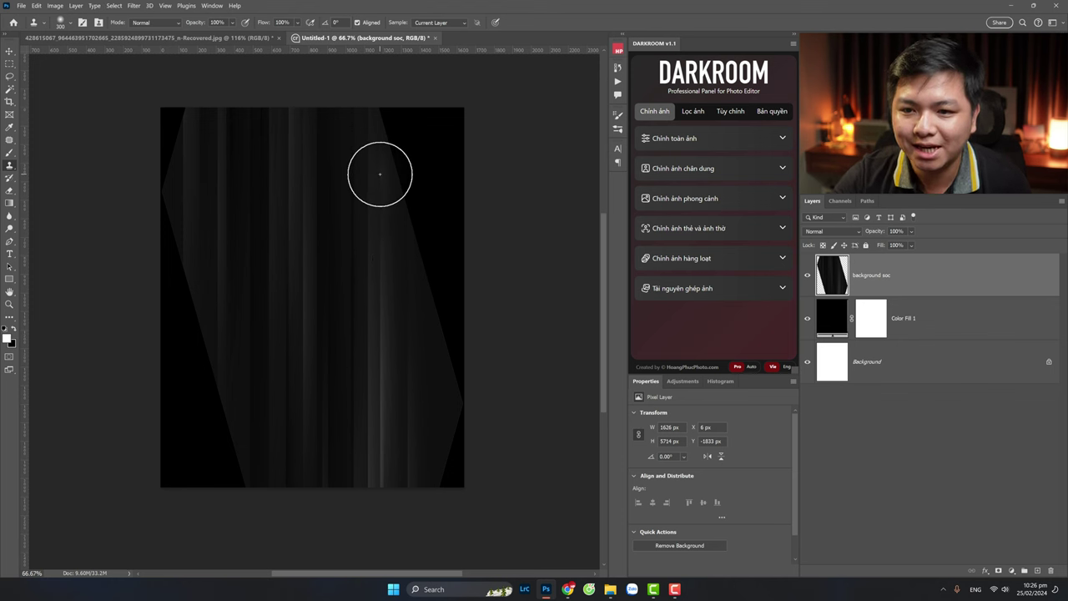
mouse_move(380, 174)
left_mouse_down()
mouse_move(401, 205)
mouse_move(430, 205)
mouse_move(428, 165)
mouse_move(433, 304)
mouse_move(453, 167)
mouse_move(429, 143)
mouse_move(438, 93)
left_mouse_up()
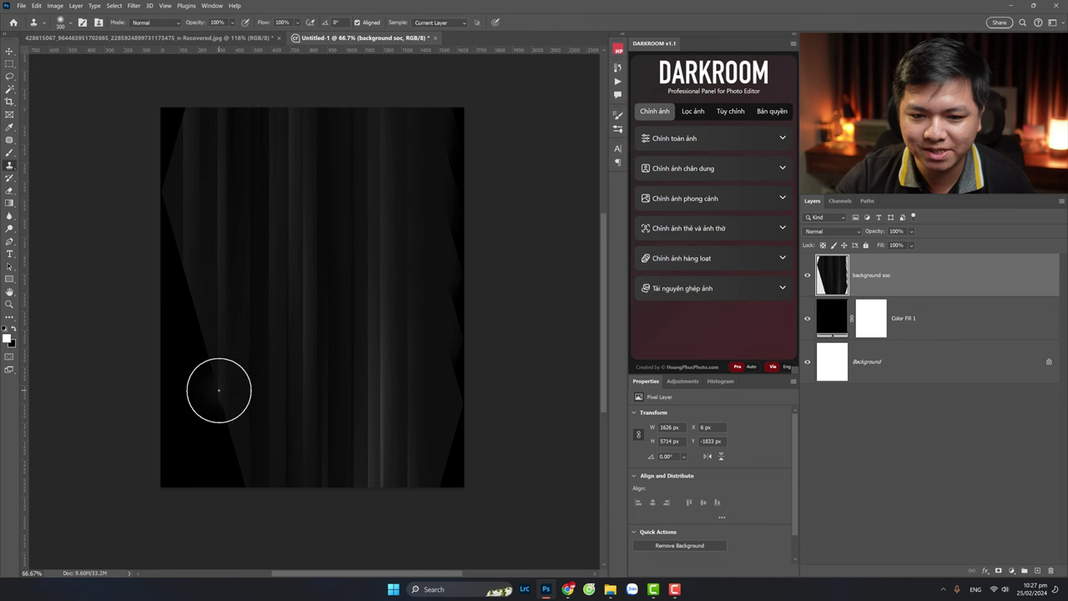
mouse_move(221, 390)
left_mouse_down()
mouse_move(229, 394)
mouse_move(212, 358)
mouse_move(208, 291)
mouse_move(196, 296)
mouse_move(191, 226)
mouse_move(210, 484)
mouse_move(231, 475)
left_mouse_up()
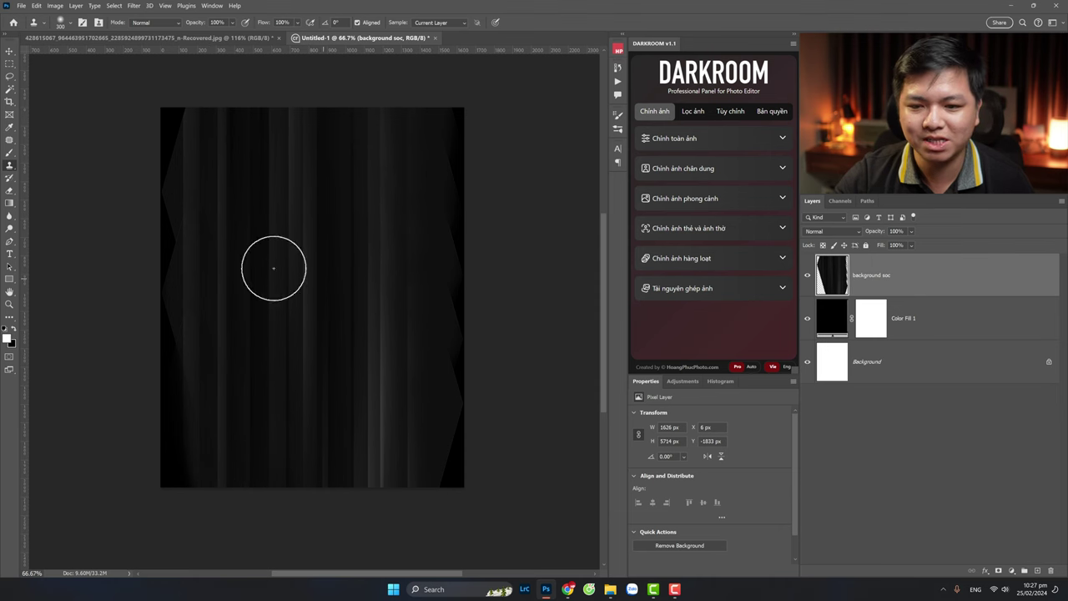
left_click(195, 406, "alt")
left_click_drag(282, 424, 279, 457)
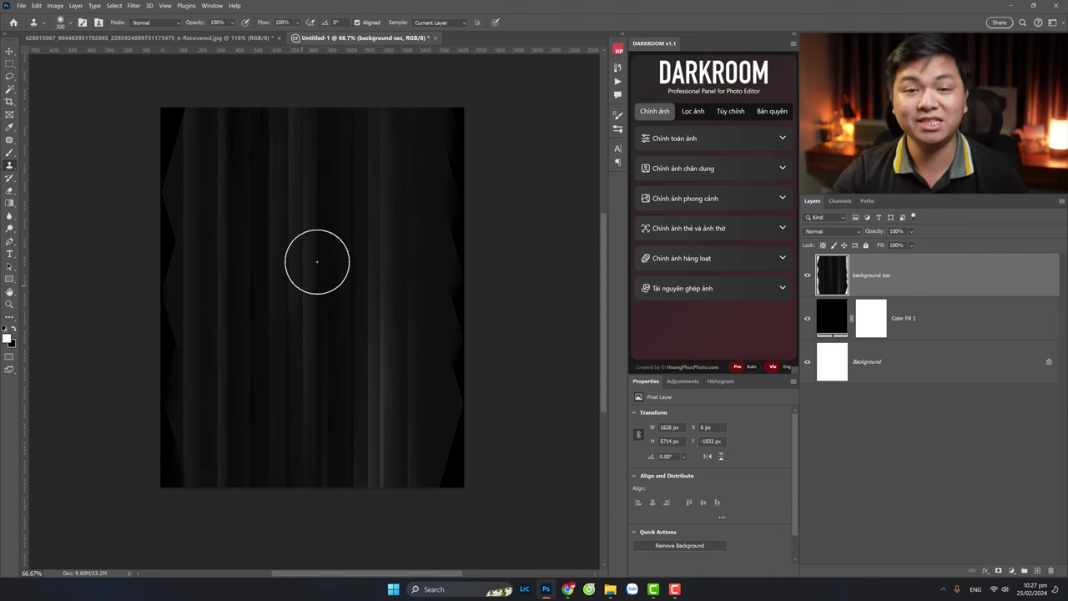
left_click(9, 51)
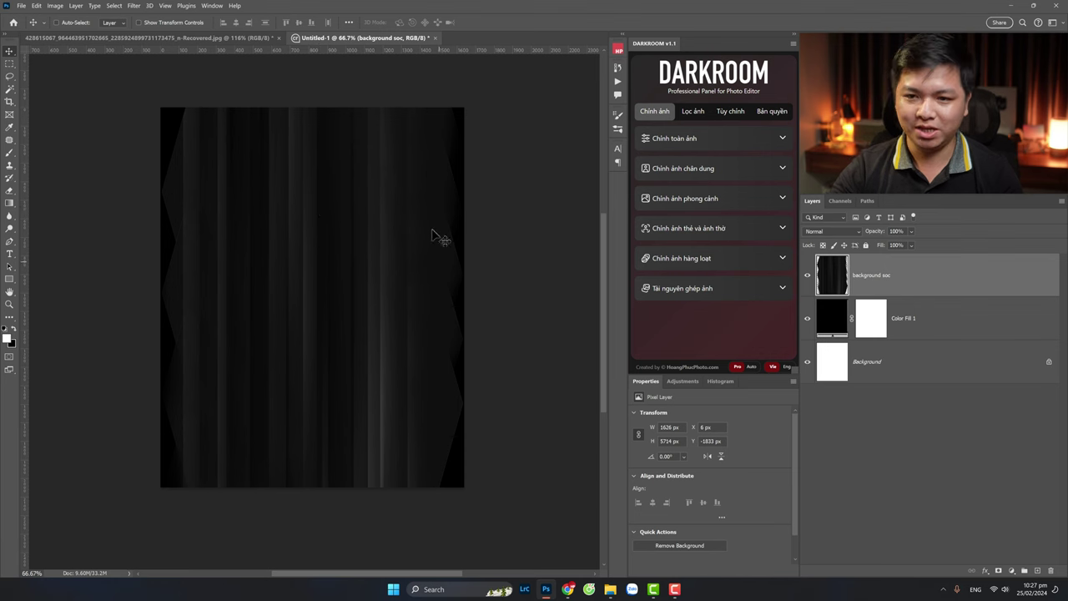
Step: Shift the streak layer 134 px right, check the reference poster, and duplicate the layer
left_click_drag(309, 205, 374, 211)
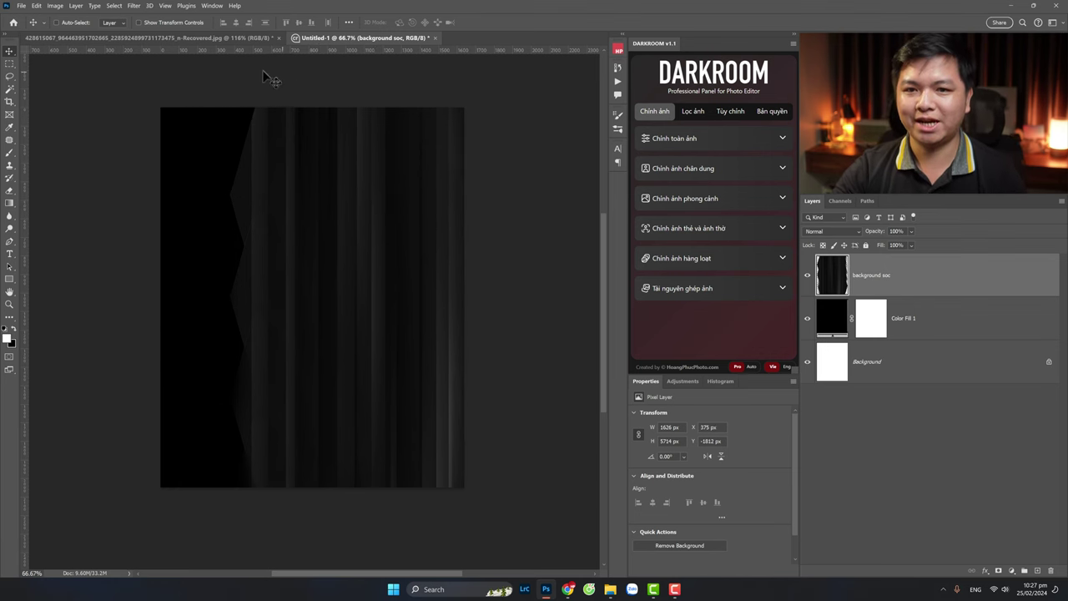
left_click(201, 36)
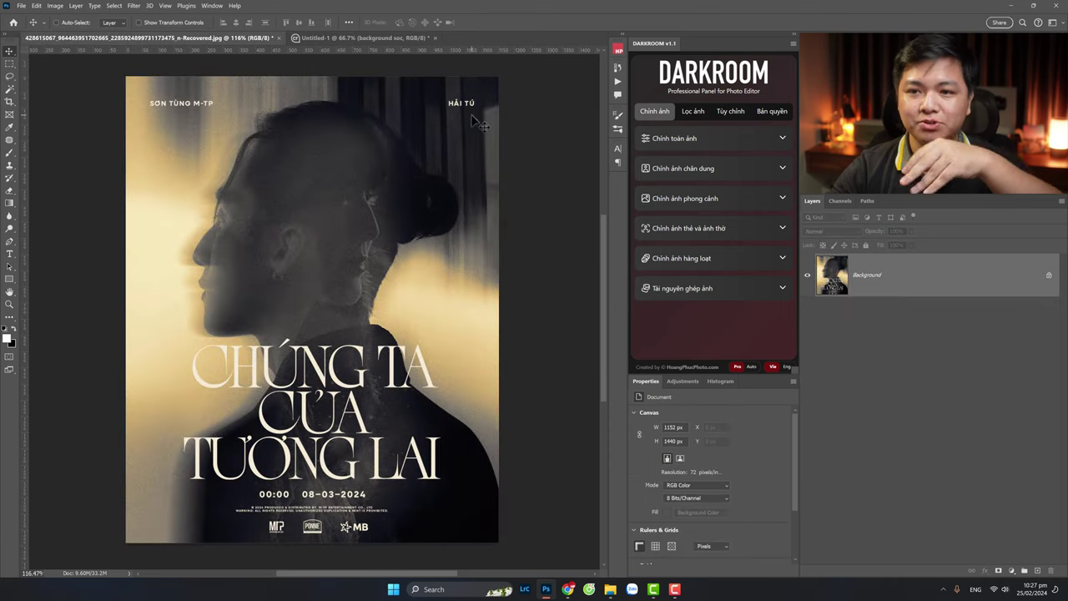
left_click(374, 37)
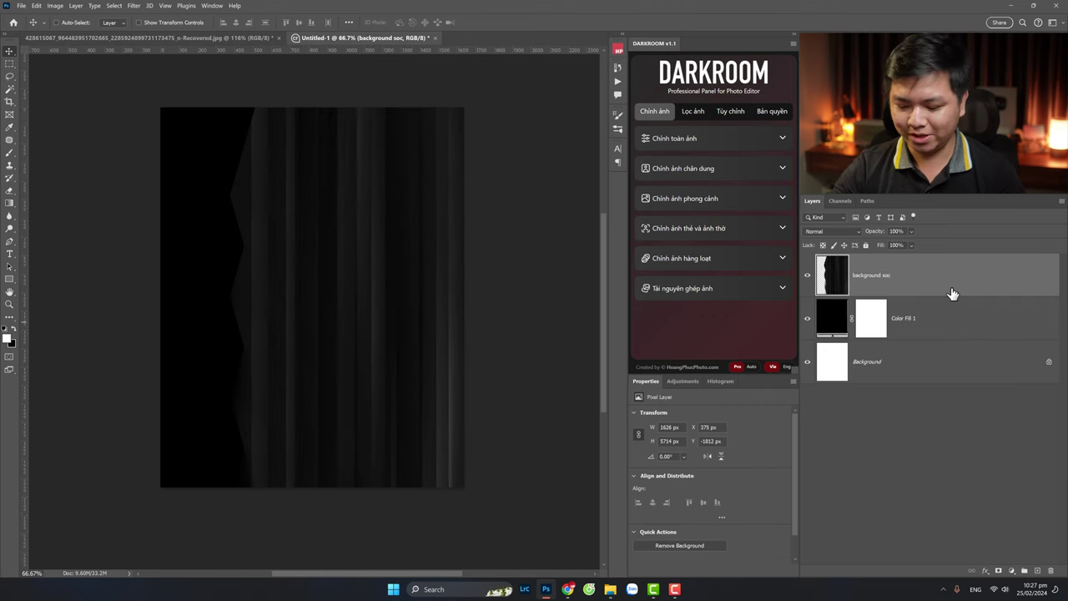
key("ctrl+j")
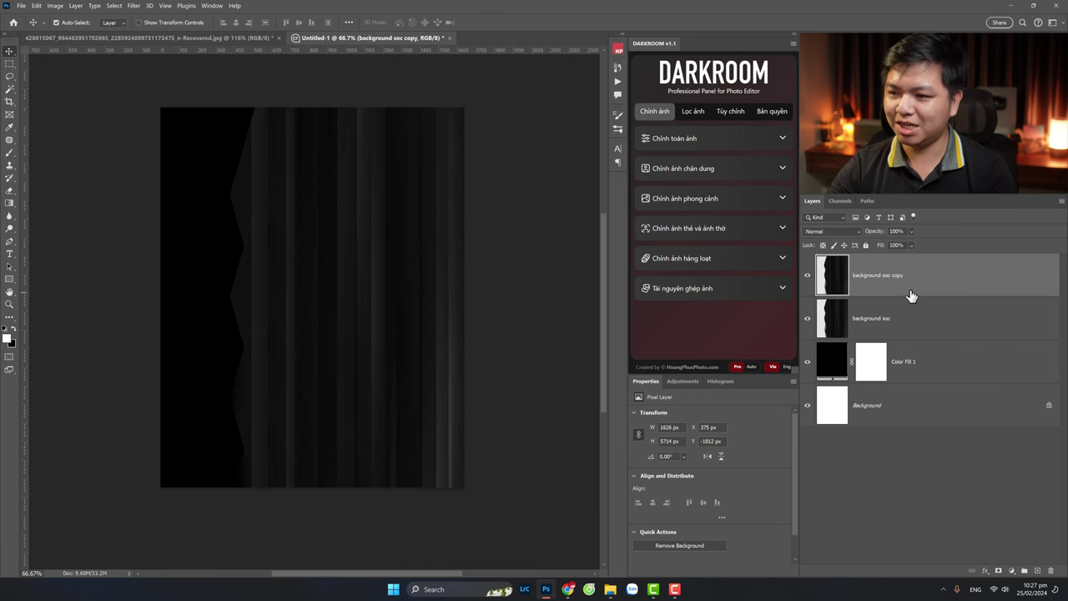
Step: Move the copied streak layer left and narrow it over the empty left side
key("ctrl+t")
left_click_drag(384, 283, 280, 282)
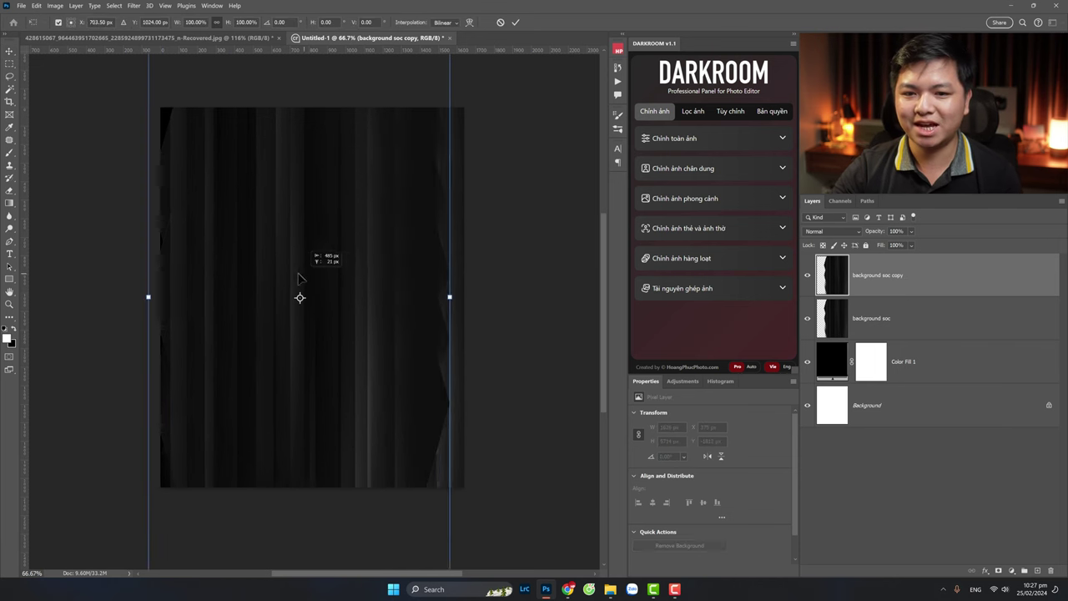
mouse_move(427, 298)
left_mouse_down()
mouse_move(266, 302)
mouse_move(305, 307)
left_mouse_up()
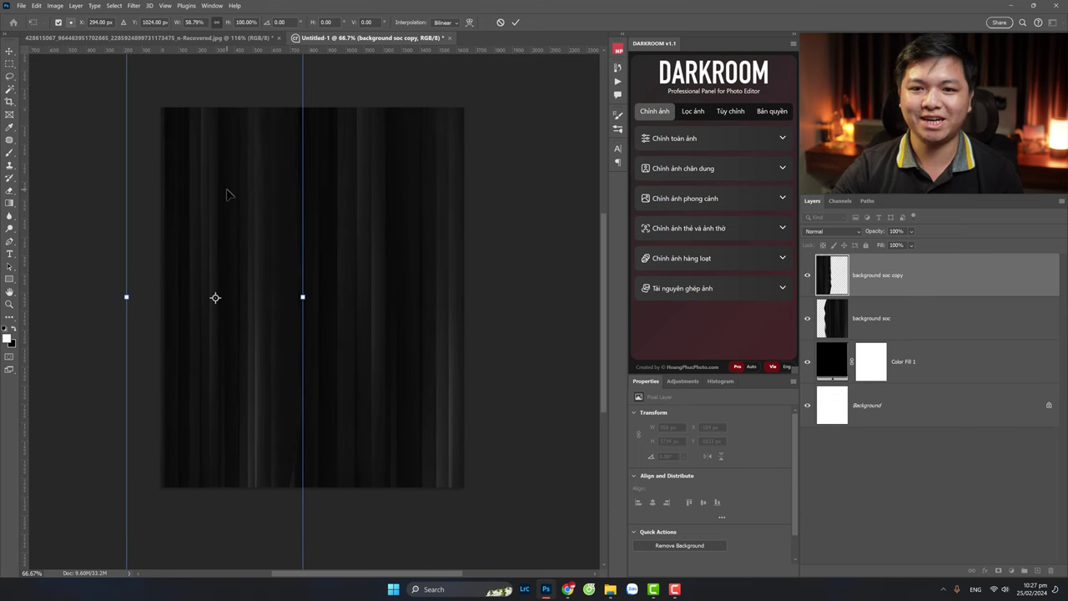
key("Return")
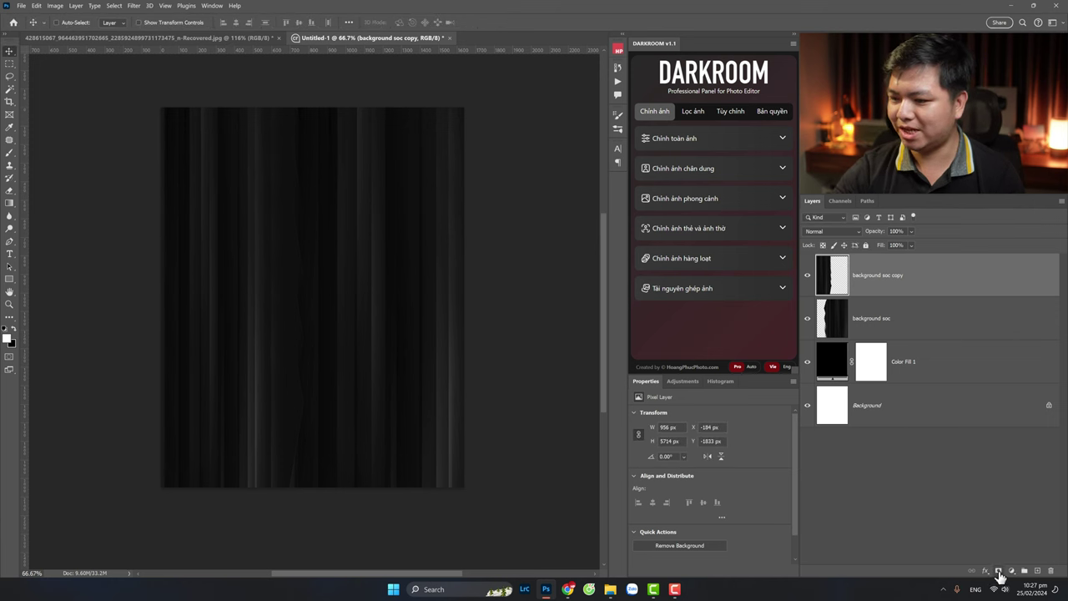
Step: Erase the copy's edge with a hard round Eraser to blend the seam, then compare with the reference
left_click(9, 193)
left_click(59, 189)
right_click(359, 176)
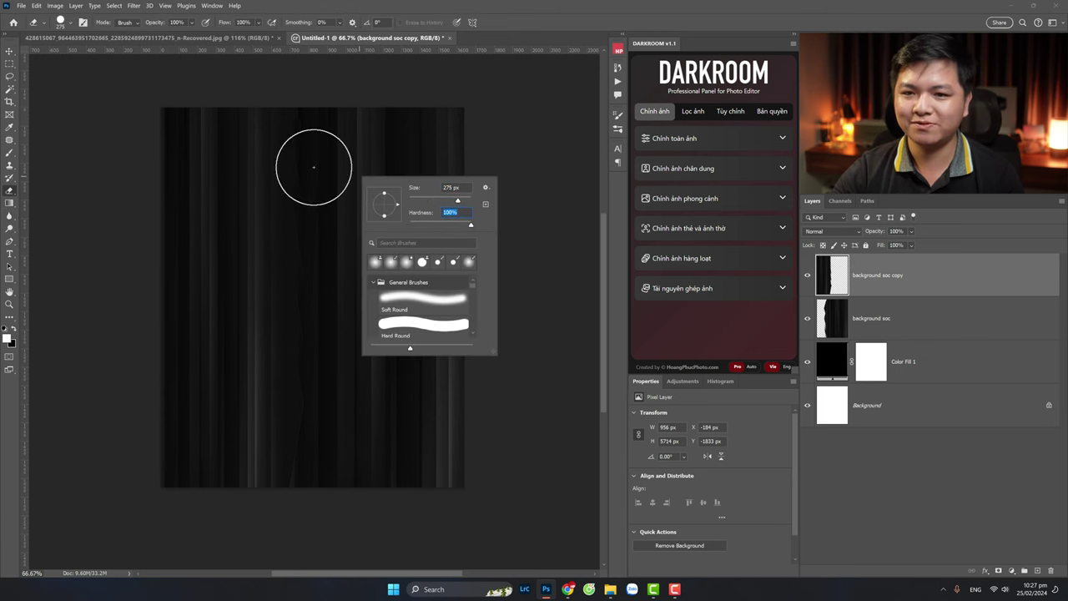
left_click(300, 107)
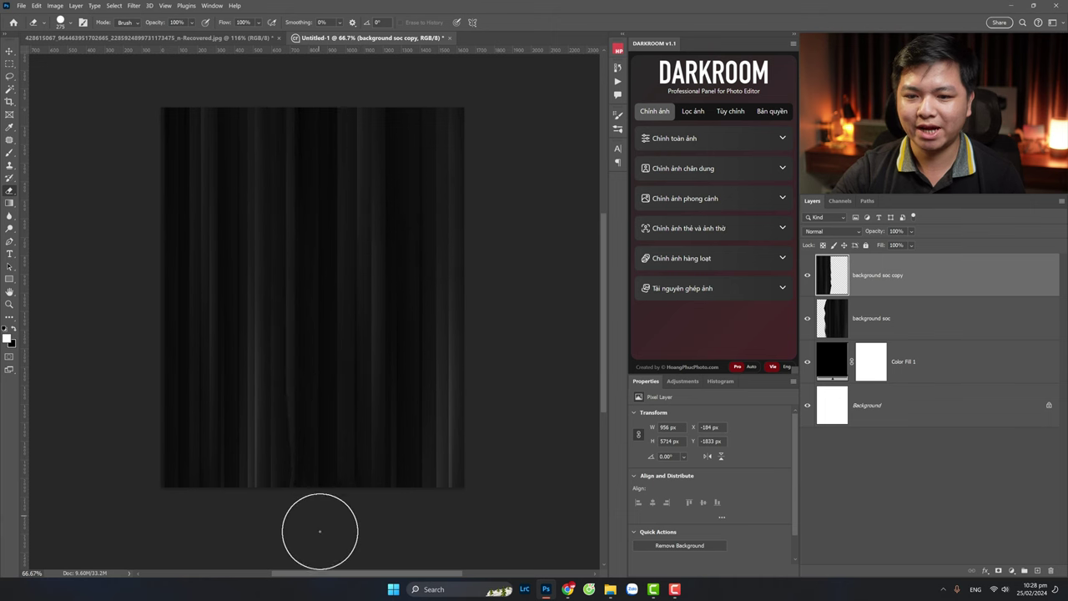
mouse_move(319, 529)
left_mouse_down()
mouse_move(327, 252)
mouse_move(300, 100)
left_mouse_up()
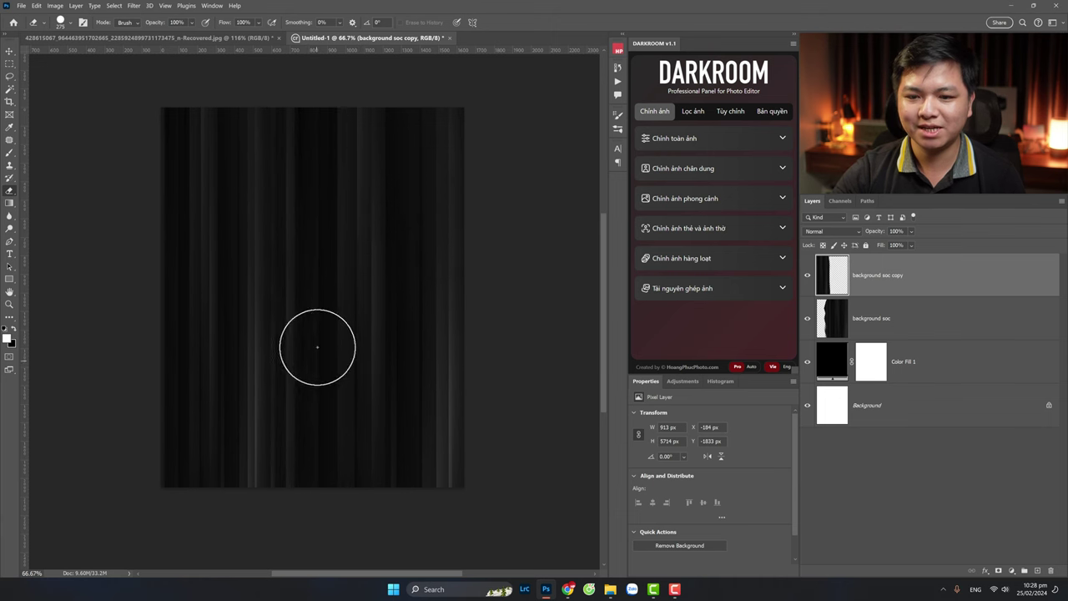
left_click_drag(351, 159, 404, 271)
key("z")
left_click_drag(337, 226, 323, 210)
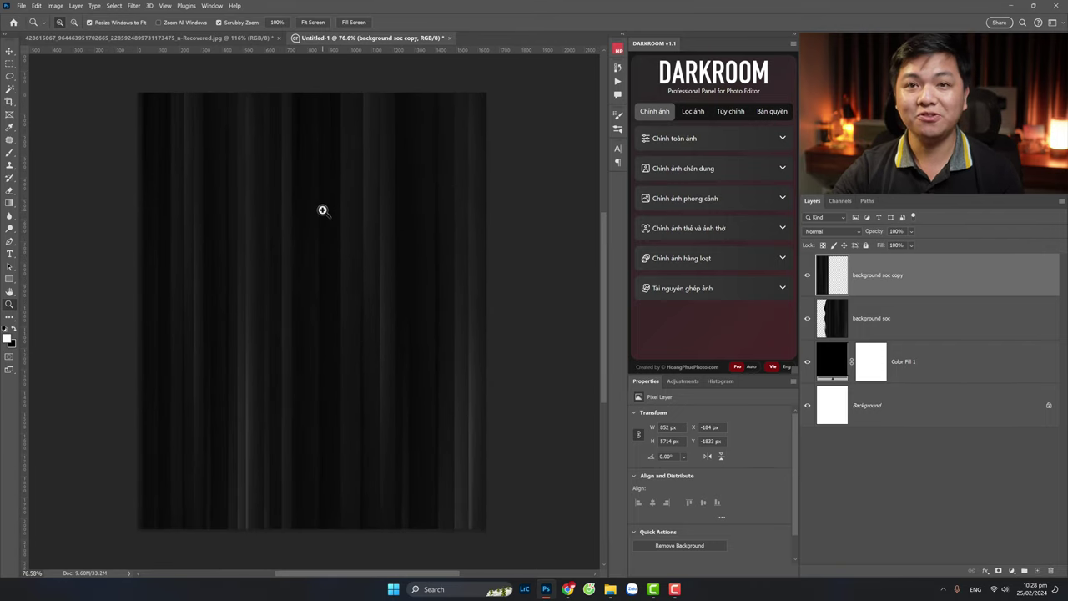
left_click(236, 38)
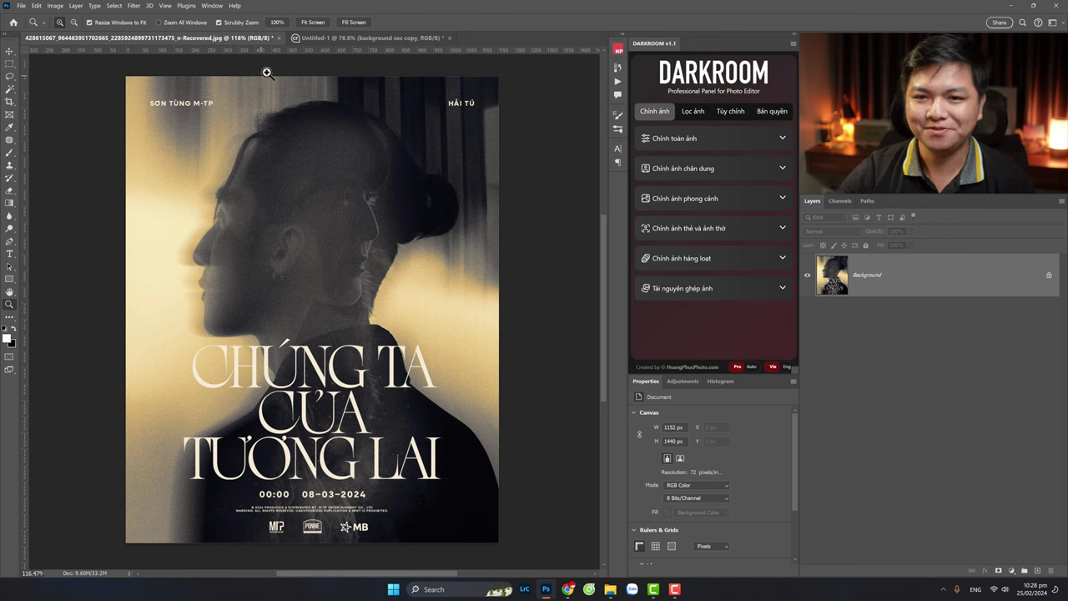
left_click(367, 38)
Step: Search Freepik for a blurred yellow gradient background and browse the results
left_click(568, 589)
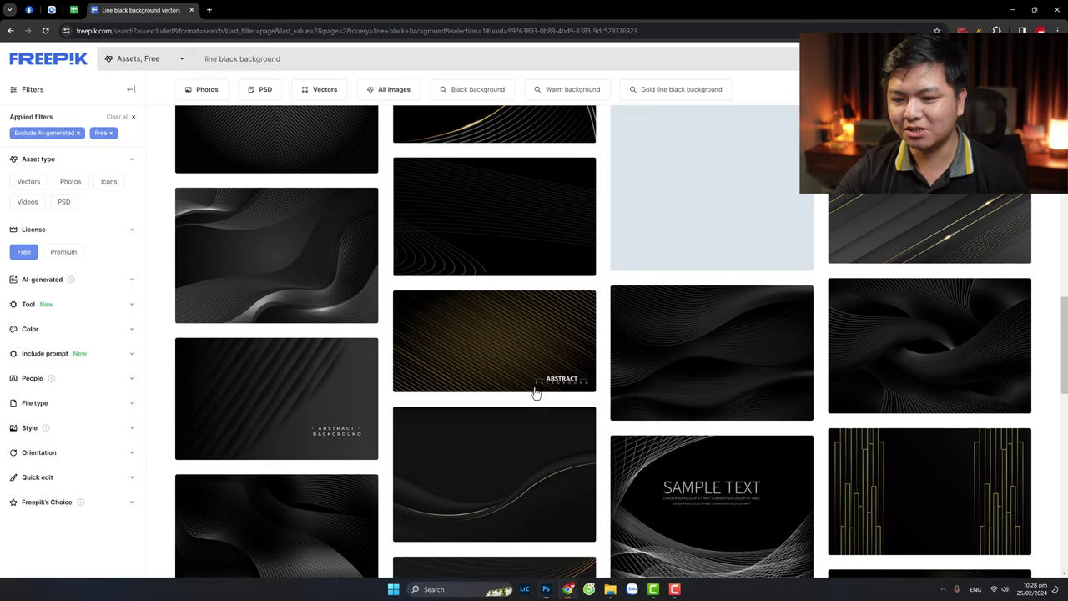
triple_click(234, 62)
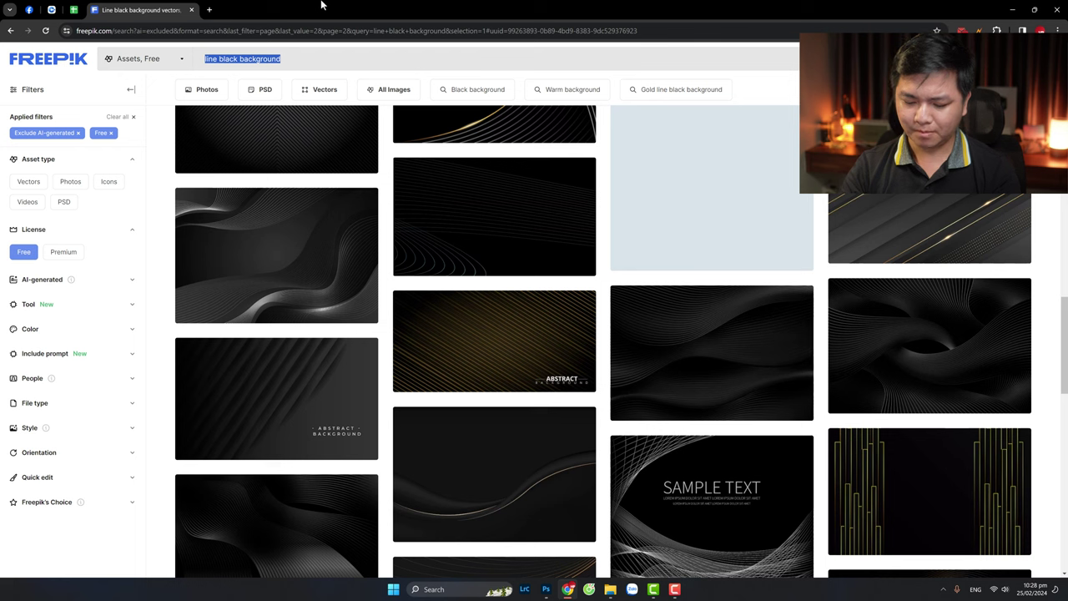
type("blur gradient")
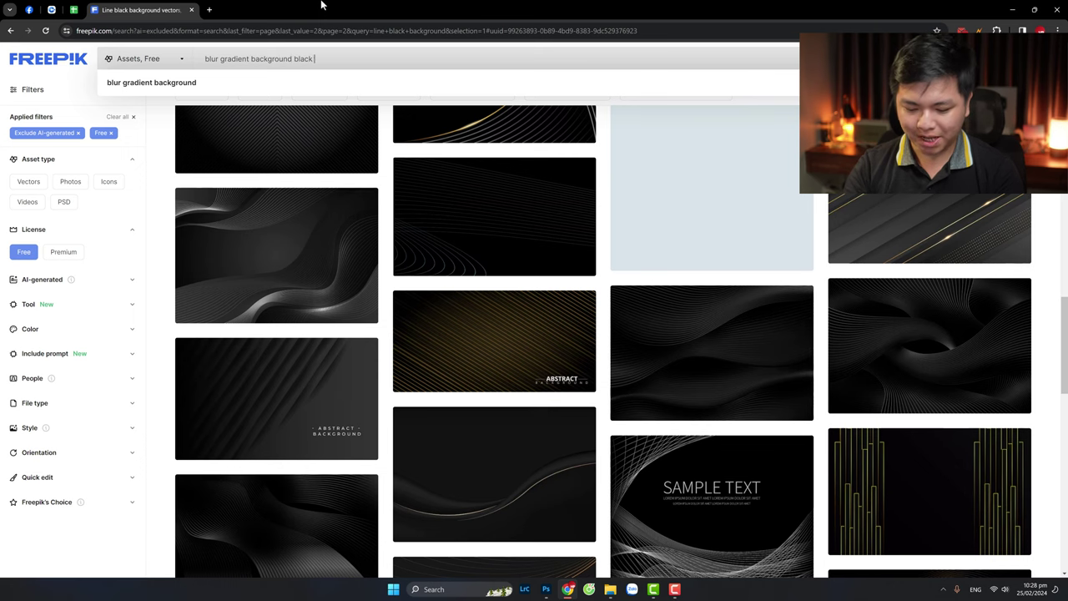
type("llow")
key("Return")
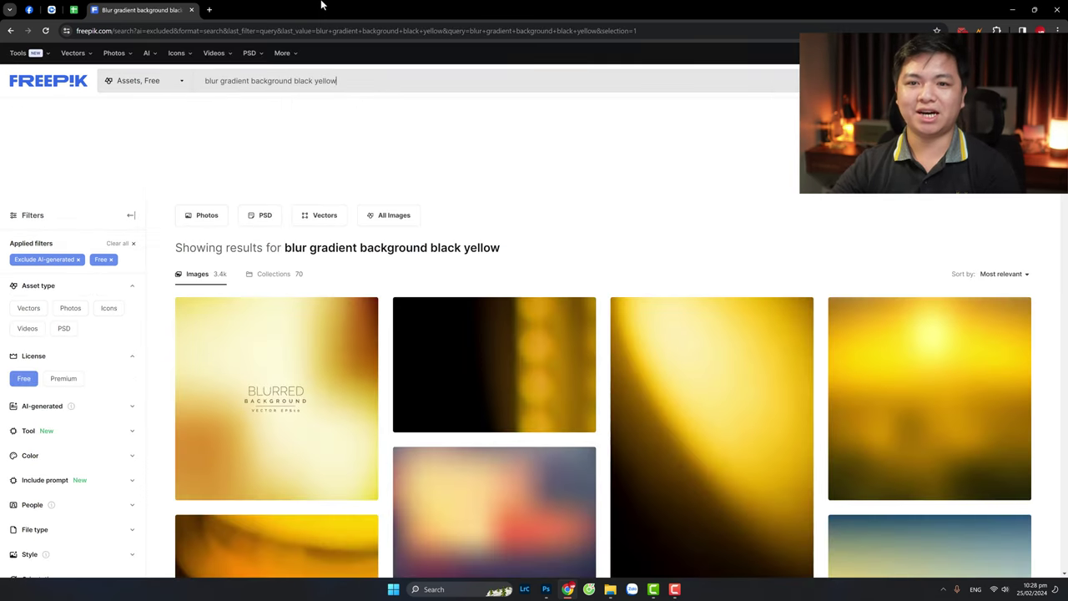
scroll(497, 311, "down", 2)
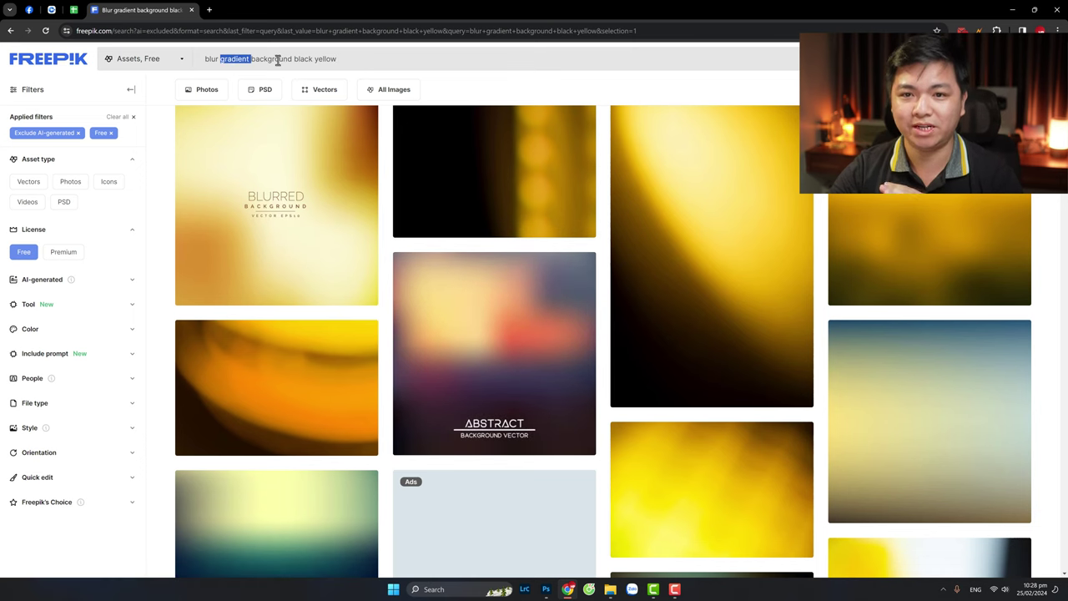
double_click(274, 59)
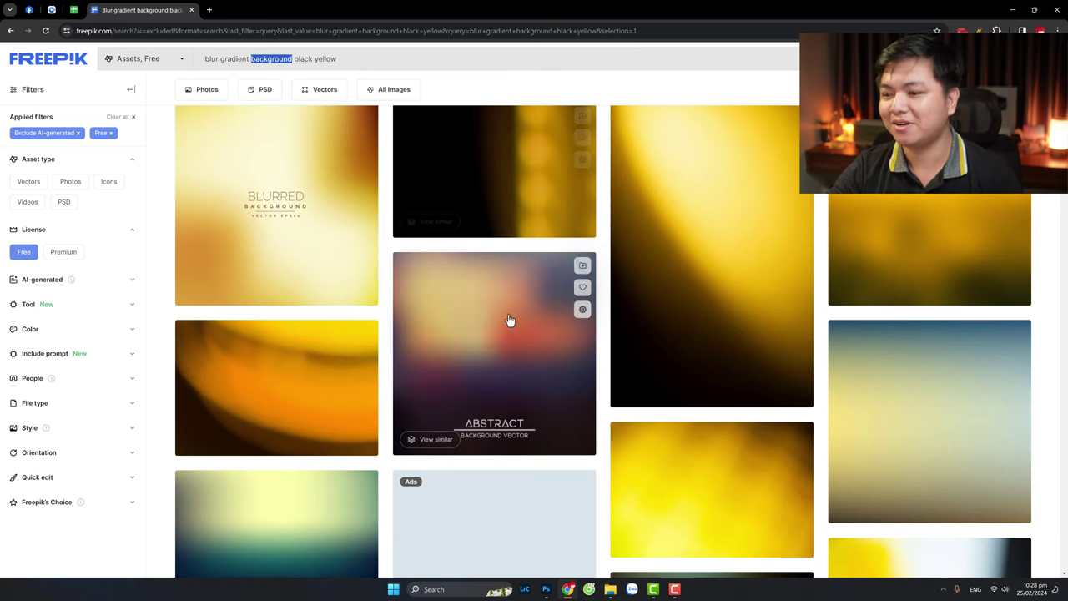
scroll(504, 323, "down", 4)
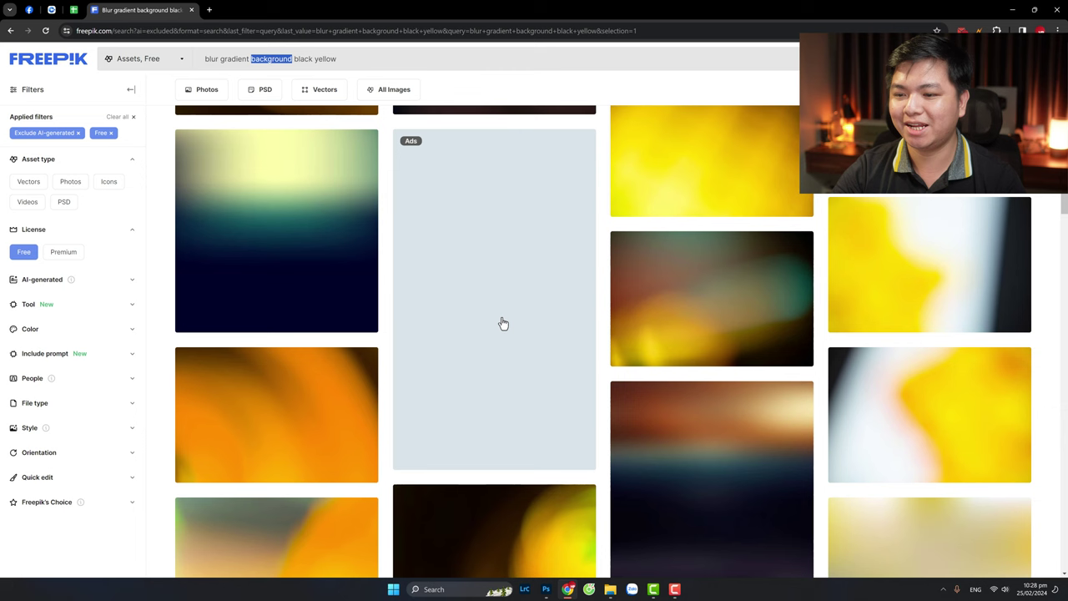
left_click(303, 61)
scroll(384, 442, "down", 7)
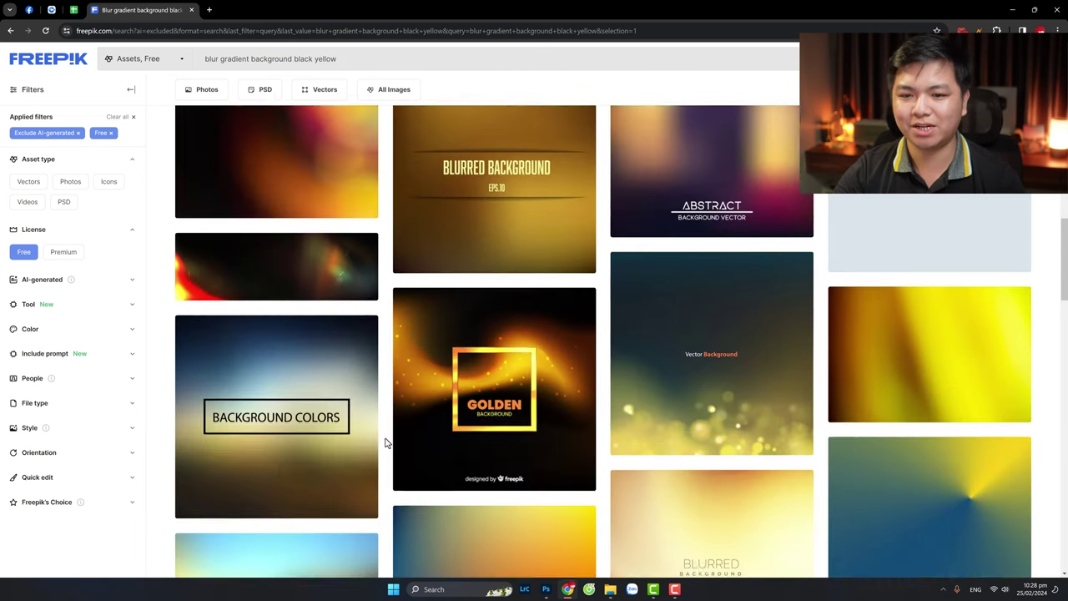
scroll(325, 341, "up", 3)
scroll(582, 398, "down", 5)
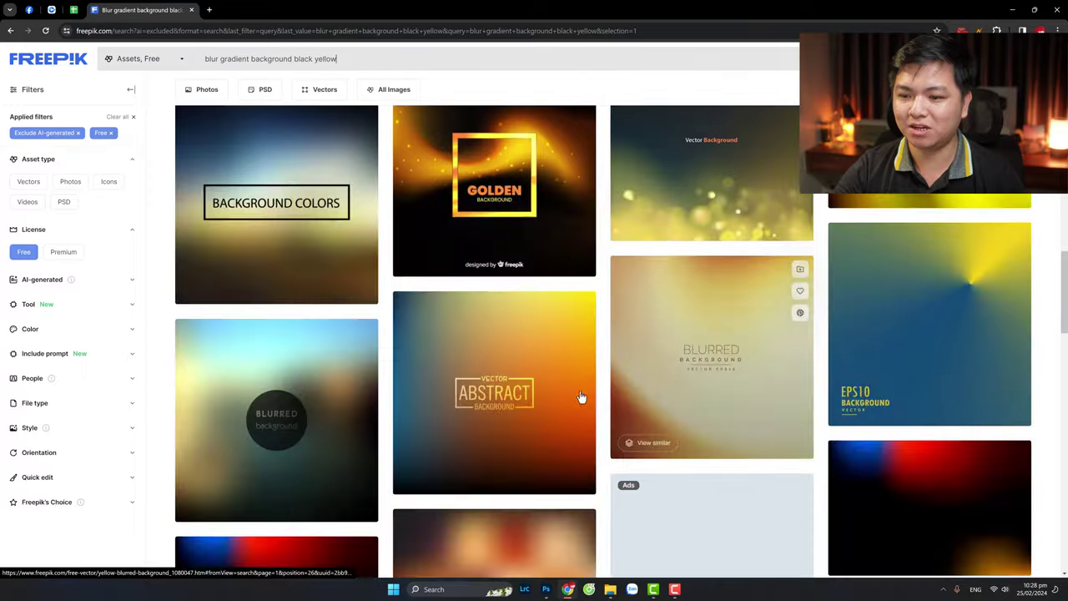
scroll(582, 397, "down", 5)
scroll(510, 412, "down", 2)
scroll(510, 412, "down", 3)
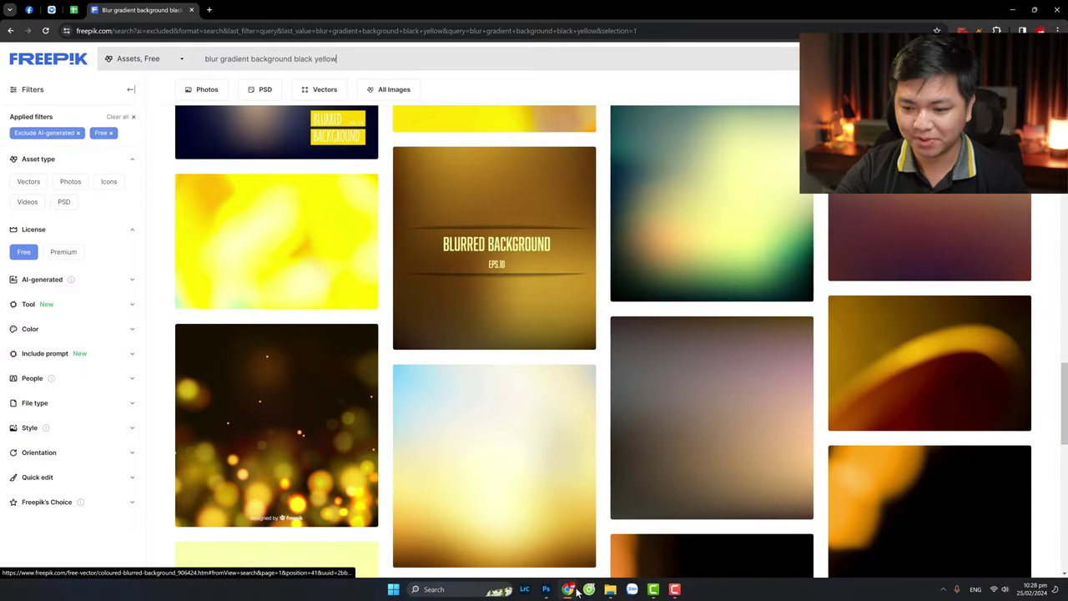
Step: Preview the yellow gradient image from the stock folder and drag it onto the poster
left_click(545, 590)
left_click(610, 589)
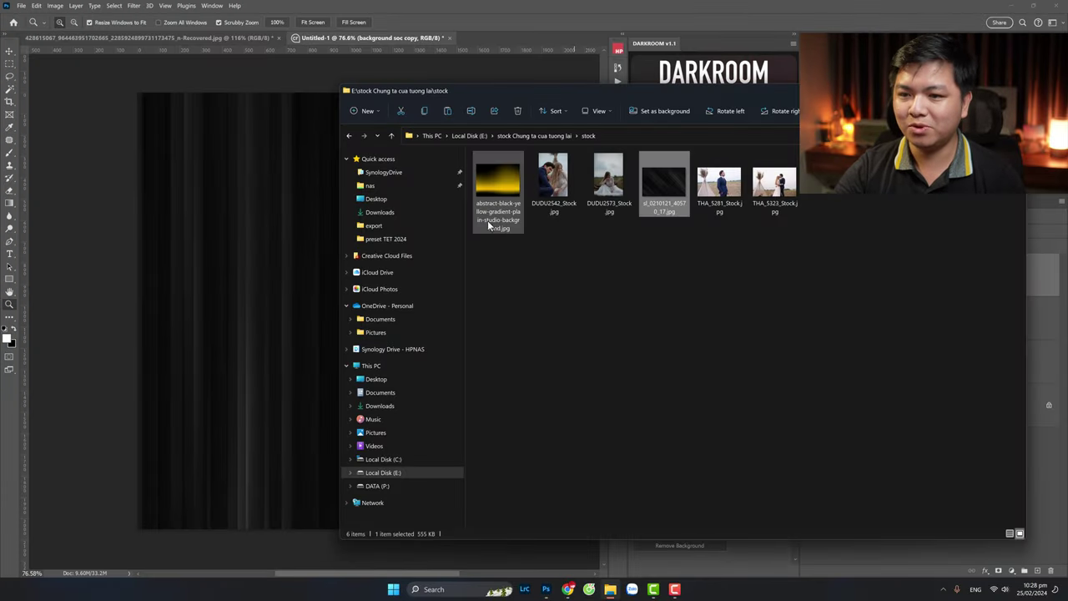
double_click(490, 225)
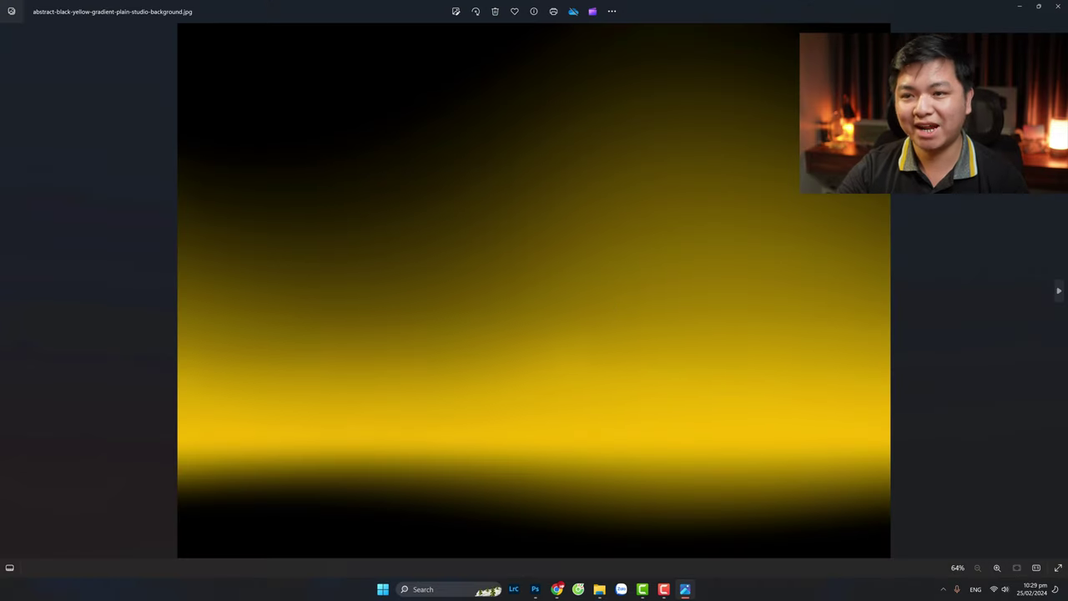
left_click(1058, 6)
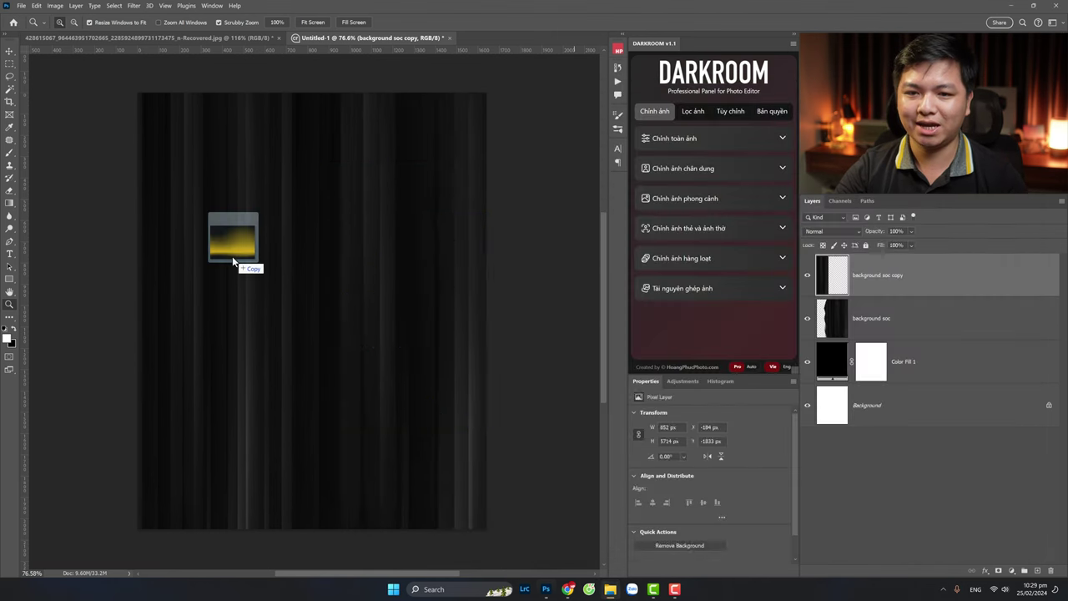
left_click_drag(496, 195, 239, 251)
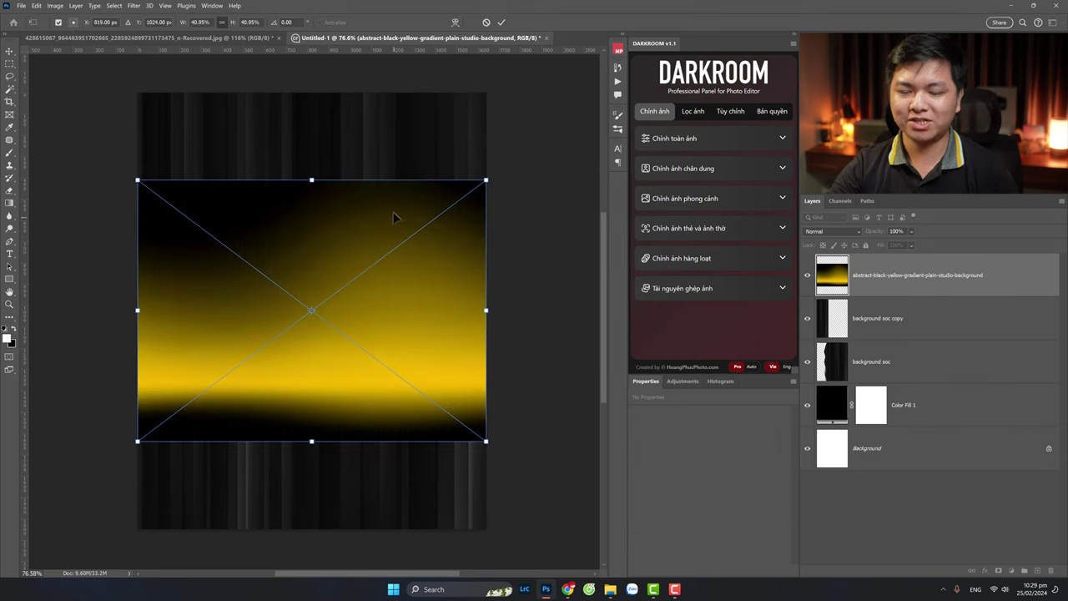
Step: Commit placing the yellow gradient layer and start transforming it after checking the reference poster
key("Return")
key("z")
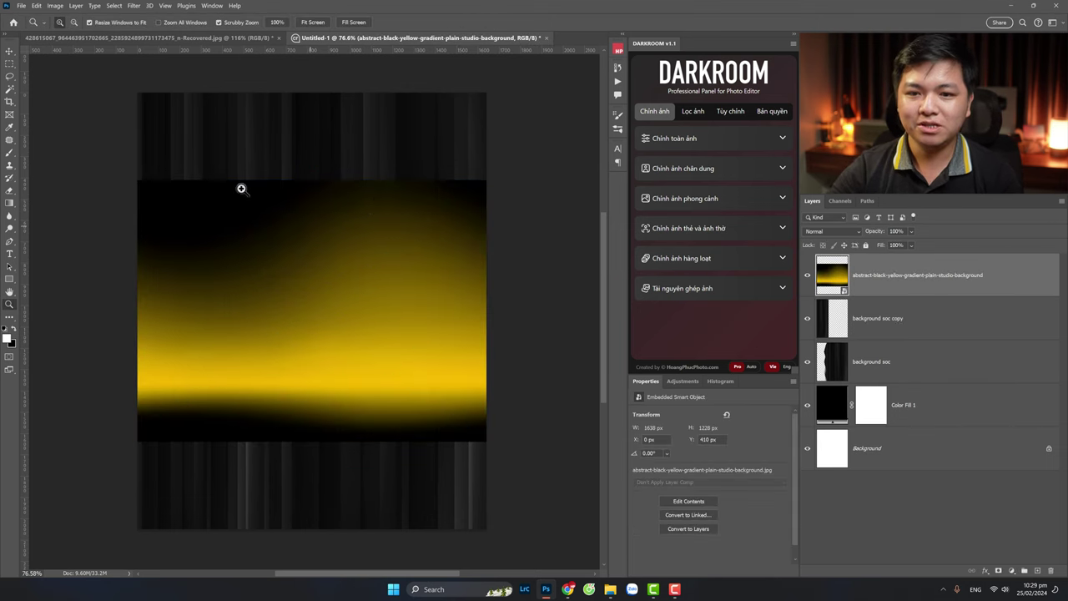
key("ctrl+t")
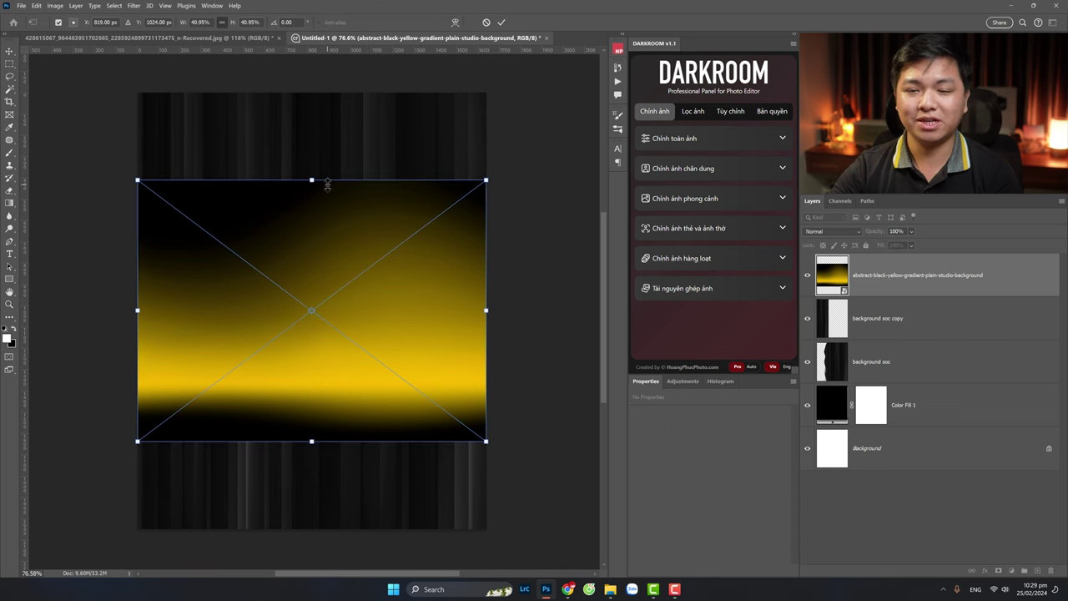
key("Return")
key("z")
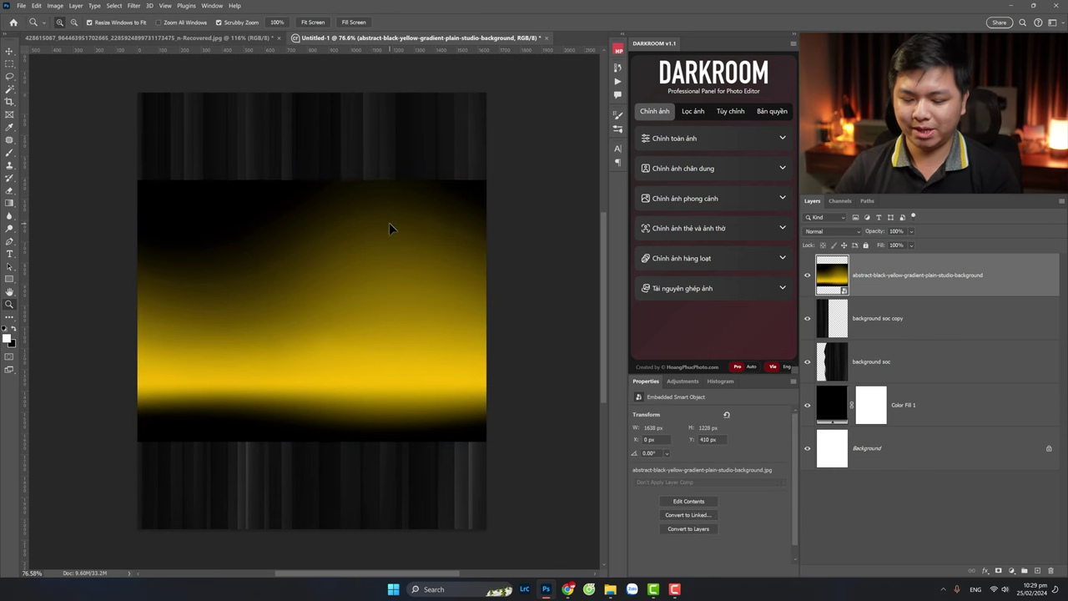
key("ctrl+t")
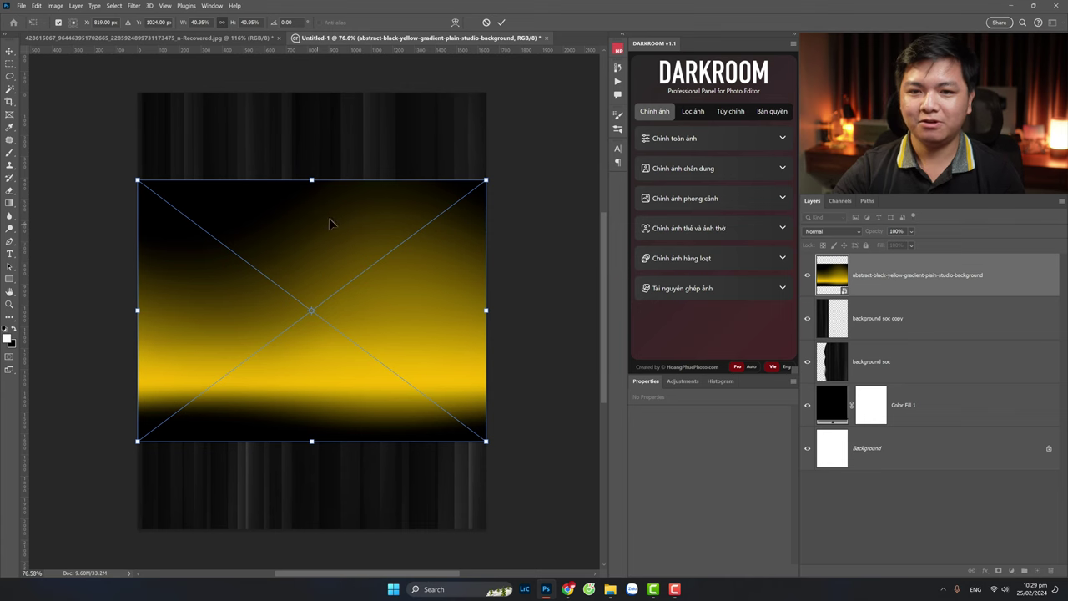
key("ctrl+Tab")
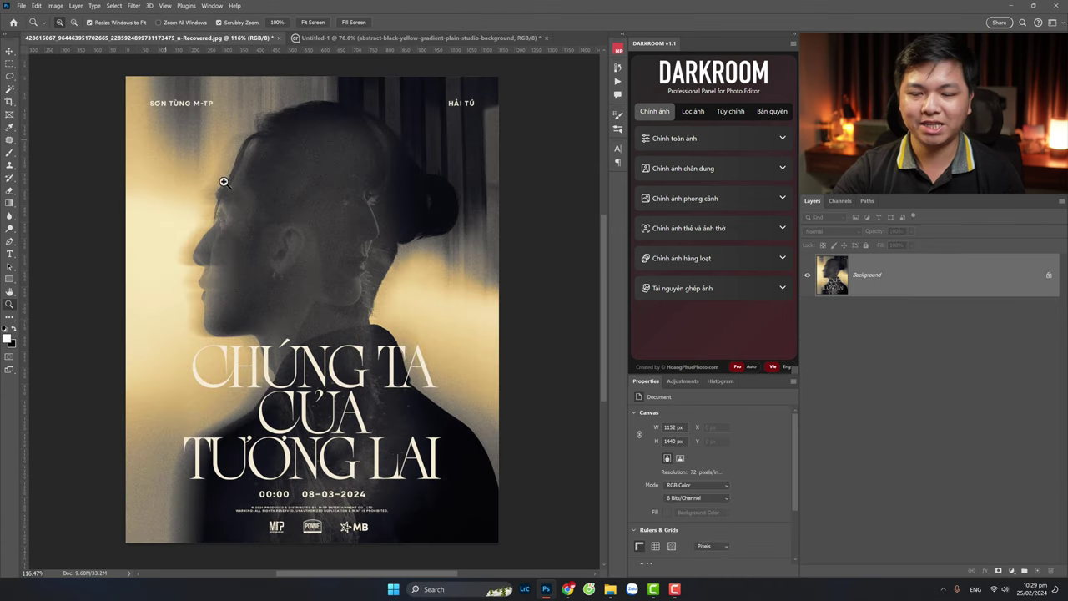
left_click(334, 38)
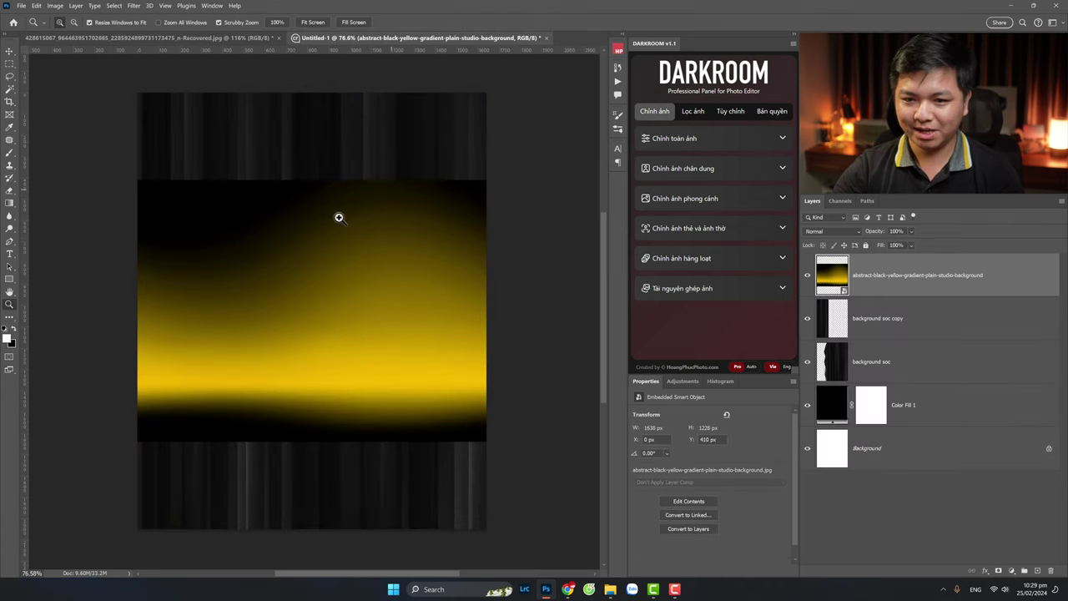
key("ctrl+t")
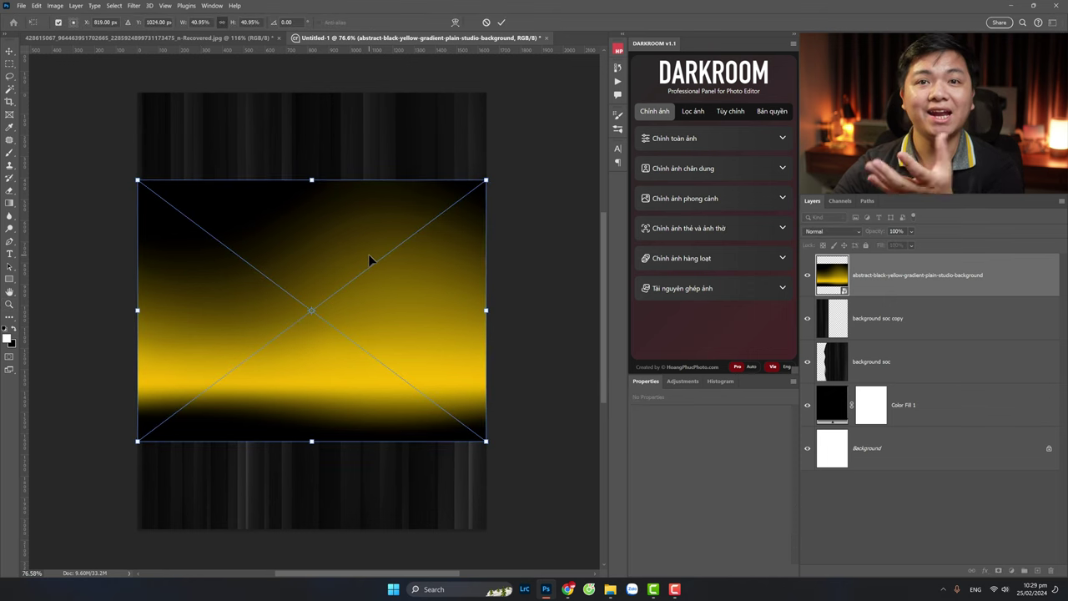
Step: Flip the gradient horizontally, enlarge it to about 2639 × 1979 px, reposition it, and apply
right_click(328, 247)
left_click(382, 424)
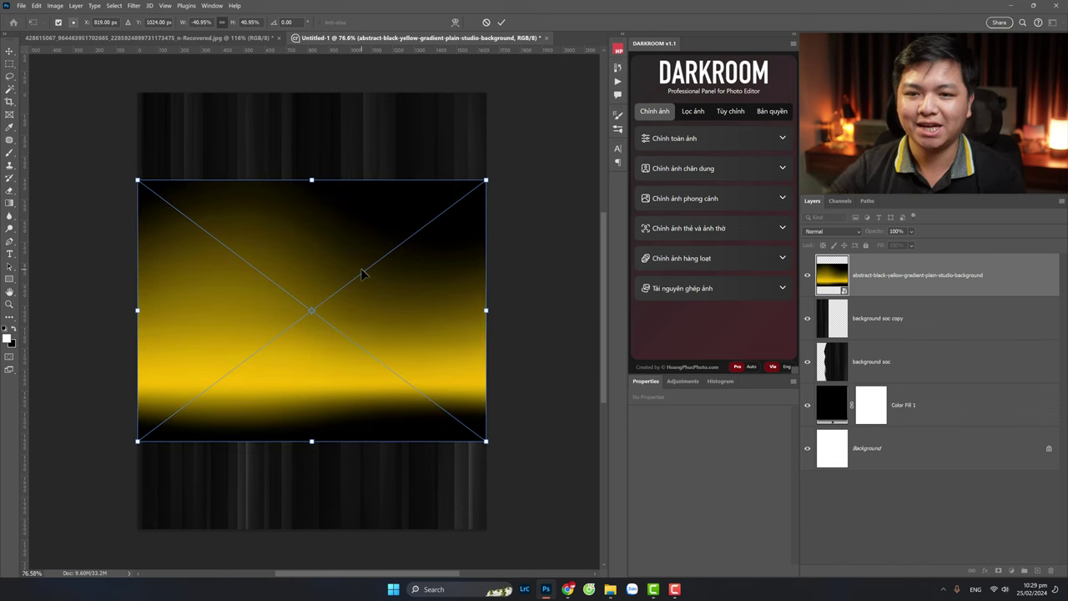
left_click_drag(136, 180, 54, 118)
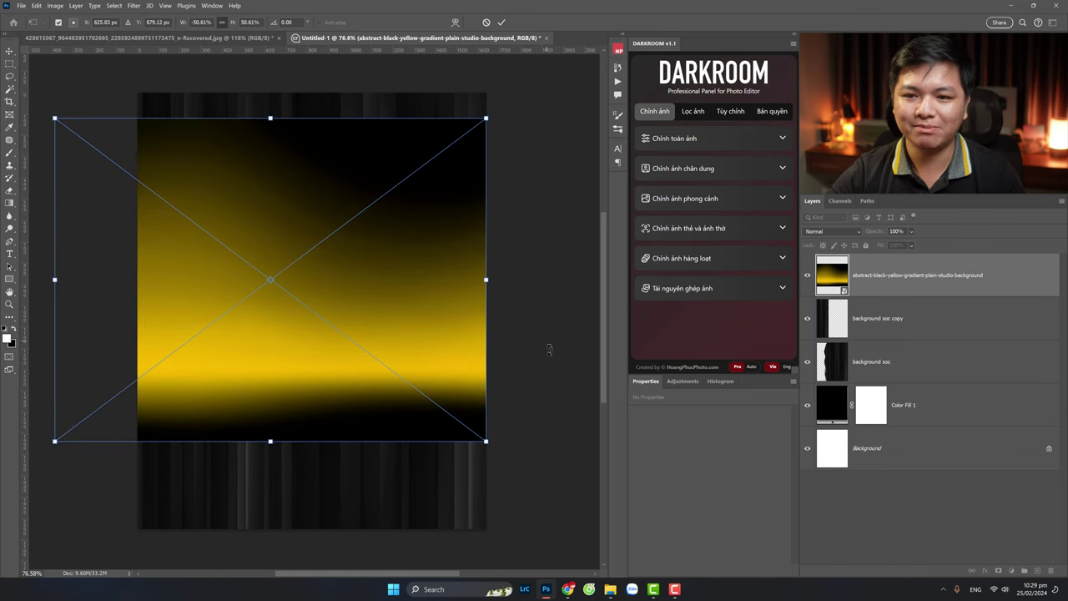
left_click_drag(484, 436, 615, 537)
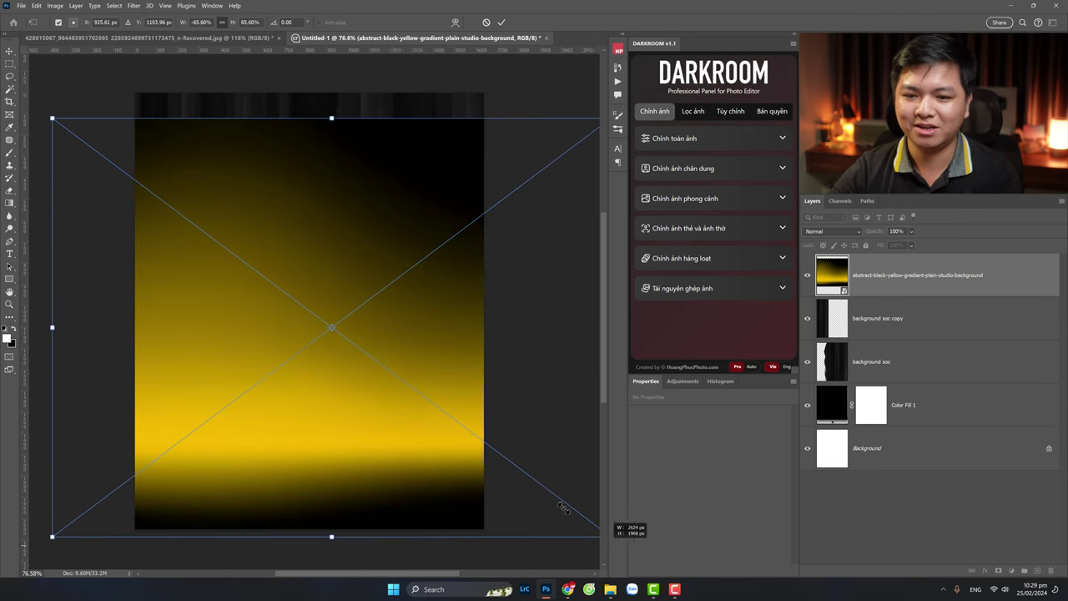
mouse_move(451, 363)
left_mouse_down()
mouse_move(381, 405)
mouse_move(384, 390)
left_mouse_up()
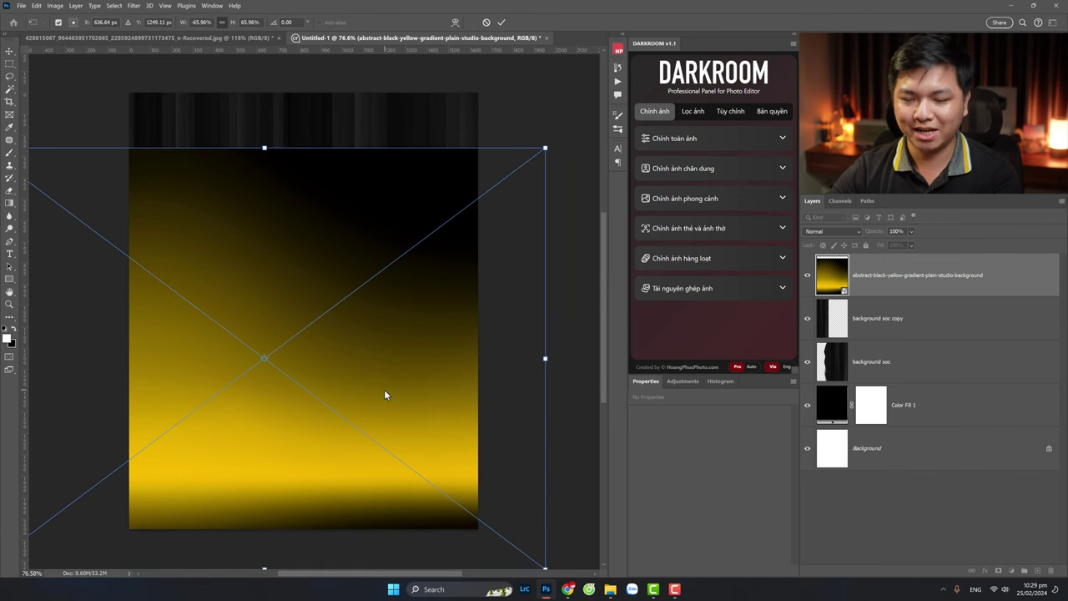
key("Return")
key("z")
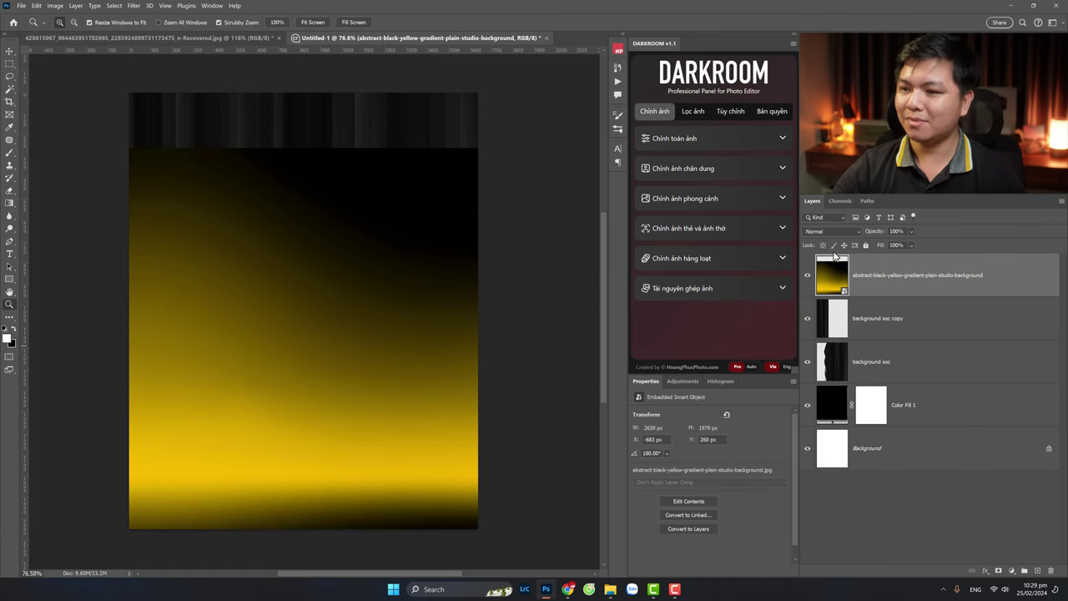
left_click(831, 230)
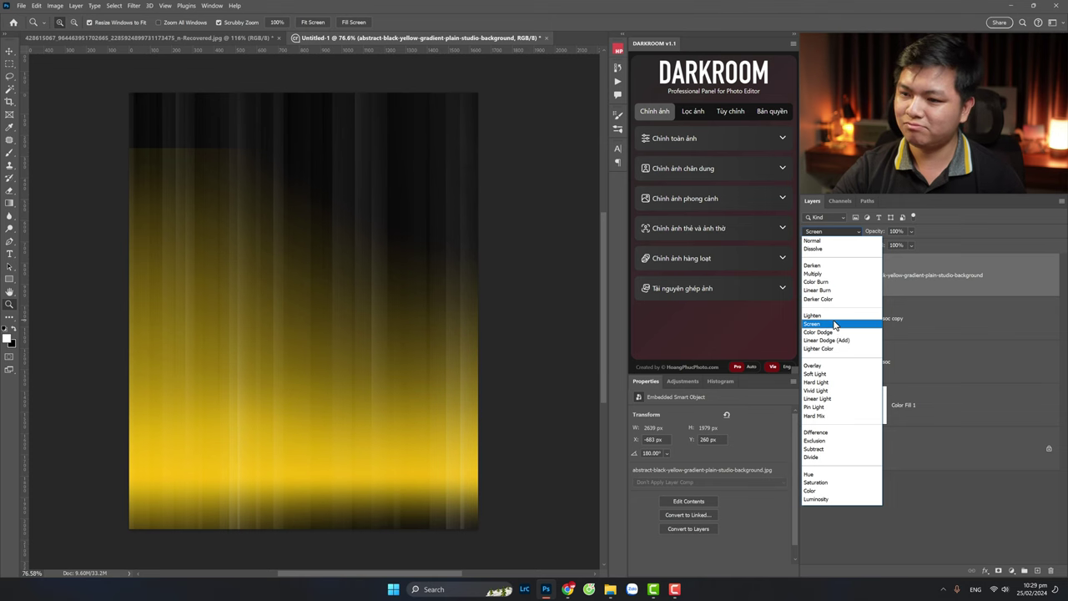
Step: Set the yellow gradient layer's blend mode to Screen
left_click(834, 326)
scroll(372, 307, "down", 2)
scroll(370, 309, "down", 2)
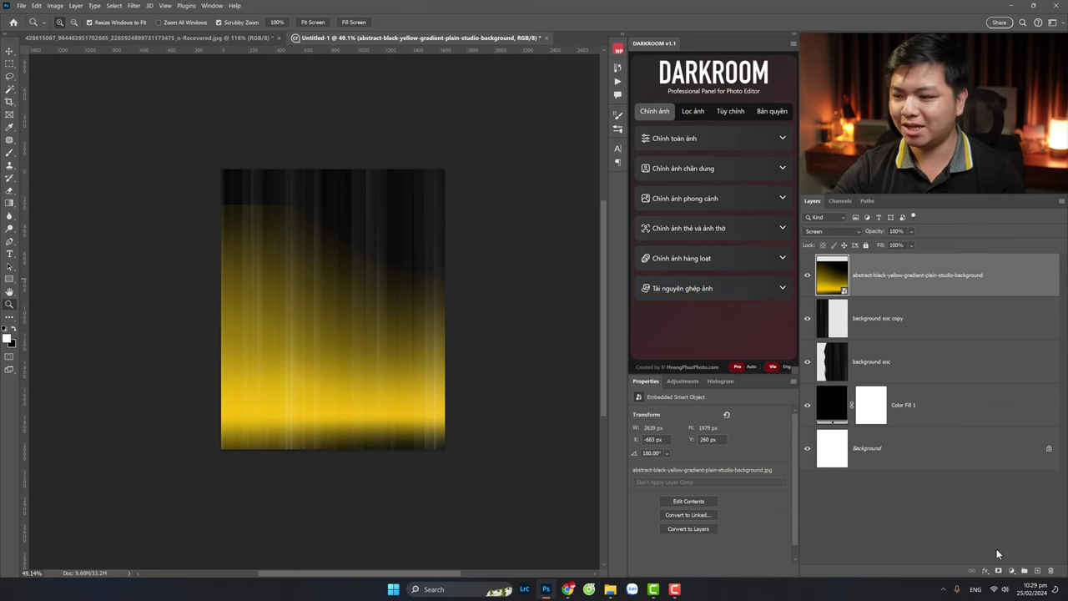
Step: Try erasing the gradient with a large eraser, rasterize it, then delete the gradient layer
left_click(10, 194)
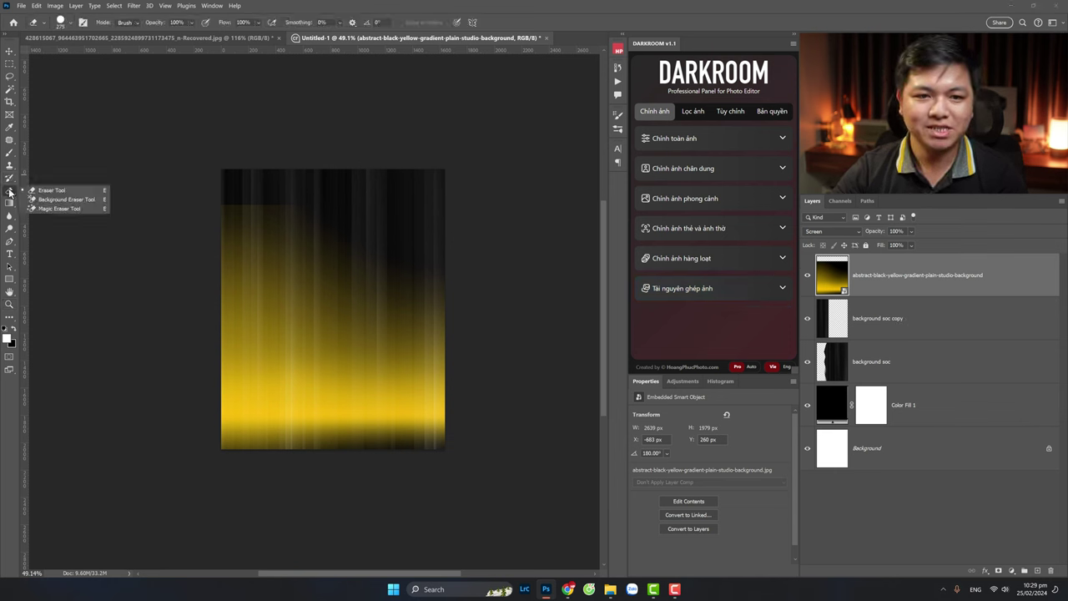
left_click(54, 194)
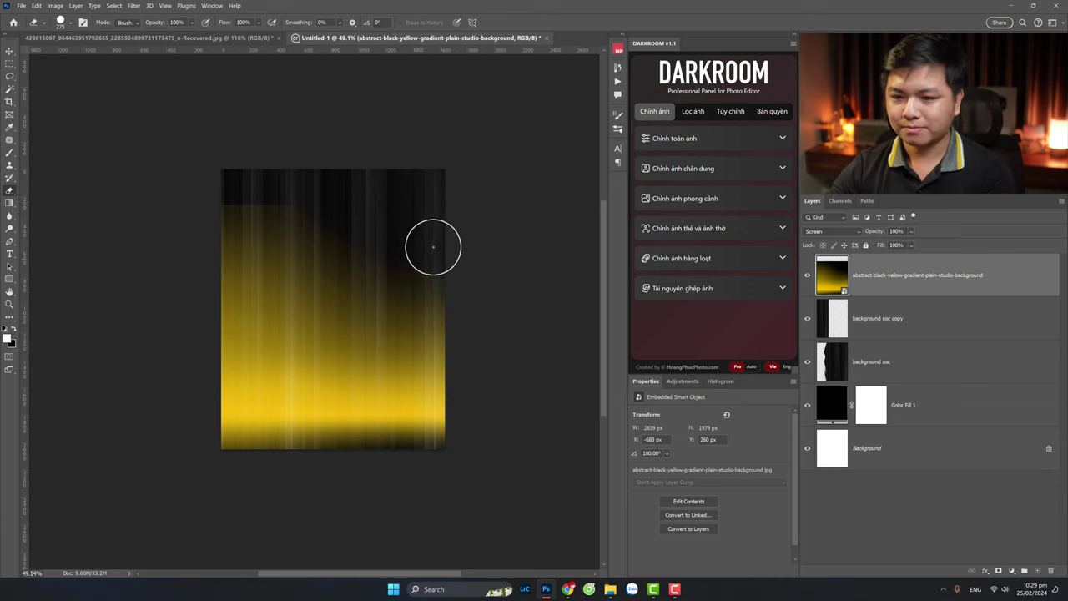
right_click(432, 245)
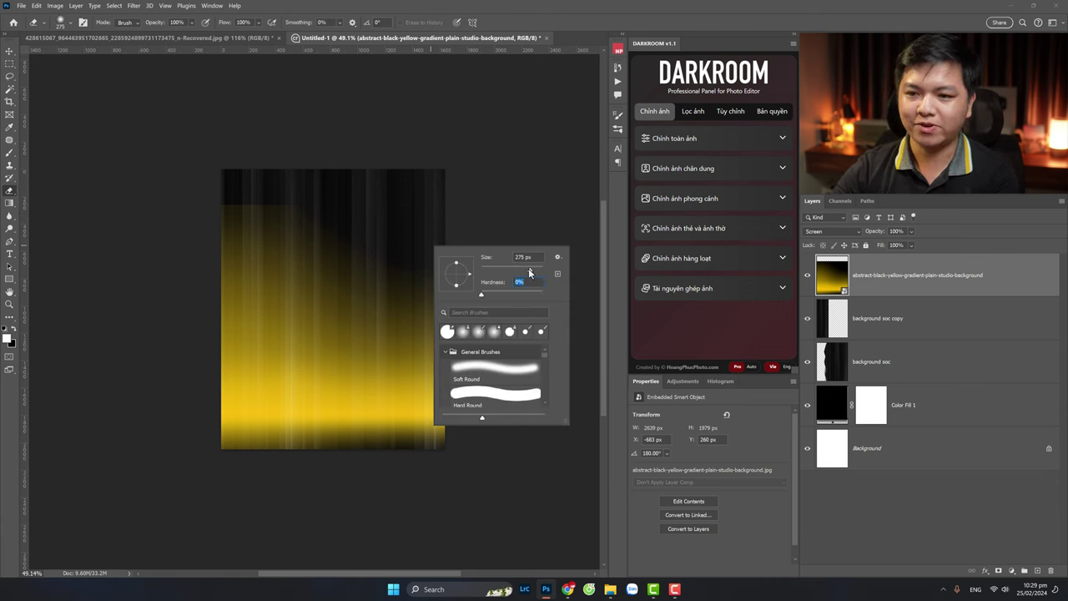
left_click_drag(539, 274, 565, 274)
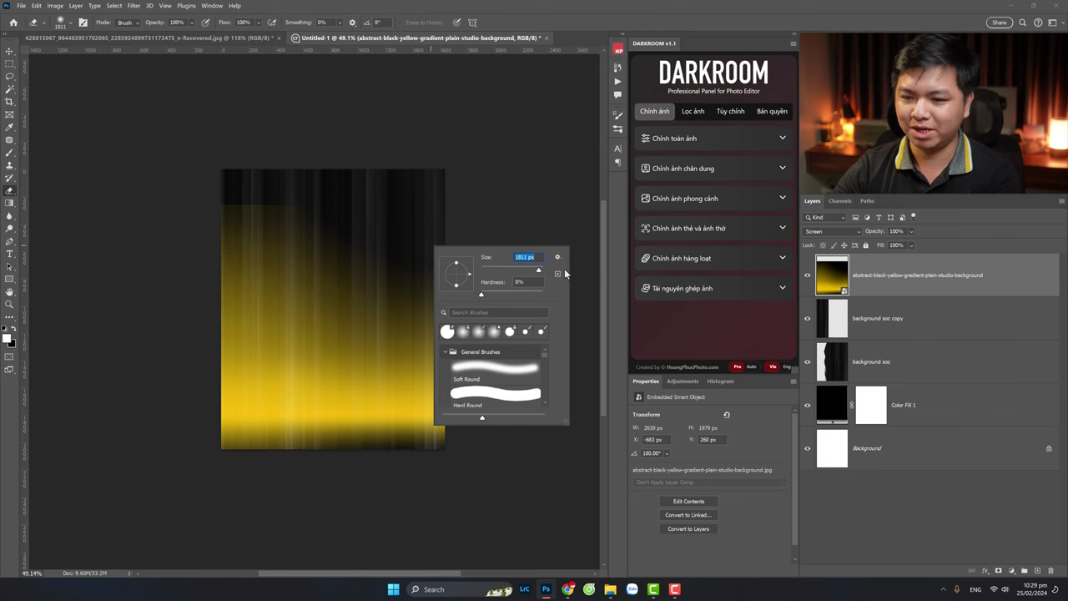
left_click(326, 172)
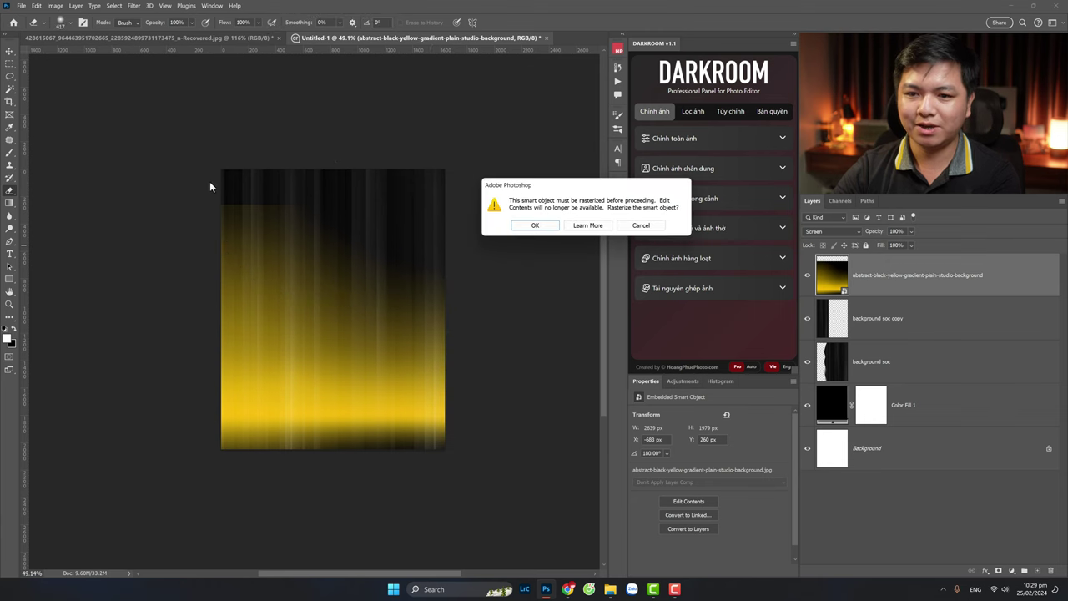
left_click(542, 220)
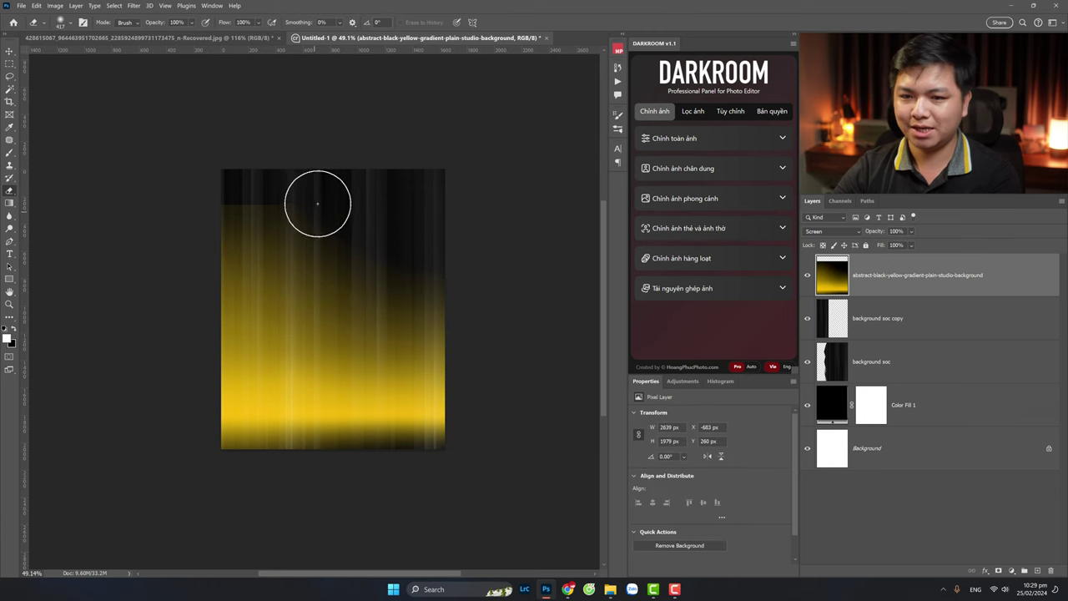
right_click(445, 242)
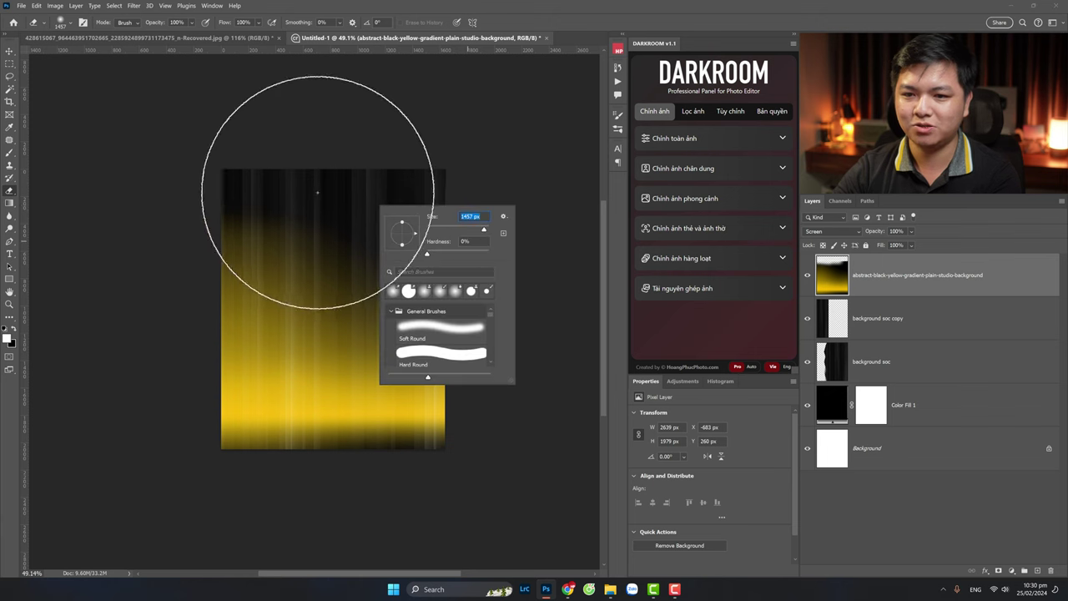
key("Return")
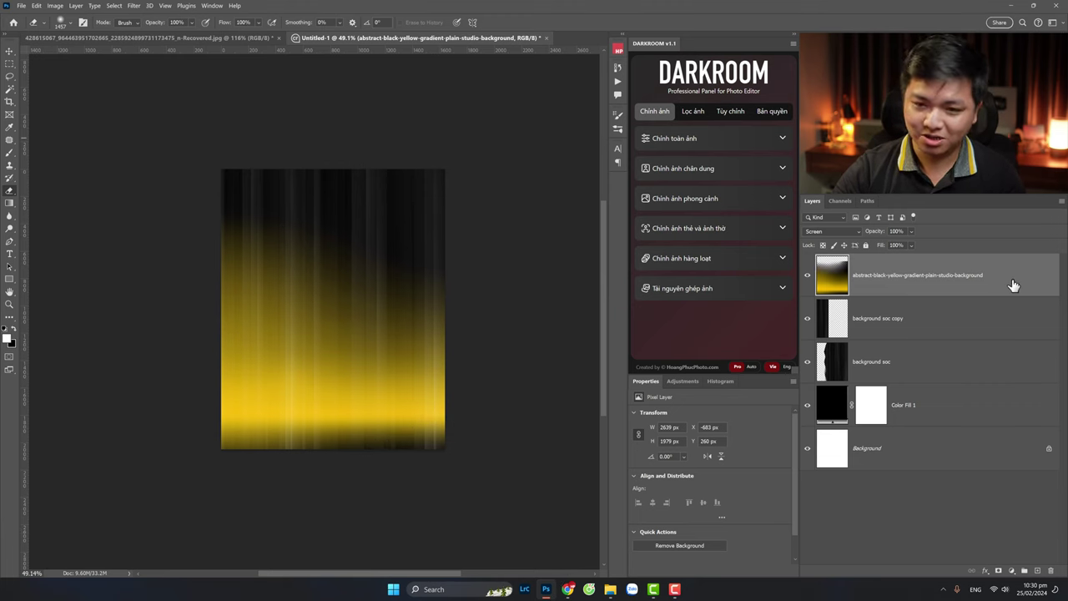
key("Delete")
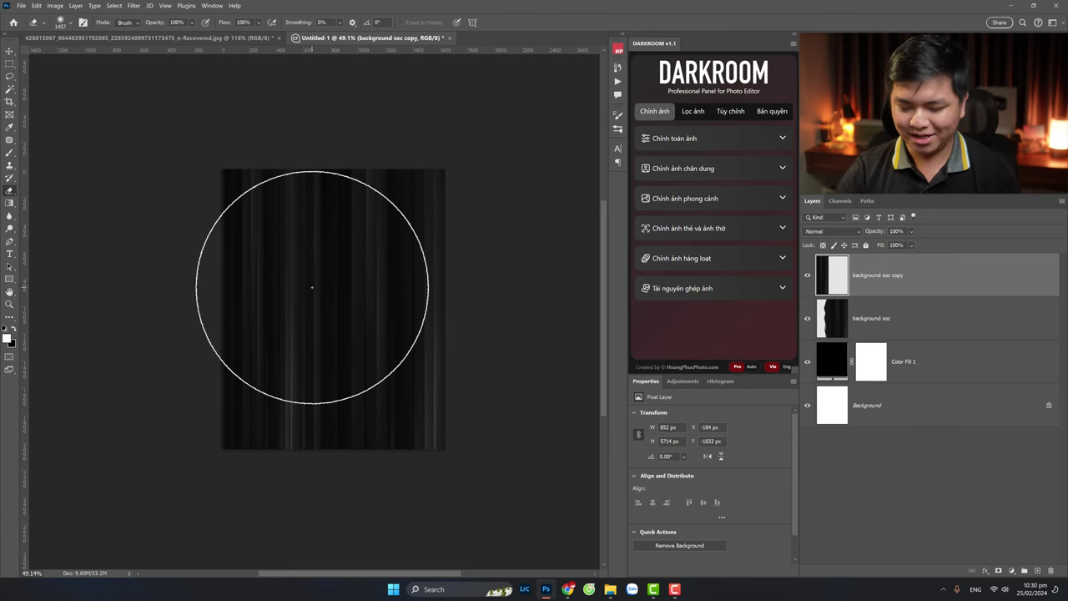
Step: Add a new empty layer and paint a soft white blob with a small brush
key("ctrl+shift+alt+n")
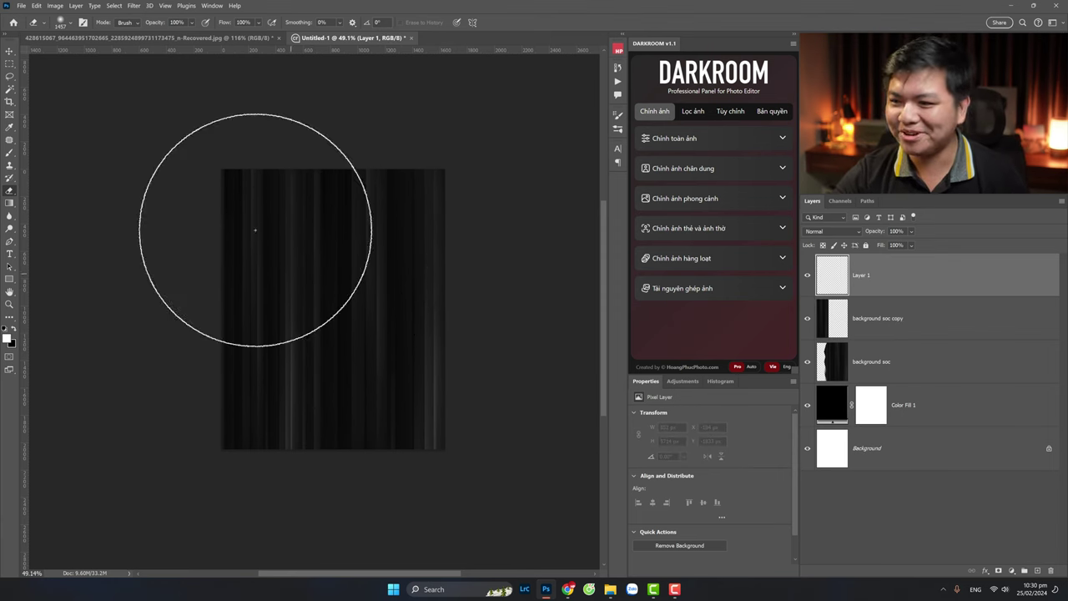
right_click(10, 153)
left_click(50, 154)
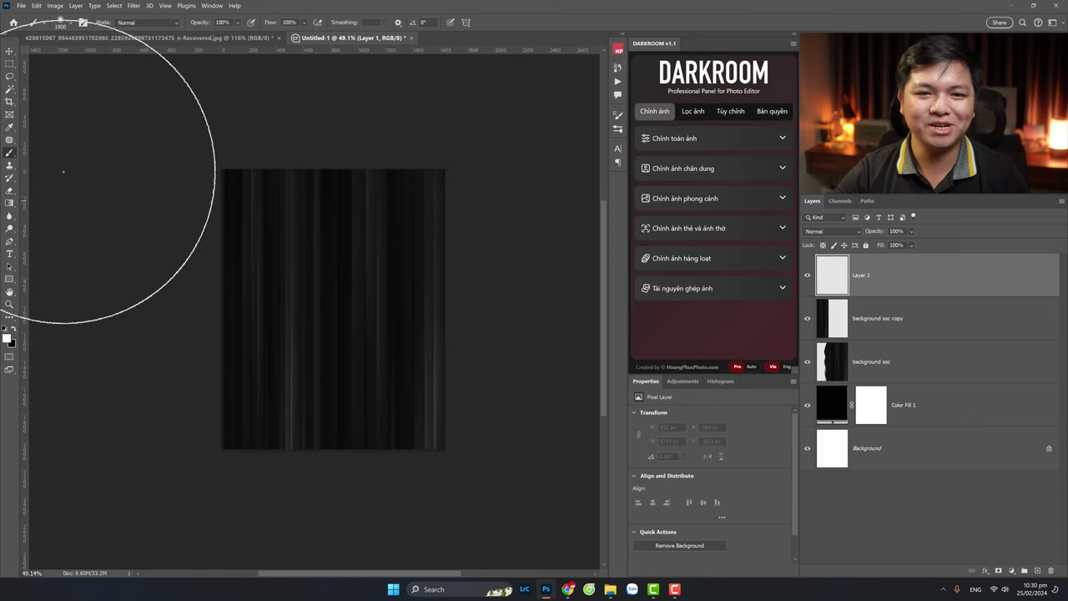
key("bracketleft")
key("bracketleft")
key("bracketleft")
key("bracketleft")
key("bracketleft")
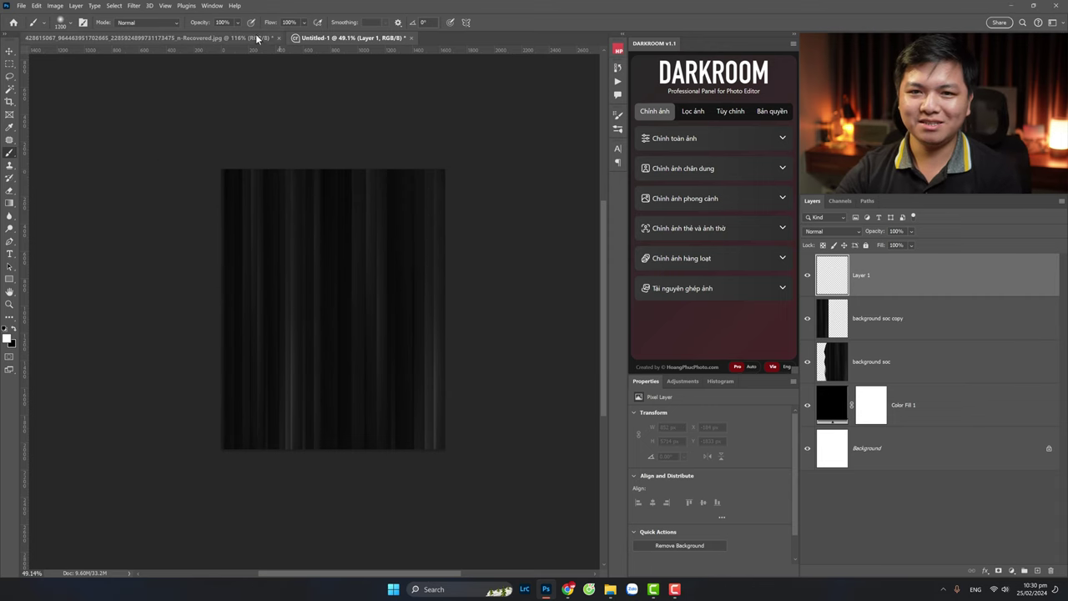
key("bracketleft")
key("bracketleft")
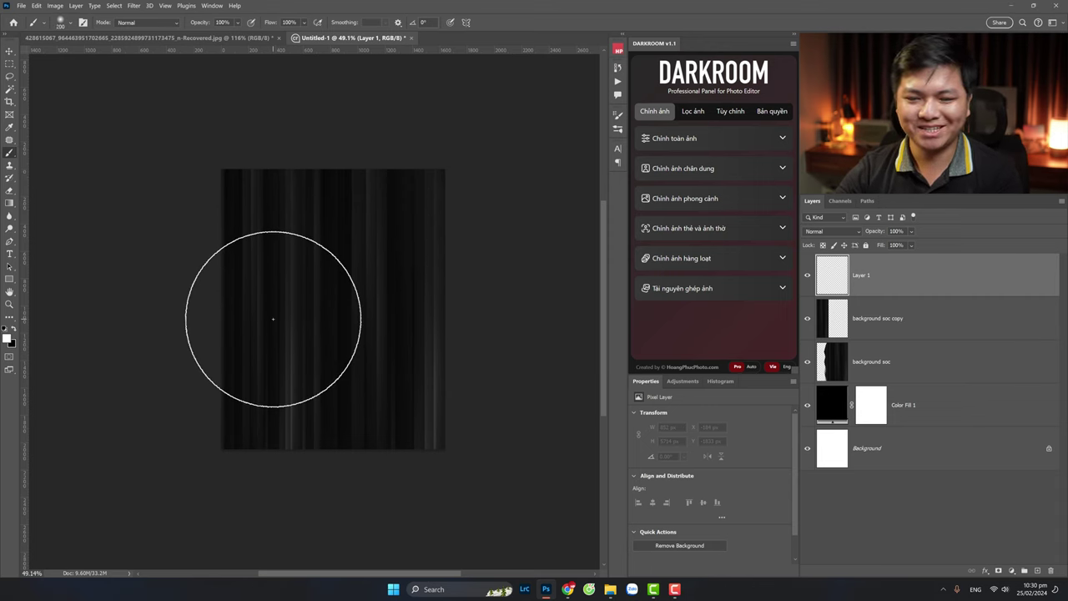
key("bracketleft")
key("bracketleft")
key("bracketleft")
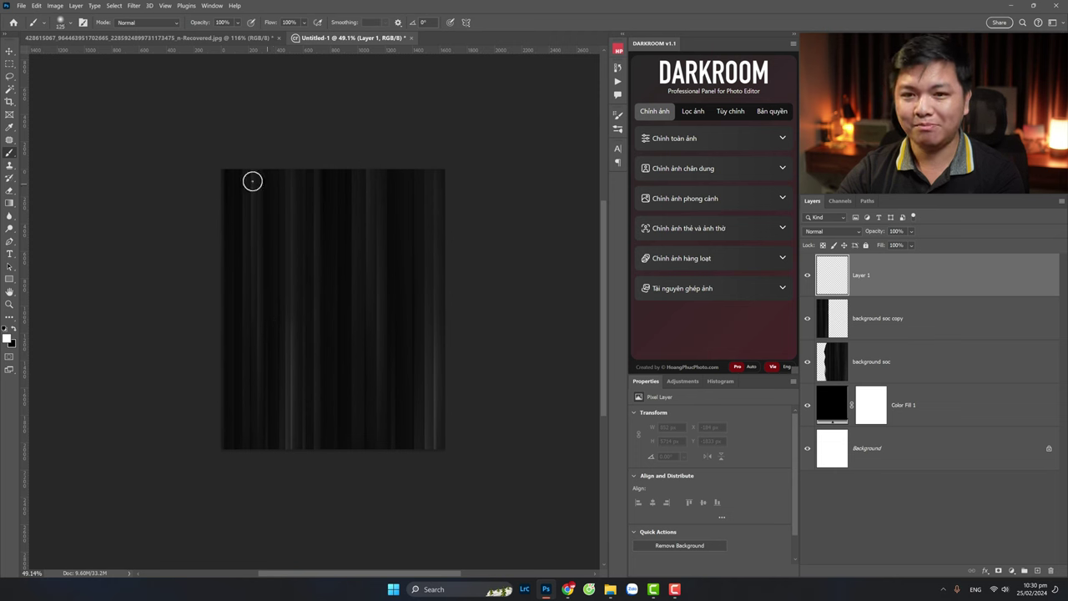
right_click(328, 264)
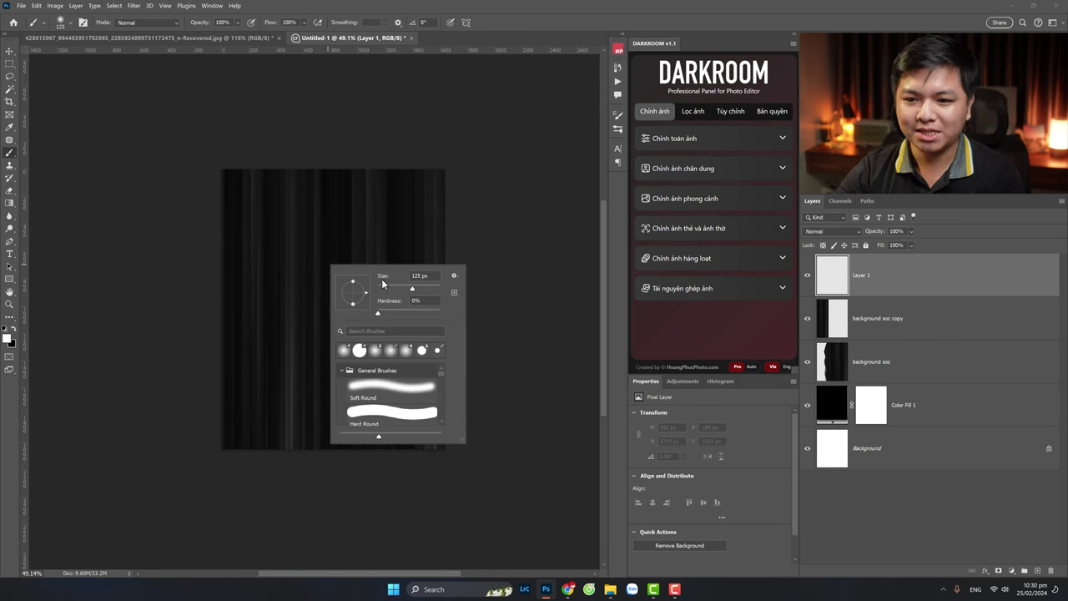
key("Escape")
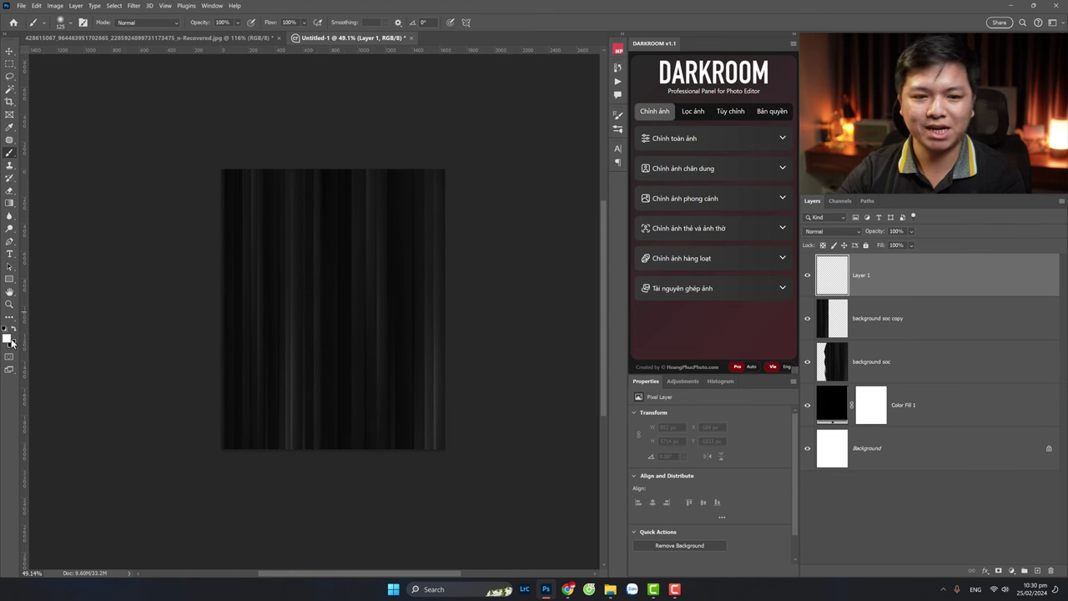
mouse_move(339, 286)
left_mouse_down()
mouse_move(264, 334)
mouse_move(374, 310)
left_mouse_up()
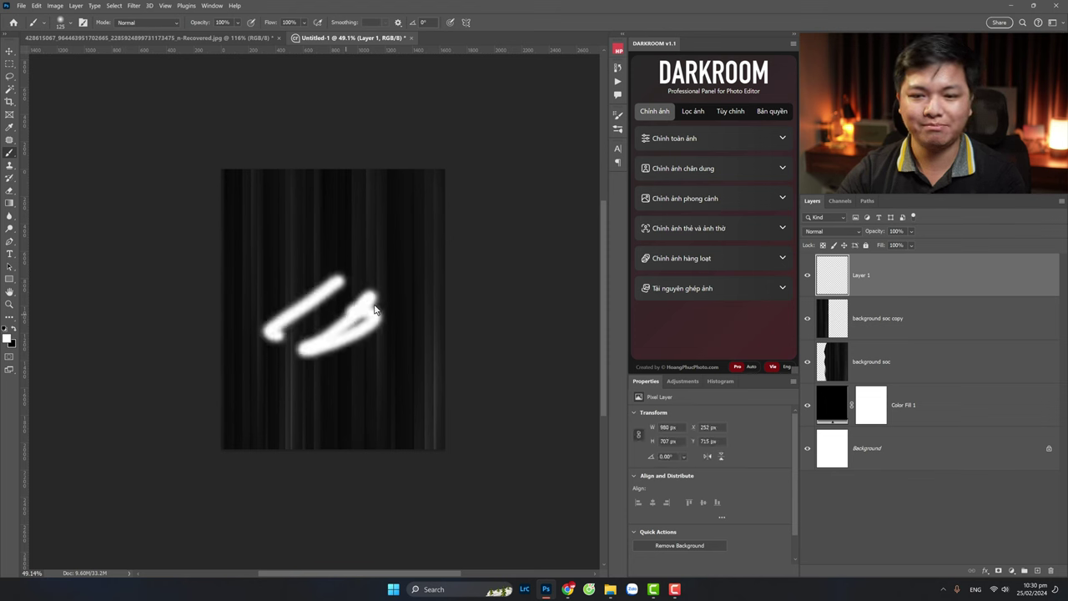
key("ctrl+z")
key("ctrl+z")
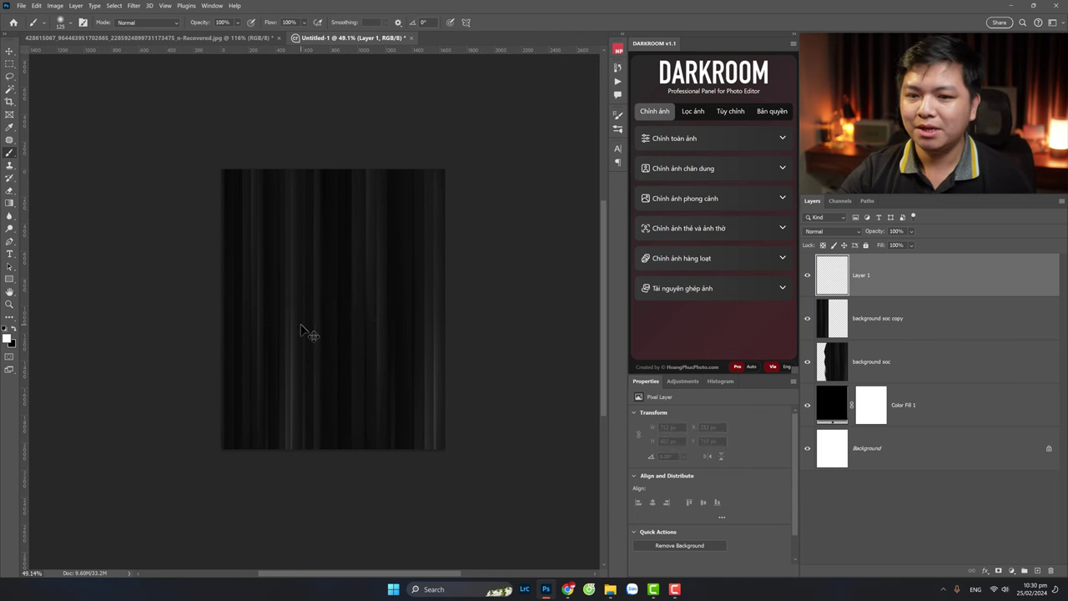
mouse_move(282, 291)
left_mouse_down()
mouse_move(324, 302)
mouse_move(276, 311)
left_mouse_up()
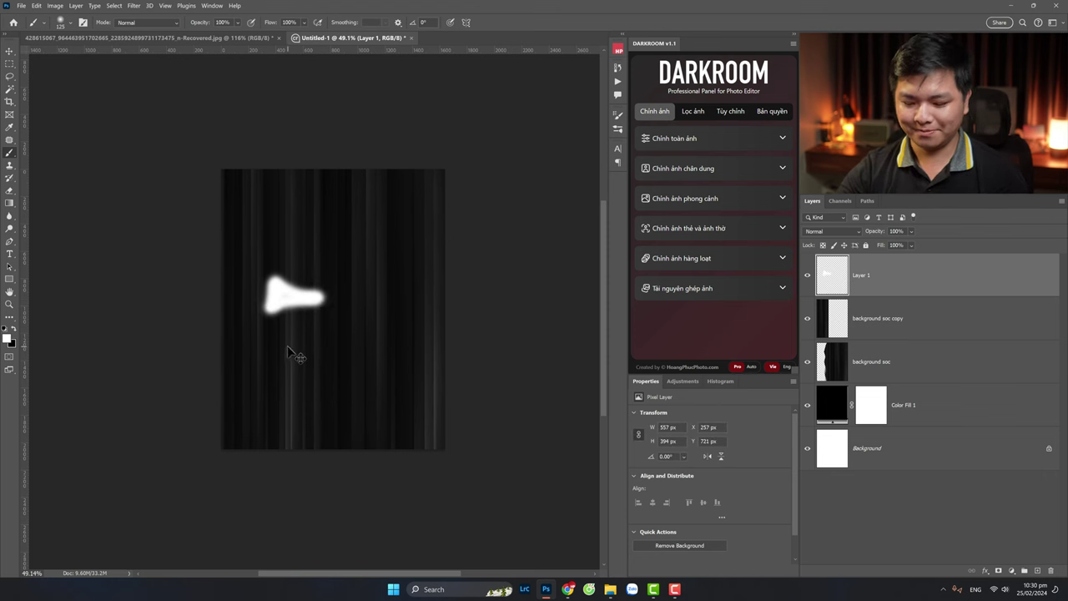
Step: Leave the blob transform unchanged and delete Layer 1 with its white blob
key("ctrl+t")
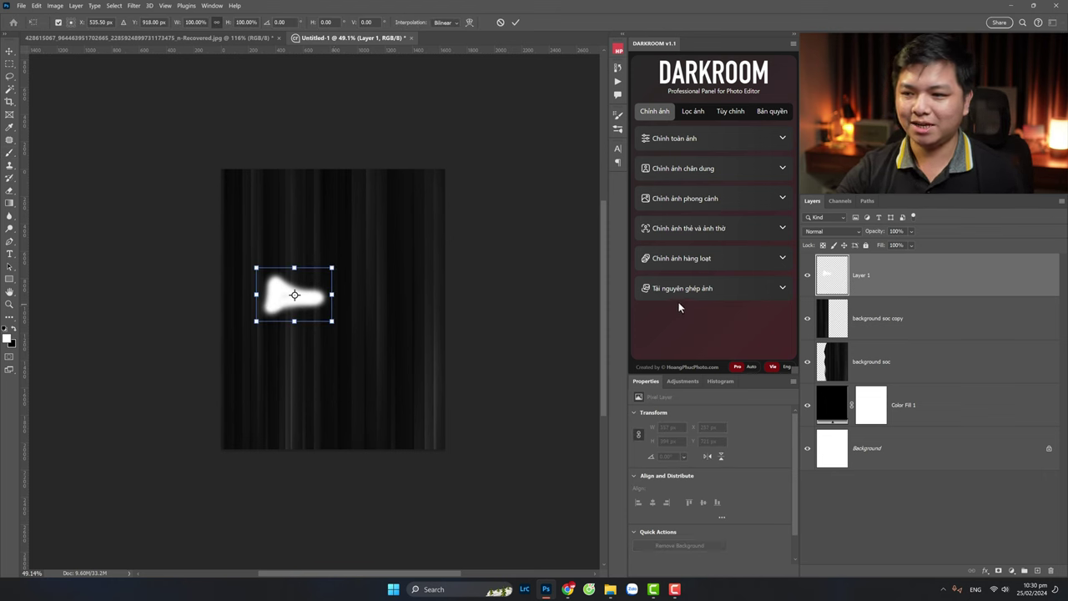
key("alt+space")
key("Escape")
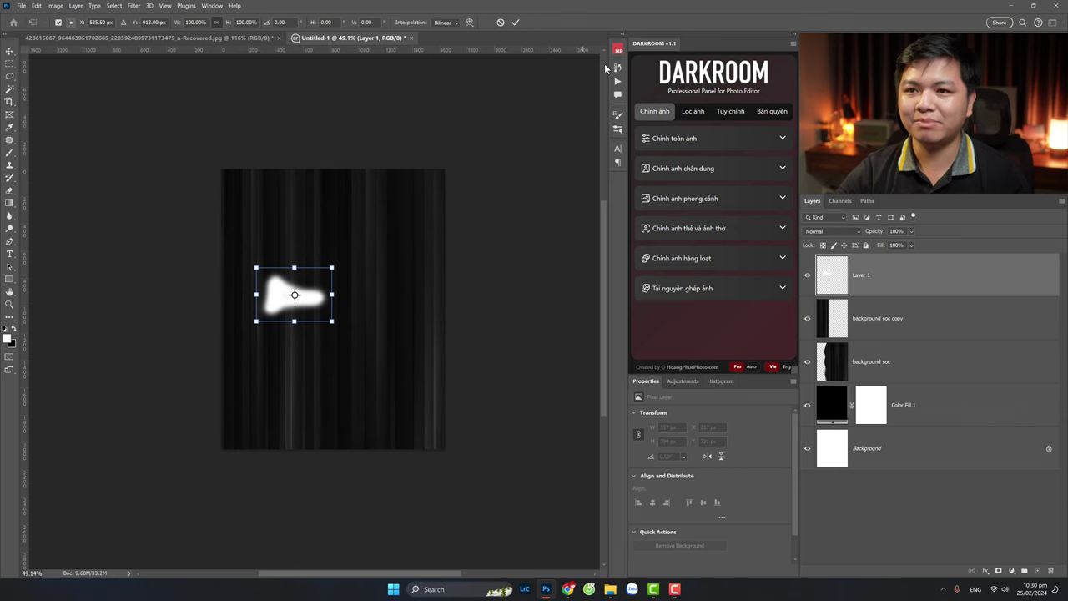
key("Return")
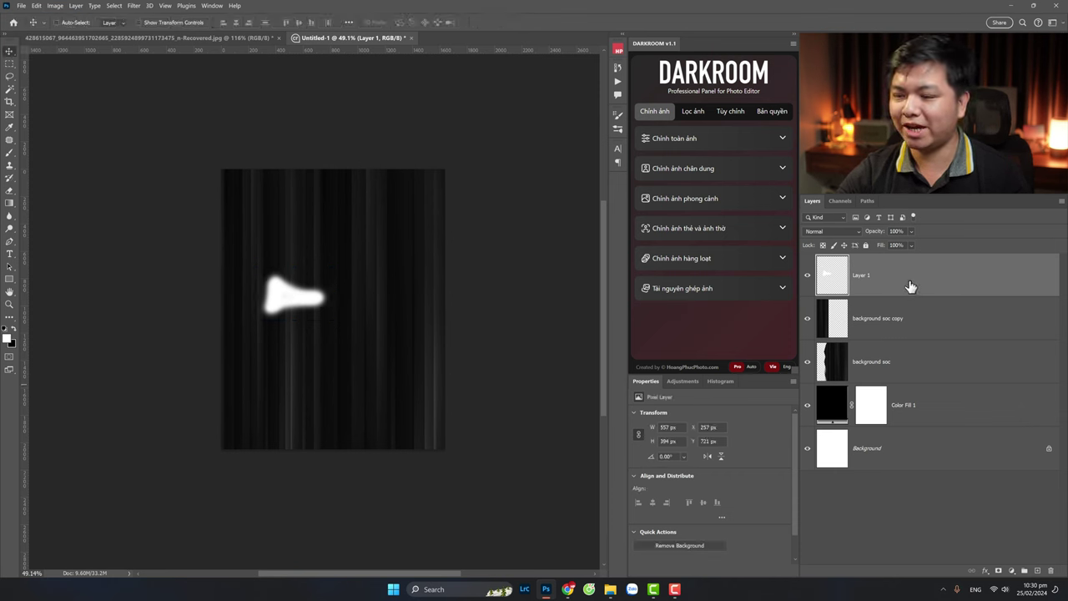
double_click(873, 278)
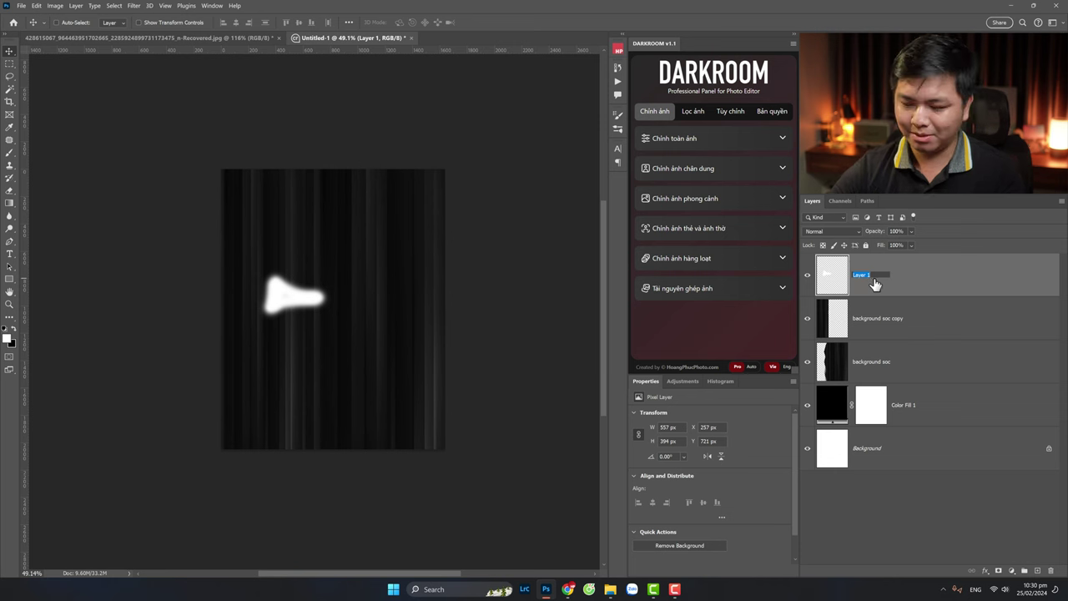
key("Delete")
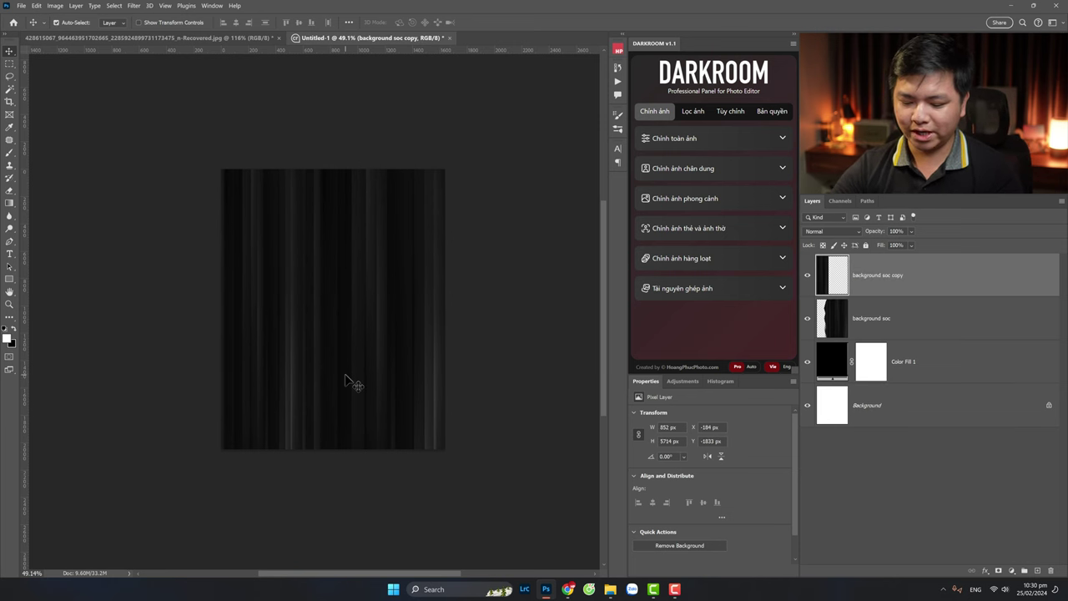
Step: Create a new layer named 'vet sang' and paint a white blob on it
key("ctrl+shift+n")
type("vet sang")
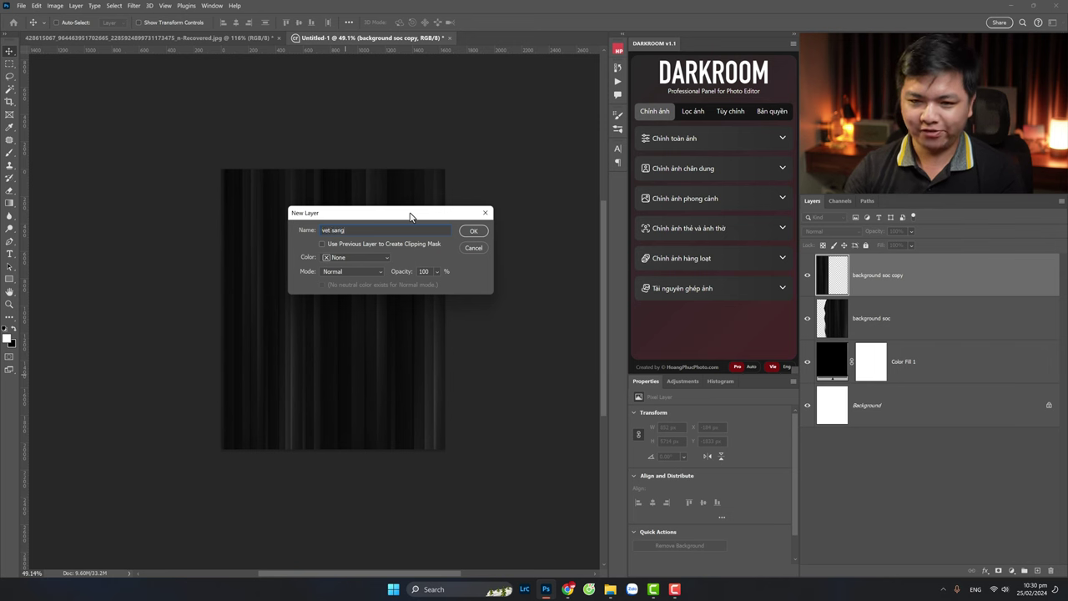
key("Return")
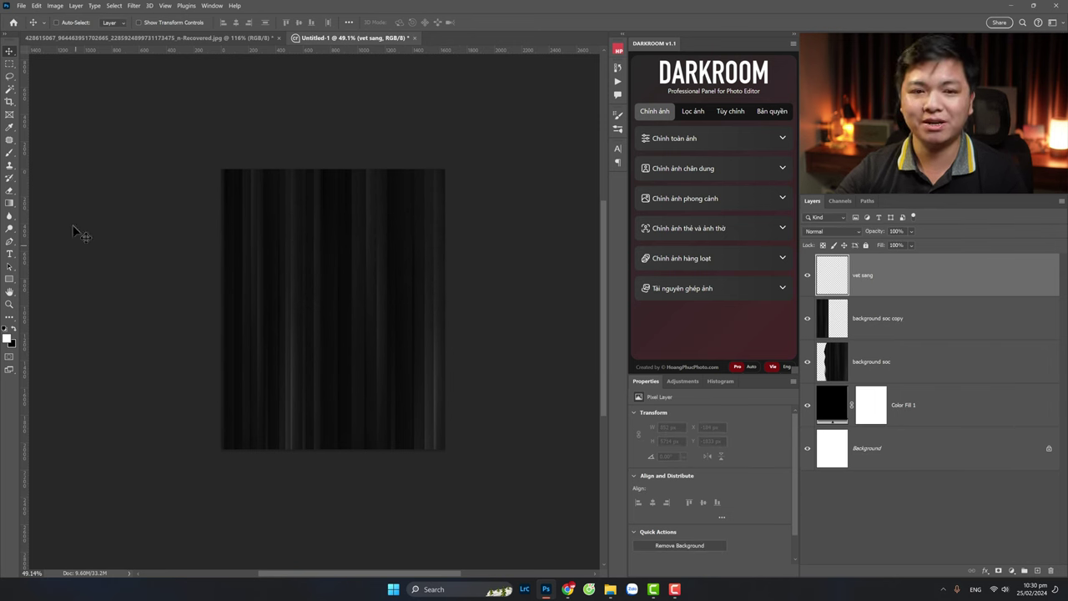
left_click(10, 152)
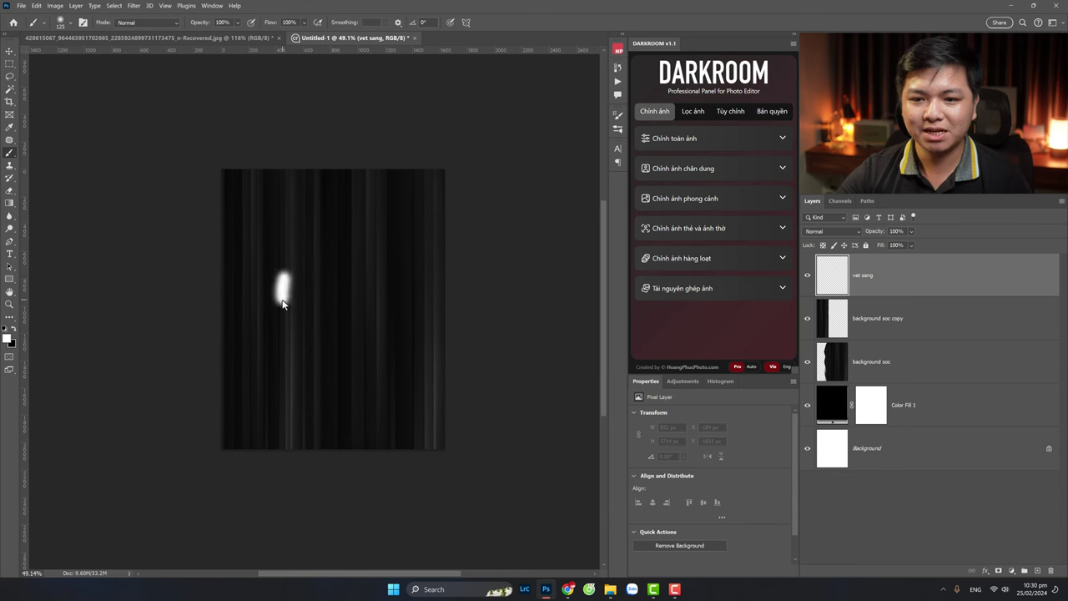
mouse_move(282, 304)
left_mouse_down()
mouse_move(308, 292)
mouse_move(276, 288)
mouse_move(302, 290)
mouse_move(277, 274)
mouse_move(282, 302)
mouse_move(283, 281)
mouse_move(308, 286)
mouse_move(286, 289)
left_mouse_up()
key("ctrl+z")
key("ctrl+z")
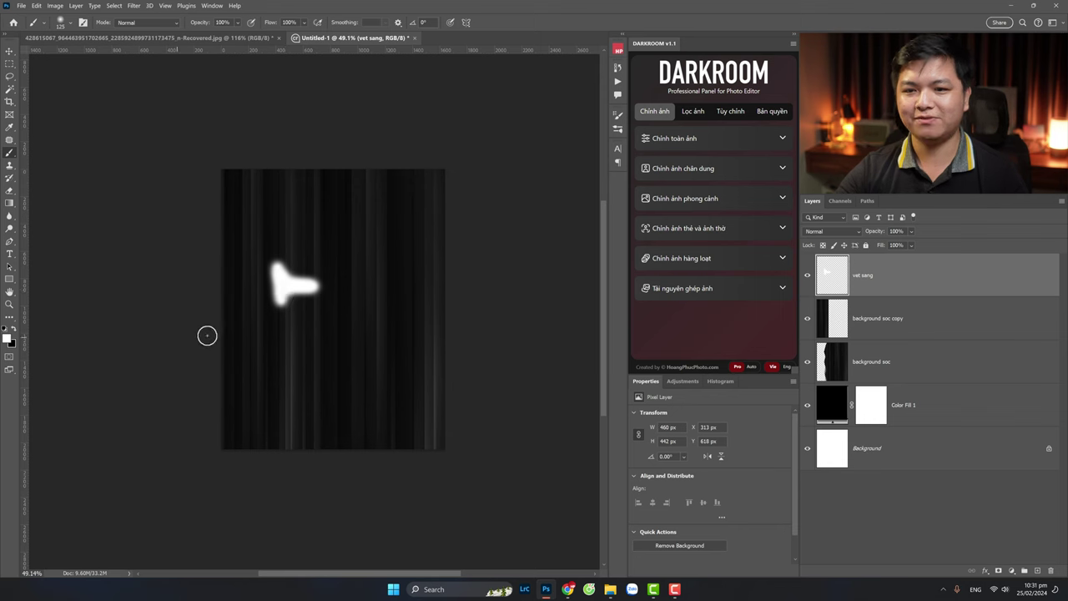
Step: Try enlarging and moving the white blob, then cancel the transform
key("ctrl+t")
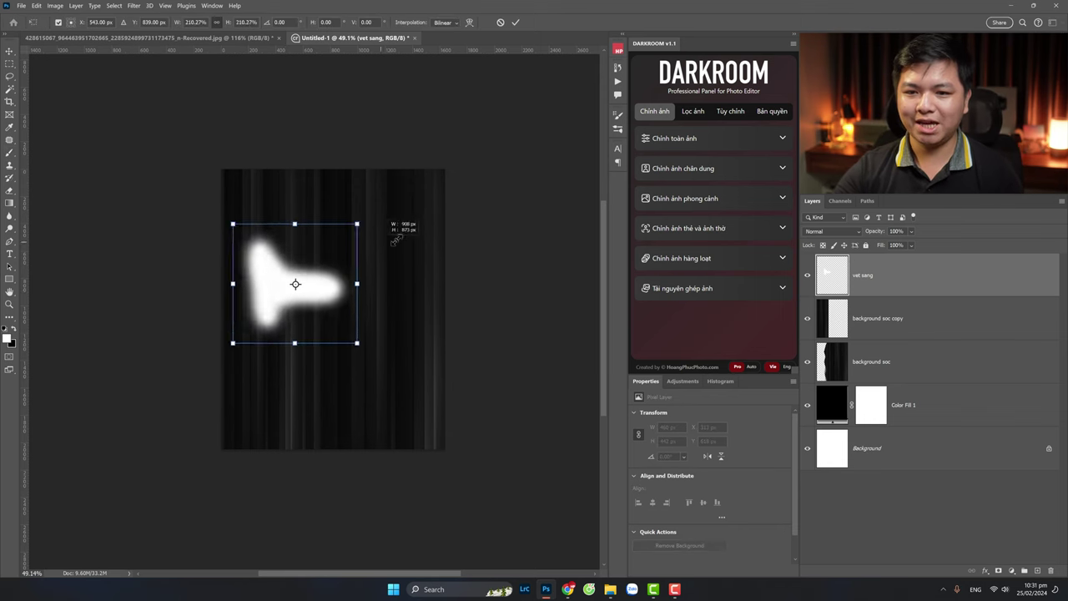
left_click_drag(328, 250, 604, 214)
left_click_drag(317, 347, 365, 390)
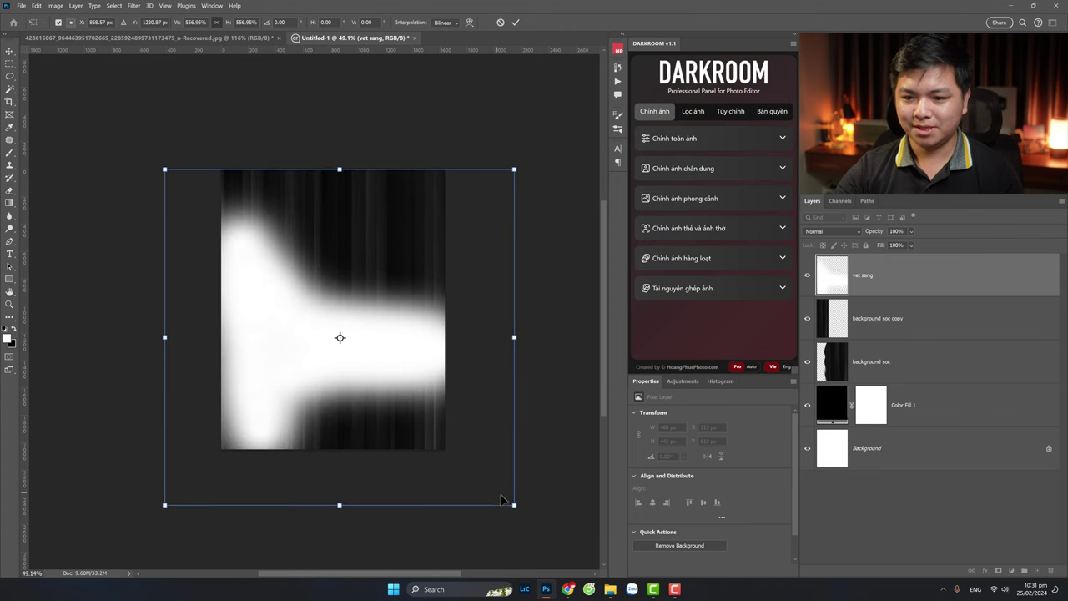
key("Escape")
key("b")
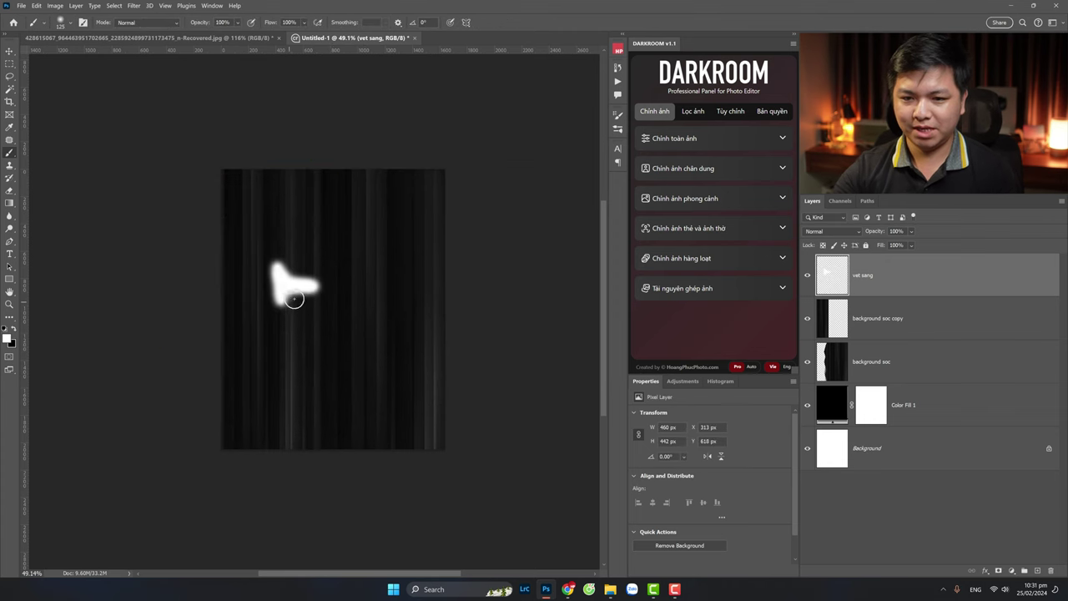
Step: Add more white, then try enlarging, tilting and shifting the patch before cancelling again
left_click_drag(282, 301, 291, 299)
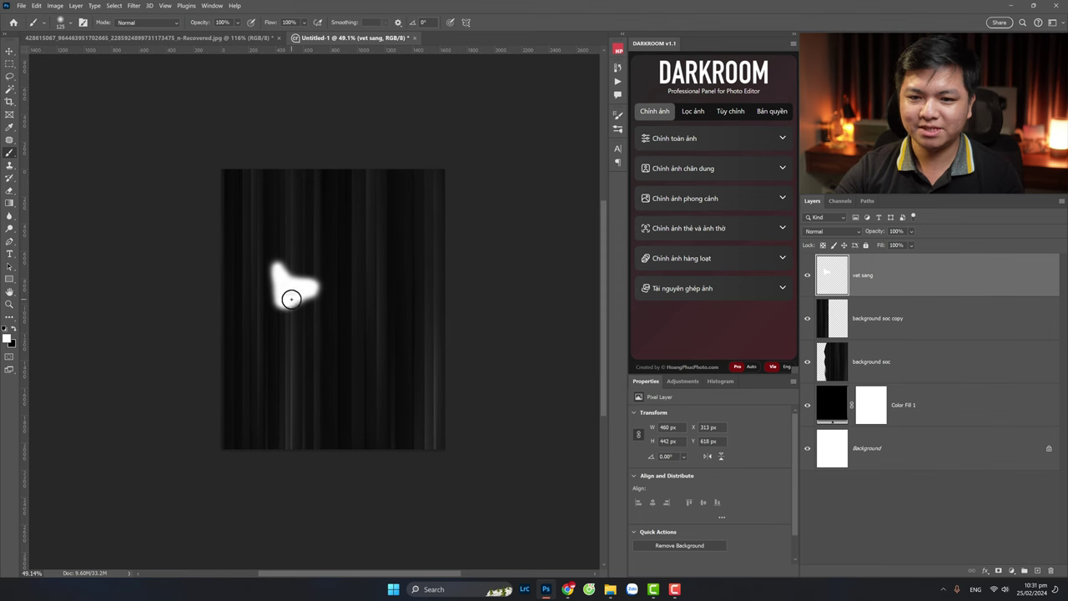
key("ctrl+t")
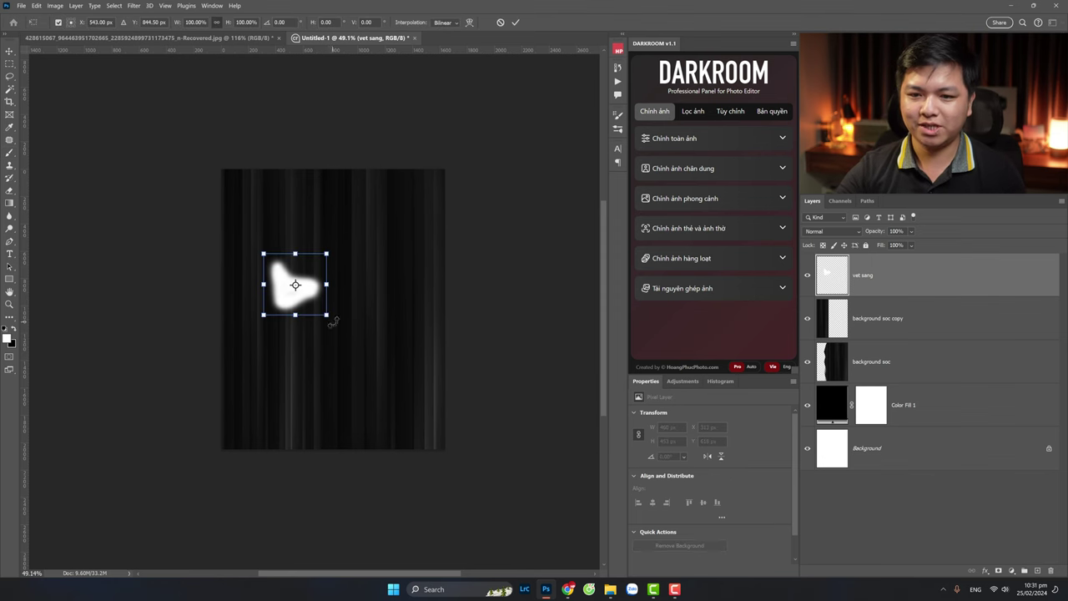
left_click_drag(328, 314, 441, 320)
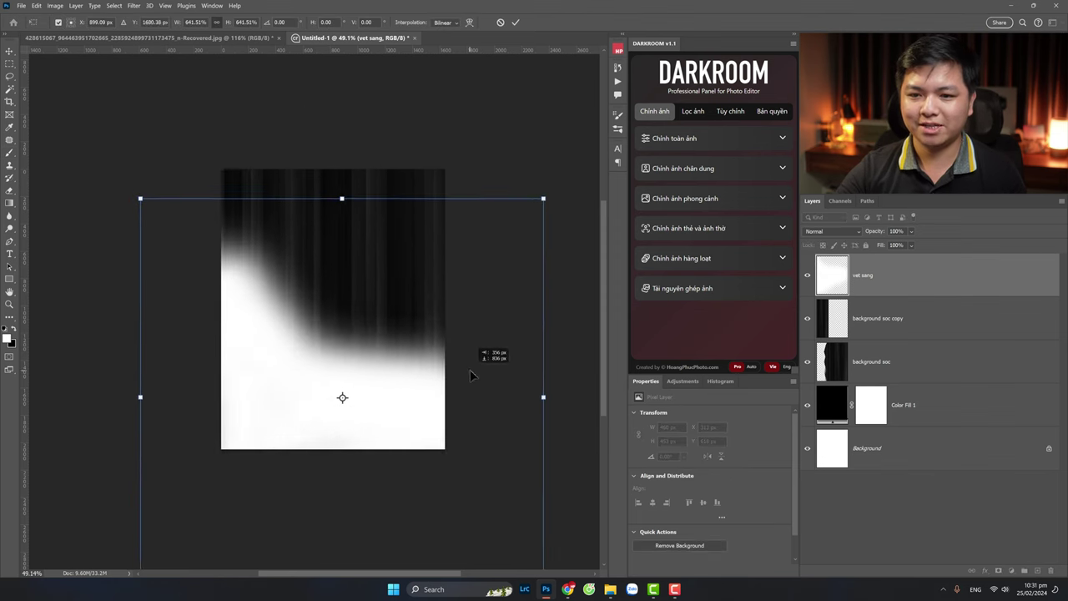
mouse_move(553, 322)
left_mouse_down()
mouse_move(582, 262)
mouse_move(595, 288)
left_mouse_up()
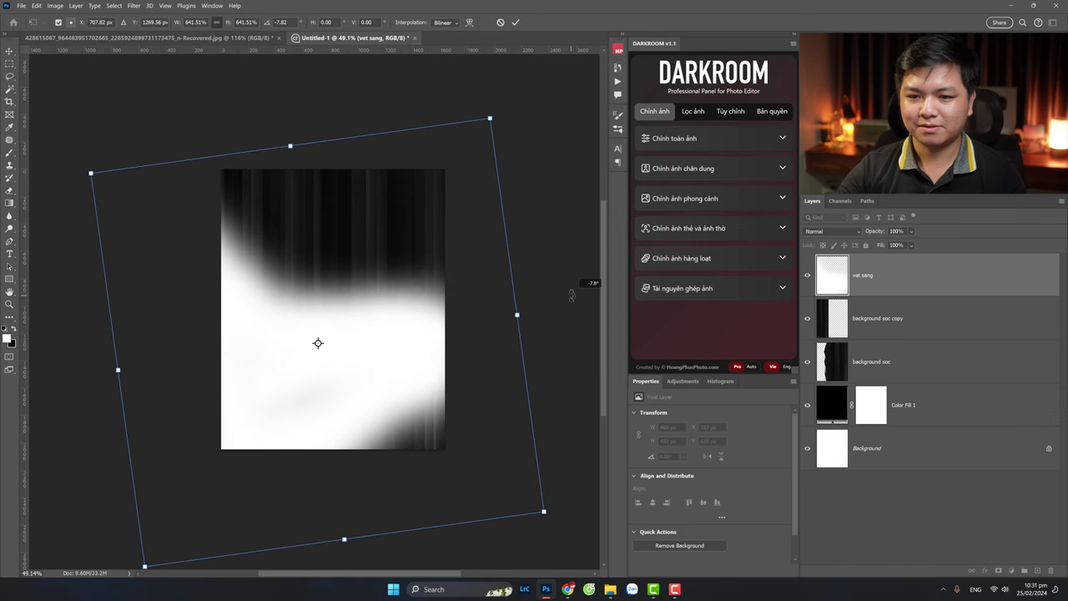
left_click_drag(426, 374, 449, 369)
left_click_drag(564, 506, 491, 465)
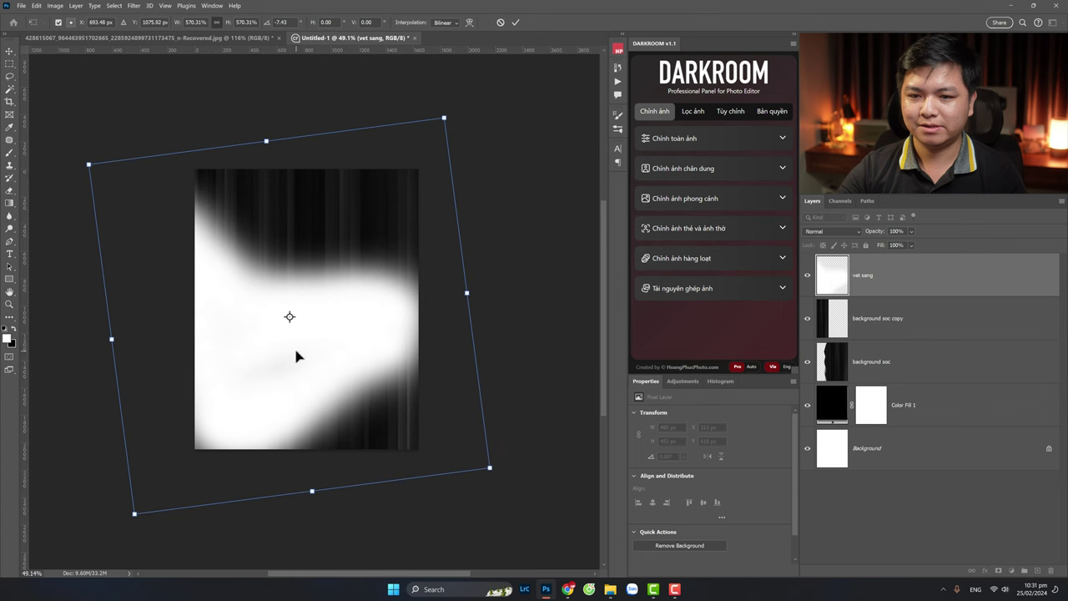
left_click_drag(294, 345, 316, 357)
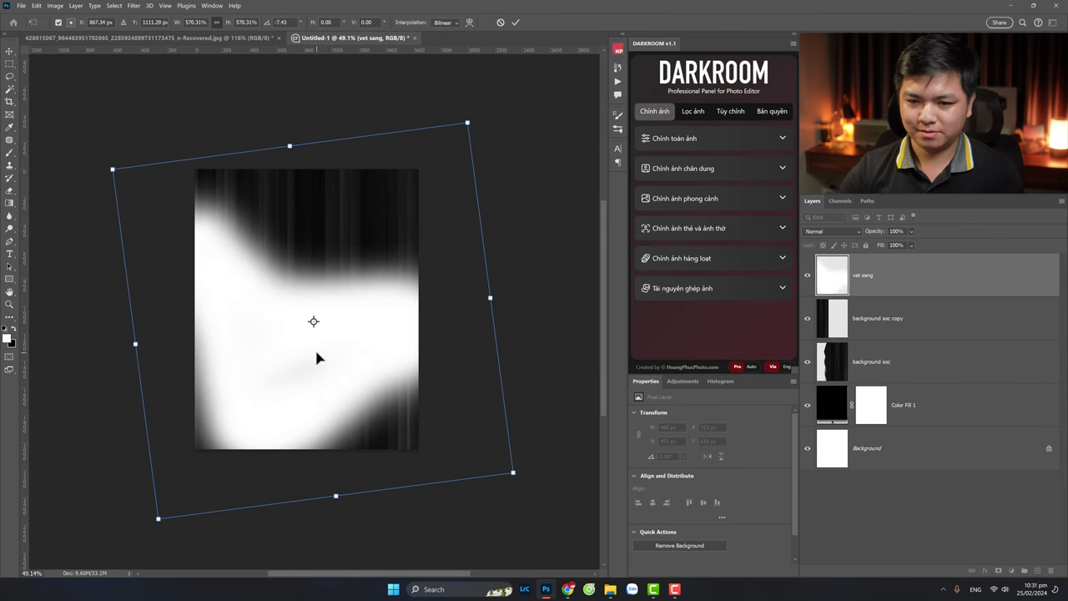
key("Escape")
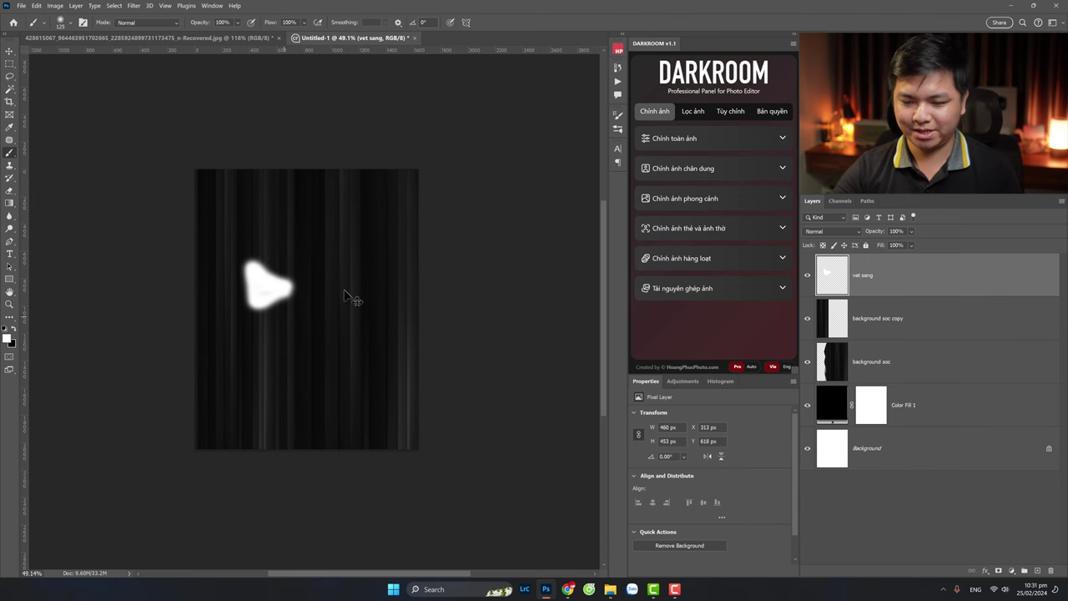
Step: Scale the white blob to 2599 × 2560 px over the poster's left side and apply
key("ctrl+t")
mouse_move(303, 284)
left_mouse_down()
mouse_move(471, 297)
mouse_move(359, 347)
left_mouse_up()
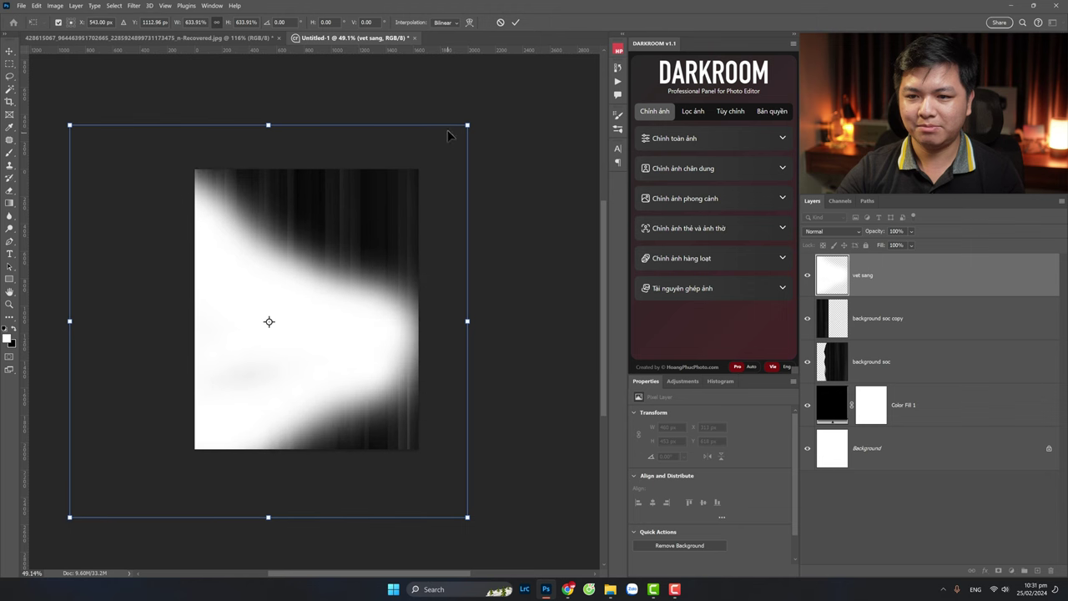
left_click_drag(473, 124, 447, 137)
left_click_drag(363, 329, 369, 353)
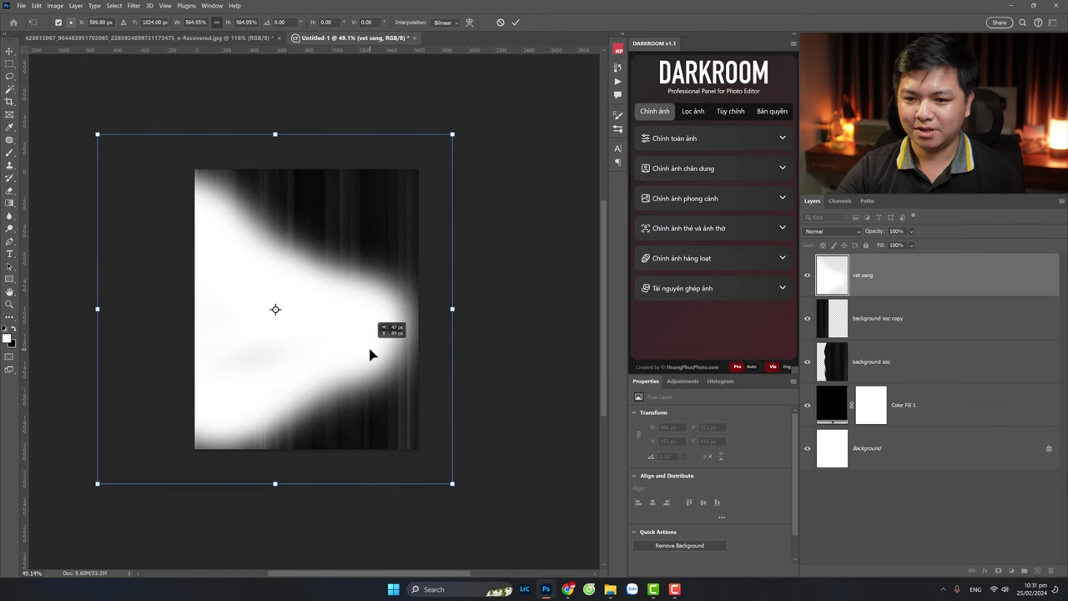
key("Return")
Step: Apply a 199.3 px Gaussian Blur to the vet sang layer and show the reference poster
key("b")
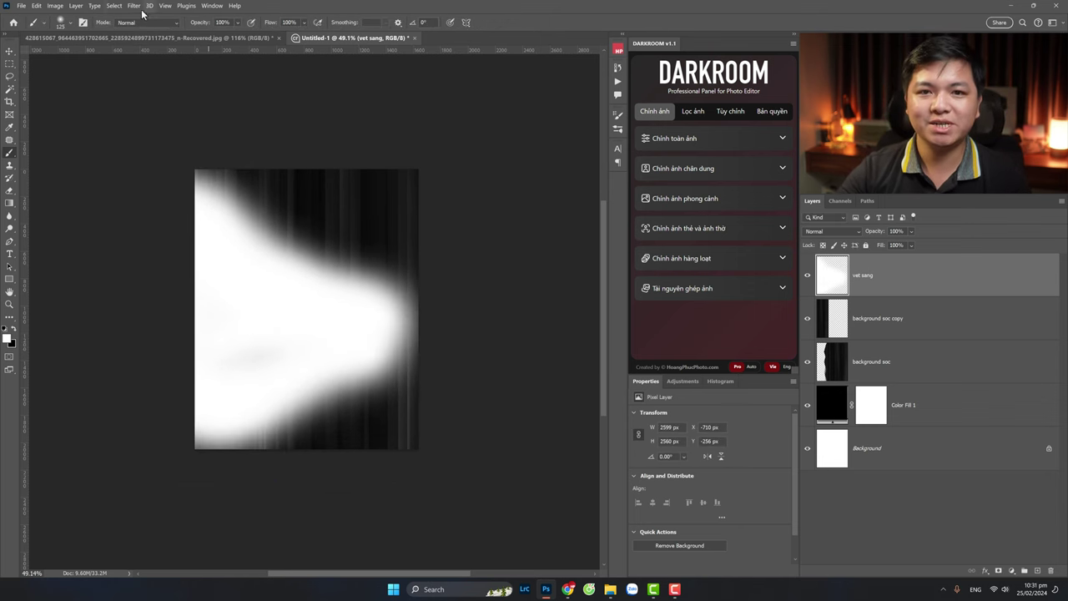
left_click(133, 6)
mouse_move(188, 121)
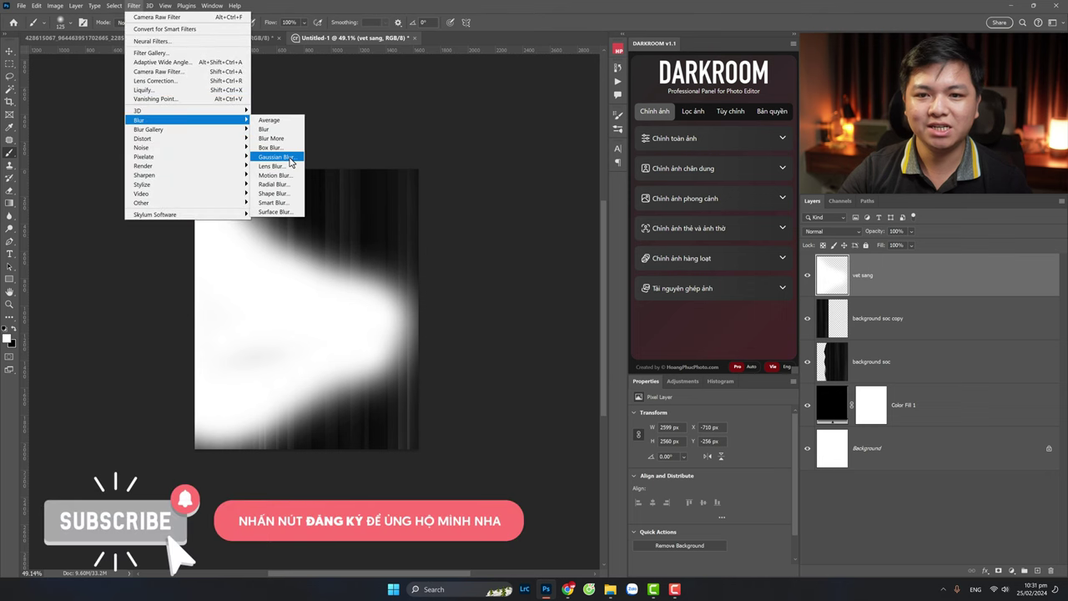
left_click(276, 157)
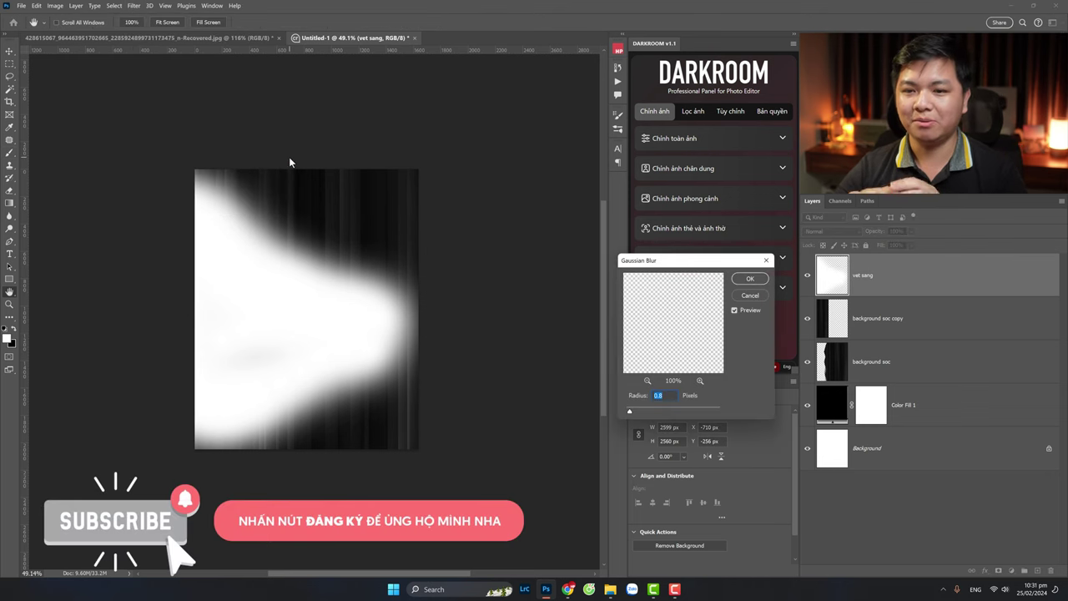
left_click(697, 410)
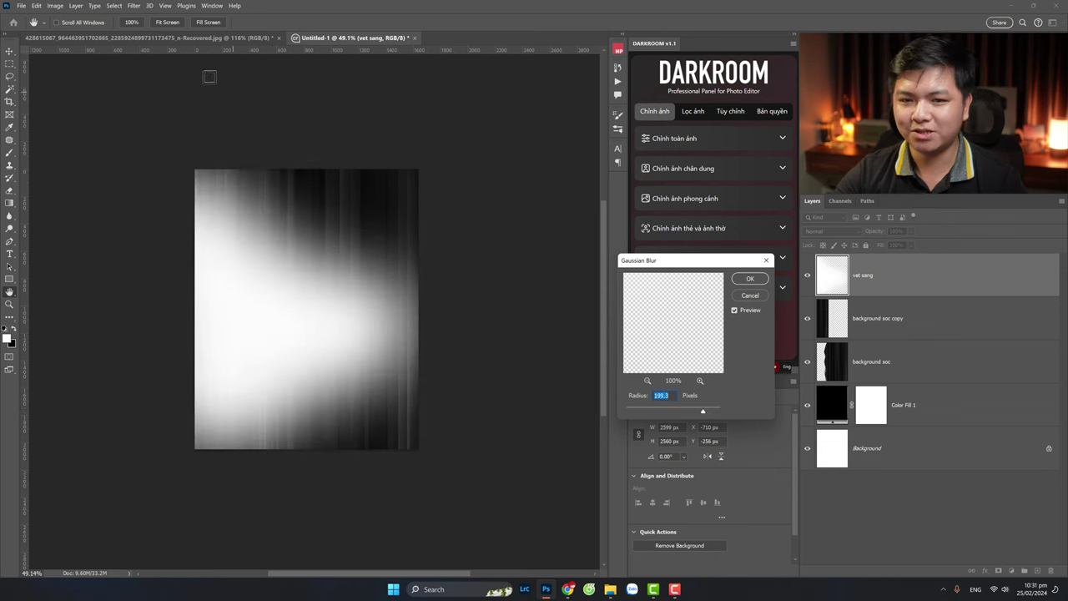
left_click(750, 280)
left_click(121, 38)
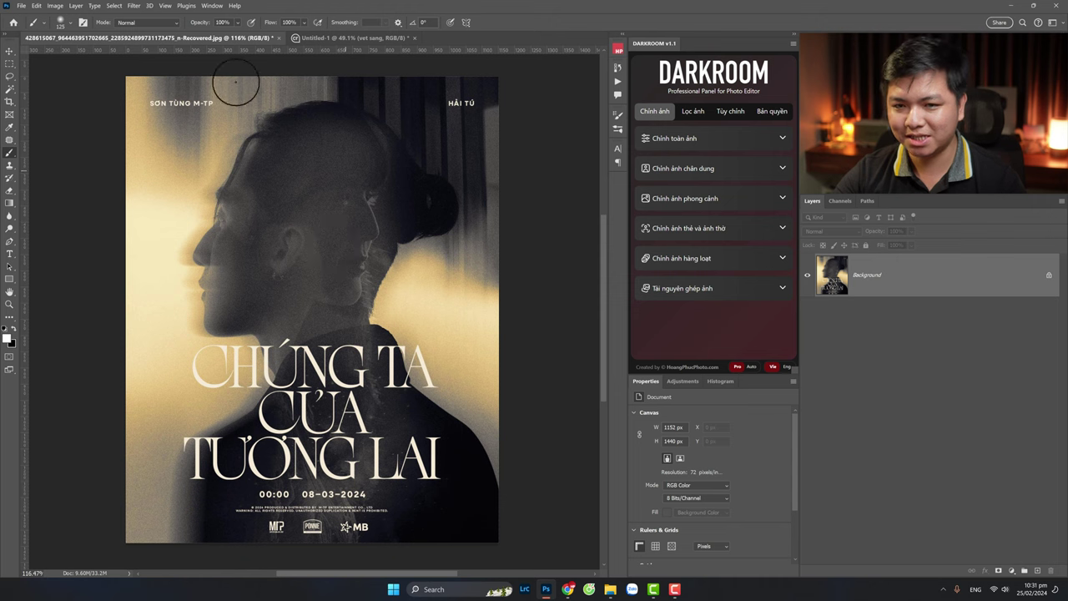
Step: Back in Untitled-1, undo the old light layer and add a new layer named vet sang
left_click(344, 38)
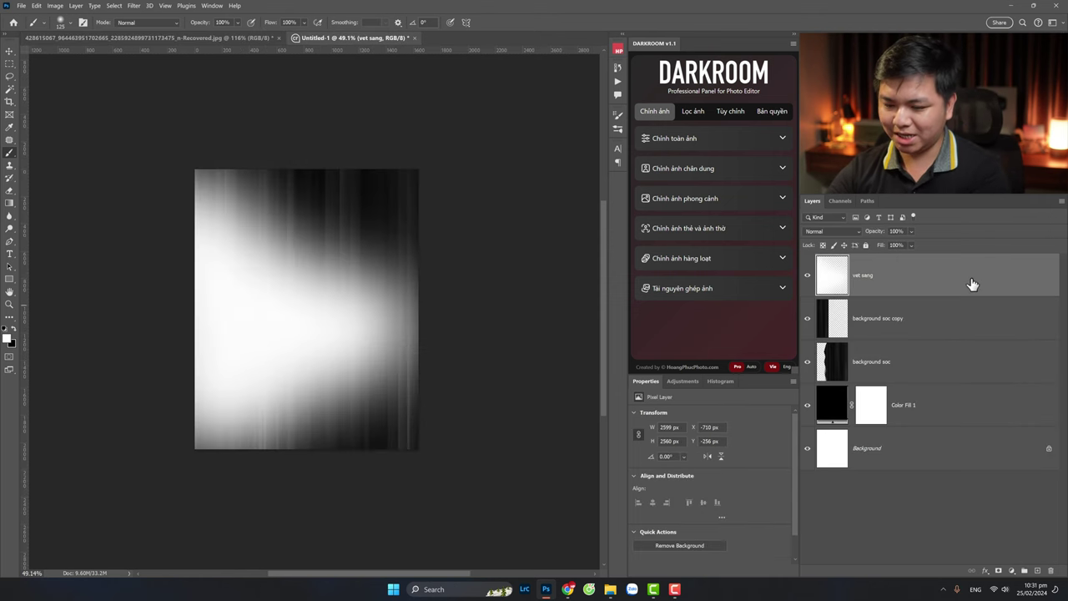
key("ctrl+z")
key("ctrl+shift+n")
key("Return")
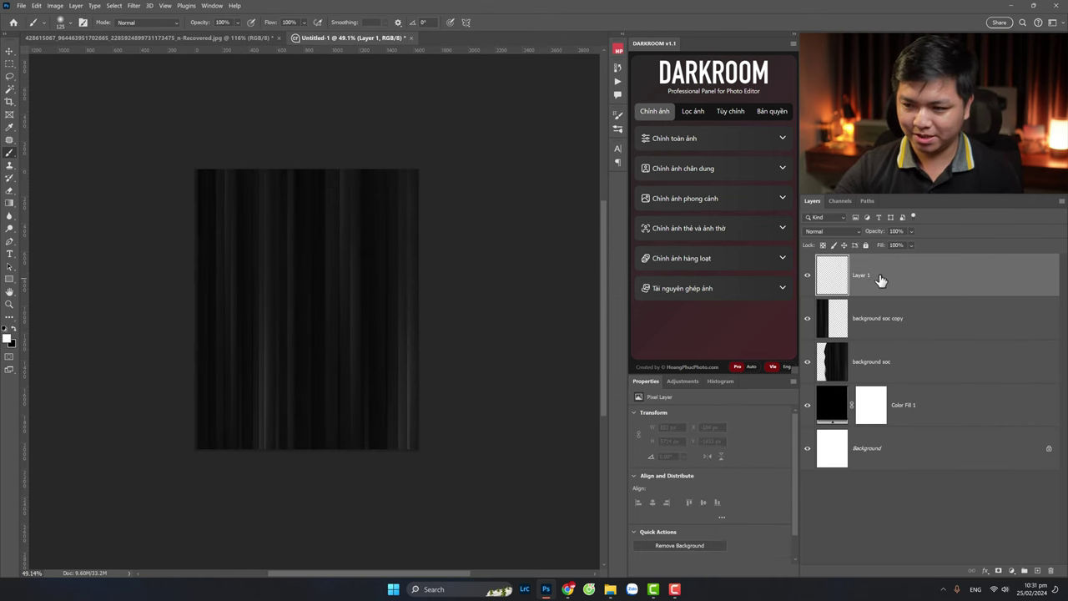
type("vet sang")
key("Return")
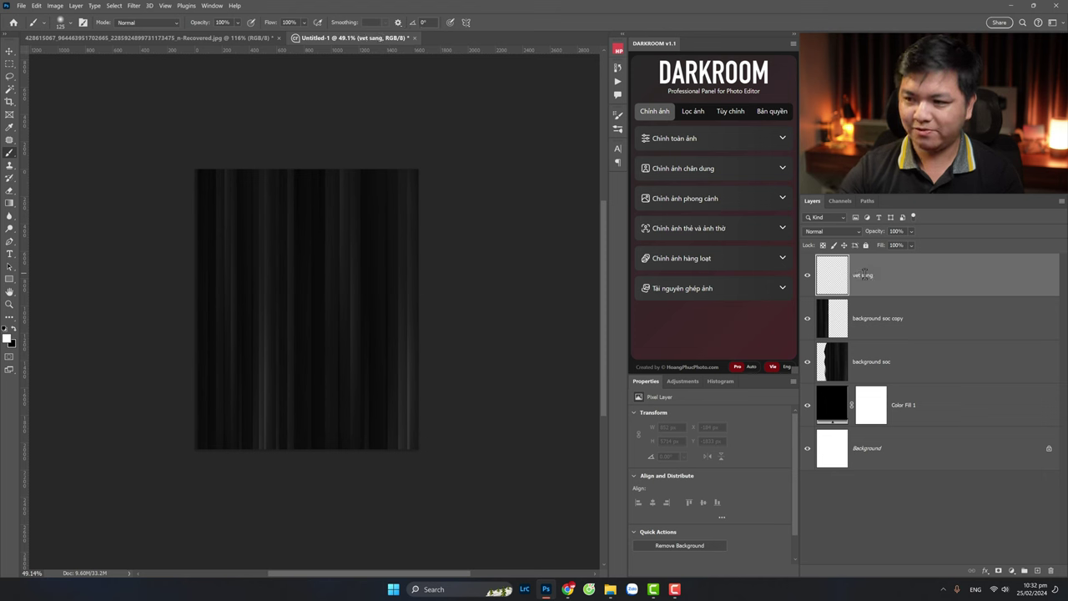
Step: Paint a white blob left of centre on vet sang; a first resize is cancelled
left_click_drag(256, 314, 257, 296)
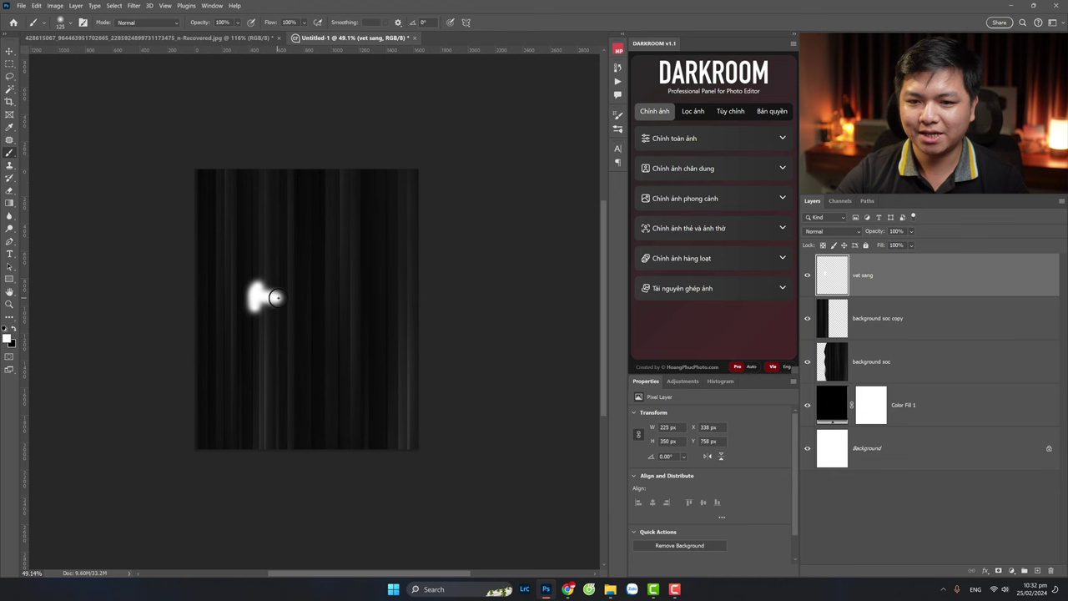
mouse_move(255, 288)
left_mouse_down()
mouse_move(262, 305)
mouse_move(248, 295)
mouse_move(417, 255)
mouse_move(568, 243)
left_mouse_up()
key("ctrl+t")
mouse_move(387, 311)
left_mouse_down()
mouse_move(387, 352)
mouse_move(391, 341)
left_mouse_up()
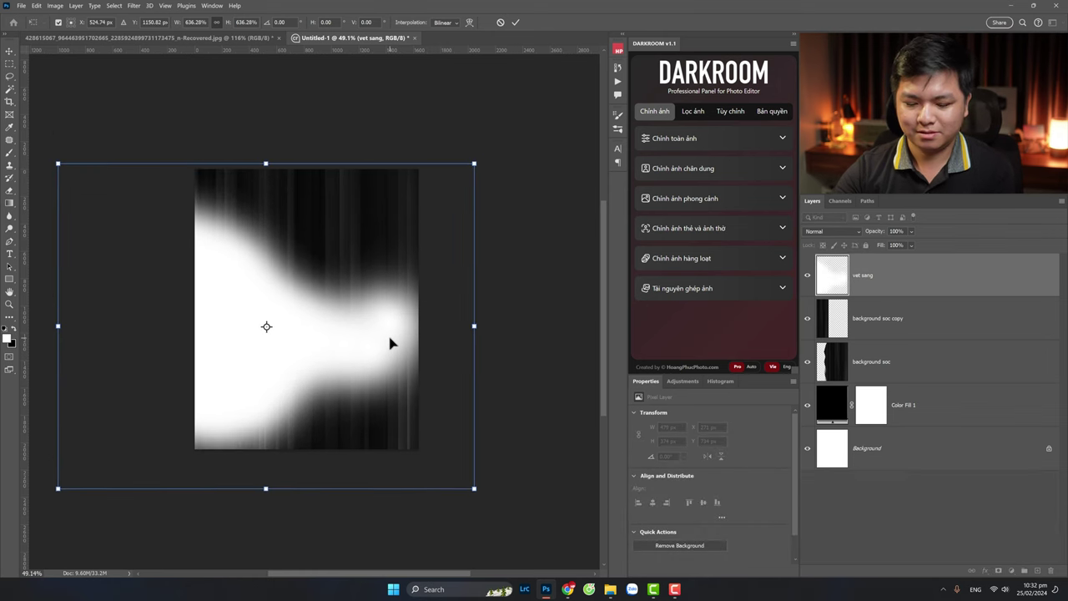
key("Escape")
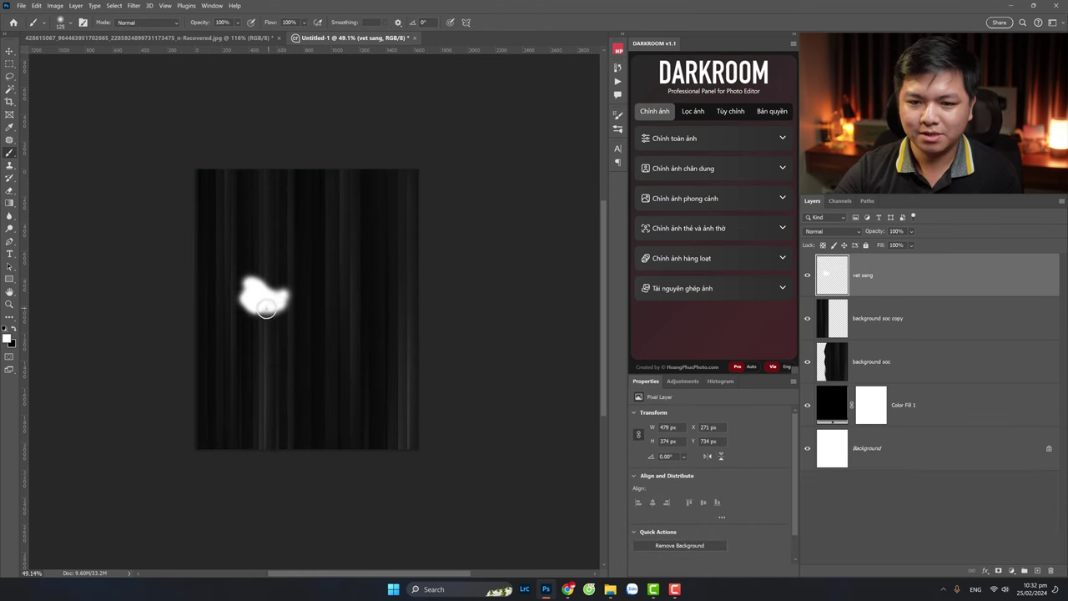
Step: Scale the white blob to cover most of the canvas, tilted about -9.45°, shifted right
key("ctrl+t")
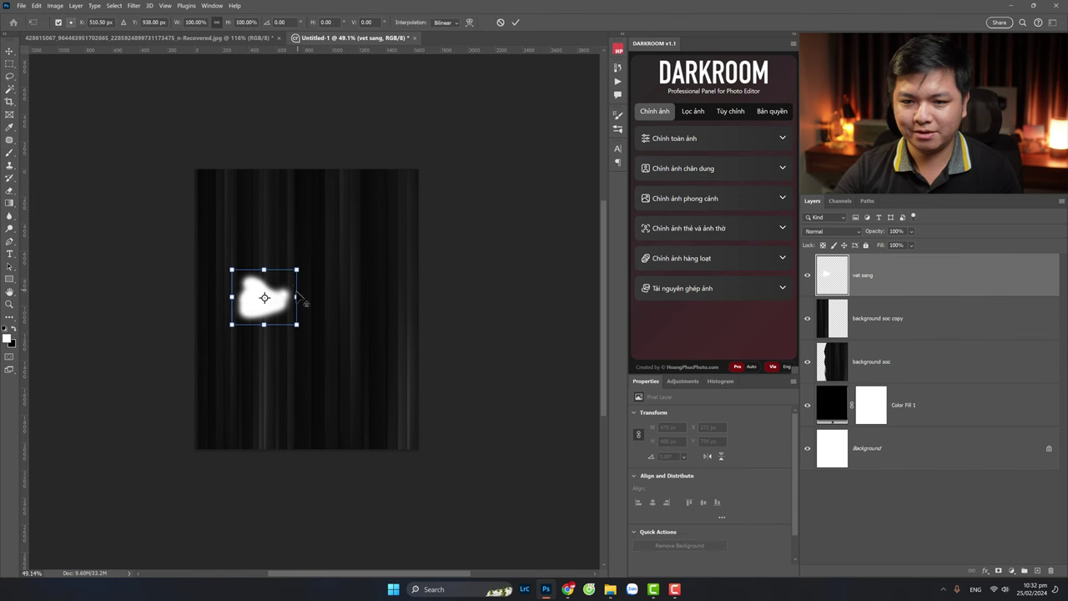
mouse_move(298, 298)
left_mouse_down()
mouse_move(500, 297)
mouse_move(452, 328)
mouse_move(458, 336)
left_mouse_up()
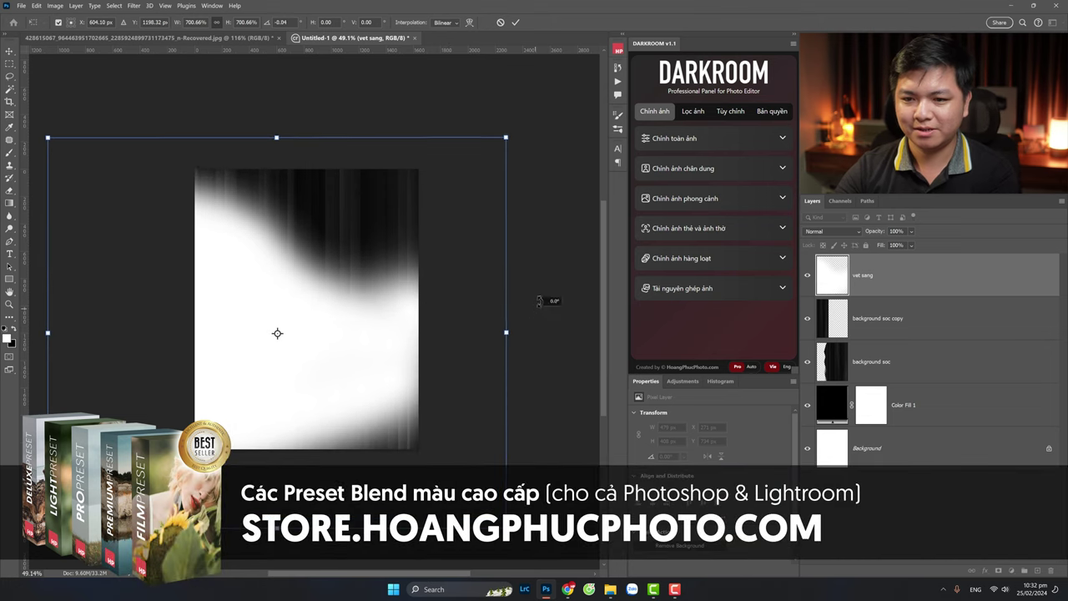
left_click_drag(548, 298, 551, 266)
left_click_drag(418, 333, 435, 328)
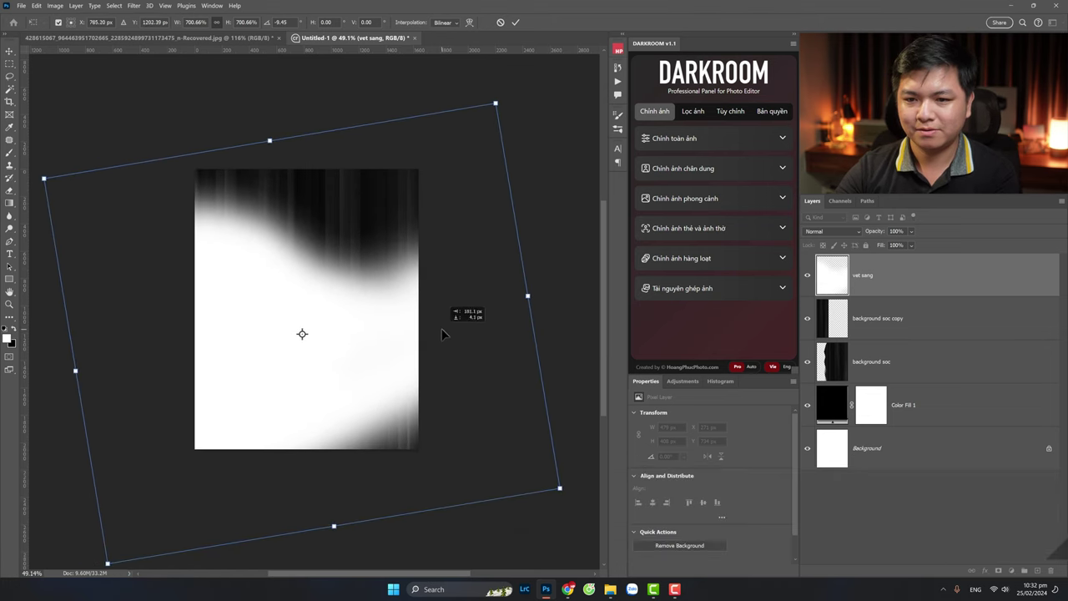
key("Return")
key("b")
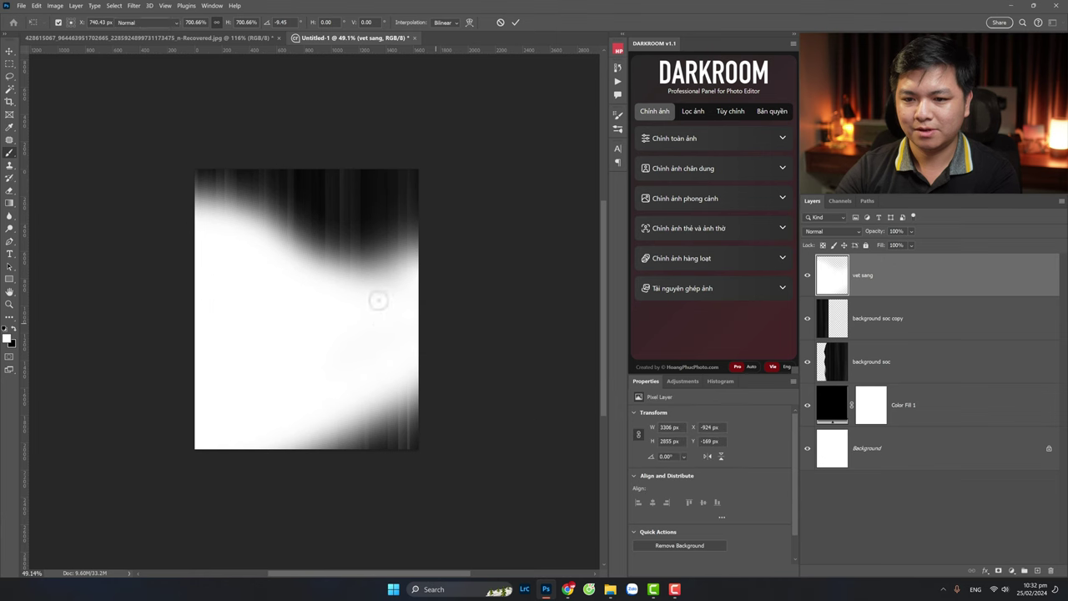
left_click(137, 7)
mouse_move(138, 121)
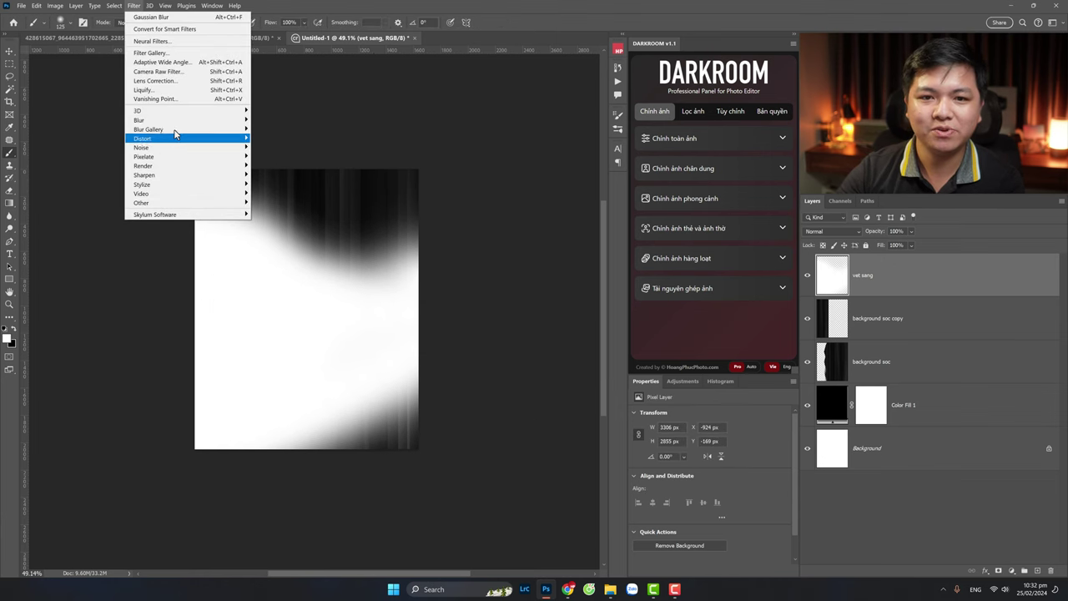
Step: Apply a Gaussian Blur of radius 179.1 to the white patch
left_click(281, 166)
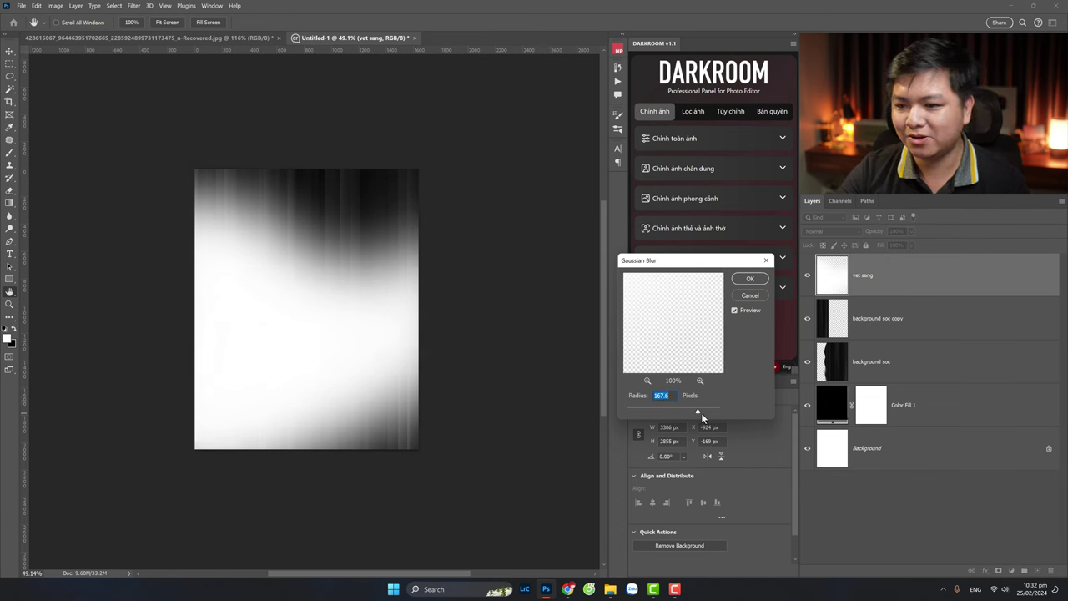
left_click_drag(701, 413, 701, 414)
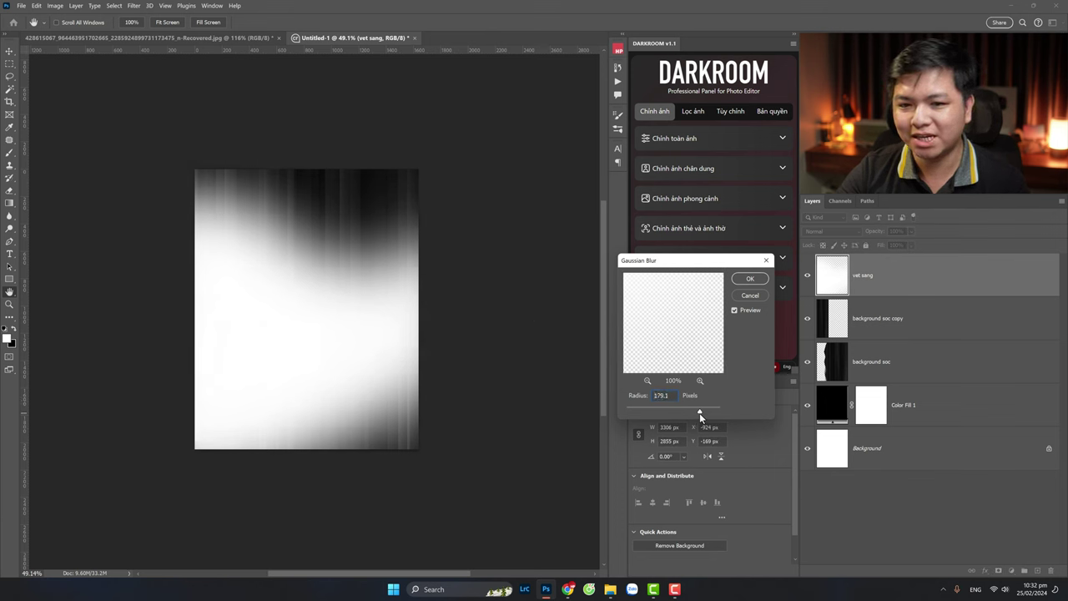
left_click(750, 279)
left_click(151, 38)
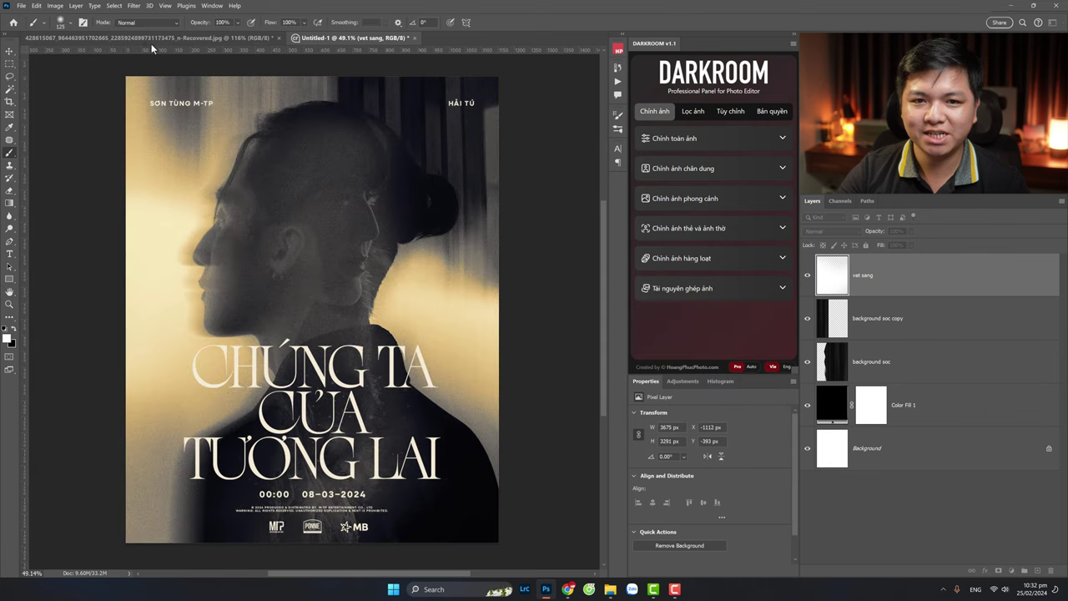
key("b")
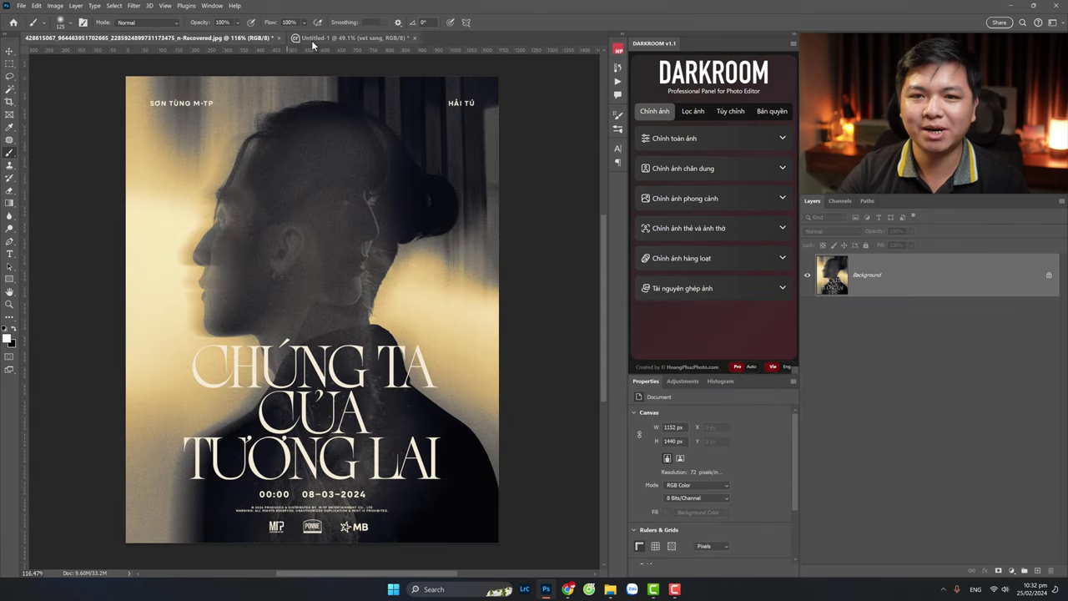
Step: Paint extra white into the lower light patch, checking against the reference poster
left_click(351, 38)
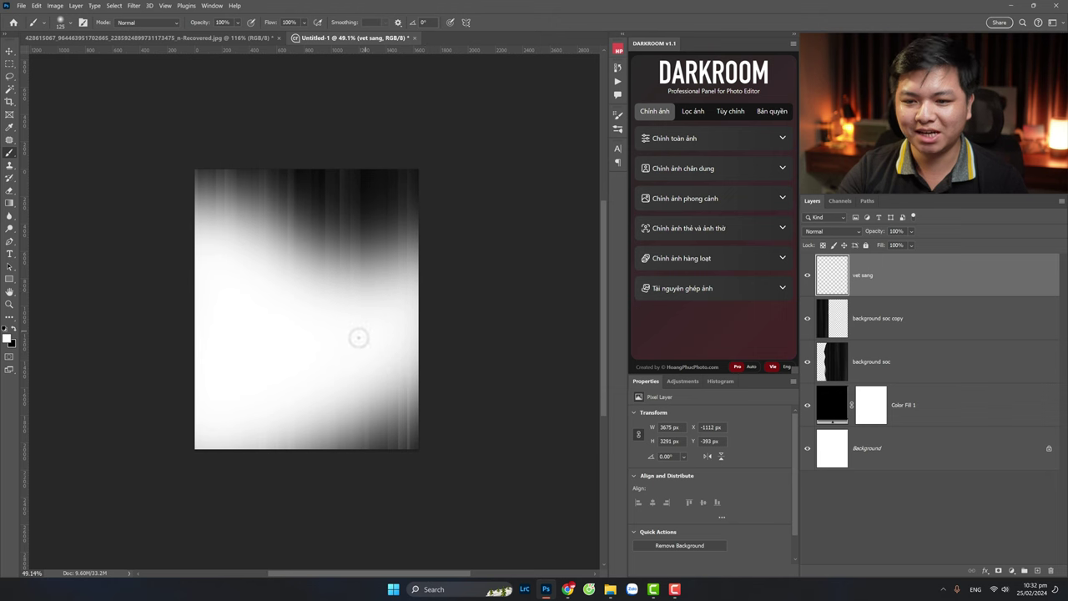
left_click_drag(358, 334, 351, 314)
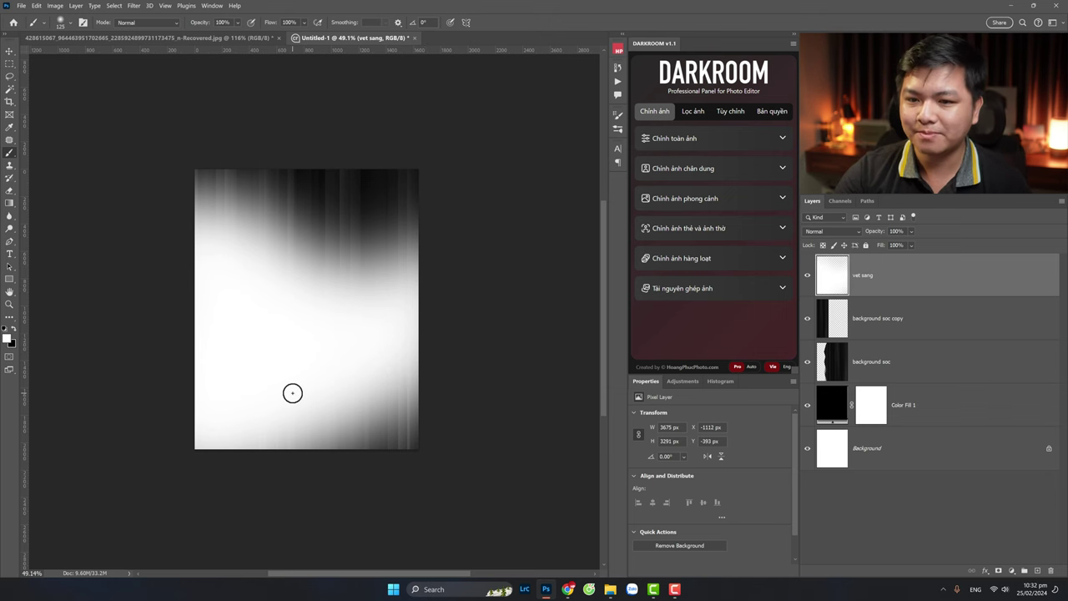
left_click(180, 39)
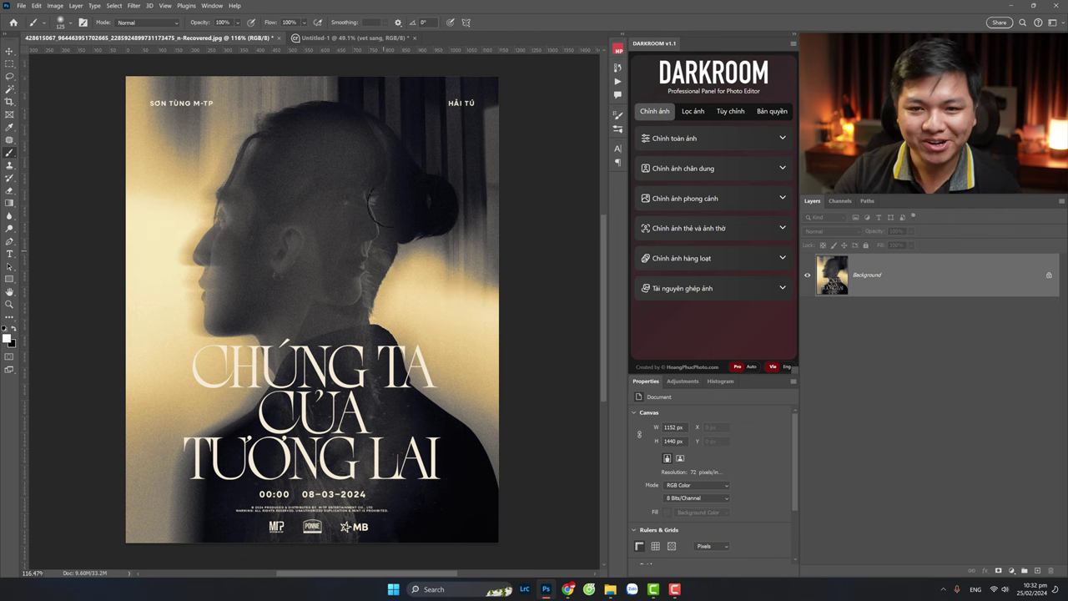
left_click(351, 38)
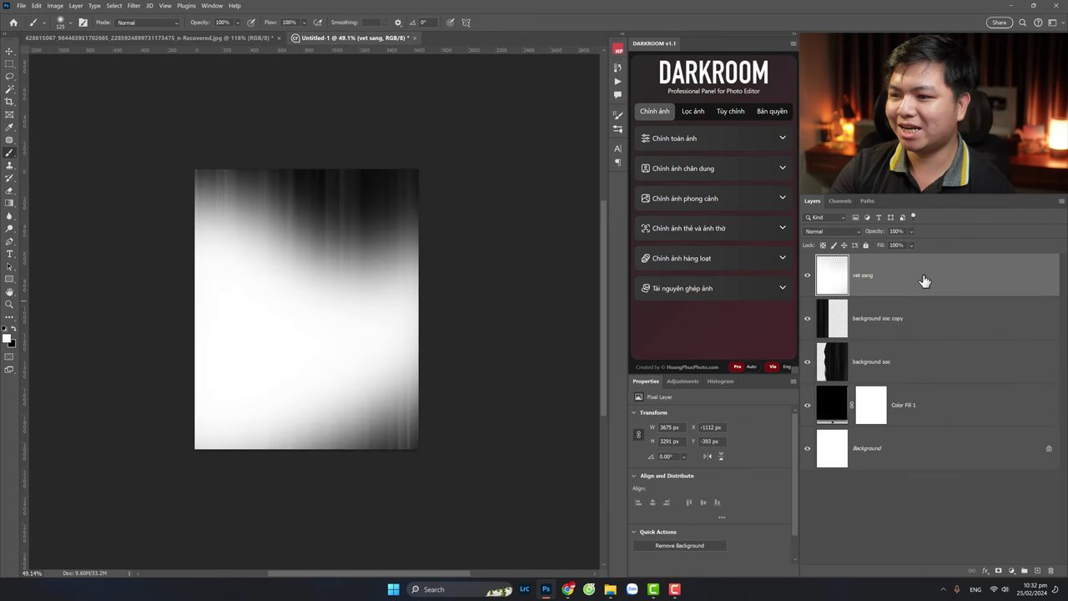
Step: Add a Gradient Overlay to the vet sang layer style and open its gradient
right_click(906, 286)
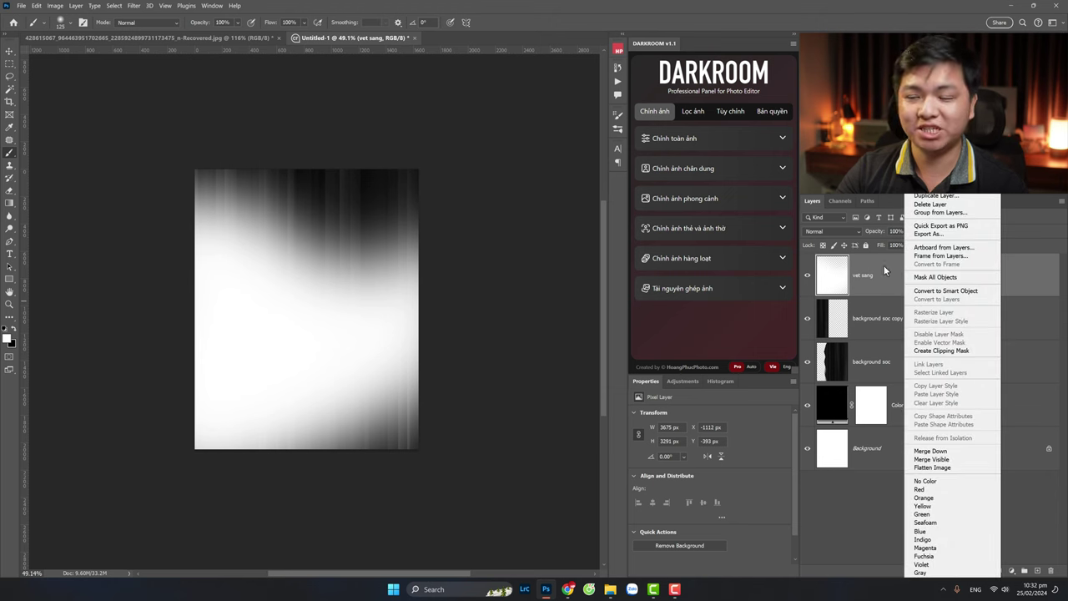
left_click(885, 269)
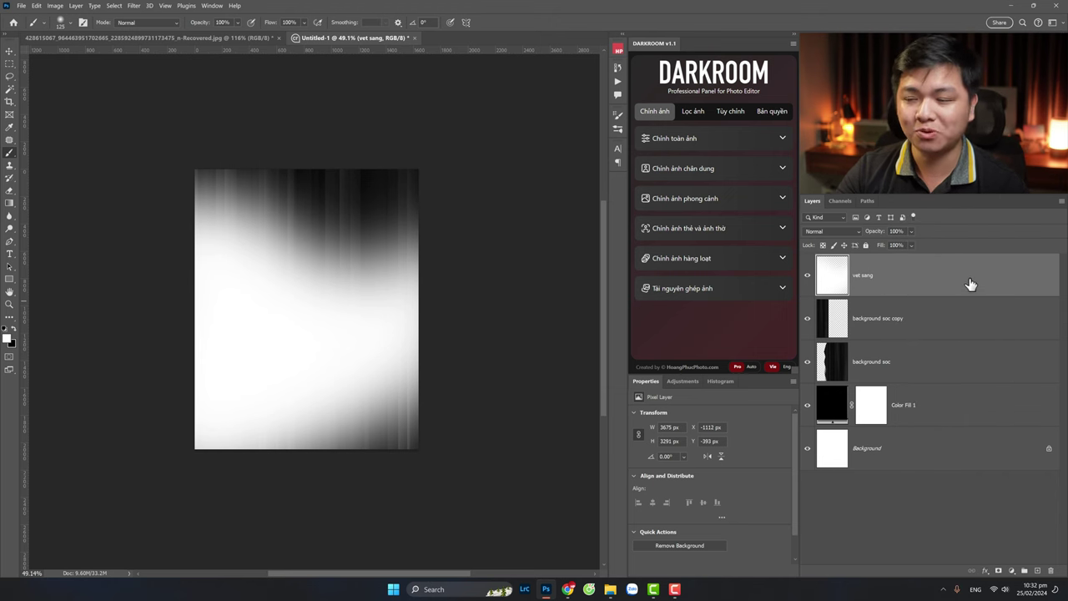
double_click(959, 275)
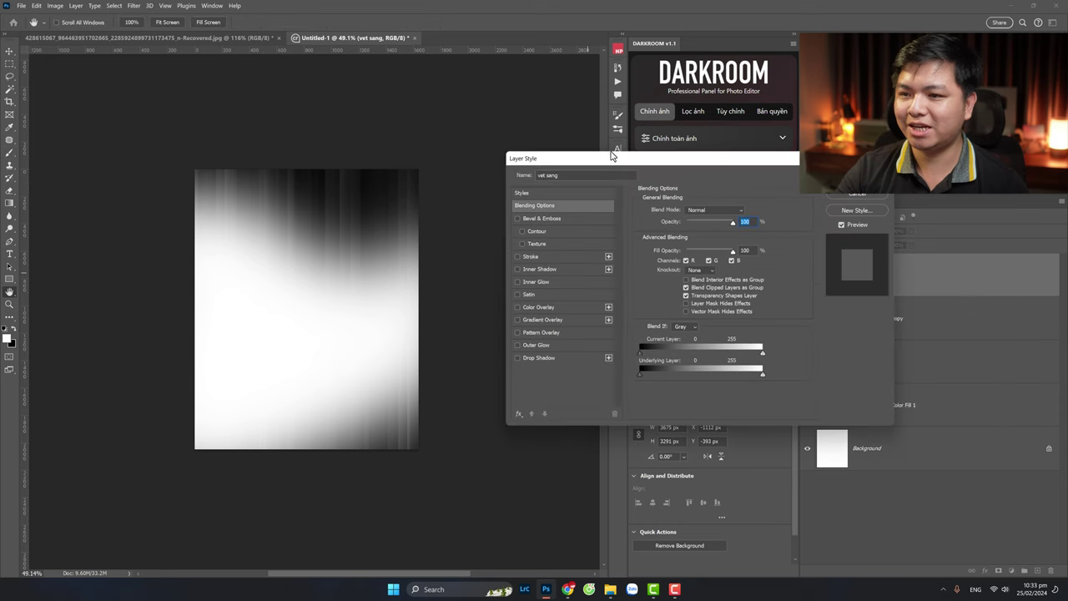
mouse_move(612, 155)
left_mouse_down()
mouse_move(664, 224)
mouse_move(653, 222)
left_mouse_up()
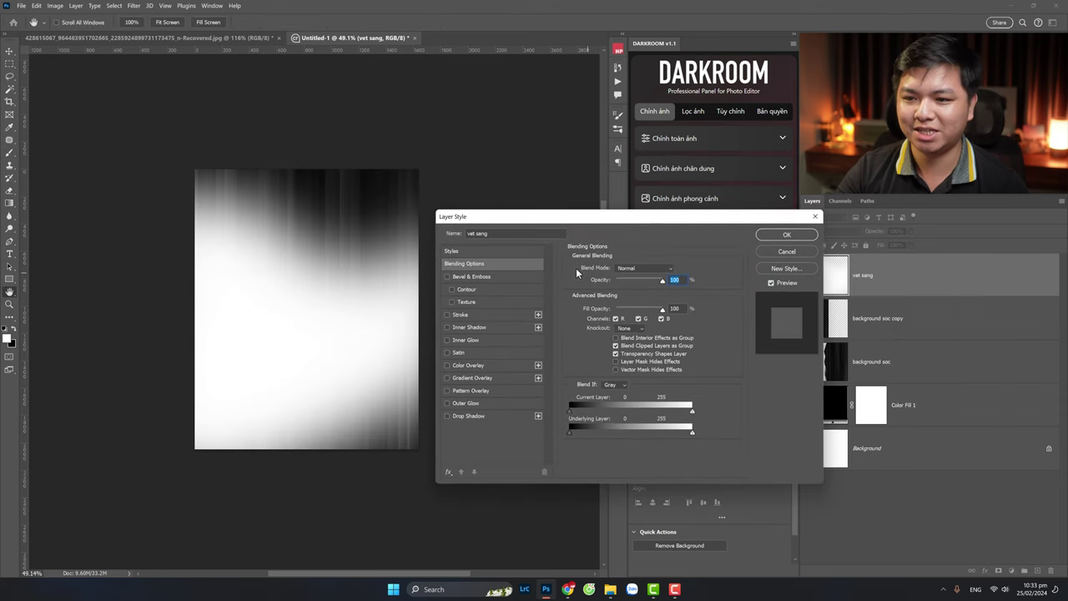
left_click(472, 379)
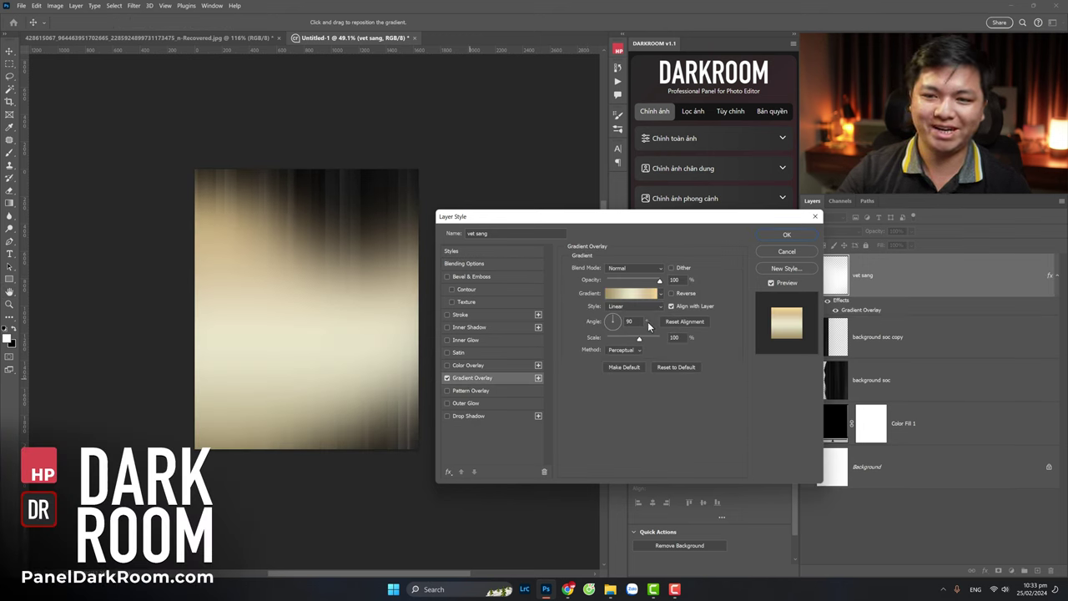
left_click(631, 294)
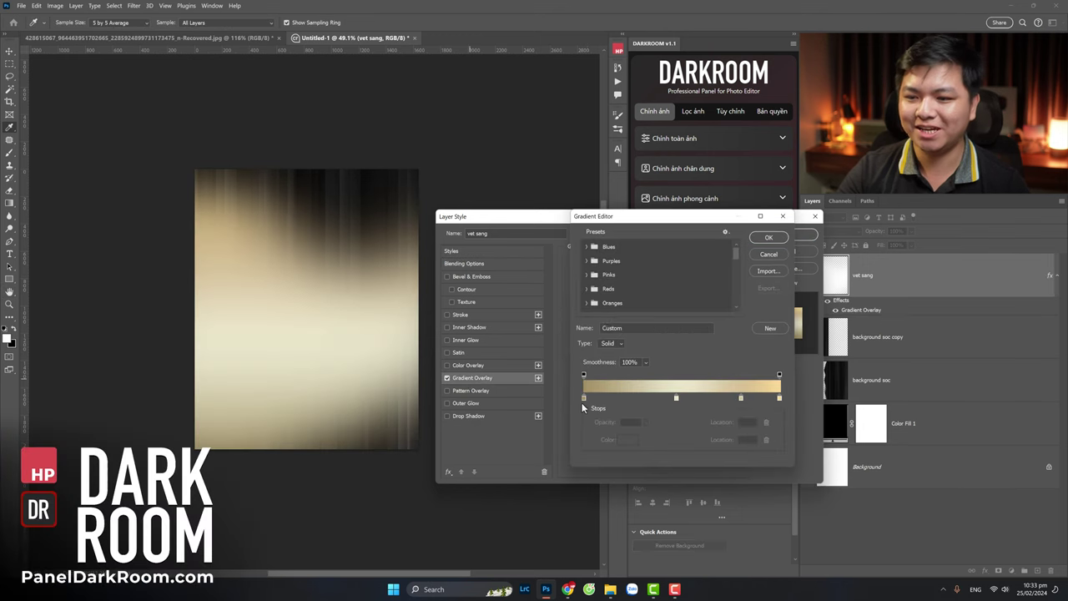
Step: Choose the Basics Foreground to Background white-to-black gradient preset
left_click(587, 246)
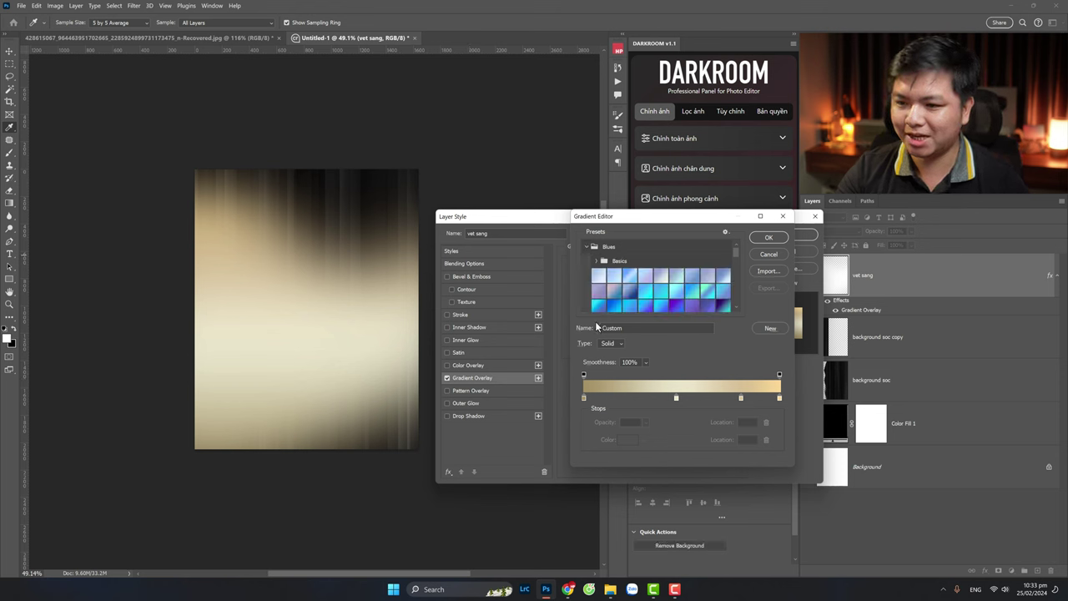
left_click(593, 248)
scroll(588, 279, "up", 2)
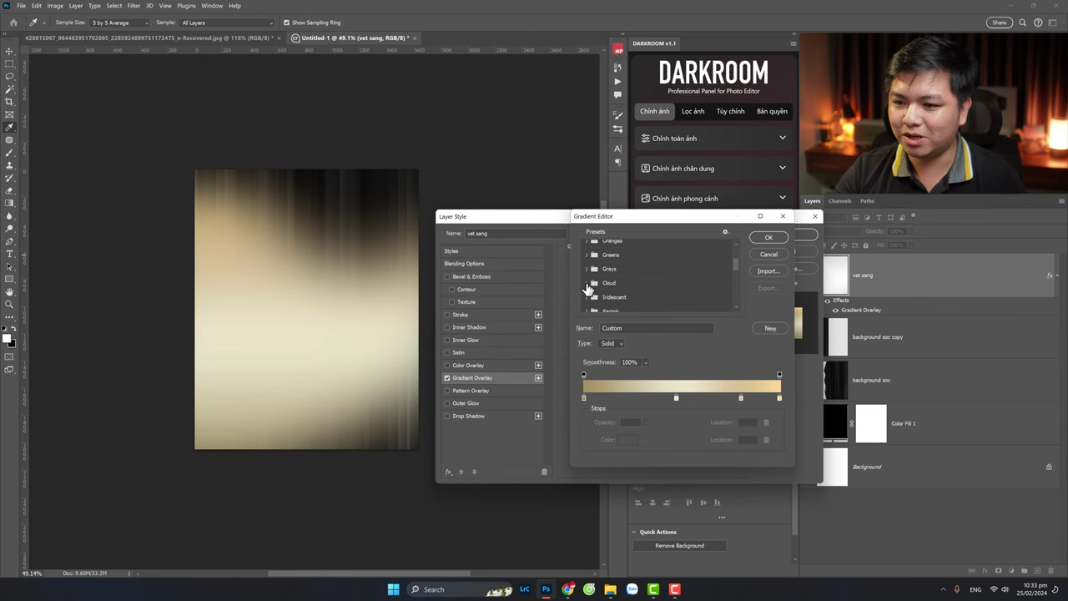
scroll(588, 286, "up", 2)
scroll(589, 288, "down", 1)
left_click(589, 277)
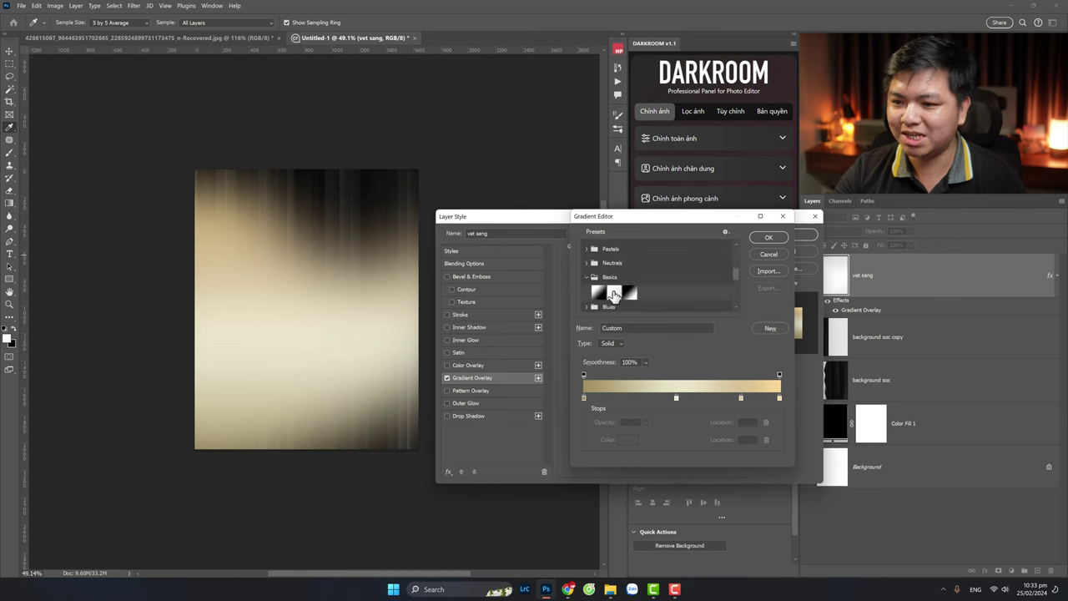
left_click(598, 291)
left_click(587, 277)
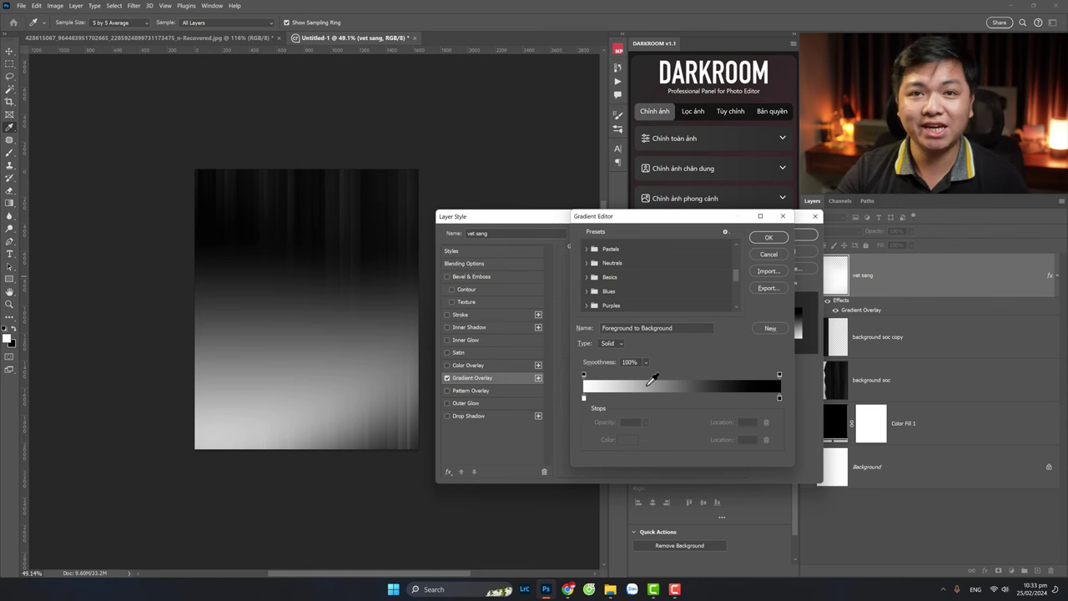
Step: Set the gradient's left colour stop to a light muted tan
left_click(584, 398)
left_click(628, 440)
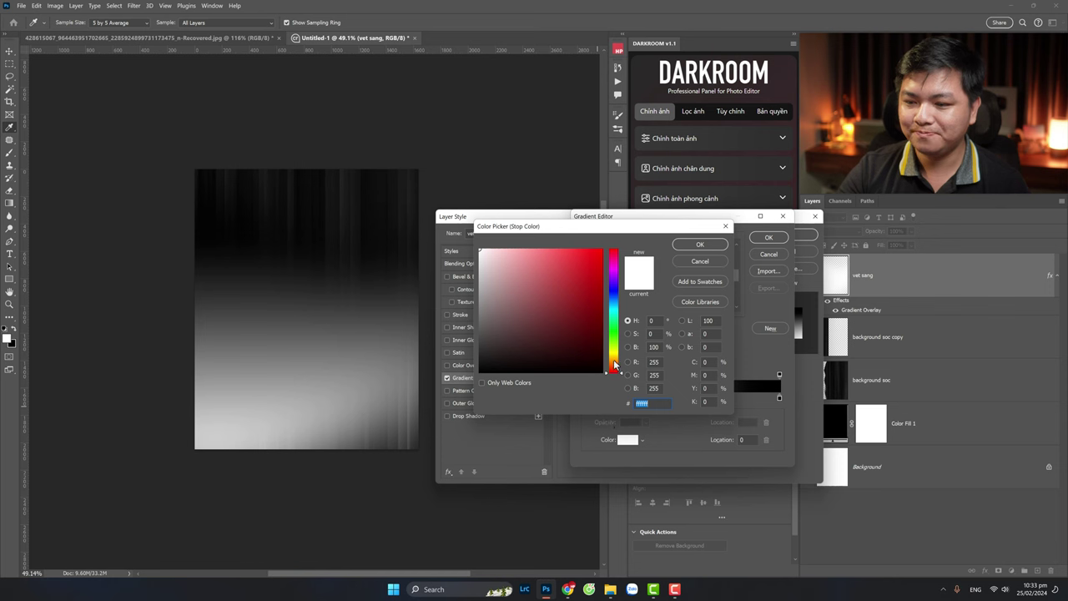
left_click_drag(615, 365, 615, 361)
left_click(518, 285)
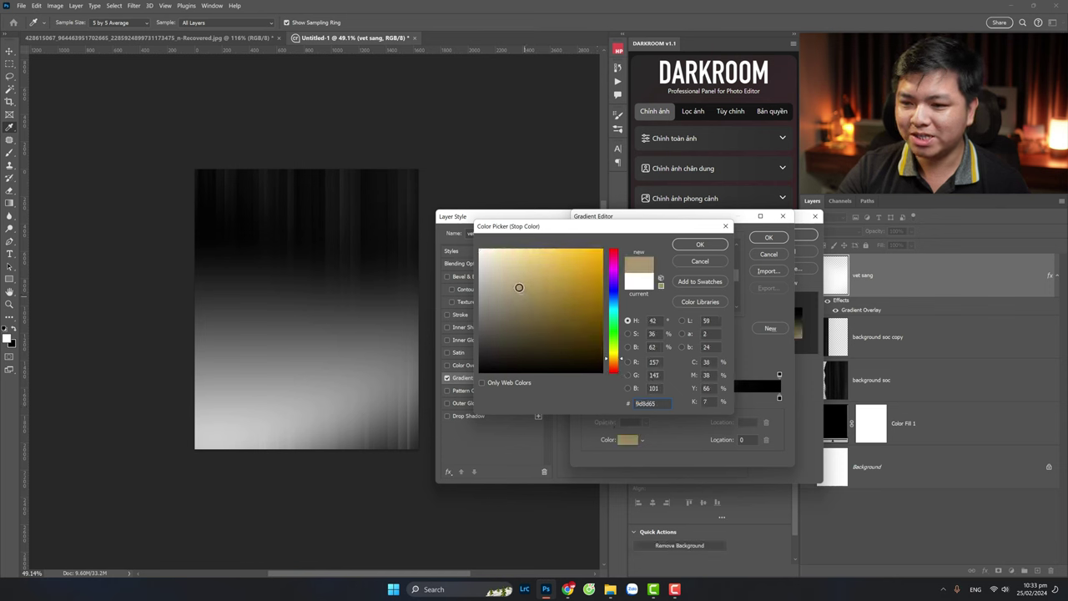
left_click_drag(521, 280, 515, 281)
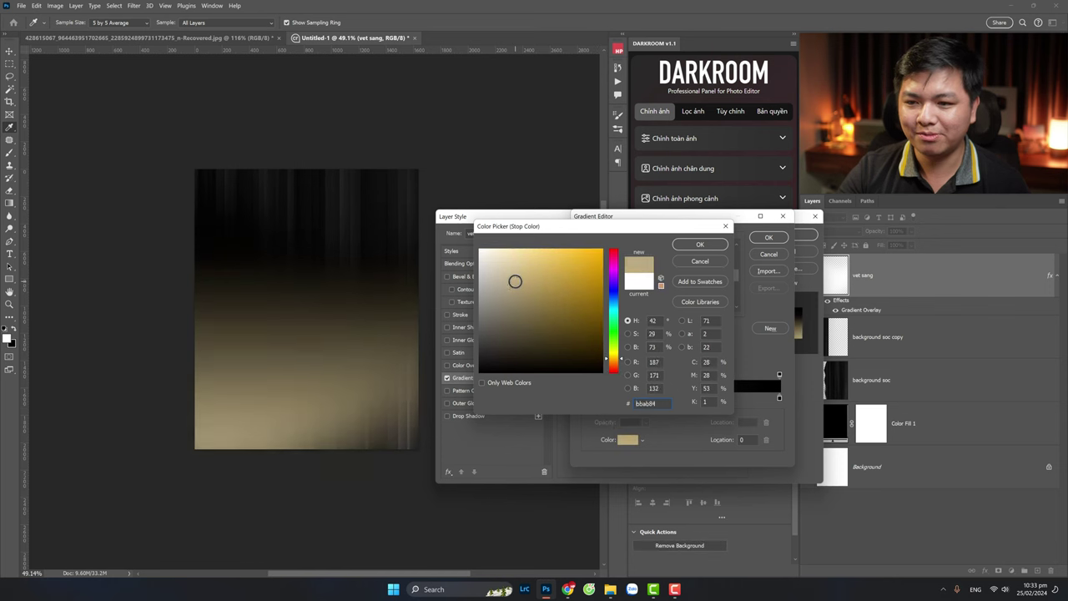
left_click(699, 245)
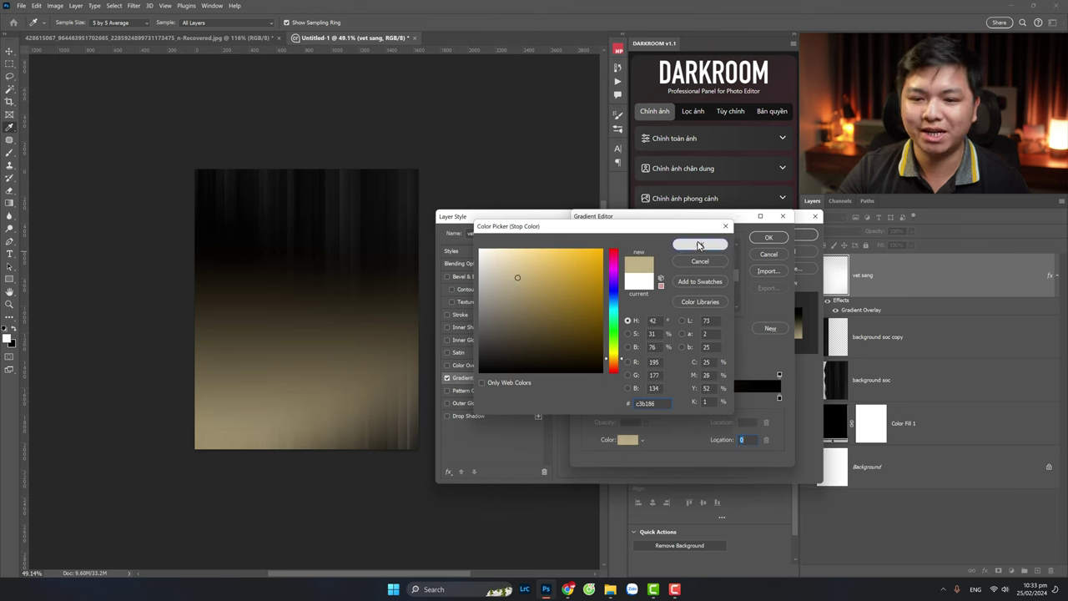
Step: Add a near-white cream colour stop in the middle of the gradient
left_click(681, 399)
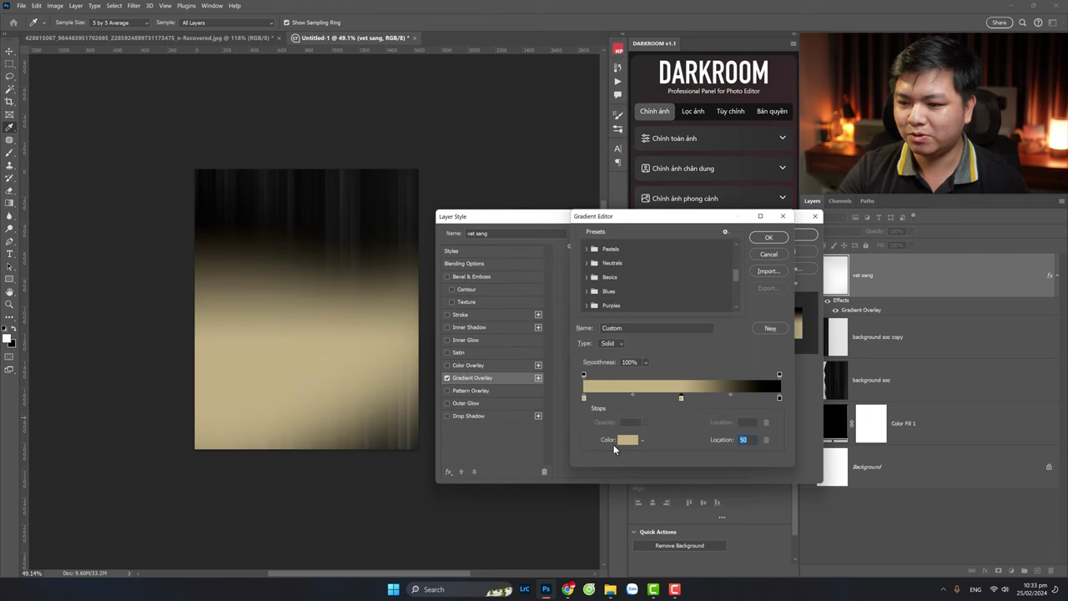
left_click(627, 440)
left_click_drag(493, 281, 489, 259)
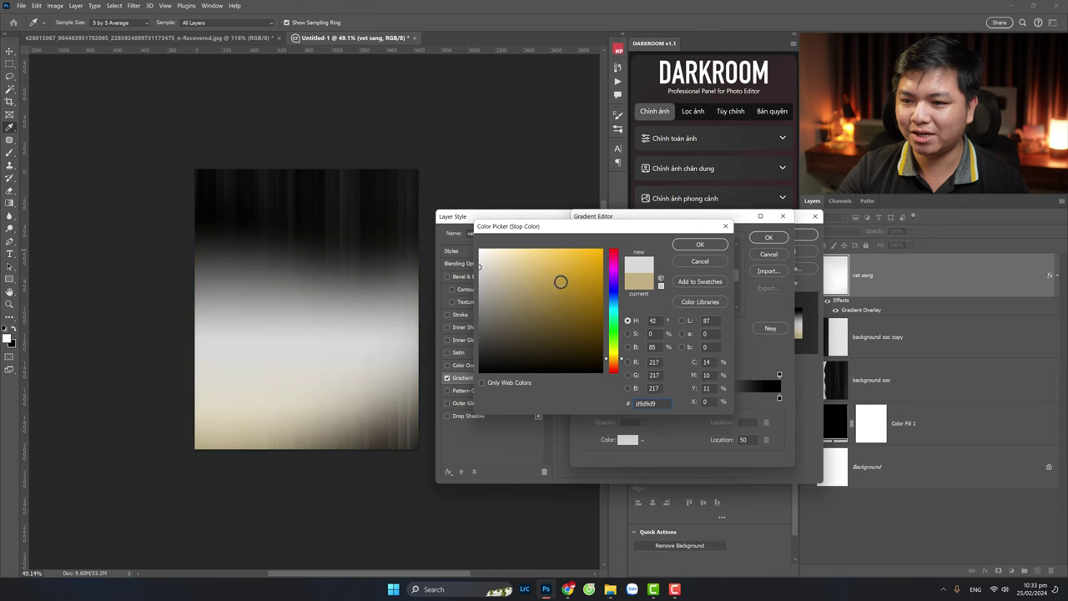
left_click(489, 261)
left_click(699, 244)
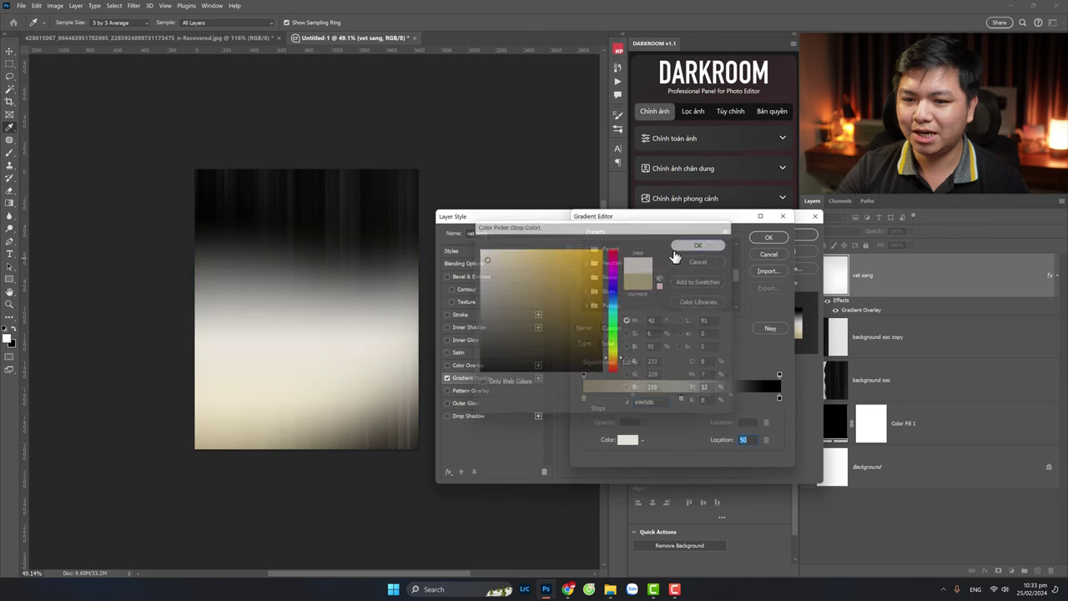
Step: Change the black right-end stop to a rich gold
left_click(779, 398)
left_click(630, 440)
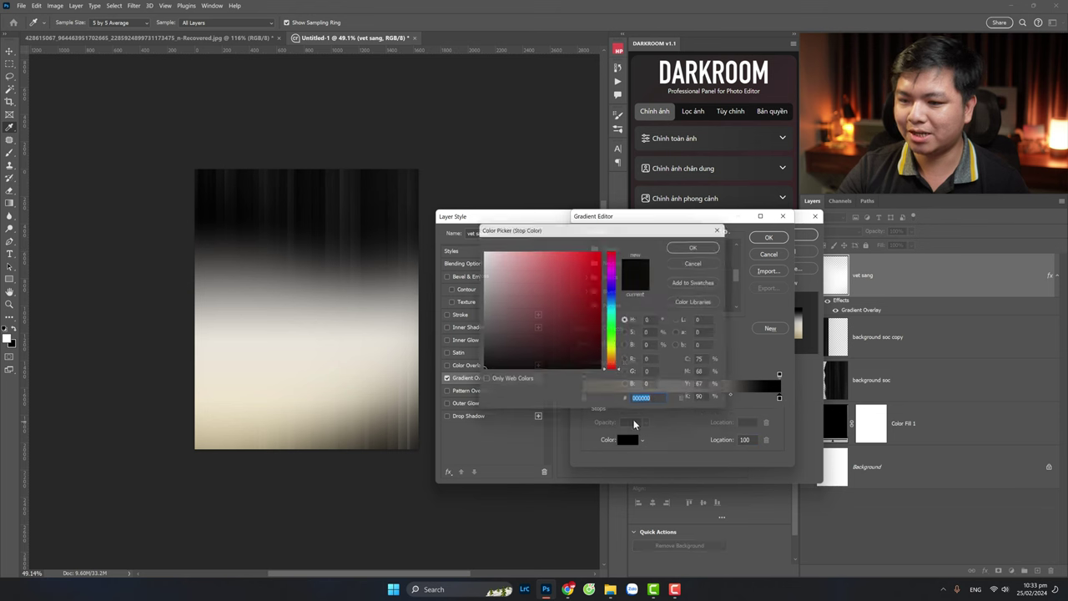
left_click(618, 360)
left_click_drag(589, 349, 528, 278)
mouse_move(533, 276)
left_mouse_down()
mouse_move(544, 295)
mouse_move(560, 271)
left_mouse_up()
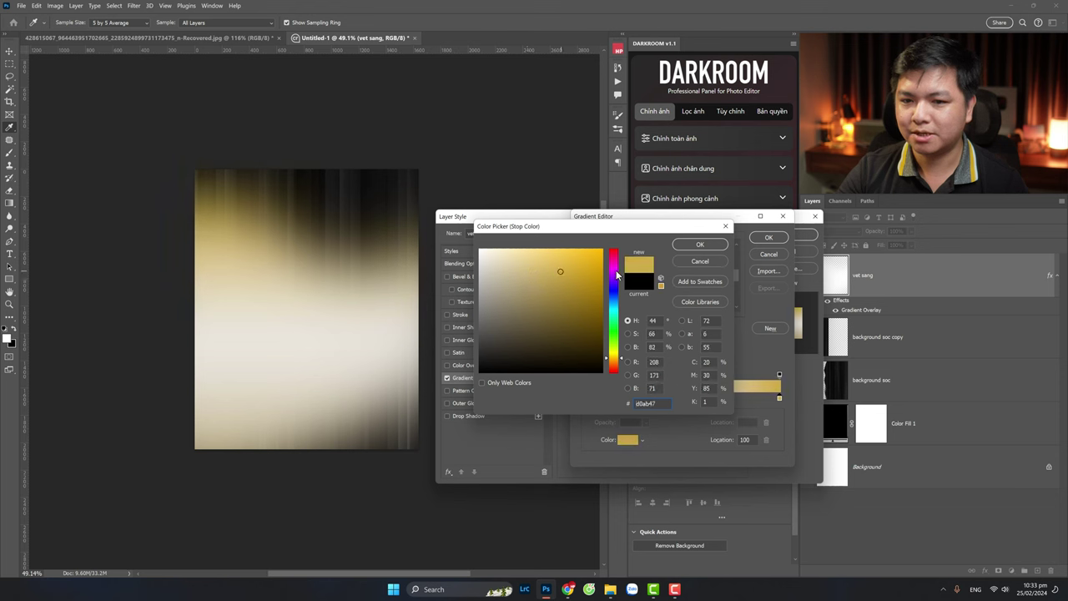
left_click(698, 245)
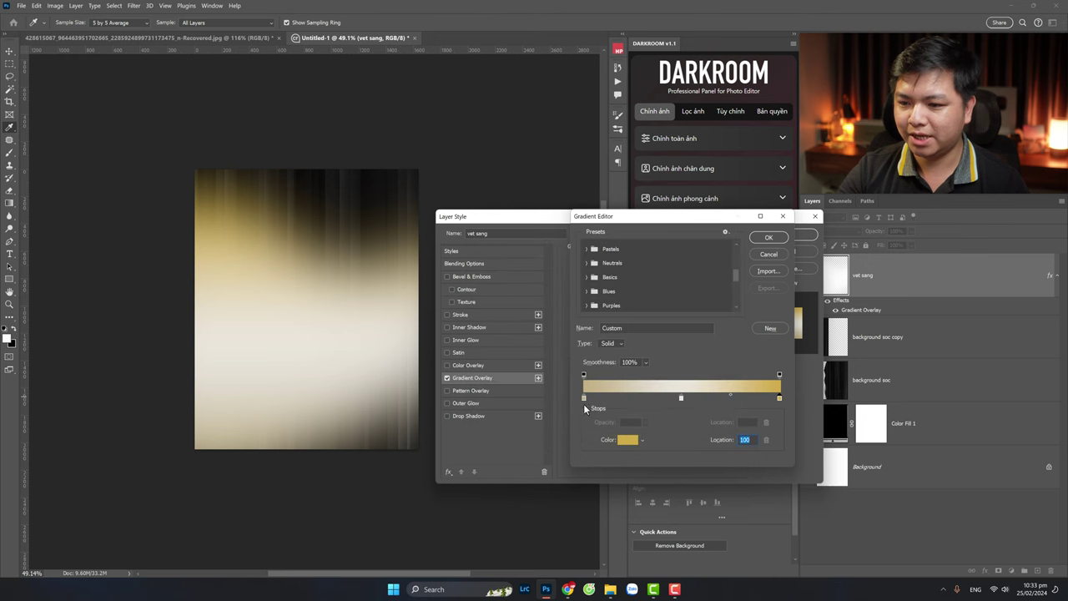
Step: Make the left stop a warmer gold, commit the overlay, and compare with the reference poster
left_click(583, 397)
left_click(627, 440)
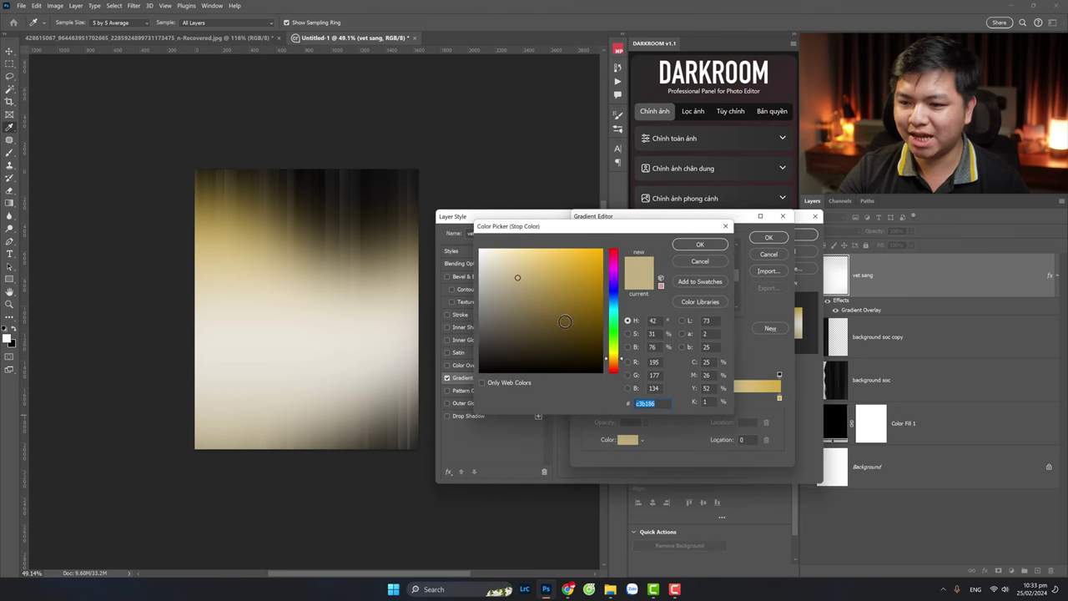
left_click(533, 267)
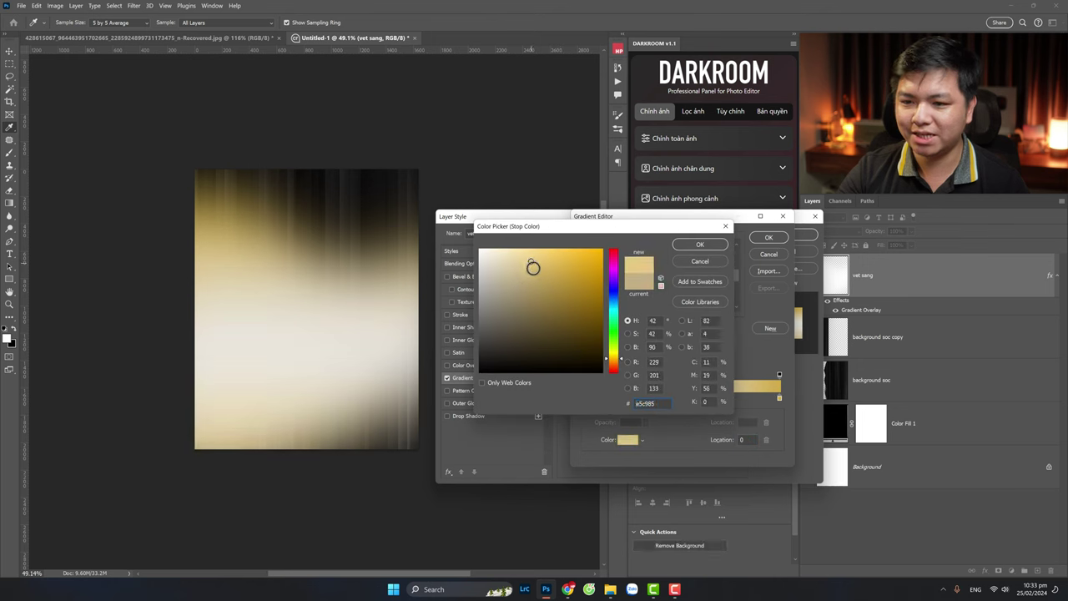
left_click(700, 245)
left_click(769, 237)
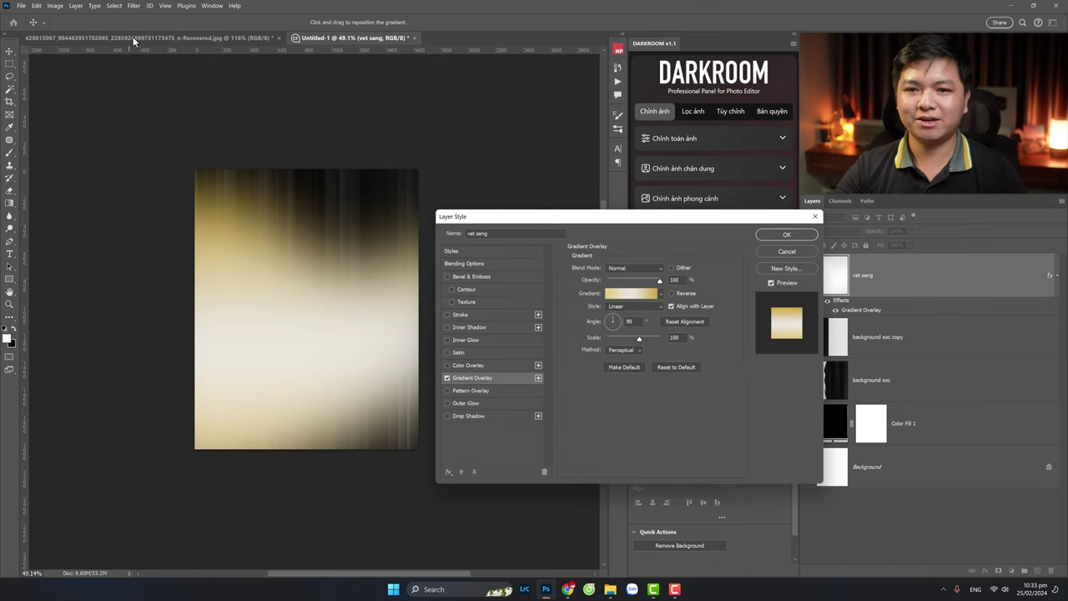
left_click(786, 234)
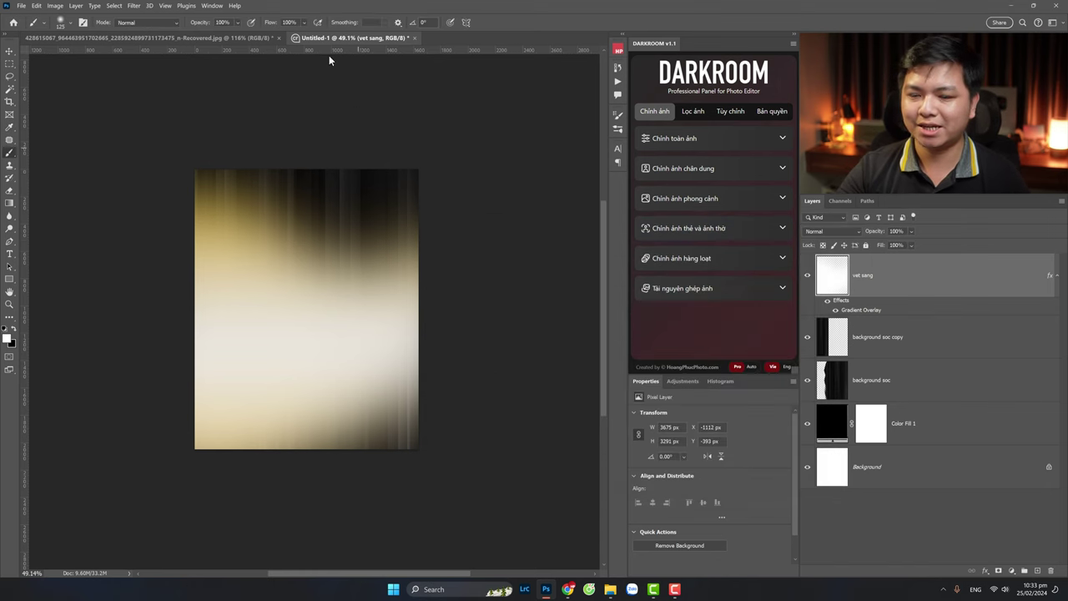
left_click(171, 37)
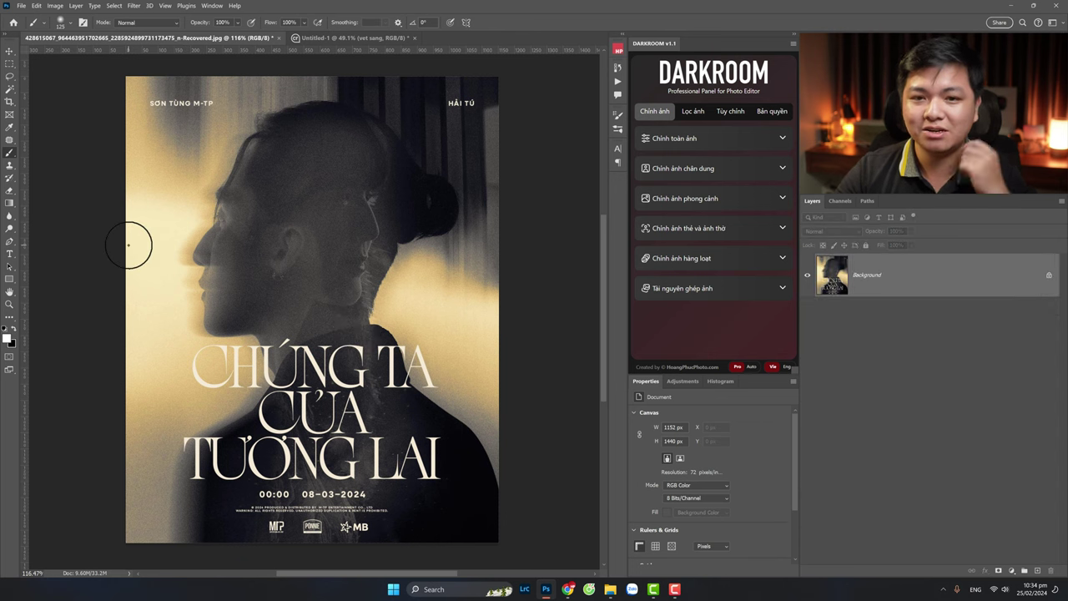
left_click(376, 38)
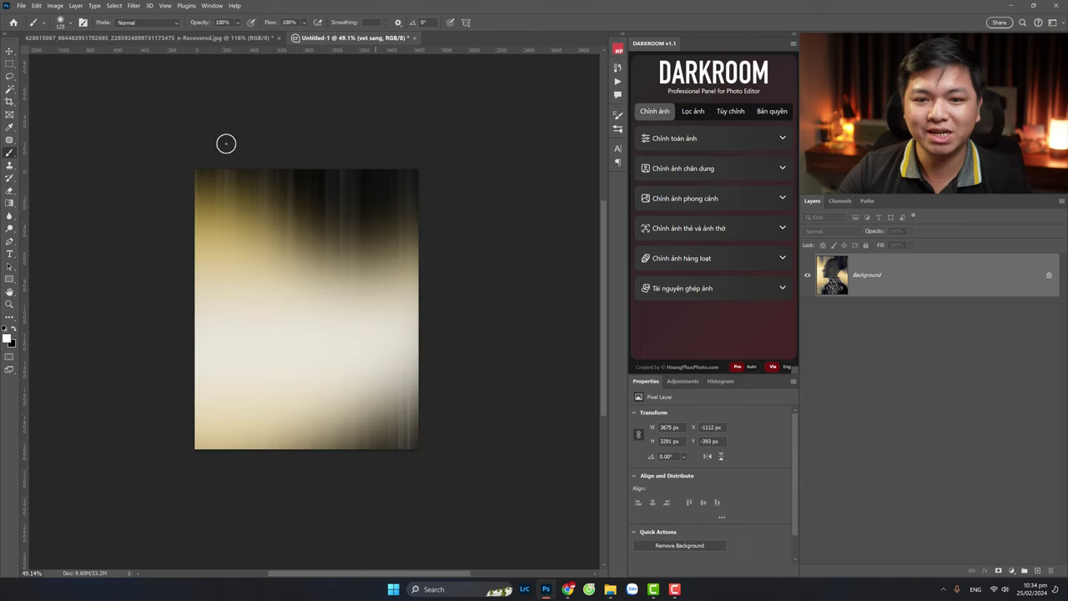
left_click(200, 37)
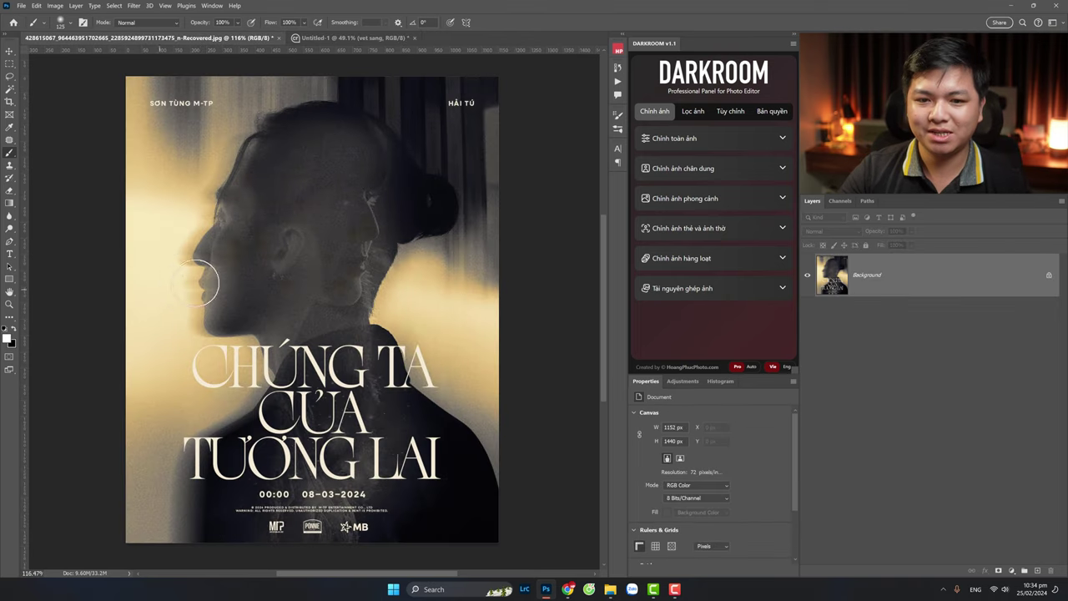
left_click(377, 36)
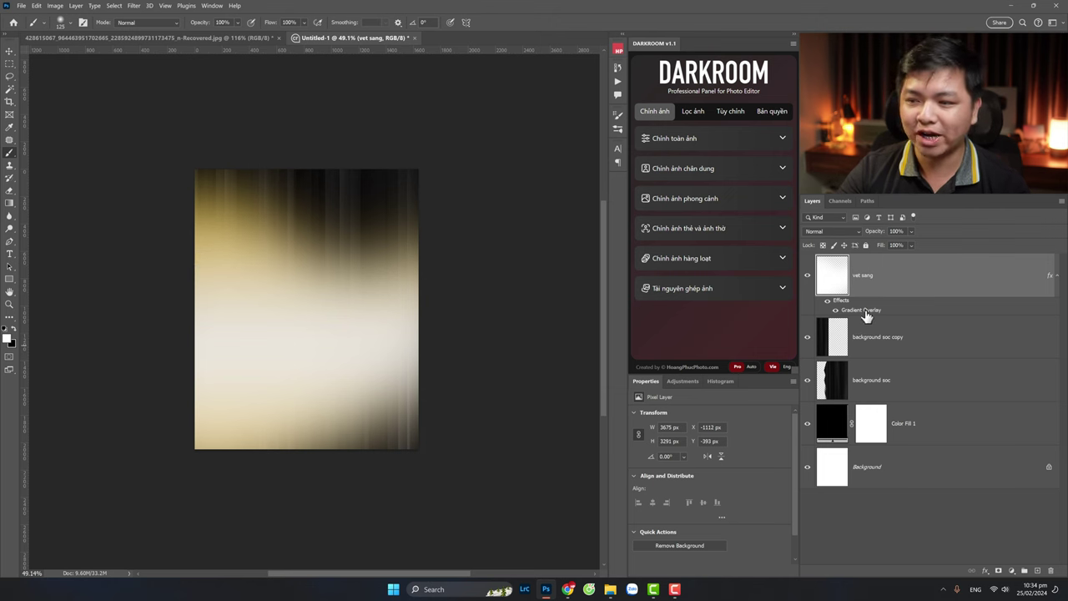
Step: Reopen the vet sang gradient and warm the middle stop toward a pale gold cream
left_click_drag(561, 221, 483, 220)
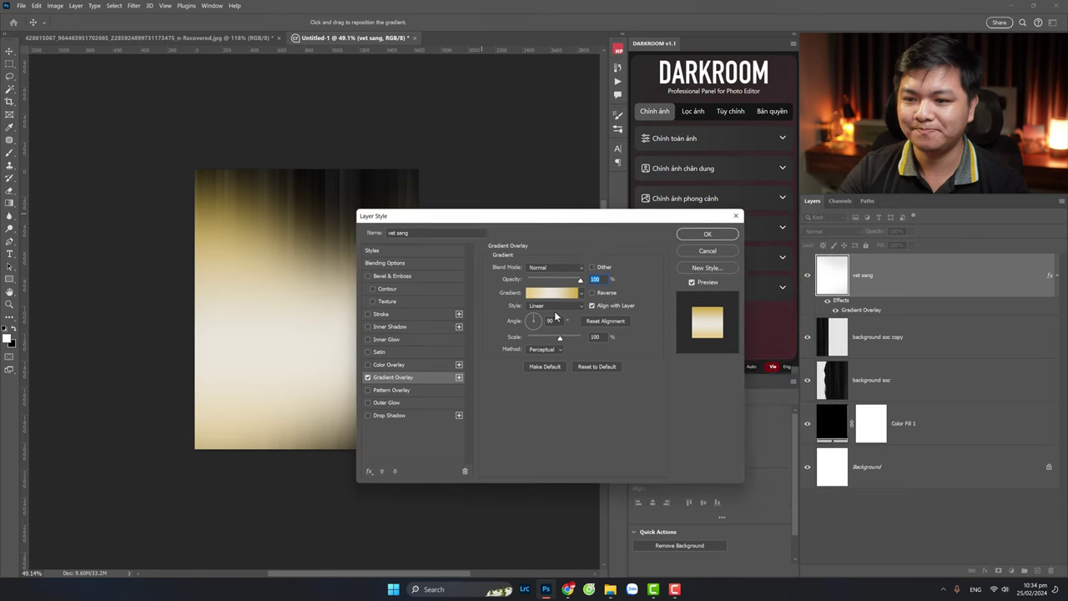
left_click(548, 293)
left_click(681, 399)
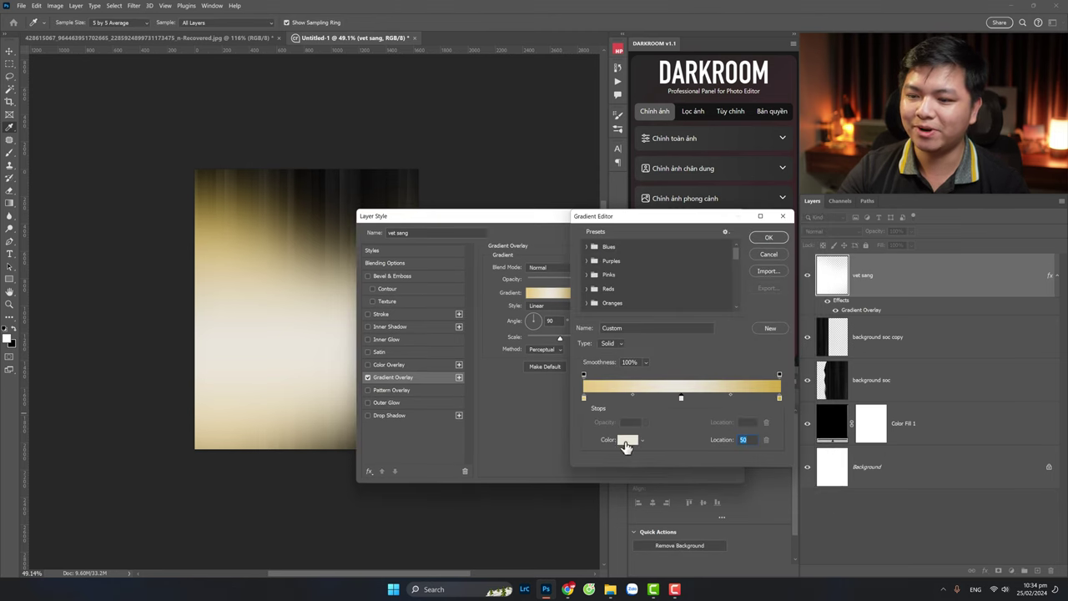
left_click(628, 440)
left_click_drag(505, 270, 511, 267)
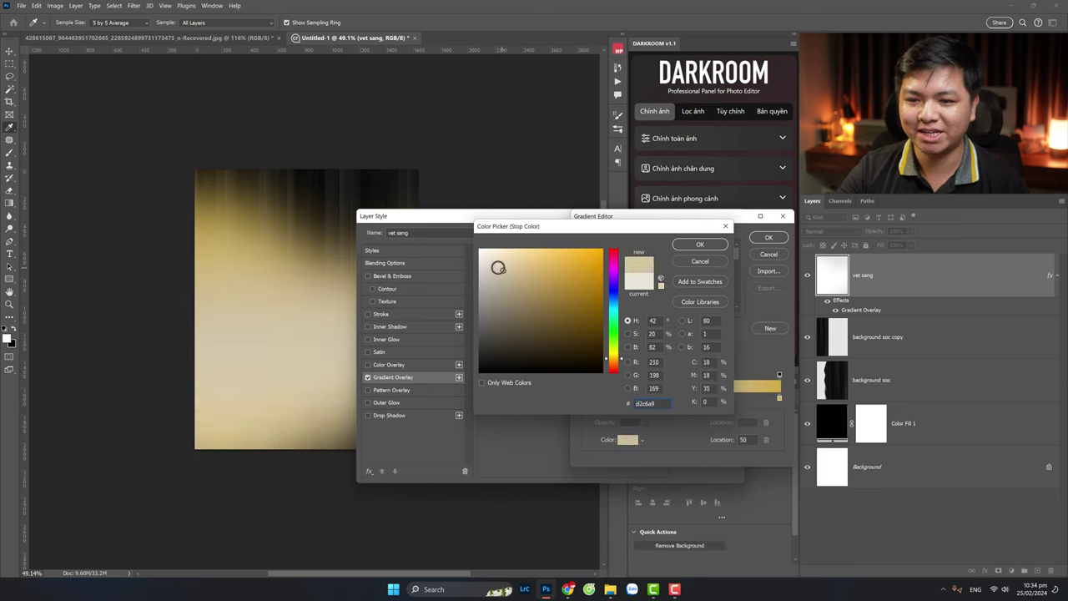
left_click_drag(501, 273, 501, 274)
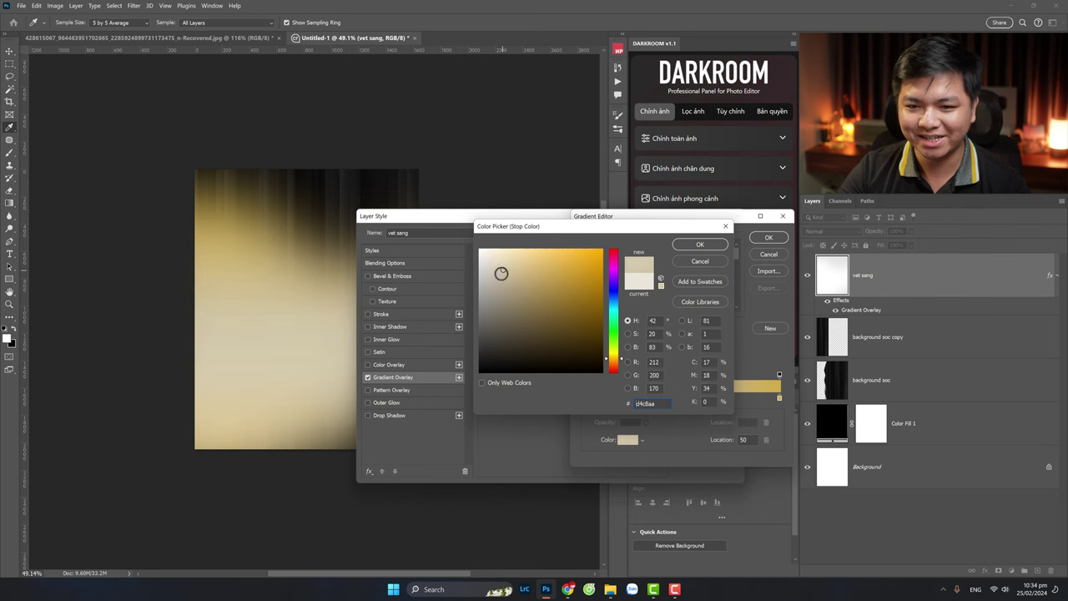
left_click(699, 246)
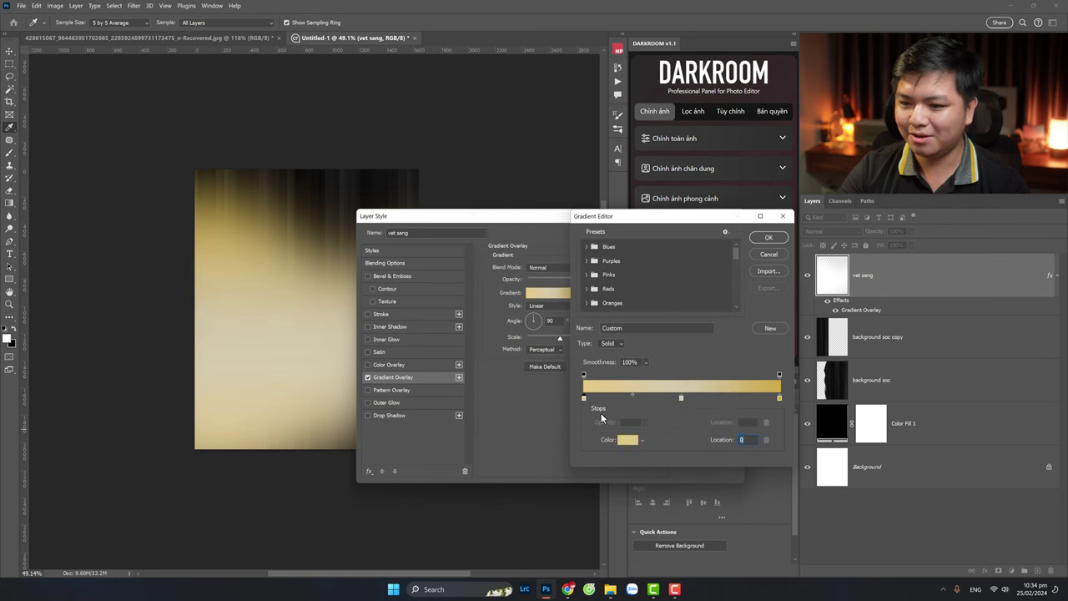
Step: Keep the left stop gold, commit the updated overlay, and compare with the reference
left_click(628, 439)
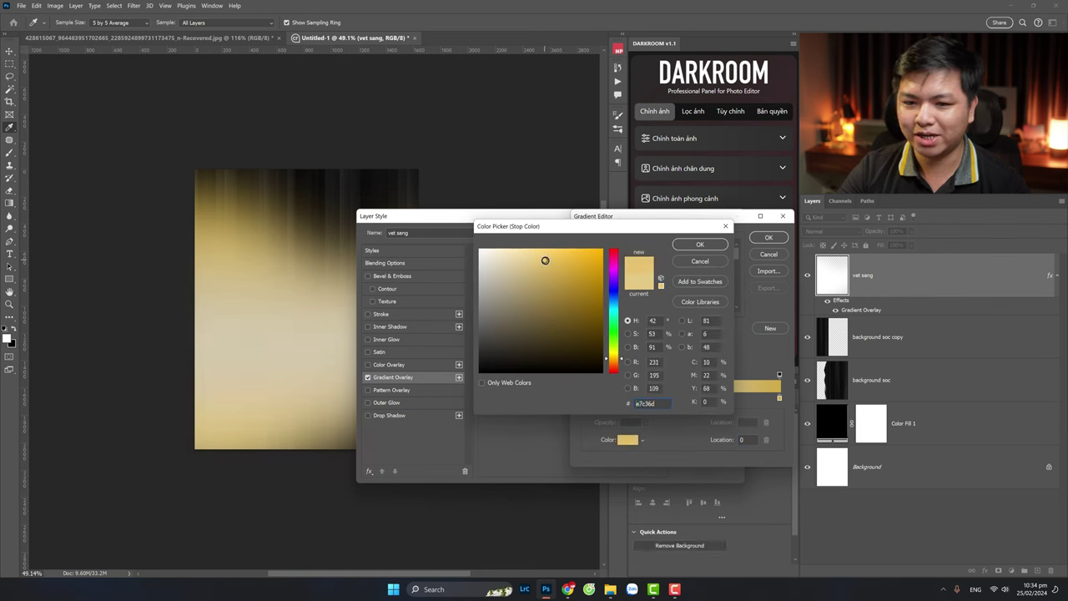
left_click(695, 246)
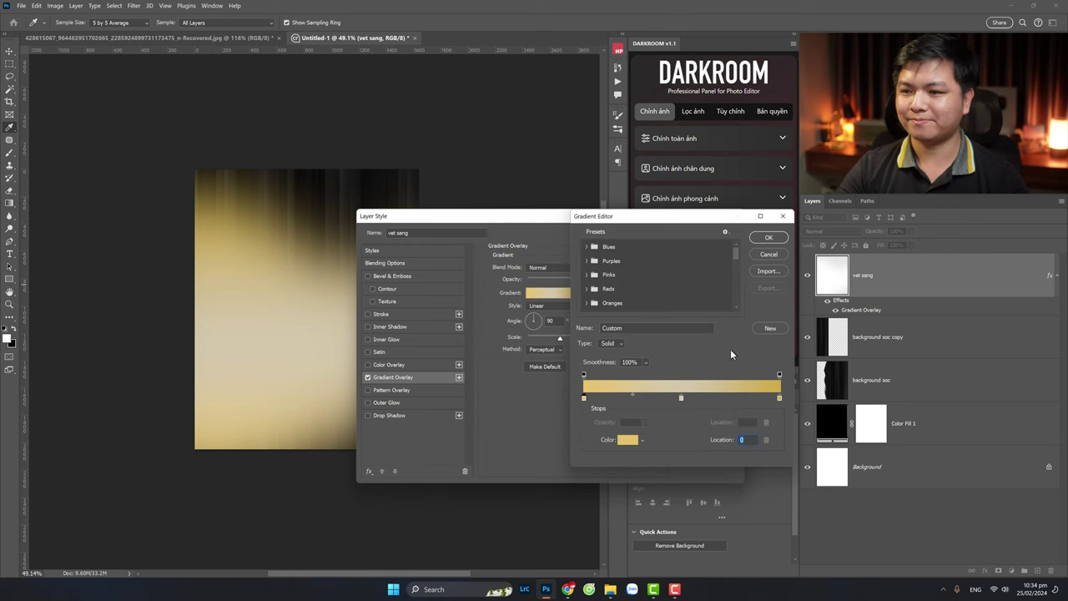
left_click(768, 238)
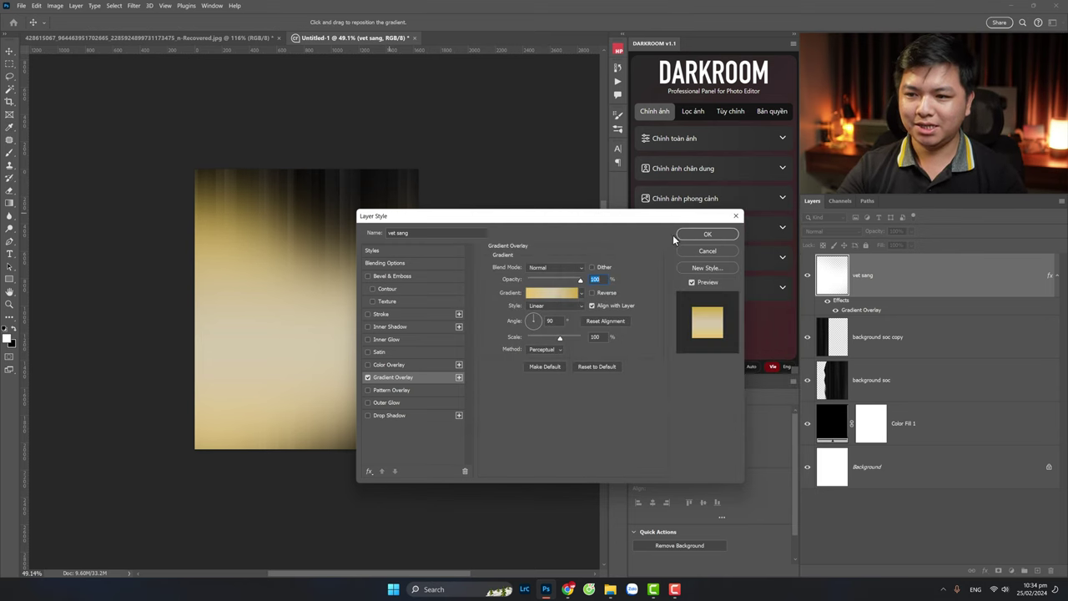
left_click(706, 235)
left_click(208, 38)
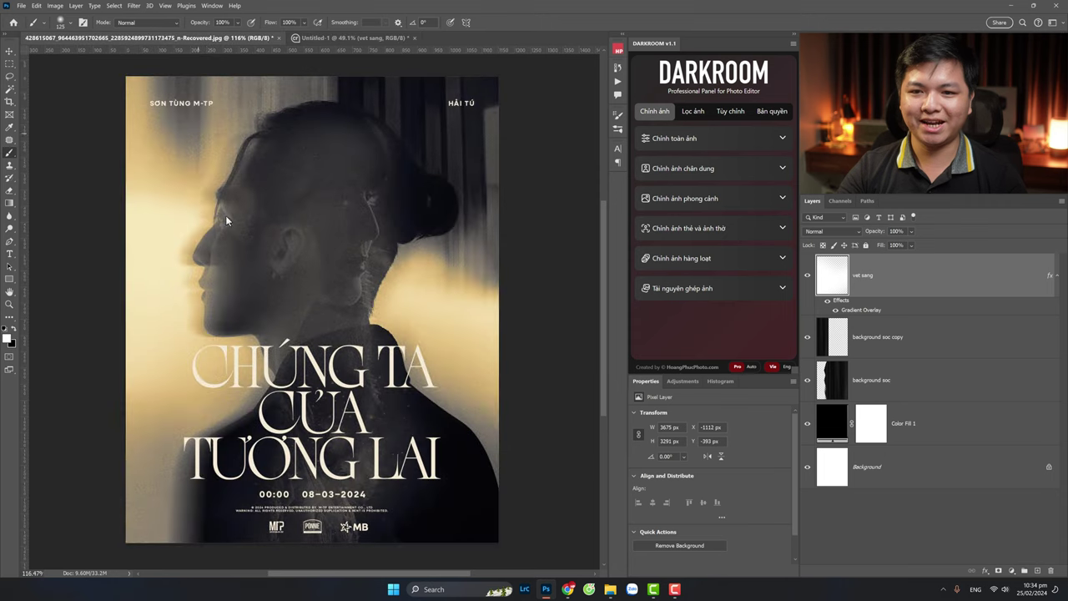
left_click(364, 39)
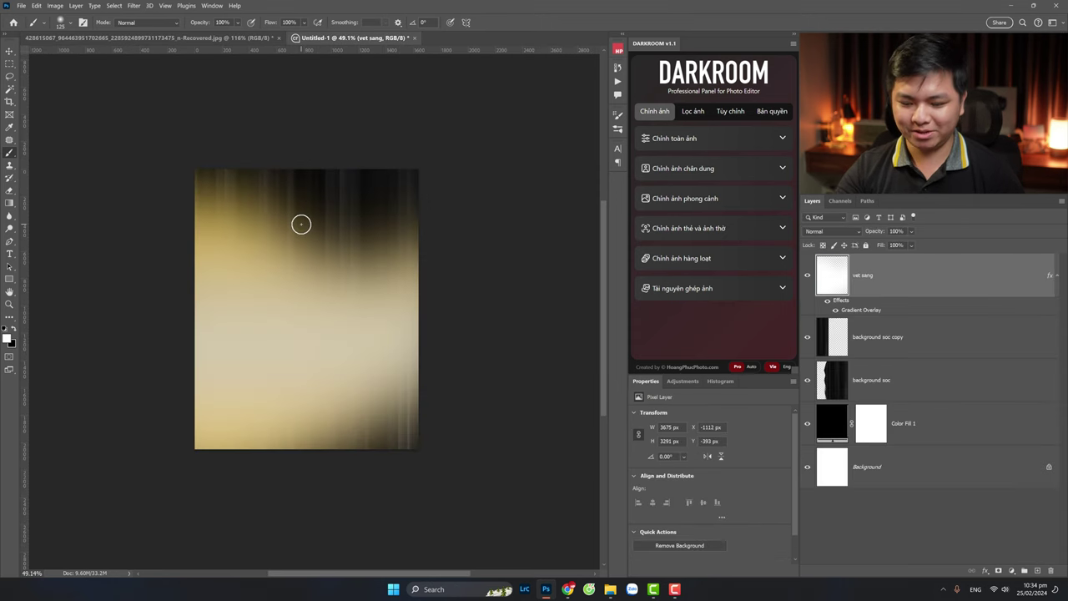
Step: Transform the gold vet sang glow to 3657 × 3233 px, slightly tilted, at lower-left centre
key("ctrl+t")
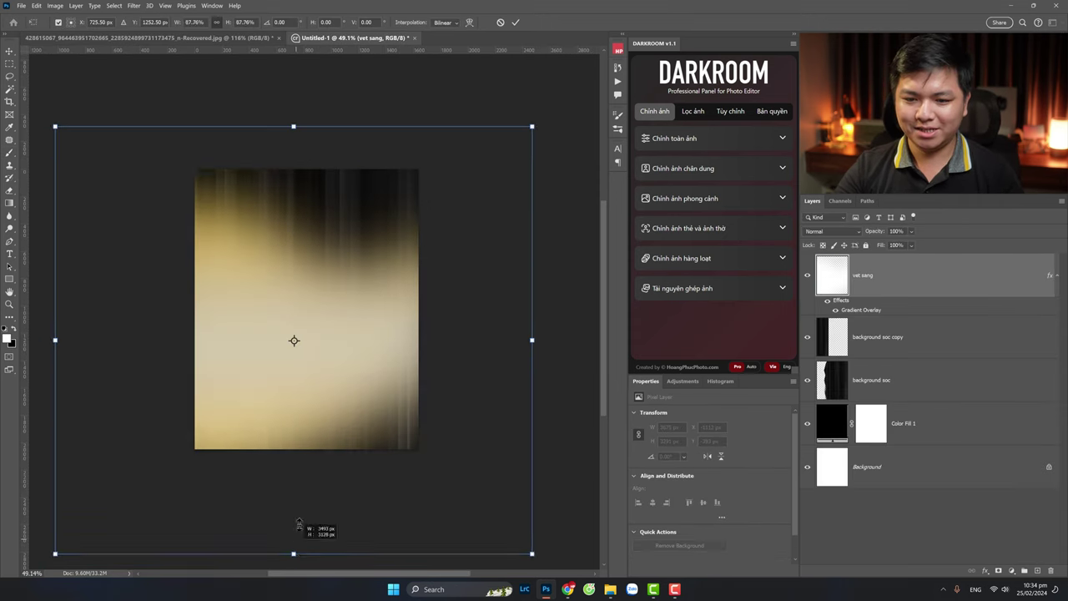
left_click_drag(294, 565, 294, 535)
mouse_move(356, 360)
left_mouse_down()
mouse_move(353, 332)
mouse_move(396, 351)
mouse_move(371, 354)
mouse_move(377, 309)
left_mouse_up()
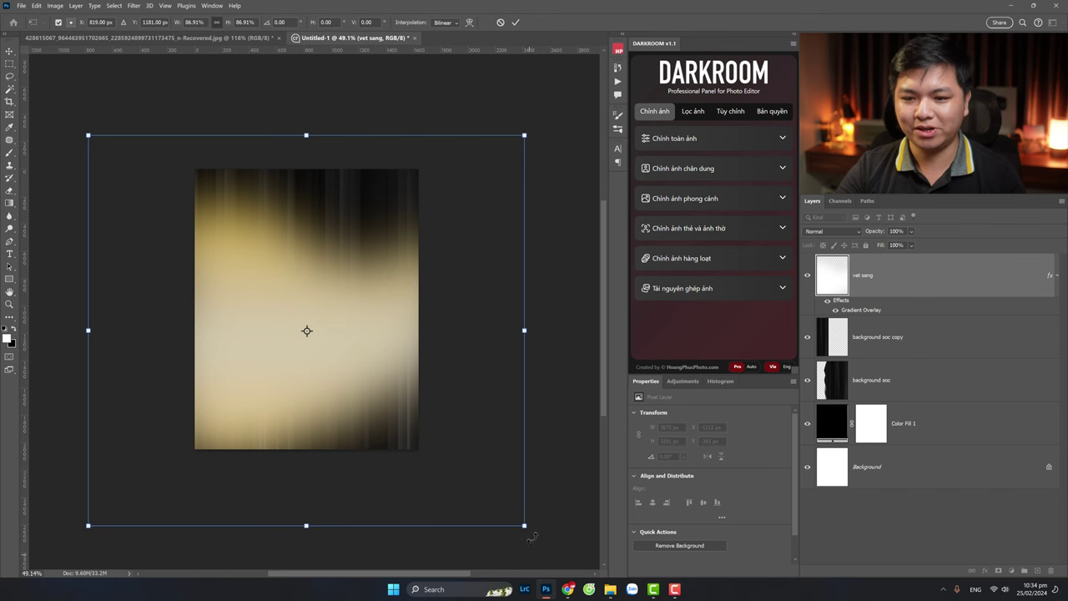
left_click_drag(519, 523, 568, 565)
left_click_drag(486, 406, 473, 384)
left_click_drag(550, 129, 534, 136)
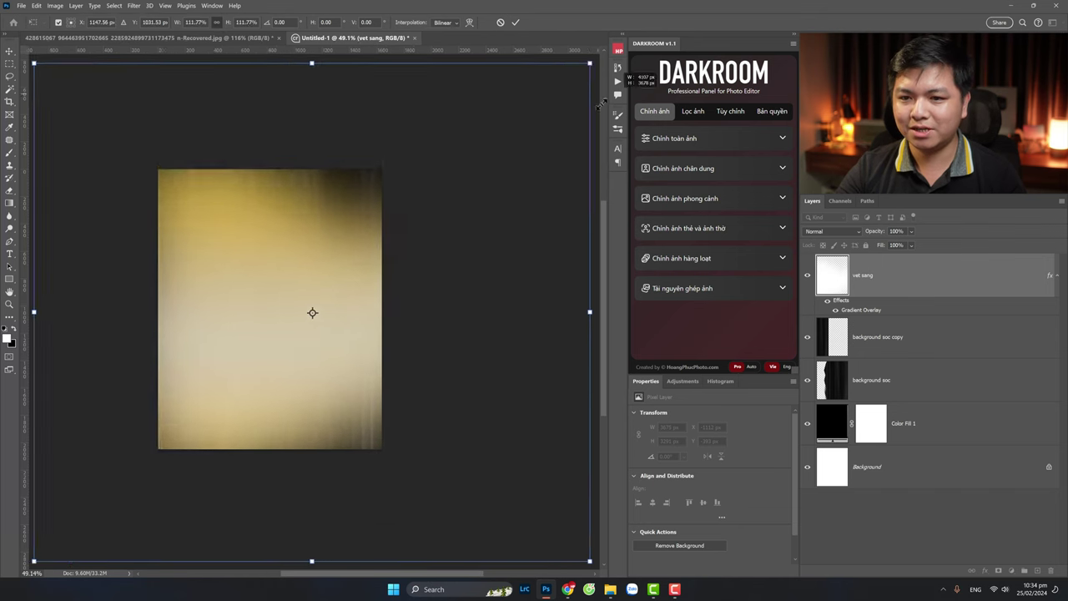
mouse_move(462, 257)
left_mouse_down()
mouse_move(464, 288)
mouse_move(464, 269)
left_mouse_up()
left_click_drag(556, 282, 562, 334)
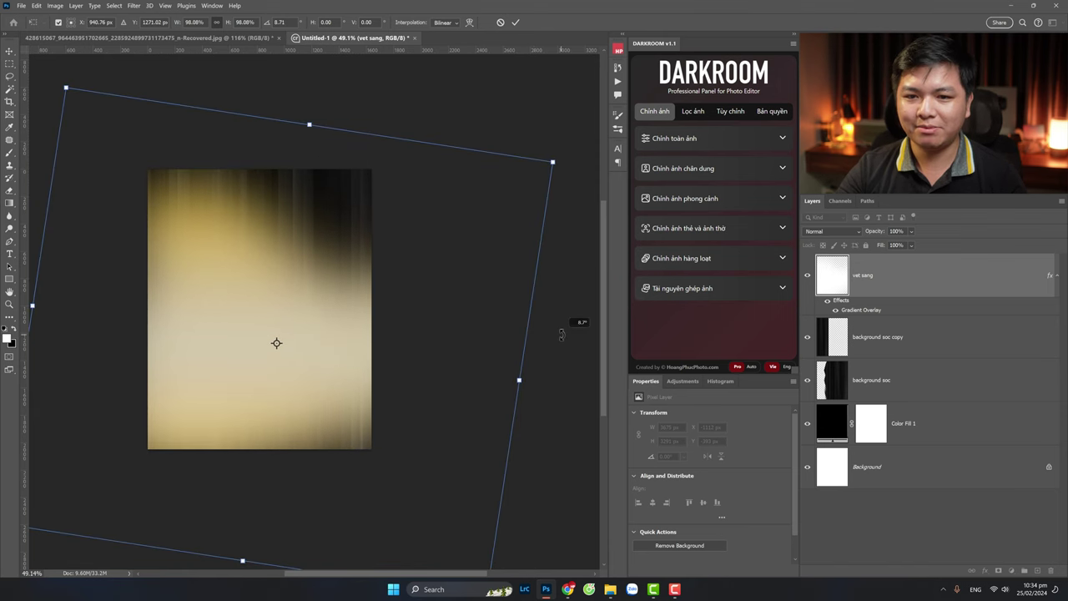
left_click_drag(448, 319, 425, 334)
left_click_drag(565, 373, 574, 361)
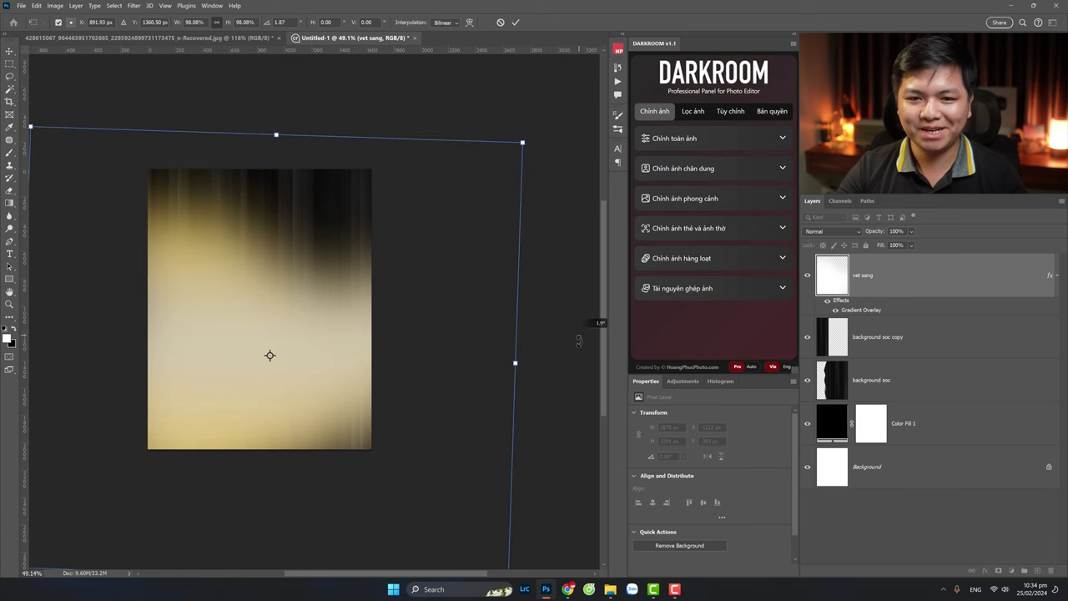
left_click_drag(276, 317, 278, 305)
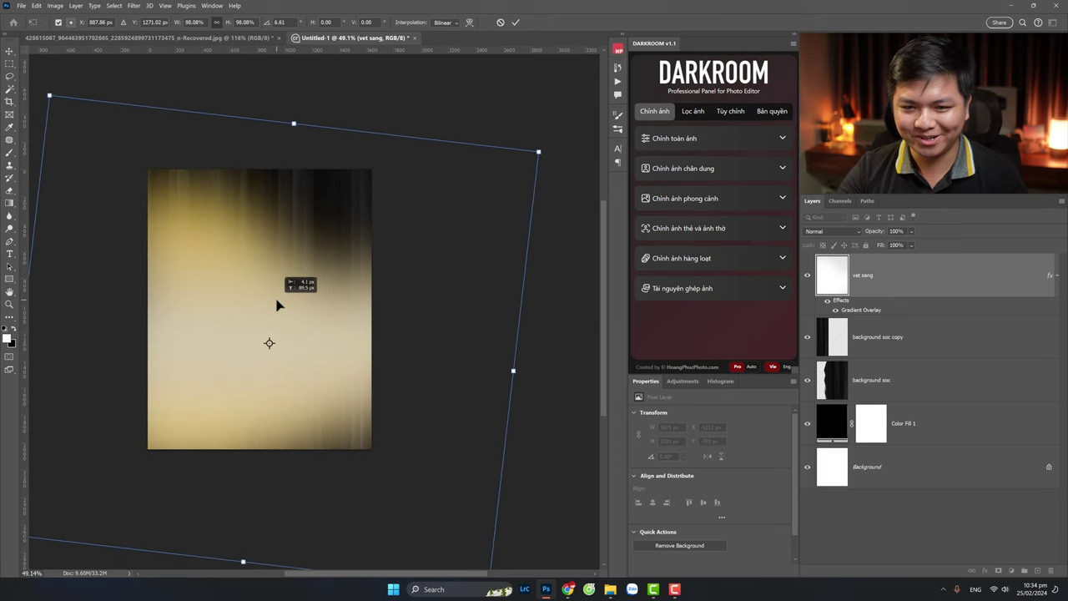
key("Return")
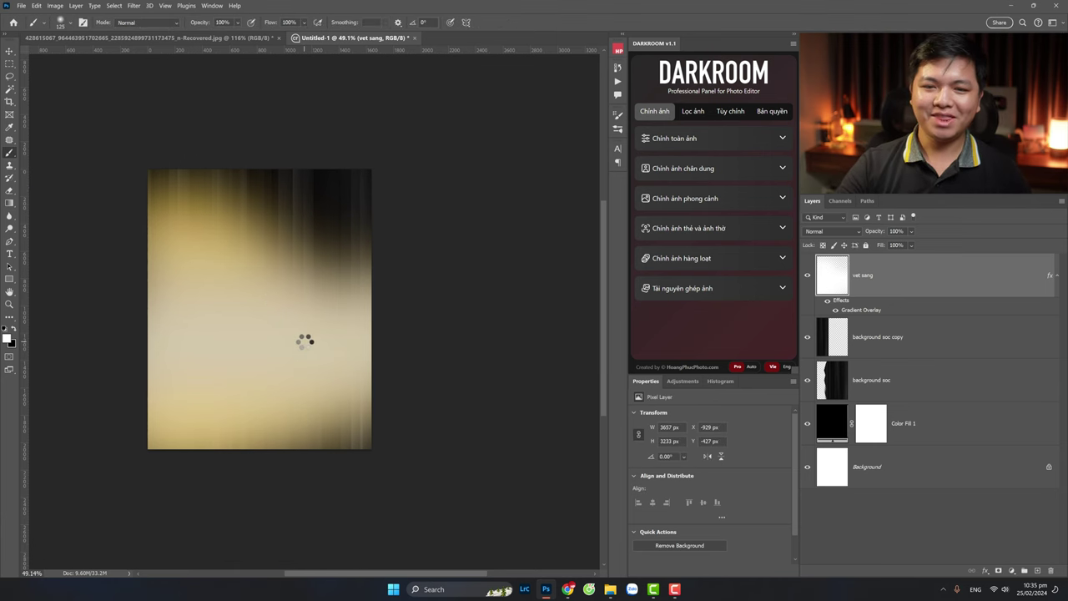
Step: Return to Untitled-1 and bring the stock photo folder in File Explorer to the front
left_click(211, 39)
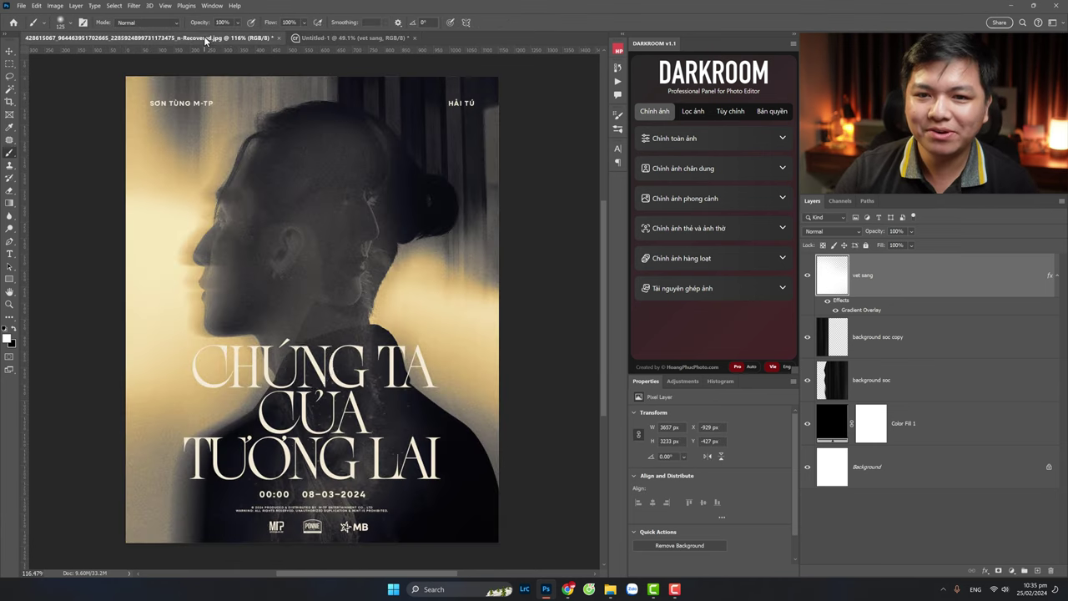
left_click(364, 37)
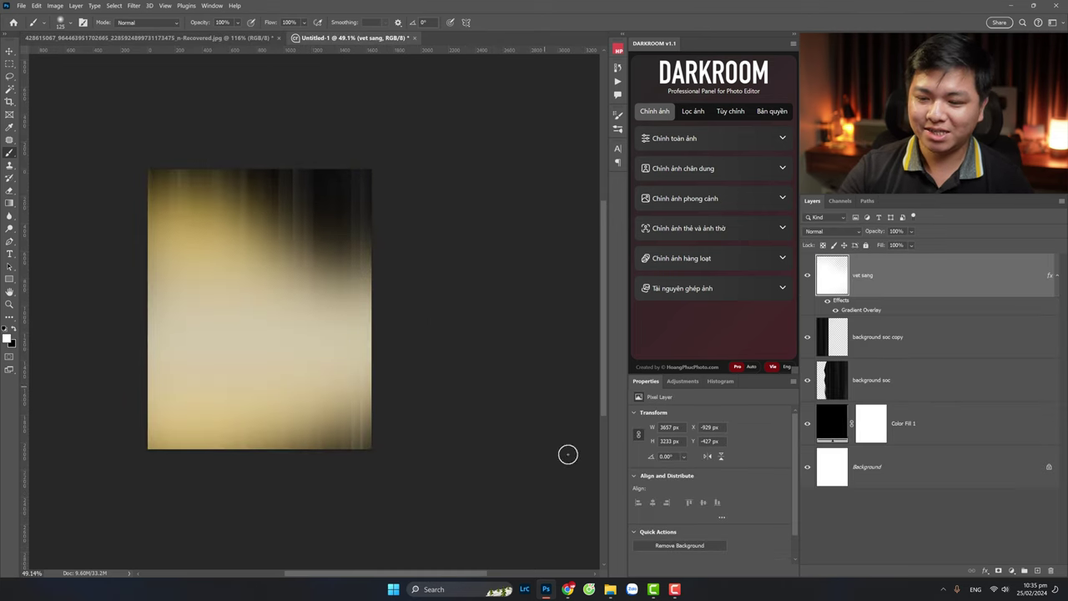
left_click(610, 590)
left_click(589, 264)
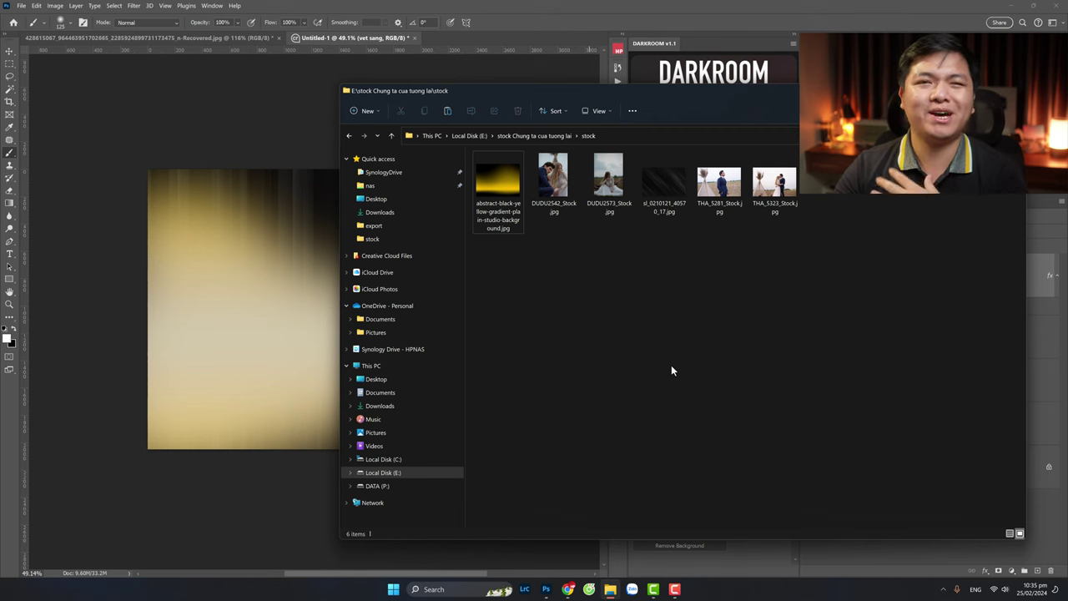
Step: Open THA_5281_Stock.jpg with Adobe Photoshop 2024
left_click(721, 189)
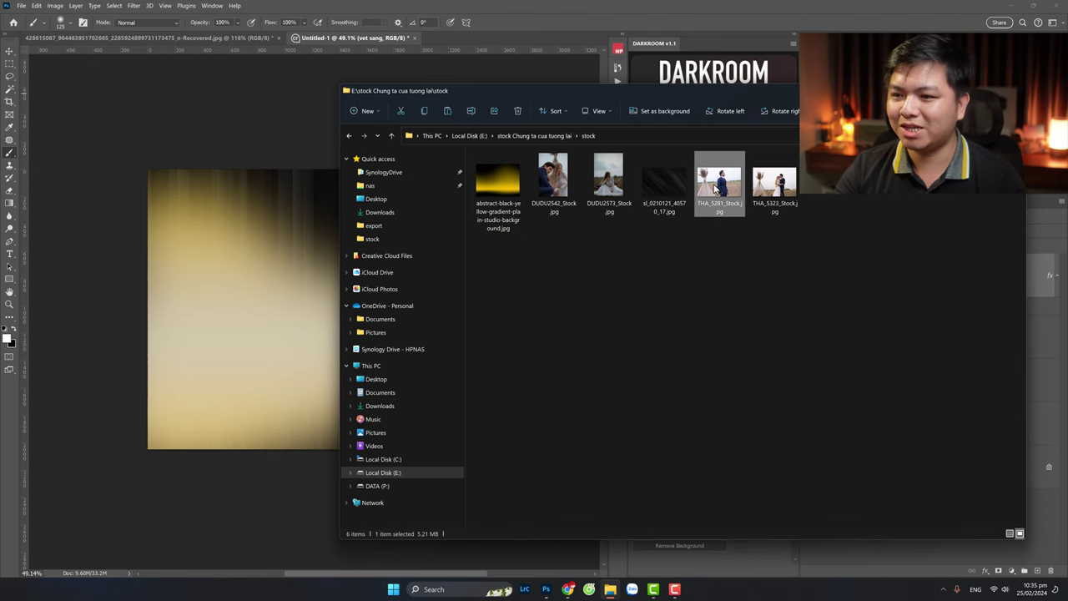
right_click(715, 190)
mouse_move(751, 310)
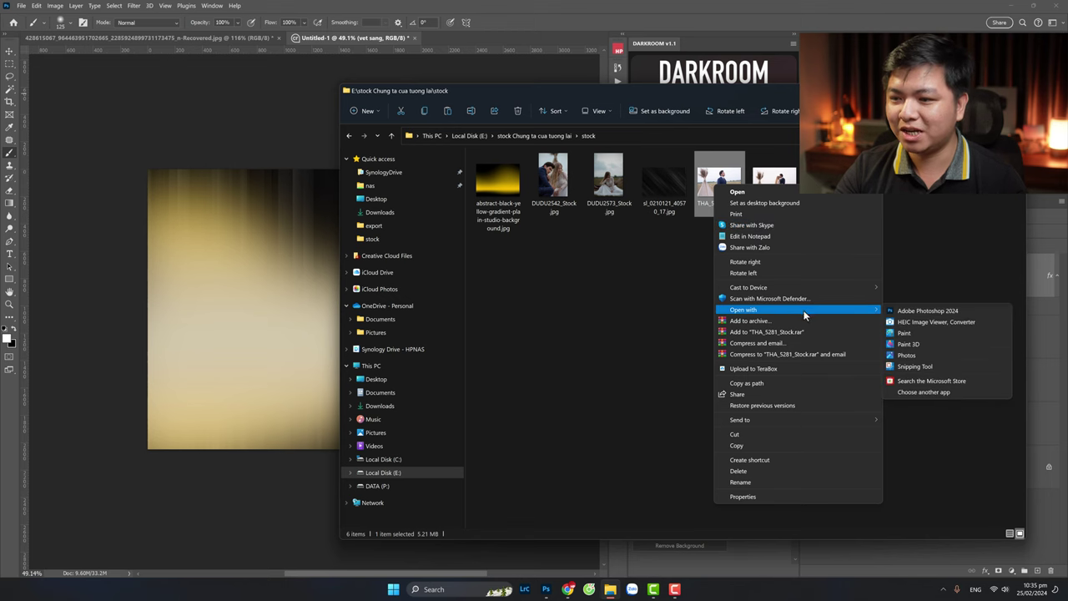
left_click(926, 310)
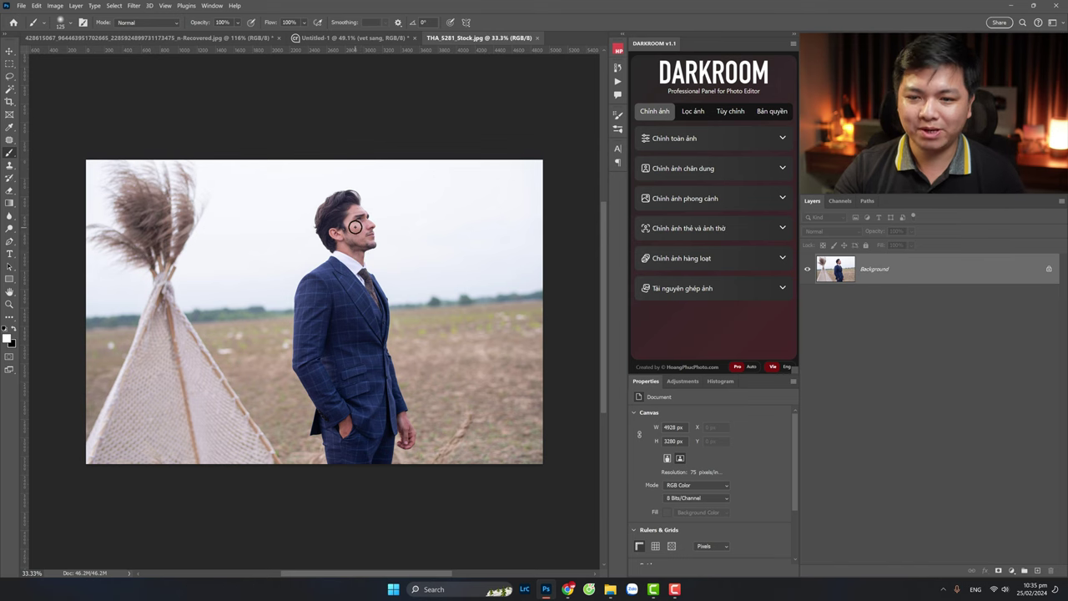
Step: Zoom in on the man, pick a larger Quick Selection brush, and deselect
key("z")
left_click(354, 223)
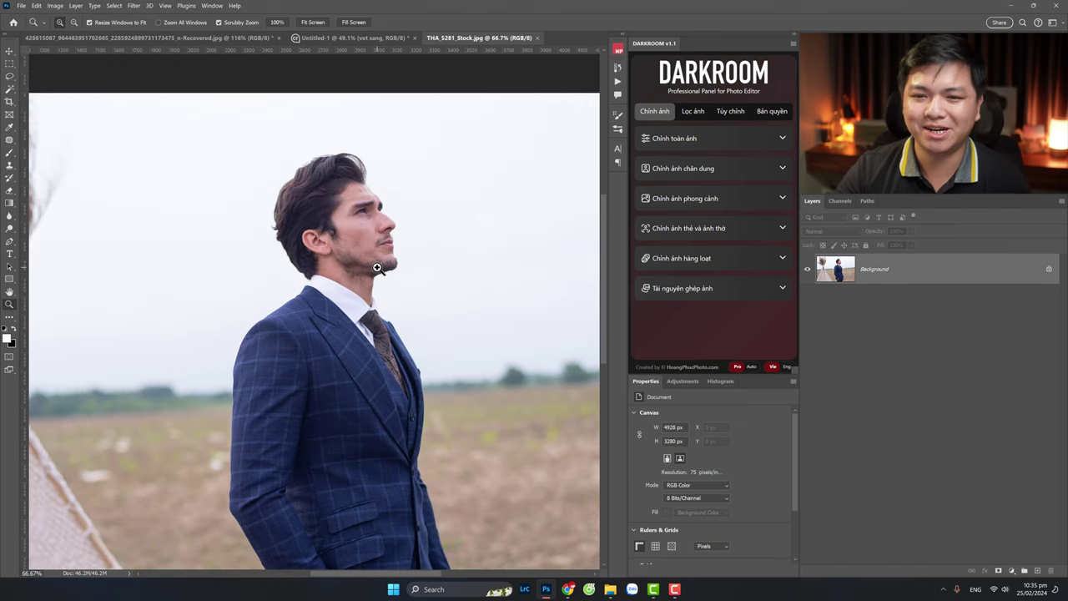
left_click(343, 307)
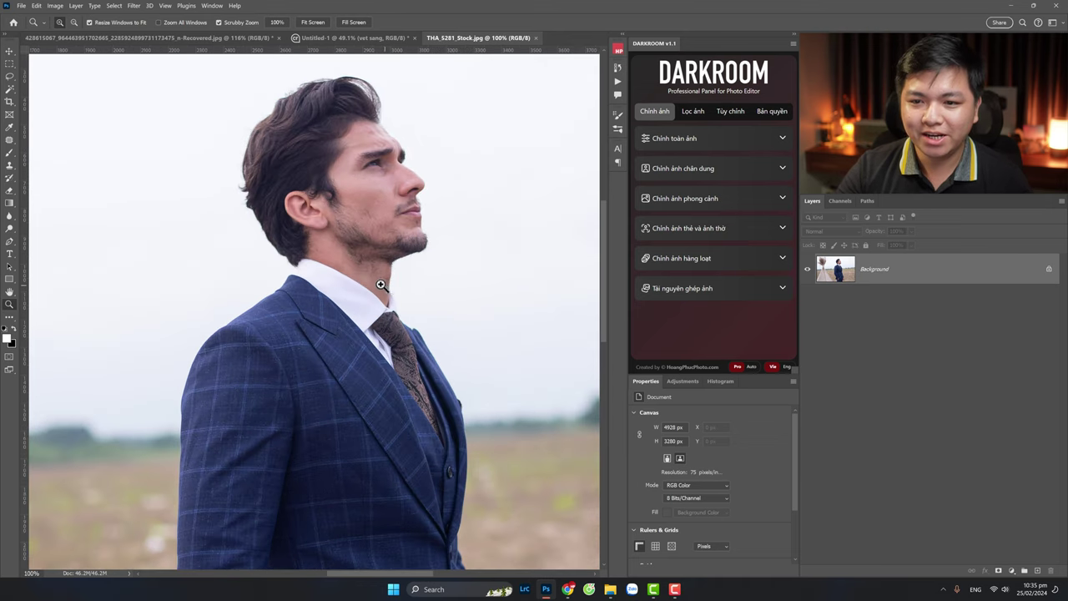
left_click_drag(381, 284, 368, 313)
left_click(9, 89)
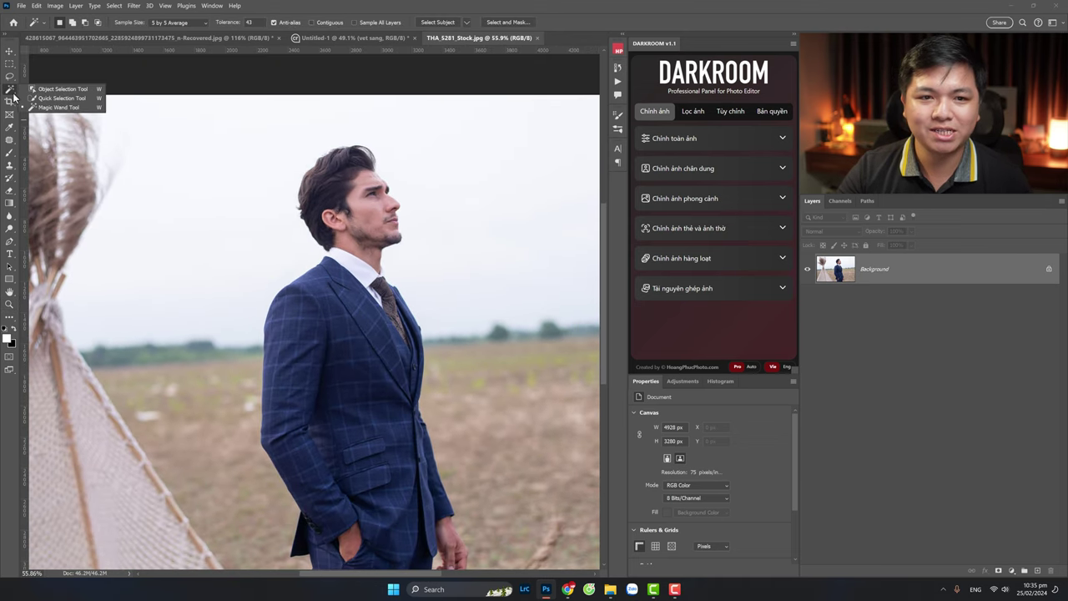
left_click(52, 99)
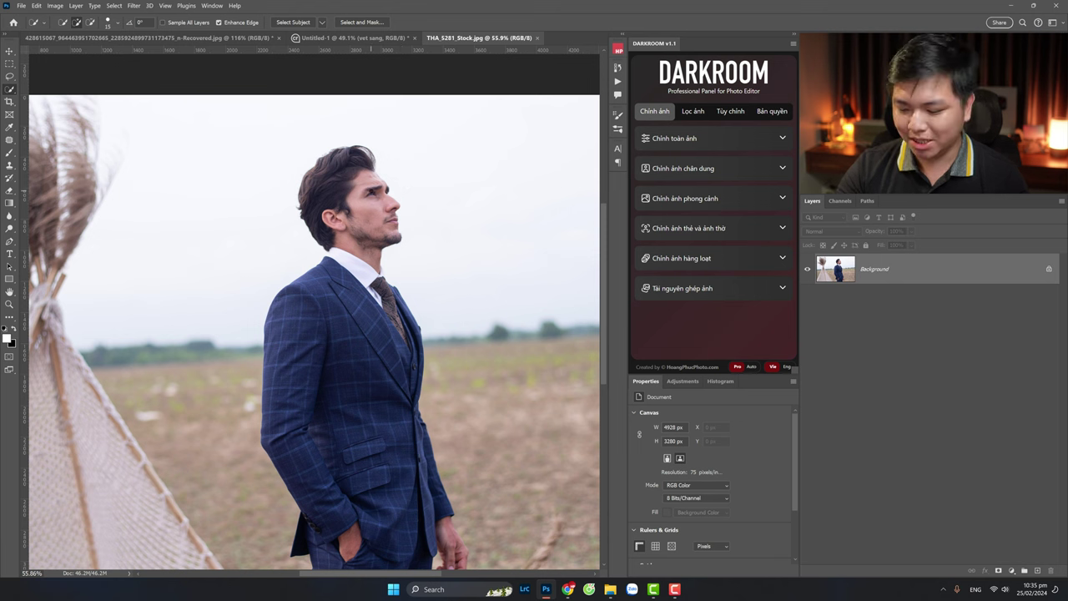
key("bracketright")
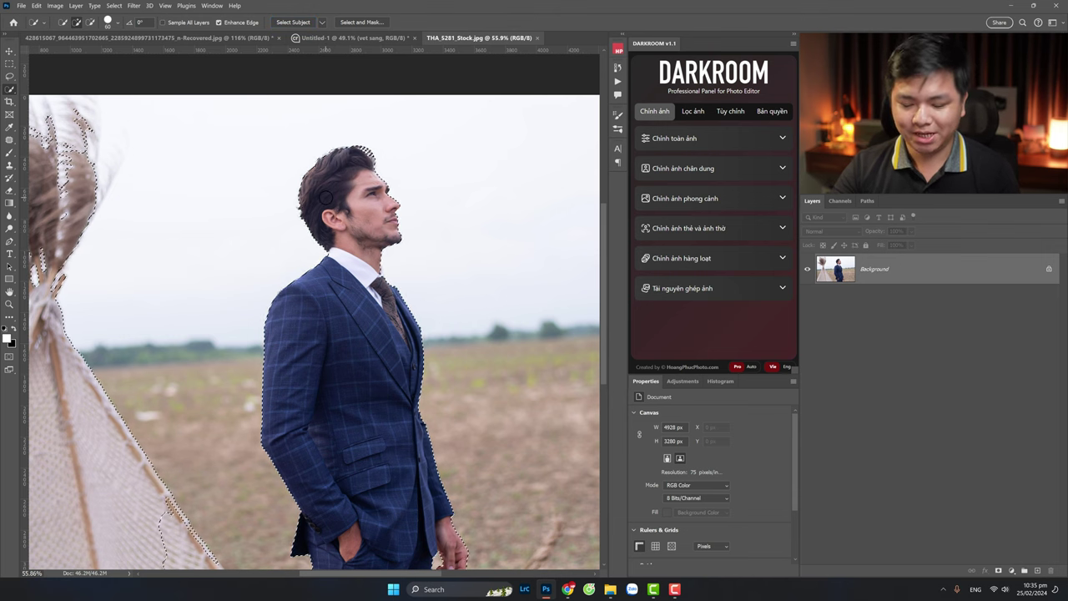
key("ctrl+d")
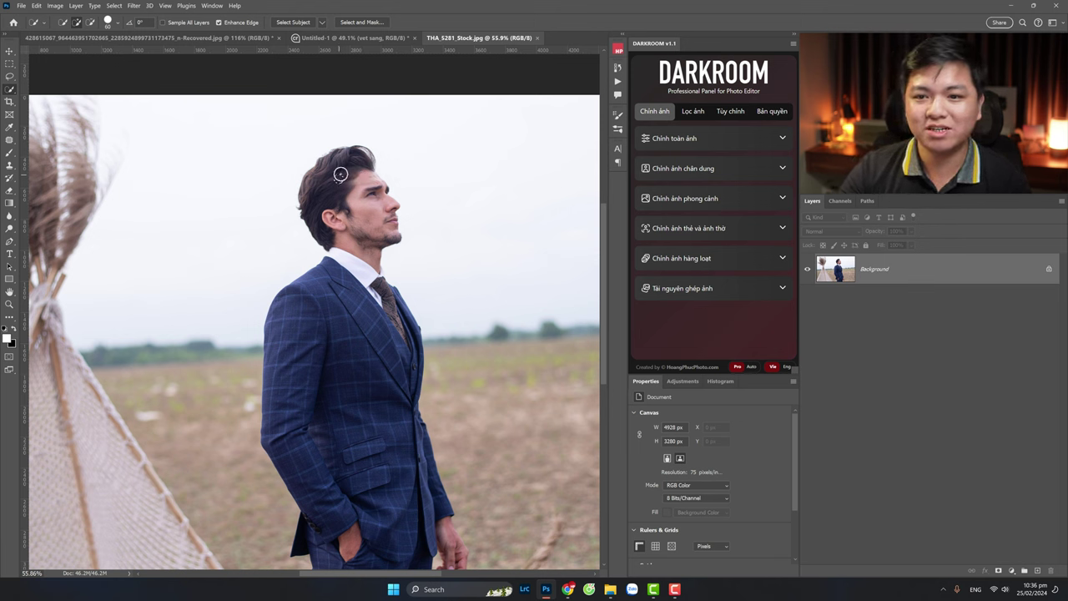
Step: Select the man's head, collar, jacket and legs, then zoom in to check the hair edge
left_click_drag(341, 175, 358, 207)
left_click_drag(371, 259, 343, 337)
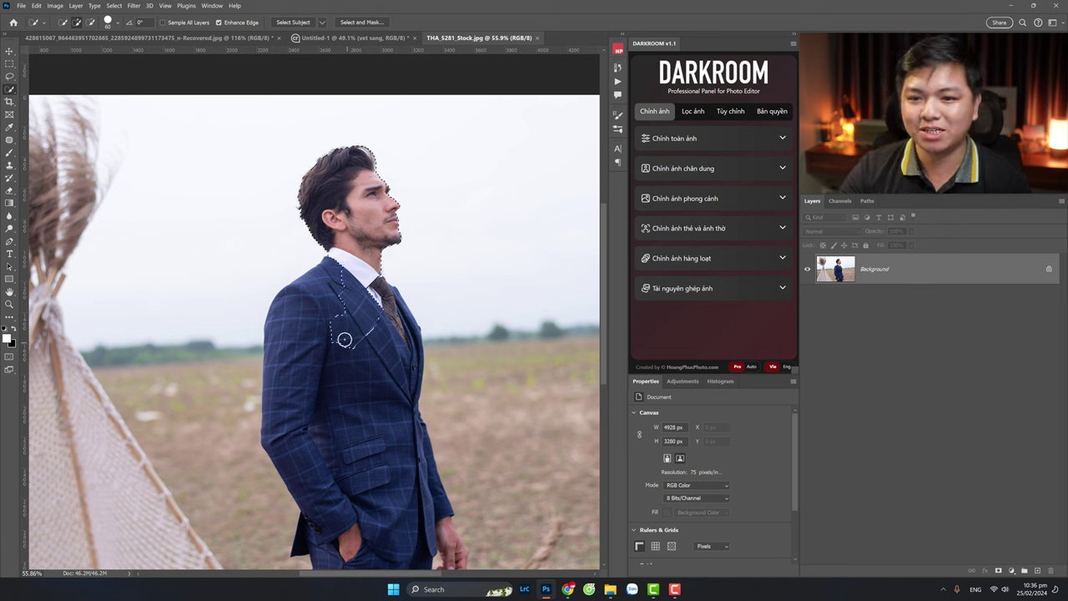
right_click(9, 90)
left_click(52, 98)
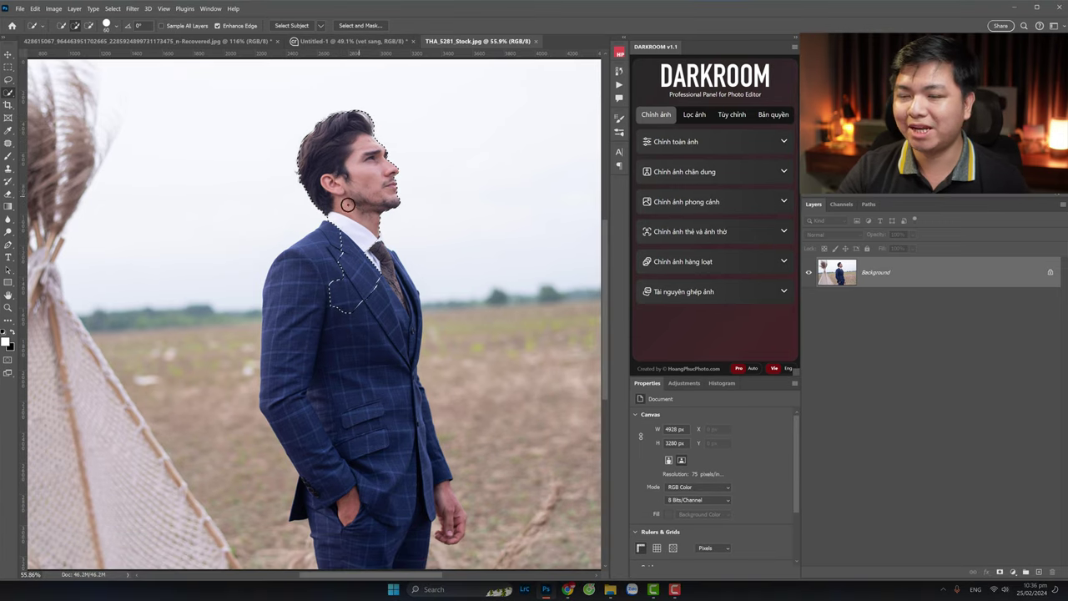
left_click_drag(329, 238, 334, 240)
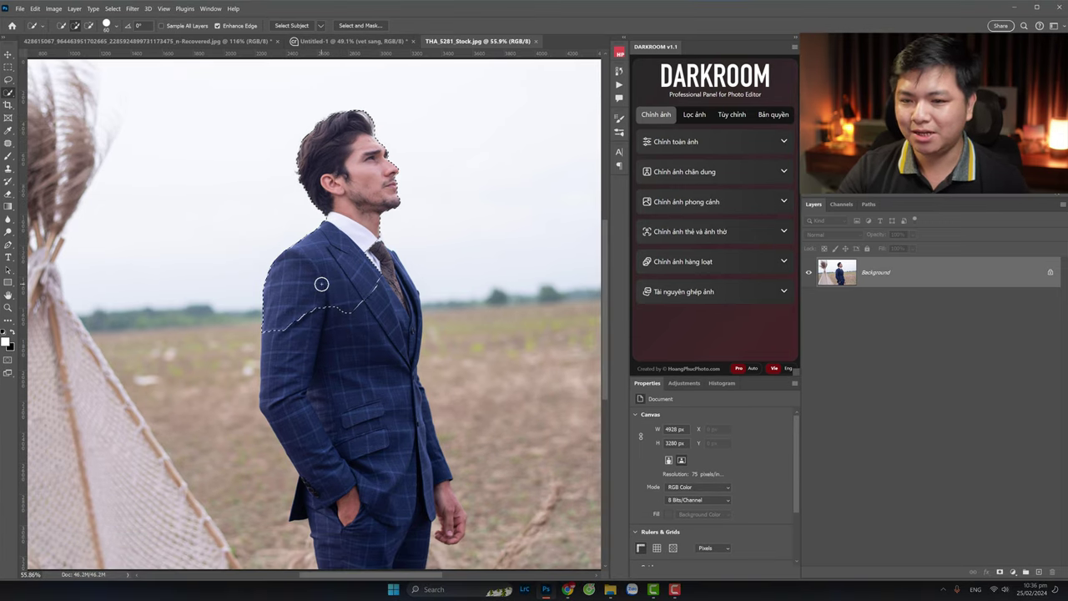
left_click_drag(321, 277, 347, 321)
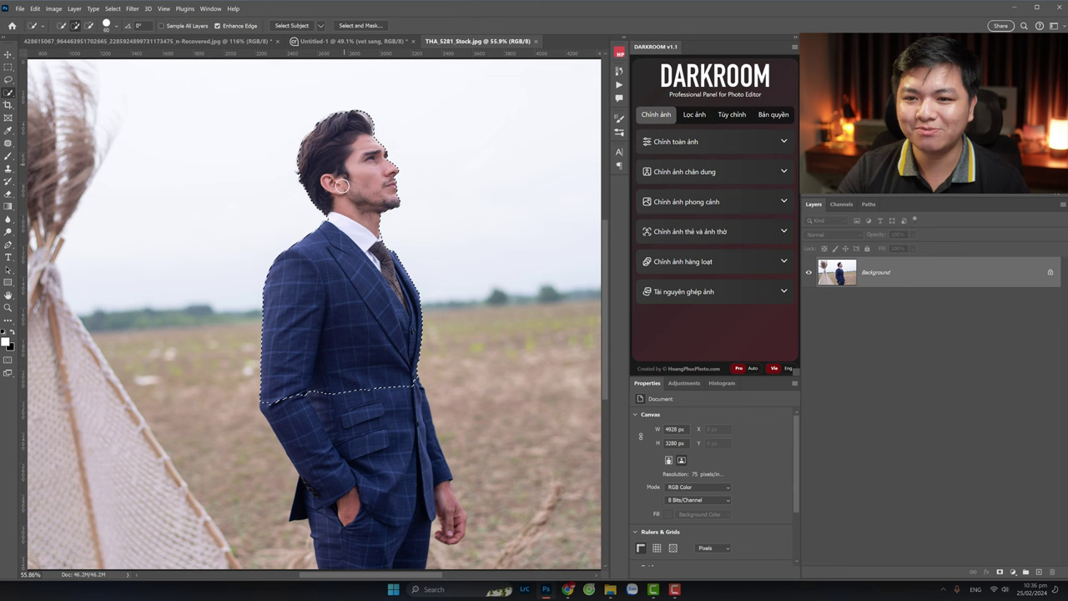
left_click_drag(365, 388, 373, 437)
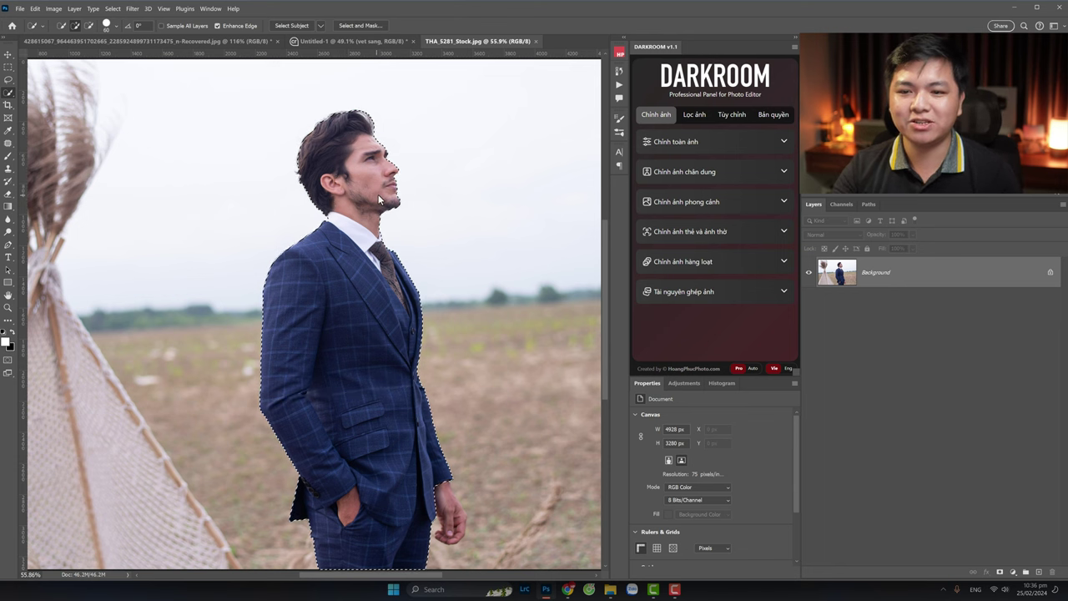
key("z")
left_click_drag(382, 164, 412, 150)
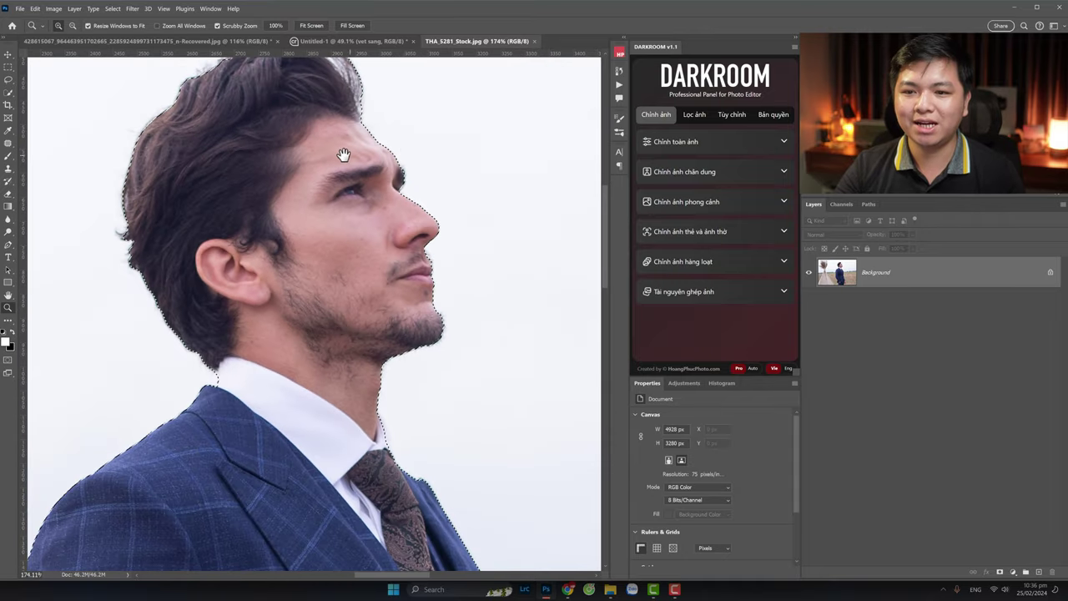
left_click_drag(348, 157, 349, 210)
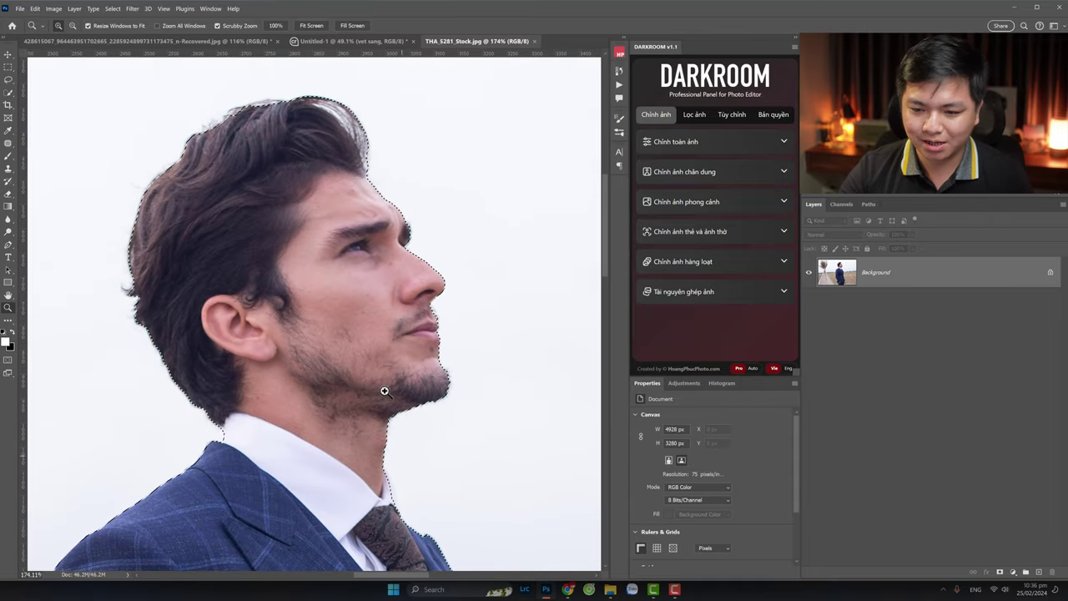
key("w")
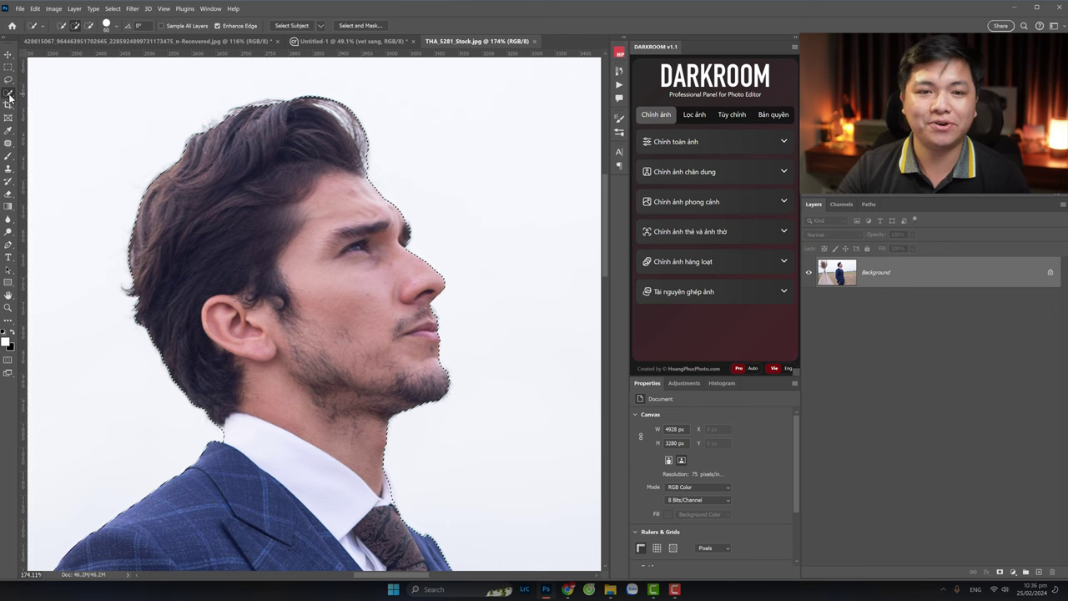
Step: In Select and Mask, paint the enlarged Refine Edge Brush along the hair top and jaw
left_click(359, 26)
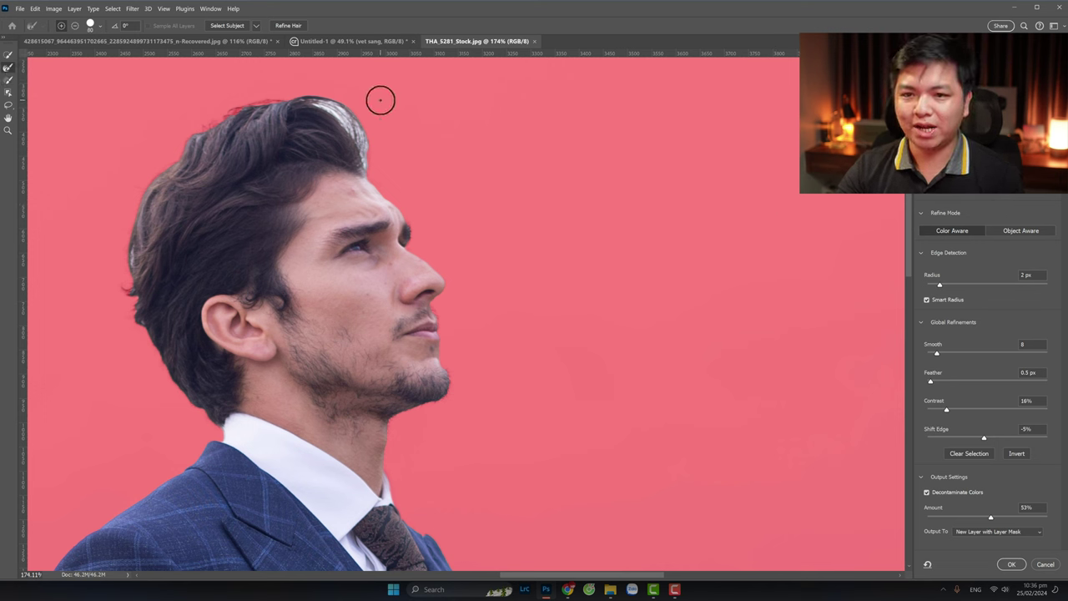
key("bracketright")
key("bracketright")
key("bracketright")
mouse_move(309, 91)
left_mouse_down()
mouse_move(346, 108)
mouse_move(376, 158)
mouse_move(382, 131)
mouse_move(326, 91)
mouse_move(232, 102)
mouse_move(155, 155)
mouse_move(116, 232)
mouse_move(115, 293)
mouse_move(196, 429)
mouse_move(149, 412)
left_mouse_up()
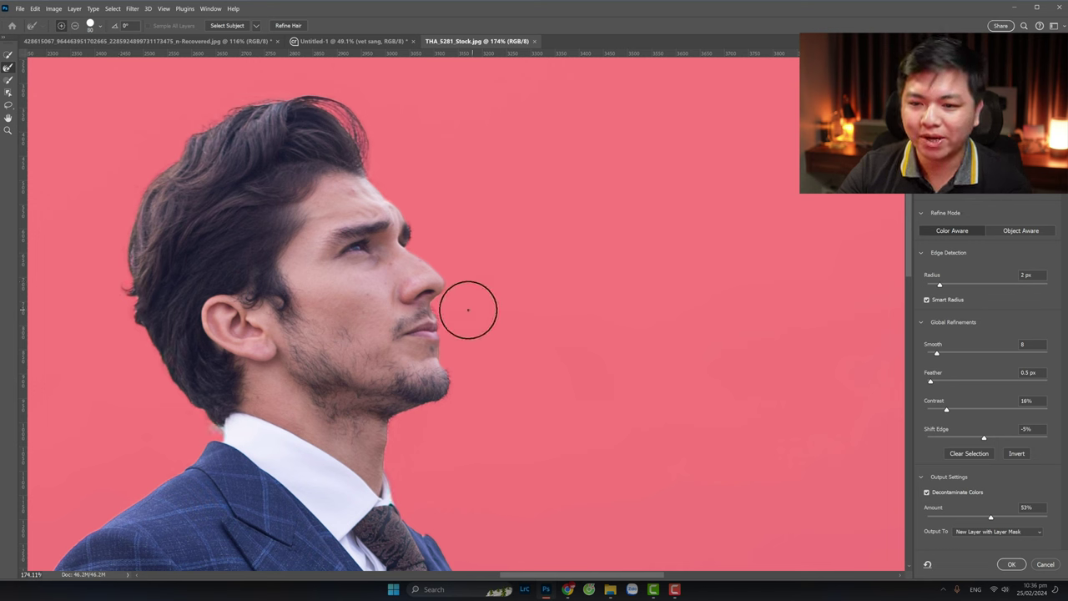
mouse_move(454, 305)
left_mouse_down()
mouse_move(470, 358)
mouse_move(453, 400)
mouse_move(429, 413)
left_mouse_up()
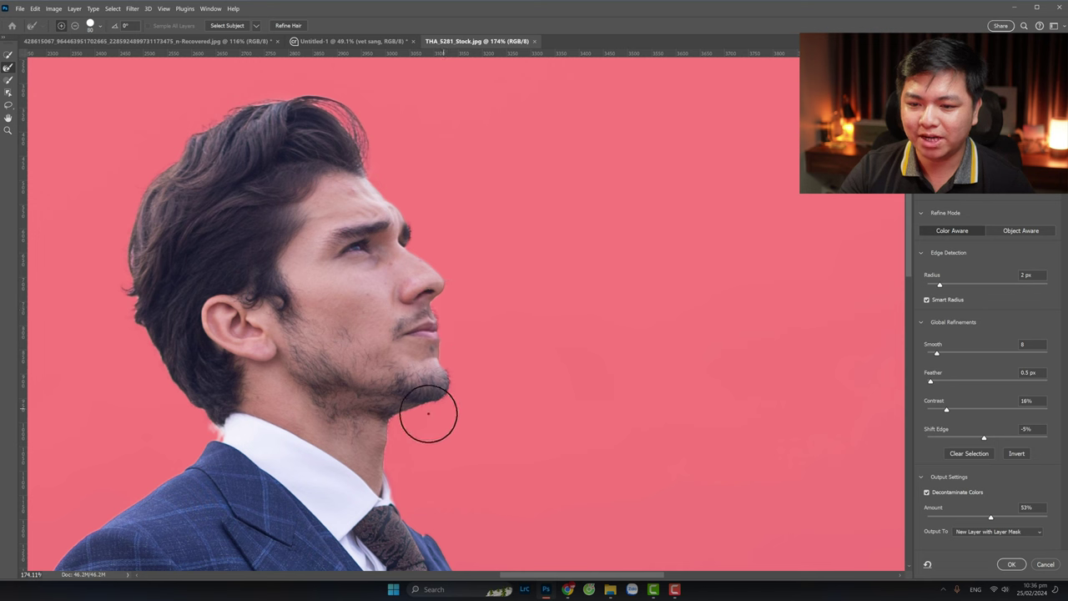
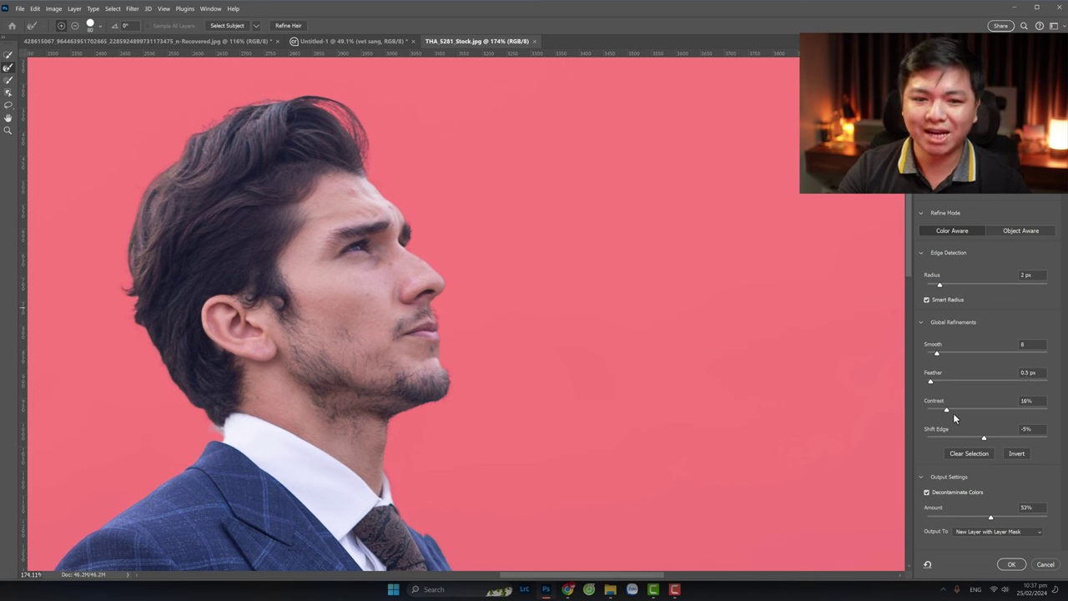
Step: Refine the cut-out edge along the man's collar with a smaller brush
left_click(8, 80)
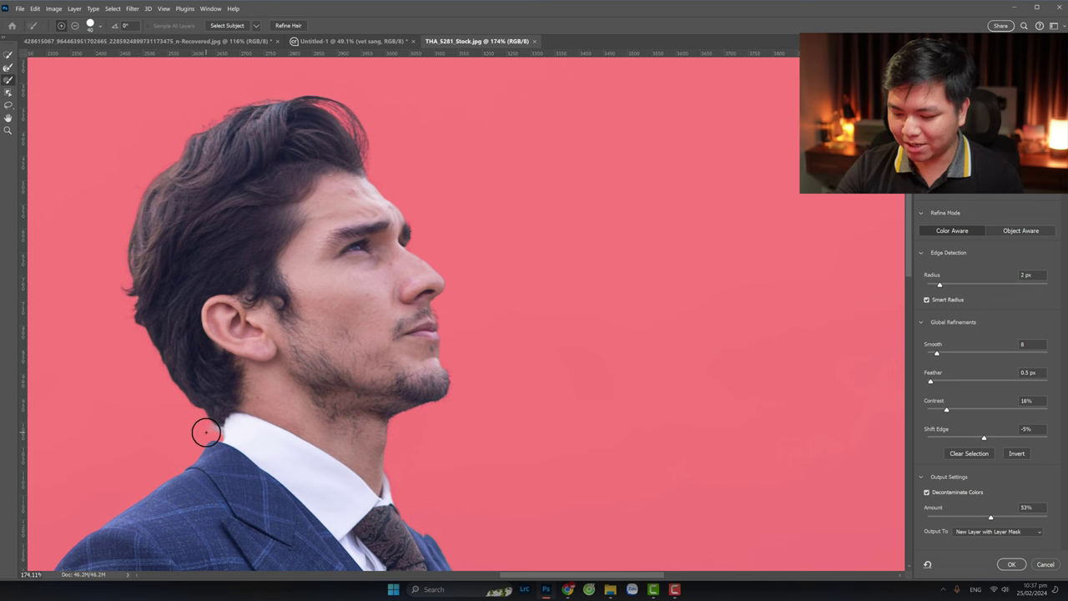
left_click_drag(207, 432, 221, 430)
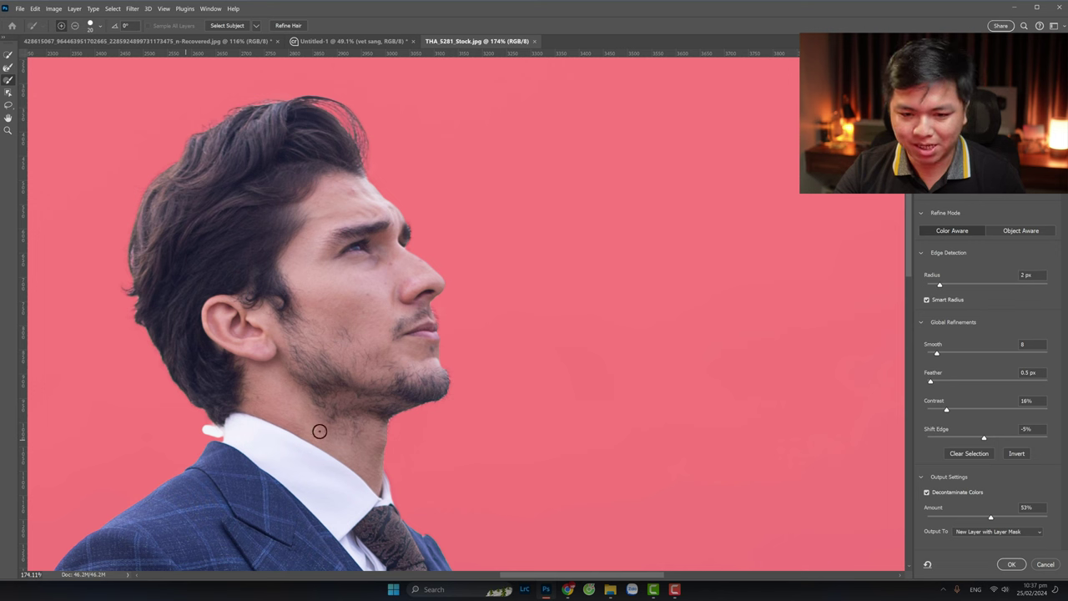
left_click_drag(194, 422, 205, 432)
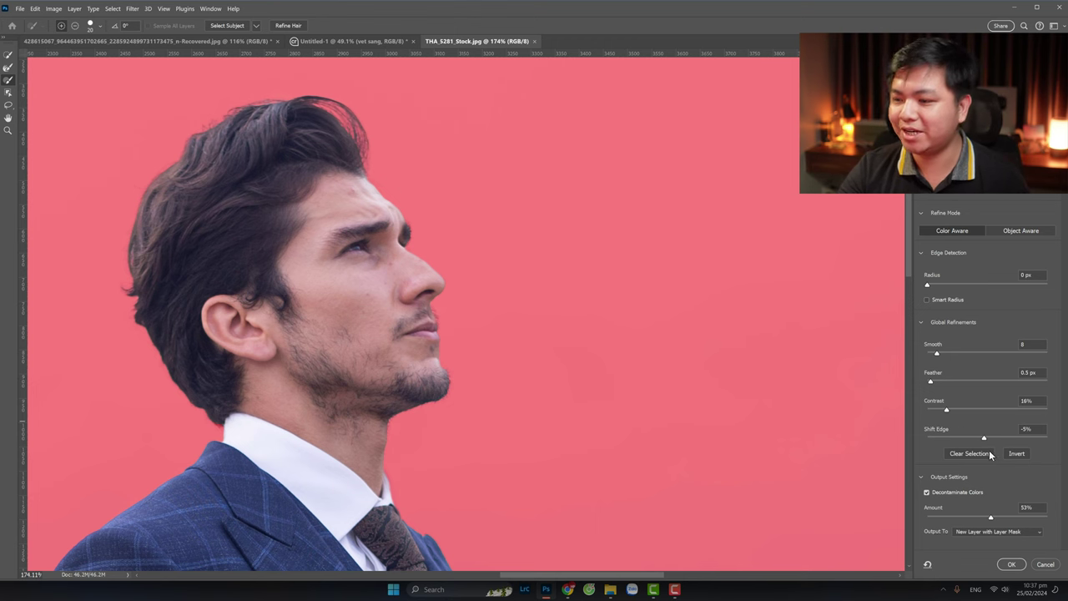
key("ctrl+minus")
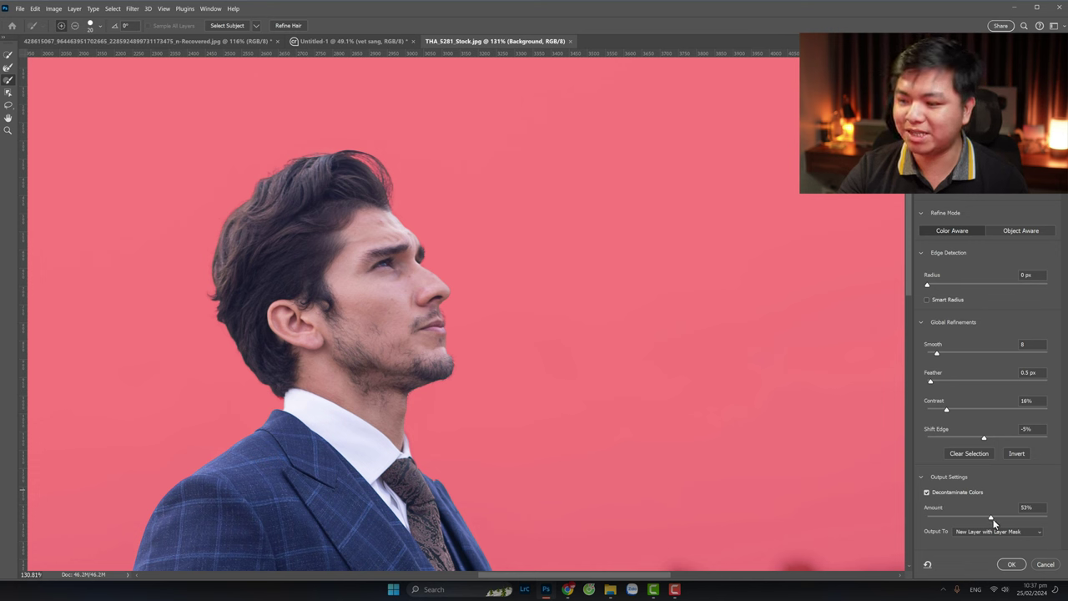
Step: Set edge Radius to 0 px, Decontaminate Colors to 63%, and output to New Layer
left_click_drag(992, 517, 938, 523)
left_click_drag(378, 160, 388, 209)
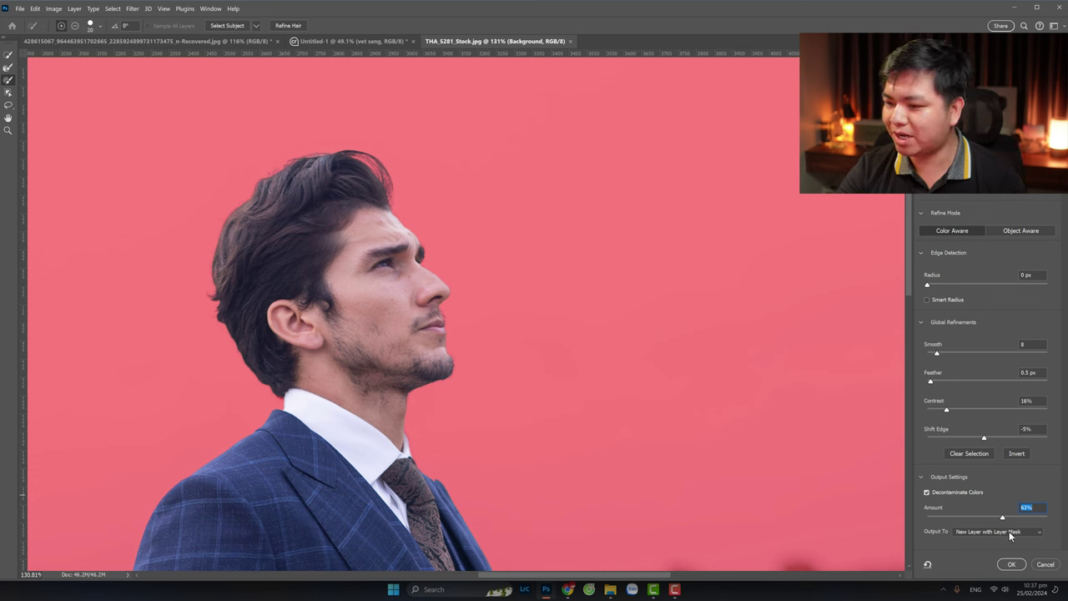
left_click(1010, 532)
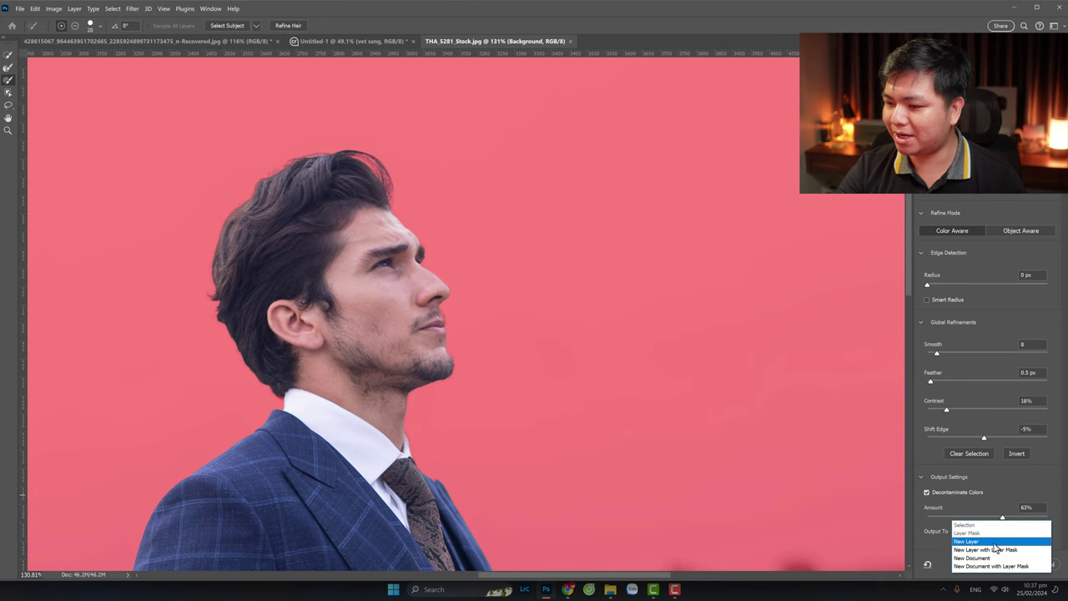
left_click(995, 547)
Step: Apply the refinement as a new layer and hide the original Background layer
left_click(1016, 566)
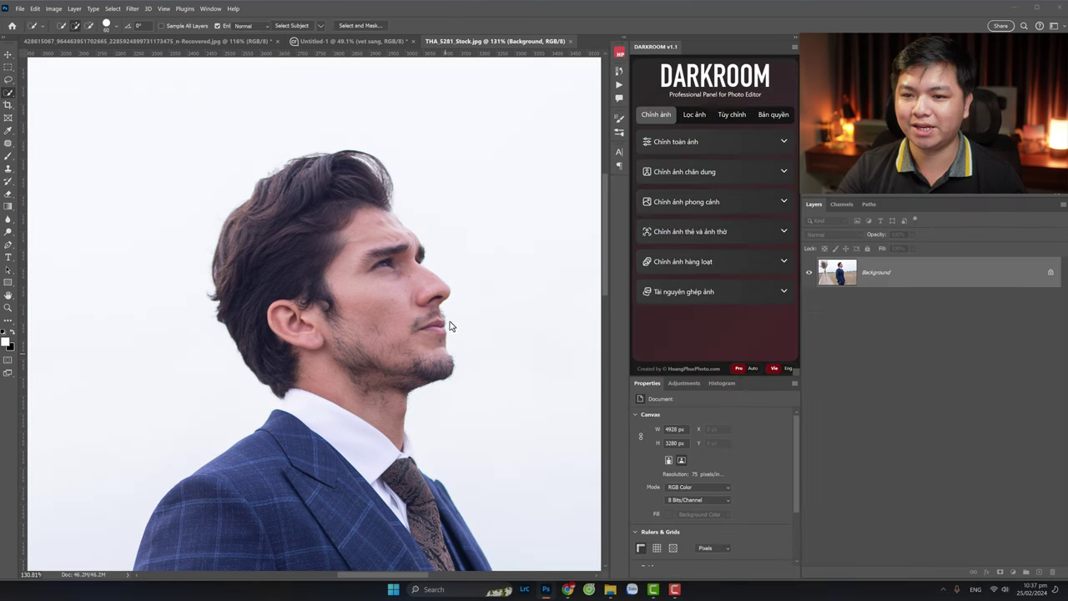
left_click(808, 302)
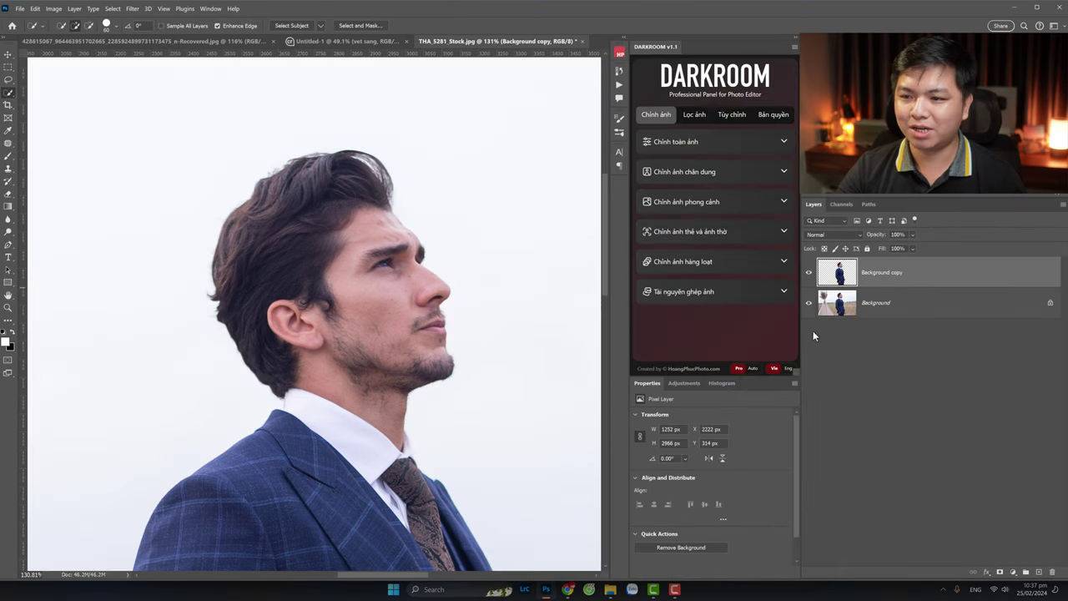
left_click(808, 302)
key("z")
left_click_drag(350, 286, 301, 294)
Step: Drag the cut-out man into the Untitled-1 poster and position him lower
left_click(7, 54)
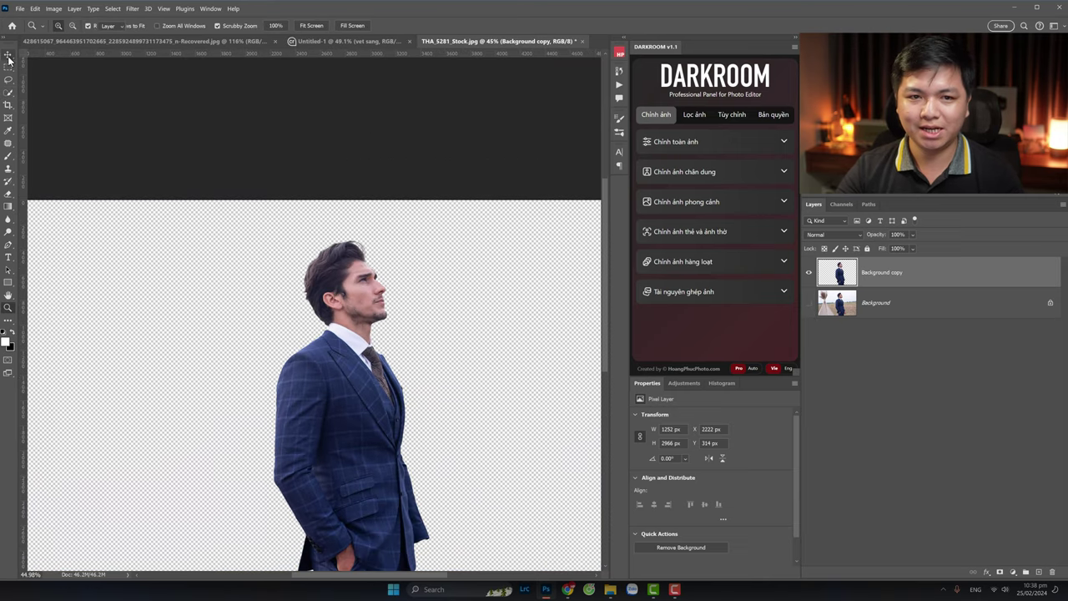
left_click_drag(374, 335, 369, 324)
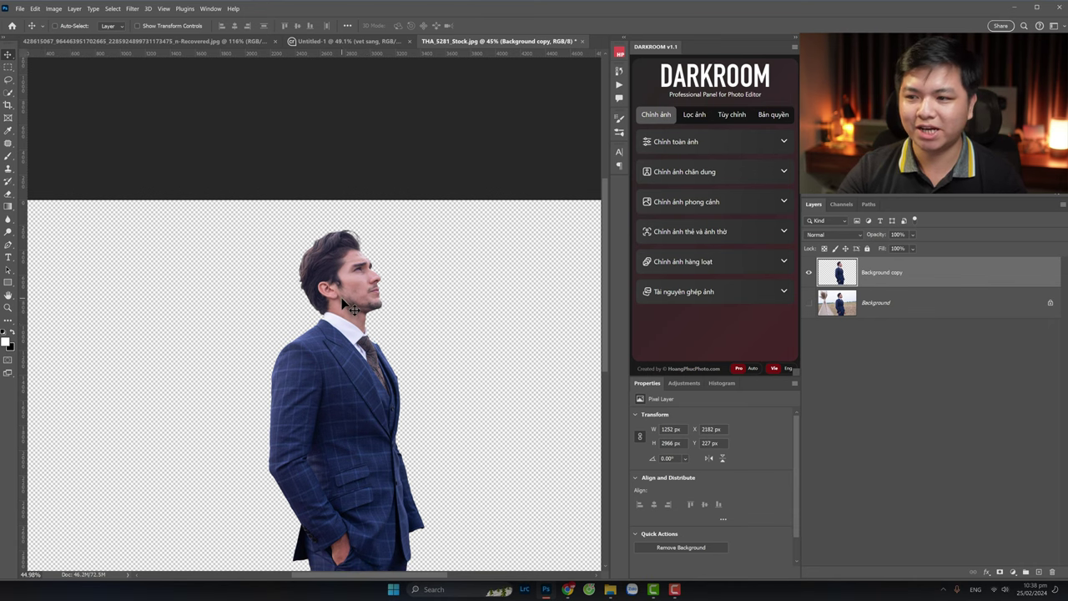
left_click_drag(346, 282, 350, 47)
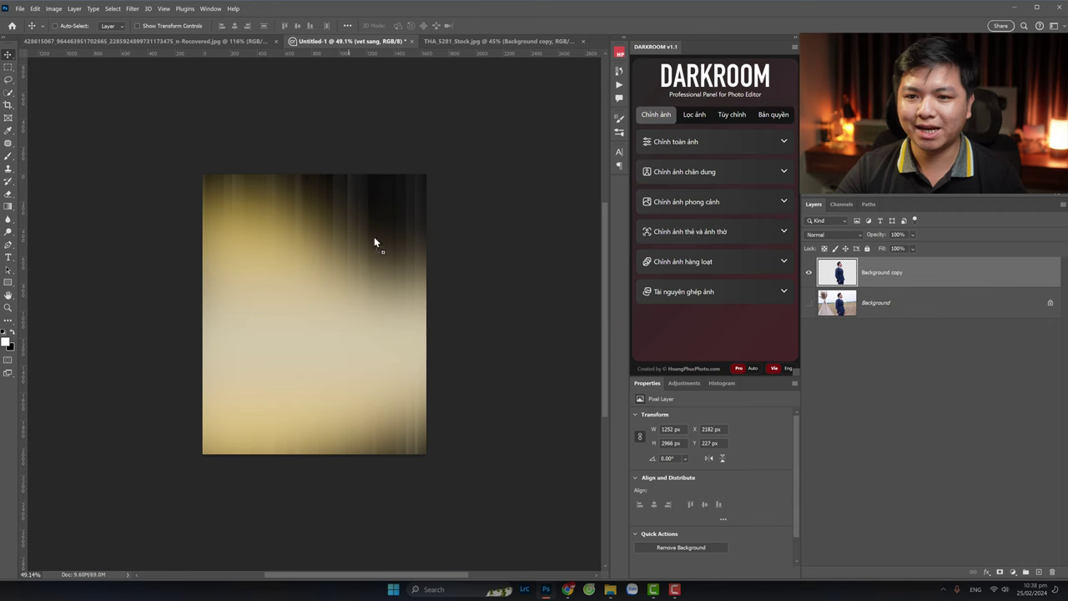
left_click_drag(374, 242, 246, 303)
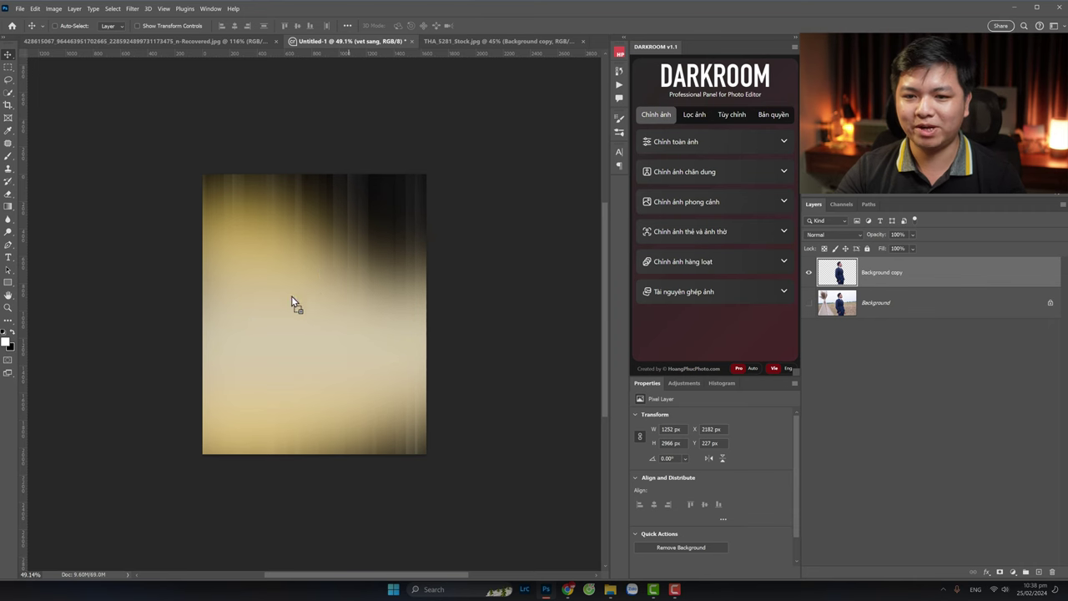
left_click_drag(318, 293, 318, 293)
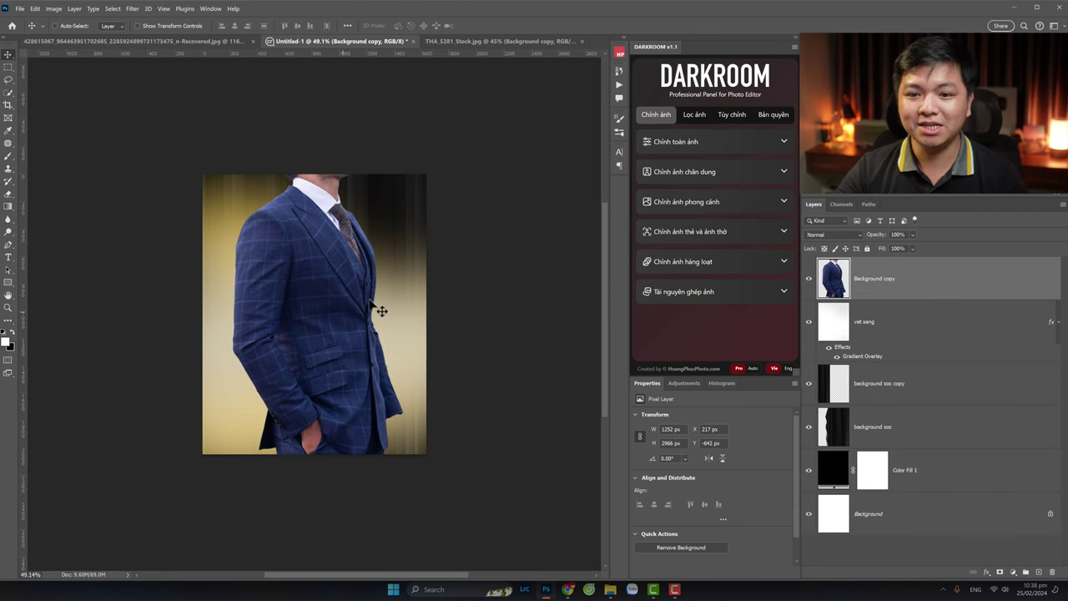
mouse_move(381, 310)
left_mouse_down()
mouse_move(337, 353)
mouse_move(349, 338)
left_mouse_up()
Step: Check the reference poster, then flip the man horizontally so he faces left
key("ctrl+t")
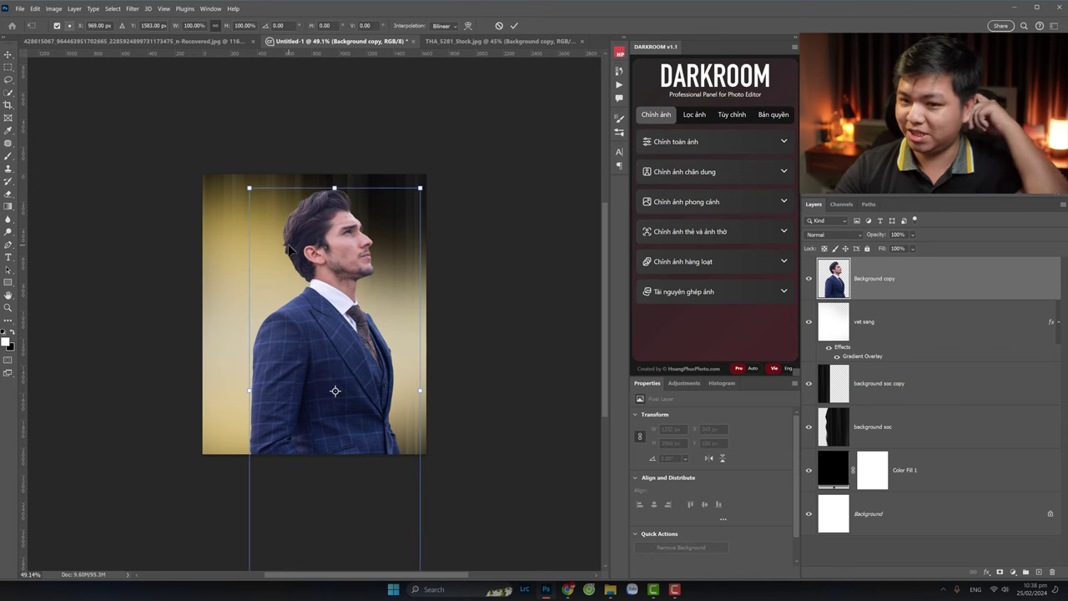
left_click(142, 41)
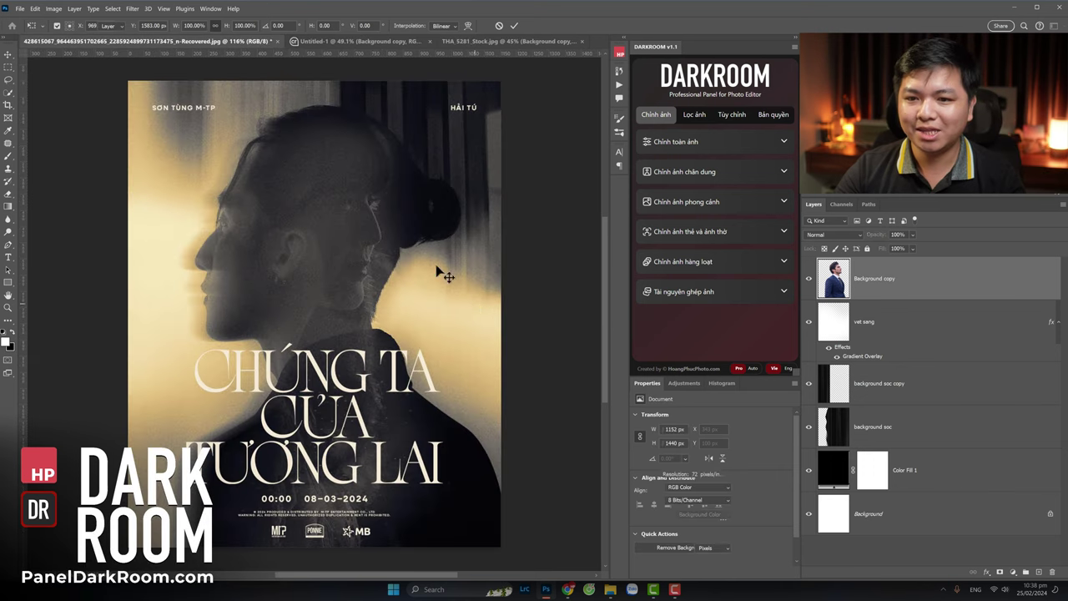
left_click(395, 39)
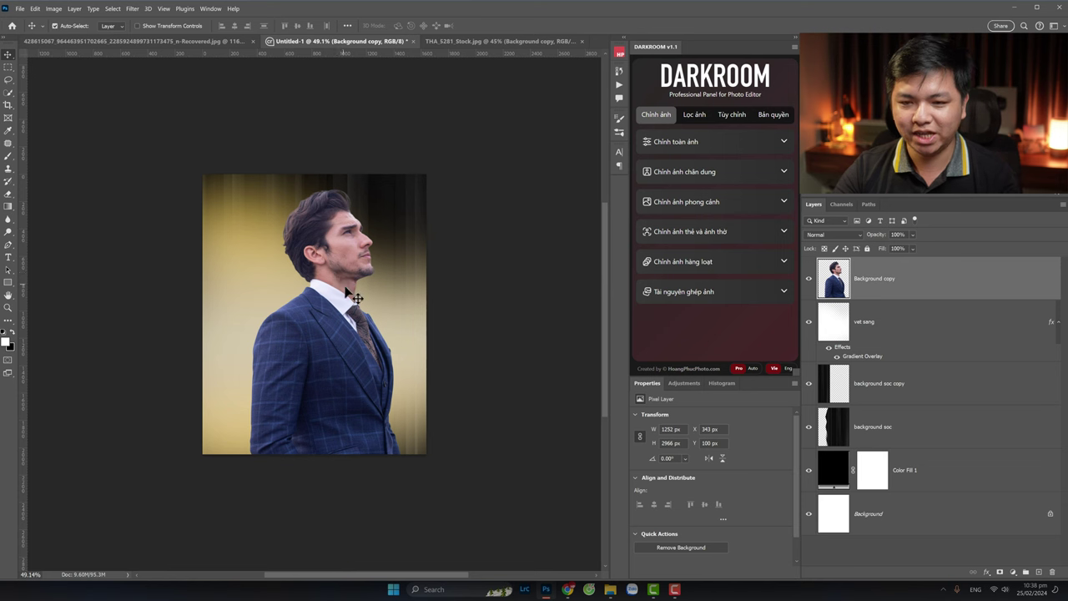
key("ctrl+t")
right_click(312, 283)
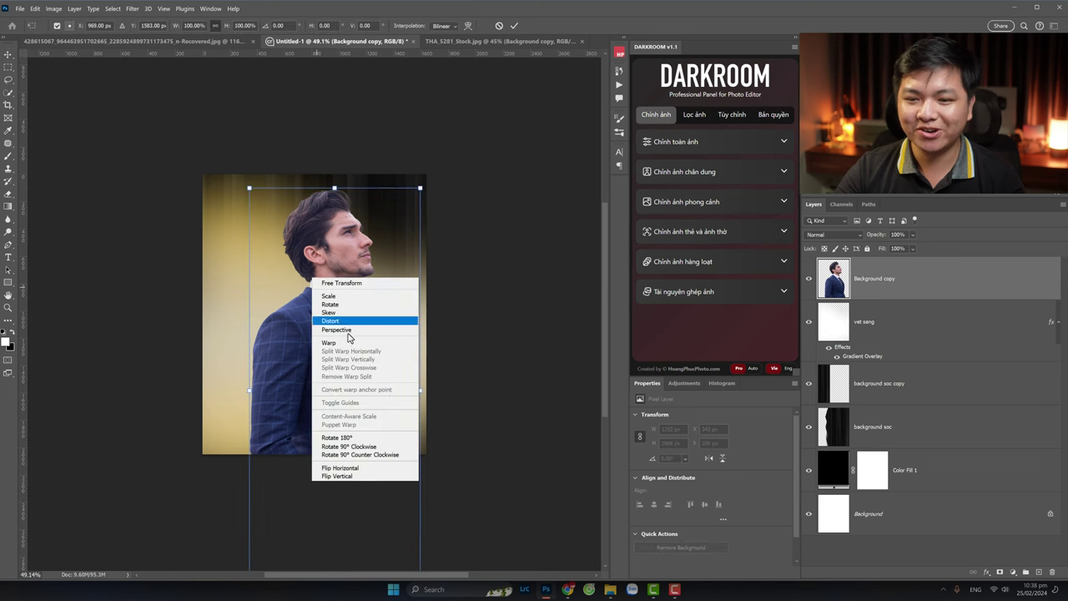
left_click(374, 474)
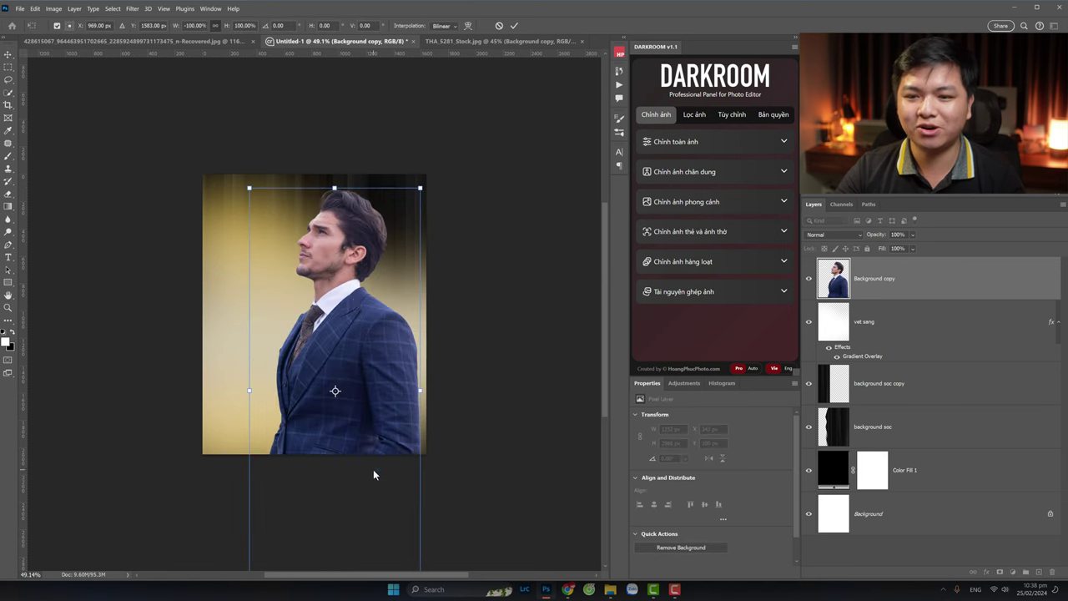
Step: Enlarge, slightly tilt and reposition the man to fill the frame
mouse_move(249, 187)
left_mouse_down()
mouse_move(204, 167)
mouse_move(184, 117)
left_mouse_up()
mouse_move(333, 314)
left_mouse_down()
mouse_move(341, 354)
mouse_move(331, 347)
left_mouse_up()
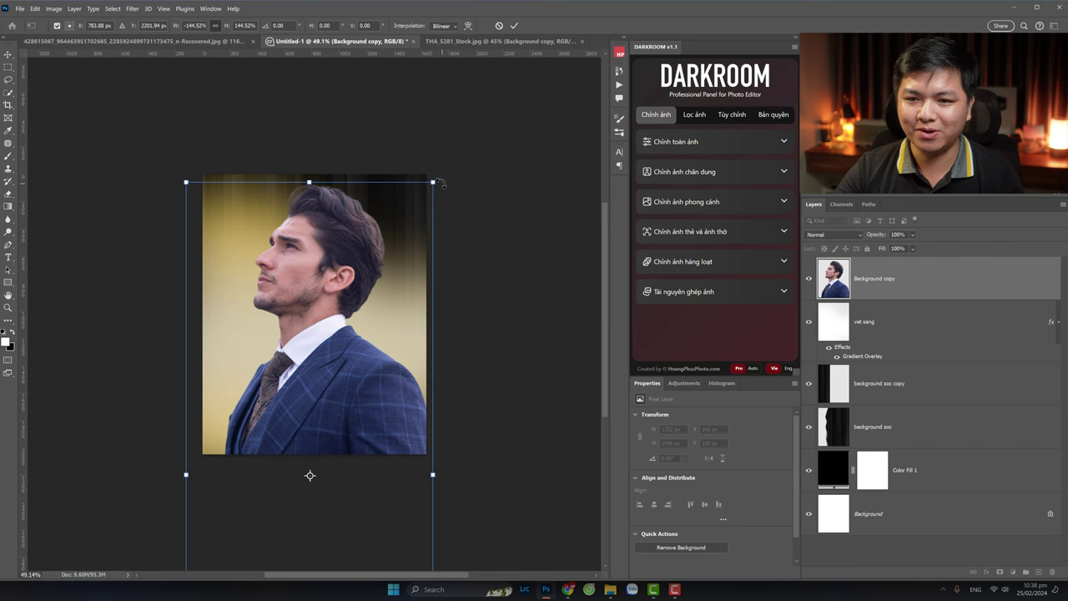
left_click_drag(457, 204, 506, 209)
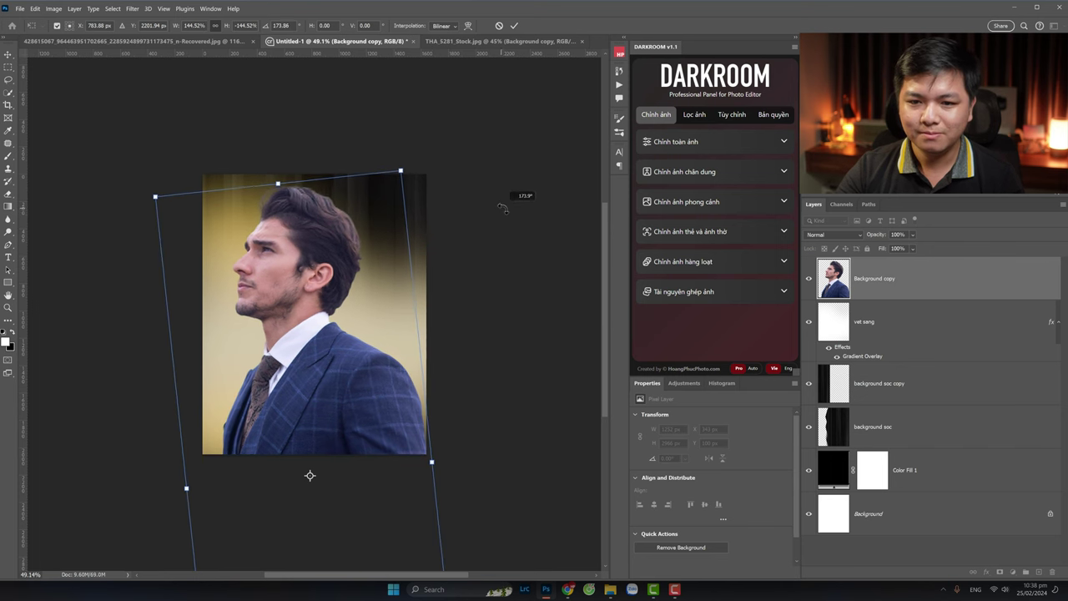
left_click_drag(341, 279, 347, 272)
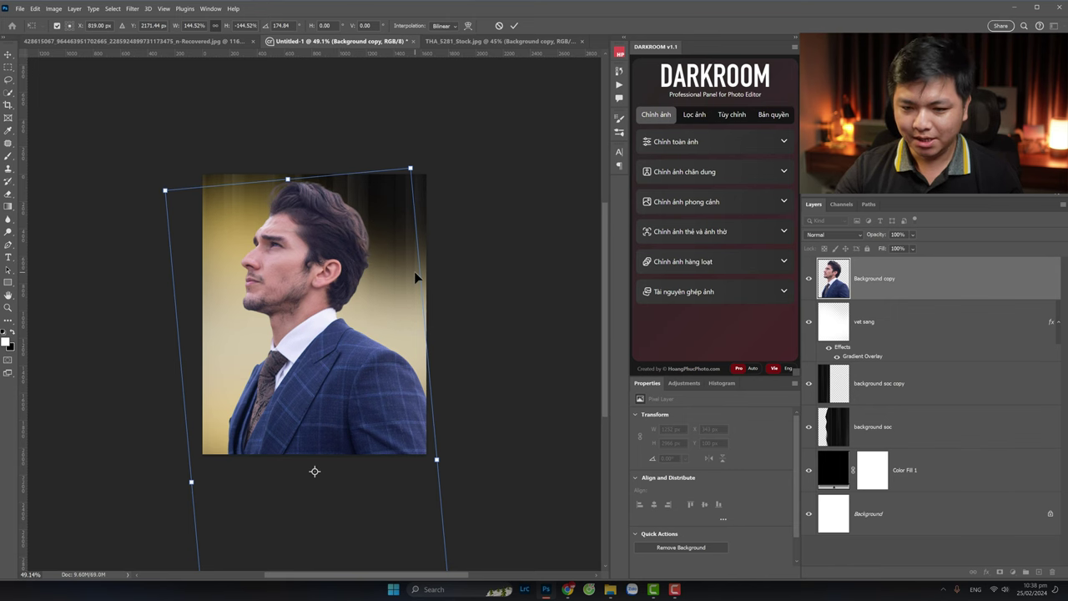
key("Return")
Step: Rename the man's layer to 'nguoi mau nam'
key("z")
left_click(348, 243)
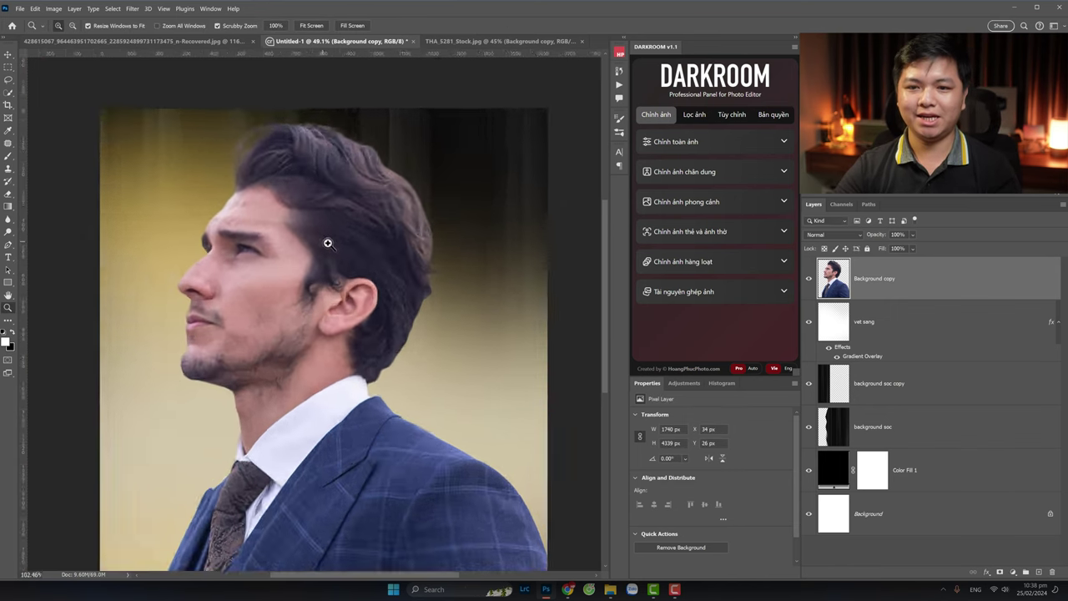
left_click_drag(330, 243, 317, 241)
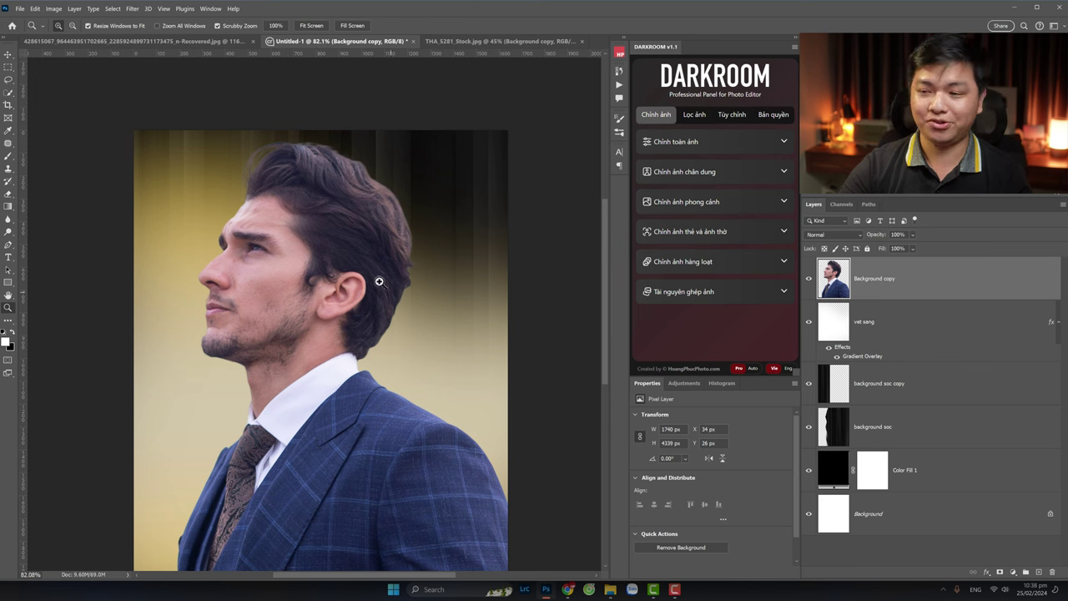
double_click(869, 277)
type("nguoi mau nam")
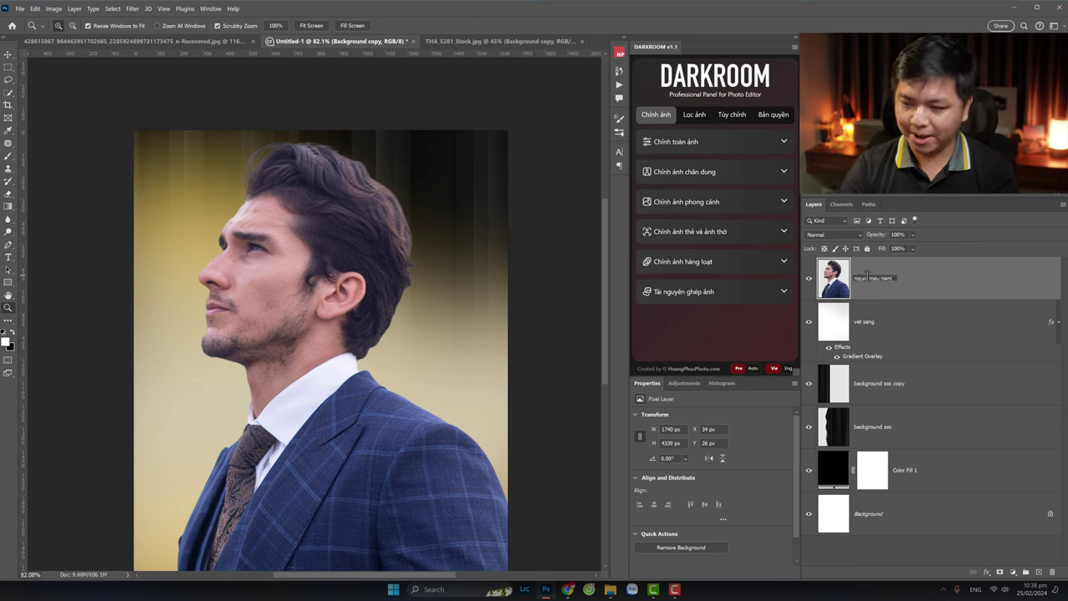
key("Return")
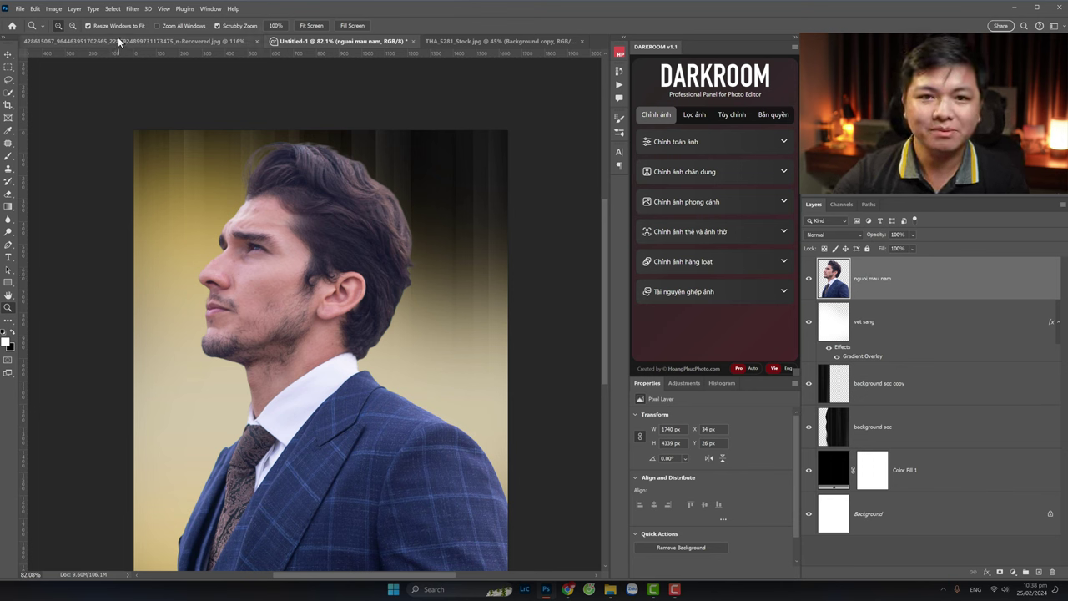
left_click(132, 9)
Step: In Camera Raw Filter, lower the man's Exposure to about -1.25
left_click(167, 73)
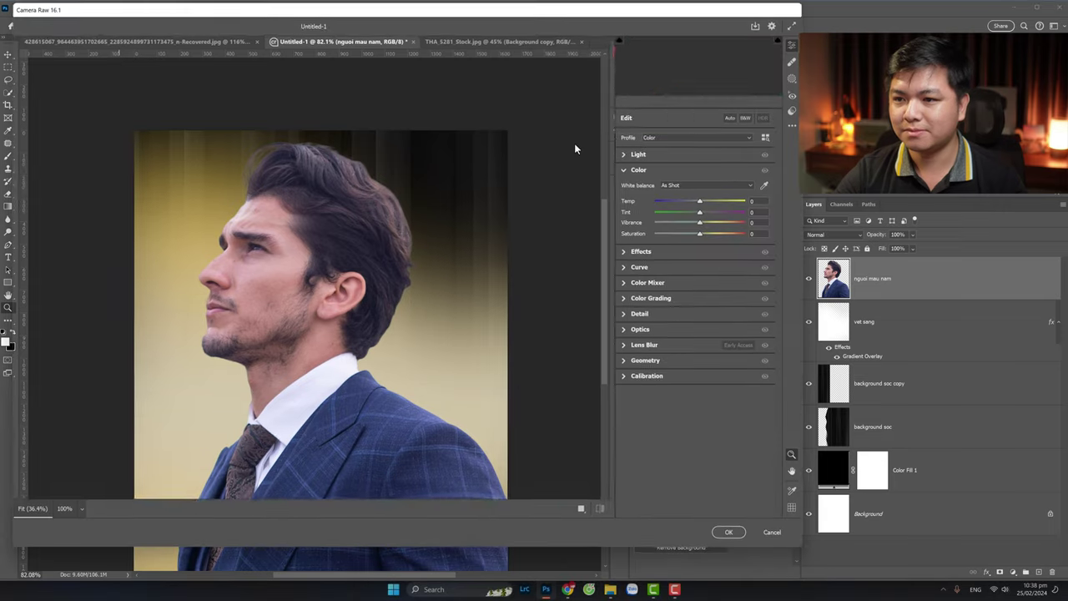
left_click_drag(726, 16, 722, 38)
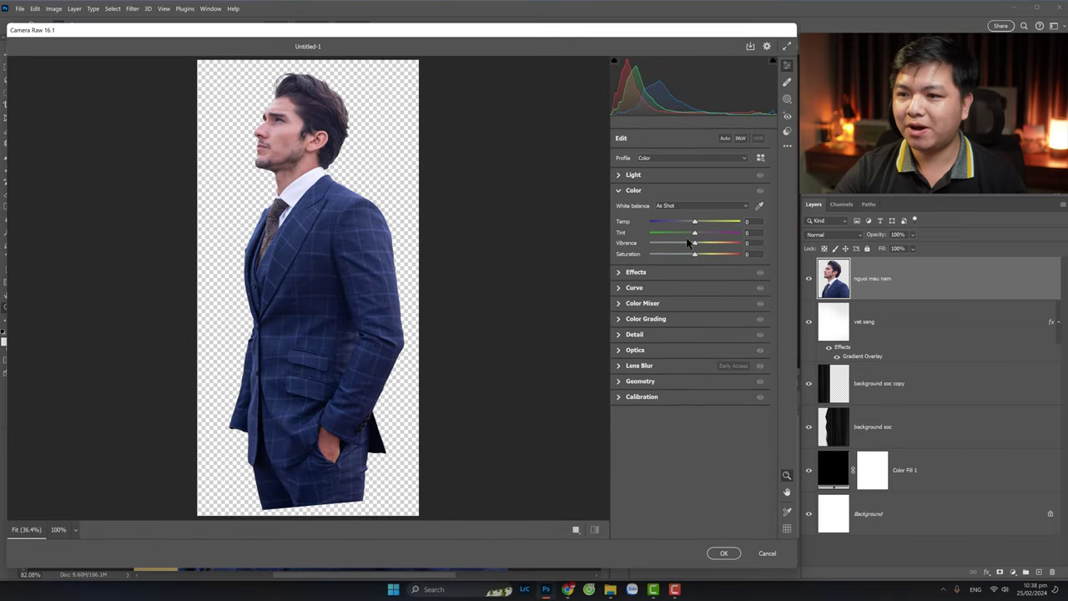
left_click(619, 175)
left_click_drag(698, 196, 686, 193)
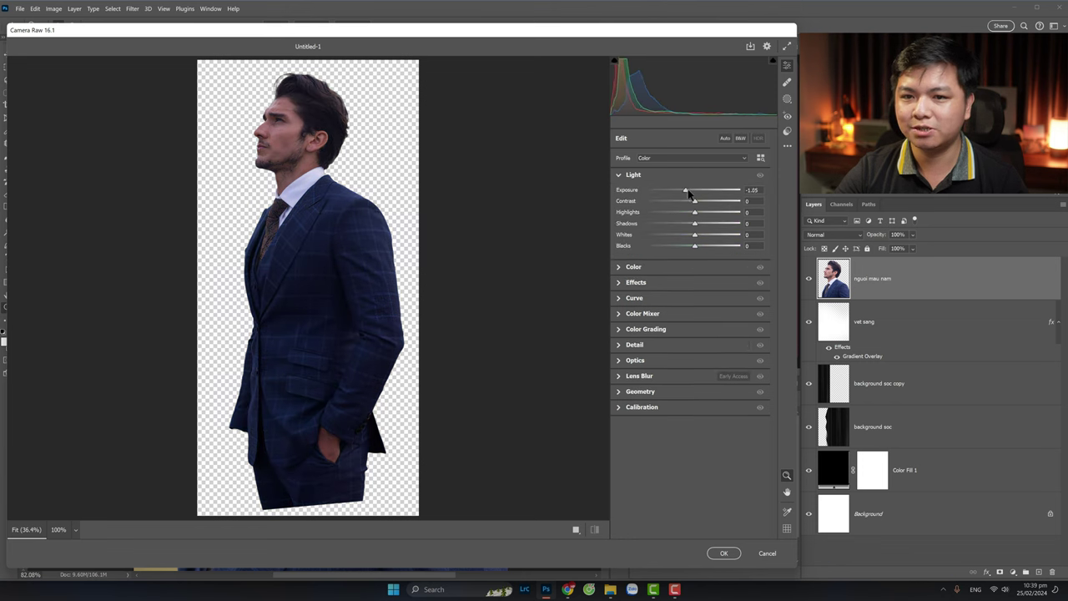
left_click_drag(686, 193, 708, 240)
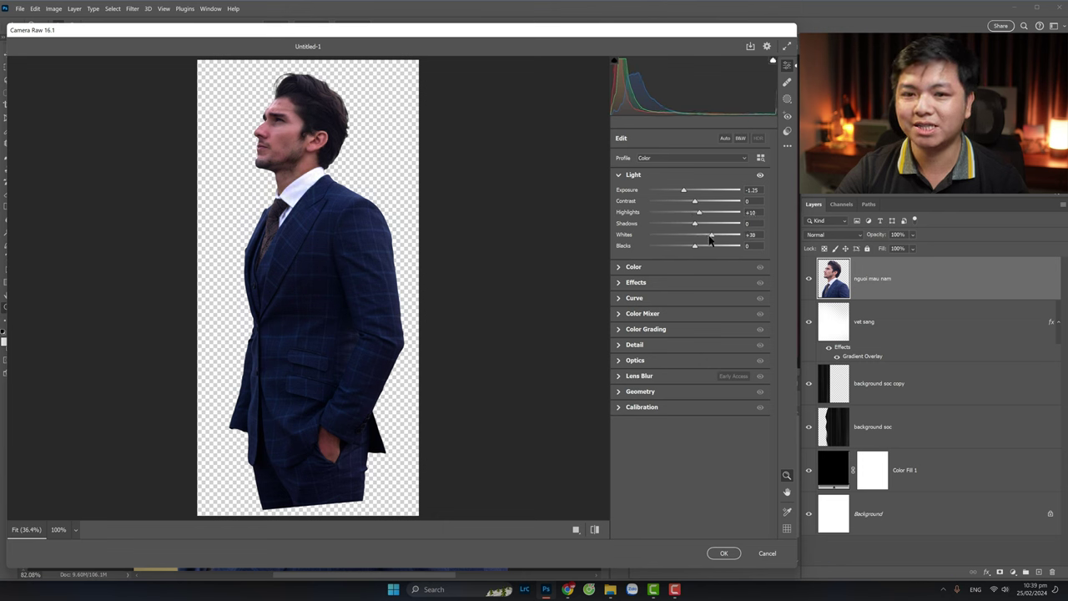
Step: Set Vibrance to -100 and Saturation to +1, checking the face up close
left_click(622, 269)
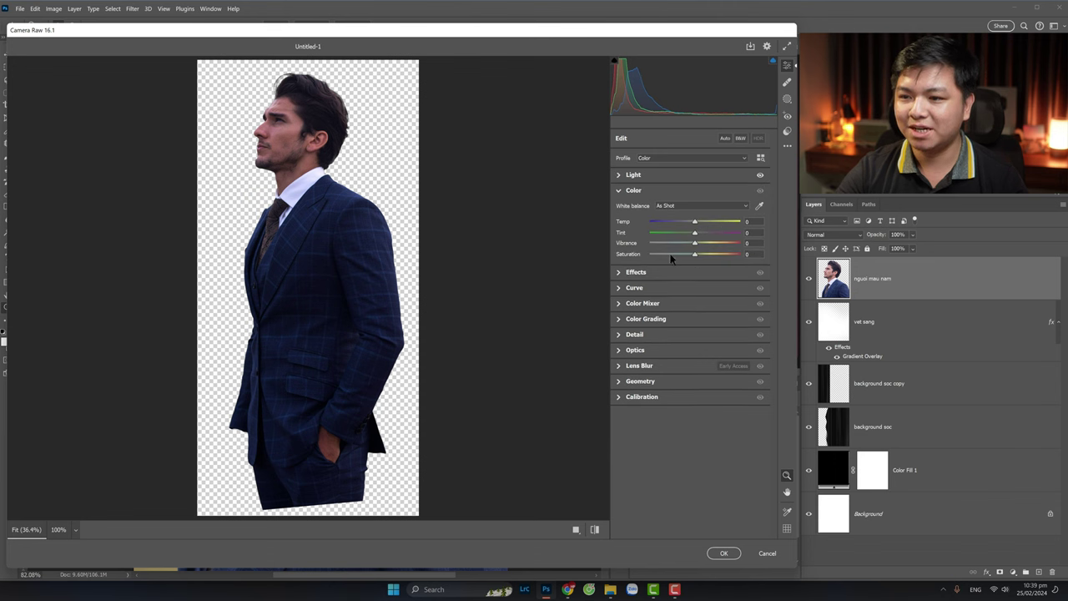
left_click_drag(691, 247, 665, 244)
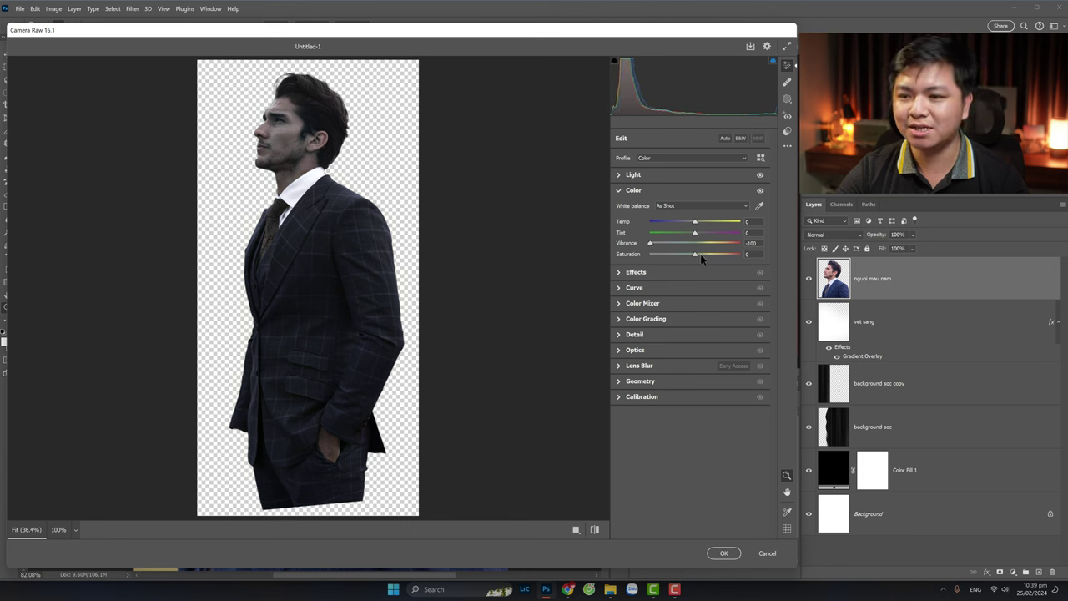
mouse_move(697, 255)
left_mouse_down()
mouse_move(621, 260)
mouse_move(686, 261)
left_mouse_up()
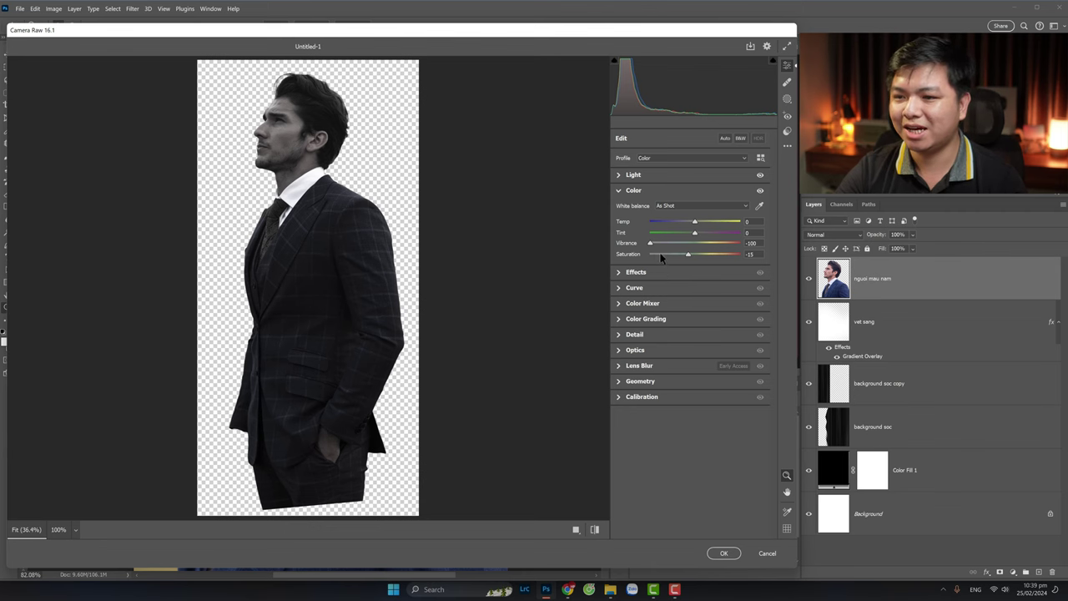
left_click(293, 137)
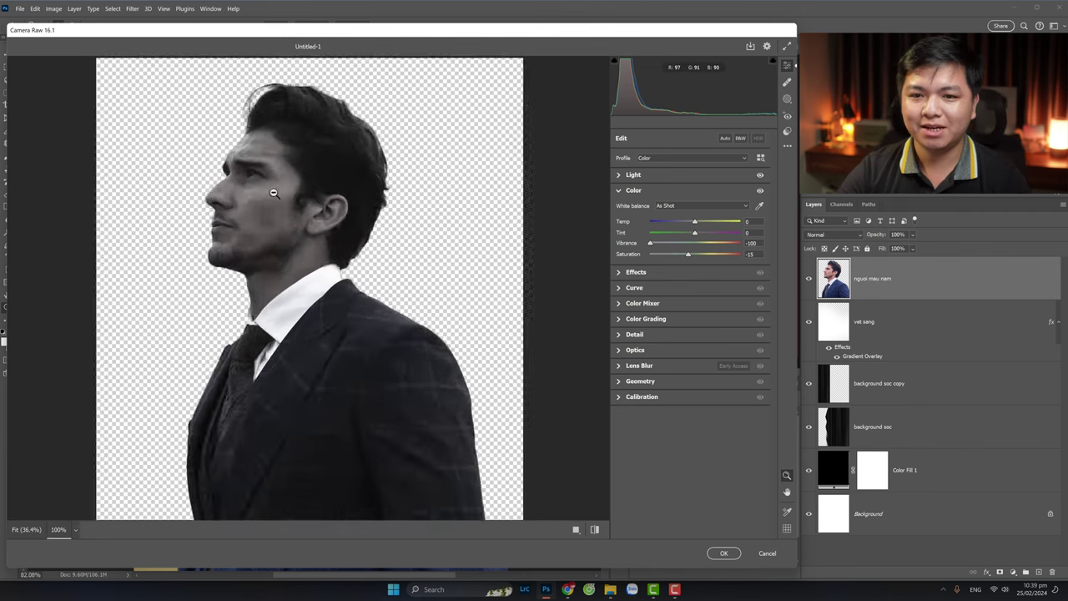
mouse_move(660, 245)
left_mouse_down()
mouse_move(697, 243)
mouse_move(609, 255)
mouse_move(696, 254)
mouse_move(650, 243)
left_mouse_up()
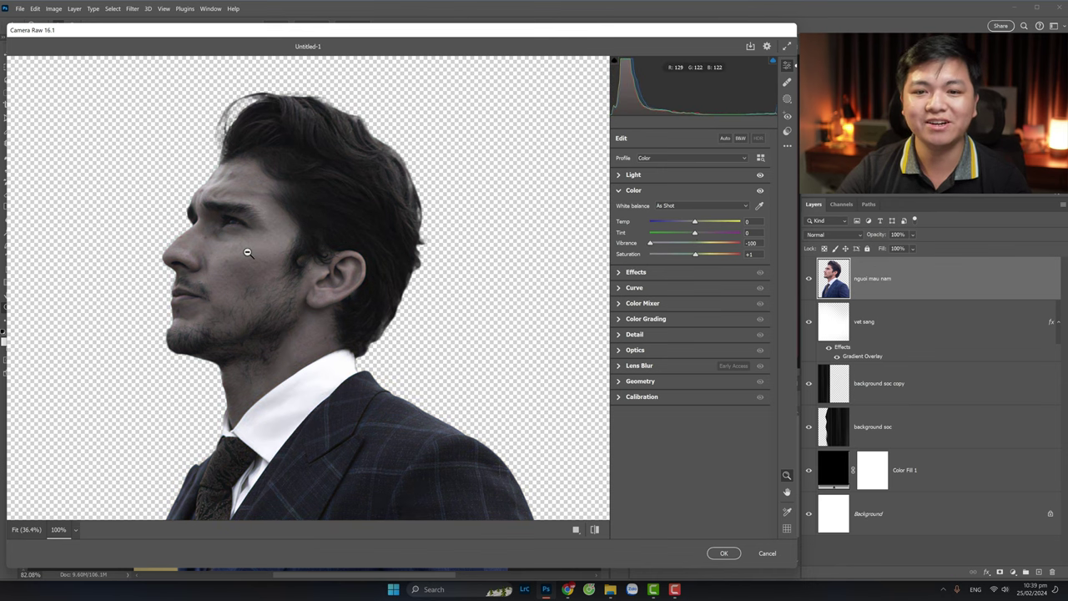
left_click(240, 259, "alt")
left_click(255, 223)
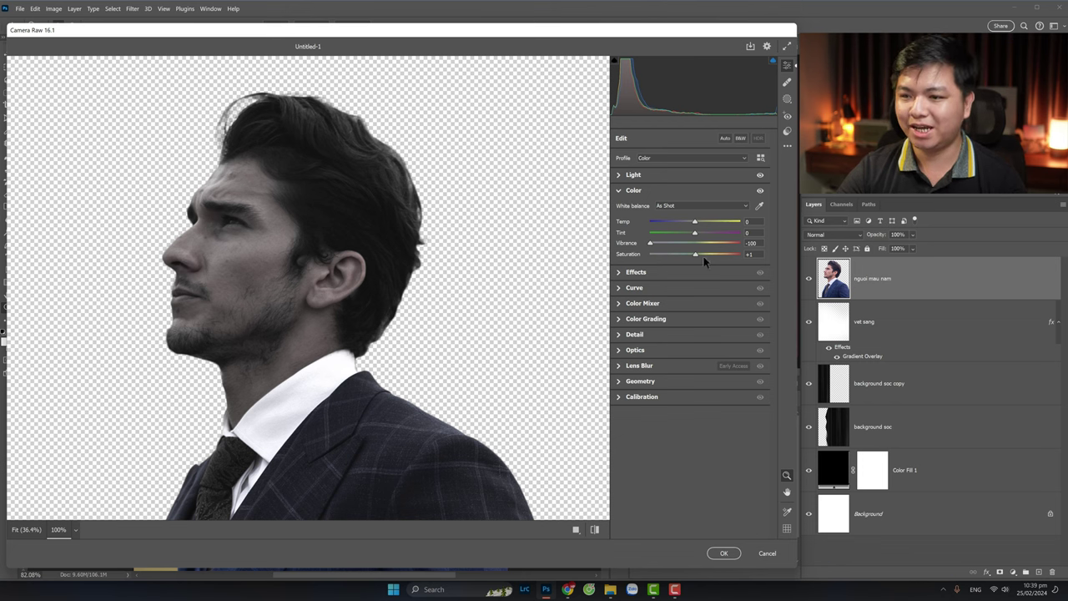
Step: Apply the Camera Raw adjustments and zoom in to inspect the man's face
left_click(723, 552)
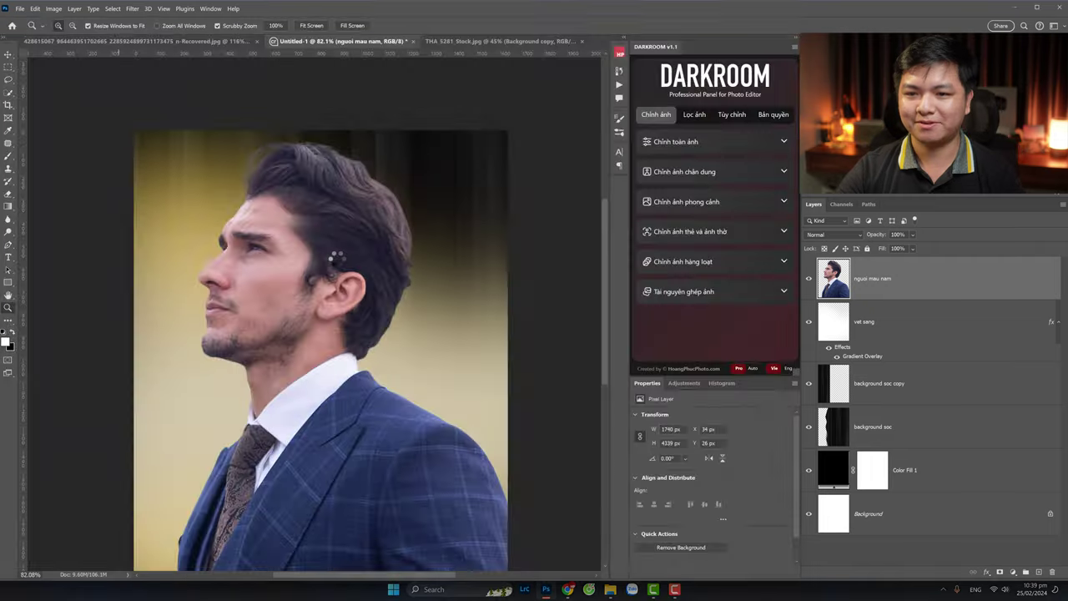
left_click_drag(350, 278, 348, 280)
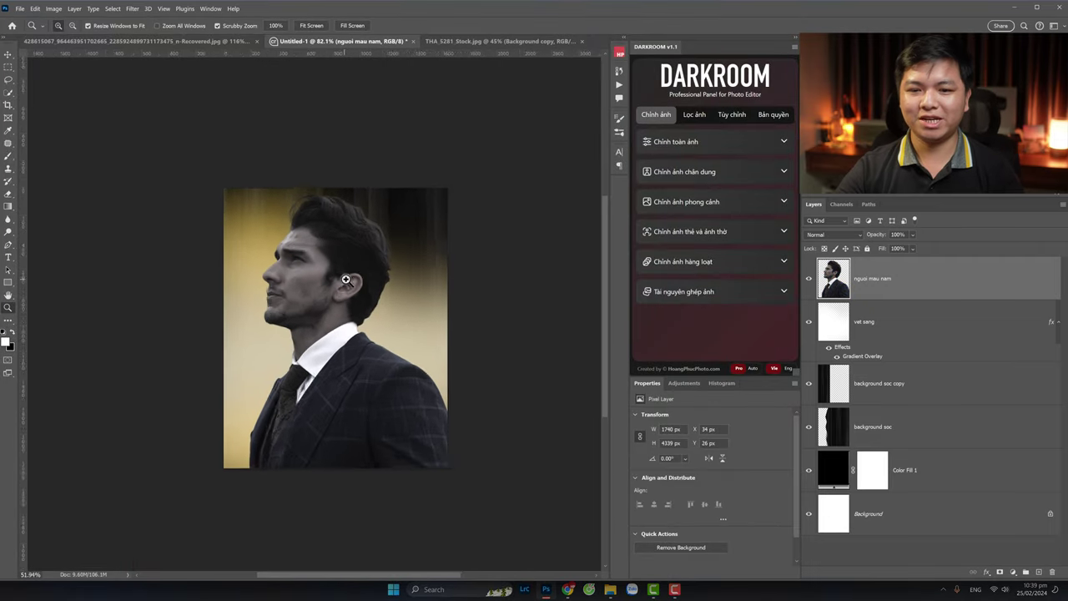
left_click(293, 275)
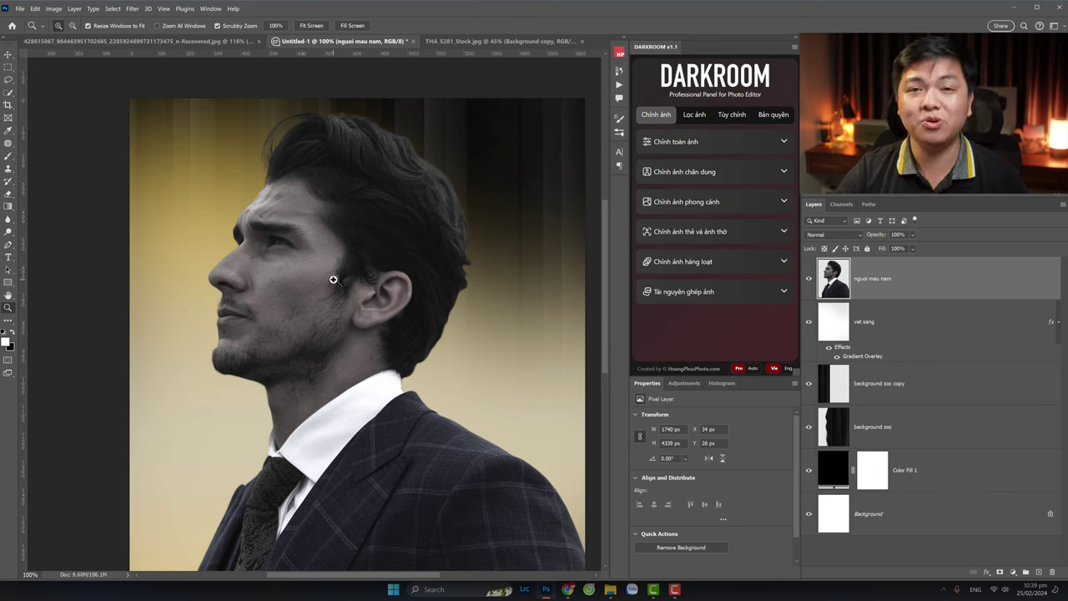
left_click(132, 8)
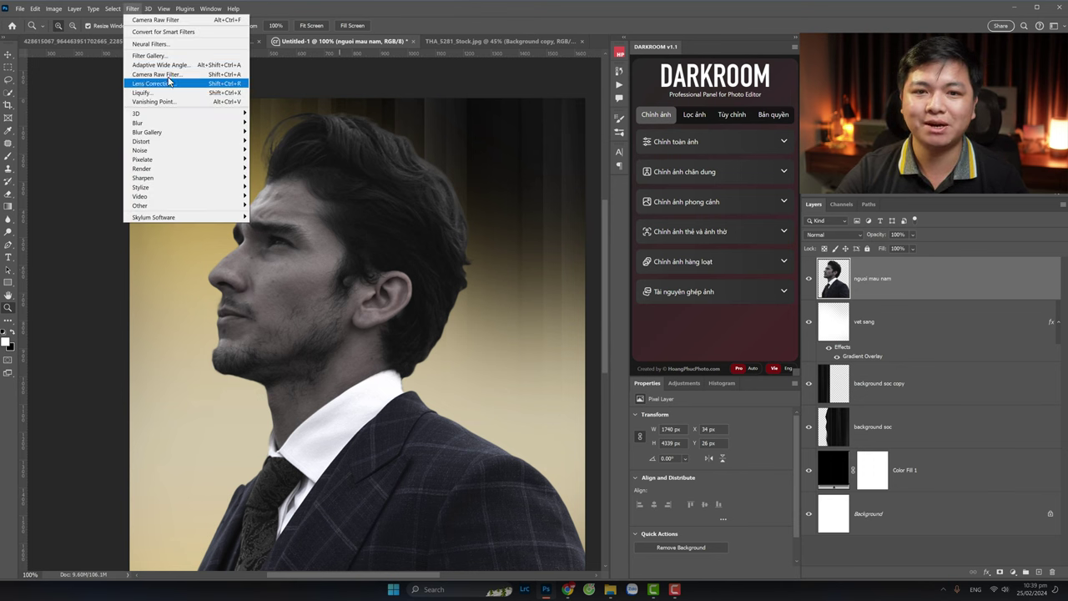
left_click(471, 20)
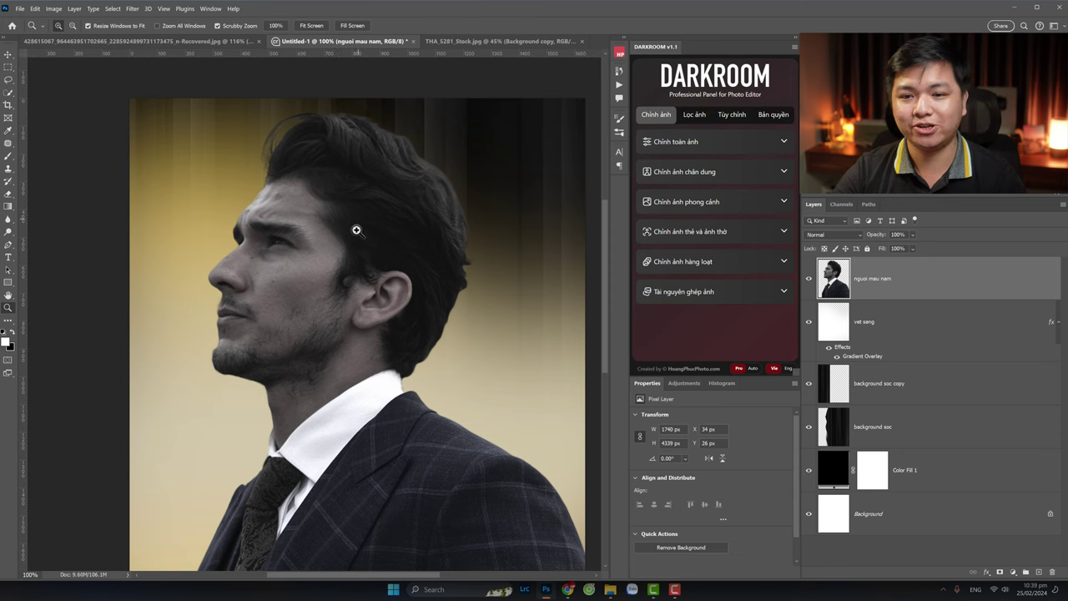
scroll(351, 267, "down", 5)
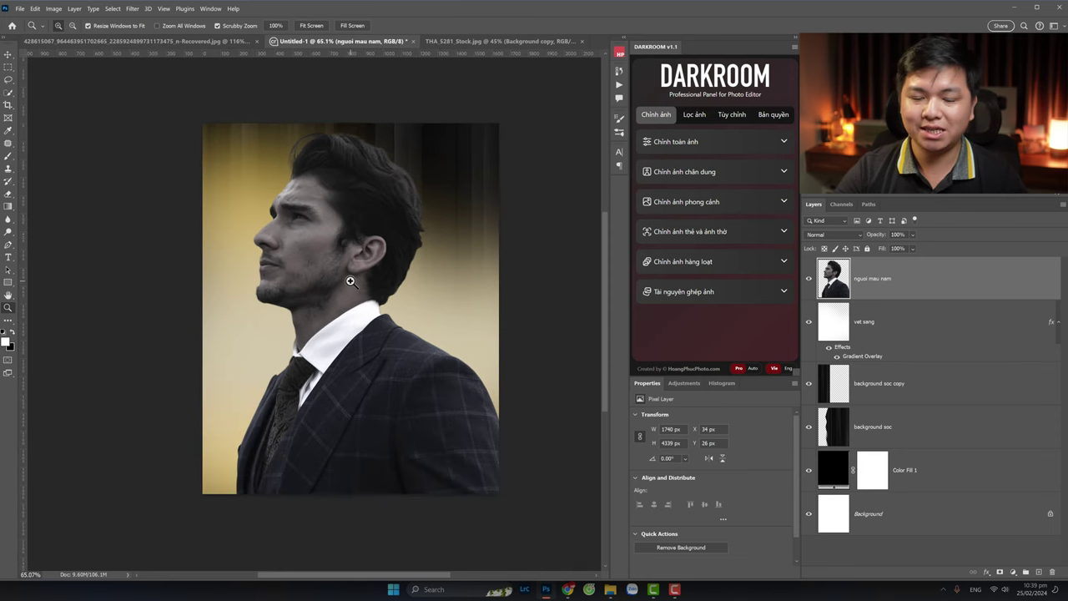
left_click(343, 250)
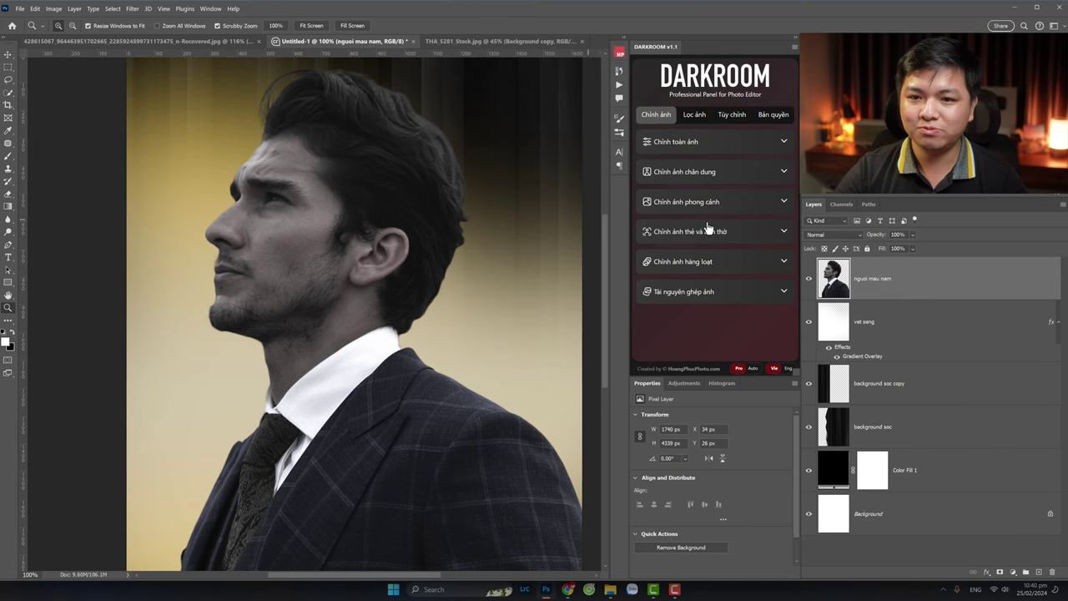
Step: Compare with the reference poster, then open the Filter > Other > Minimum dialog
left_click(183, 41)
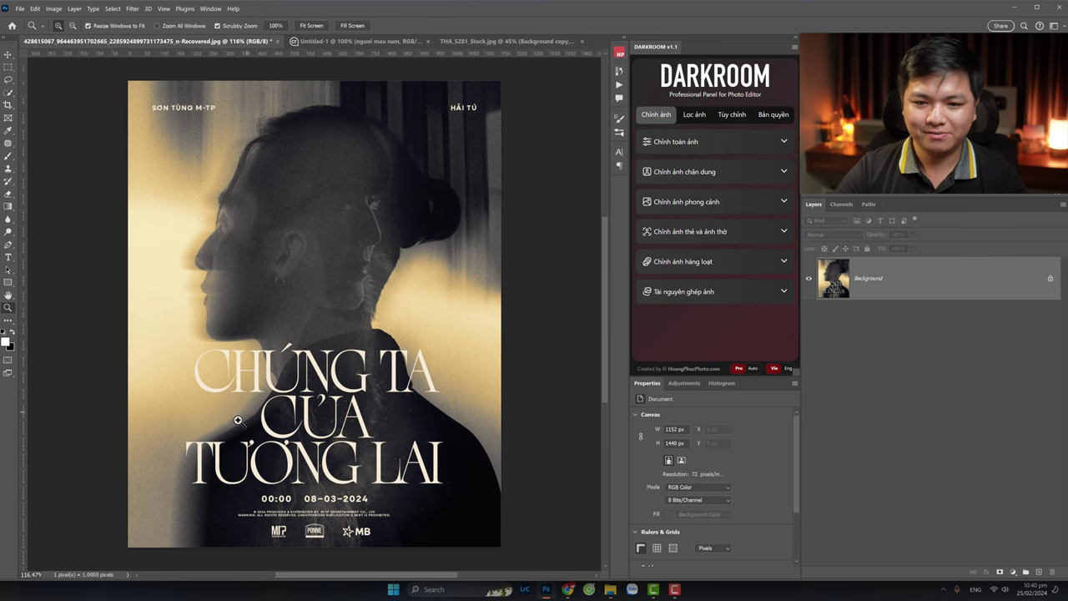
left_click(342, 41)
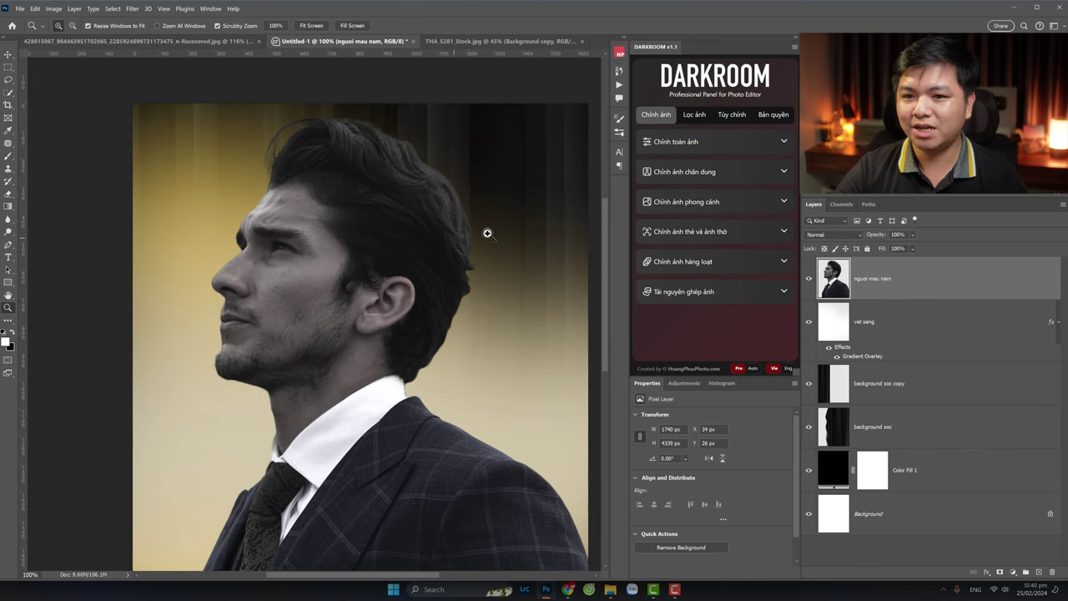
left_click(469, 190)
scroll(368, 225, "down", 5)
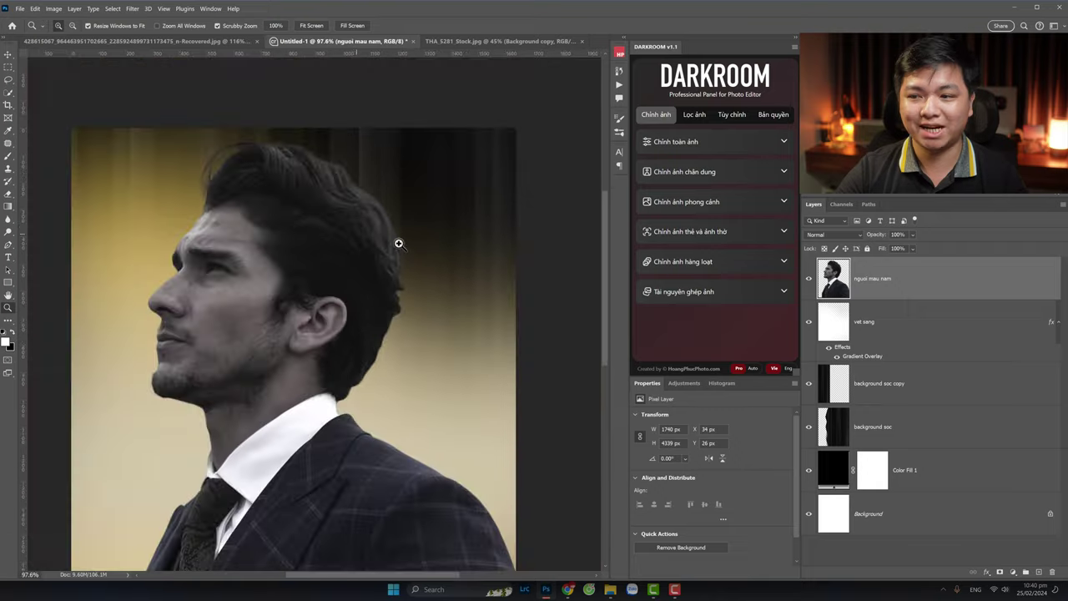
left_click_drag(349, 289, 367, 270)
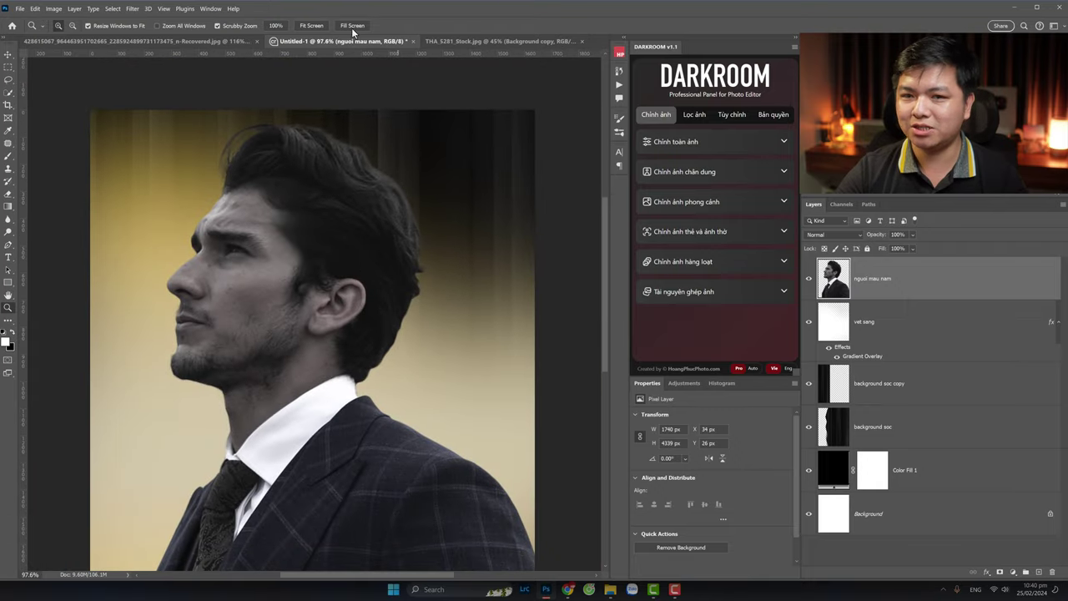
left_click(132, 8)
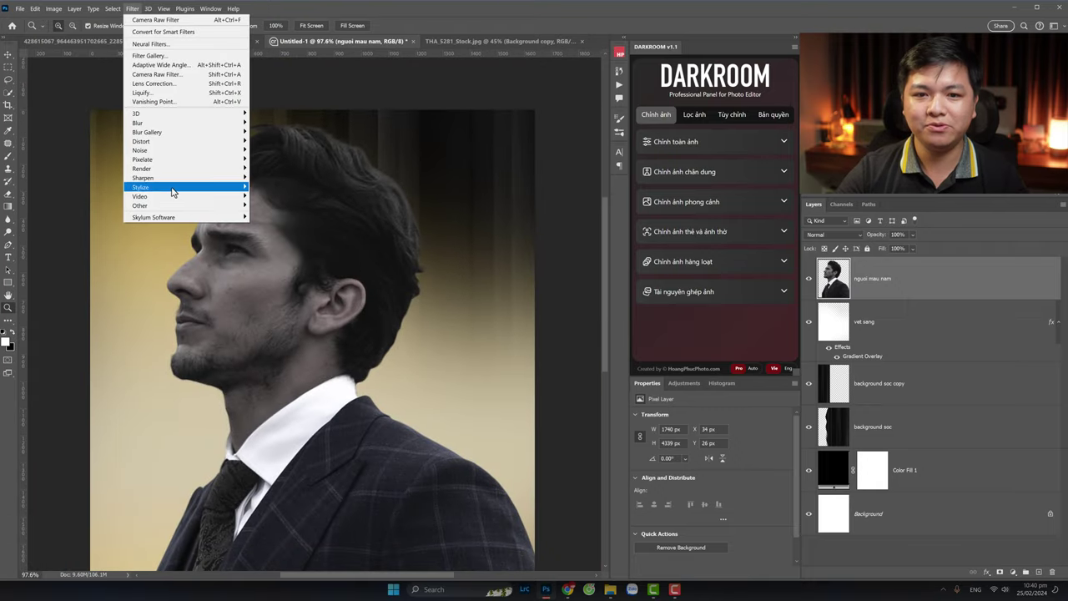
mouse_move(167, 205)
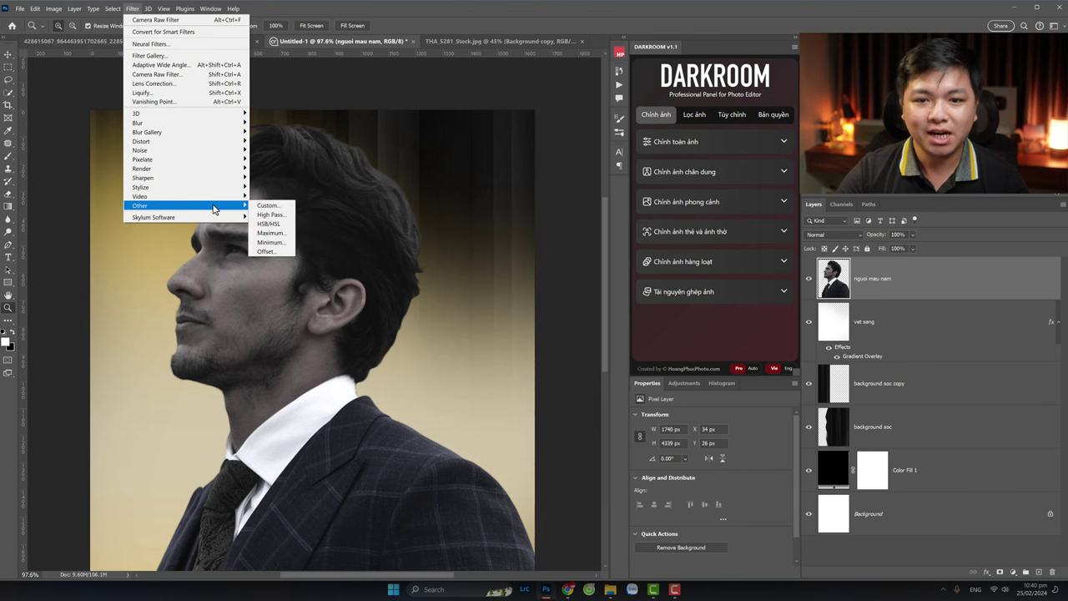
left_click(270, 242)
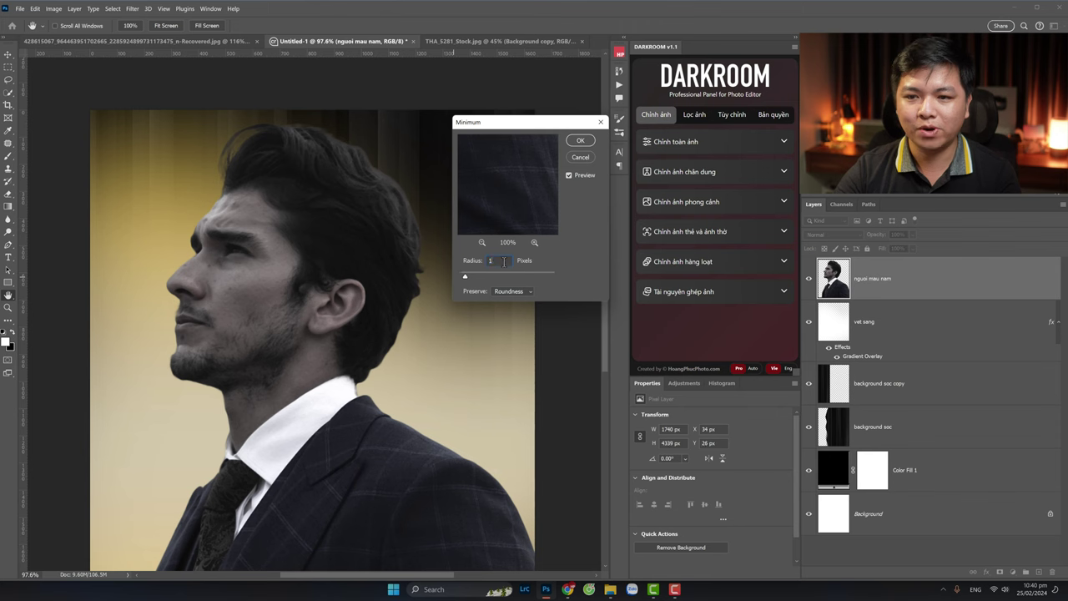
Step: Apply a 1.5-pixel Minimum filter, then run DARKROOM's Mịn da skin smoothing
left_click(580, 140)
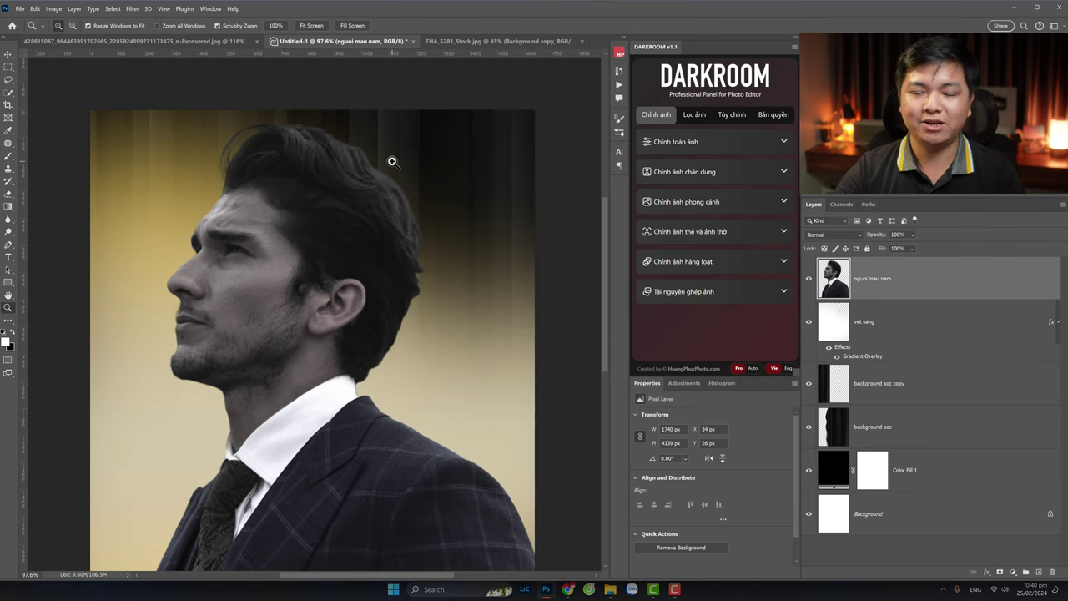
key("z")
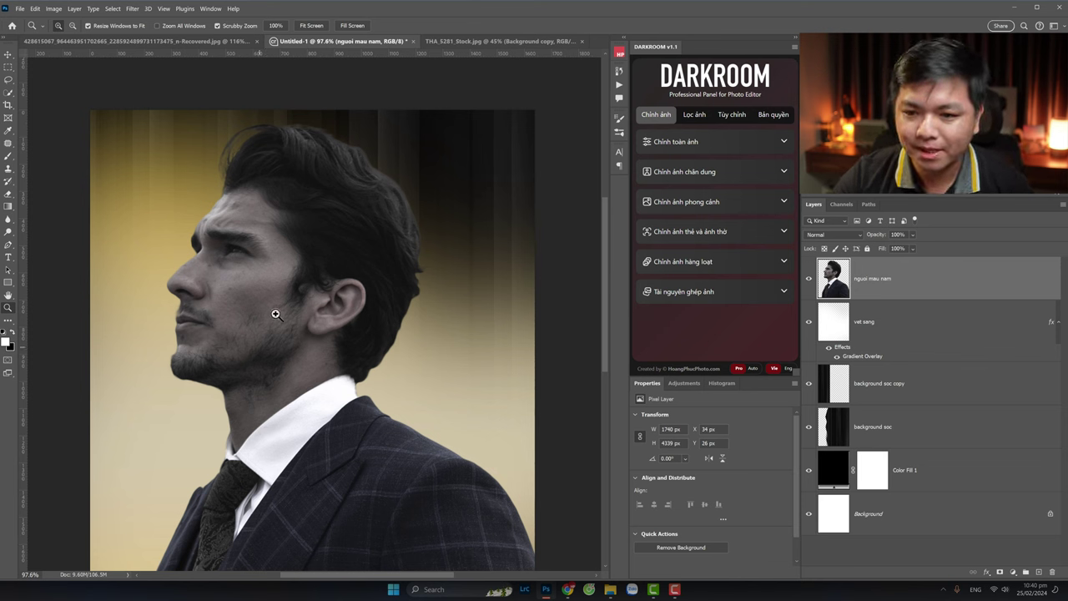
left_click(740, 176)
left_click(699, 196)
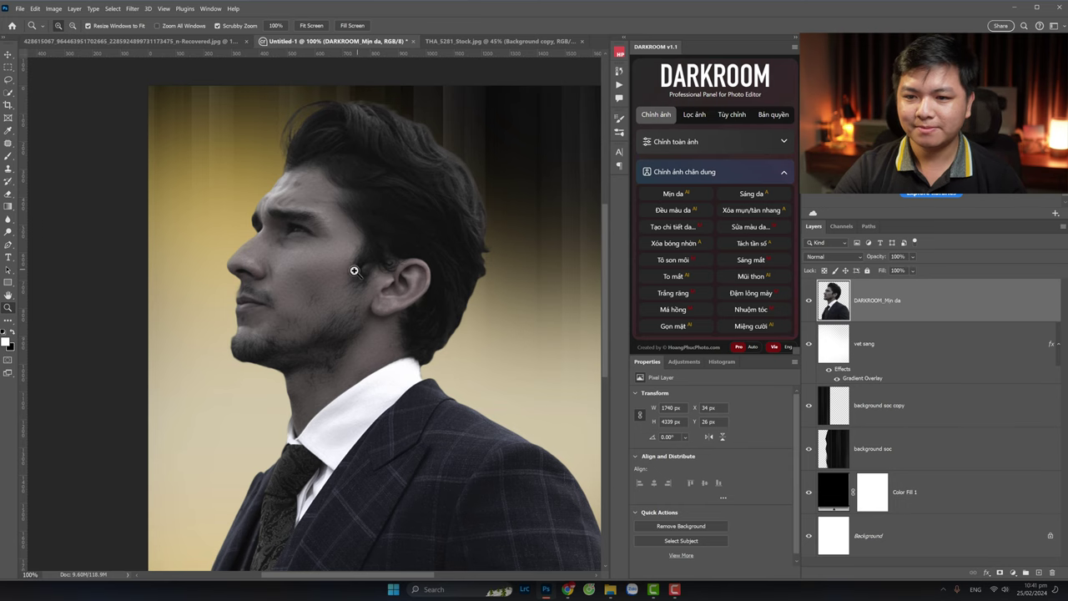
Step: Inspect the smoothed portrait and bring up the stock photo folder in File Explorer
scroll(354, 271, "down", 2)
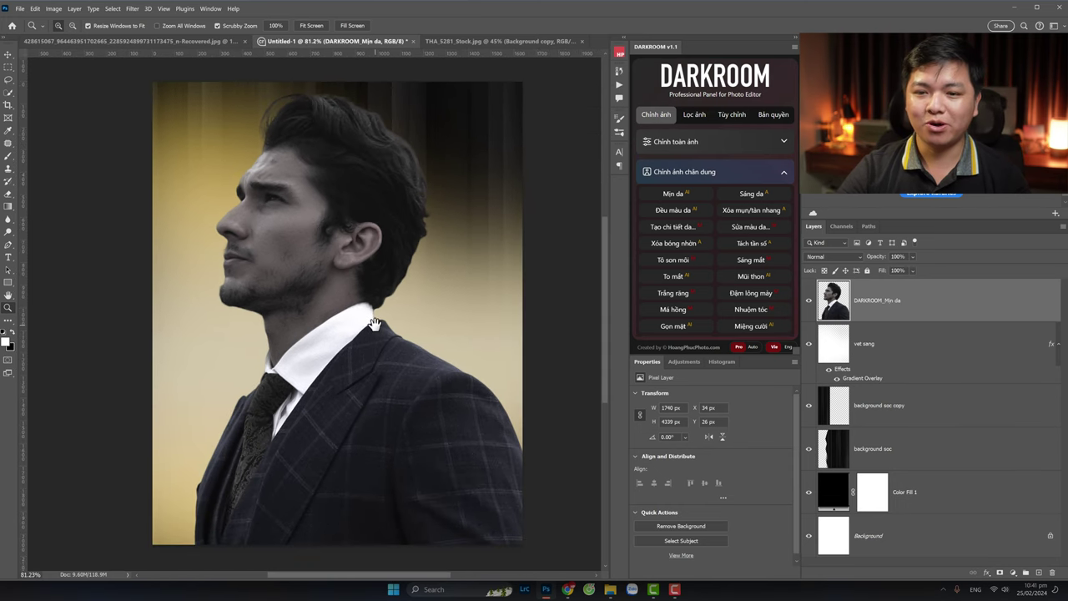
left_click_drag(374, 324, 375, 331)
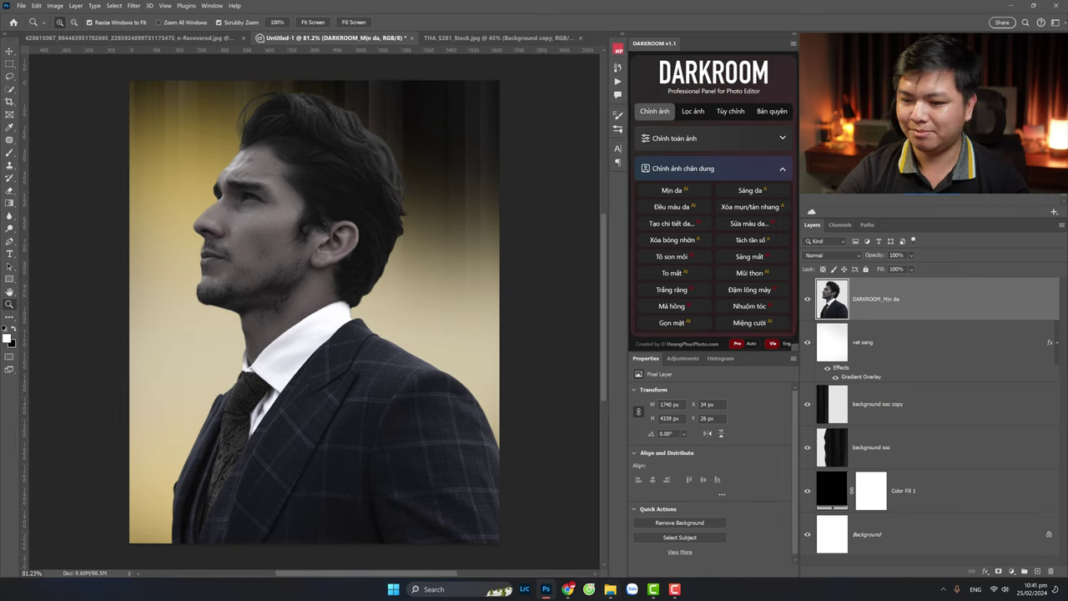
left_click(610, 589)
Step: Open DUDU2573_Stock.jpg with Adobe Photoshop 2024 from File Explorer
left_click_drag(700, 90, 672, 105)
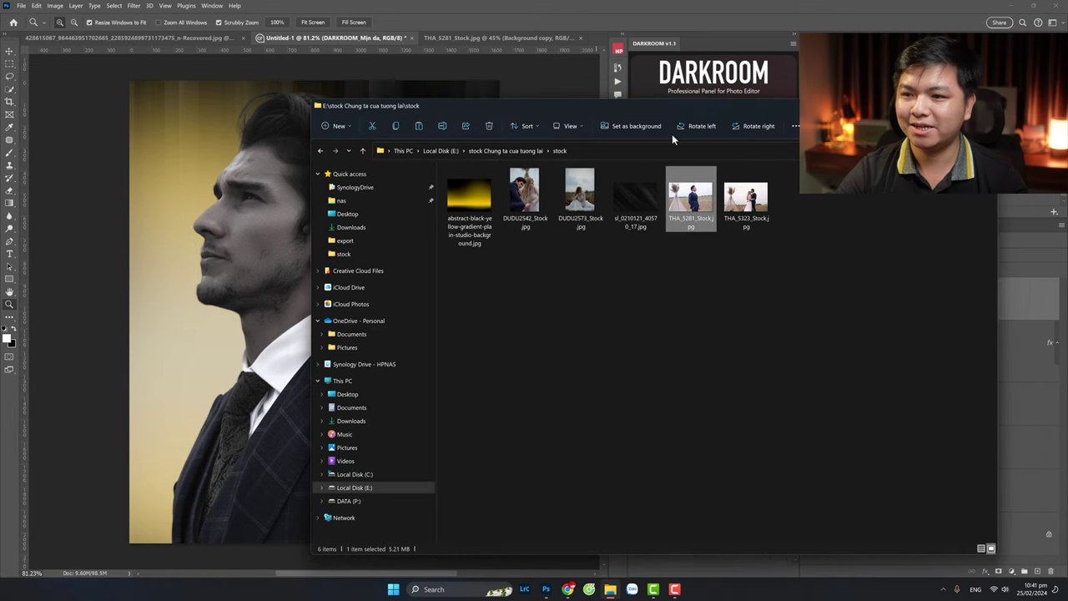
right_click(584, 197)
mouse_move(668, 322)
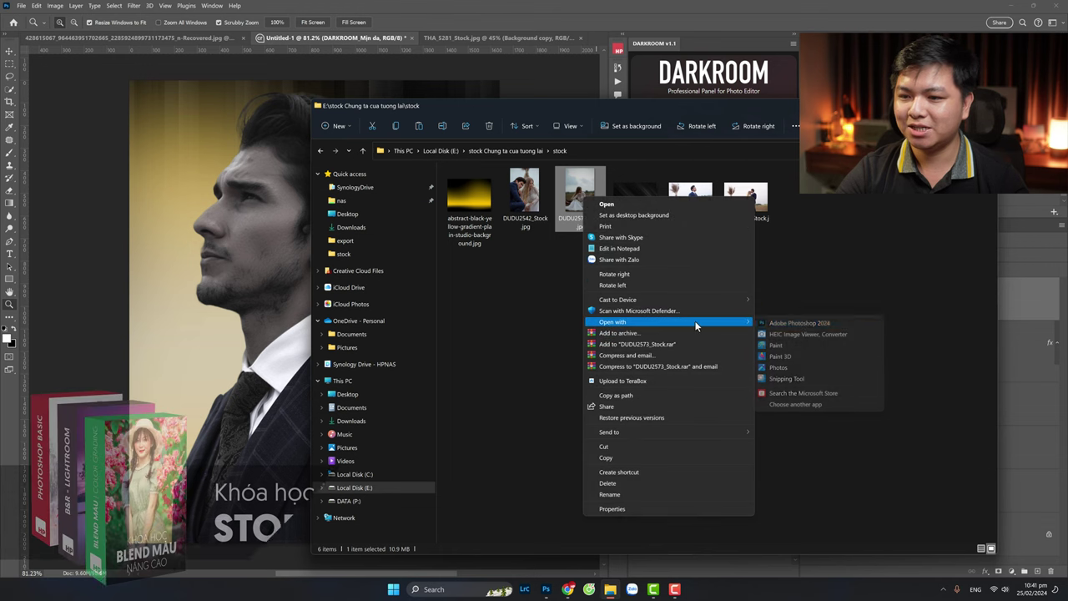
left_click(807, 323)
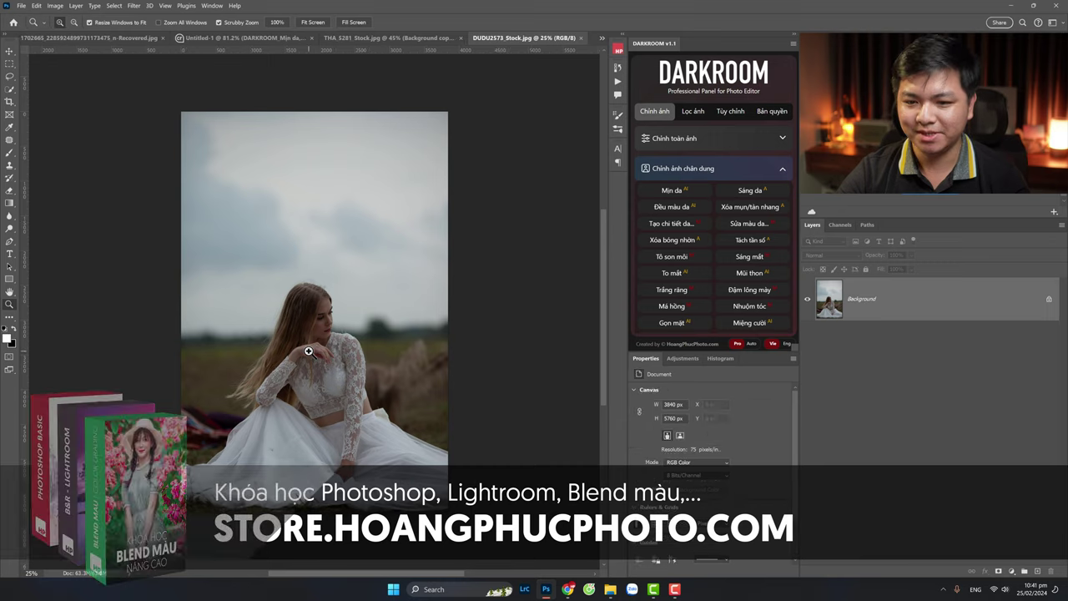
Step: Quick-select the woman, refine her hair in Select and Mask, and output to New Layer
left_click_drag(305, 351, 336, 353)
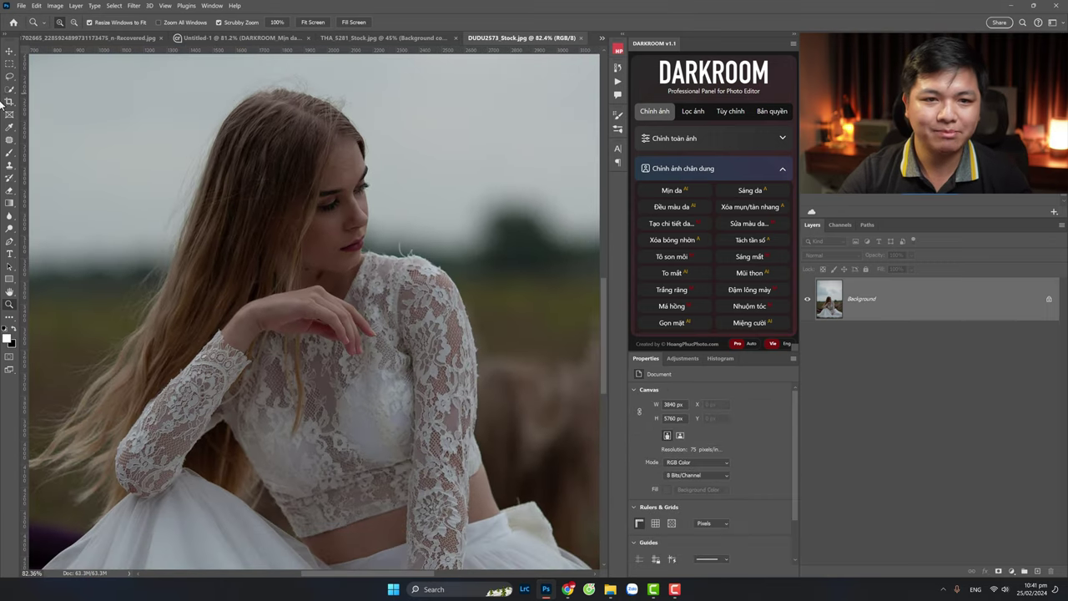
left_click(10, 92)
mouse_move(299, 134)
left_mouse_down()
mouse_move(326, 319)
mouse_move(408, 323)
left_mouse_up()
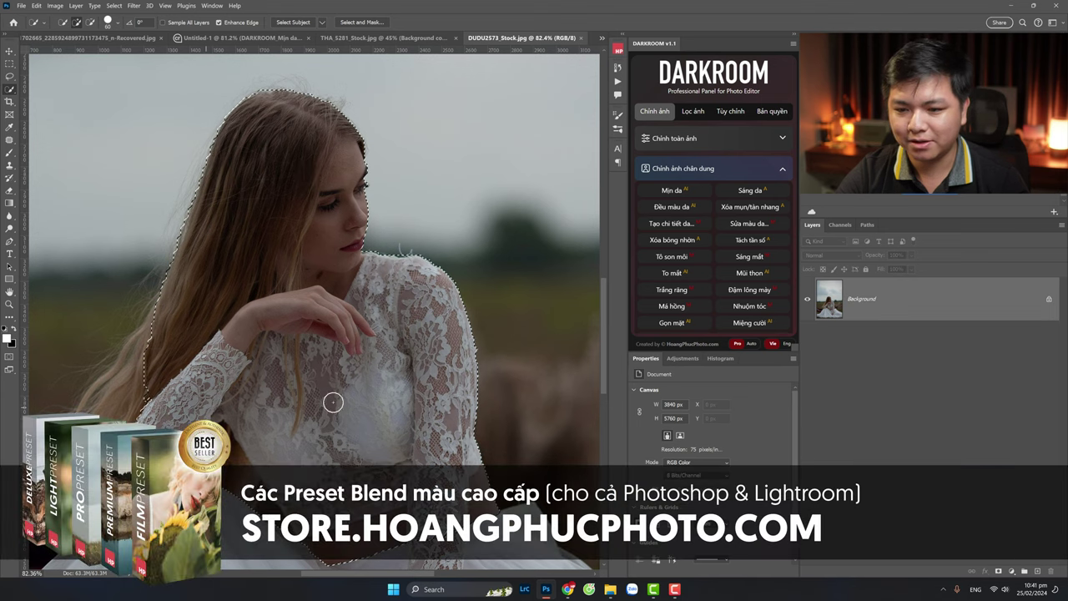
left_click(355, 24)
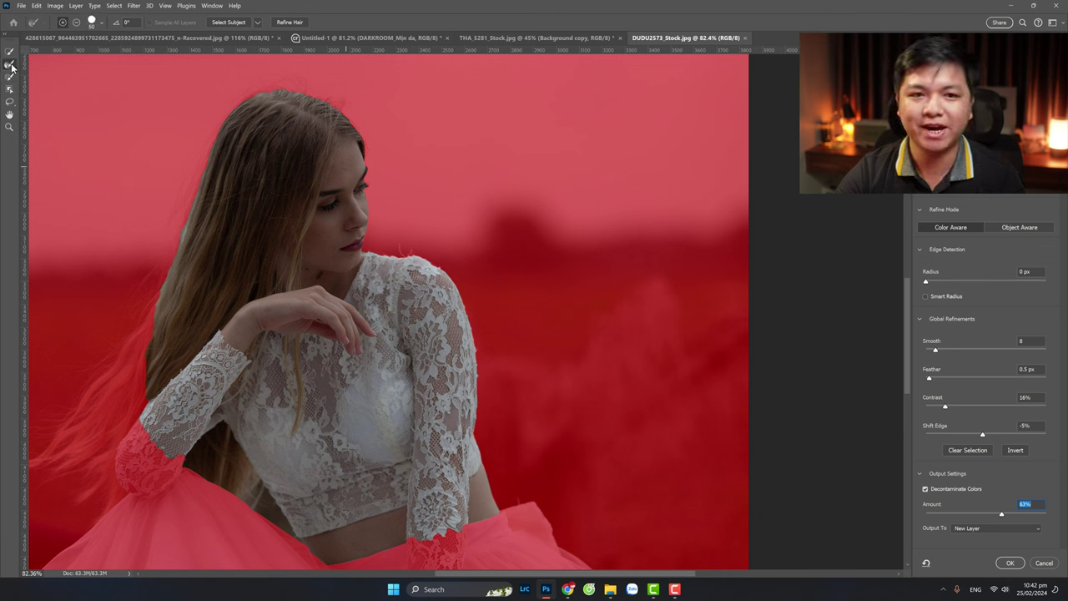
left_click(10, 65)
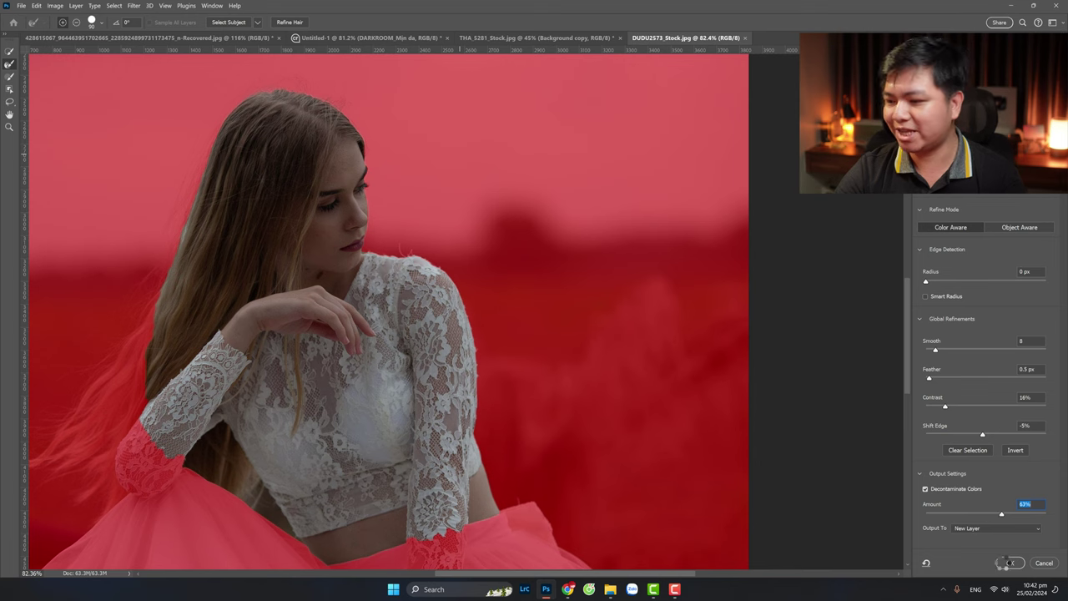
left_click(1010, 563)
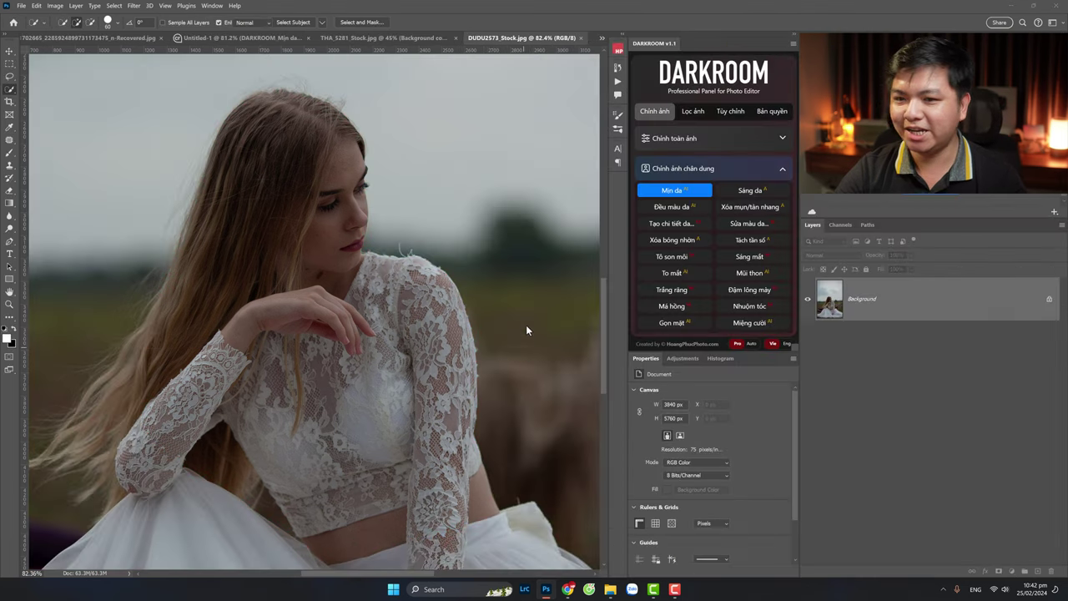
Step: Drag the woman cut-out into the man's Untitled-1 document
key("z")
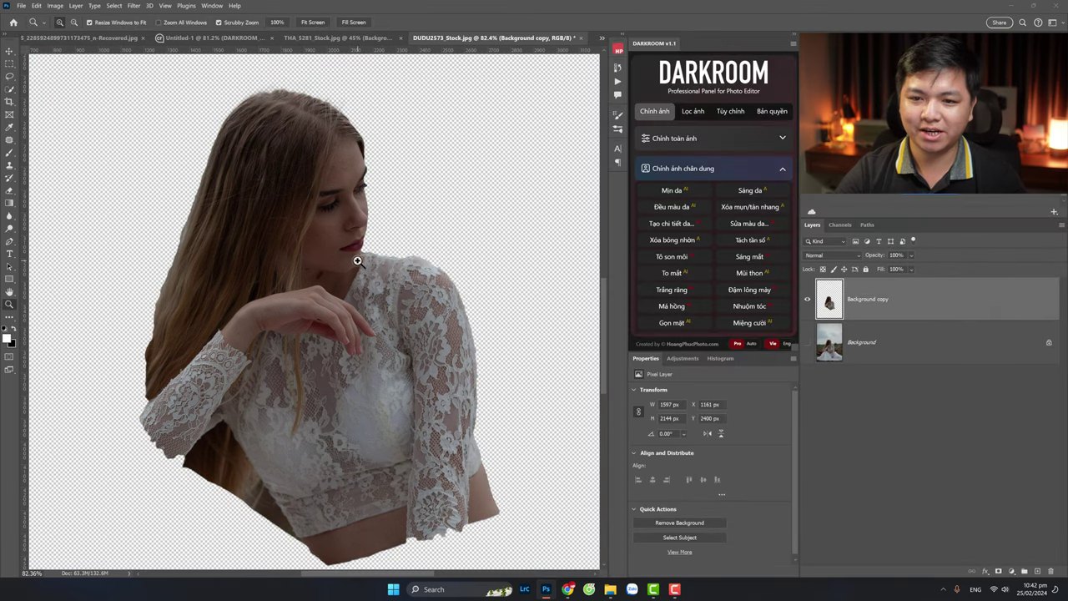
left_click_drag(354, 243, 354, 243)
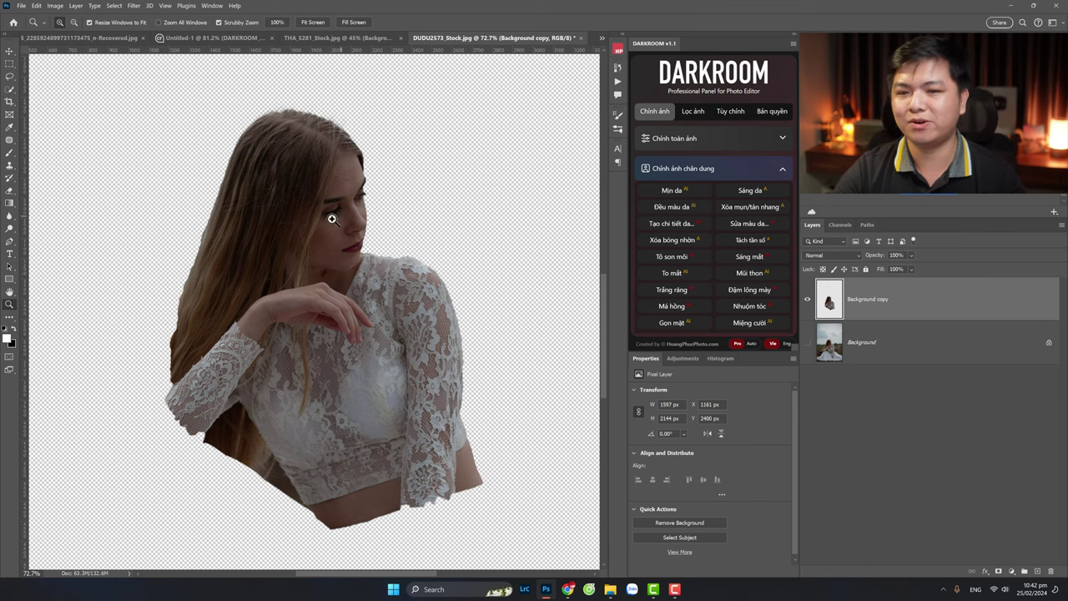
left_click(9, 51)
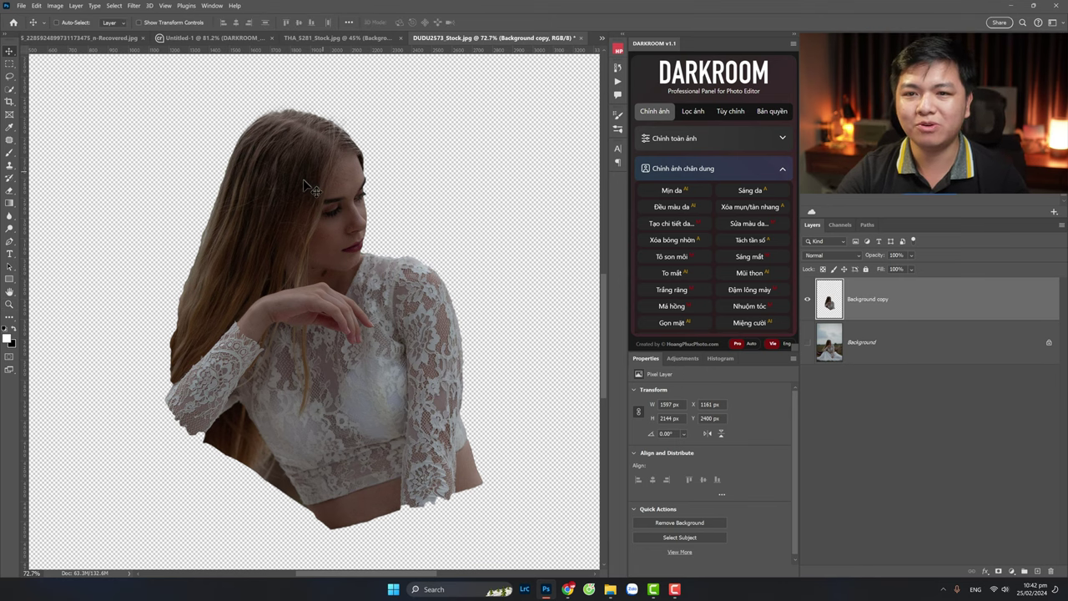
left_click_drag(305, 186, 259, 71)
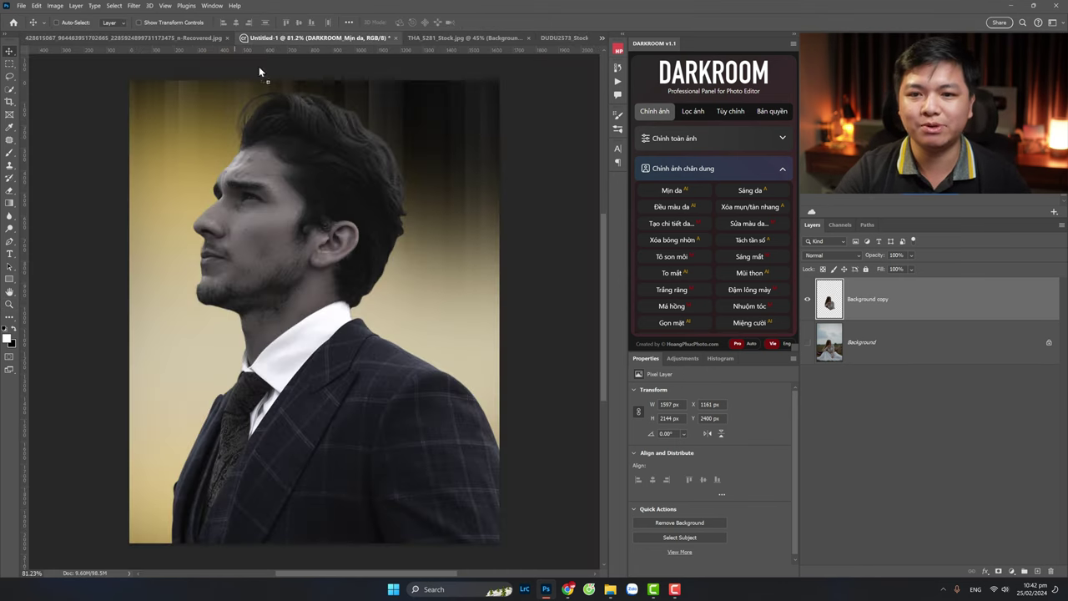
mouse_move(259, 71)
left_mouse_down()
mouse_move(365, 288)
mouse_move(374, 275)
left_mouse_up()
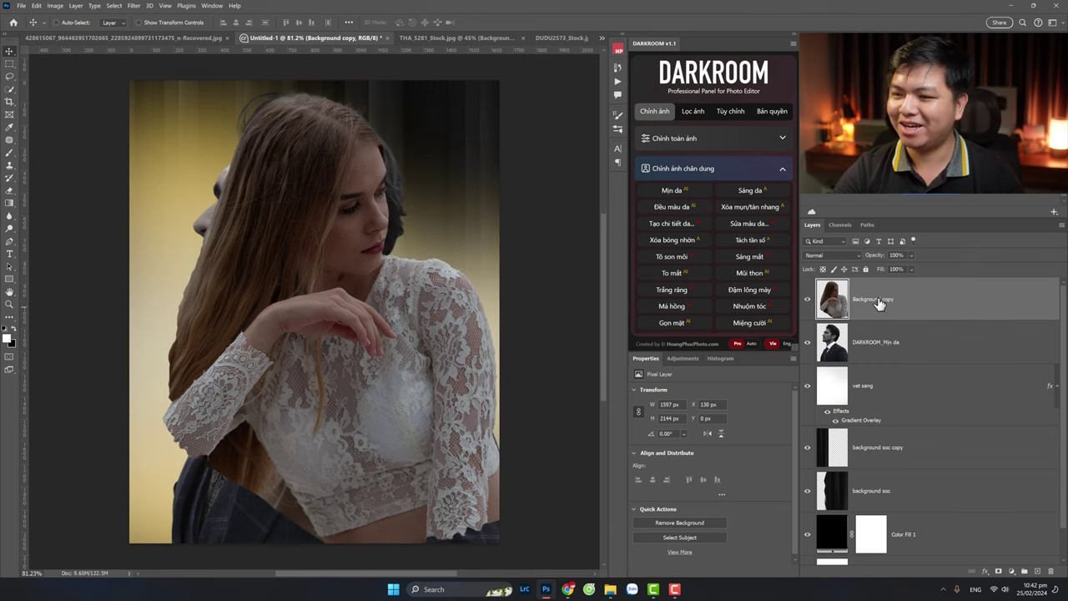
Step: Rename the layers 'nguoi mau nam' and 'nguoi mau nu'
double_click(887, 343)
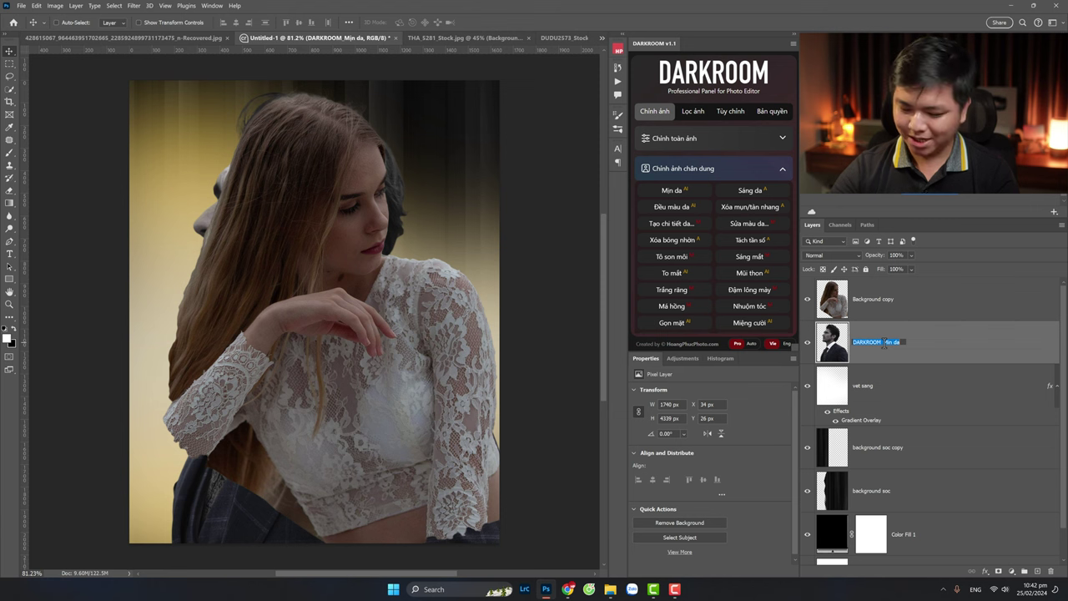
type("nguoi mau nam")
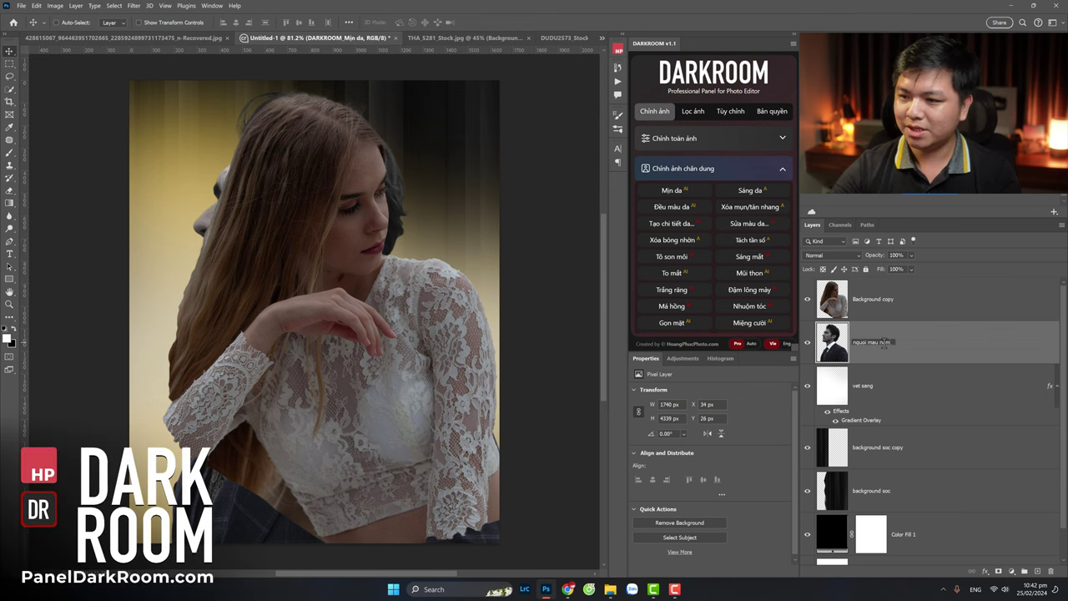
left_click(881, 306)
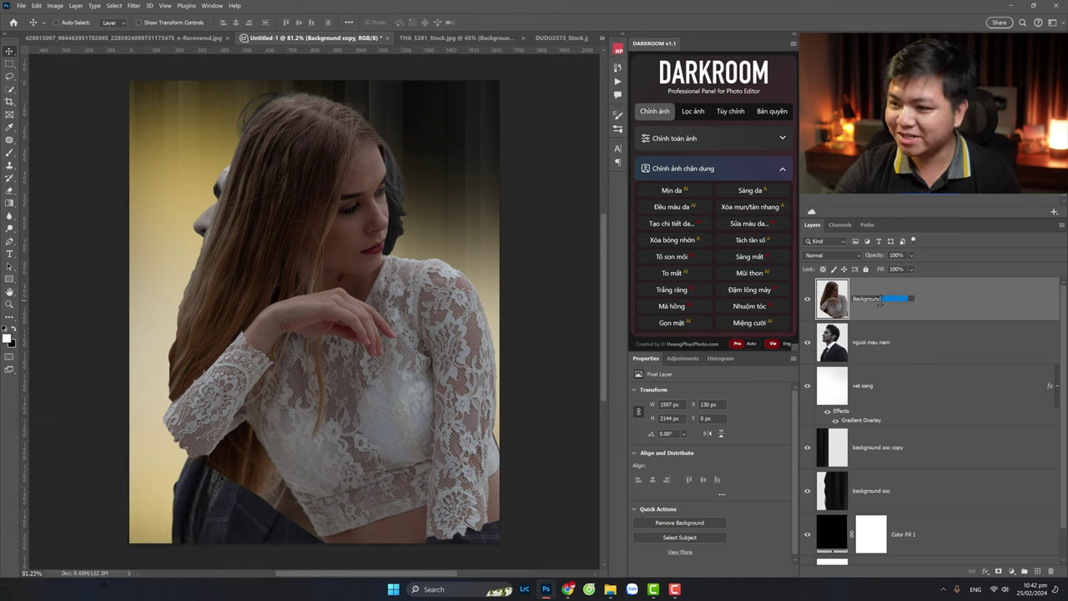
type("nguoi mau n")
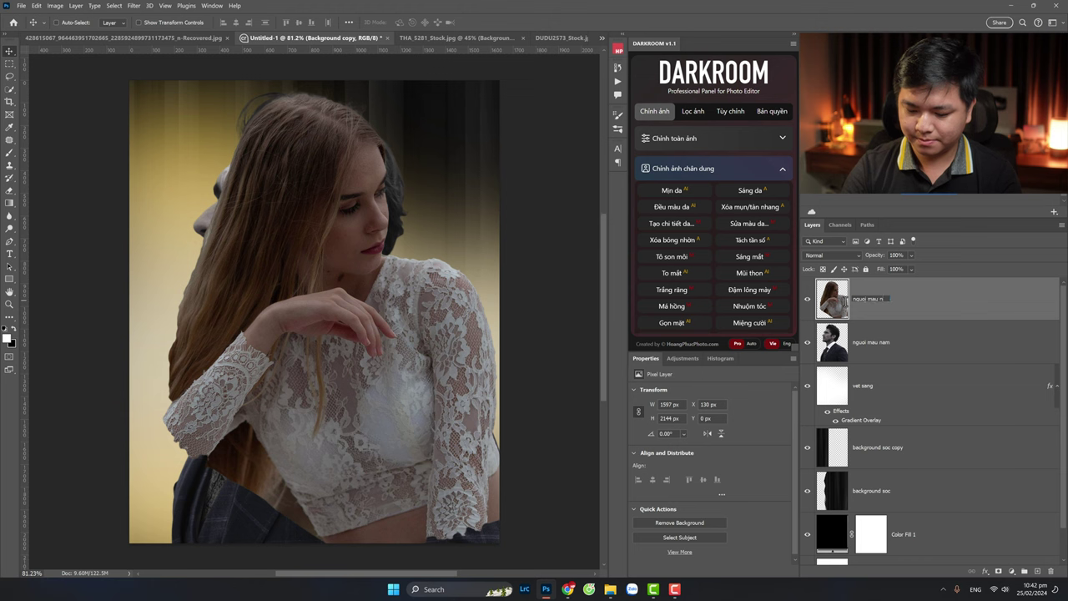
type("u")
key("Return")
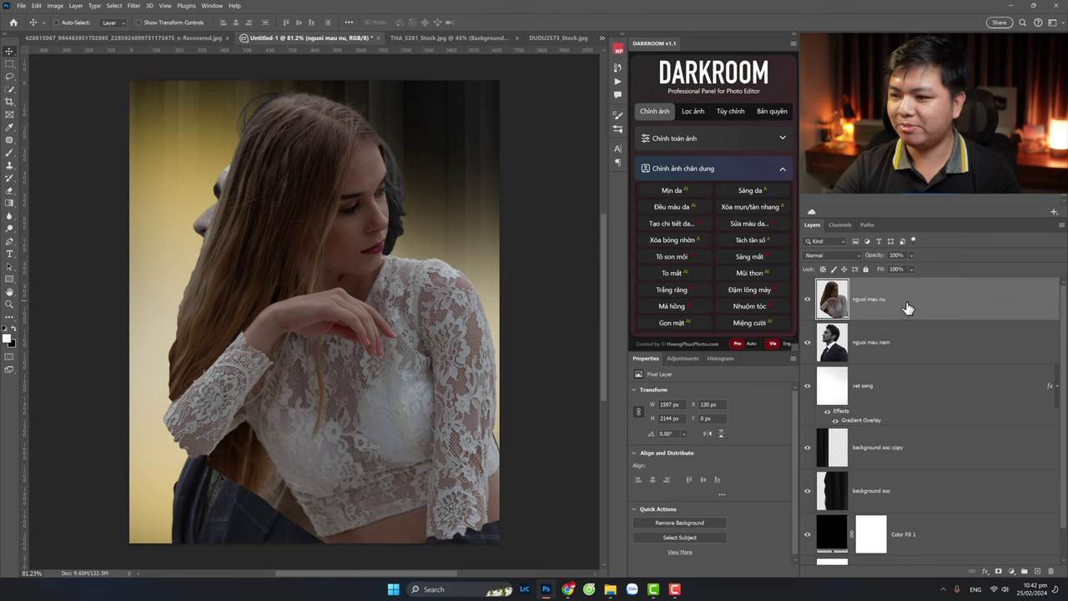
Step: Clip the nguoi mau nu layer to nguoi mau nam with a clipping mask
right_click(908, 308)
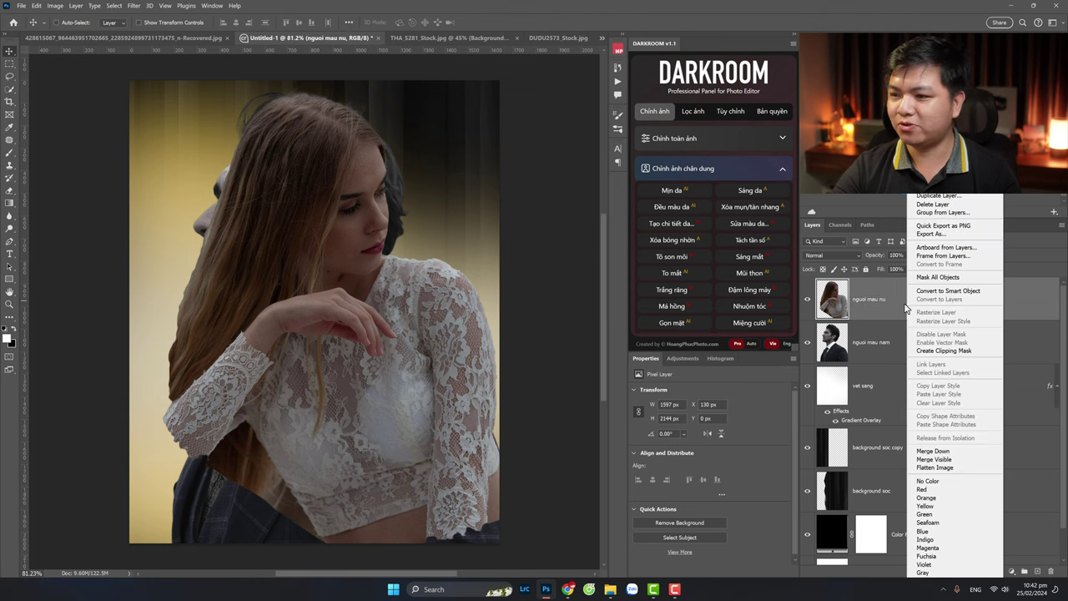
left_click(948, 352)
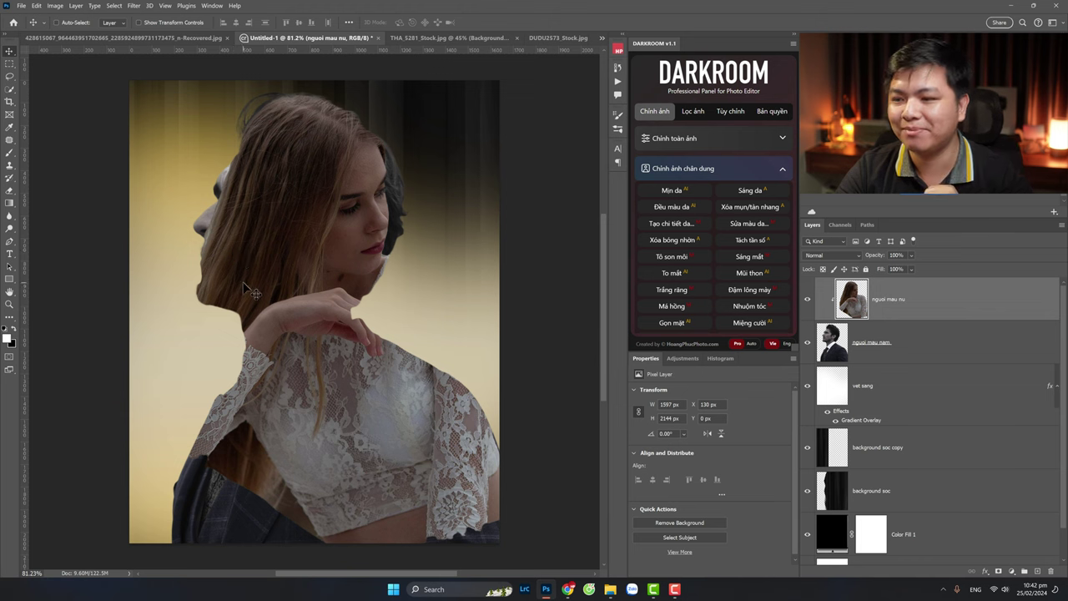
left_click(924, 355)
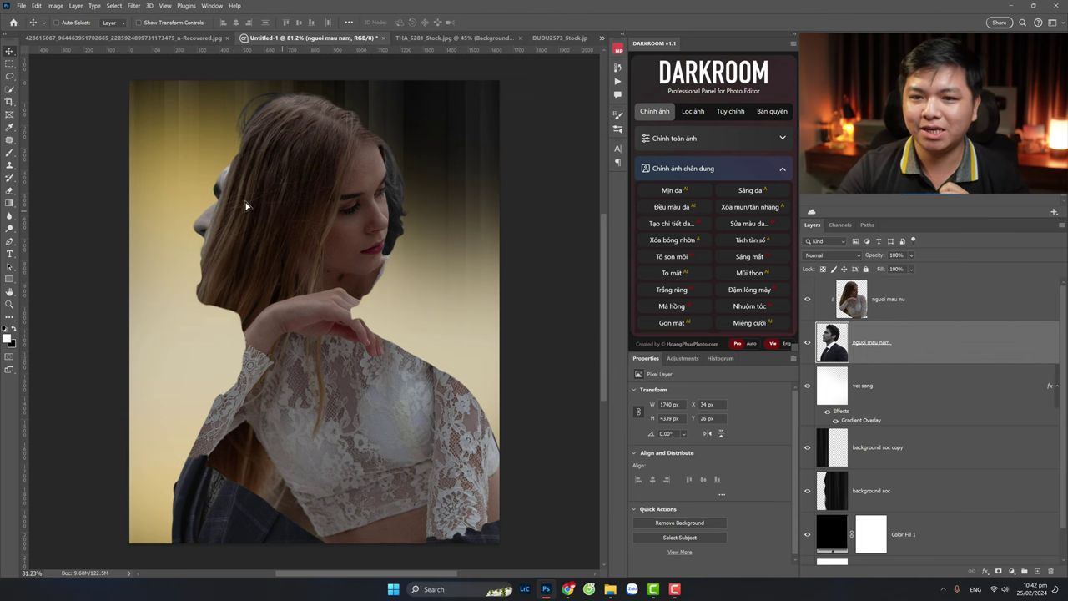
Step: Scale the woman layer to about 104% and move her face into the man's head
mouse_move(246, 206)
left_mouse_down()
mouse_move(329, 225)
mouse_move(280, 214)
mouse_move(303, 183)
left_mouse_up()
left_click(951, 304)
key("ctrl+t")
left_click_drag(153, 98, 142, 107)
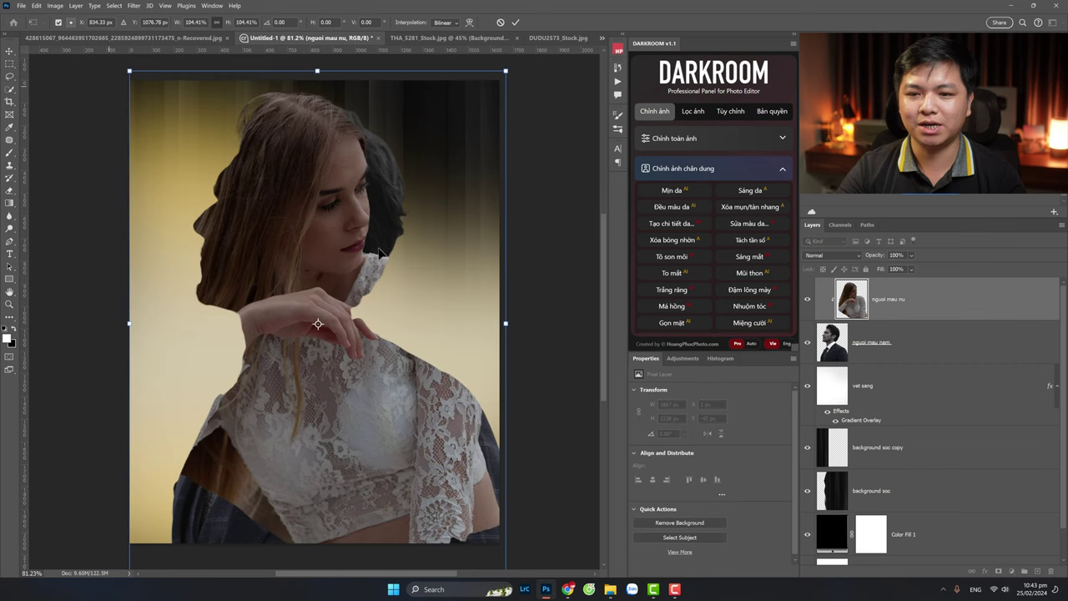
mouse_move(382, 252)
left_mouse_down()
mouse_move(406, 273)
mouse_move(413, 260)
left_mouse_up()
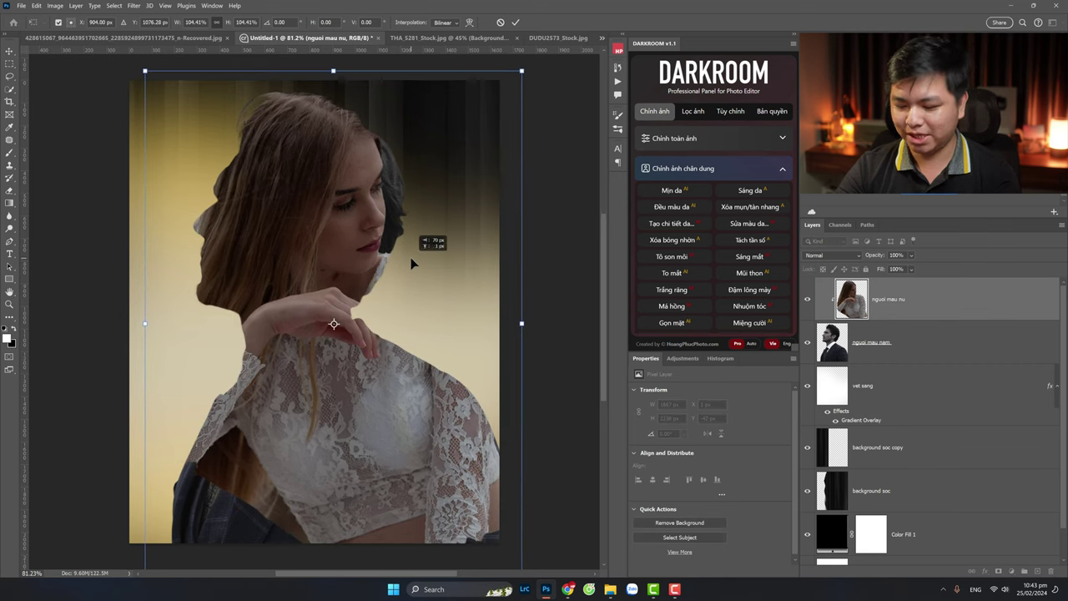
key("Return")
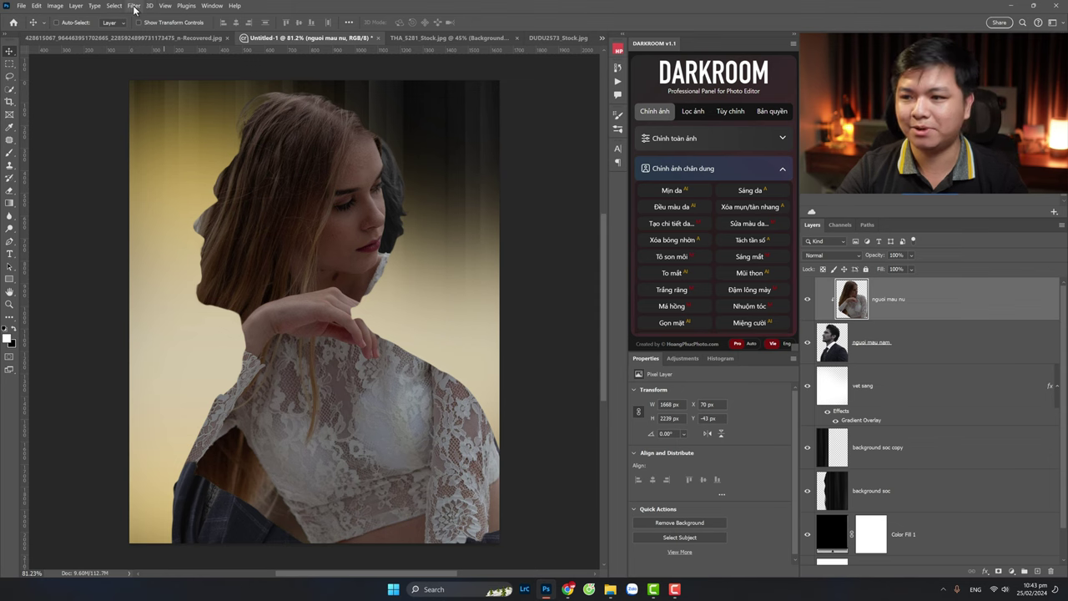
Step: Apply Camera Raw to the woman layer: Vibrance -100, Exposure -0.90, Highlights +55, Whites +75
left_click(134, 6)
left_click(159, 74)
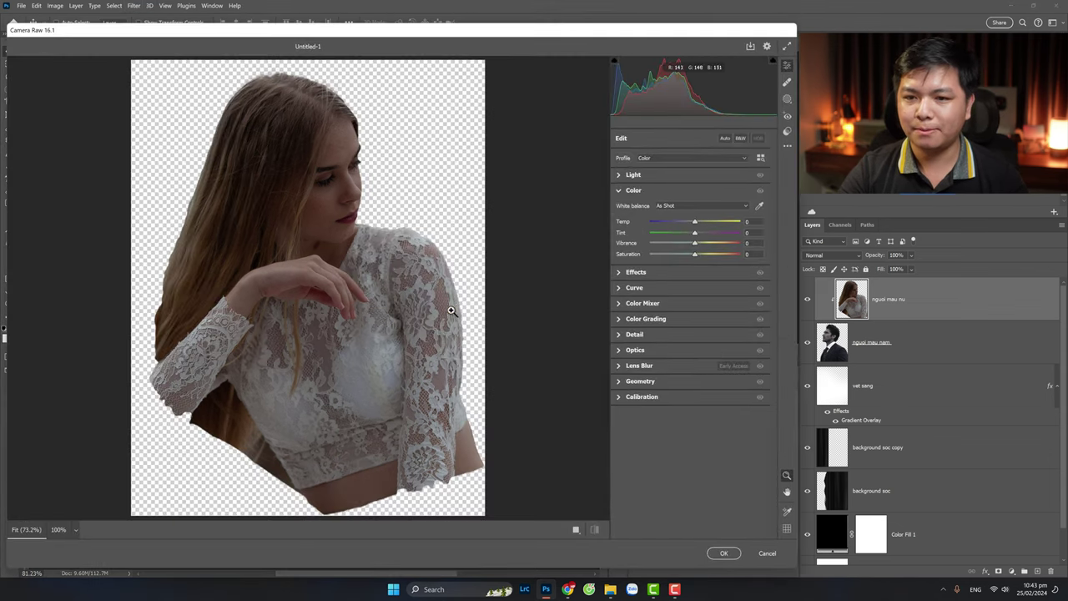
left_click_drag(695, 243, 612, 197)
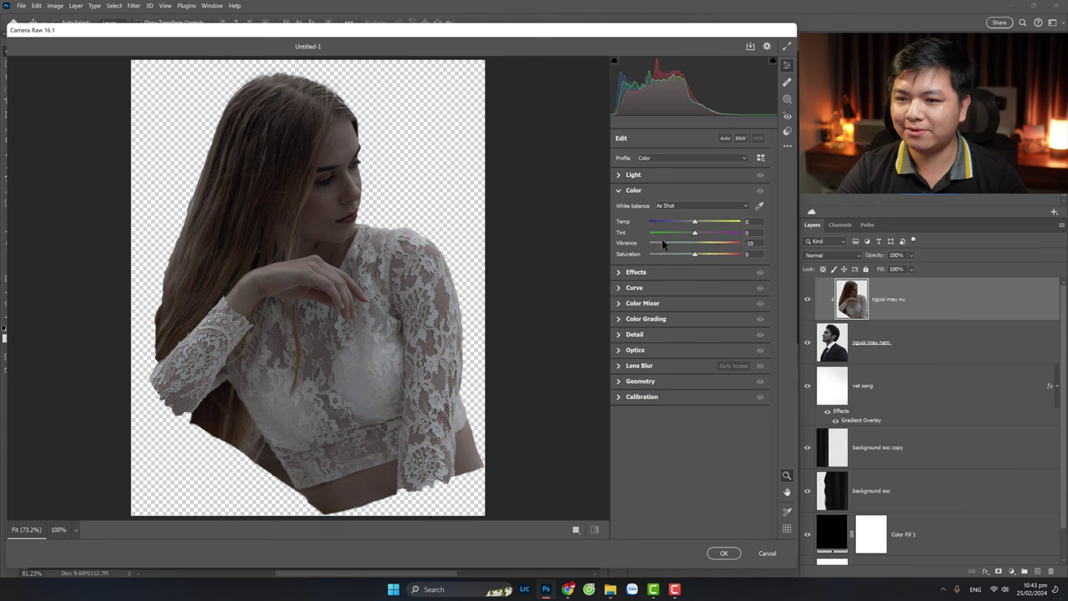
left_click(621, 175)
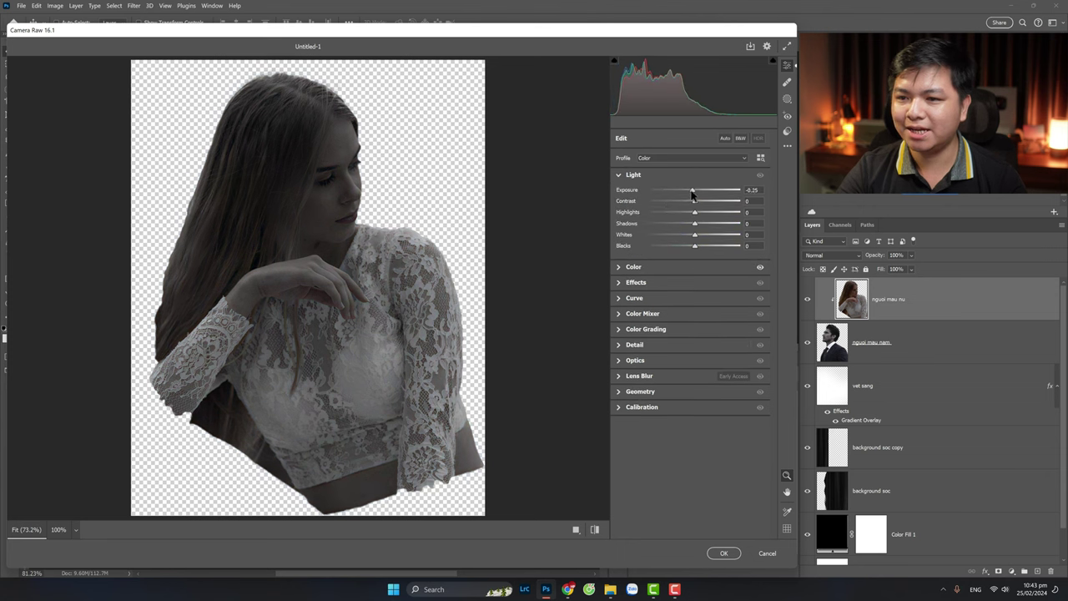
mouse_move(695, 191)
left_mouse_down()
mouse_move(685, 191)
mouse_move(719, 212)
mouse_move(729, 239)
left_mouse_up()
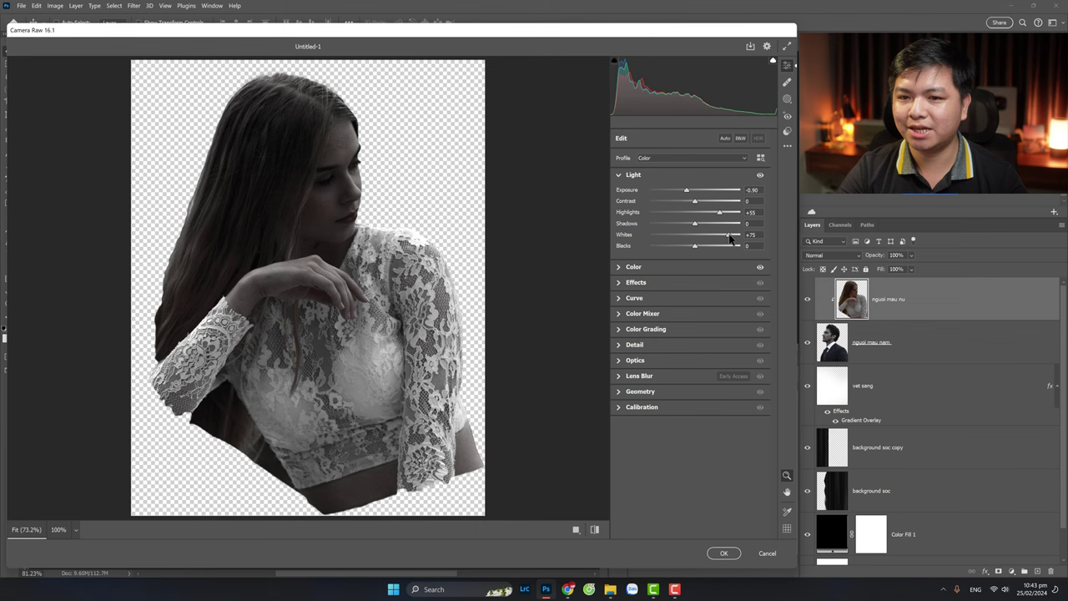
left_click(723, 554)
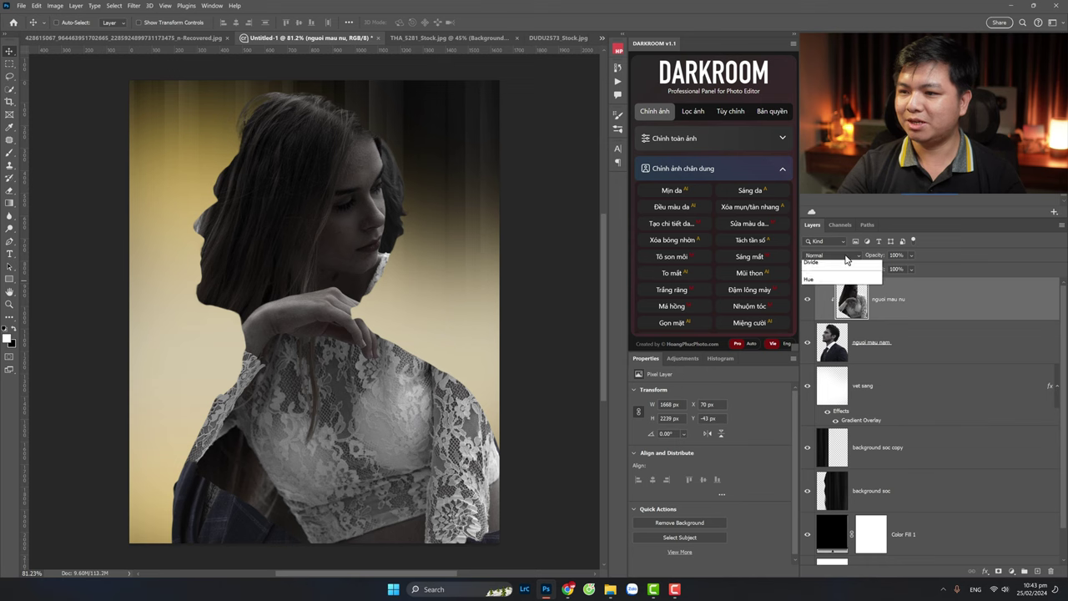
Step: Set the woman layer to Lighten blend at 28% opacity, comparing with the reference poster
left_click(830, 255)
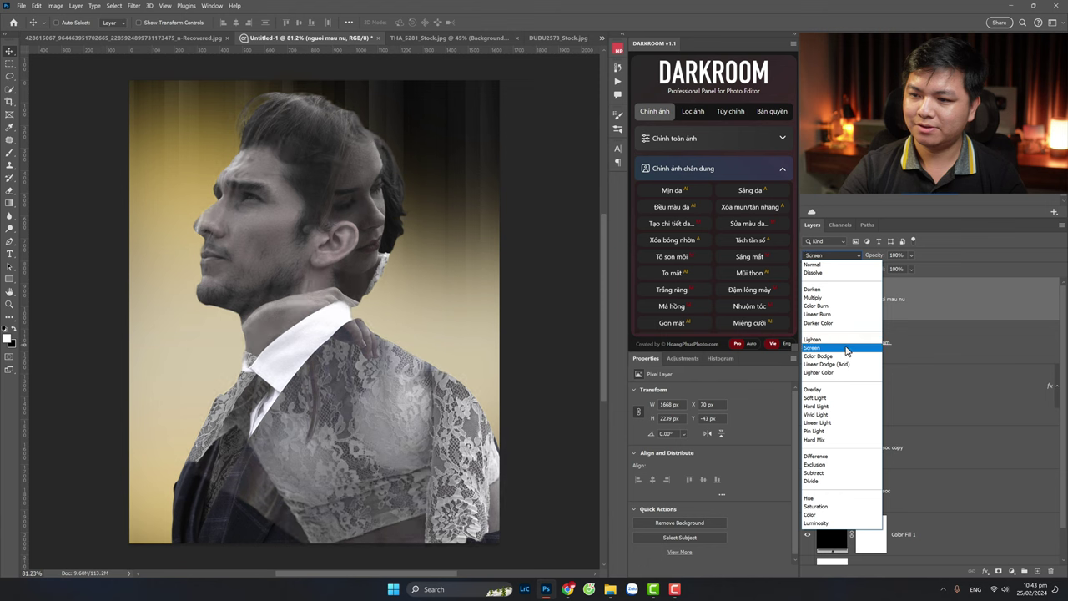
left_click(847, 348)
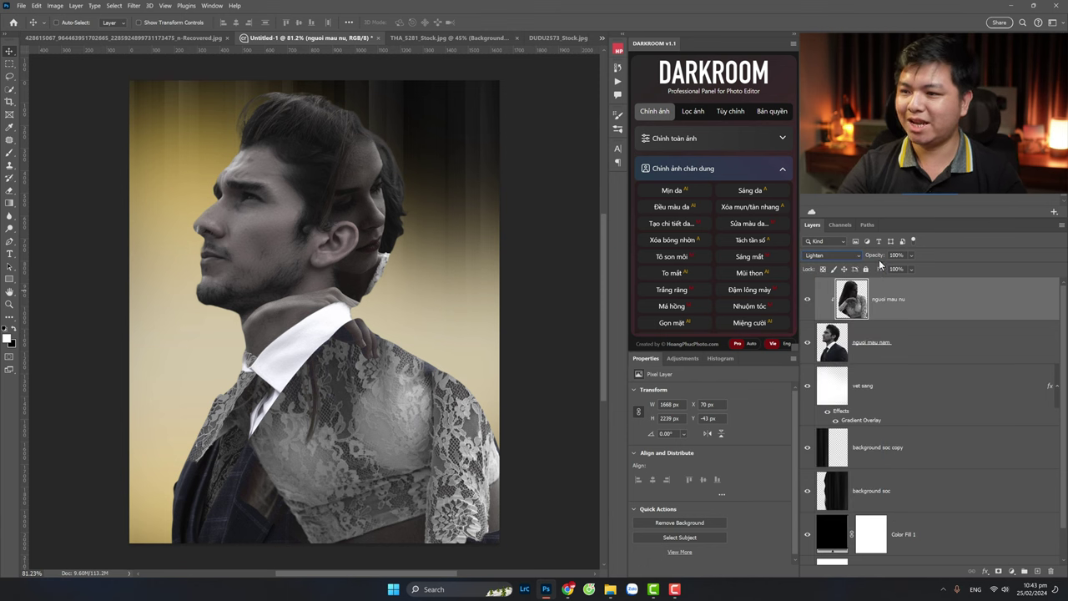
left_click_drag(880, 264, 841, 267)
left_click(125, 38)
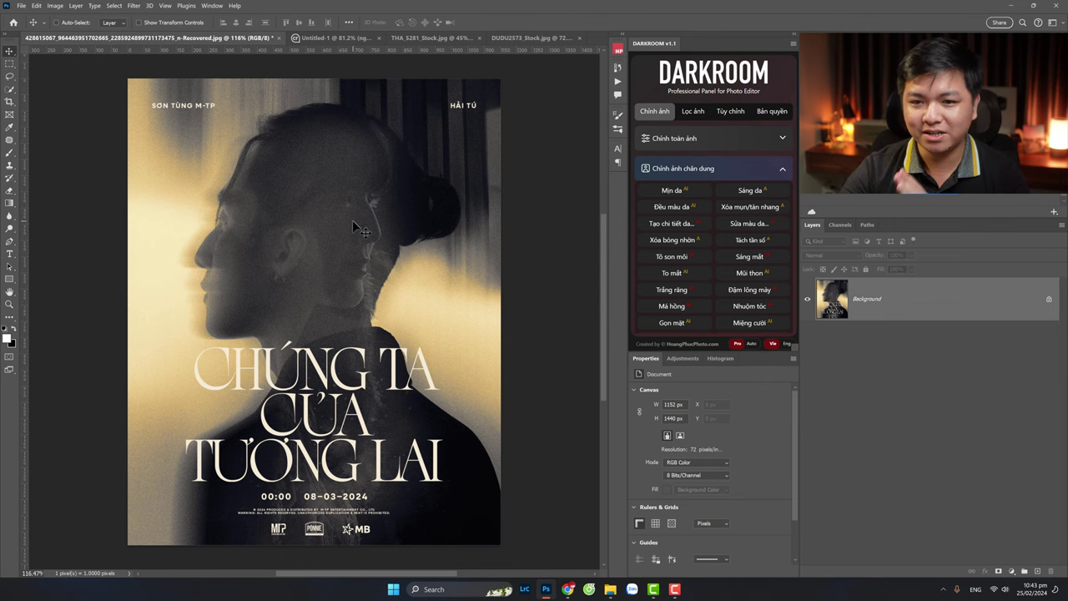
left_click(325, 38)
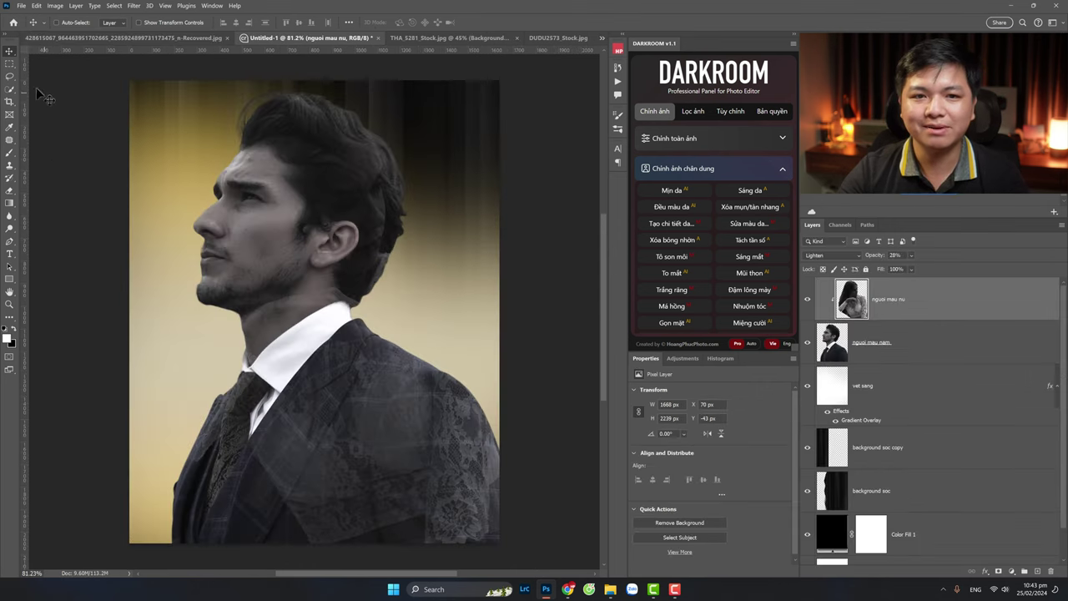
Step: Nudge the woman overlay to Y -43 px, checking it against the reference poster
left_click_drag(330, 190, 314, 191)
left_click(173, 38)
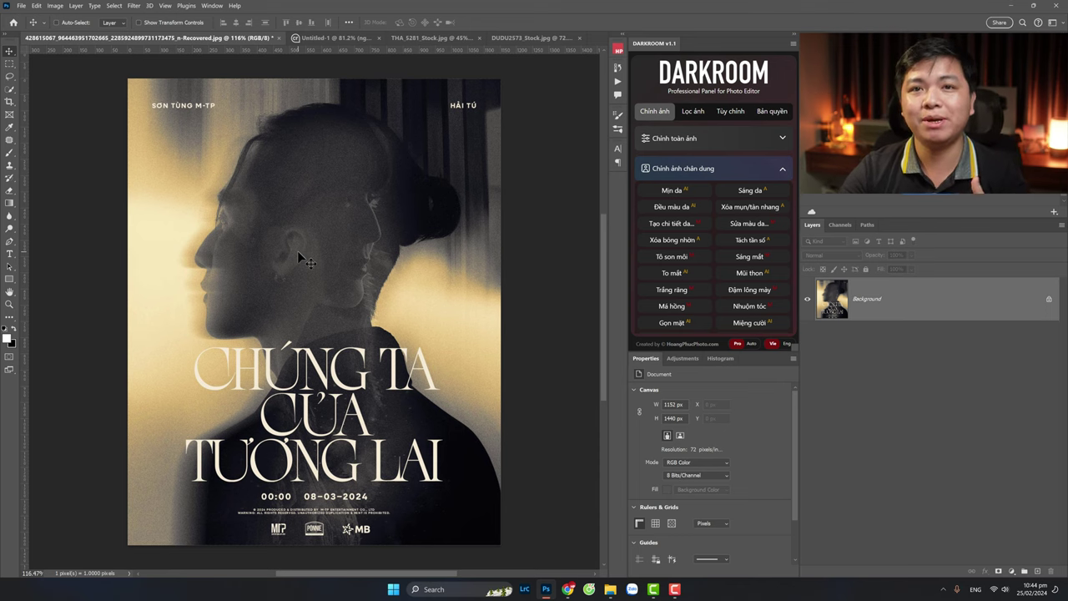
left_click(346, 40)
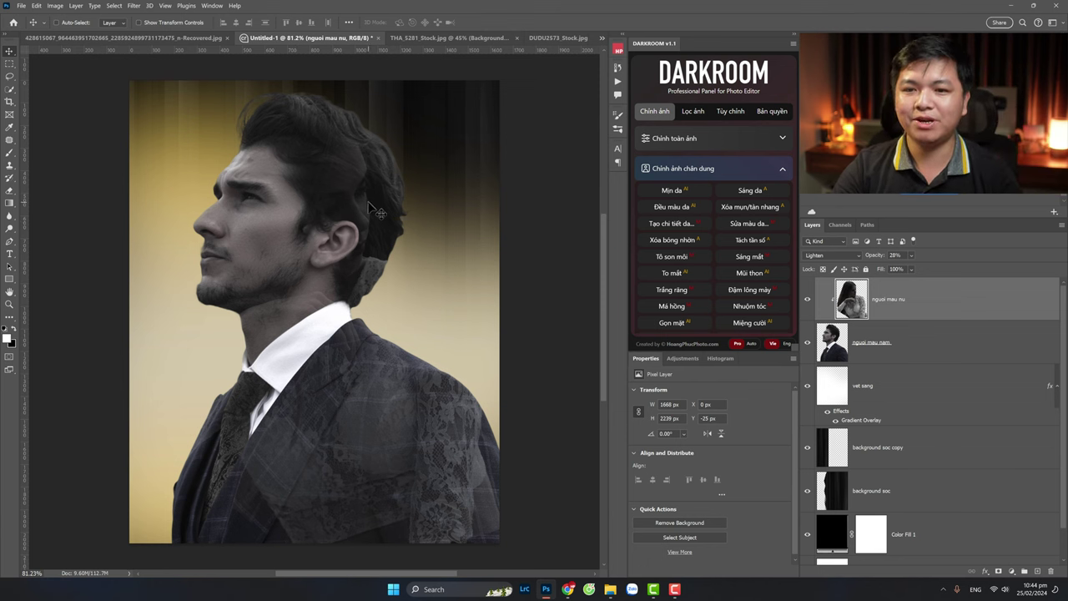
left_click_drag(374, 215, 371, 203)
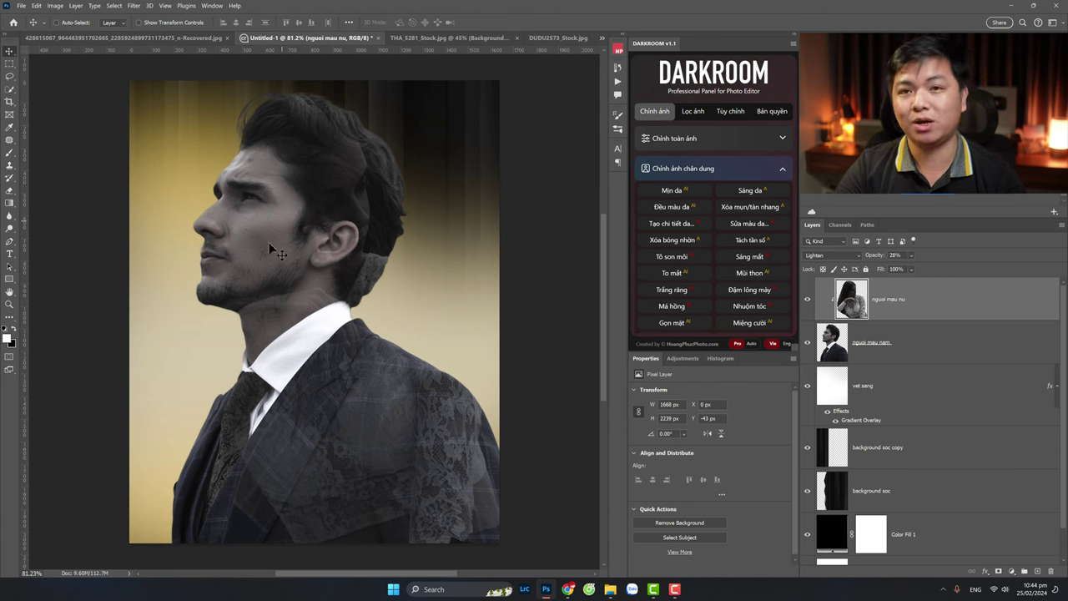
Step: Add a Levels layer above the man layer with midtones 0.52 and output black 13
left_click(8, 80)
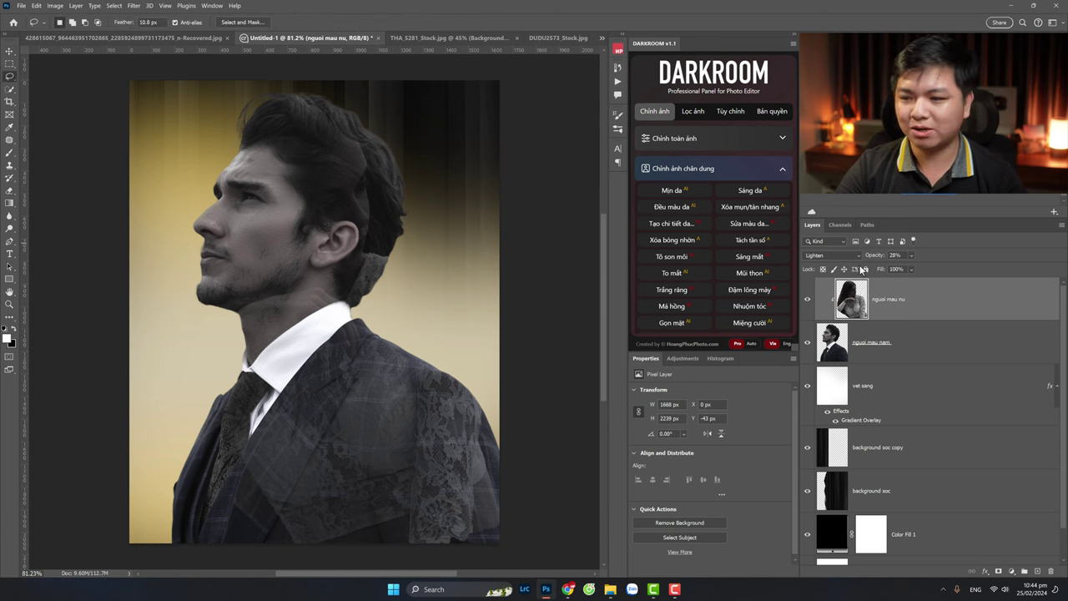
left_click(930, 355)
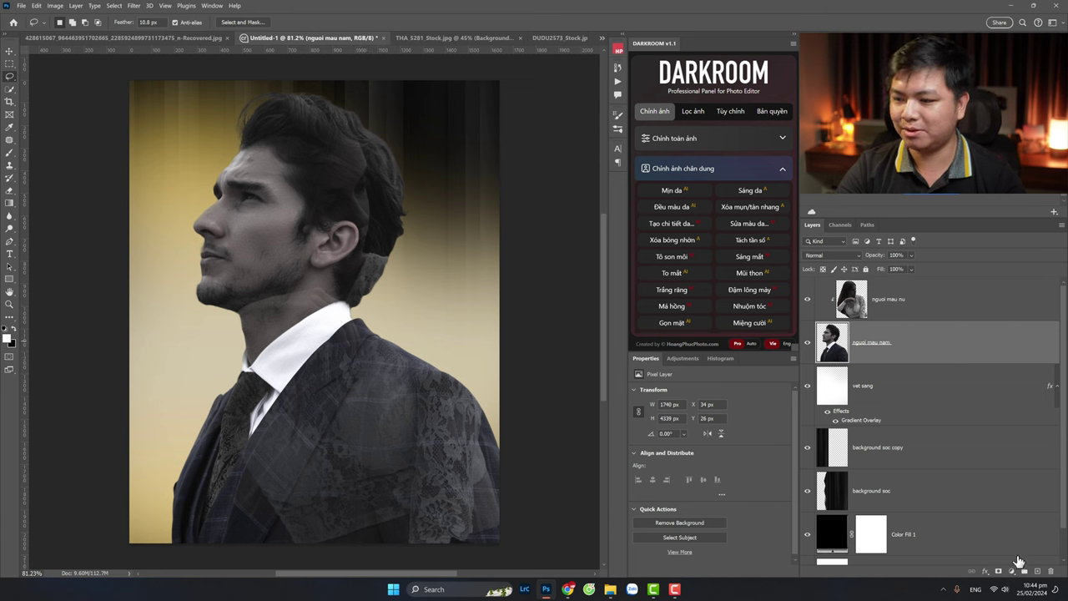
left_click(1012, 571)
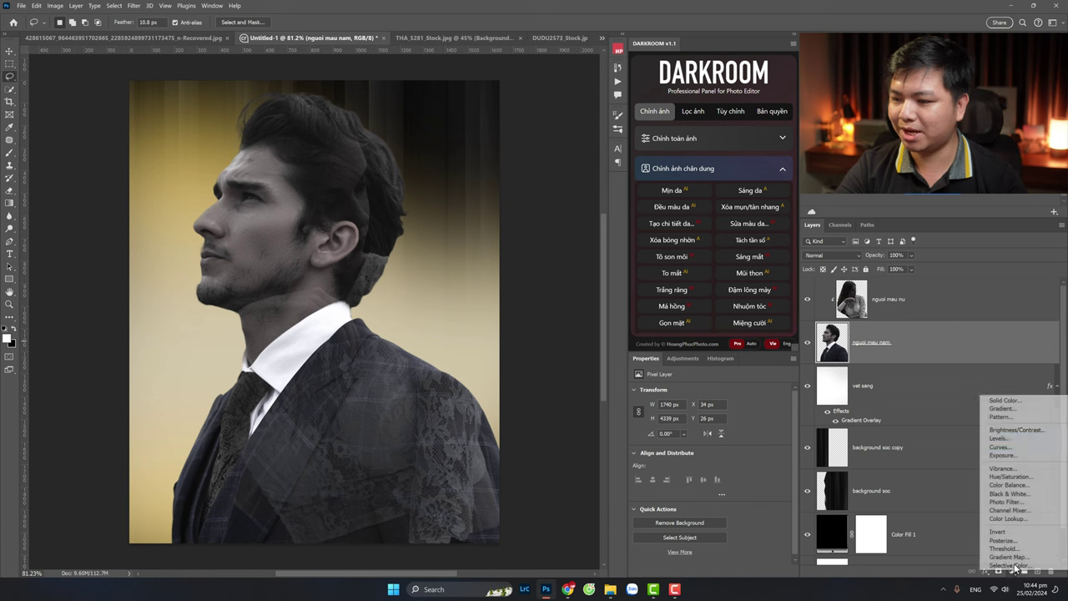
left_click(1014, 438)
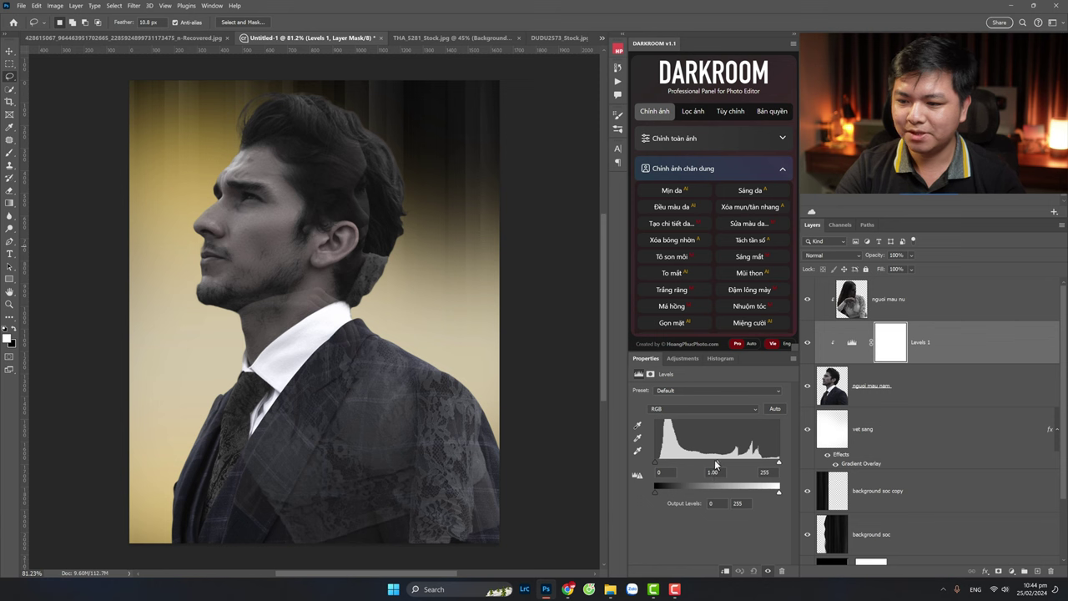
mouse_move(715, 462)
left_mouse_down()
mouse_move(743, 464)
mouse_move(742, 473)
left_mouse_up()
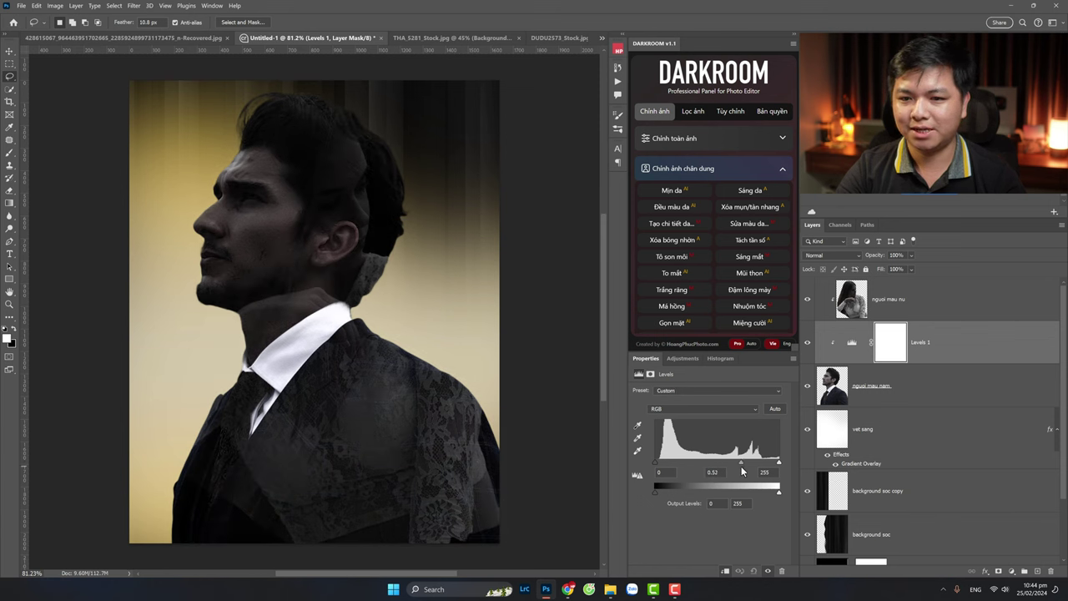
mouse_move(654, 492)
left_mouse_down()
mouse_move(648, 499)
mouse_move(662, 499)
left_mouse_up()
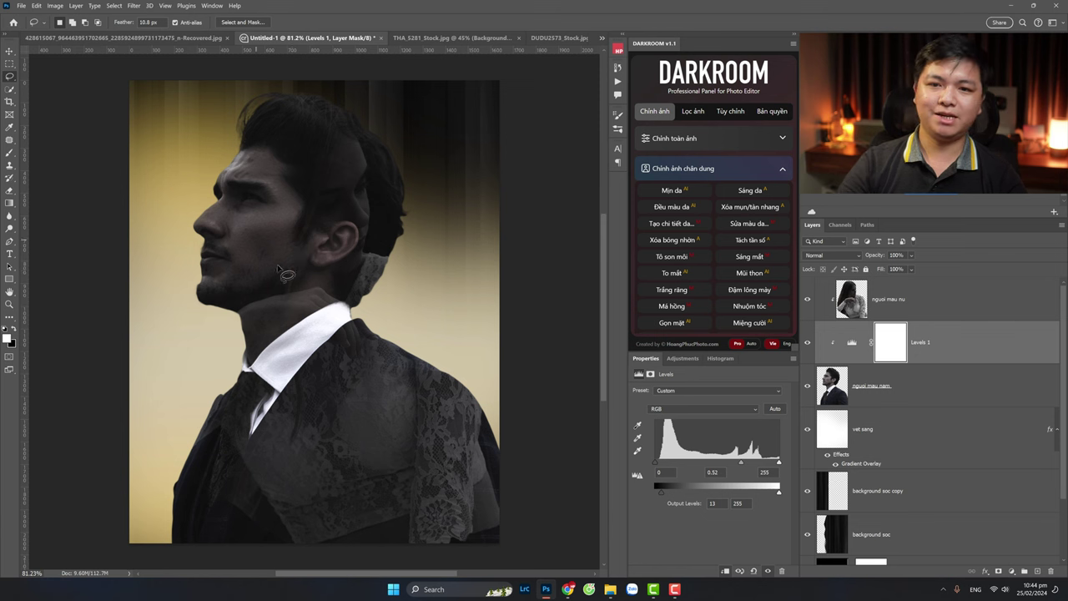
left_click(950, 404)
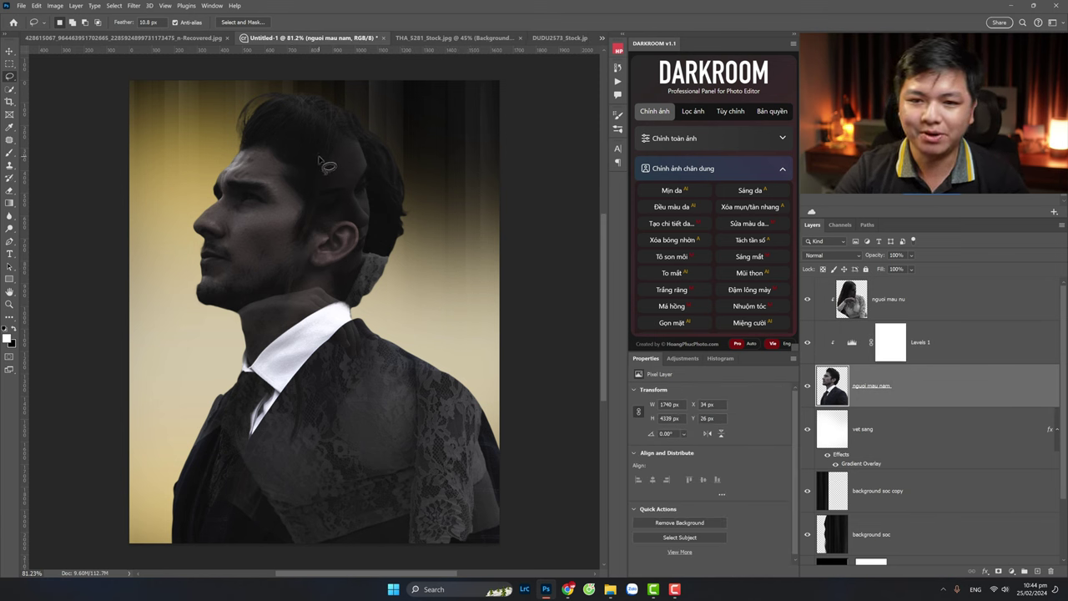
Step: Lasso the man's face and collar and feather the selection by 100 px
left_click_drag(277, 231, 316, 171)
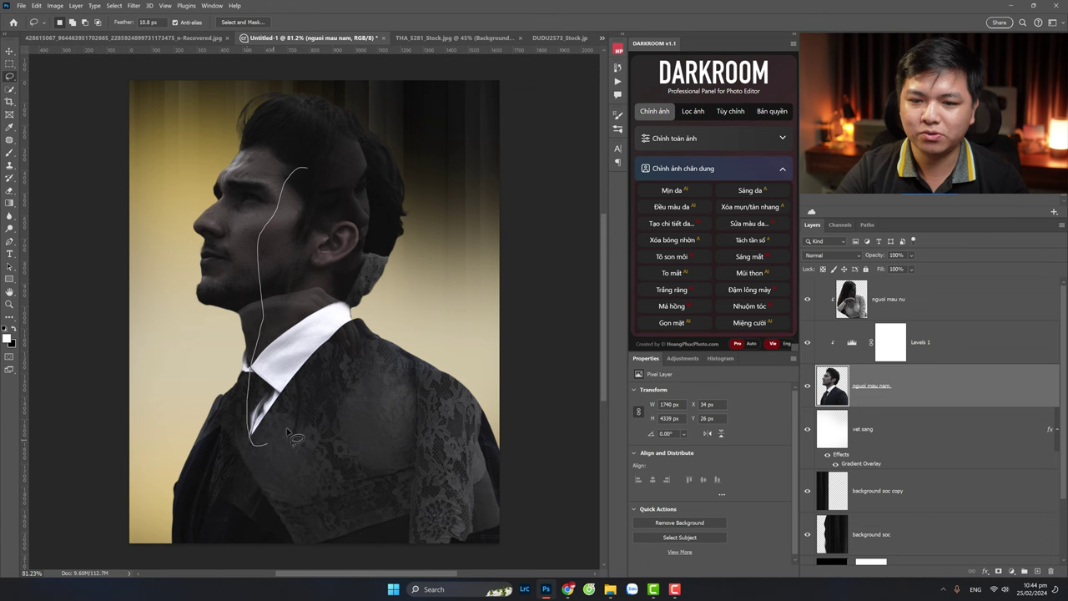
left_click_drag(287, 432, 349, 354)
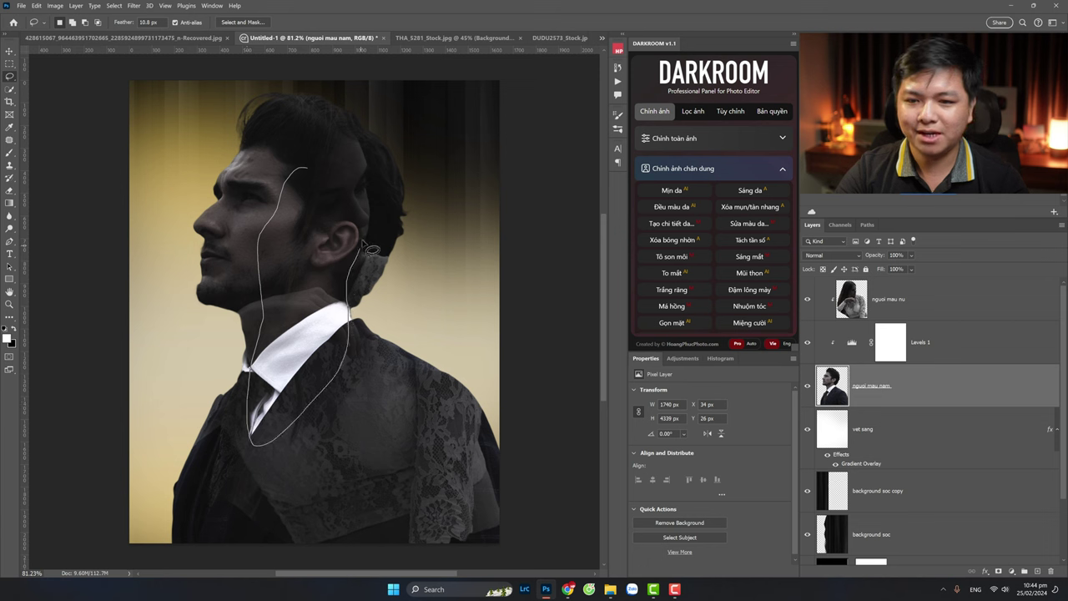
left_click_drag(372, 249, 313, 171)
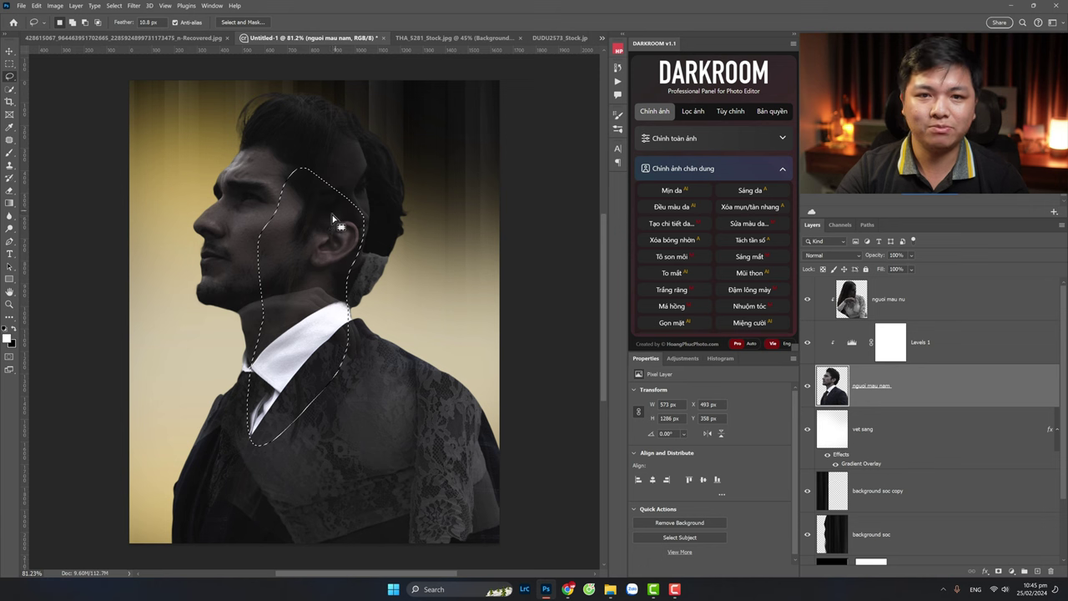
right_click(331, 227)
left_click(354, 242)
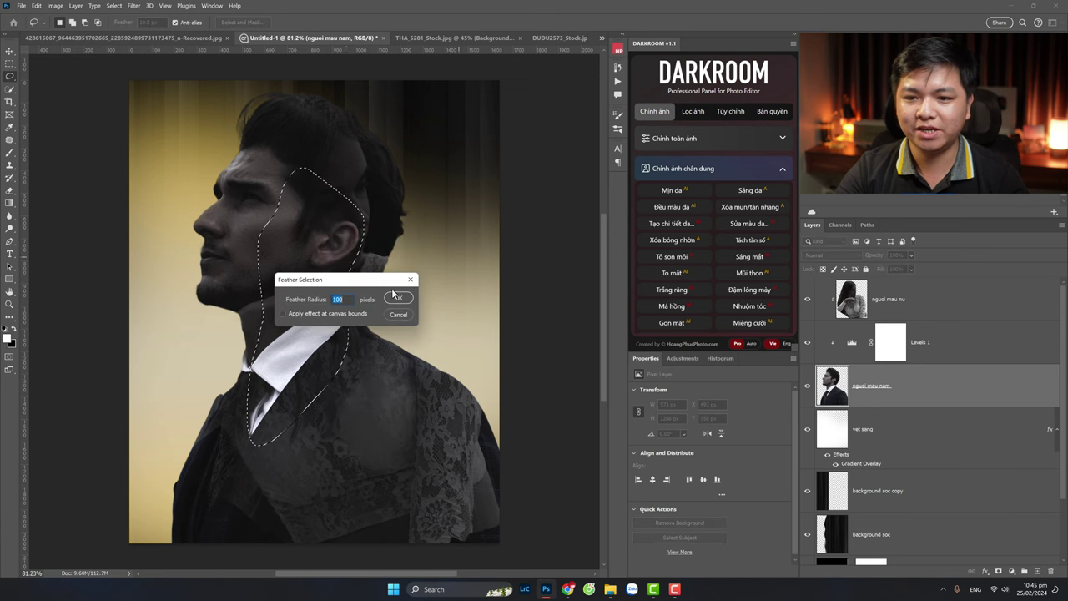
left_click(398, 298)
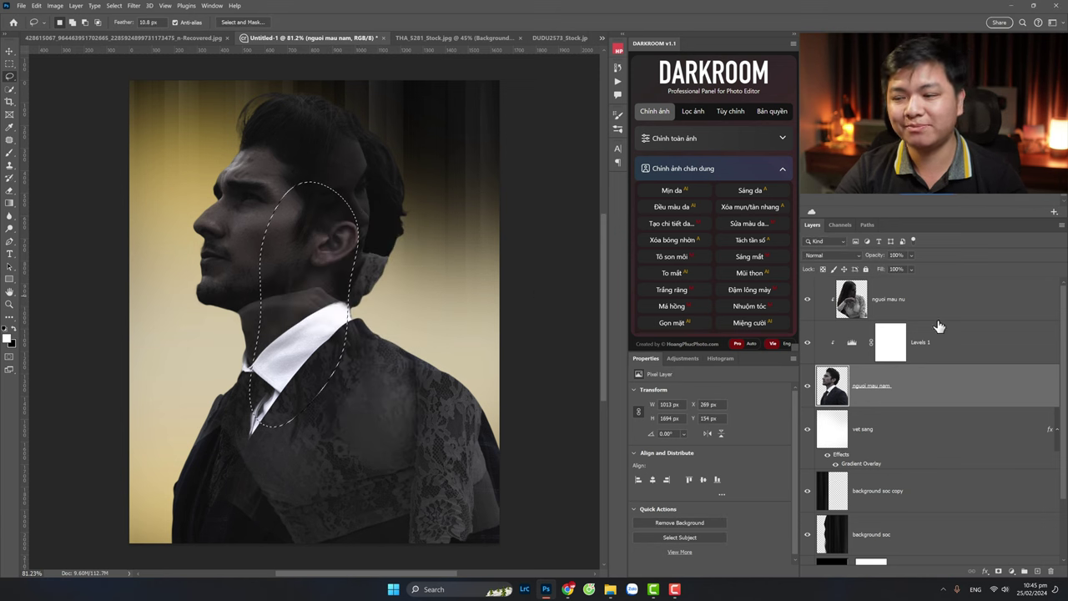
Step: Add a Brightness/Contrast layer at Brightness -104 in Luminosity blend mode
left_click(1012, 571)
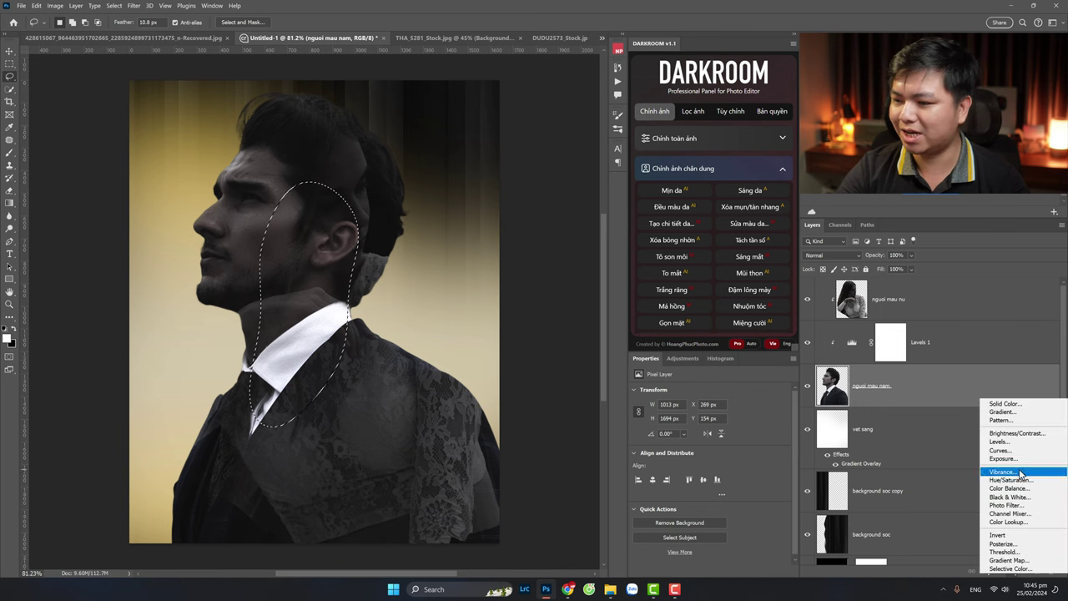
left_click(1025, 434)
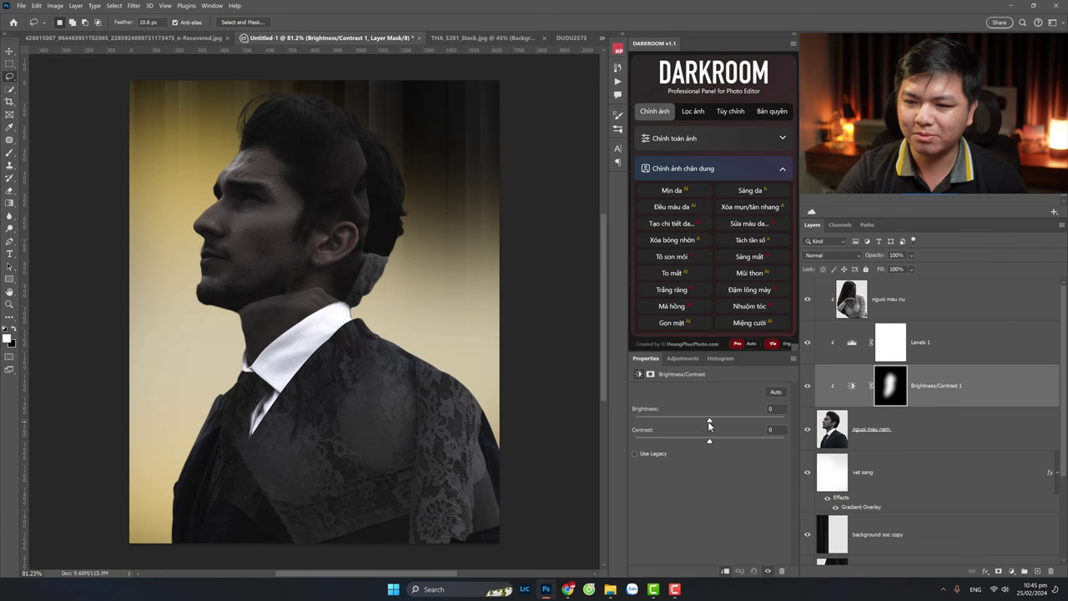
left_click_drag(708, 423, 681, 421)
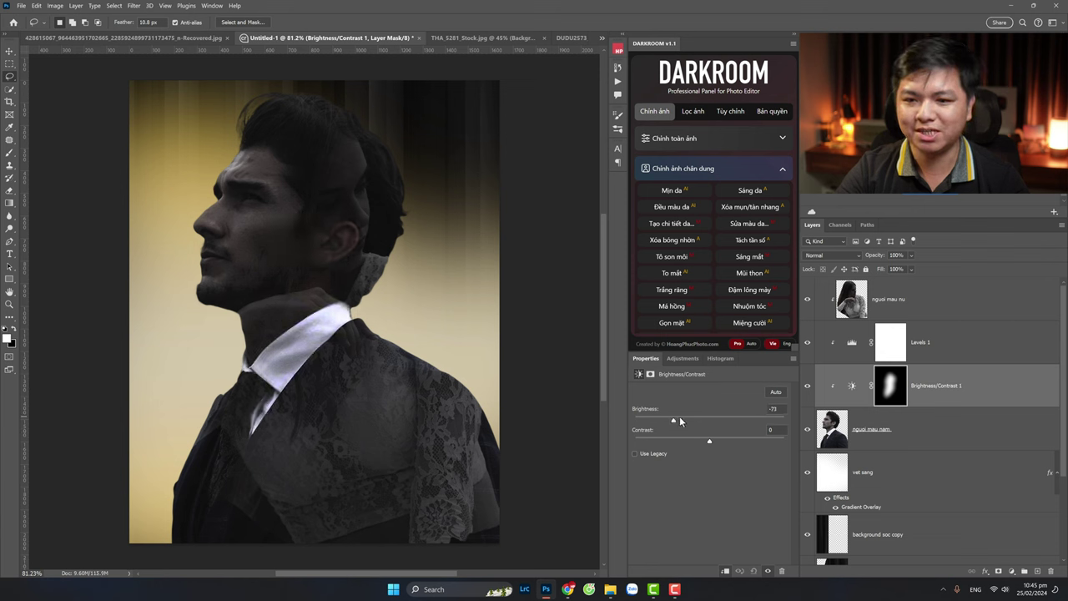
mouse_move(680, 420)
left_mouse_down()
mouse_move(627, 419)
mouse_move(658, 424)
left_mouse_up()
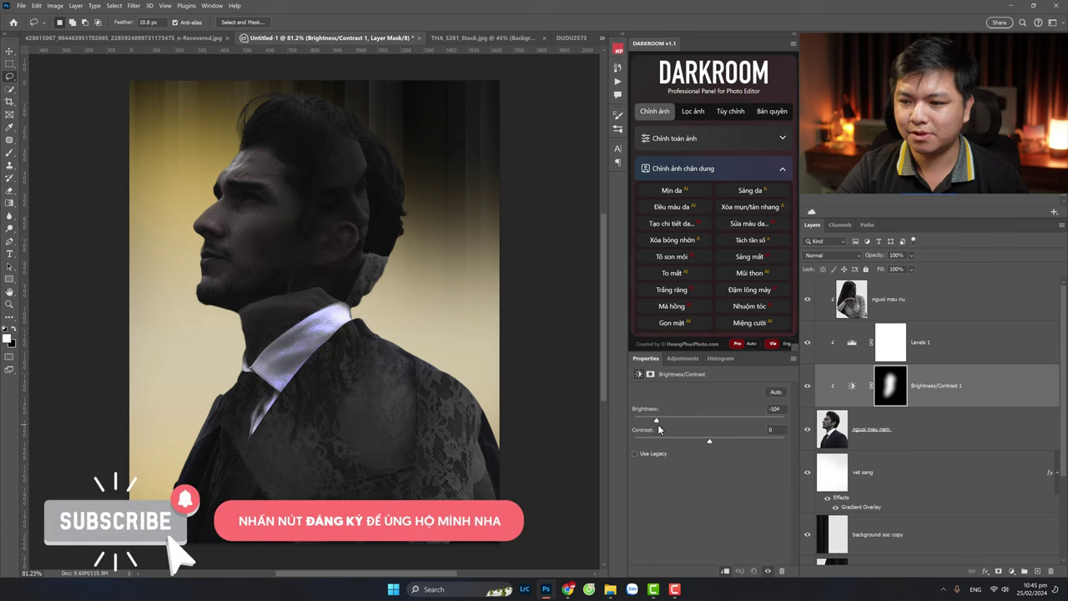
left_click(826, 255)
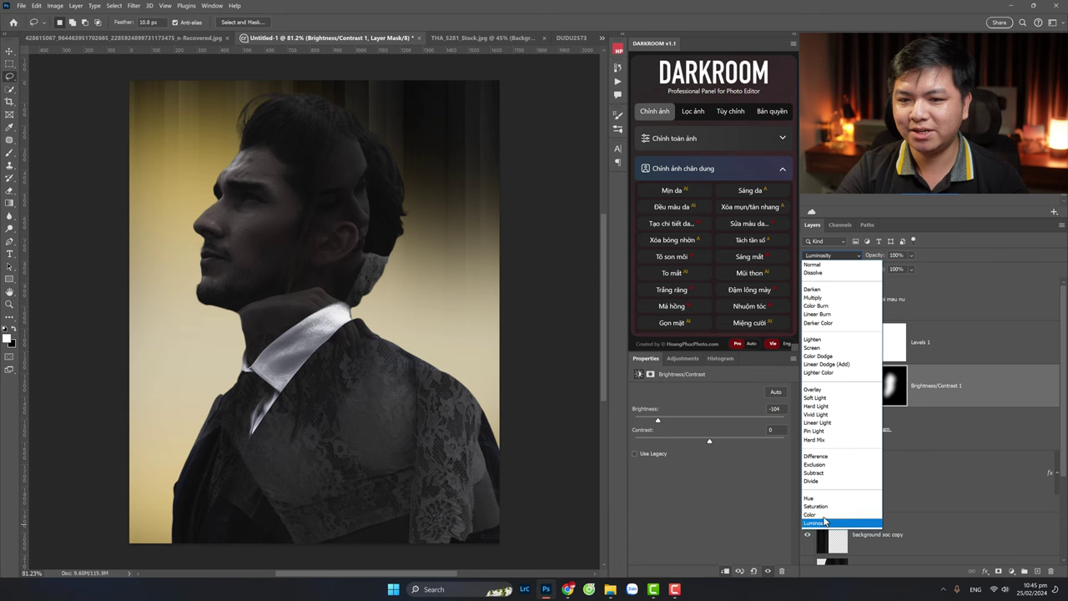
left_click(831, 523)
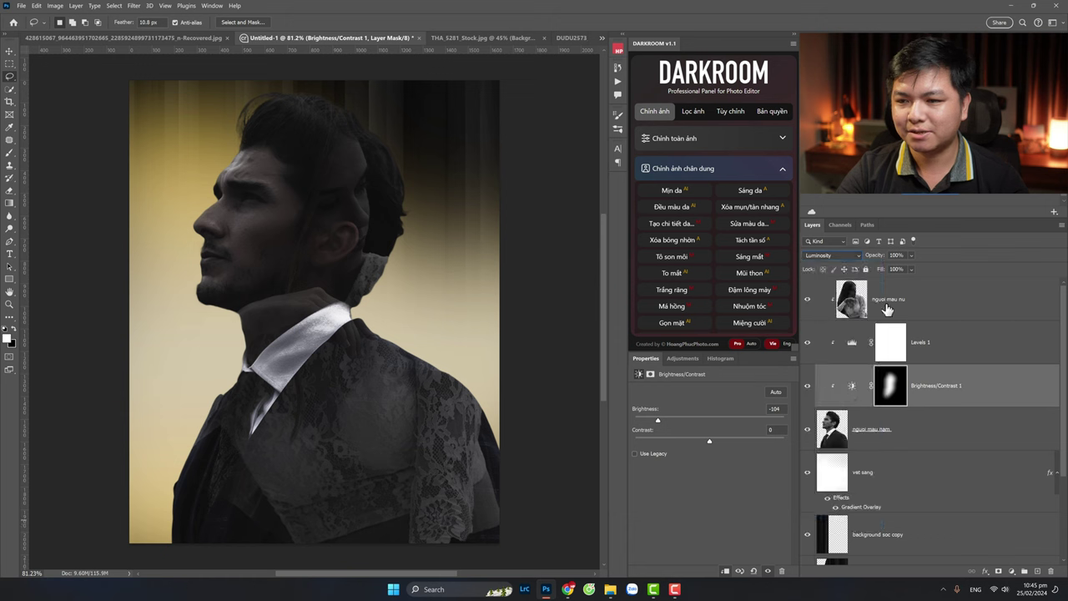
left_click_drag(851, 385, 887, 399)
Step: Load the mask's oval, hide Brightness/Contrast 1, and try then discard a Curves adjustment
left_click(886, 399, "ctrl")
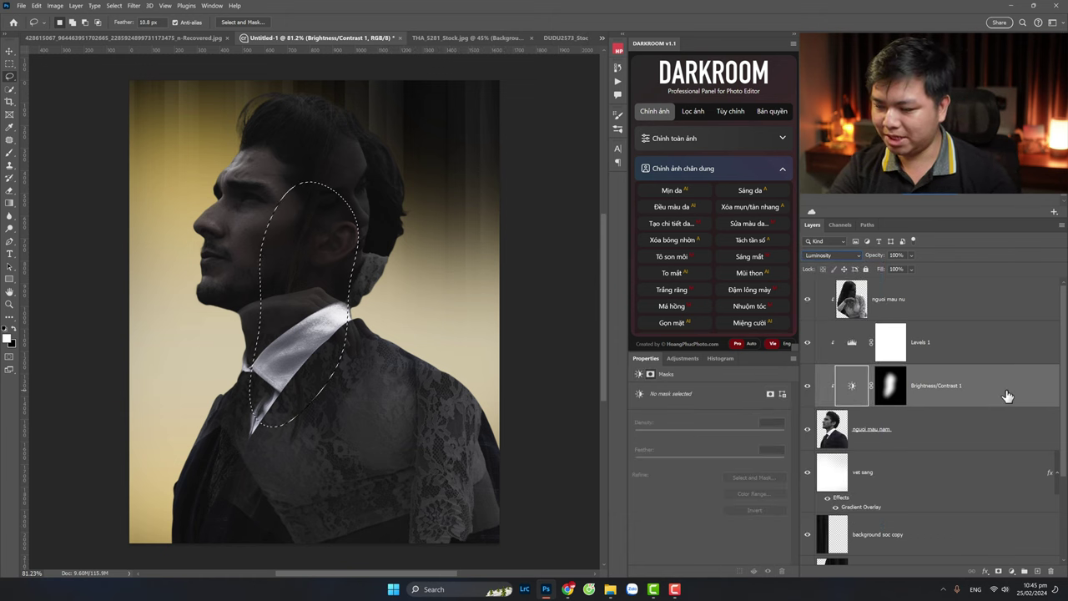
left_click(807, 385)
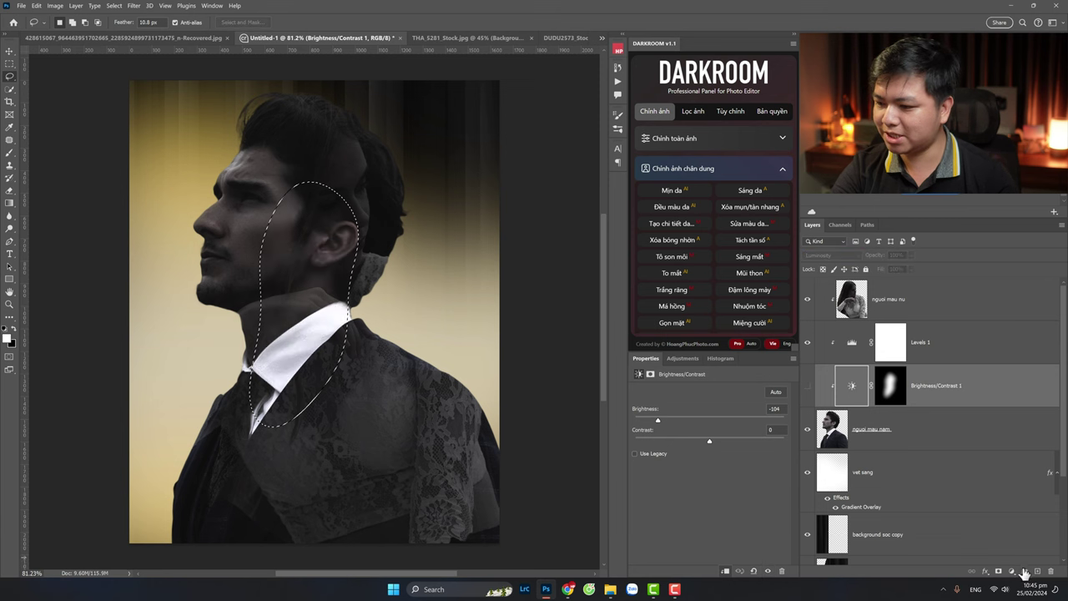
left_click(1012, 571)
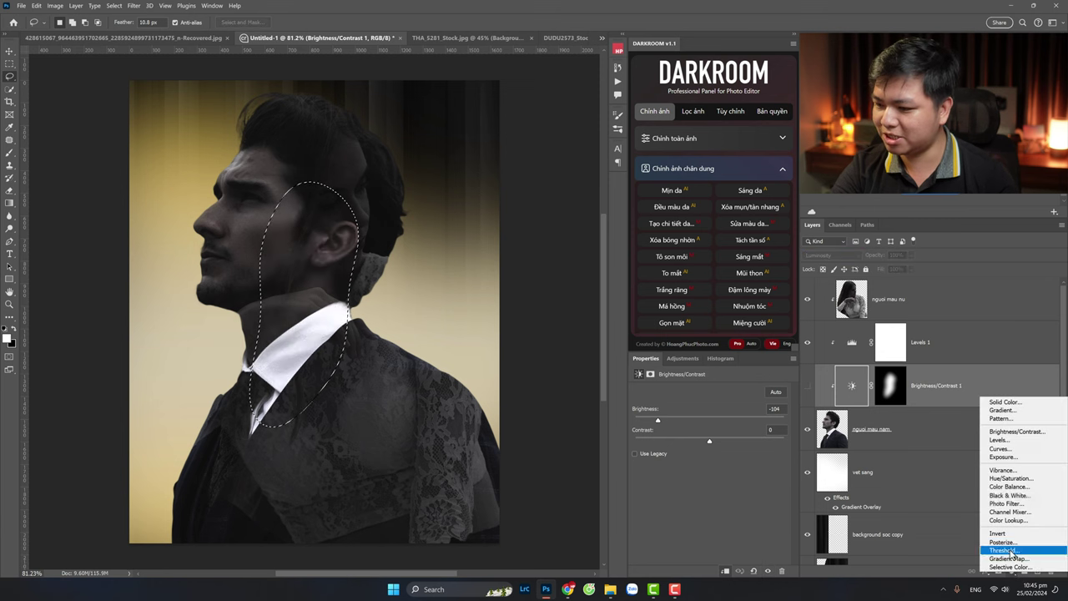
left_click(1018, 449)
mouse_move(729, 473)
left_mouse_down()
mouse_move(731, 491)
mouse_move(738, 484)
left_mouse_up()
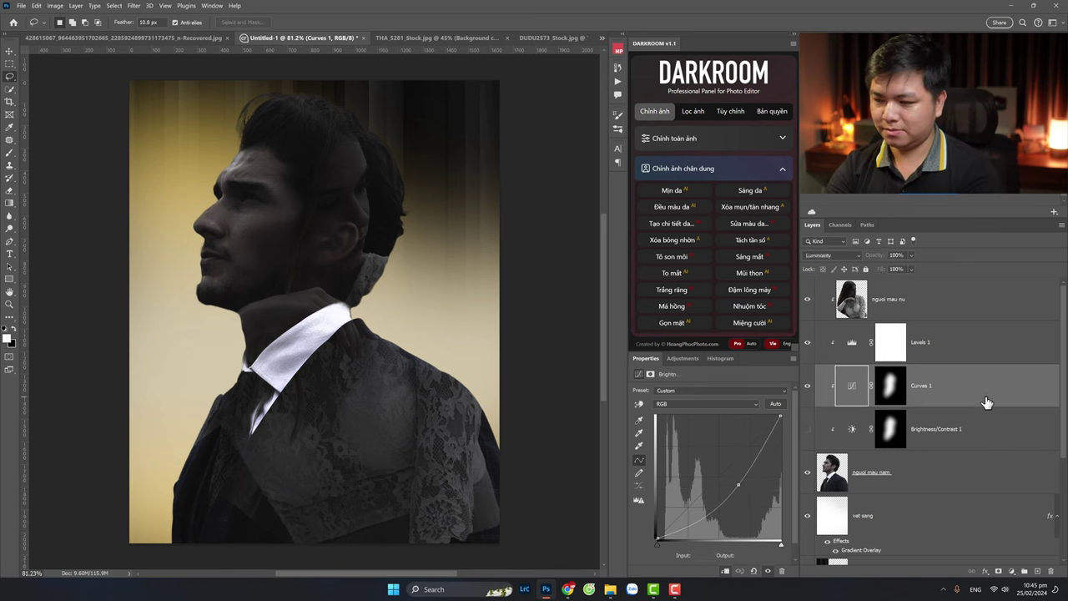
key("Delete")
Step: Add a masked Levels 2 layer with midtones 0.74 and output white 97, then inspect the face
left_click(890, 386, "ctrl")
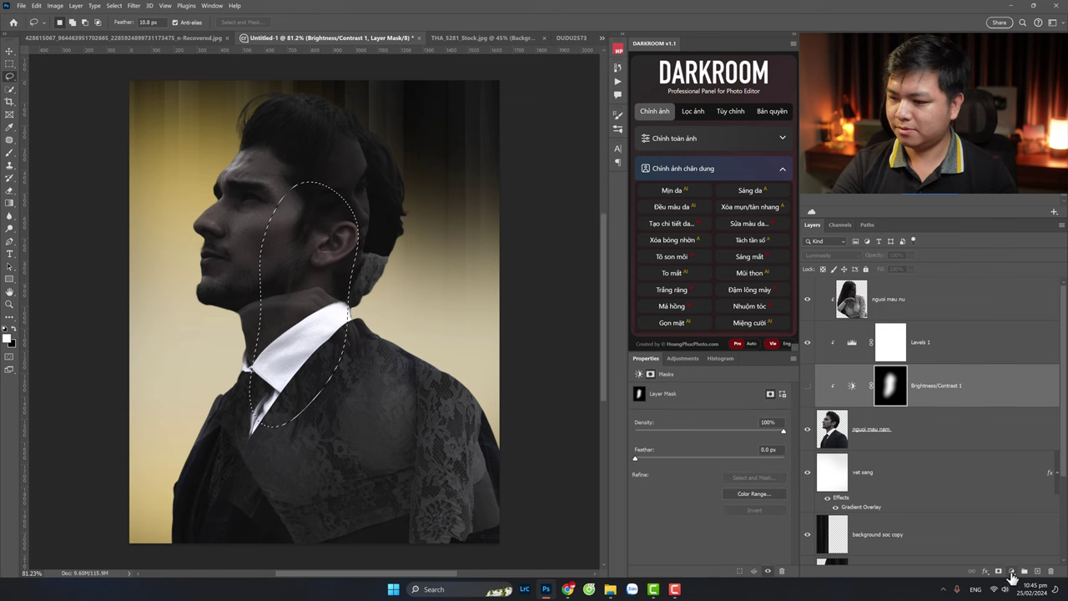
left_click(1011, 571)
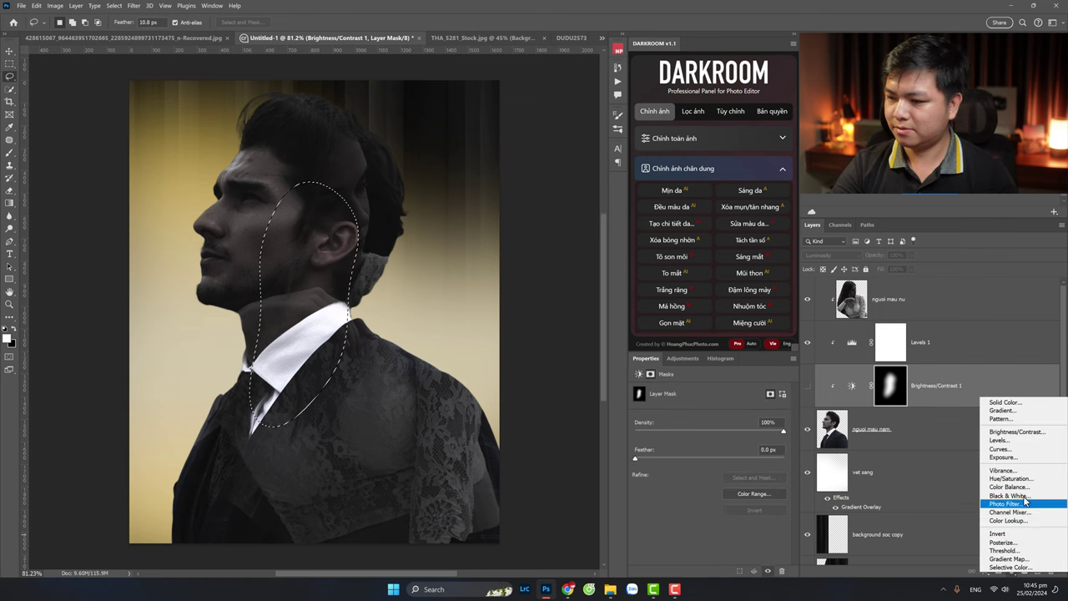
left_click(1019, 441)
mouse_move(716, 463)
left_mouse_down()
mouse_move(740, 464)
mouse_move(714, 494)
mouse_move(690, 494)
mouse_move(721, 490)
mouse_move(702, 491)
left_mouse_up()
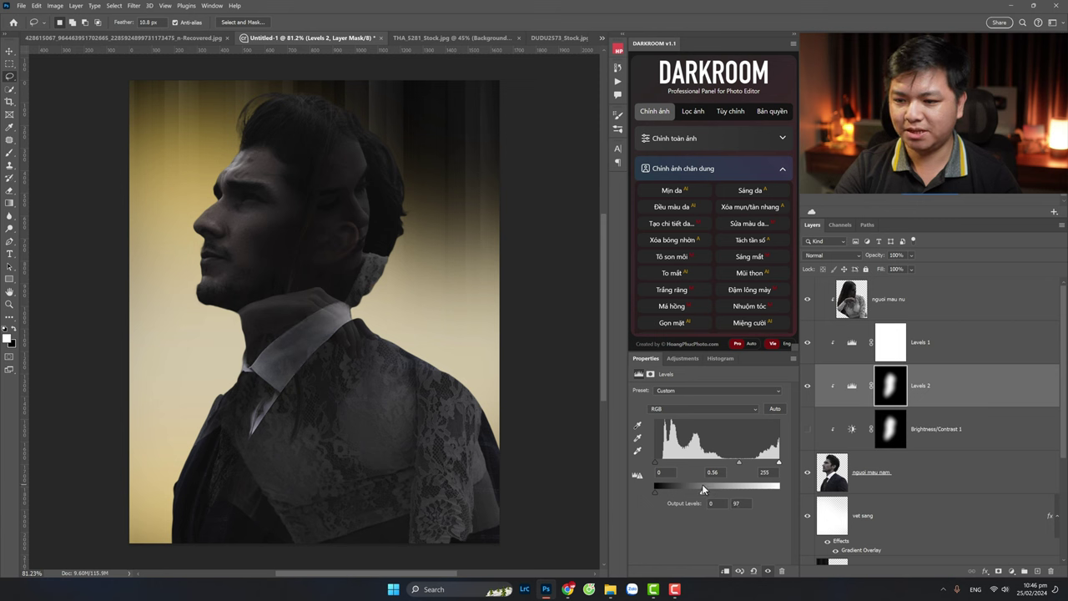
left_click_drag(778, 464, 749, 470)
key("ctrl+z")
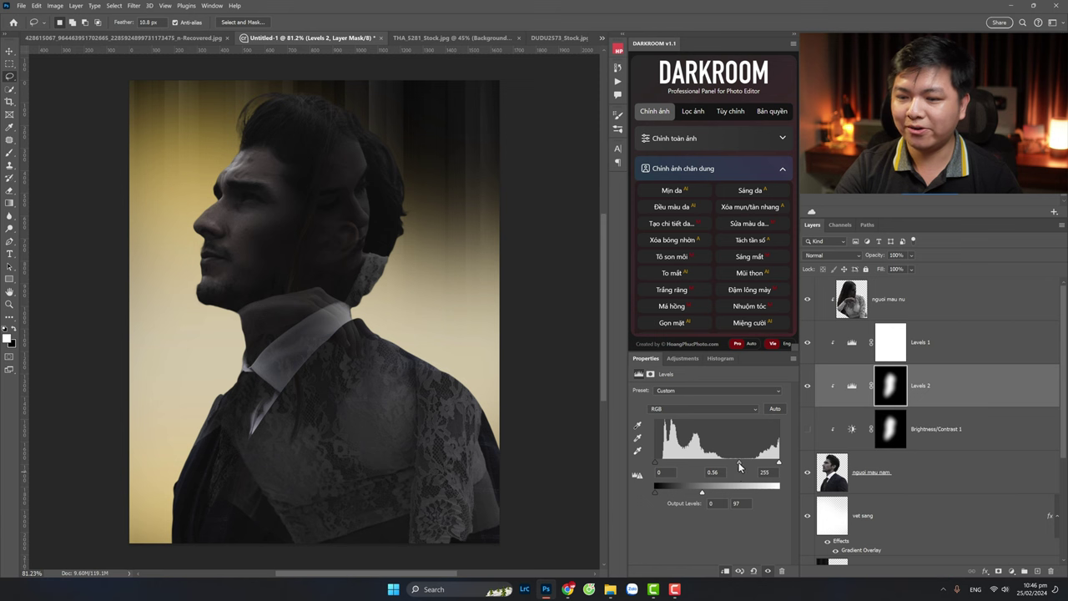
left_click_drag(763, 465, 760, 461)
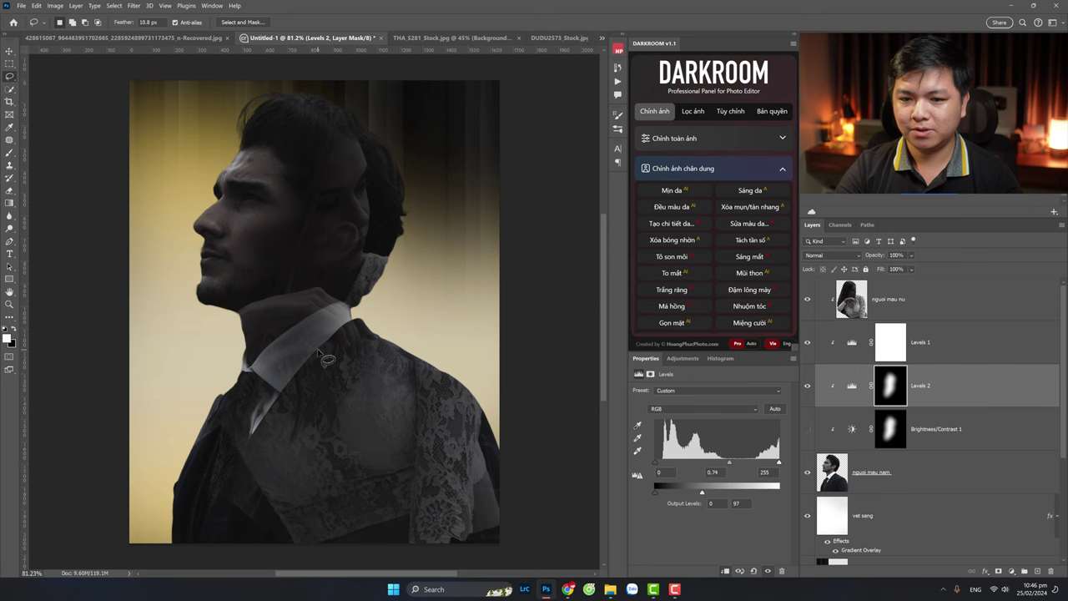
key("z")
mouse_move(338, 229)
left_mouse_down()
mouse_move(362, 231)
mouse_move(350, 239)
left_mouse_up()
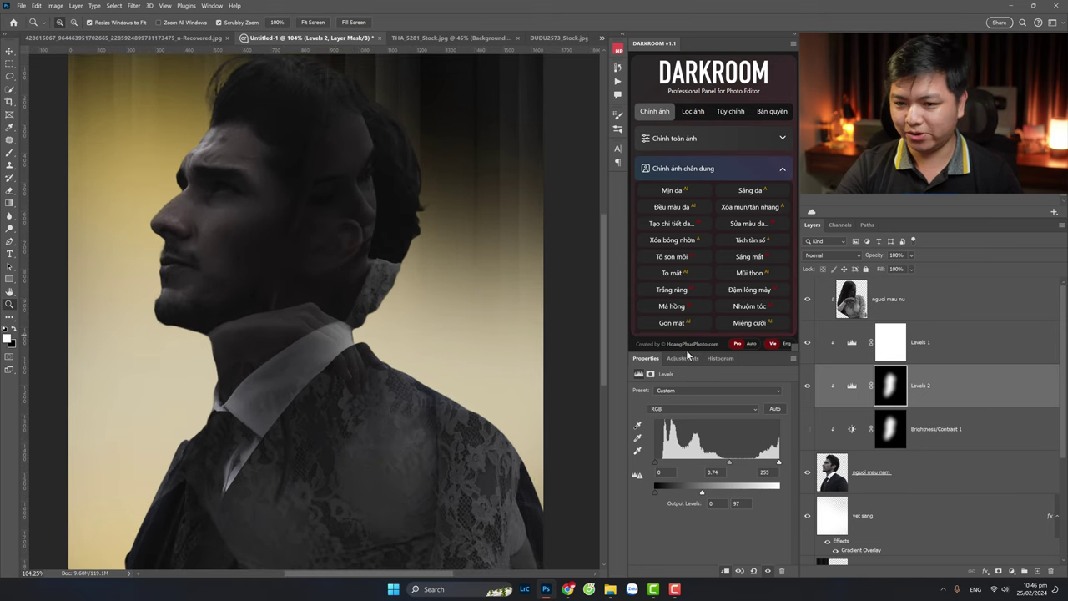
Step: Free-transform the nguoi mau nu overlay to X 66 px, Y -74 px
left_click(885, 299)
key("ctrl+t")
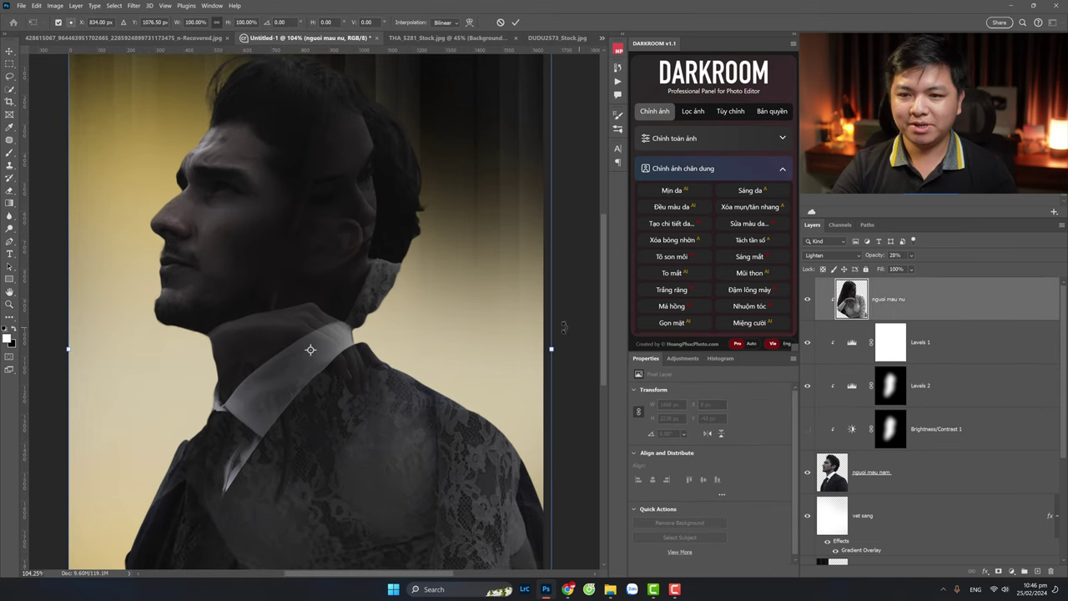
mouse_move(346, 292)
left_mouse_down()
mouse_move(381, 267)
mouse_move(341, 300)
left_mouse_up()
key("Return")
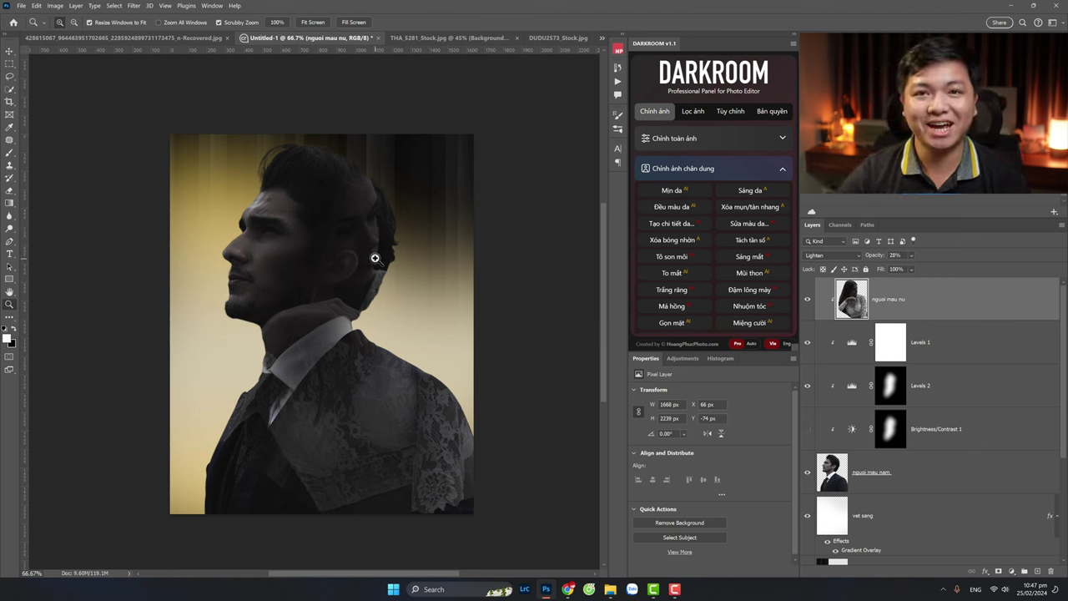
Step: With Levels 2 selected, lasso around the man's ear and feather it by 50 px
left_click(807, 385)
key("ctrl+z")
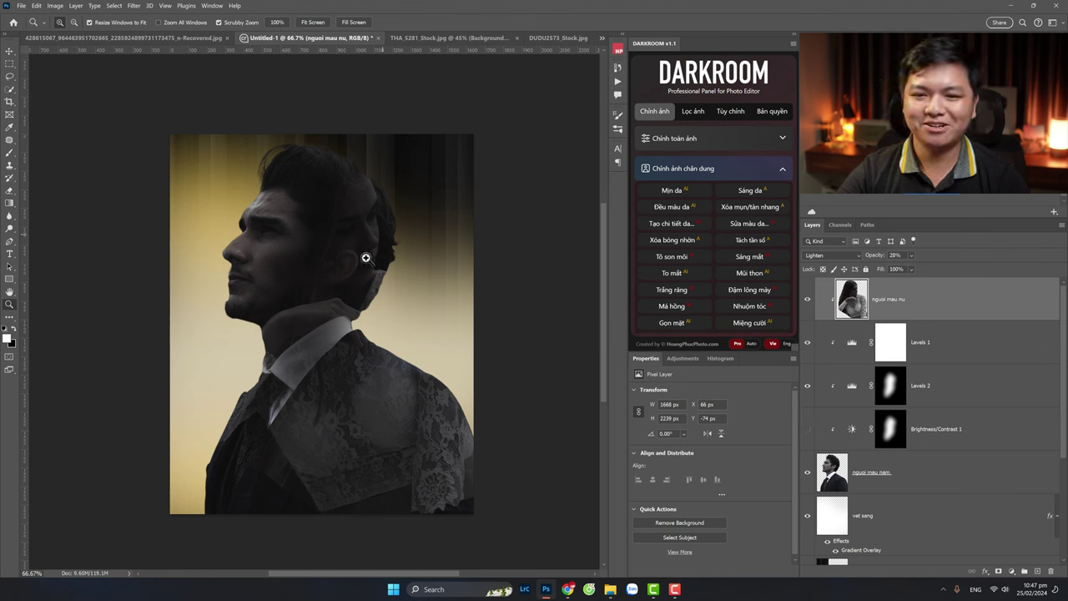
left_click(956, 382)
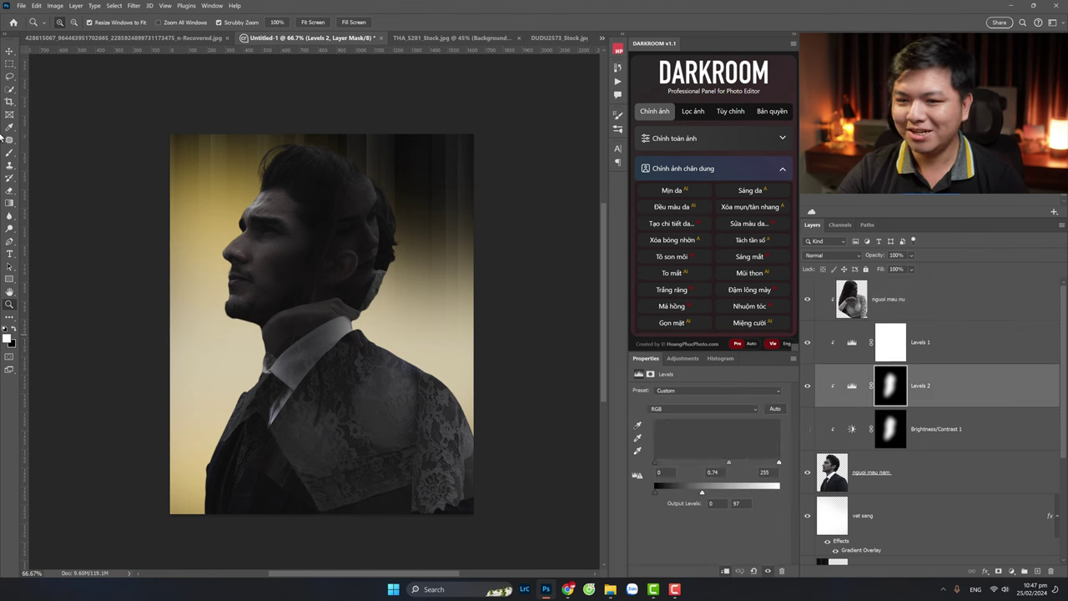
left_click(10, 76)
left_click_drag(361, 264, 333, 270)
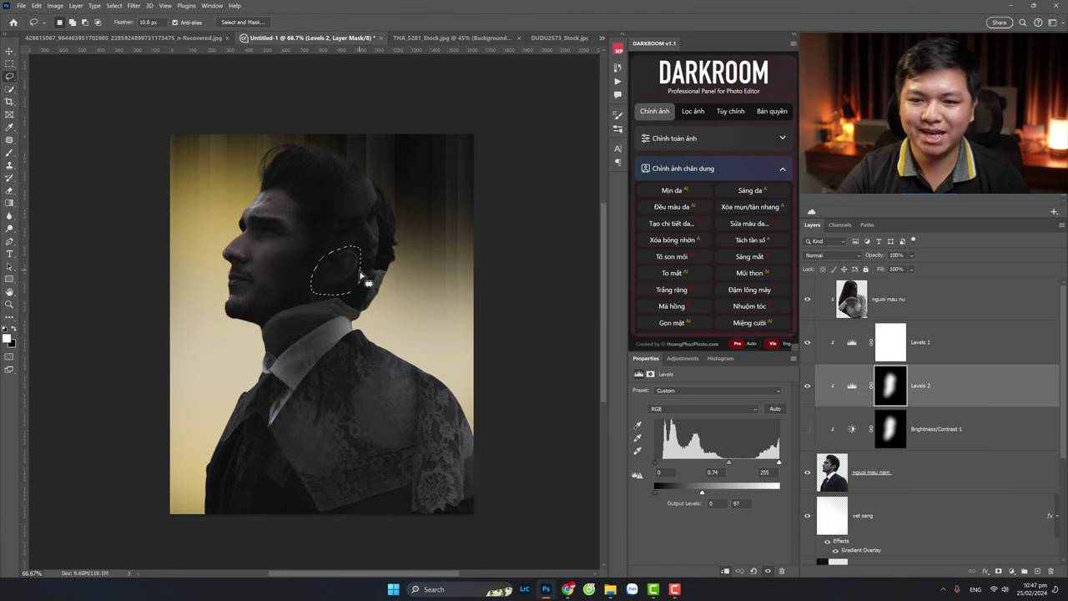
right_click(360, 271)
left_click(398, 294)
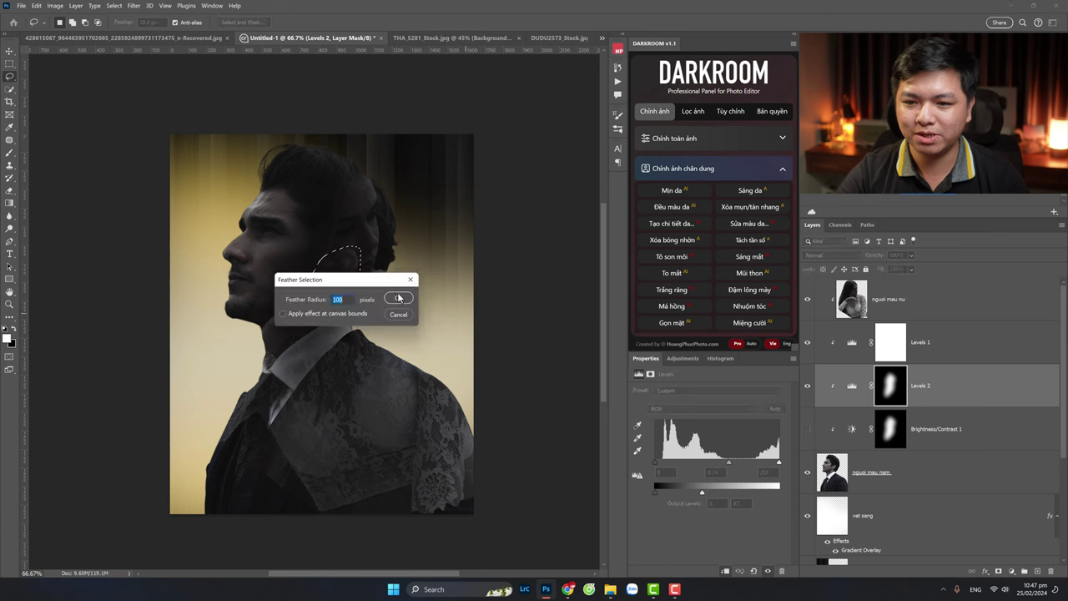
key("Return")
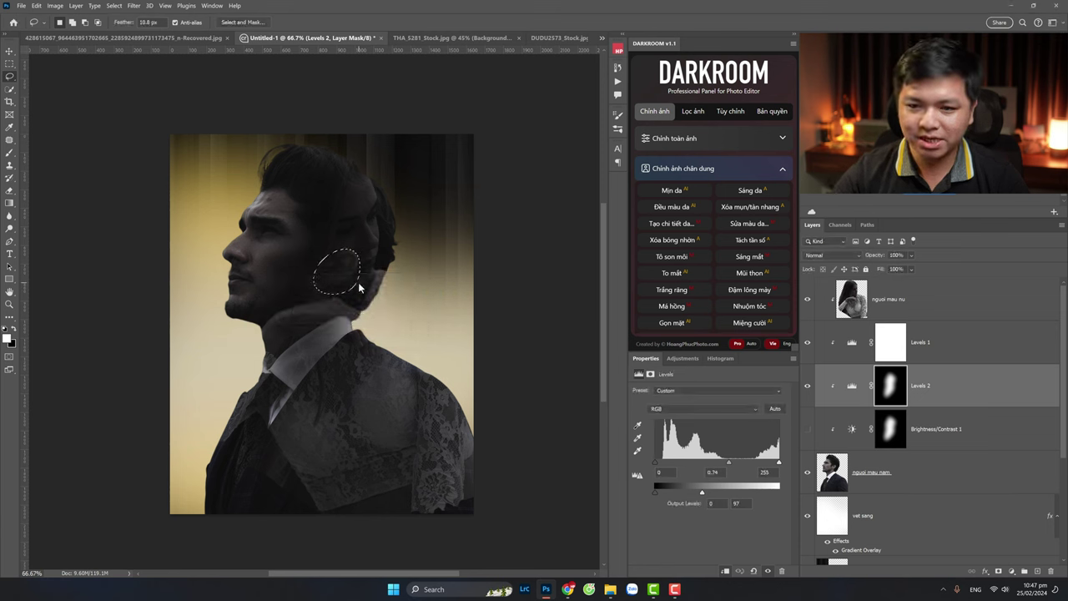
Step: Add a Brightness/Contrast 2 layer at Brightness -97 and zoom in on the ear
left_click(1012, 571)
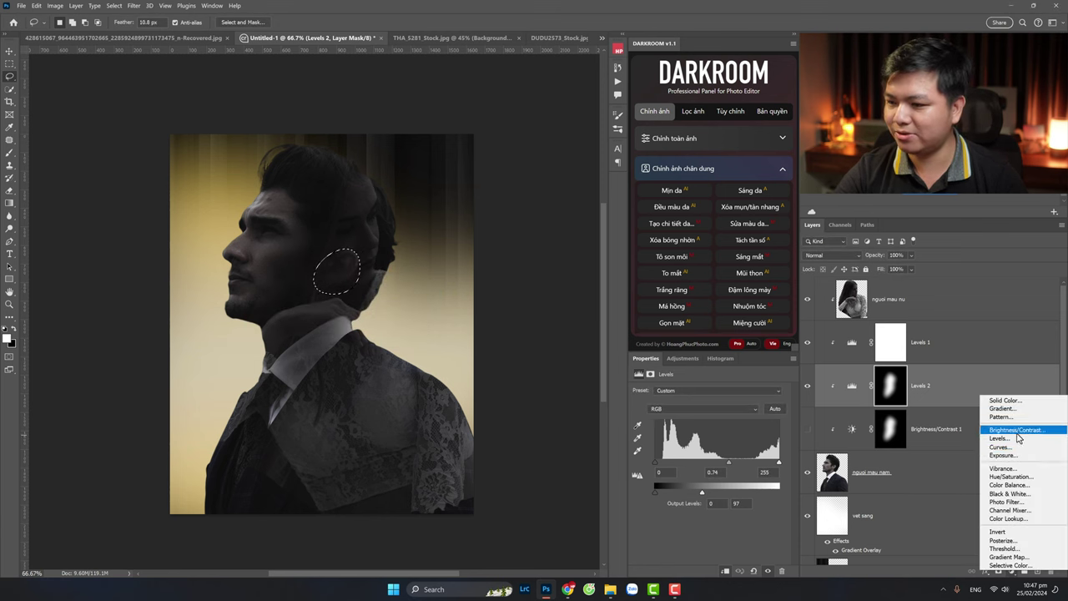
left_click(1006, 431)
left_click_drag(709, 420, 661, 419)
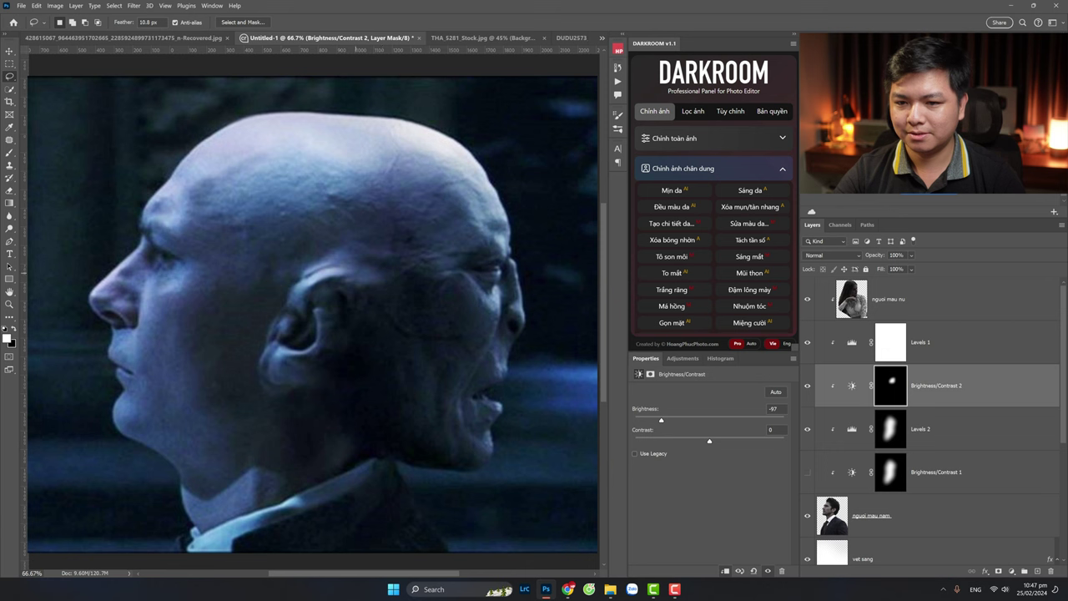
key("v")
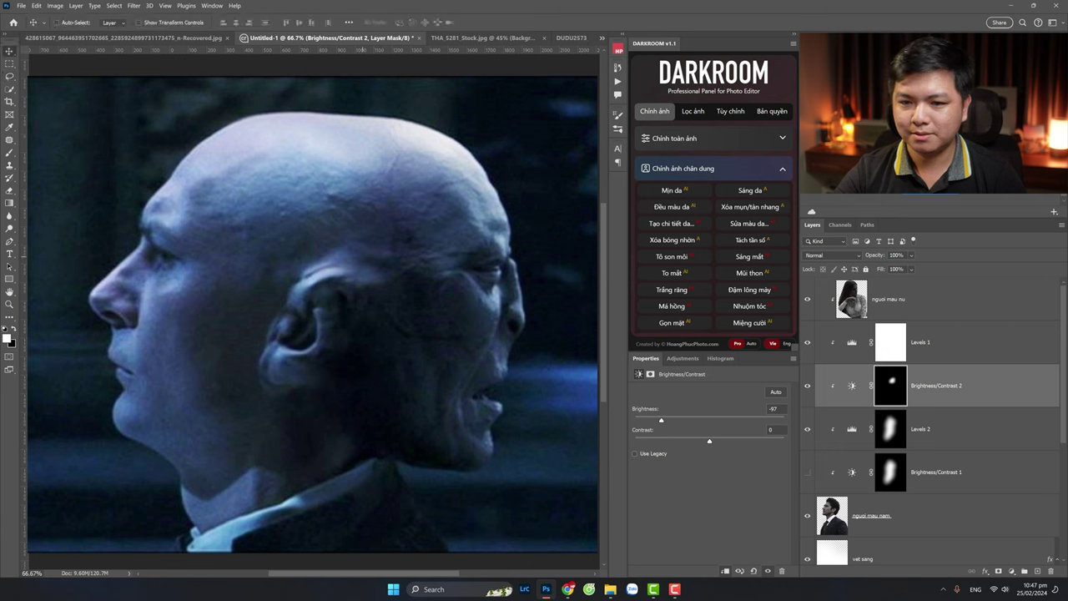
key("z")
mouse_move(351, 189)
left_mouse_down()
mouse_move(369, 190)
mouse_move(384, 215)
left_mouse_up()
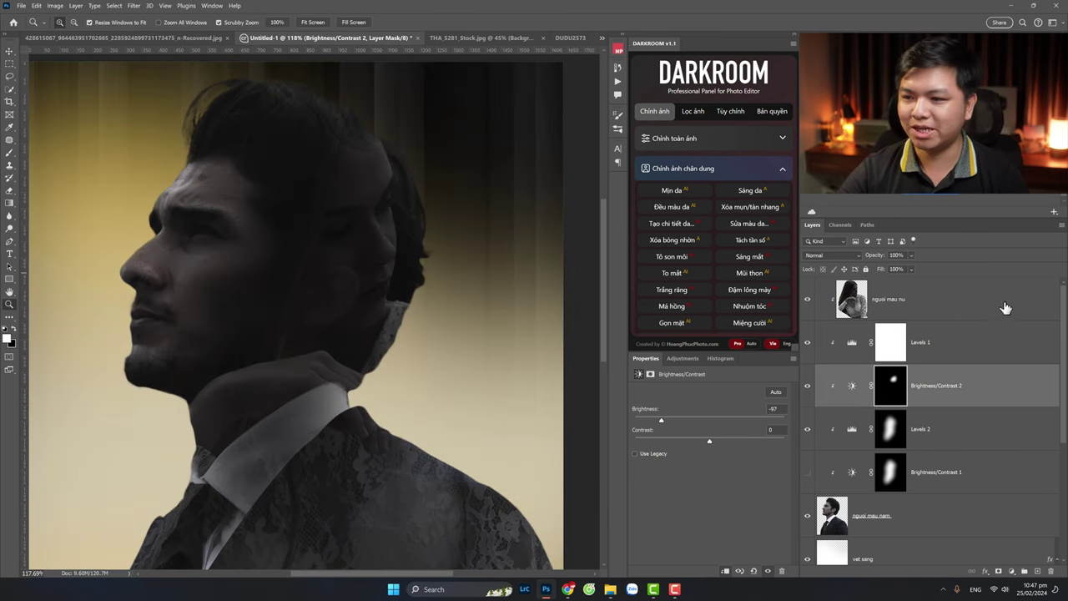
Step: Raise the nguoi mau nu overlay to 53% opacity and move it to X 34 px, Y 0 px
left_click(918, 299)
mouse_move(886, 261)
left_mouse_down()
mouse_move(875, 262)
mouse_move(882, 258)
left_mouse_up()
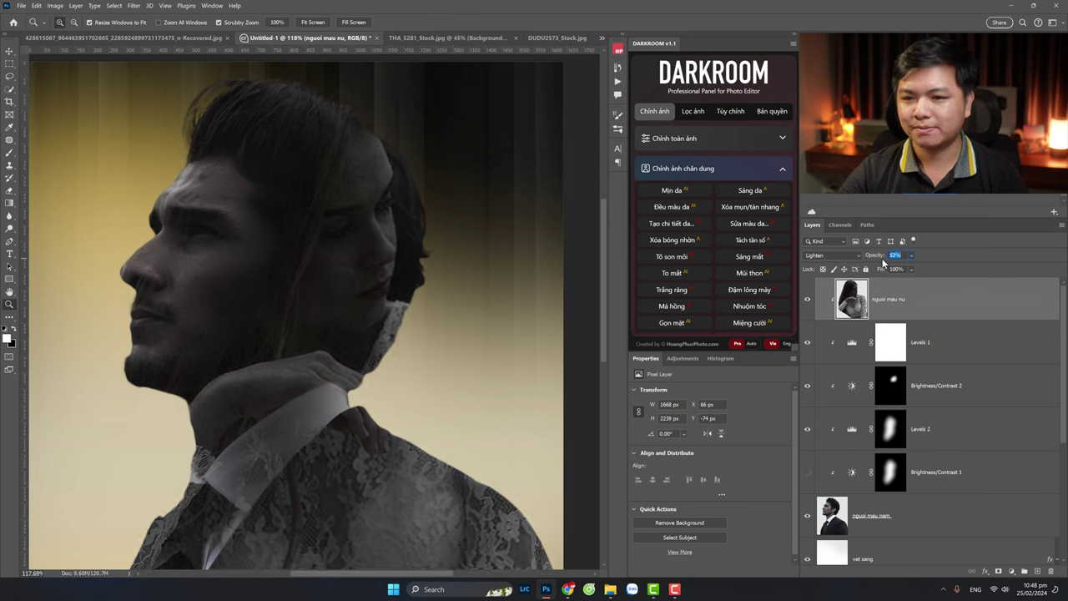
mouse_move(365, 289)
left_mouse_down()
mouse_move(335, 295)
mouse_move(385, 273)
mouse_move(370, 278)
left_mouse_up()
key("v")
left_click_drag(370, 278, 334, 350)
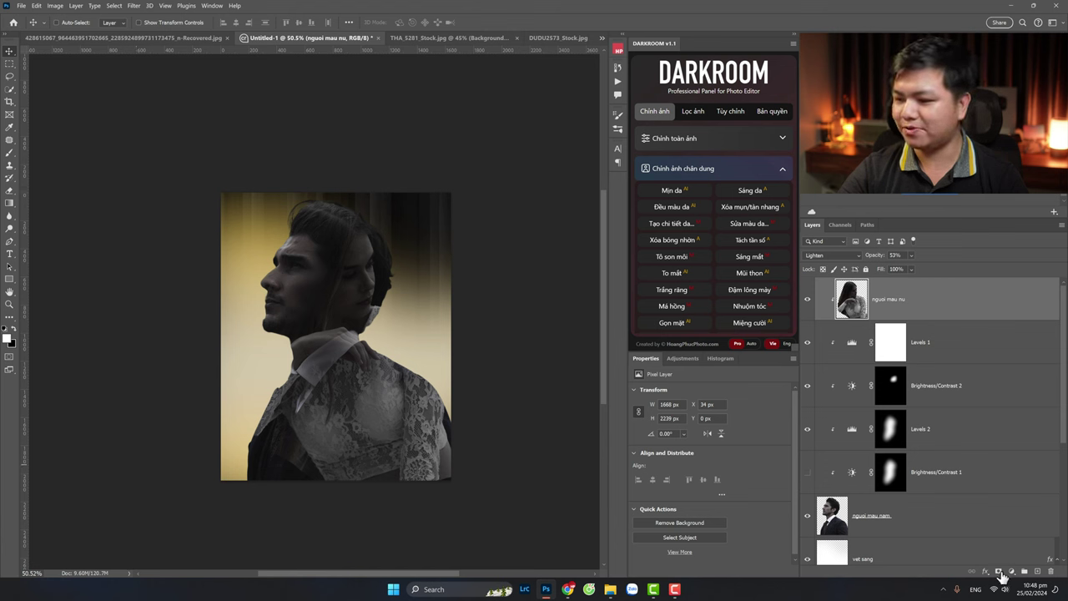
Step: Add a layer mask to the nguoi mau nu overlay and target it for painting
left_click(999, 571)
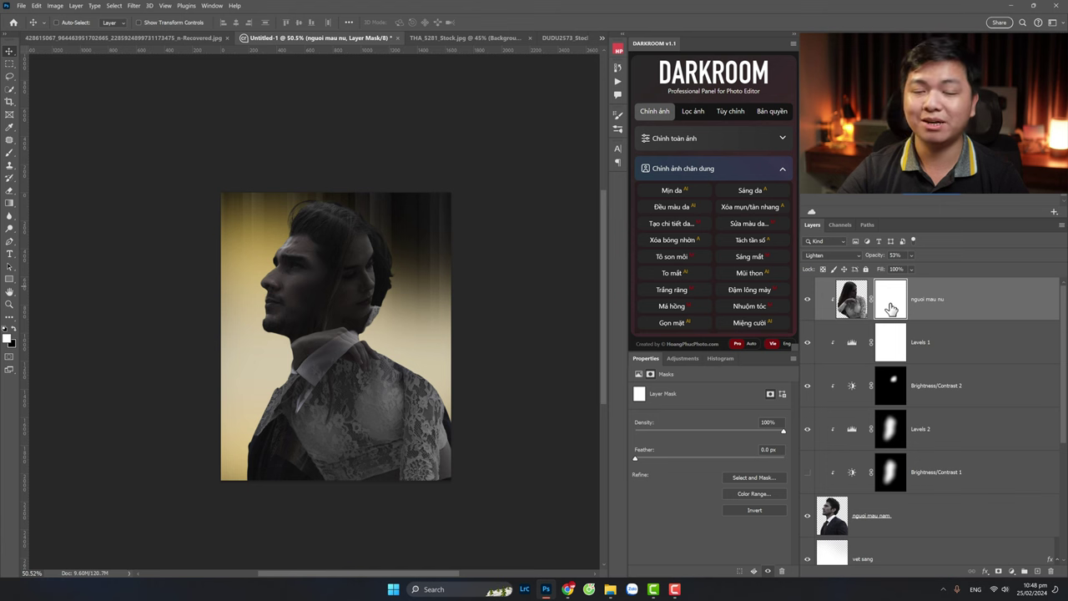
right_click(982, 487)
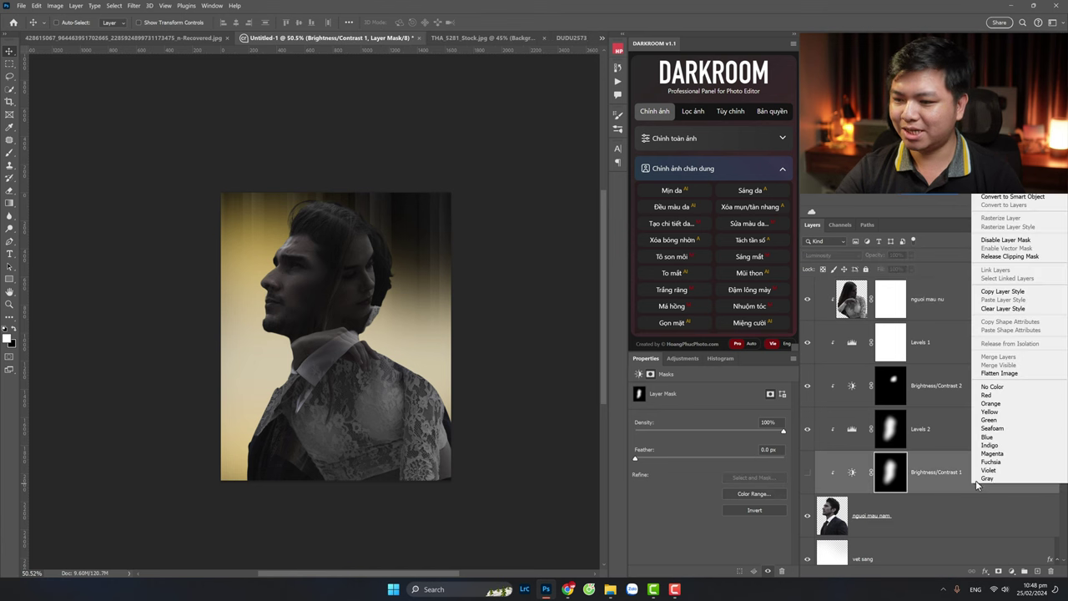
key("Escape")
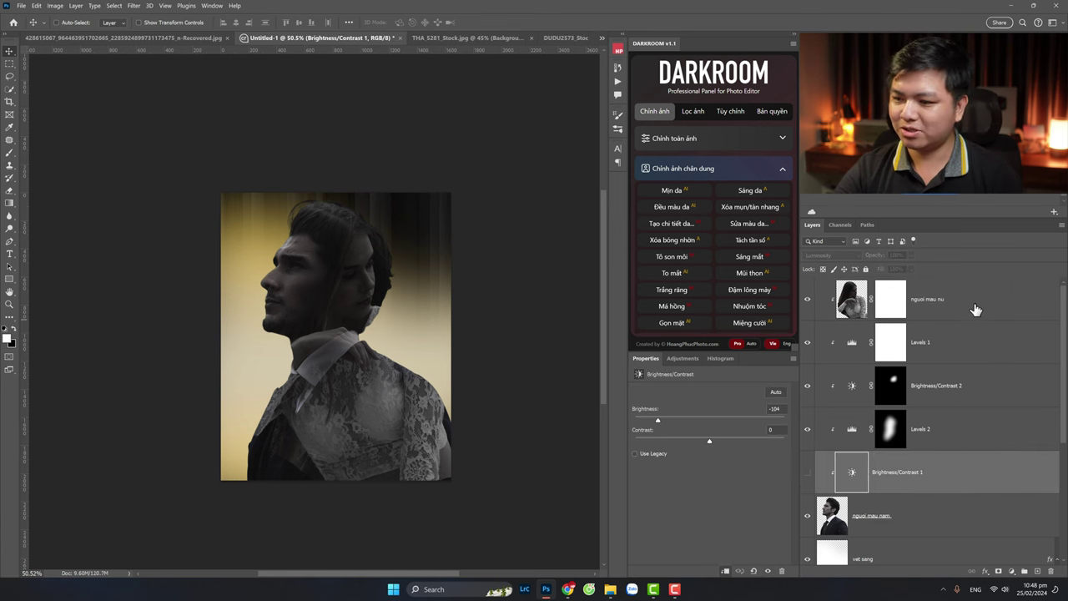
left_click(974, 309)
left_click(898, 309)
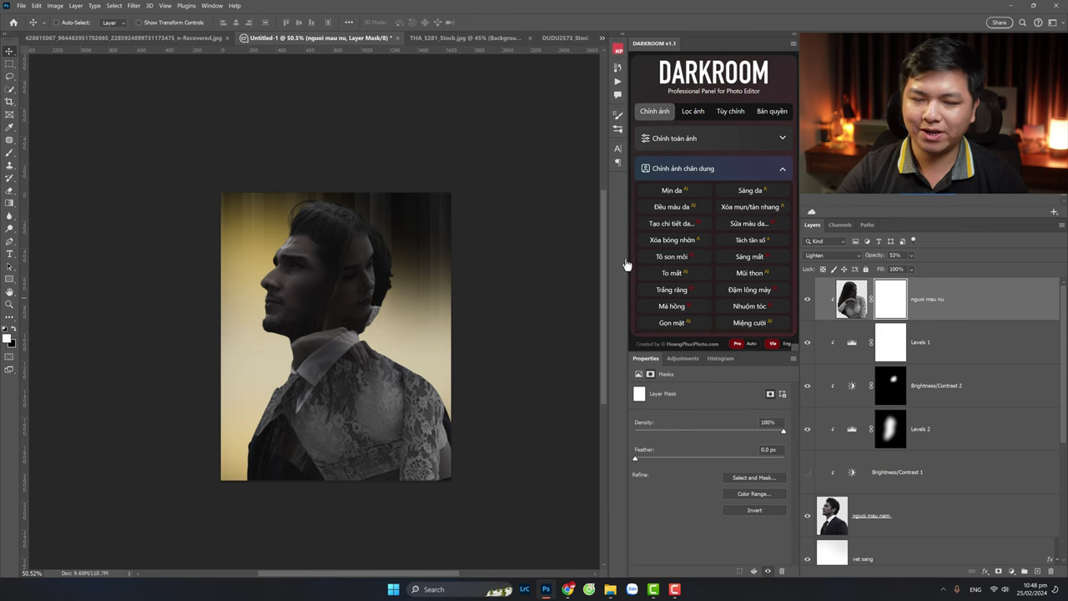
Step: Set up a large soft round brush for painting the mask
left_click(10, 153)
left_click(50, 153)
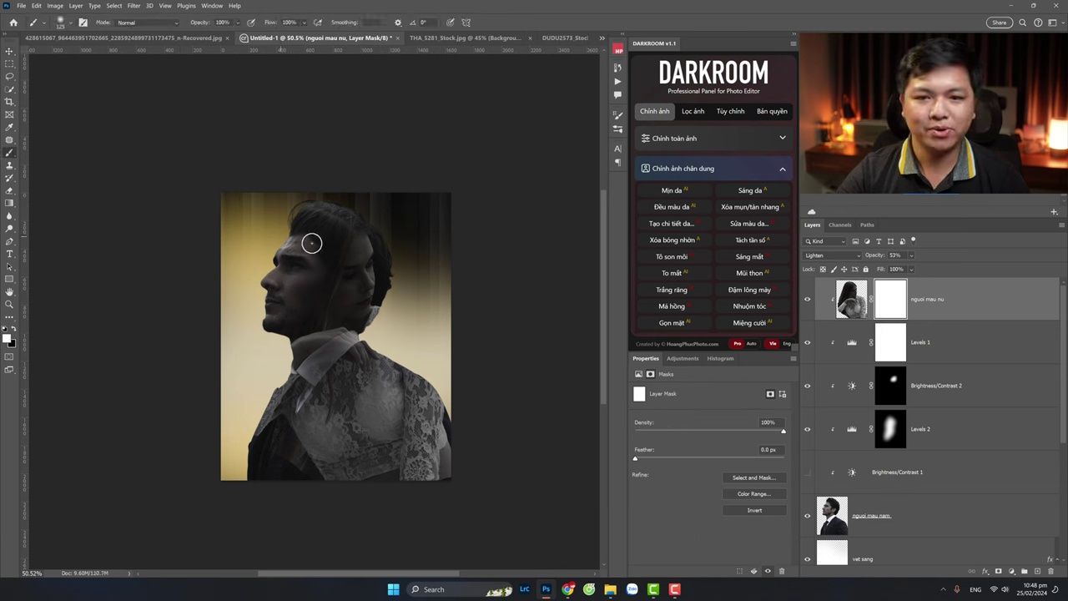
right_click(380, 241)
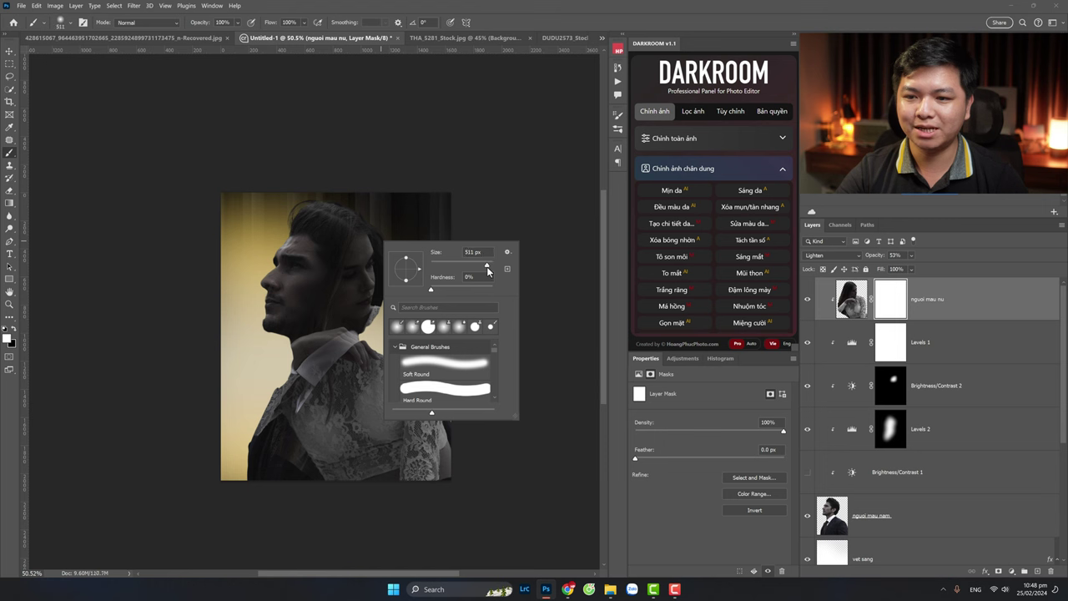
left_click_drag(487, 266, 488, 266)
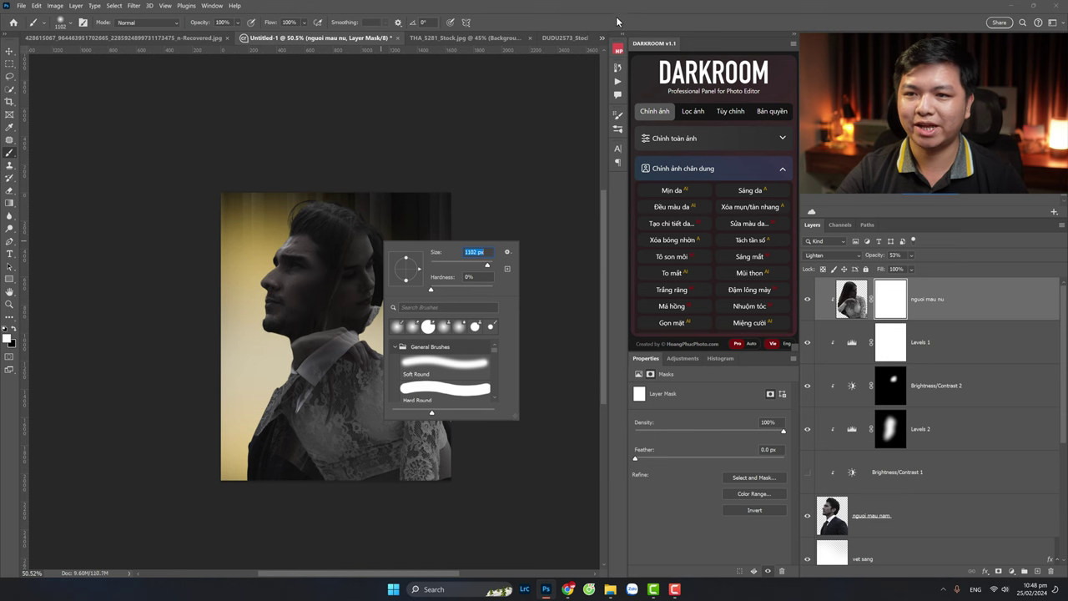
left_click(493, 128)
right_click(417, 333)
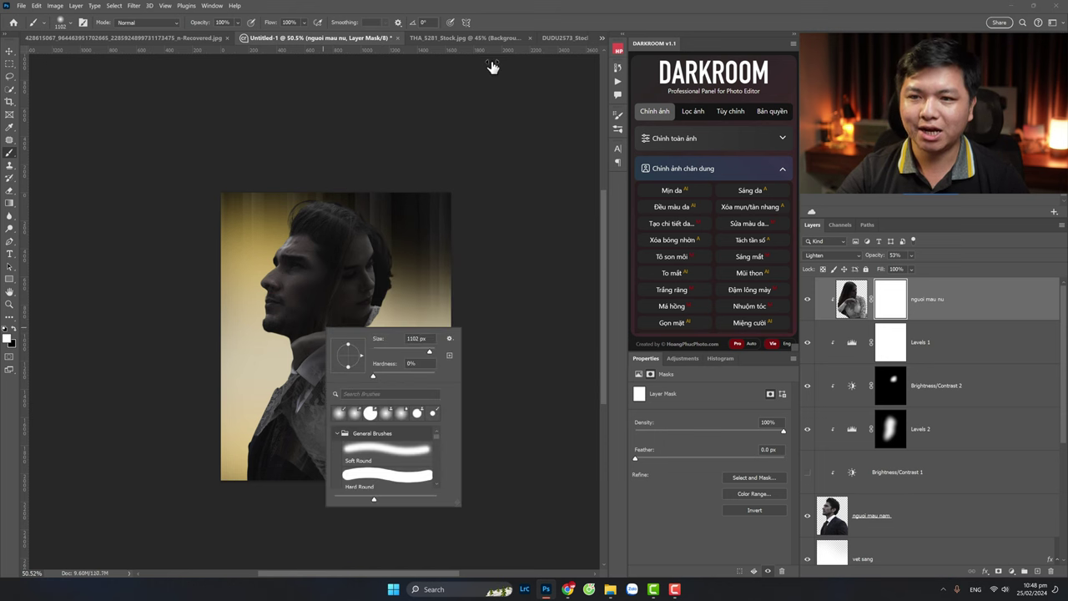
left_click(547, 20)
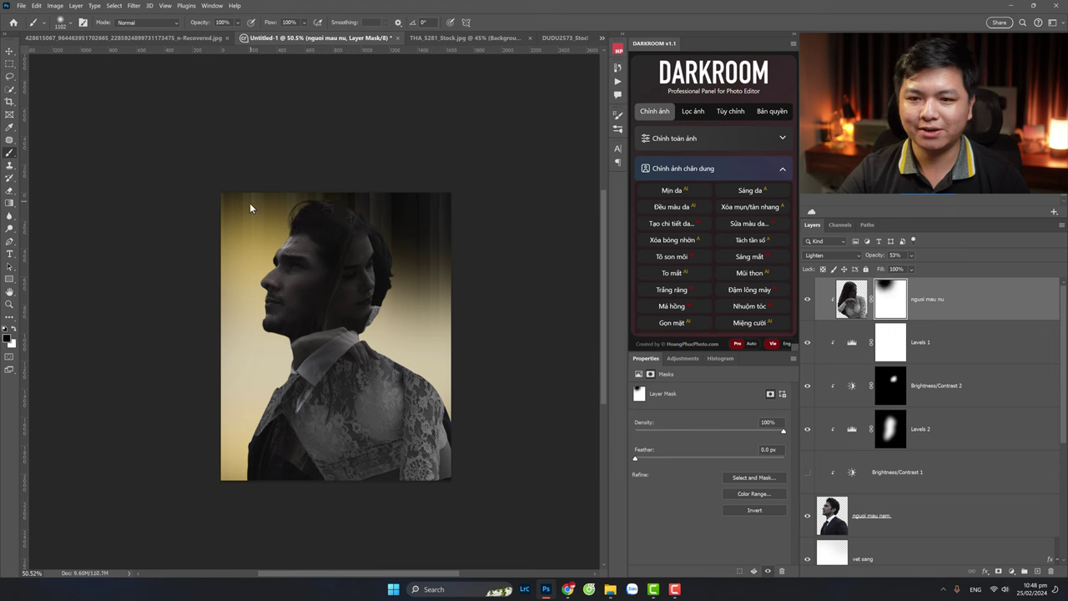
Step: Paint the mask to hide the lace from the left background, lower suit and right shoulder
left_click_drag(237, 371, 302, 361)
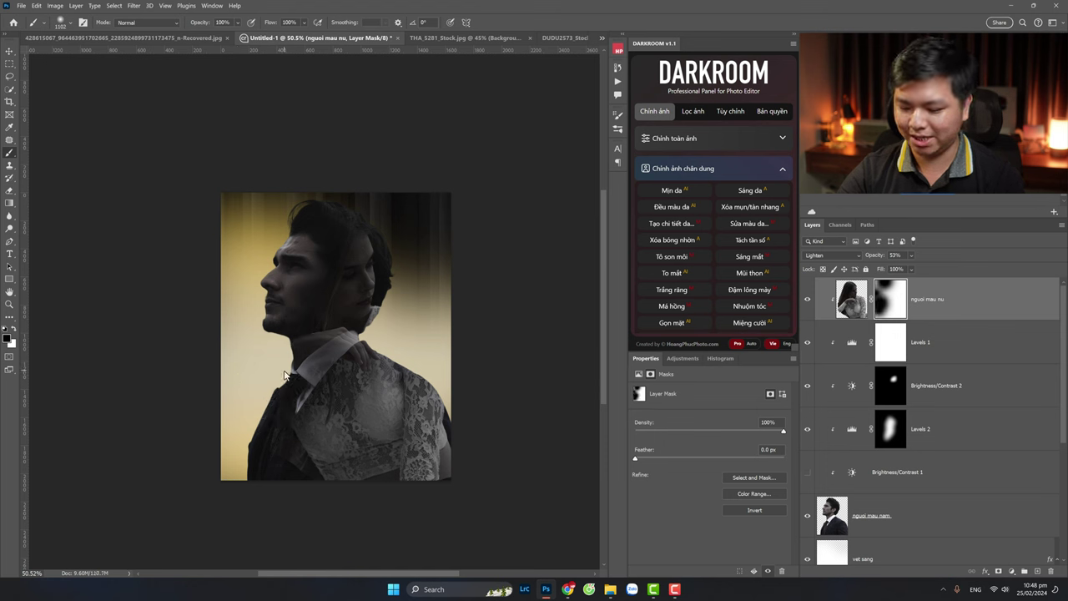
key("bracketleft")
key("bracketleft")
key("bracketleft")
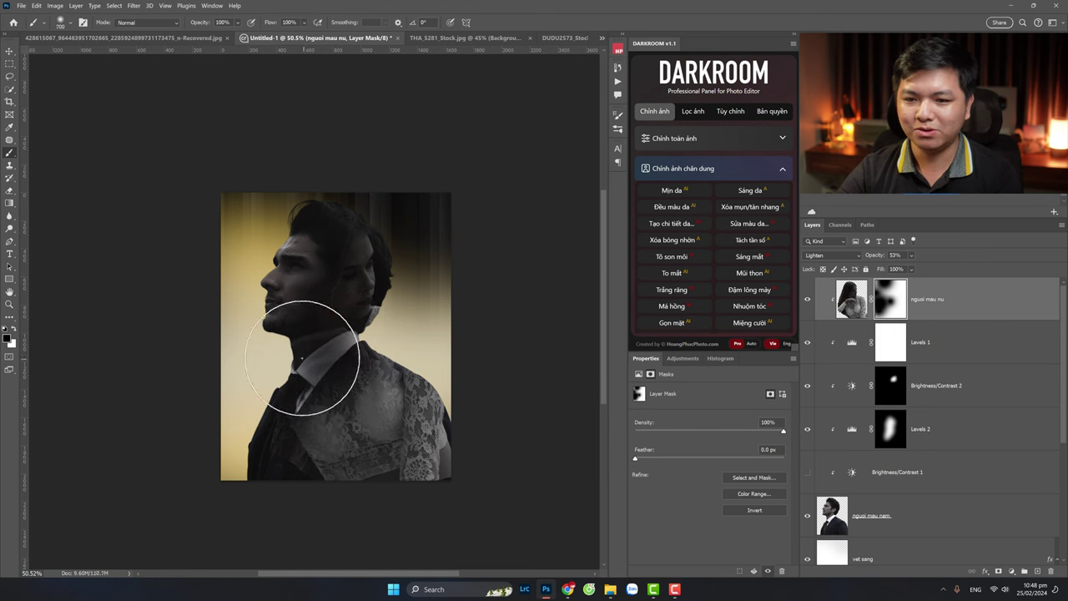
left_click_drag(276, 353, 302, 494)
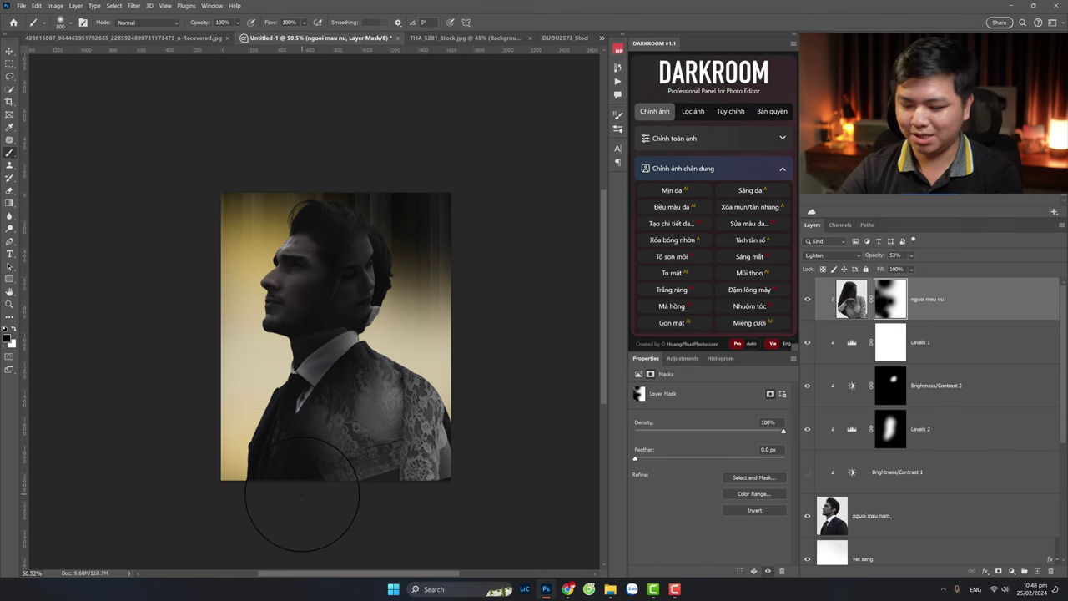
key("bracketright")
key("bracketright")
key("bracketright")
left_click_drag(429, 453, 465, 429)
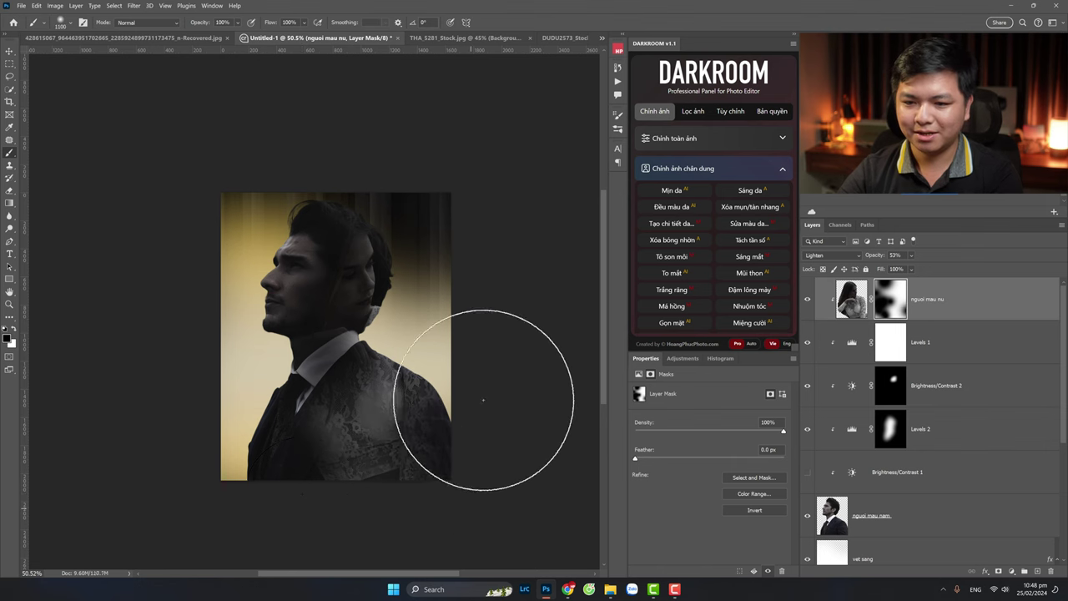
key("bracketleft")
key("bracketleft")
key("bracketleft")
key("bracketleft")
key("bracketleft")
key("bracketleft")
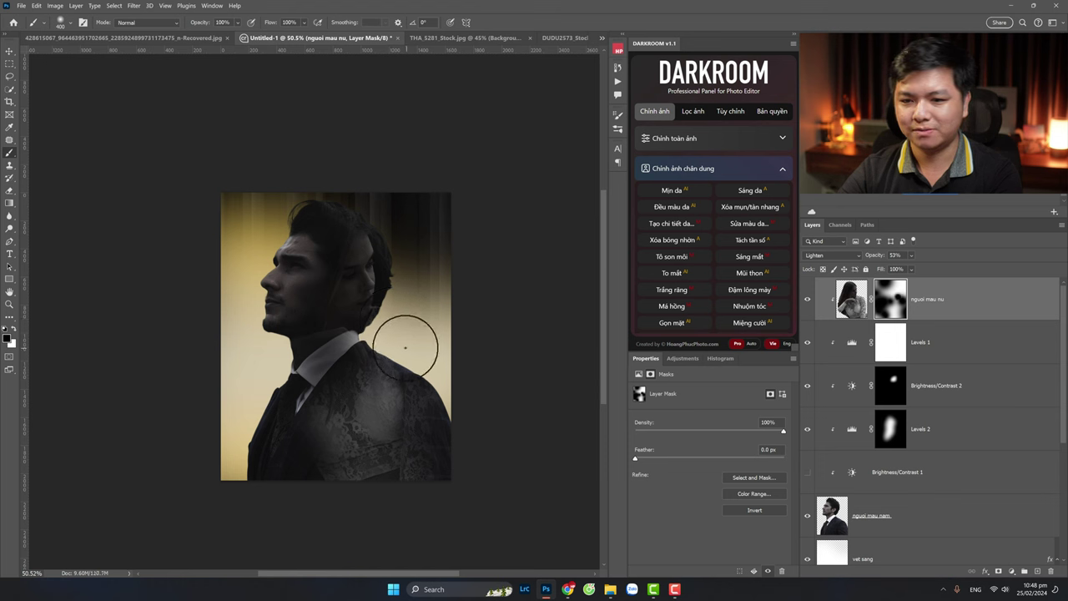
key("bracketright")
key("bracketright")
key("bracketright")
key("bracketright")
key("bracketright")
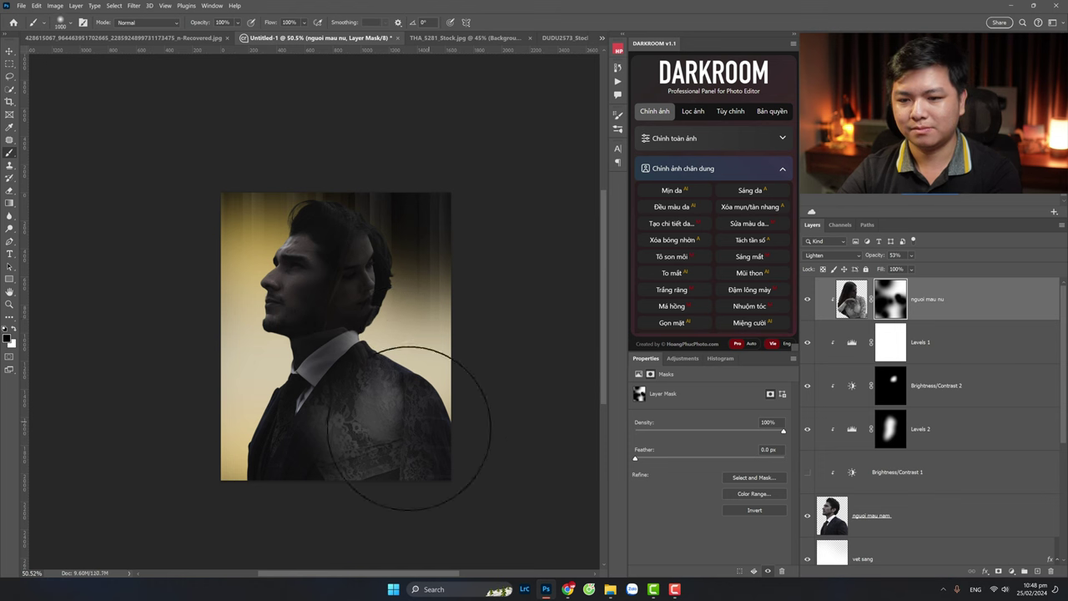
key("bracketright")
key("bracketright")
key("bracketright")
key("bracketright")
key("bracketright")
key("bracketright")
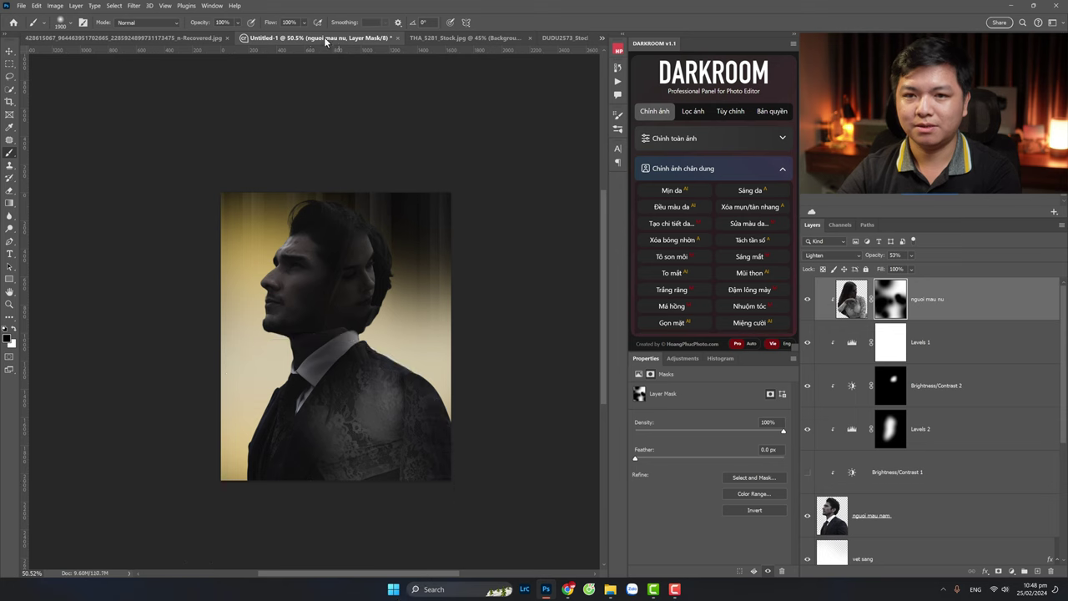
left_click_drag(201, 32, 193, 31)
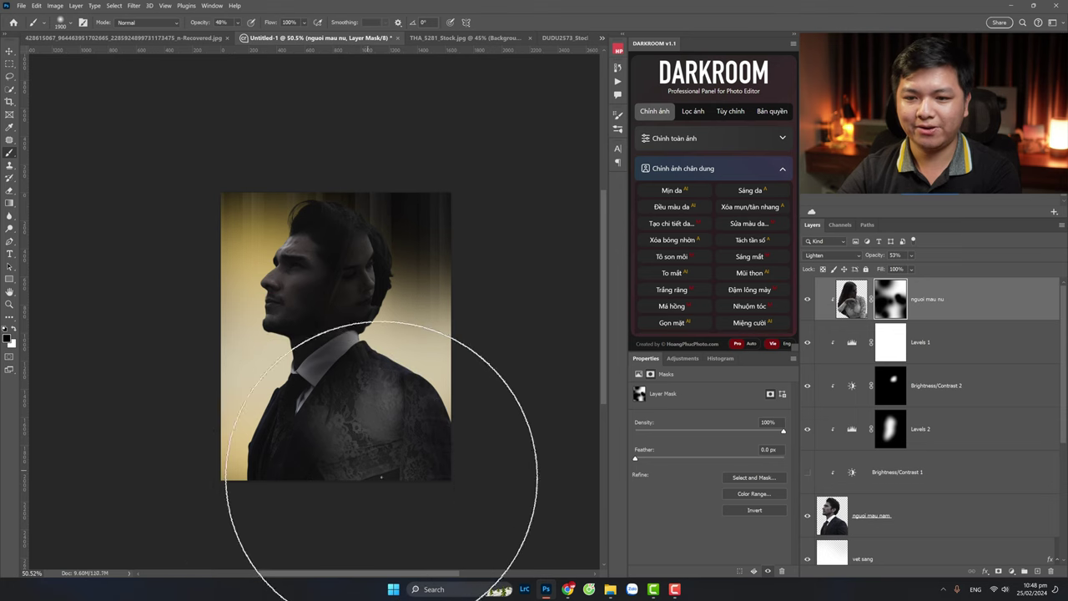
left_click(371, 438)
left_click(368, 449)
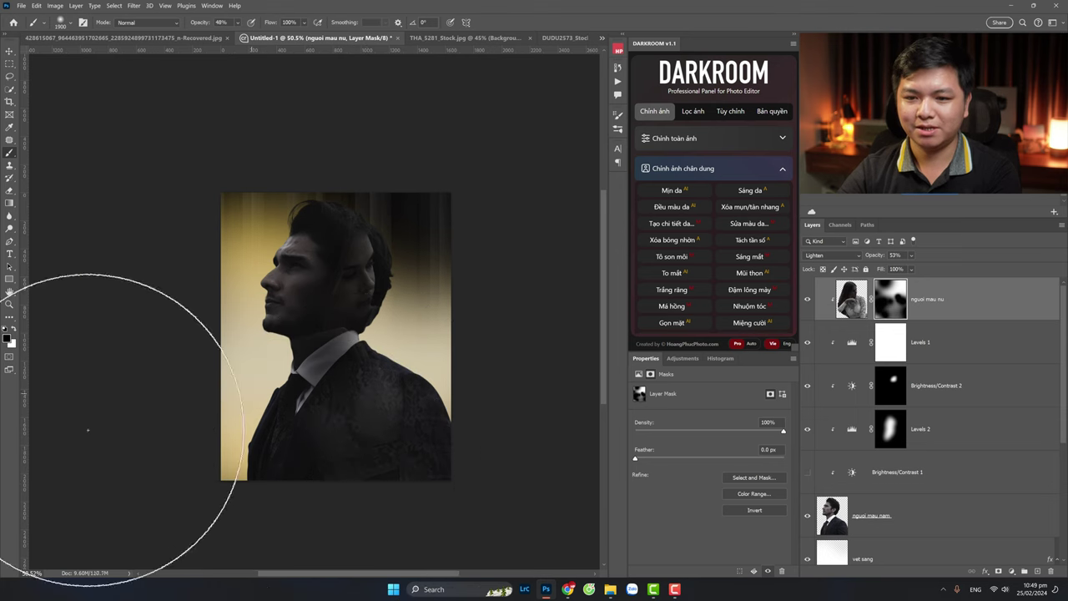
key("z")
mouse_move(357, 310)
left_mouse_down()
mouse_move(379, 312)
mouse_move(358, 319)
mouse_move(373, 327)
left_mouse_up()
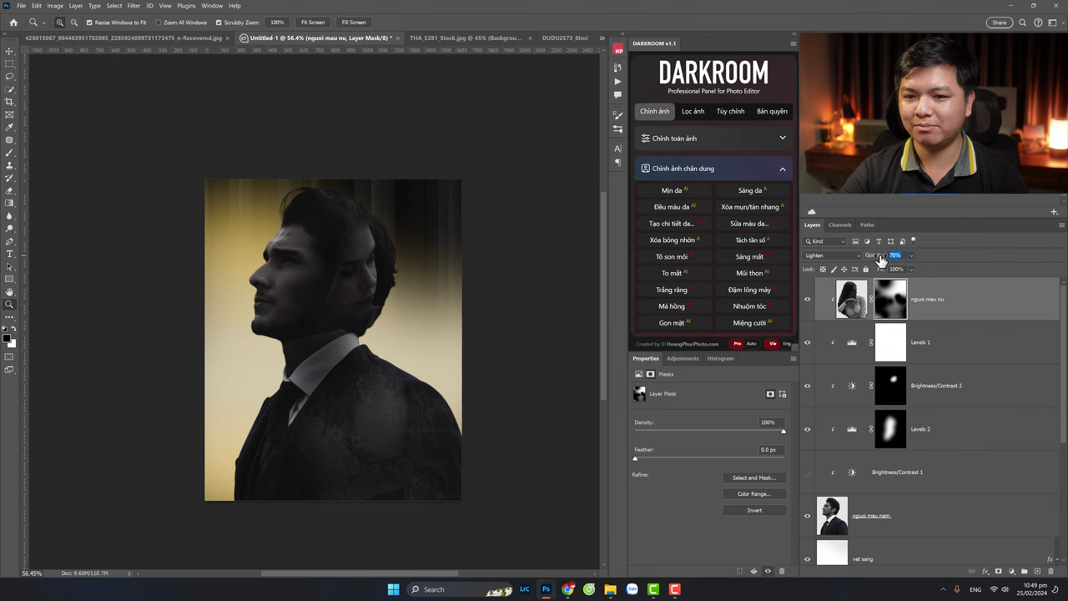
Step: Compare with the reference poster, then move the woman overlay's image upward
left_click(128, 37)
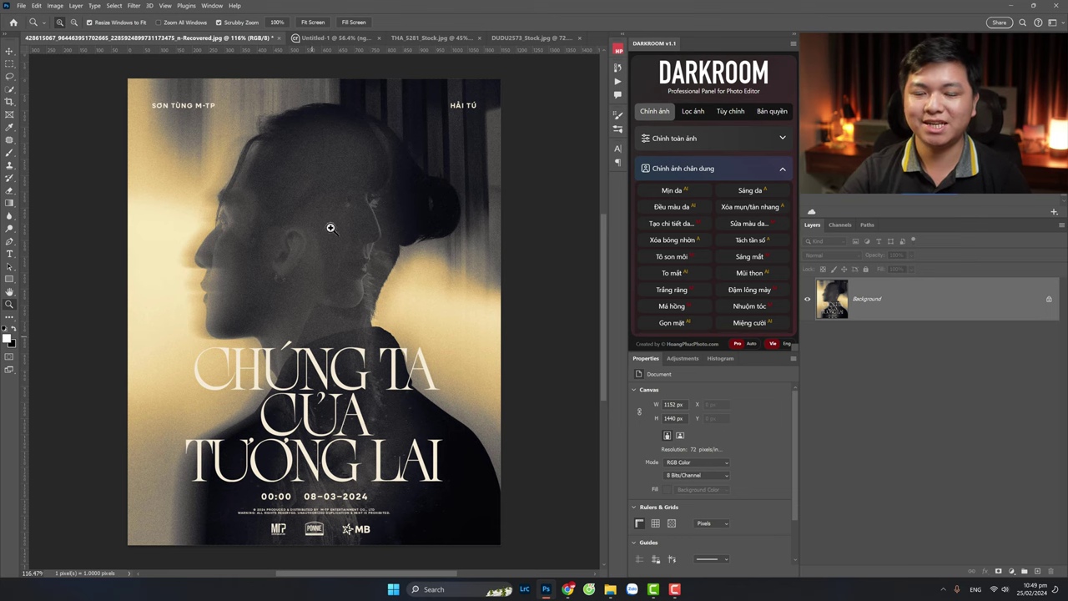
left_click(351, 38)
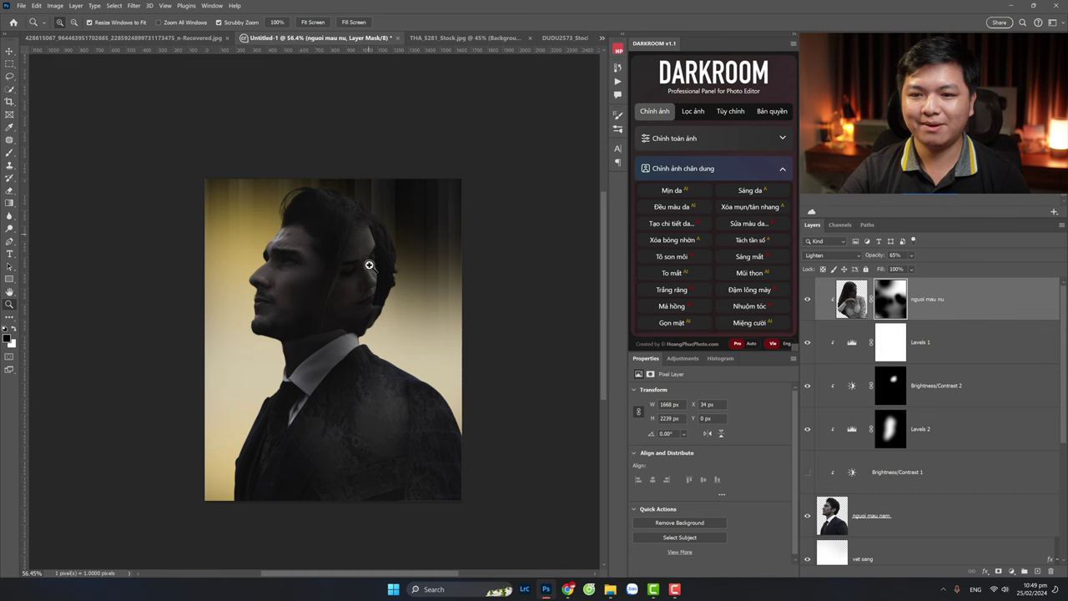
left_click_drag(370, 275, 376, 278)
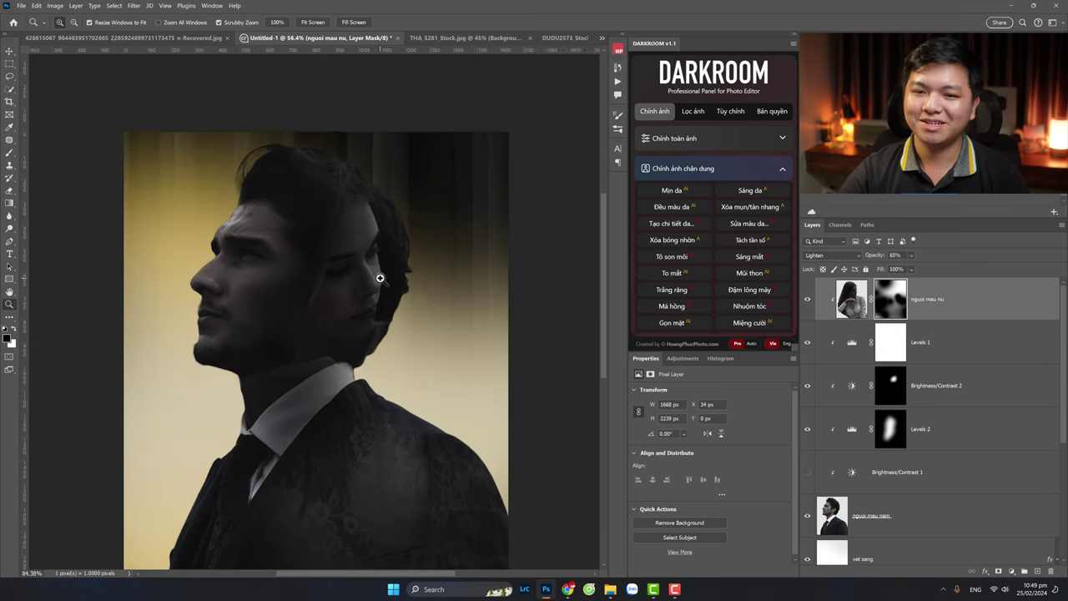
left_click(853, 309)
key("v")
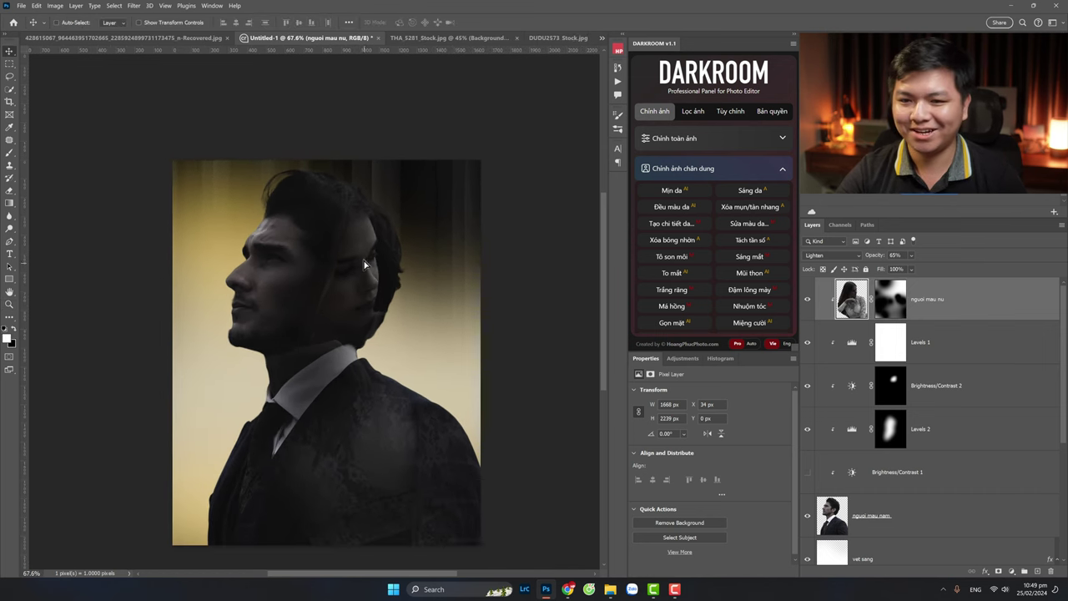
left_click_drag(363, 304, 363, 250)
Step: Scale the woman overlay to about 109% and shift it down-left over the man's head
key("ctrl+t")
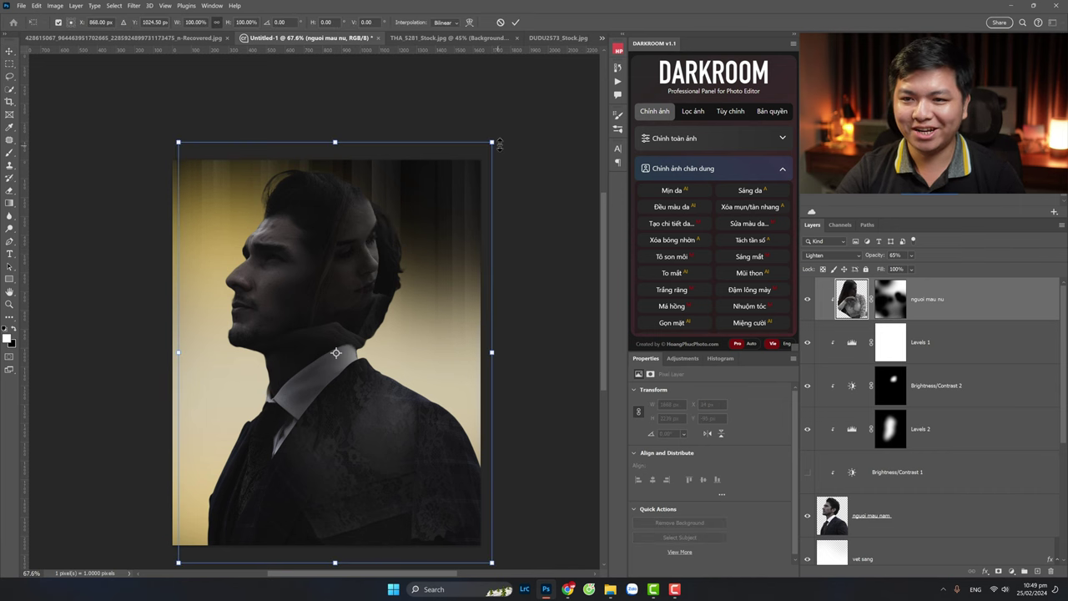
left_click_drag(493, 142, 544, 114)
mouse_move(464, 183)
left_mouse_down()
mouse_move(432, 239)
mouse_move(431, 229)
left_mouse_up()
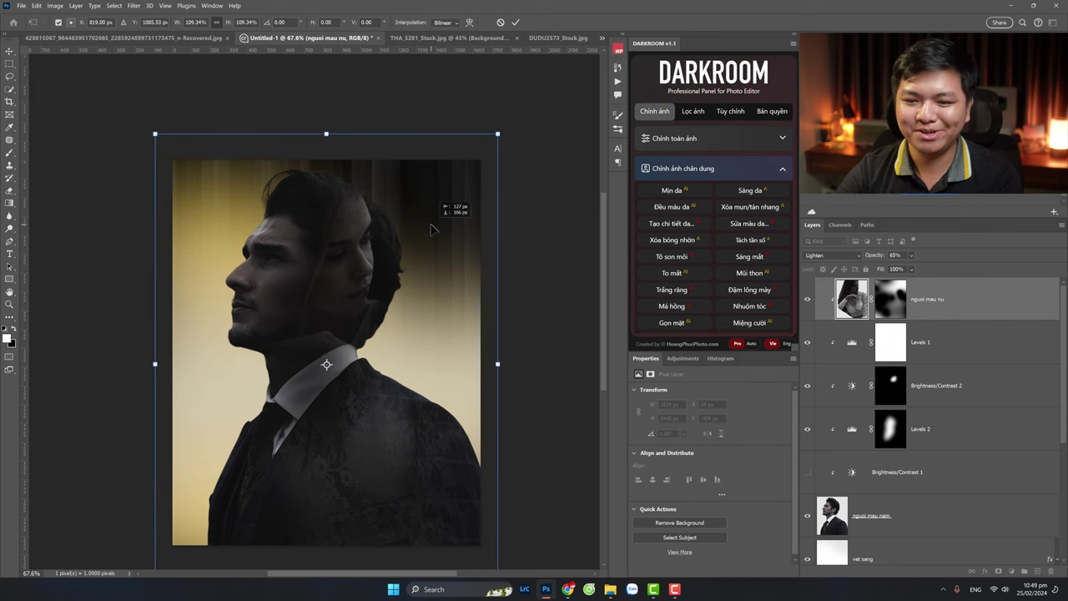
key("Return")
key("z")
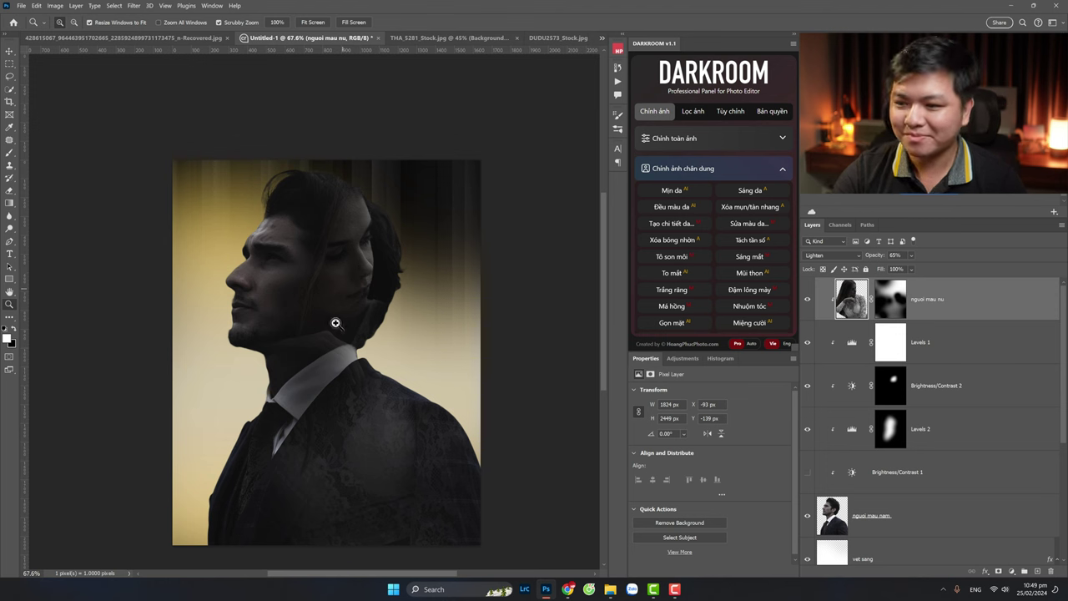
left_click(909, 511)
Step: Delete the hidden Brightness/Contrast 1 layer and check the reference poster
left_click(1006, 483)
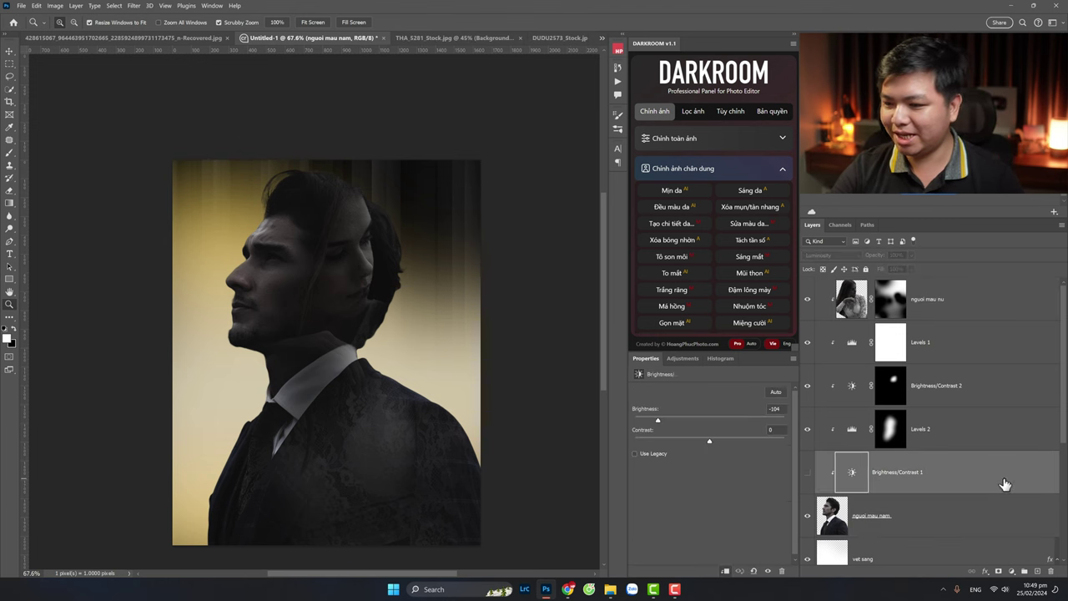
key("Delete")
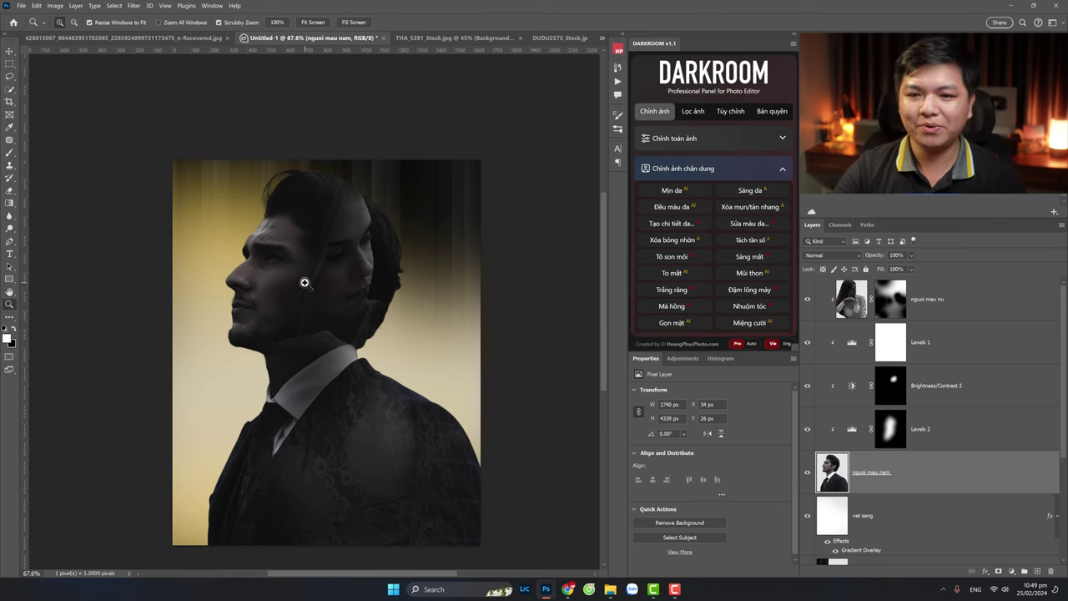
left_click_drag(326, 267, 373, 279)
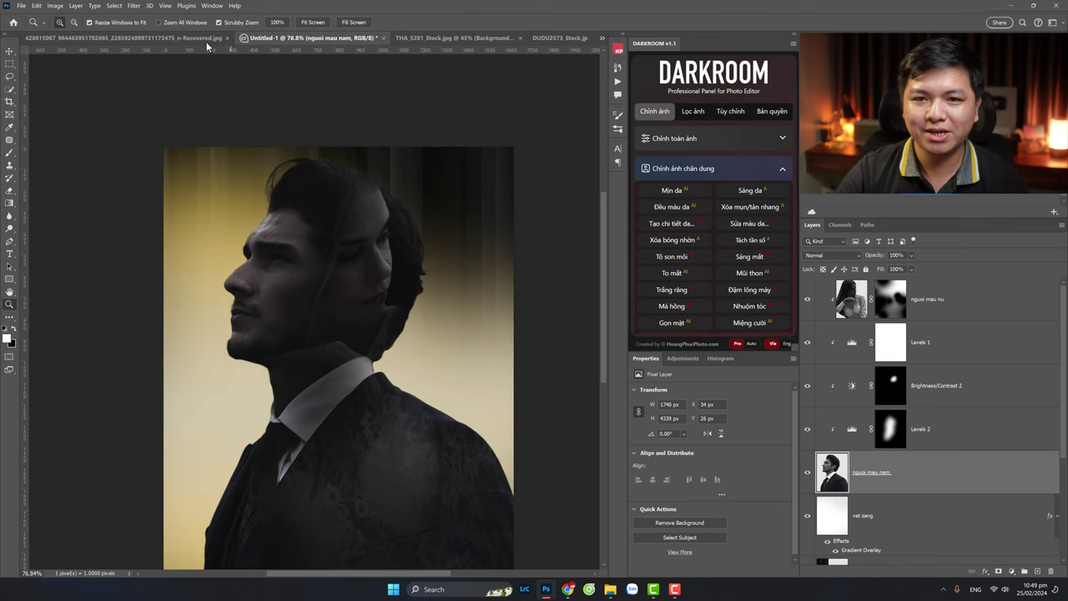
key("ctrl+shift+Tab")
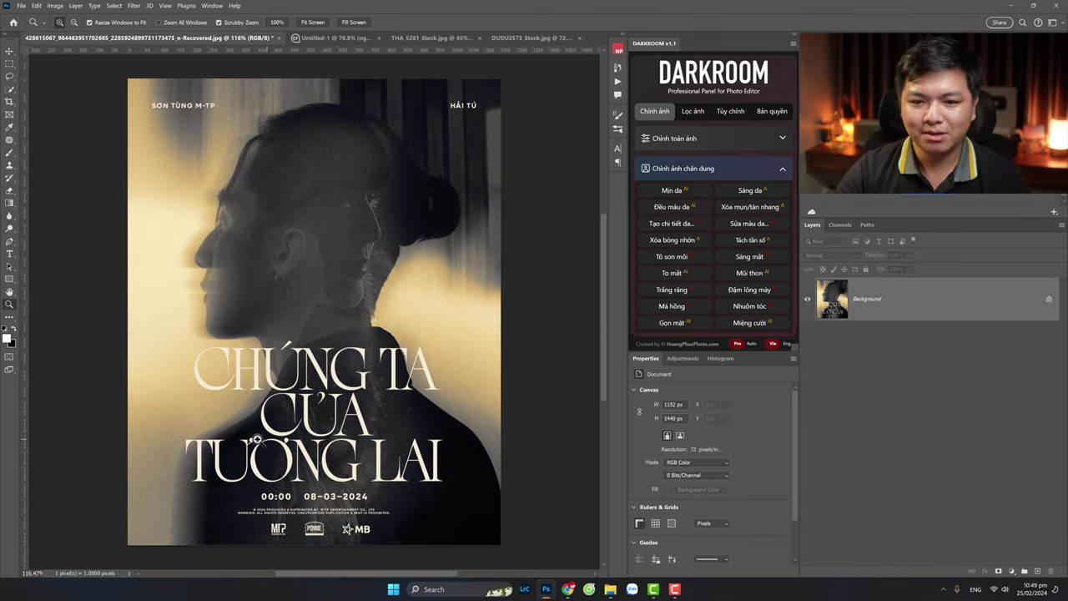
left_click(333, 37)
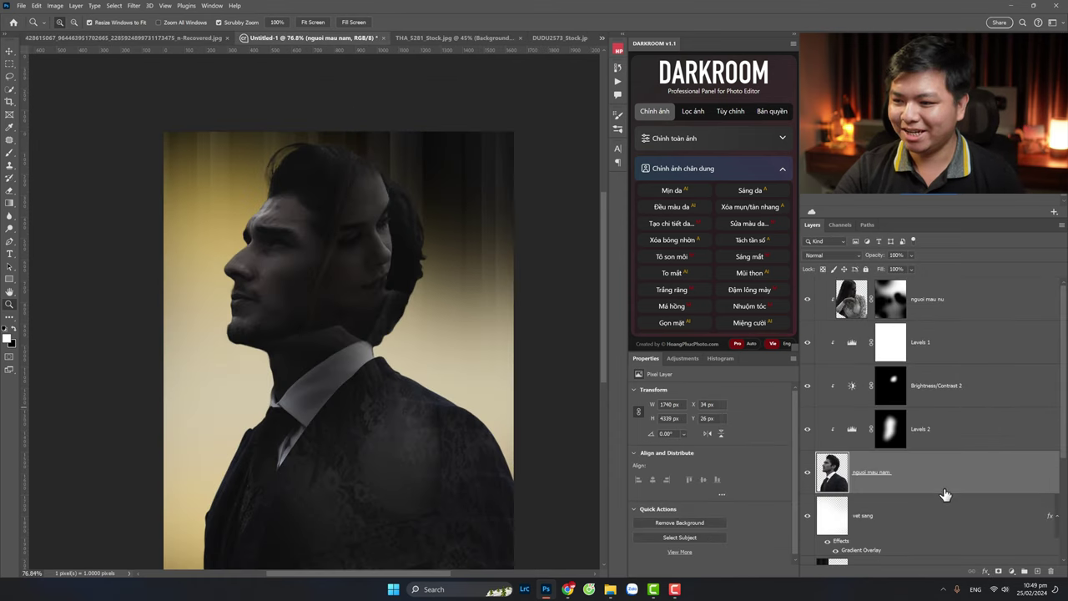
Step: Duplicate the nguoi mau nam layer and reselect the original
key("ctrl+j")
left_click(946, 534)
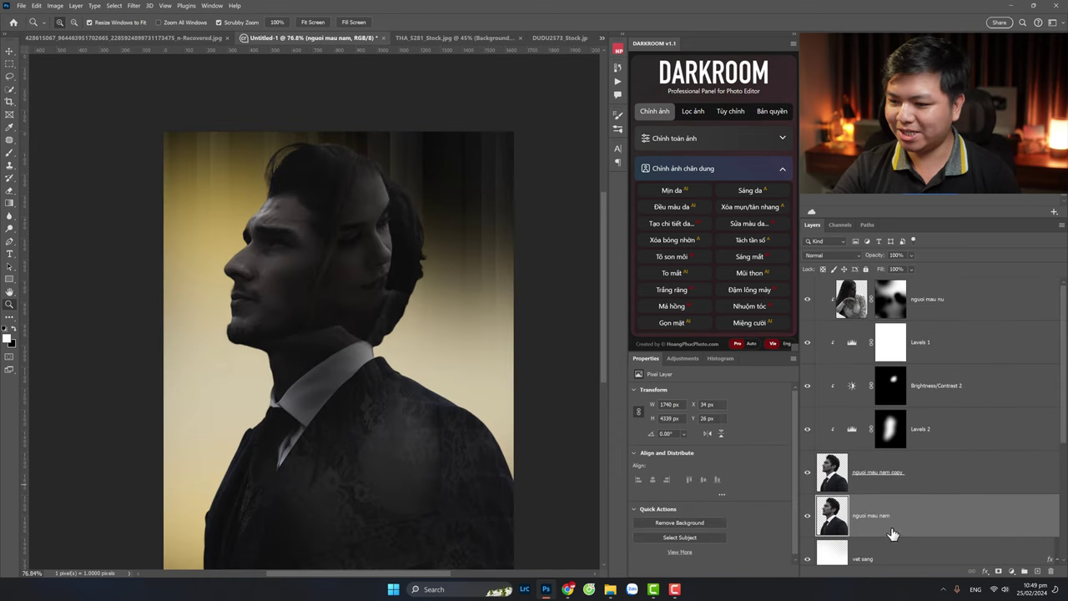
left_click(951, 473)
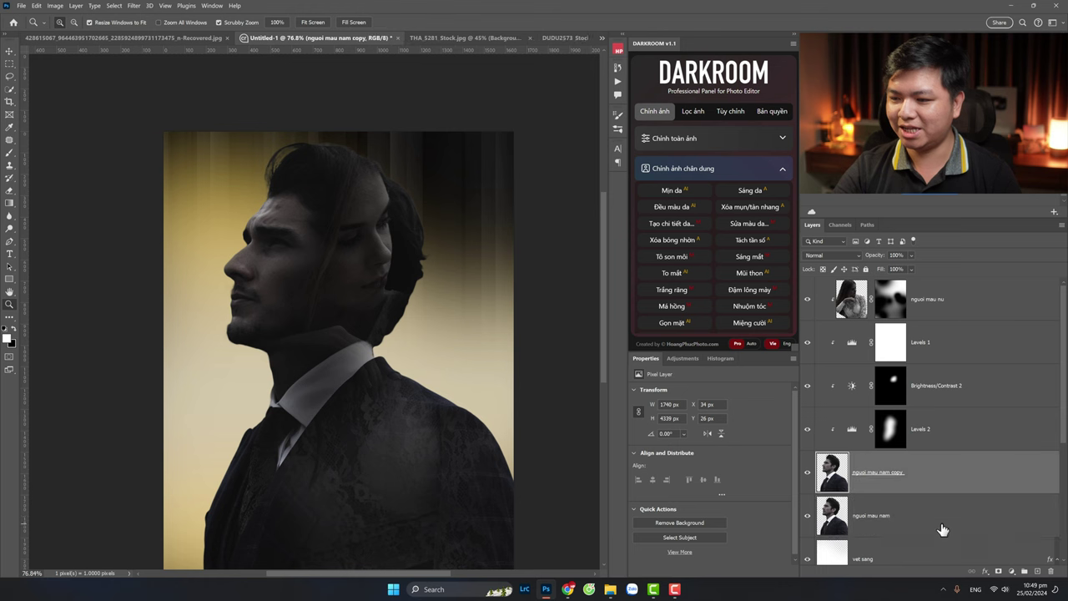
left_click(957, 518)
scroll(389, 291, "down", 2)
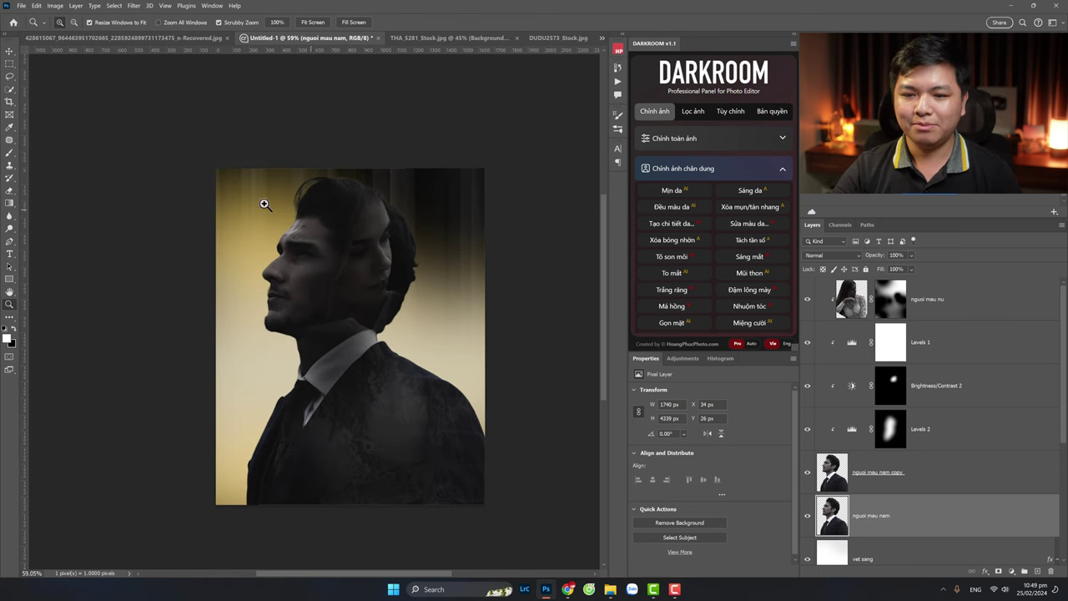
Step: Brush the nguoi mau nu mask to lighten the background right of the neck
left_click(895, 308)
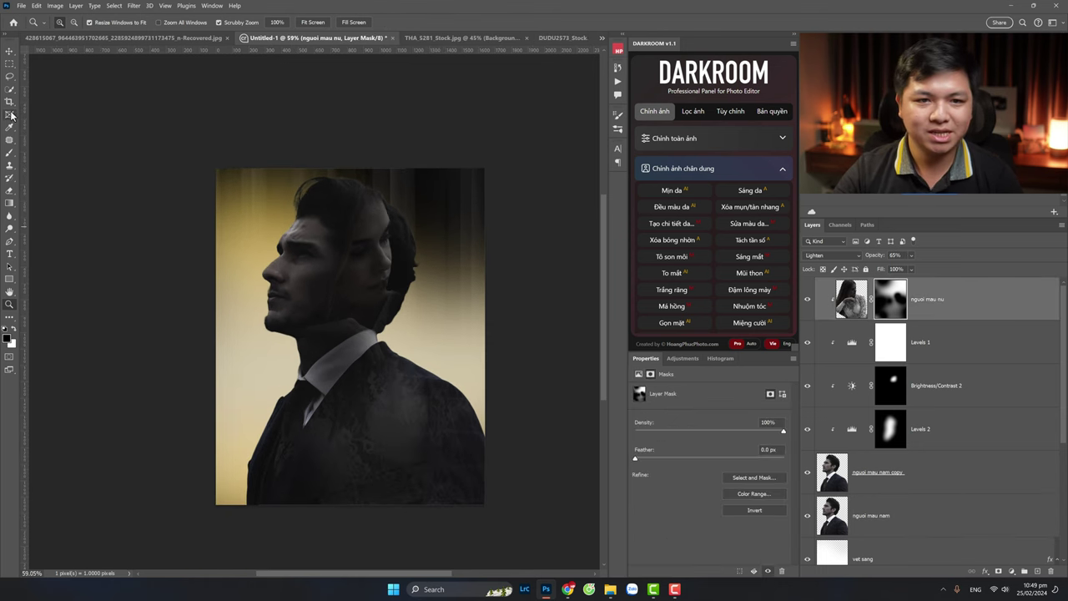
left_click(9, 156)
mouse_move(489, 453)
left_mouse_down()
mouse_move(442, 476)
mouse_move(441, 448)
left_mouse_up()
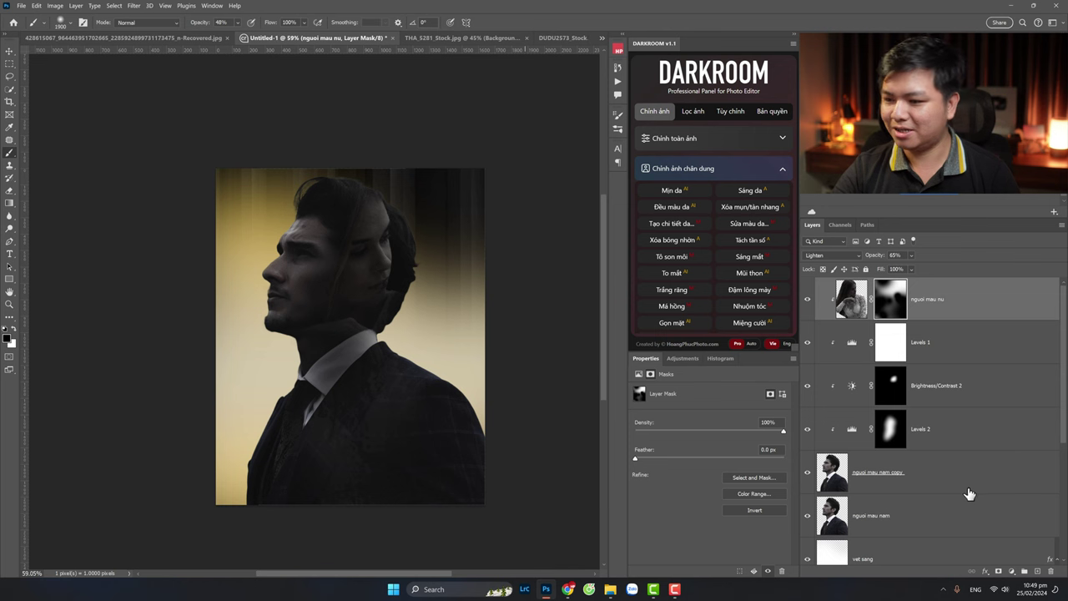
Step: Rename the original man's layer to 'nguoi mau nam hieu ung'
left_click(936, 532)
scroll(935, 539, "down", 3)
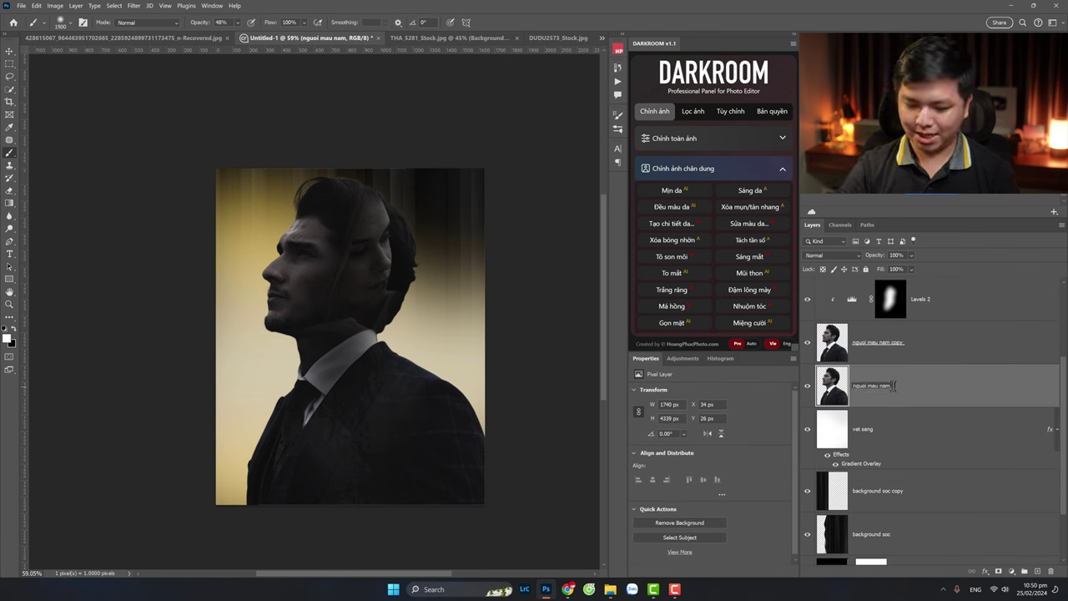
left_click(870, 388)
type("lieu ung")
key("Return")
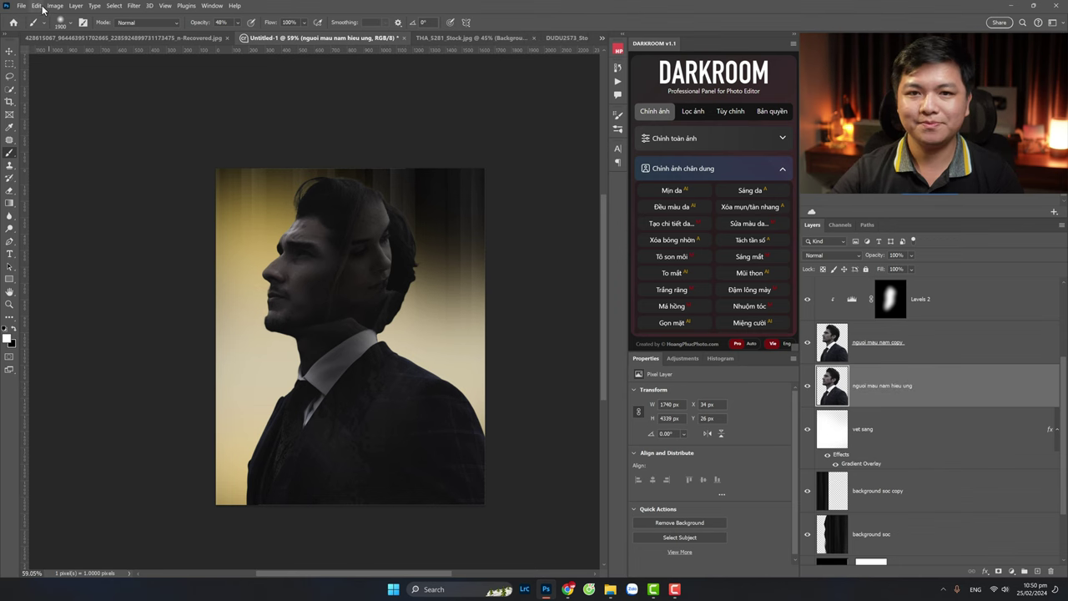
Step: Apply a Motion Blur of angle -11 and distance 180 pixels to the man's base layer
left_click(134, 6)
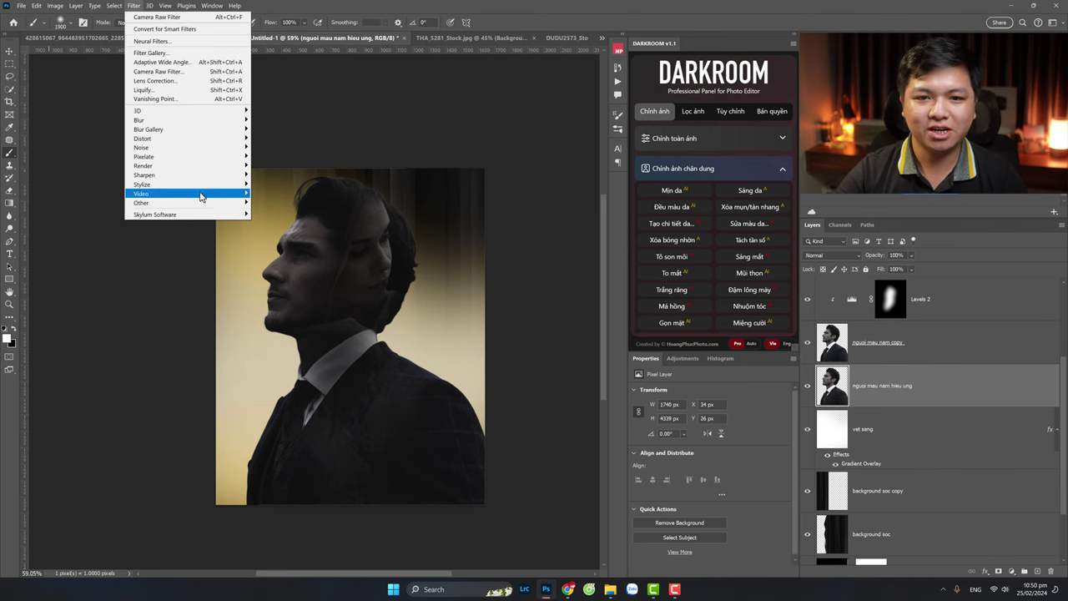
mouse_move(141, 120)
left_click(284, 176)
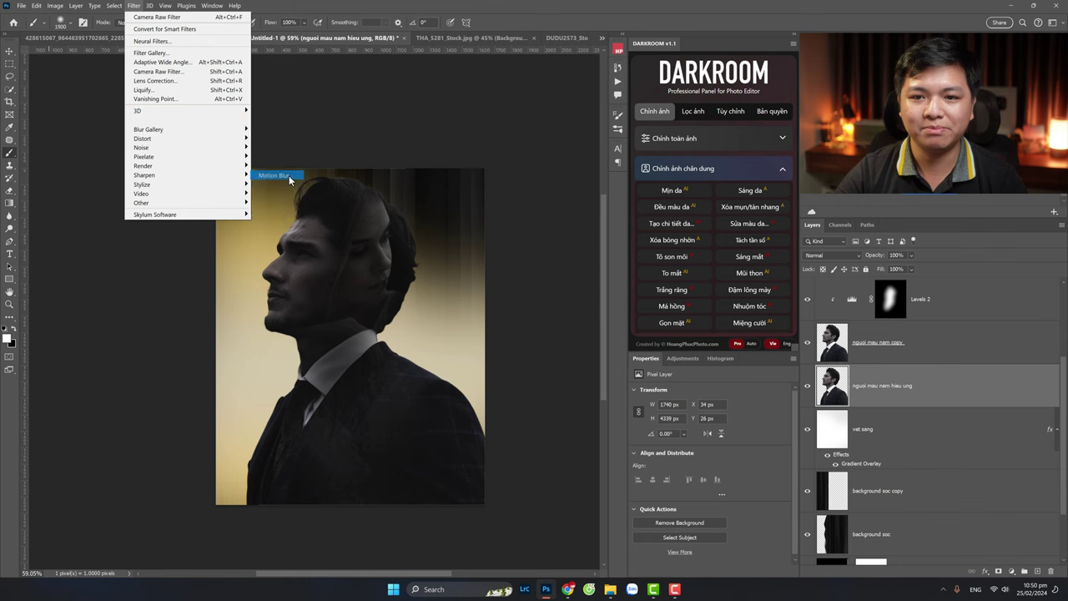
mouse_move(260, 214)
left_mouse_down()
mouse_move(110, 201)
mouse_move(141, 201)
left_mouse_up()
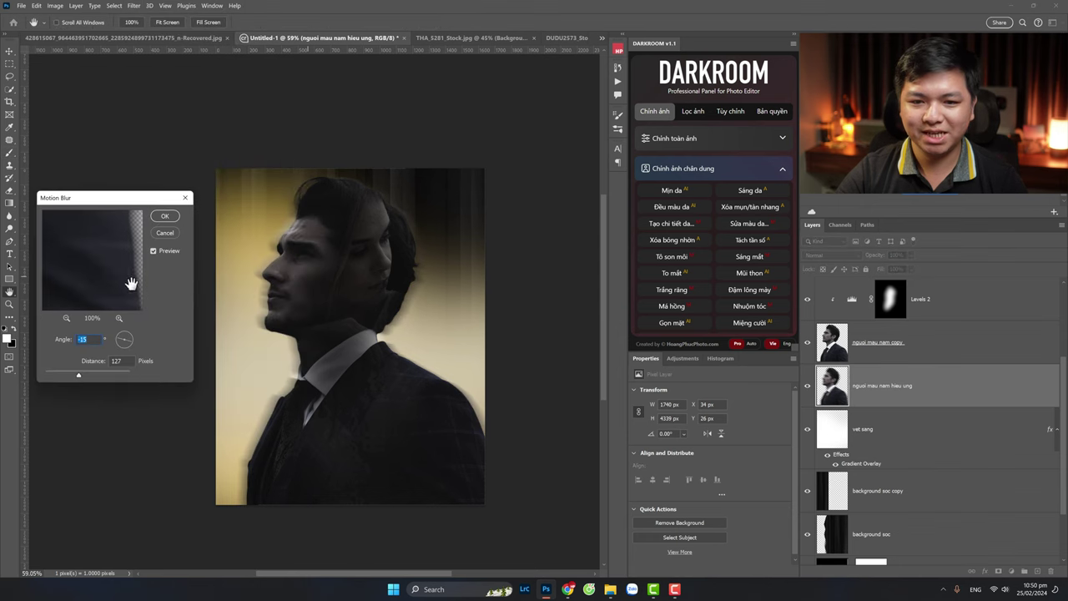
left_click_drag(130, 343, 130, 340)
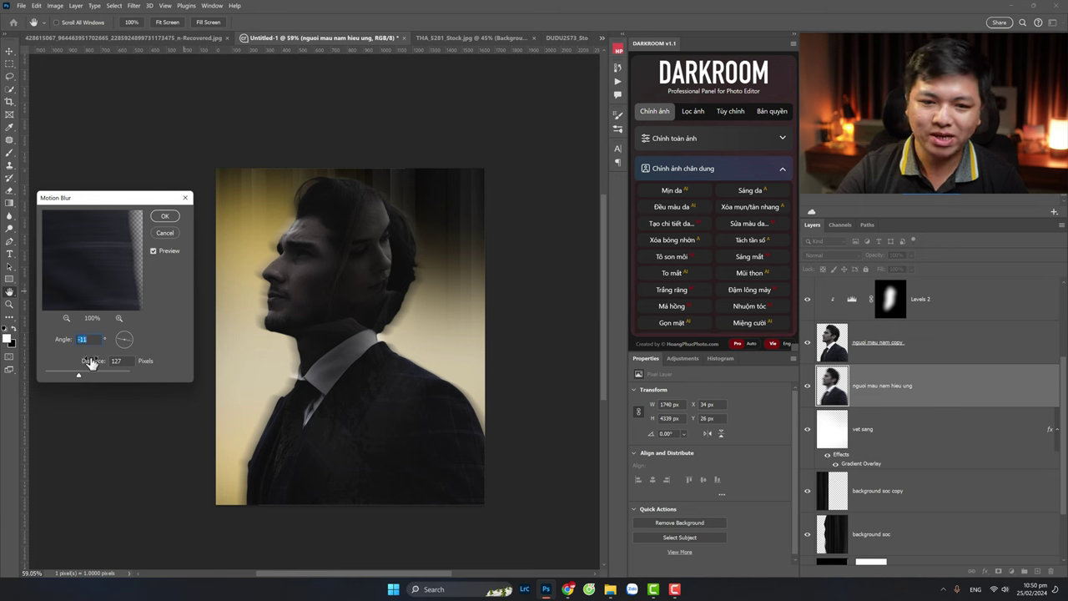
left_click_drag(79, 377, 86, 375)
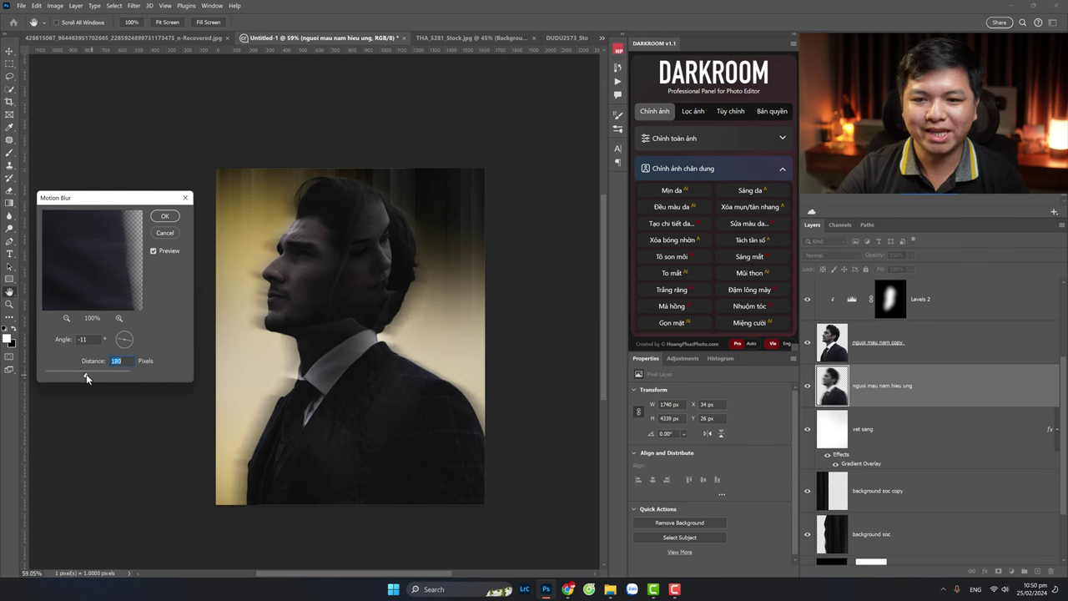
left_click(164, 216)
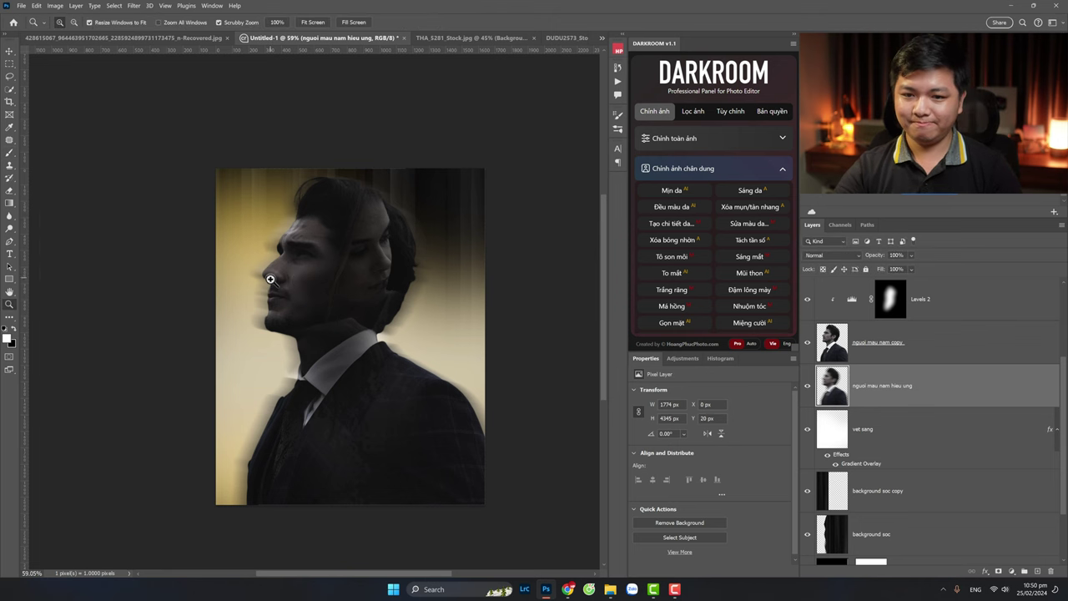
left_click_drag(270, 279, 279, 279)
Step: Nudge the motion-blurred layer slightly sideways and zoom in on the collar
left_click(9, 51)
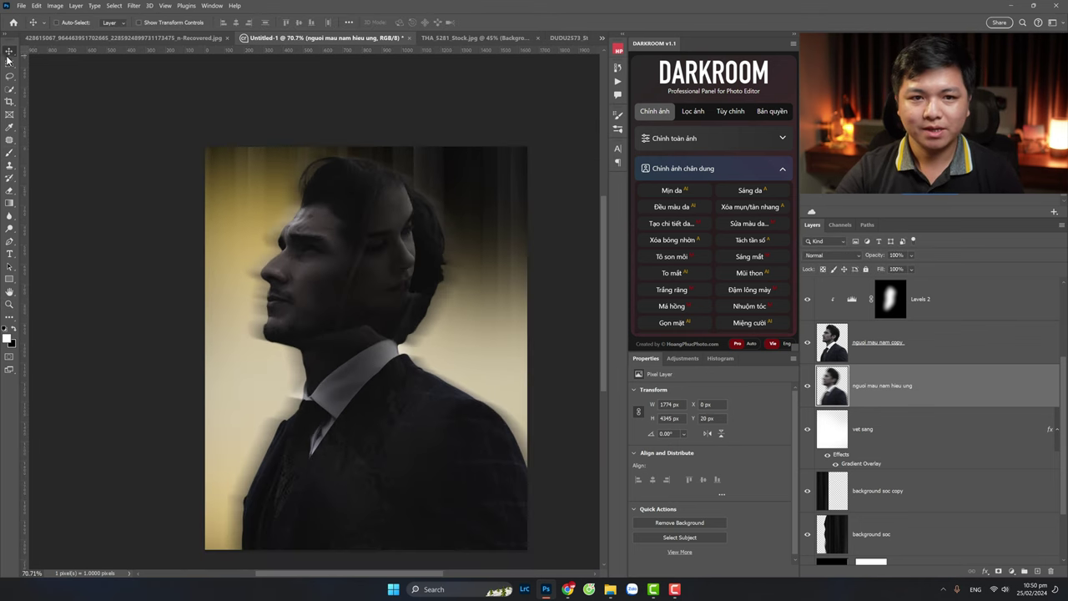
left_click_drag(417, 302, 411, 301)
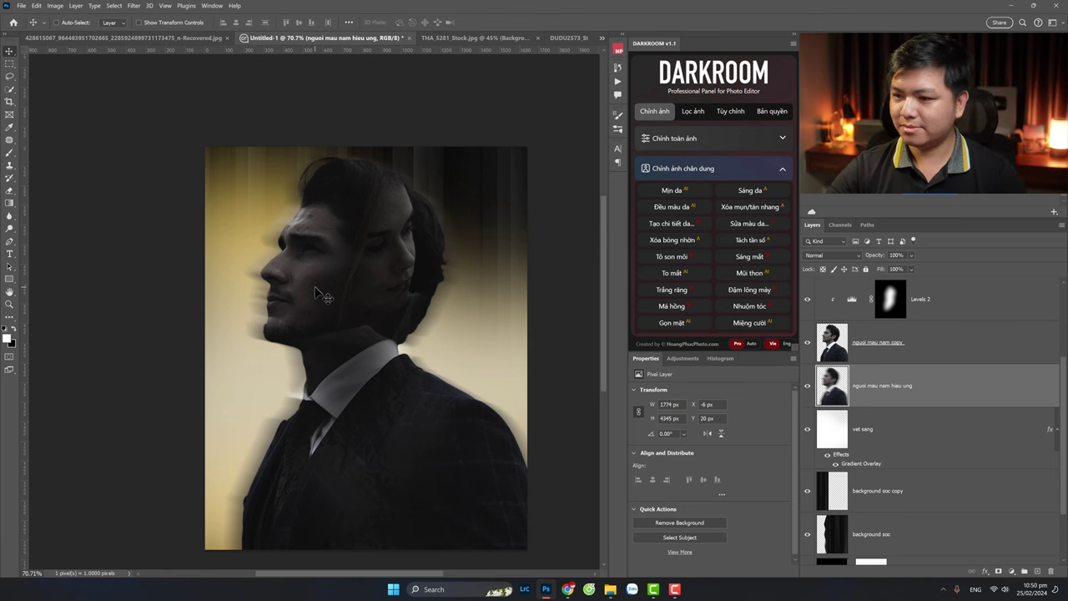
key("z")
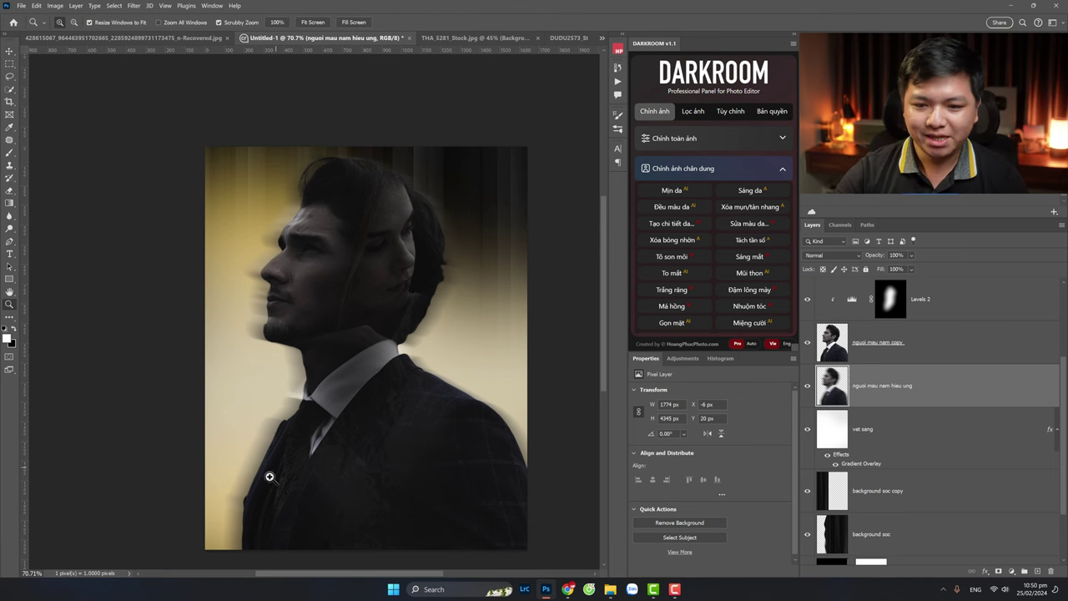
mouse_move(270, 477)
left_mouse_down()
mouse_move(279, 487)
mouse_move(297, 416)
left_mouse_up()
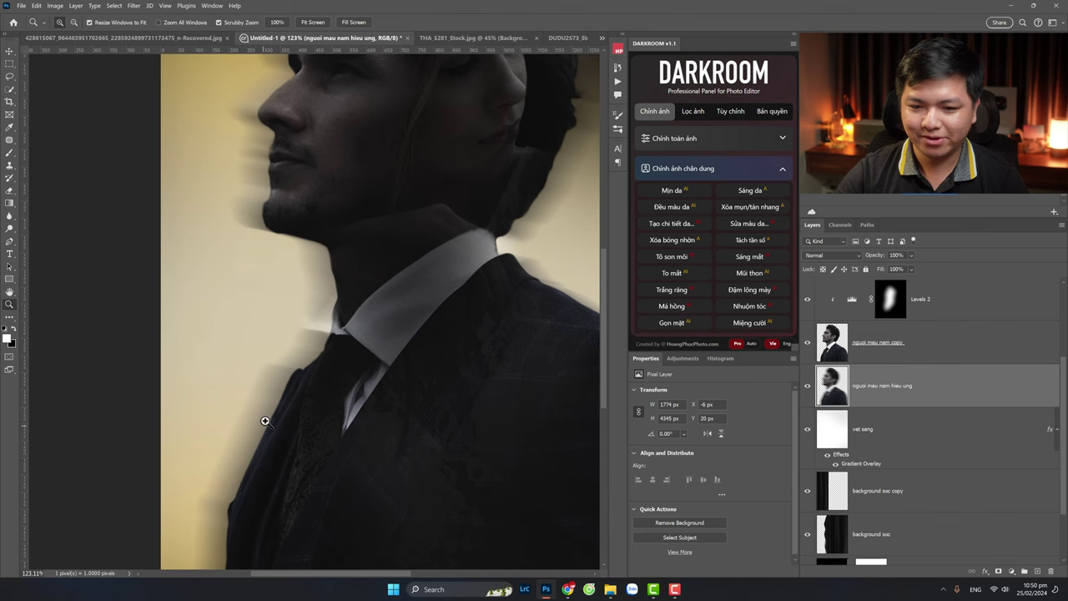
Step: After checking the poster, add a white layer mask to nguoi mau nam copy
left_click(147, 38)
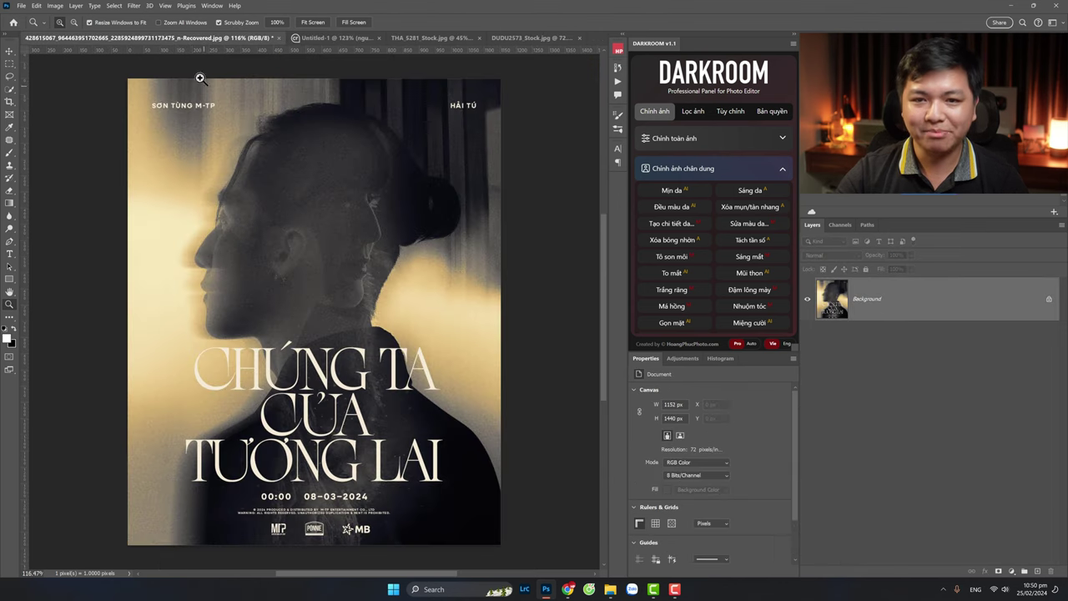
left_click(334, 37)
scroll(317, 330, "up", 2)
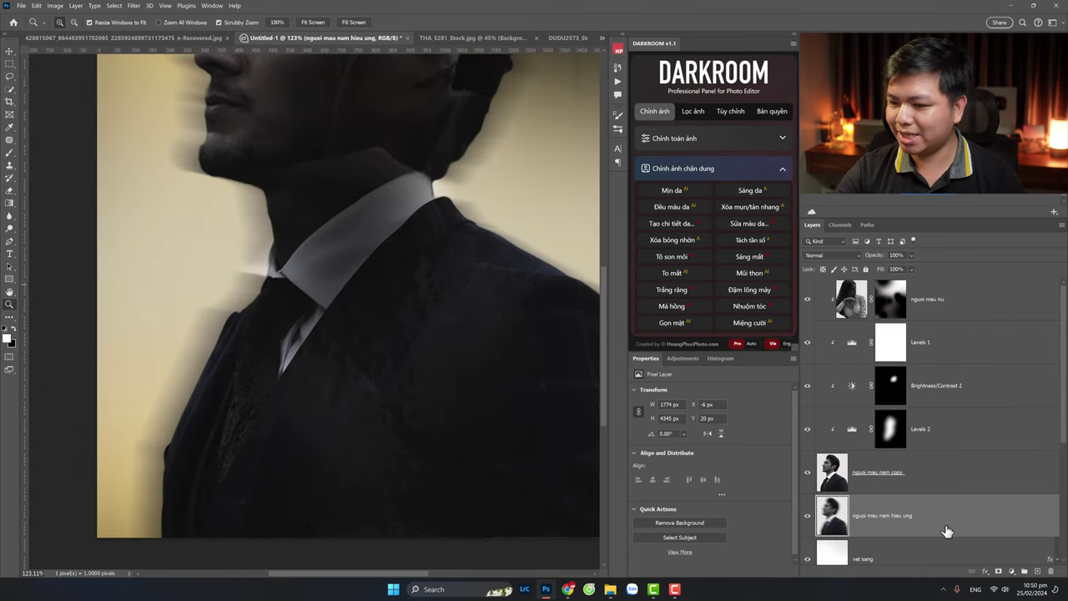
left_click(968, 482)
left_click(999, 572)
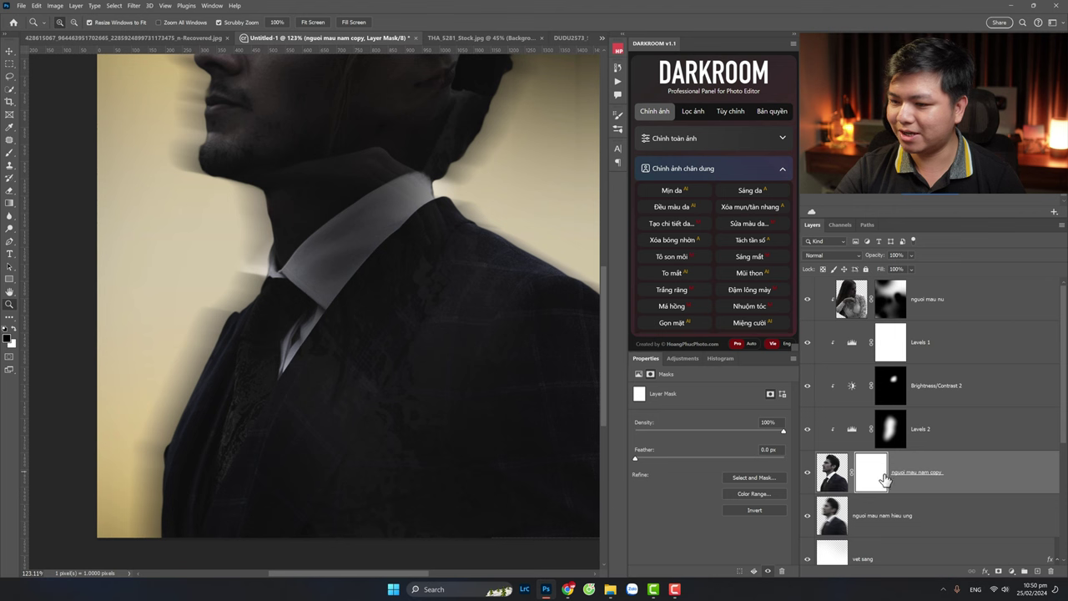
Step: Set a soft 143 px brush and paint black on the copy's mask along the jacket's left edge
left_click(10, 153)
right_click(253, 324)
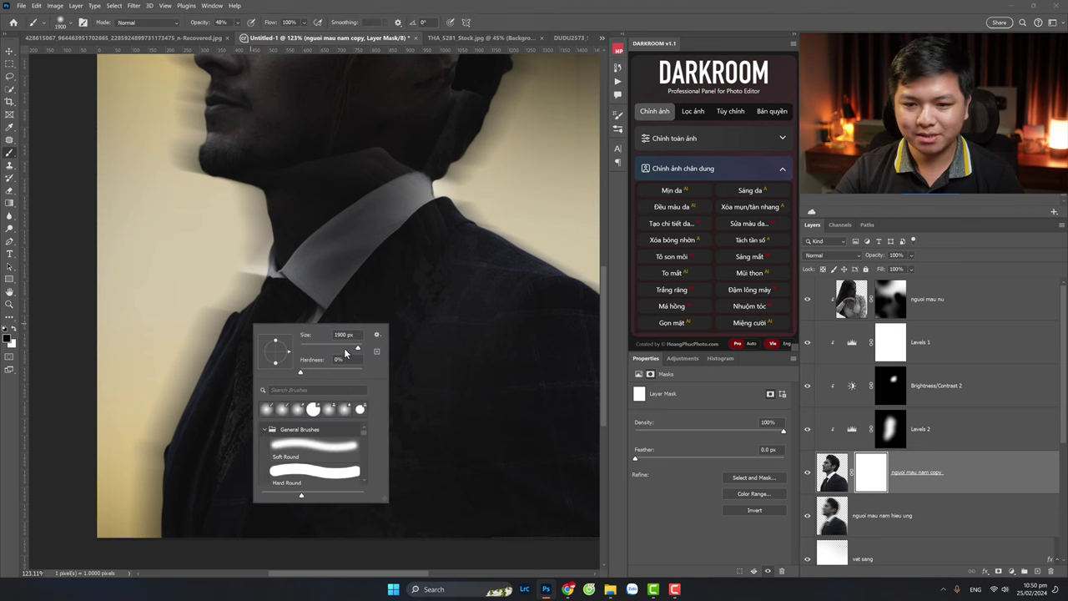
left_click(344, 353)
left_click(226, 309)
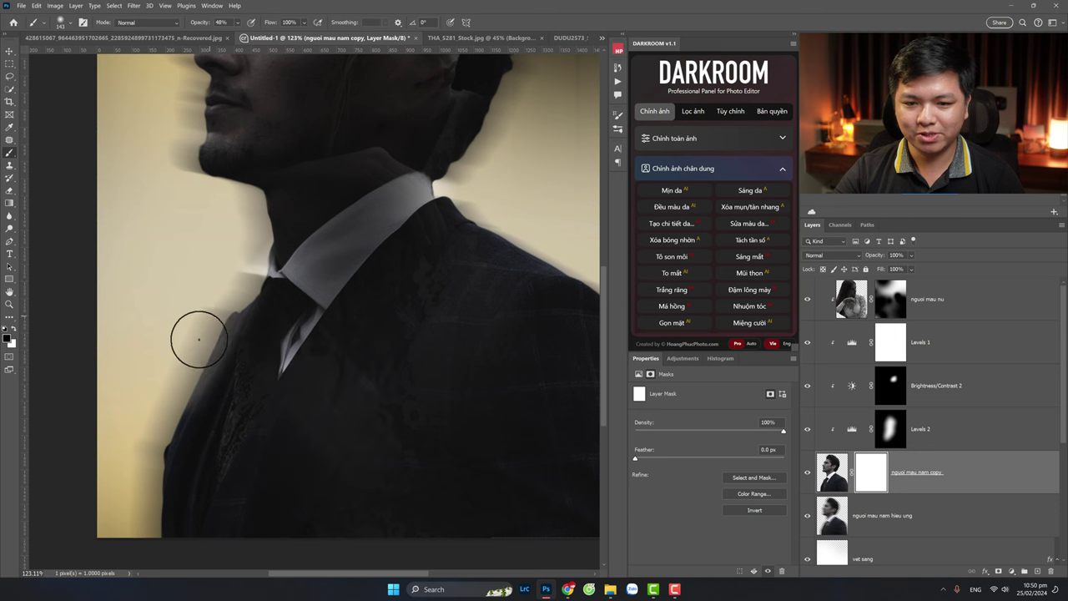
mouse_move(199, 340)
left_mouse_down()
mouse_move(157, 401)
mouse_move(148, 459)
mouse_move(163, 517)
left_mouse_up()
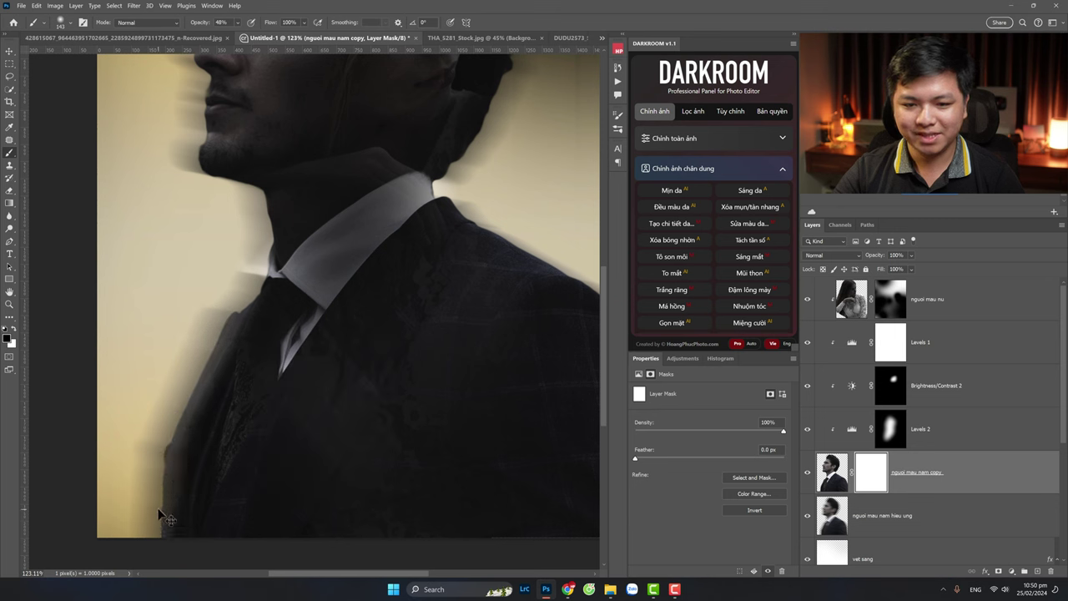
Step: Paint the jacket's left edge again to reveal more blur streaks, then target the copy's pixels
key("bracketleft")
key("bracketleft")
key("bracketleft")
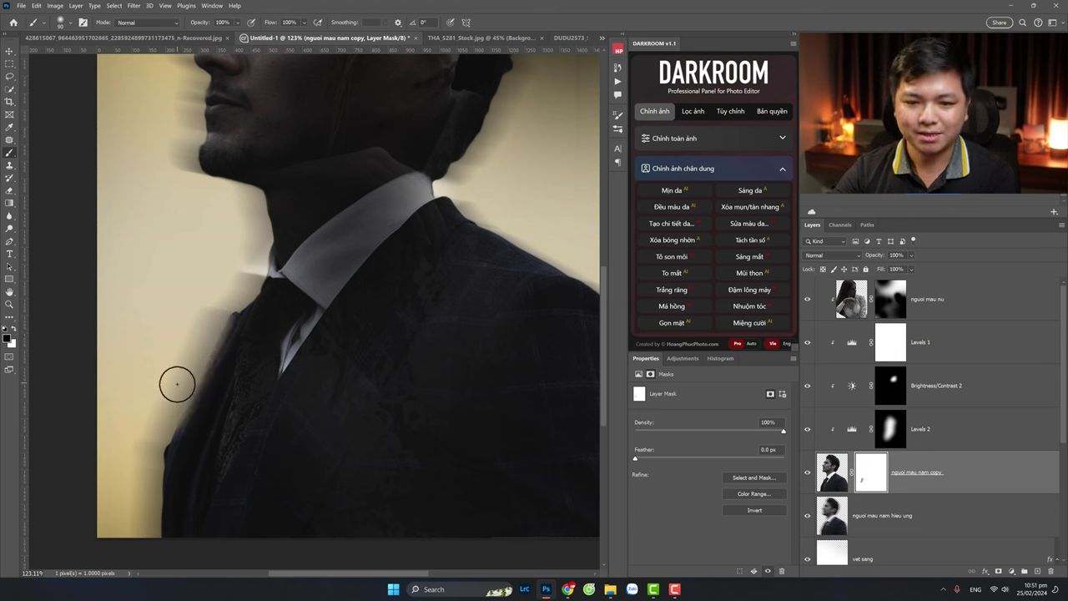
key("bracketright")
key("bracketright")
key("bracketright")
left_click_drag(160, 382, 139, 514)
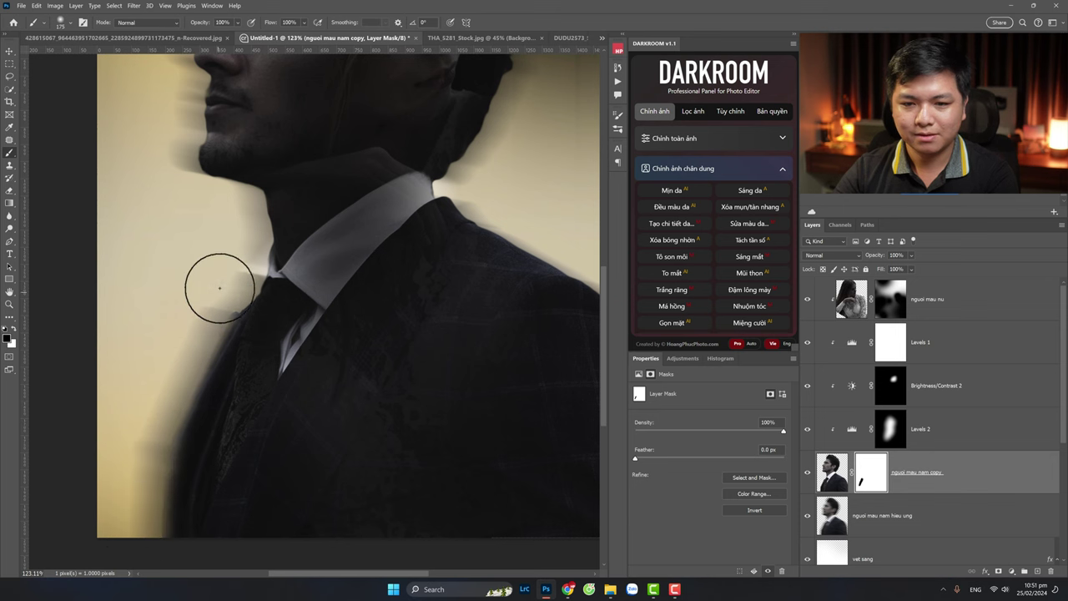
key("z")
scroll(394, 317, "down", 1)
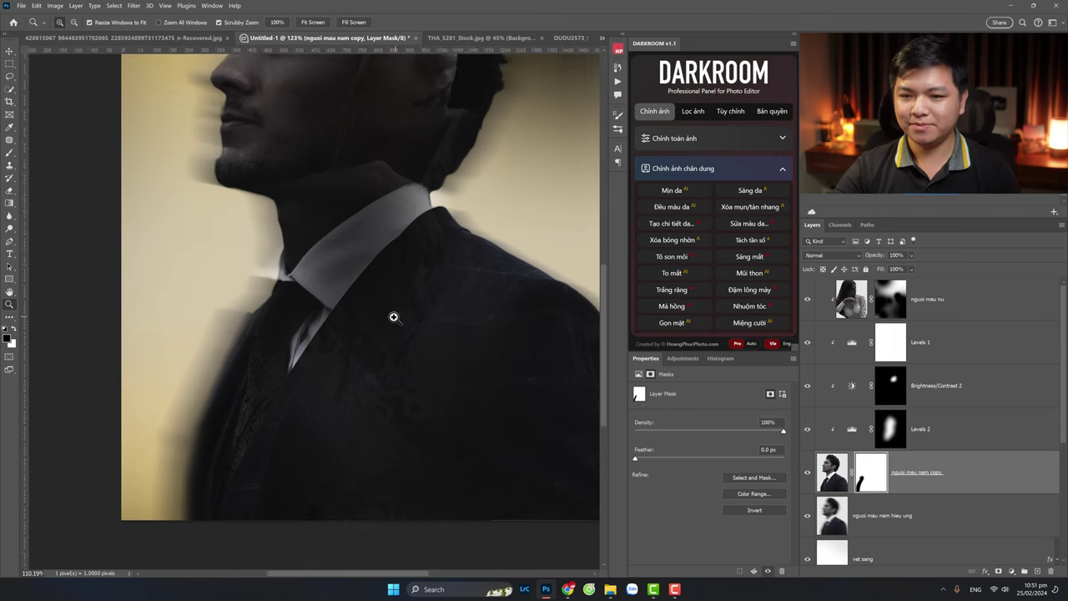
scroll(394, 317, "up", 1)
left_click(828, 476)
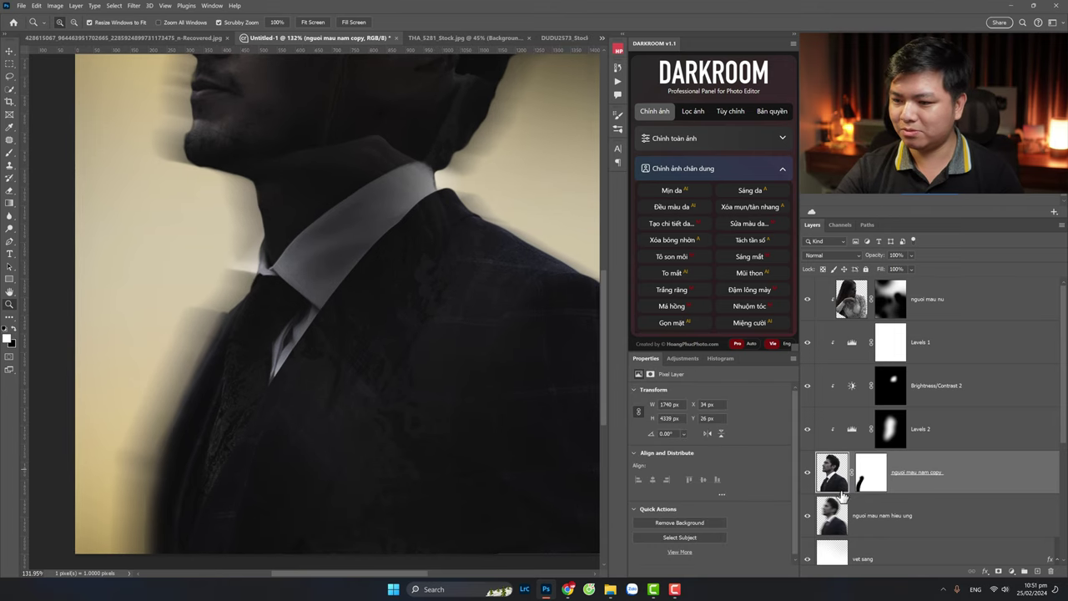
left_click(10, 220)
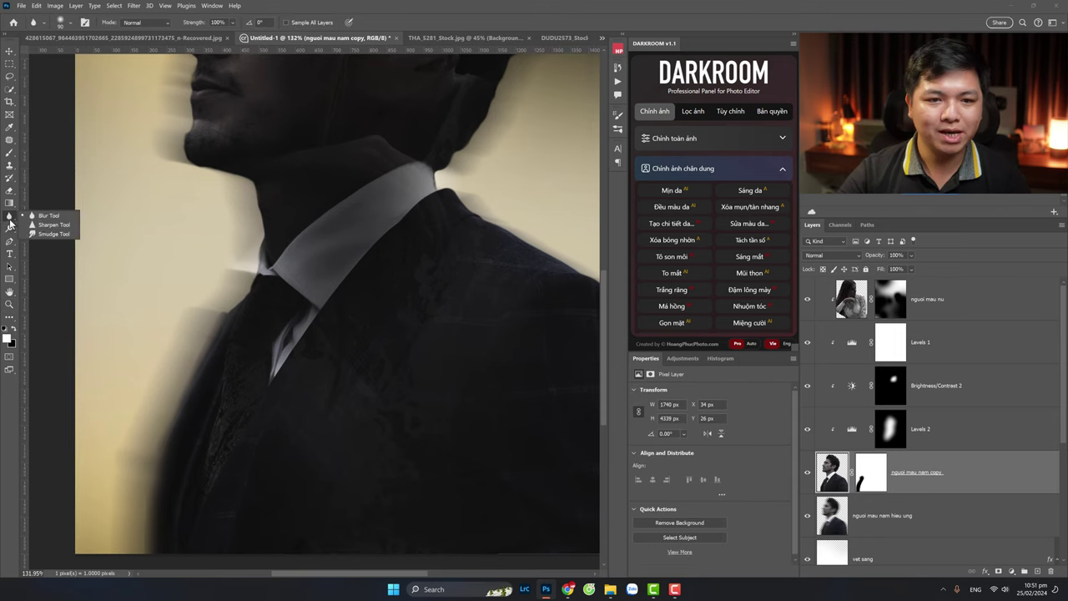
left_click(46, 215)
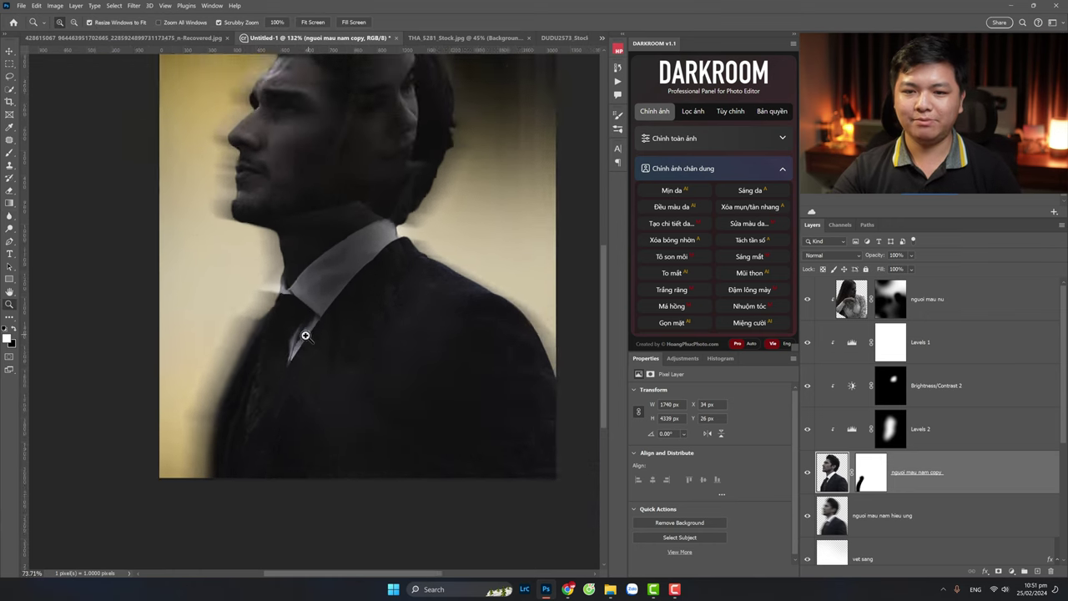
scroll(304, 332, "down", 5)
scroll(299, 261, "up", 1)
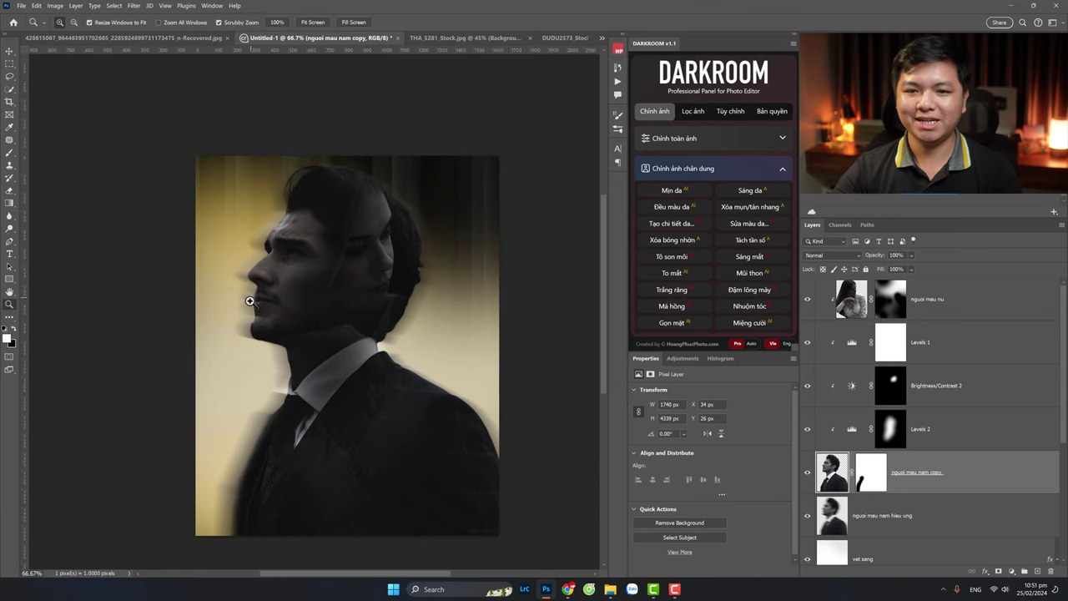
left_click(134, 37)
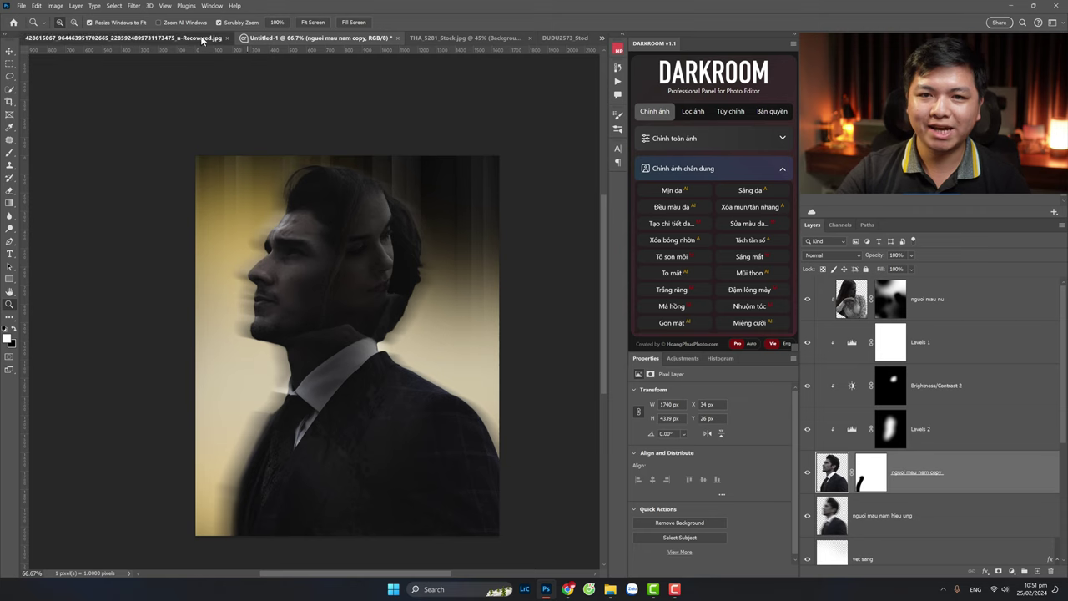
Step: Duplicate the man's copy layer and delete the lower copy's layer mask
left_click(209, 37)
left_click(334, 37)
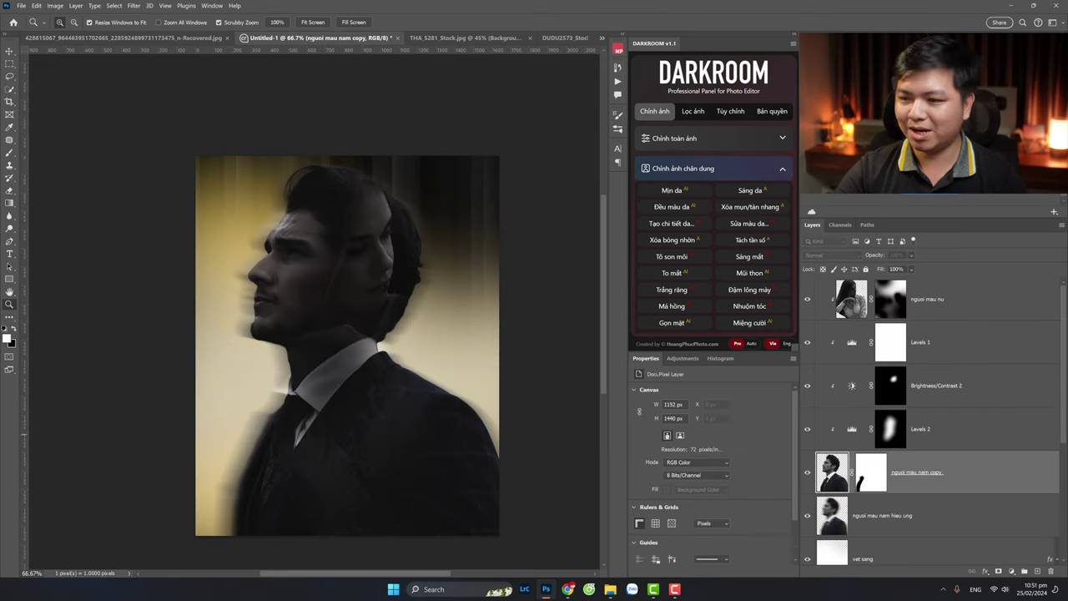
left_click(908, 519)
left_click(944, 477)
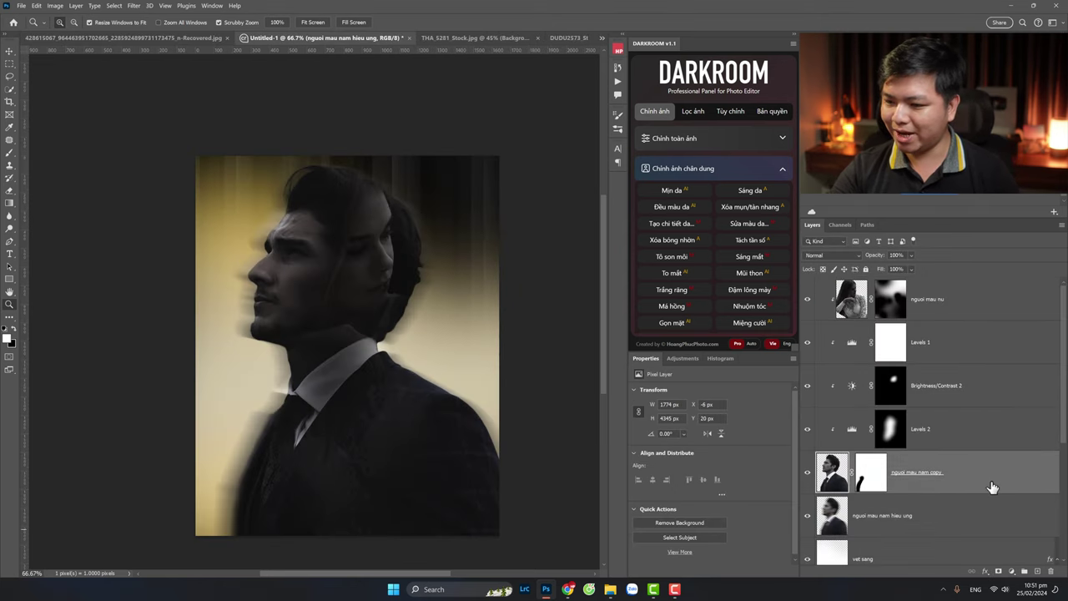
key("ctrl+j")
left_click(942, 510)
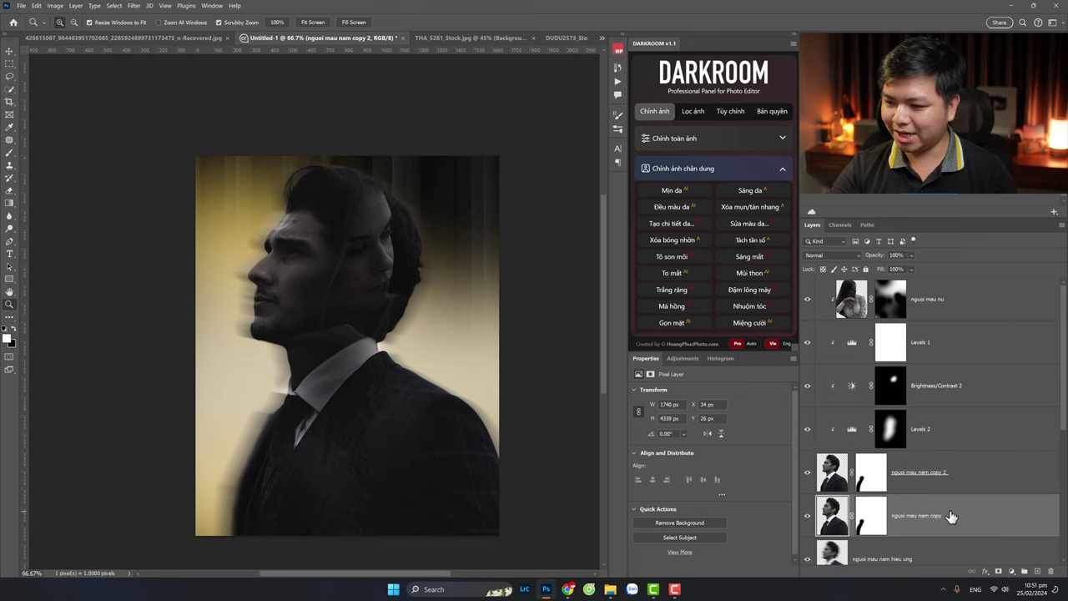
right_click(876, 522)
left_click(930, 461)
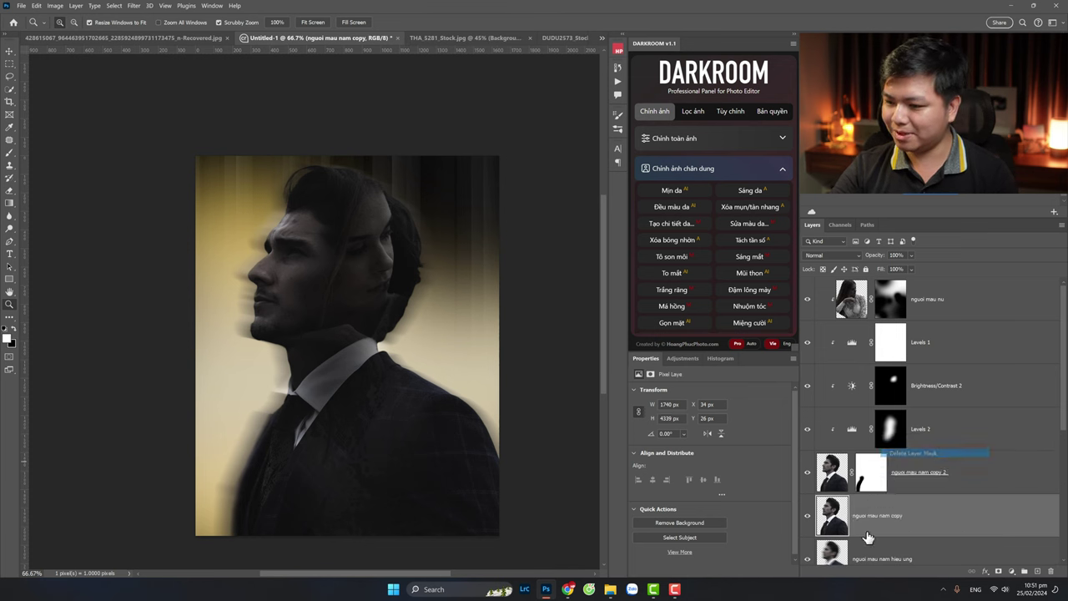
scroll(907, 526, "down", 2)
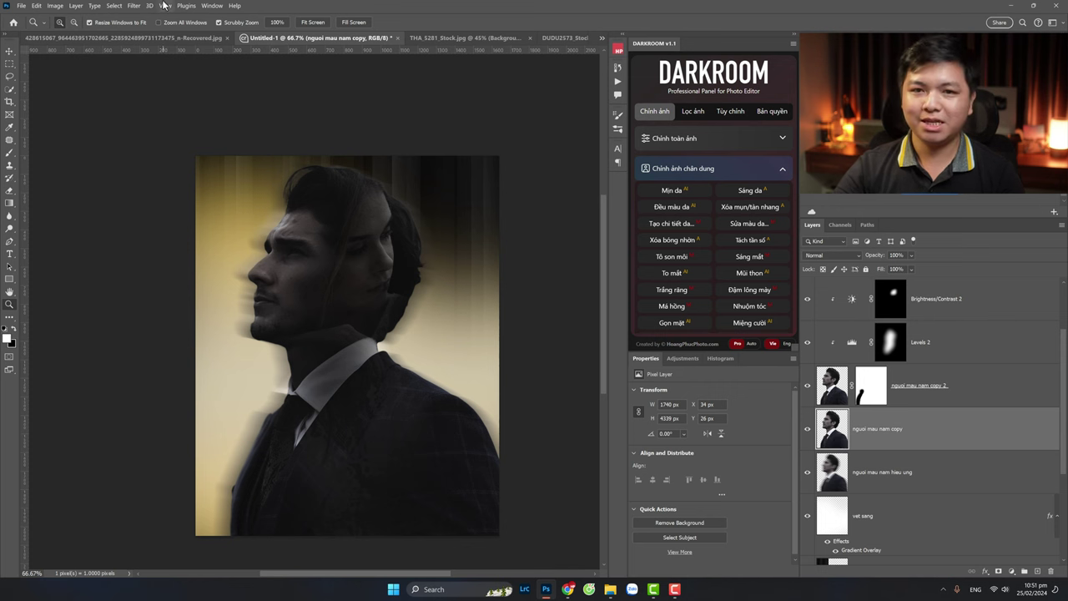
Step: Give the lower copy a 121.5-pixel Gaussian Blur at 94% opacity, then compare with the poster
left_click(133, 6)
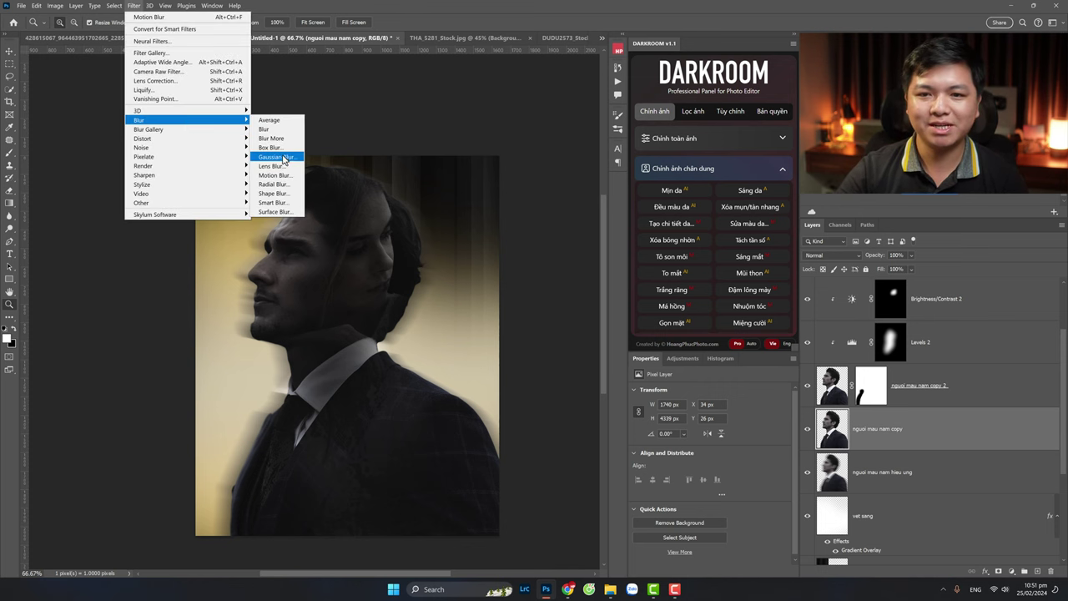
left_click(288, 161)
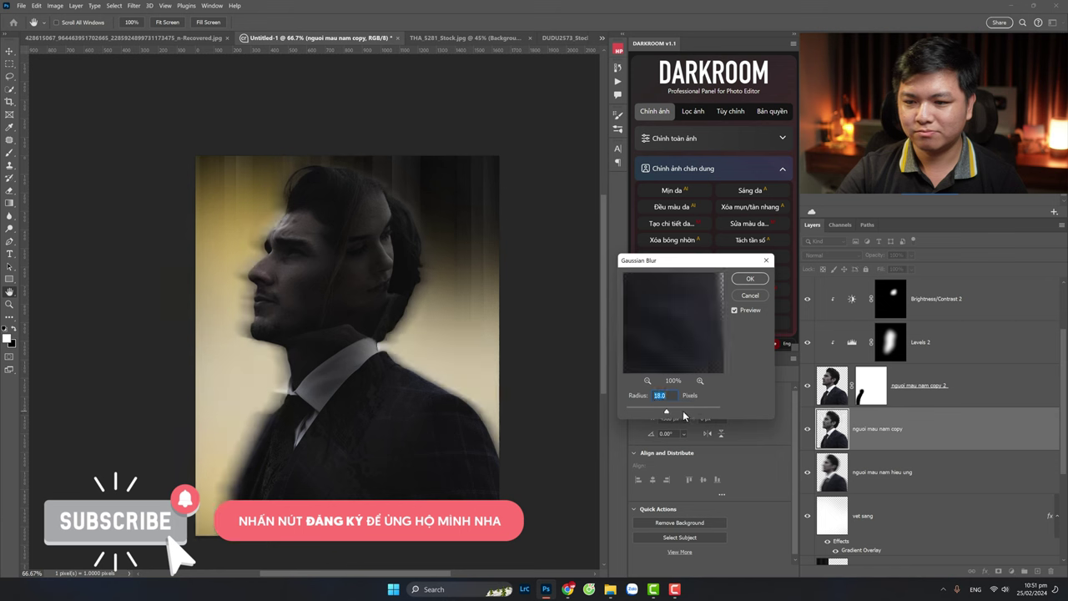
left_click(683, 411)
left_click(693, 411)
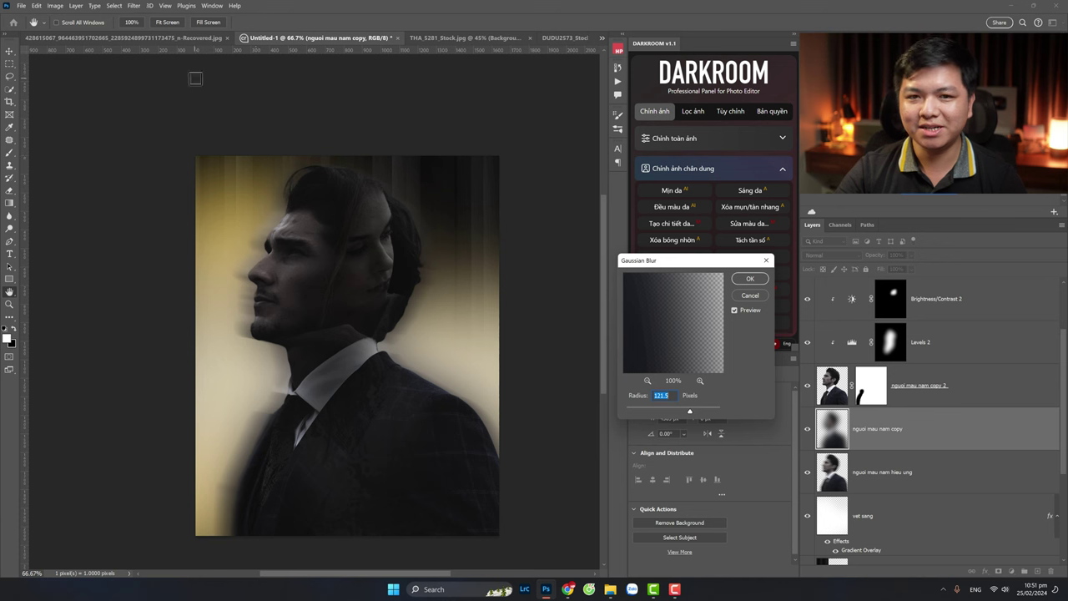
key("Return")
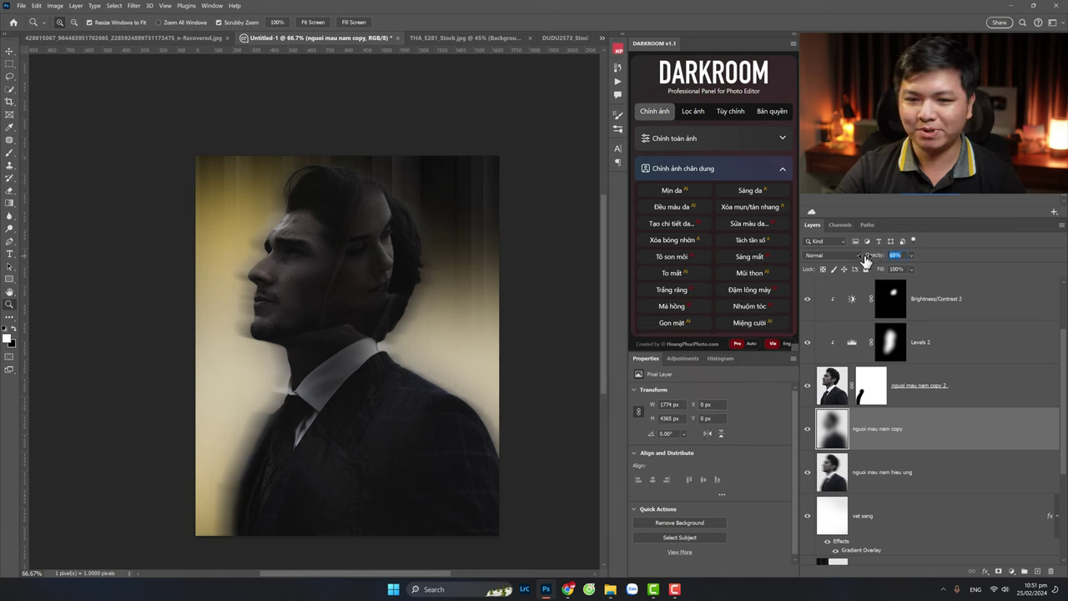
left_click_drag(874, 260, 884, 261)
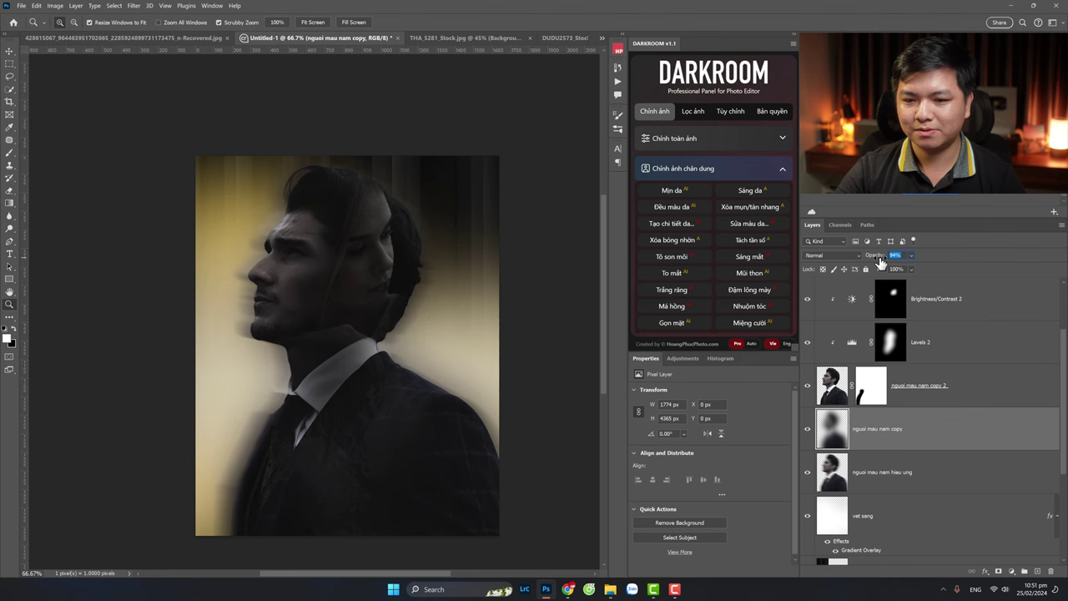
left_click(360, 265)
left_click(167, 37)
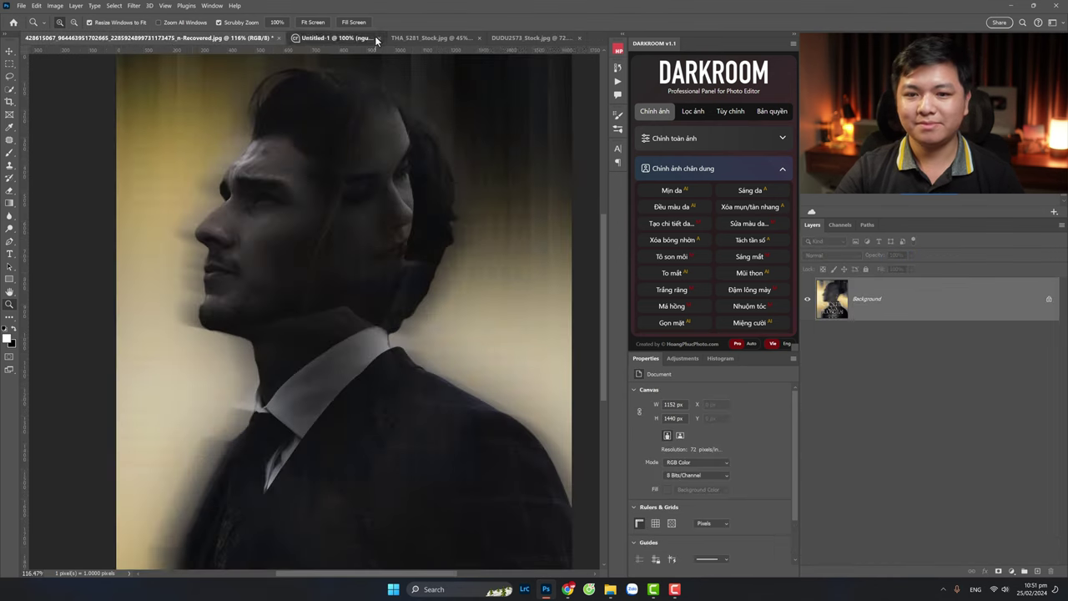
left_click(346, 38)
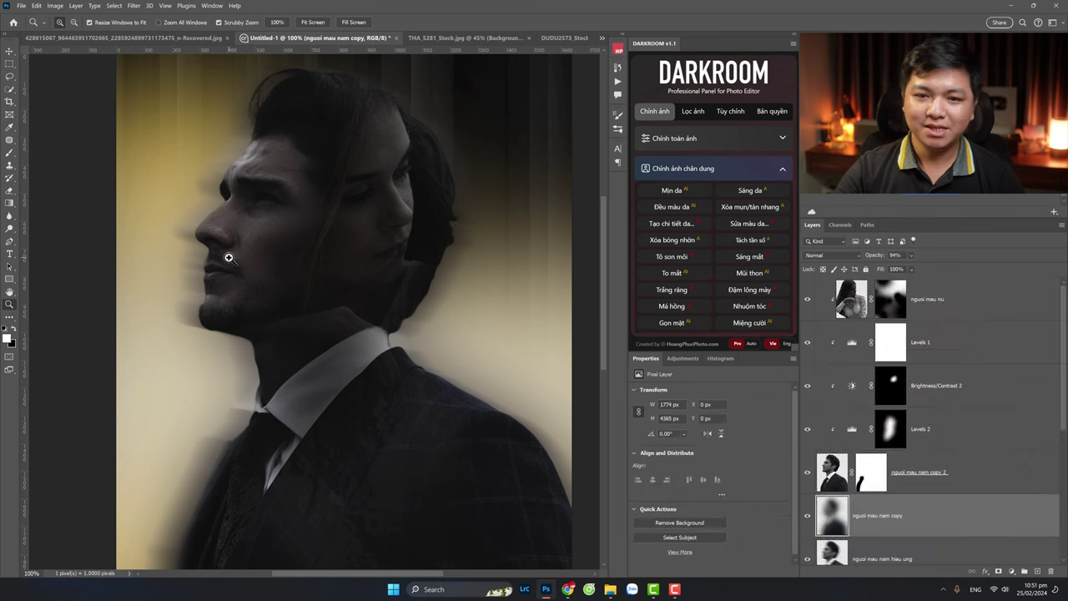
Step: Set Levels 1 to midtone 0.55 and output black level 22
left_click(185, 39)
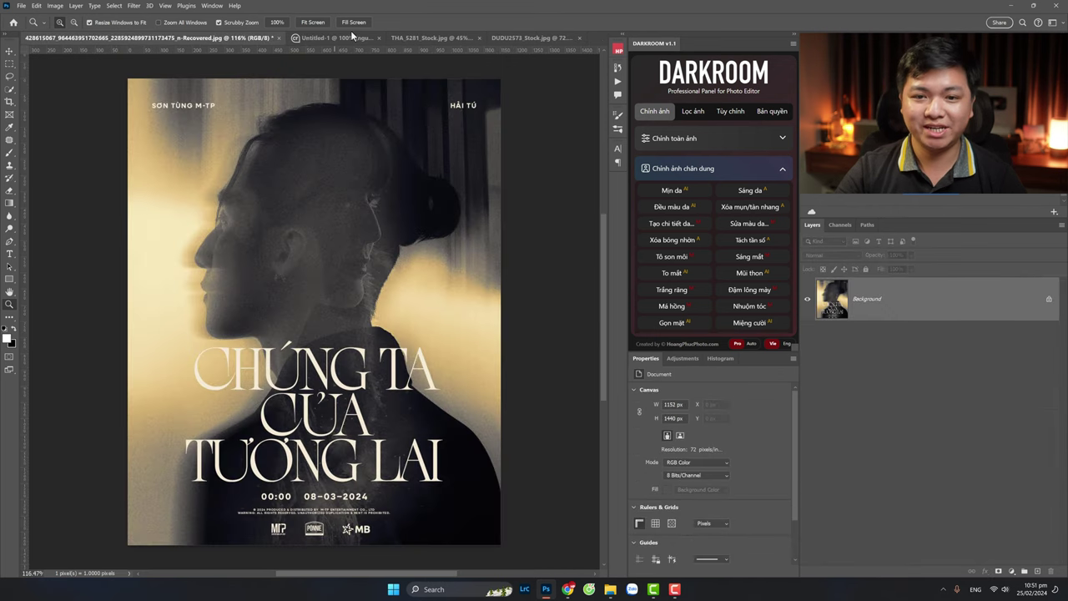
left_click(357, 39)
left_click(322, 305, "alt")
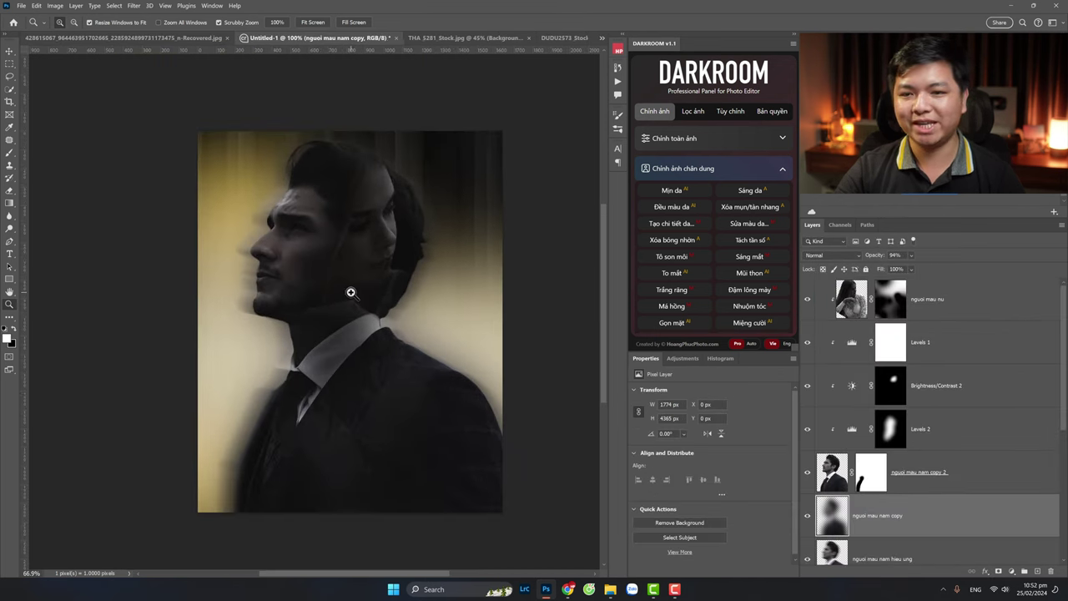
left_click(935, 350)
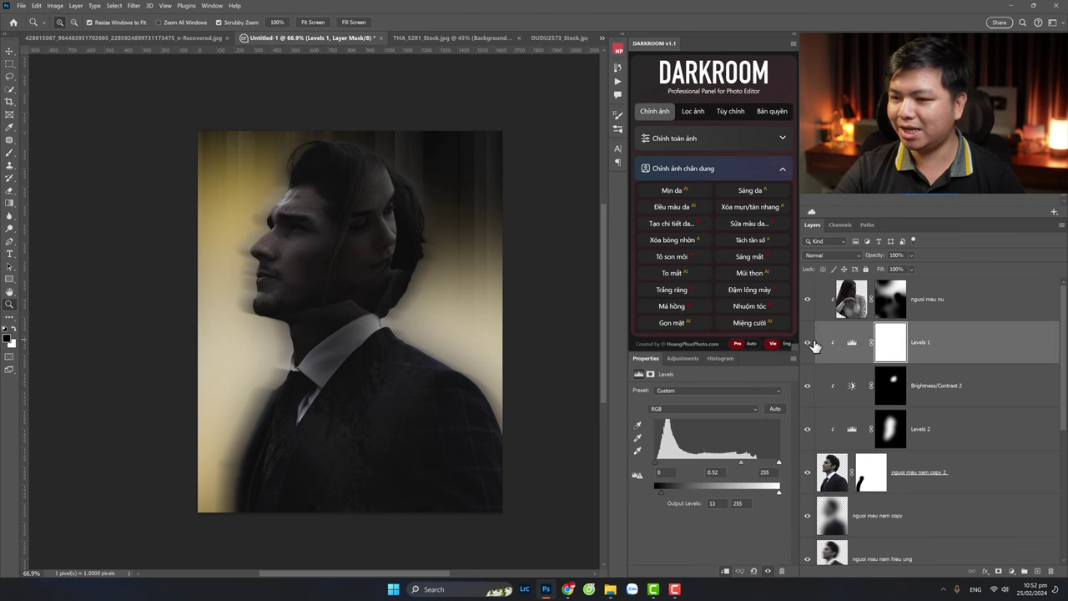
left_click_drag(662, 493, 667, 491)
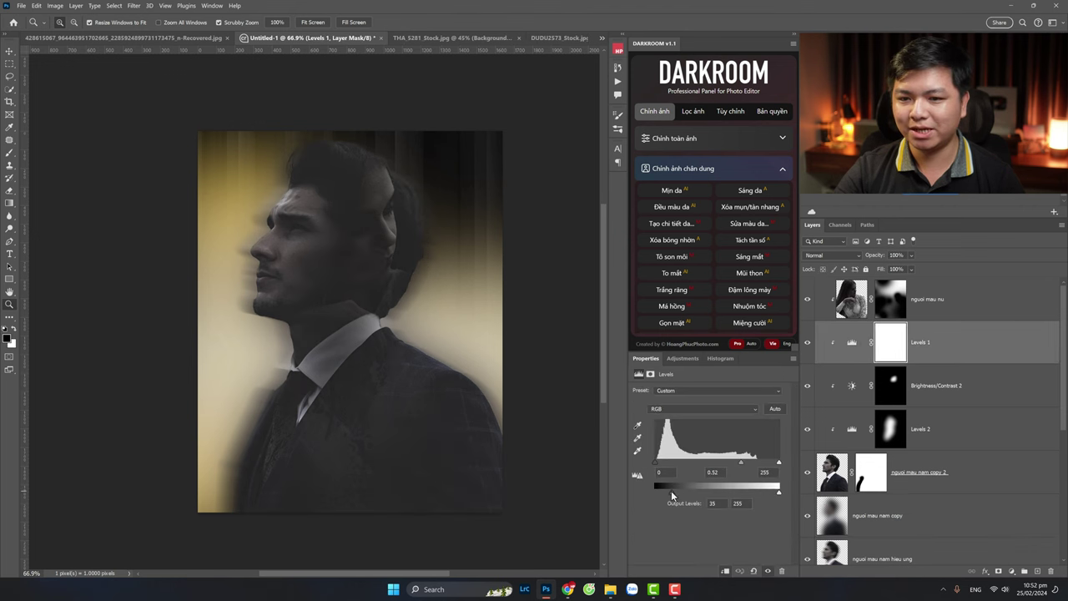
left_click_drag(739, 467, 740, 467)
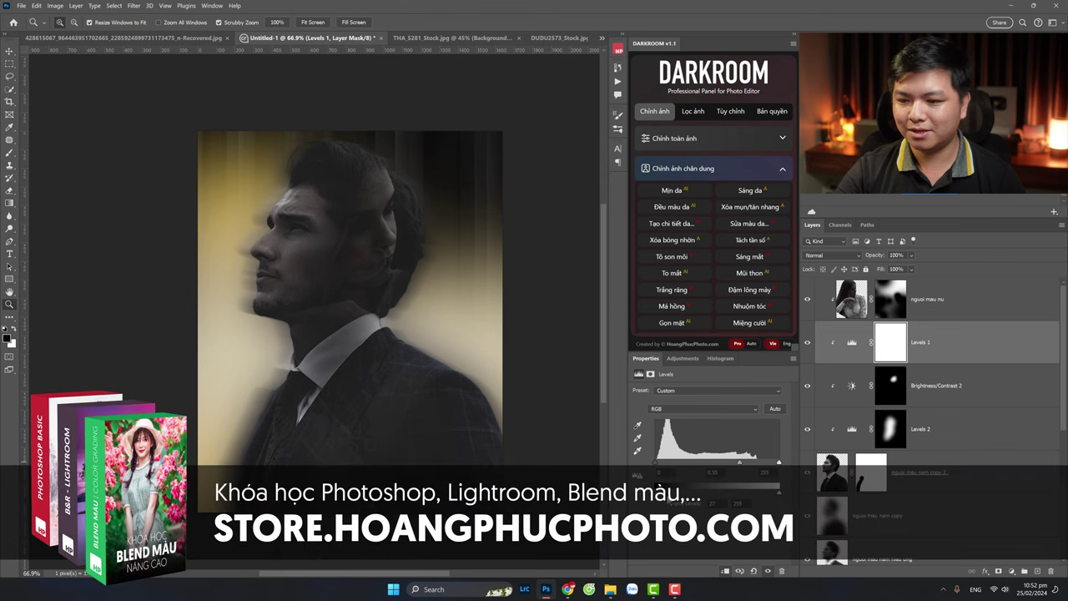
left_click_drag(656, 492, 665, 492)
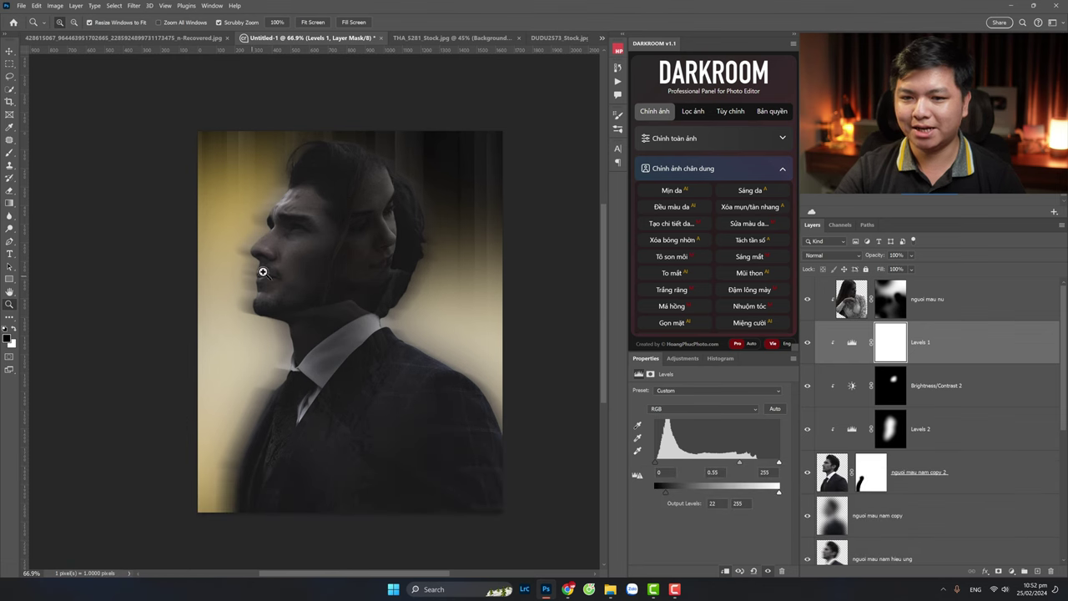
Step: Zoom to review the portrait against the reference poster, then select the nguoi mau nu layer
mouse_move(312, 279)
left_mouse_down()
mouse_move(303, 282)
mouse_move(312, 287)
left_mouse_up()
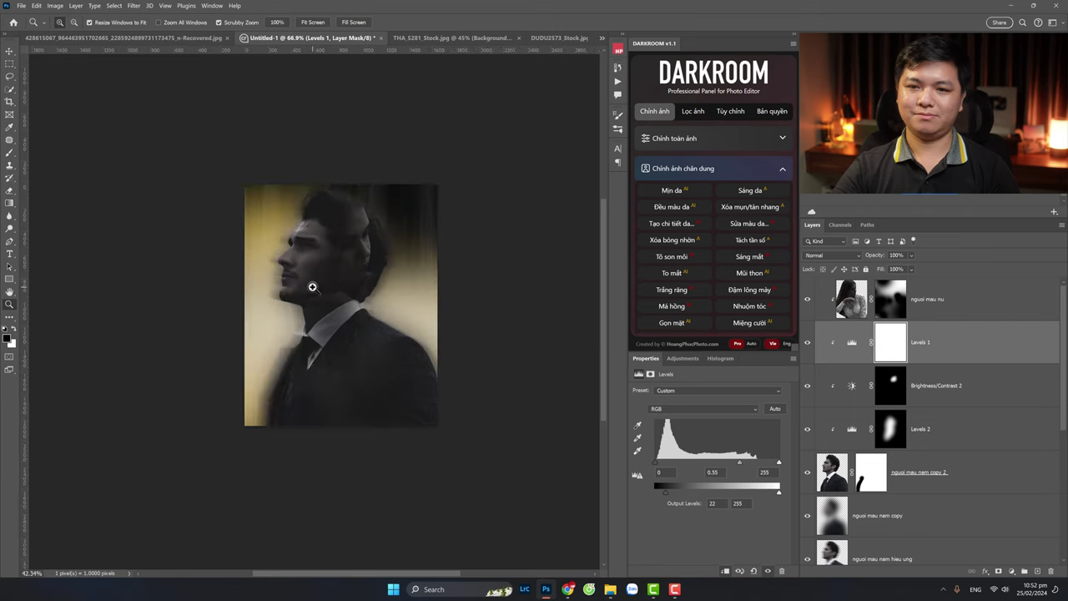
left_click(312, 288)
left_click(322, 279)
left_click(179, 38)
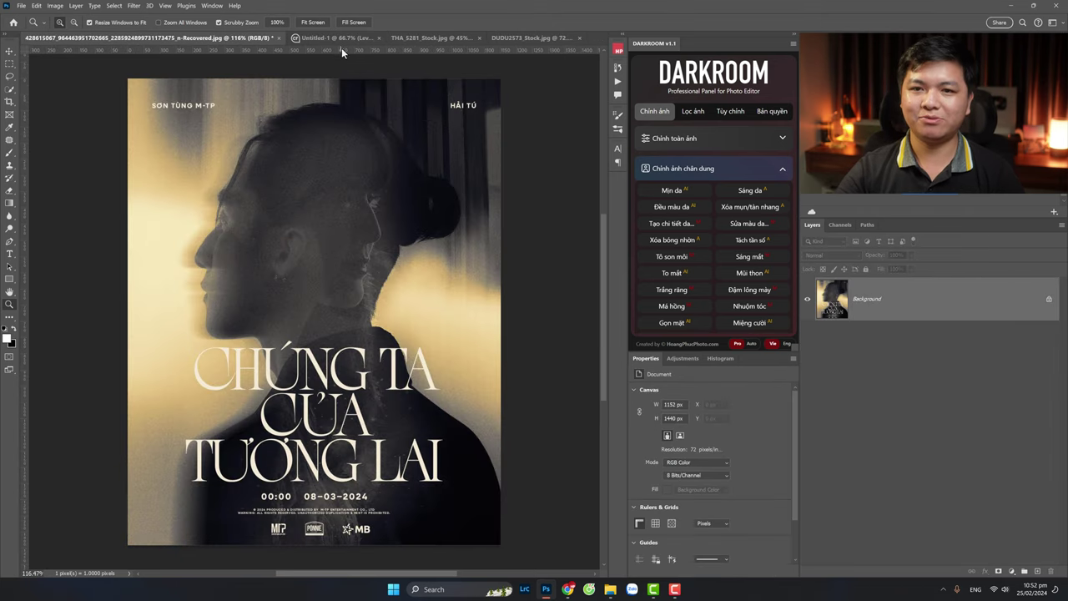
left_click(338, 37)
left_click(183, 38)
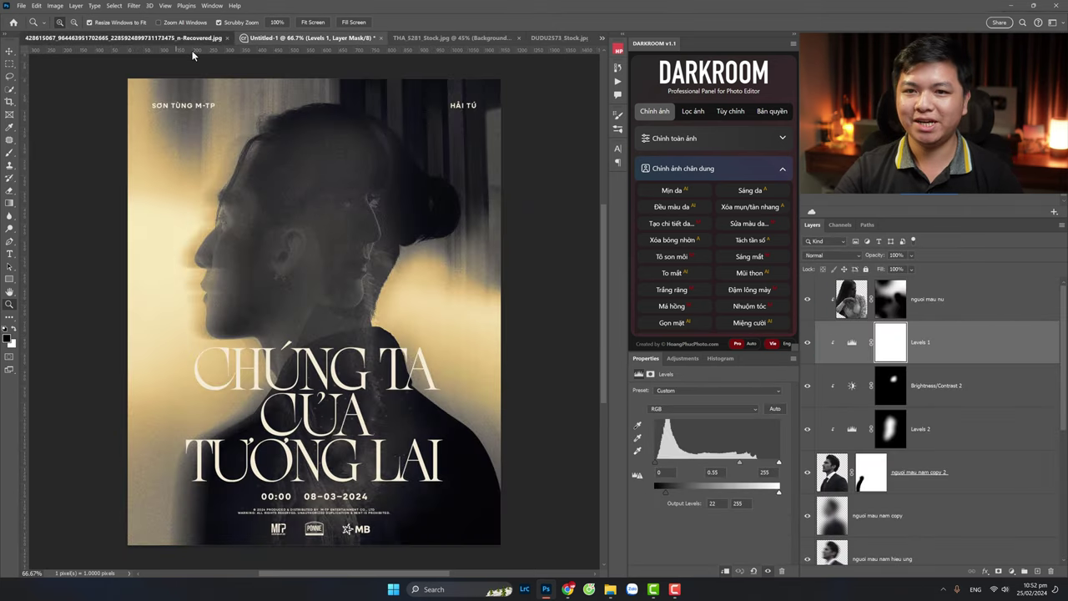
left_click(342, 39)
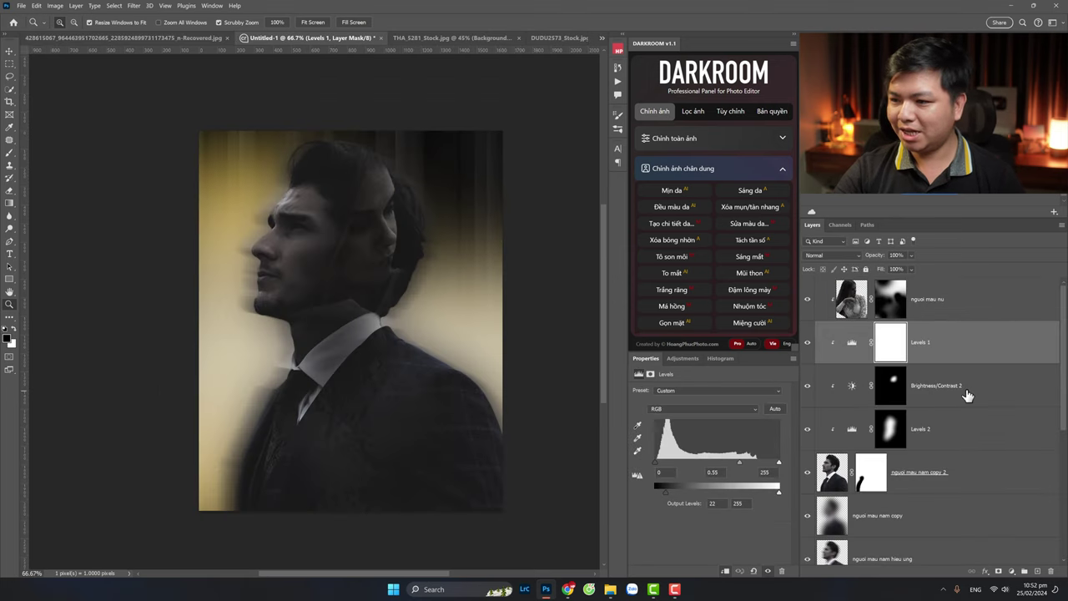
left_click(978, 308)
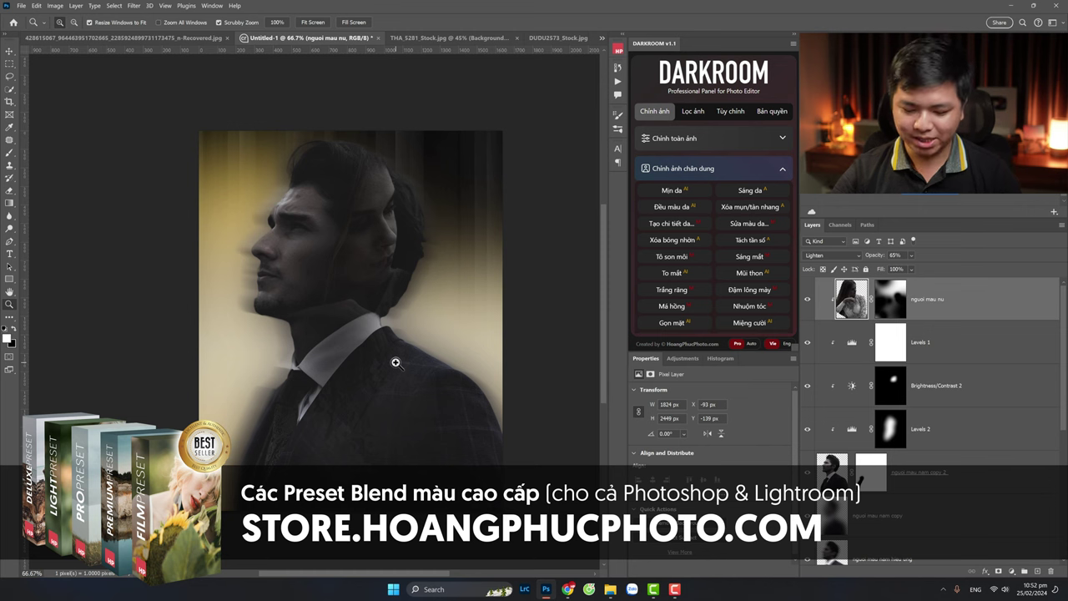
Step: Create a new empty layer named 'noise' at the top of the stack
key("ctrl+shift+n")
key("Return")
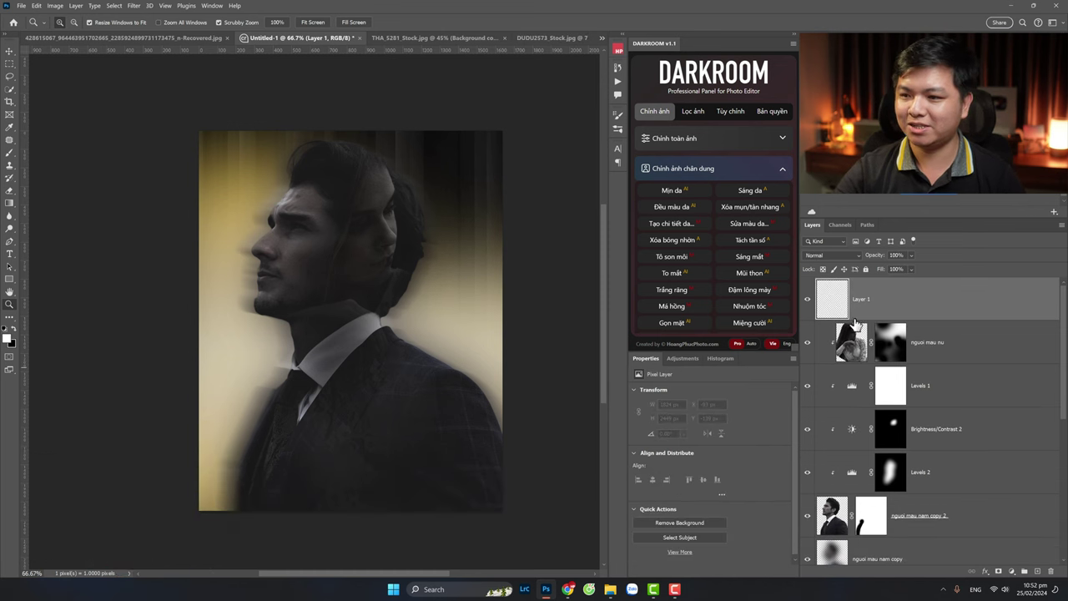
type("noise")
key("Return")
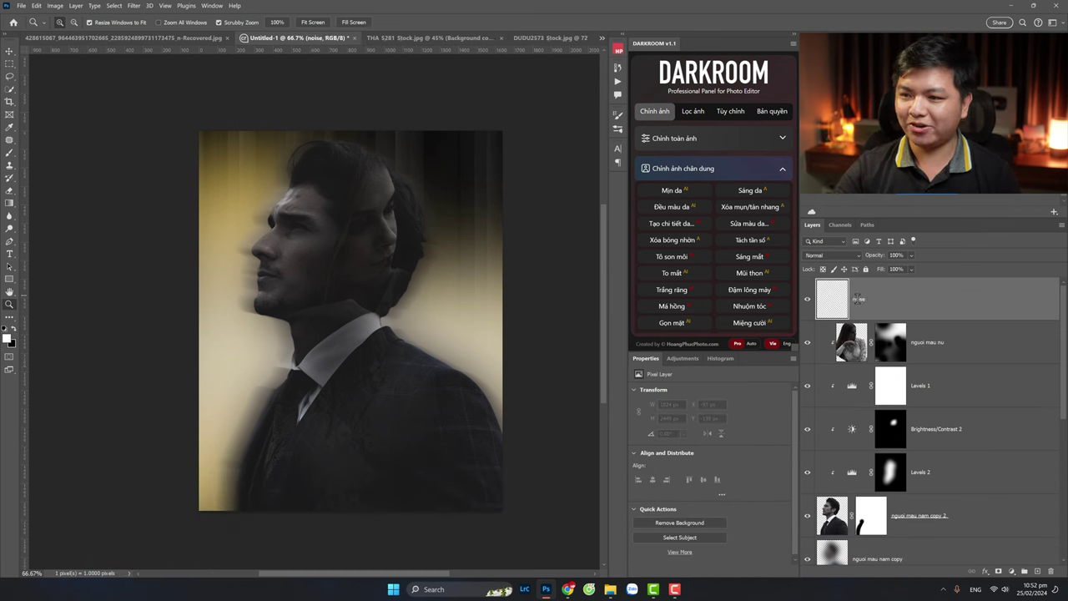
Step: Fill the noise layer with solid black after Add Noise fails on the empty layer
left_click(140, 7)
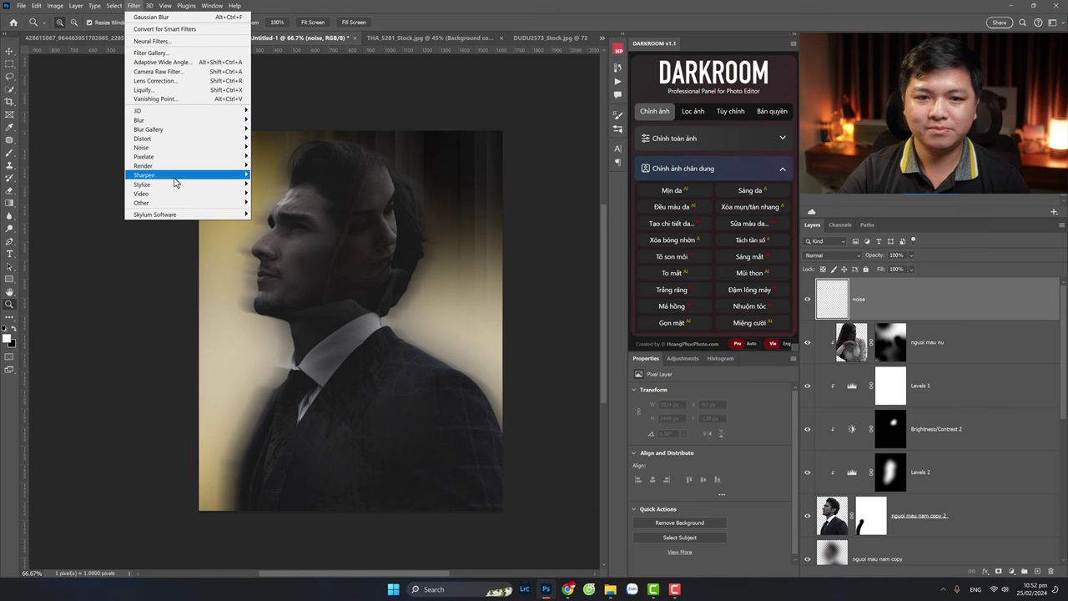
mouse_move(141, 147)
left_click(285, 150)
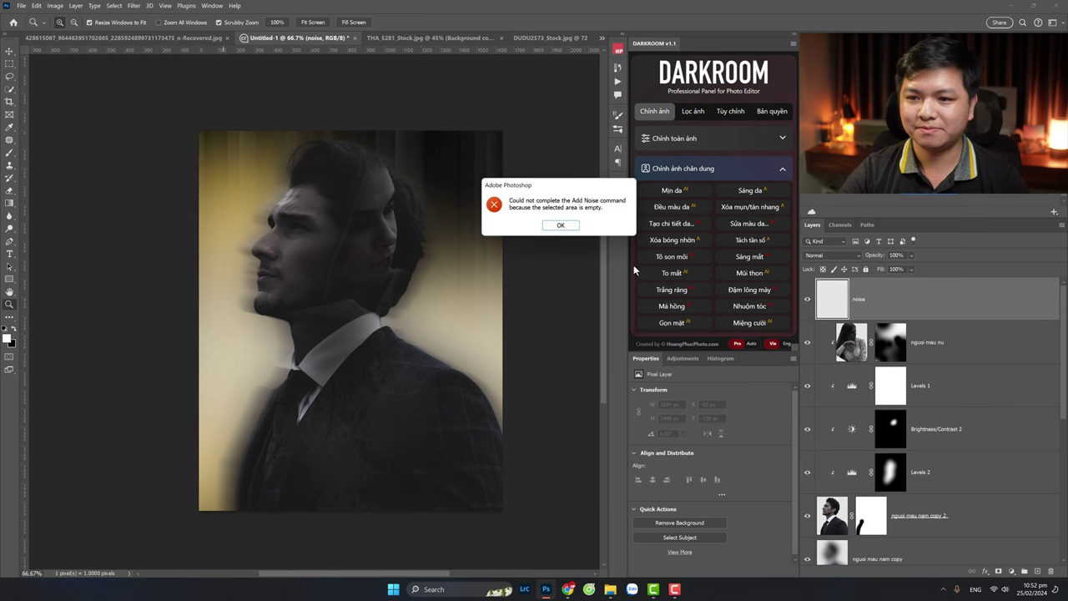
left_click(572, 229)
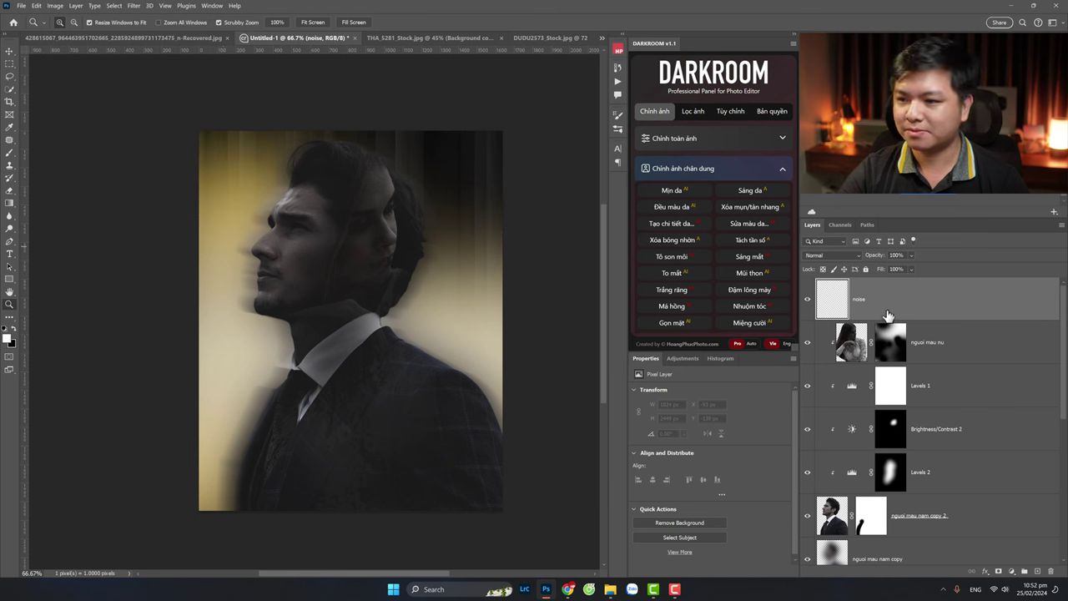
left_click(53, 8)
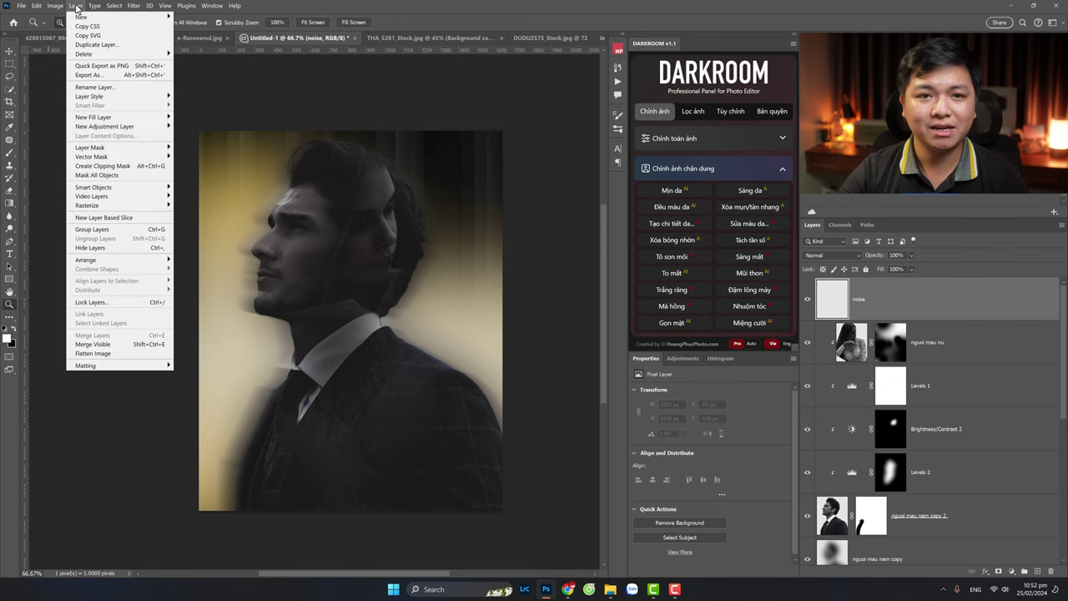
left_click(37, 6)
left_click(63, 149)
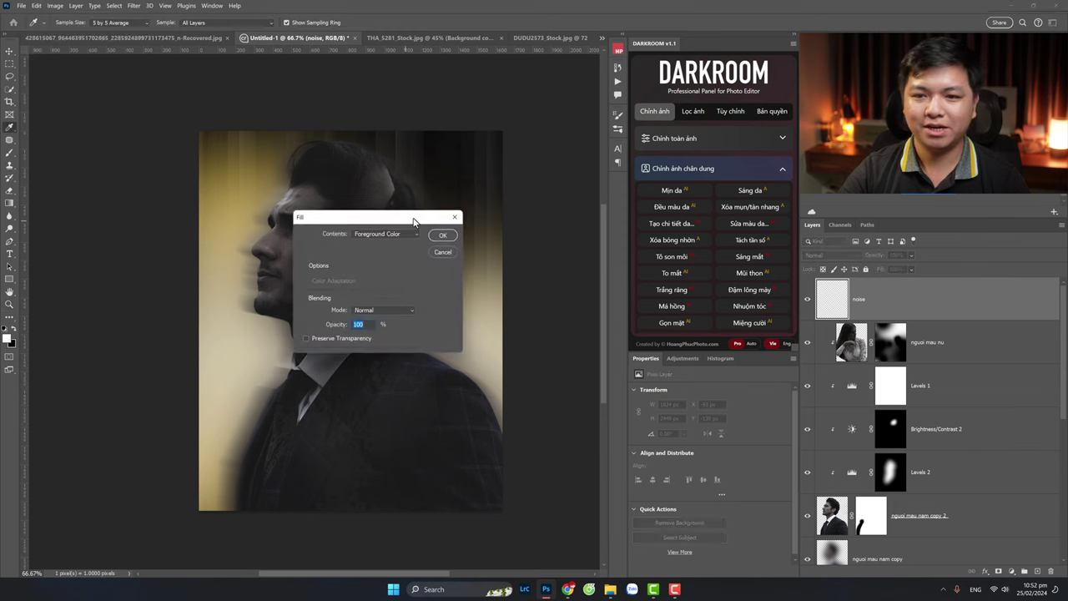
left_click(385, 234)
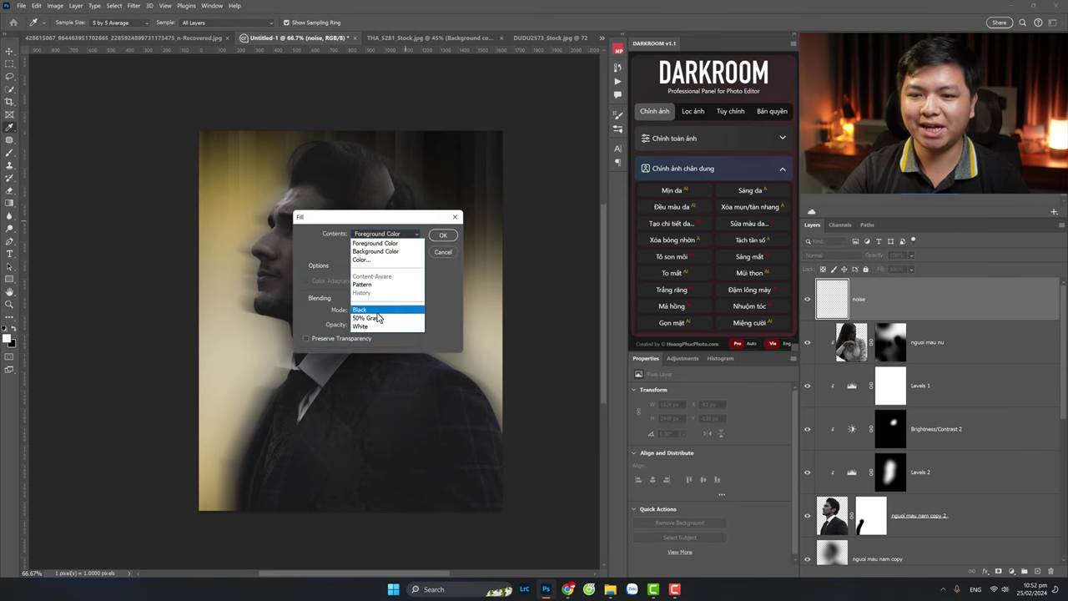
left_click(367, 309)
left_click(443, 235)
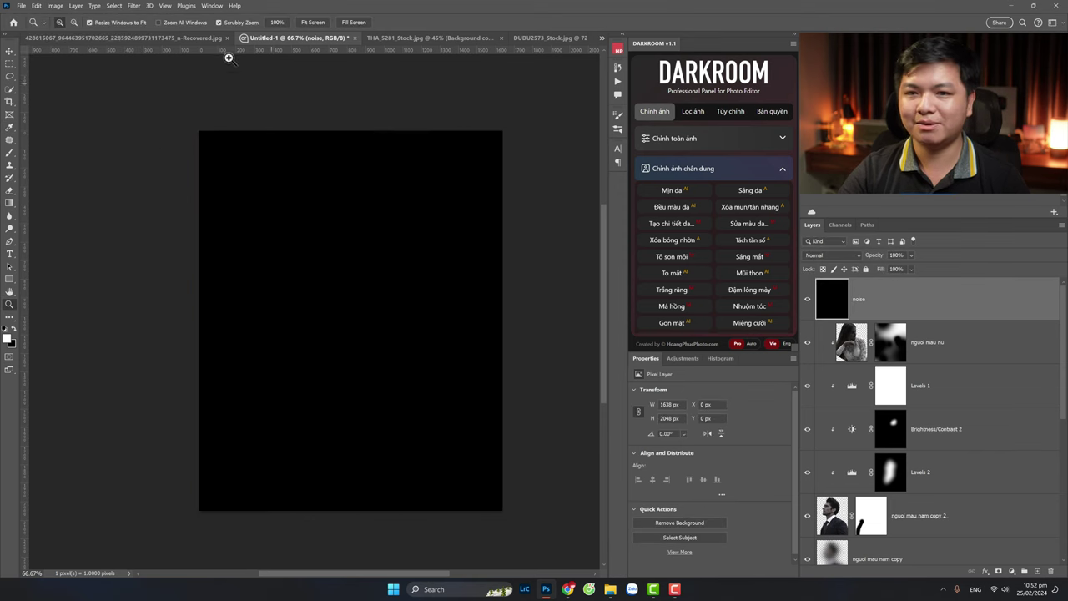
Step: Add monochromatic Gaussian noise at about 49% amount to the black noise layer
left_click(133, 7)
mouse_move(188, 147)
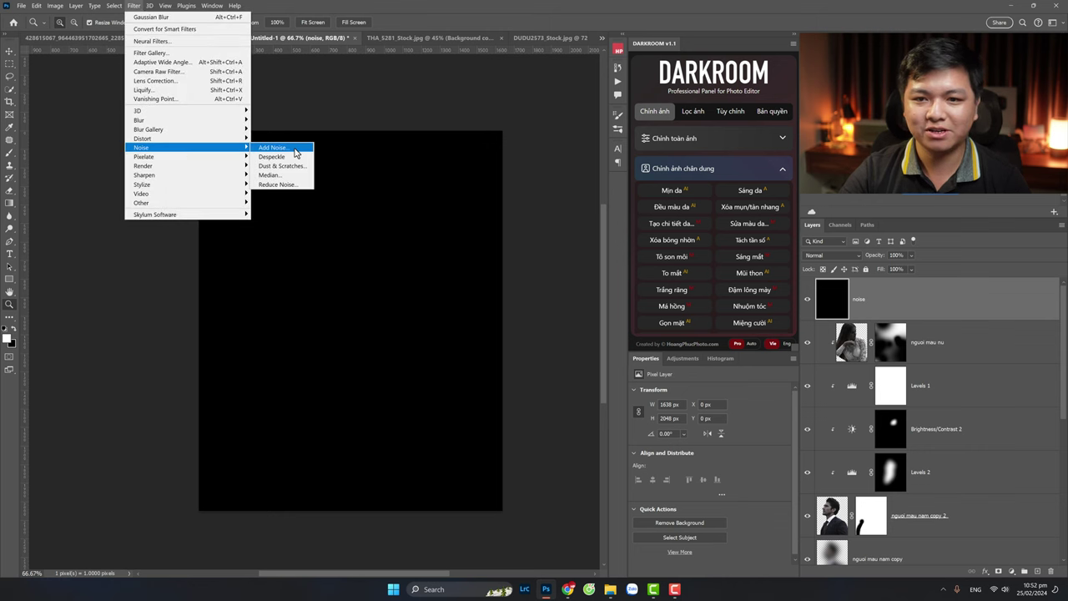
left_click(295, 152)
left_click_drag(554, 116, 536, 131)
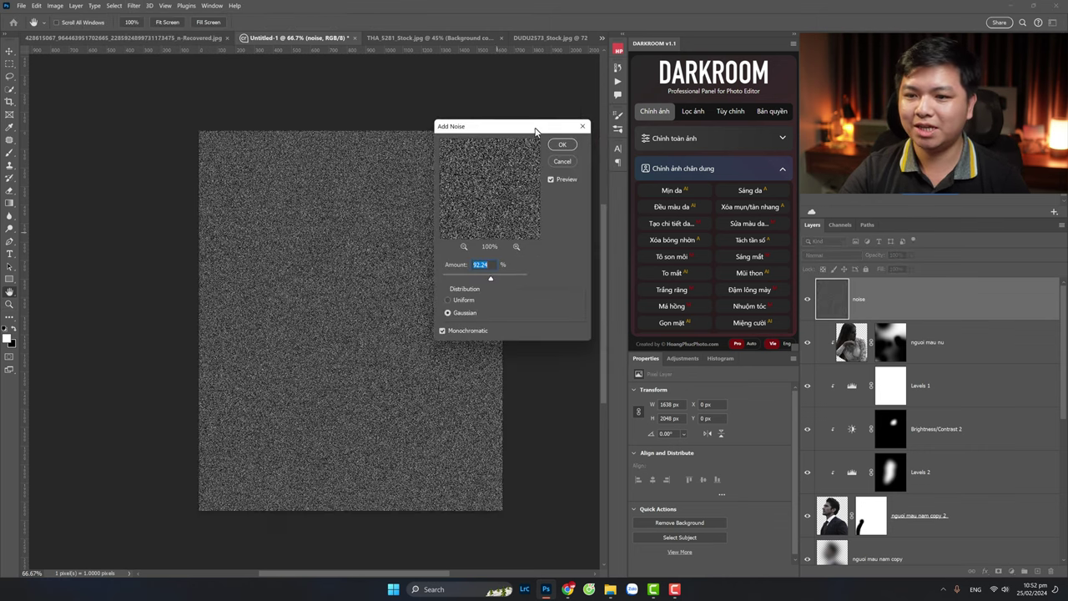
left_click(462, 334)
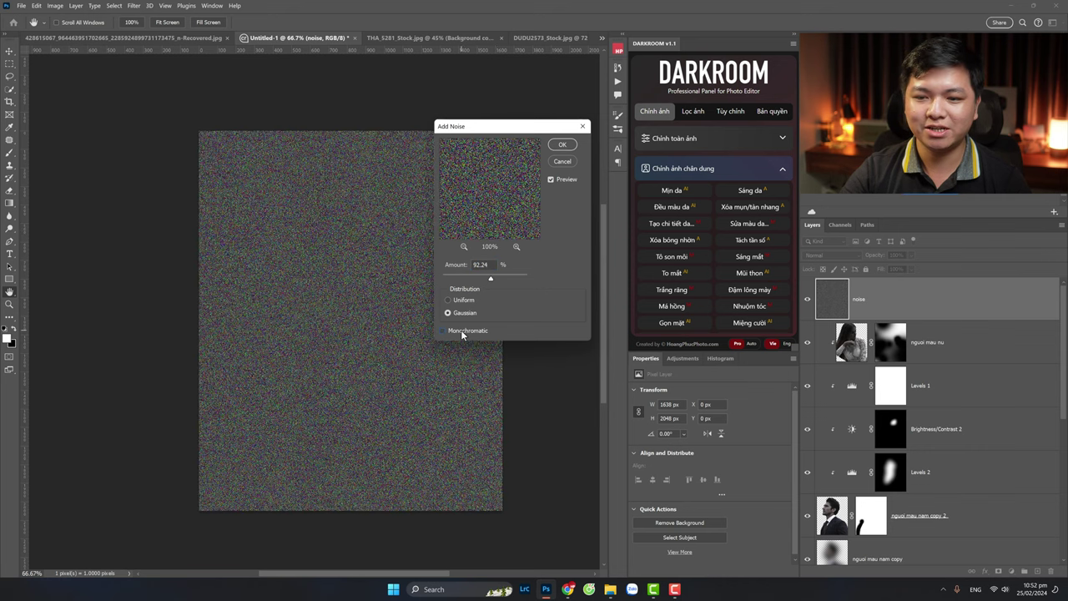
left_click(461, 334)
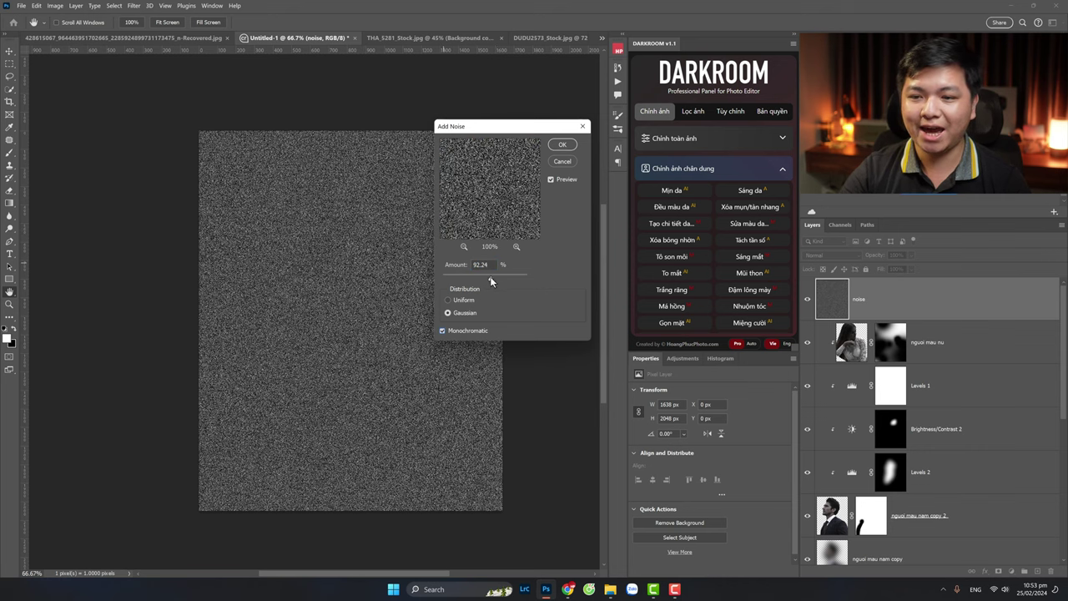
left_click_drag(491, 279, 478, 284)
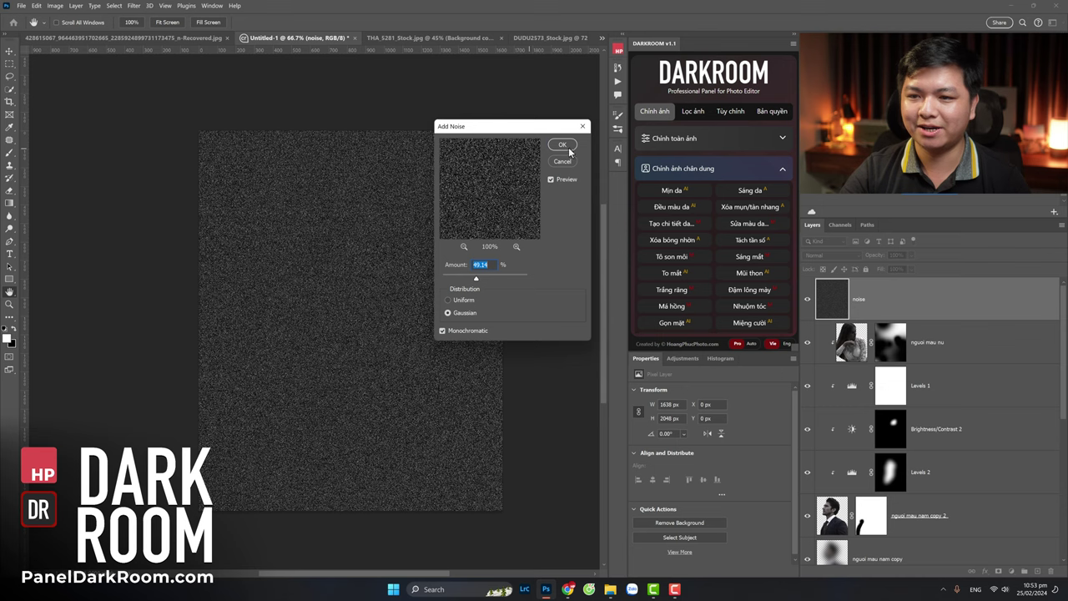
left_click(563, 144)
left_click(856, 256)
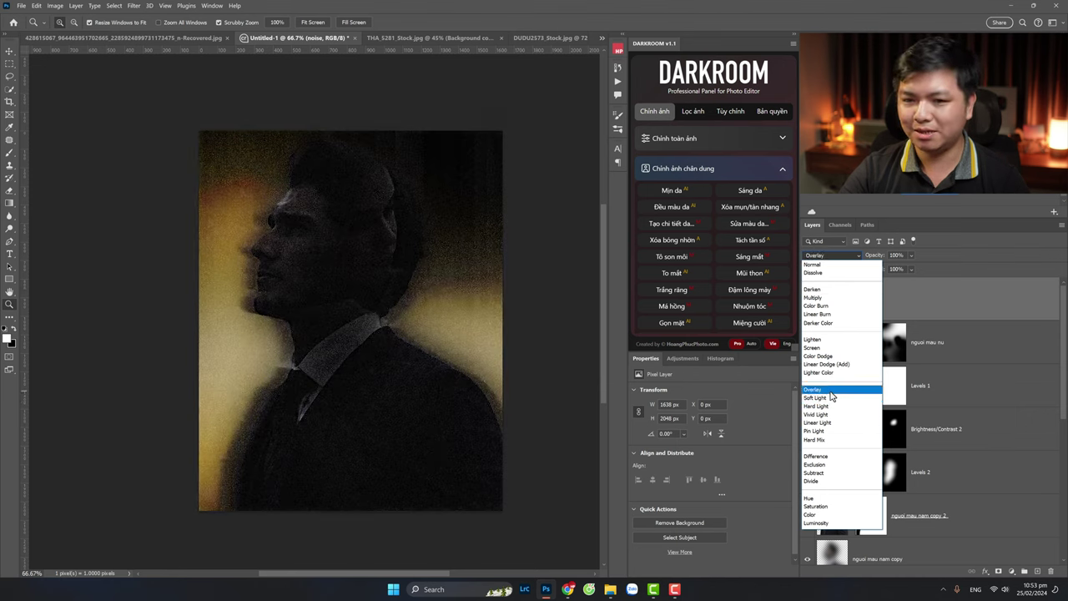
Step: Set the noise layer to Soft Light at 26% opacity and compare with the poster
left_click(832, 399)
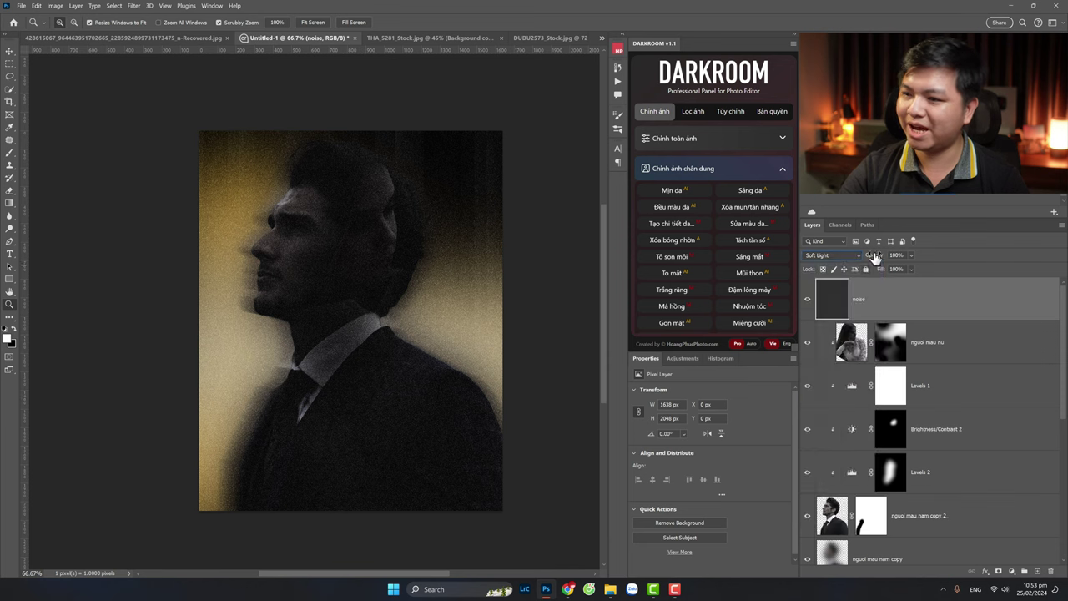
left_click(894, 255)
type("6")
key("Return")
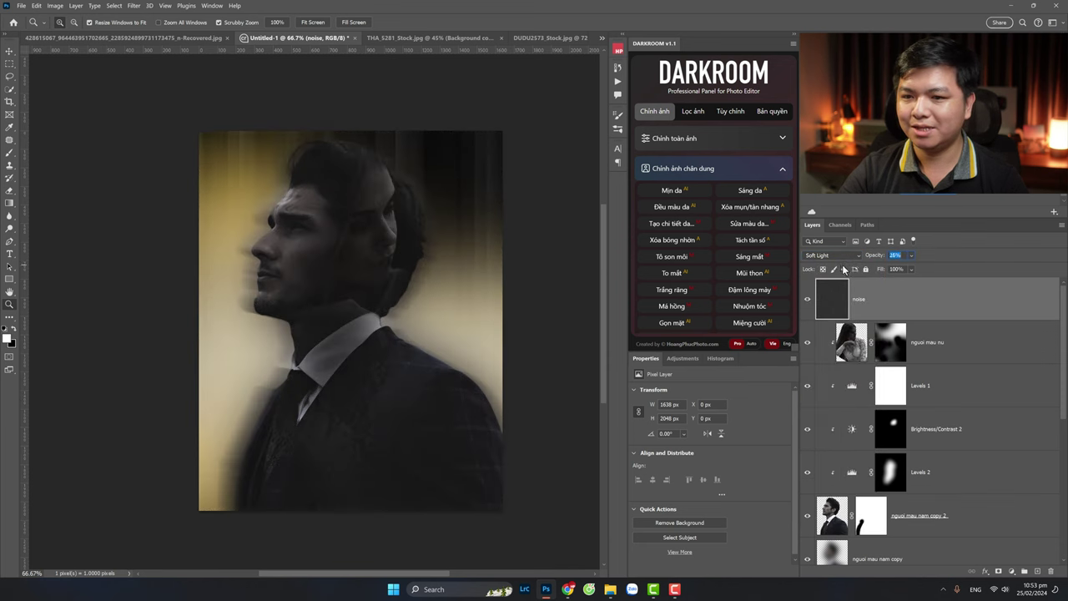
left_click(125, 38)
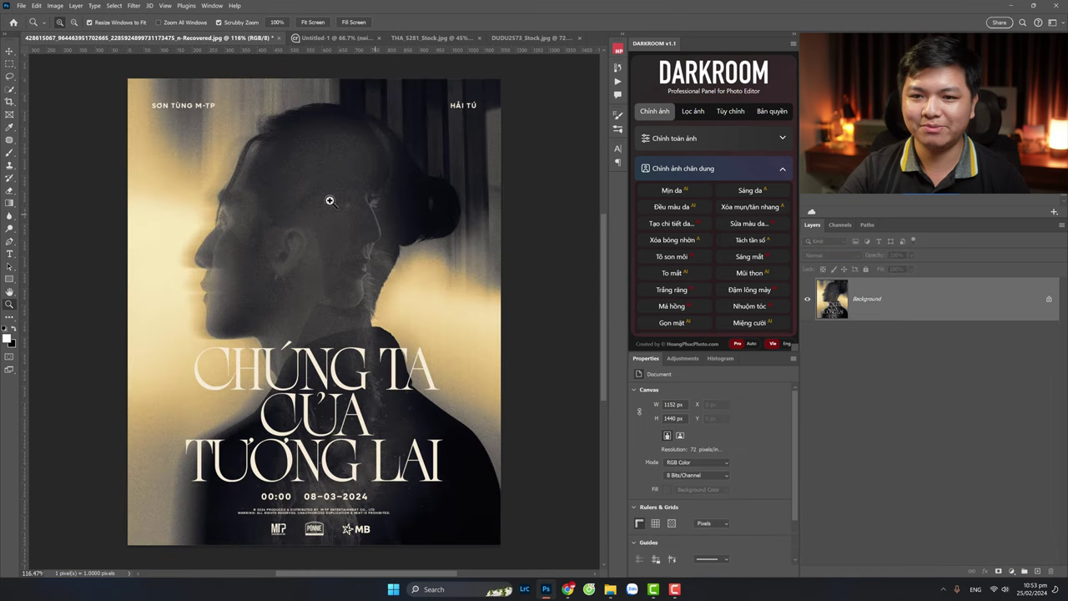
left_click(330, 38)
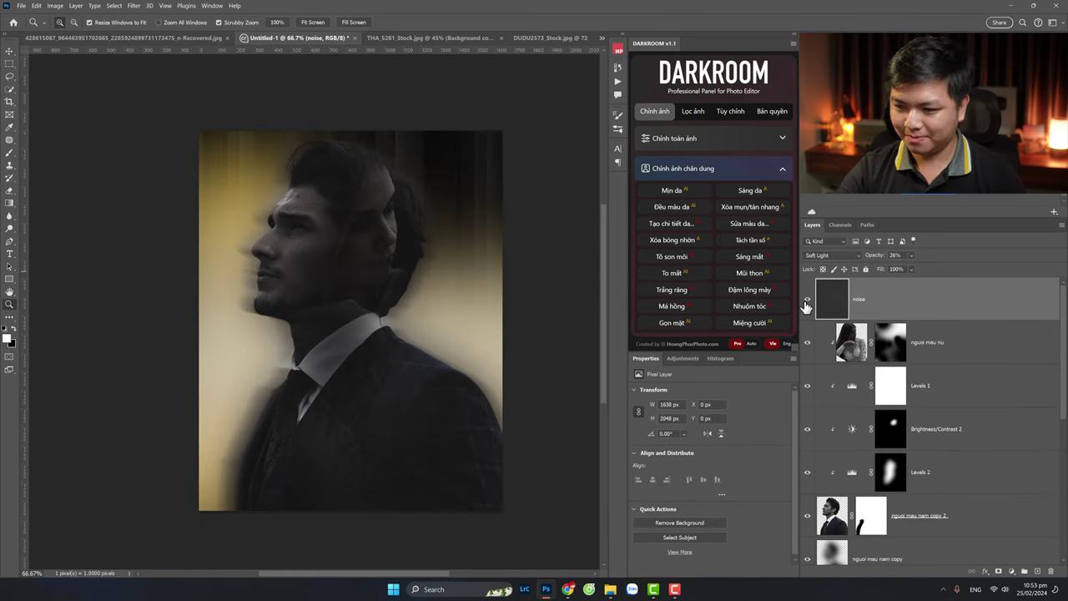
Step: Invert the grain layer after dismissing Hue/Saturation unchanged
key("ctrl+u")
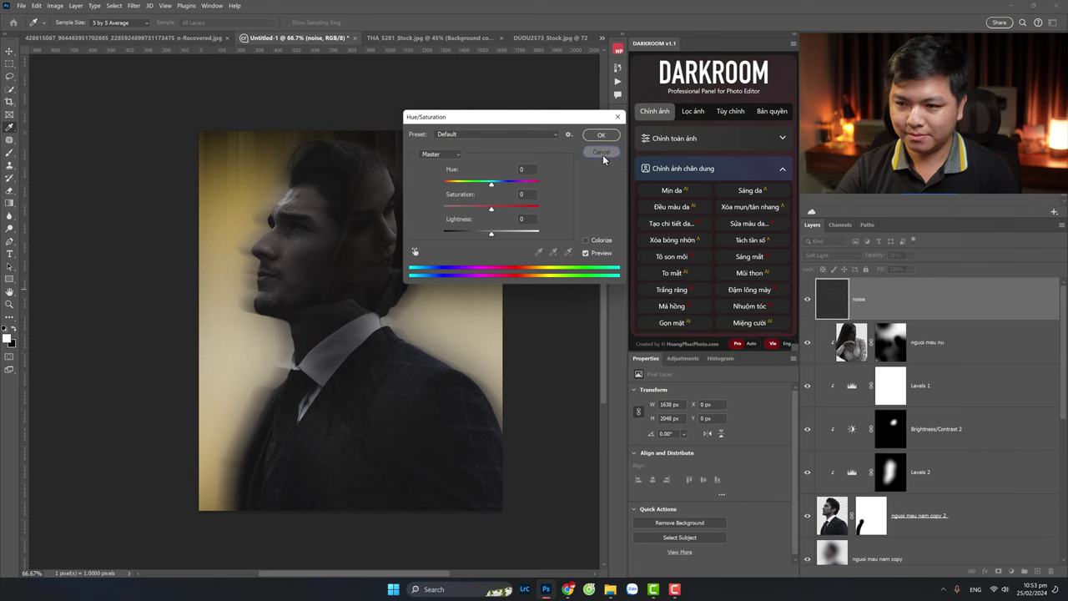
left_click(603, 154)
key("ctrl+i")
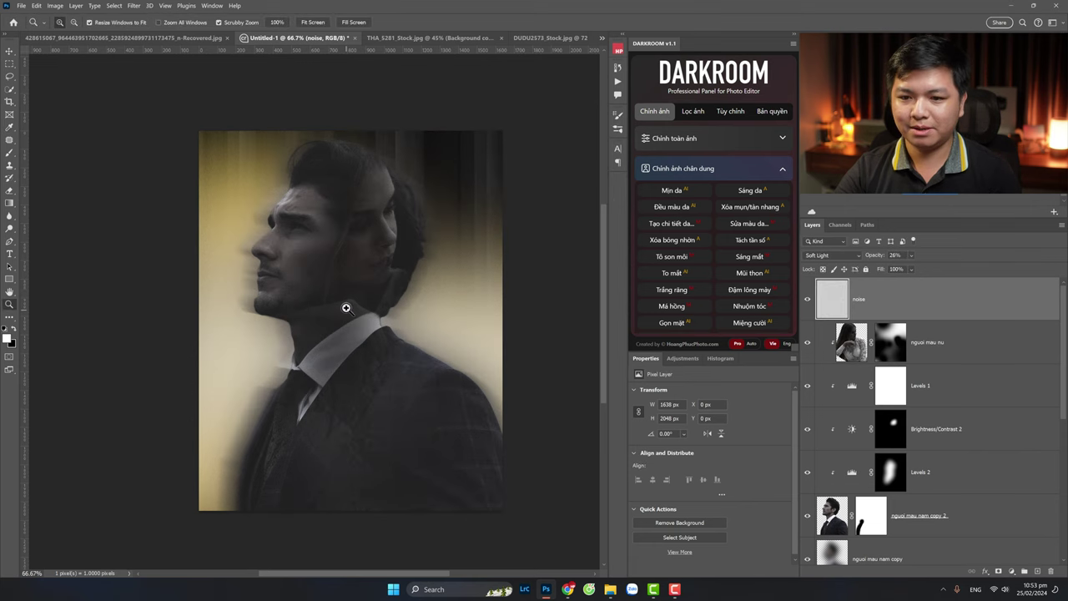
mouse_move(334, 201)
left_mouse_down()
mouse_move(358, 205)
mouse_move(339, 195)
mouse_move(293, 201)
mouse_move(339, 210)
mouse_move(353, 233)
mouse_move(348, 291)
left_mouse_up()
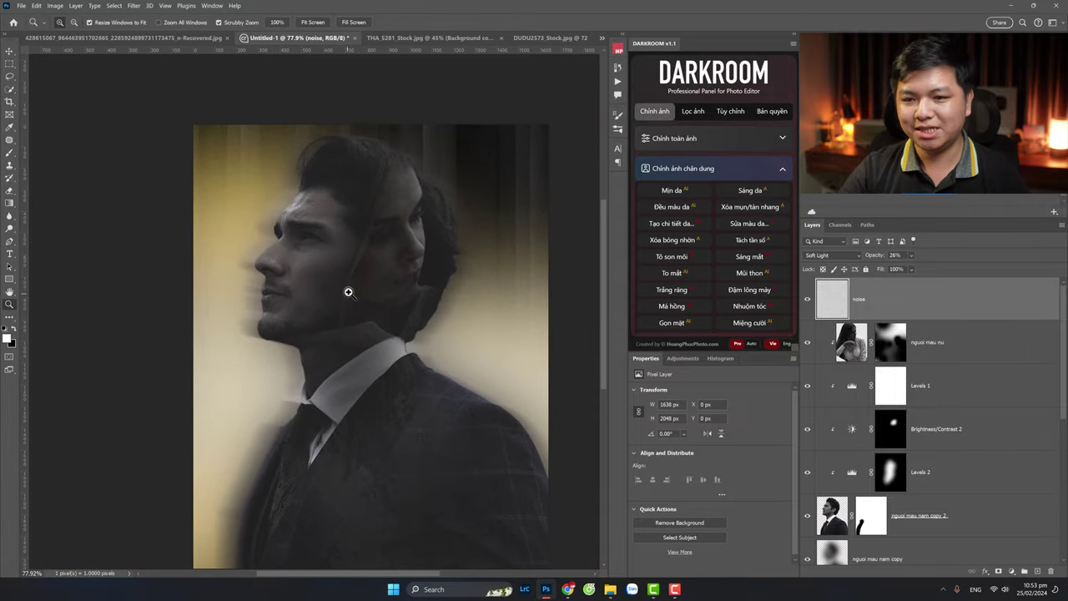
Step: Shift the nguoi mau nu overlay slightly downward over the man
left_click(981, 359)
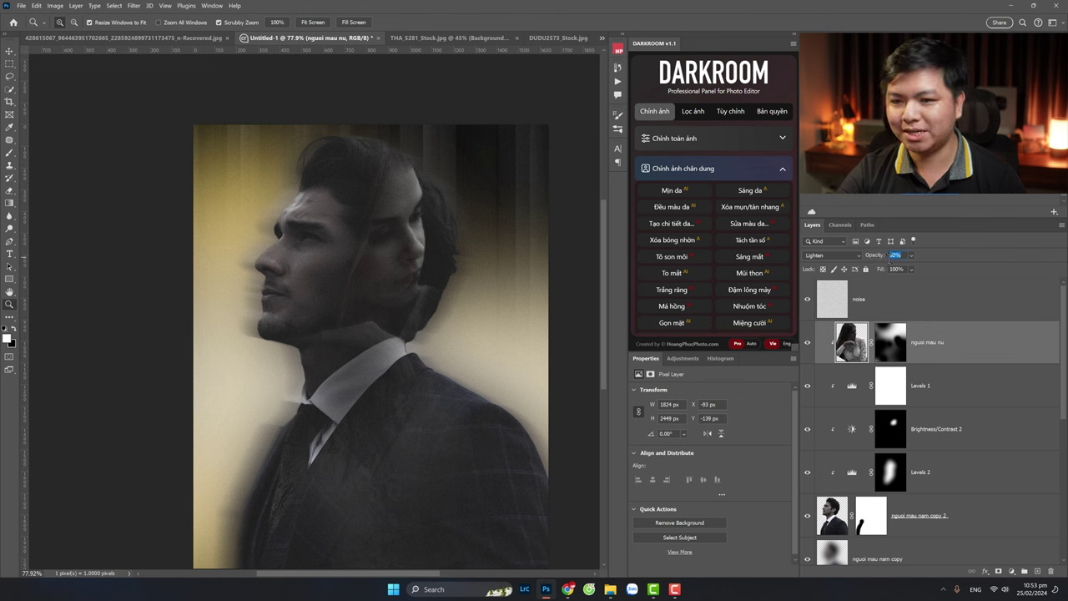
key("v")
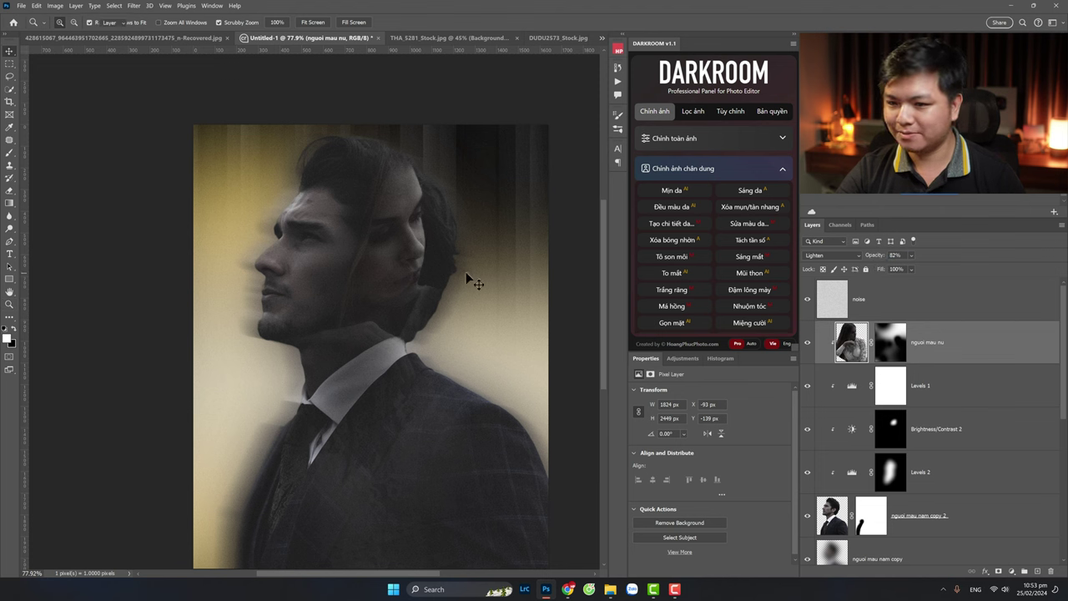
mouse_move(397, 249)
left_mouse_down()
mouse_move(408, 262)
mouse_move(411, 251)
mouse_move(389, 251)
mouse_move(396, 258)
left_mouse_up()
key("z")
left_click(396, 258)
left_click(410, 231)
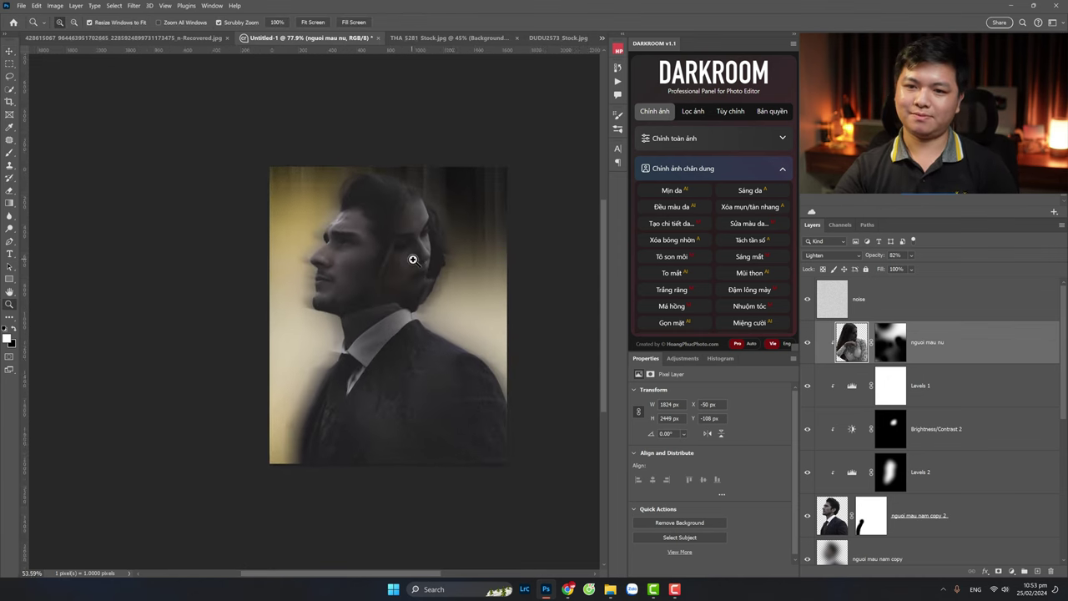
left_click(358, 256)
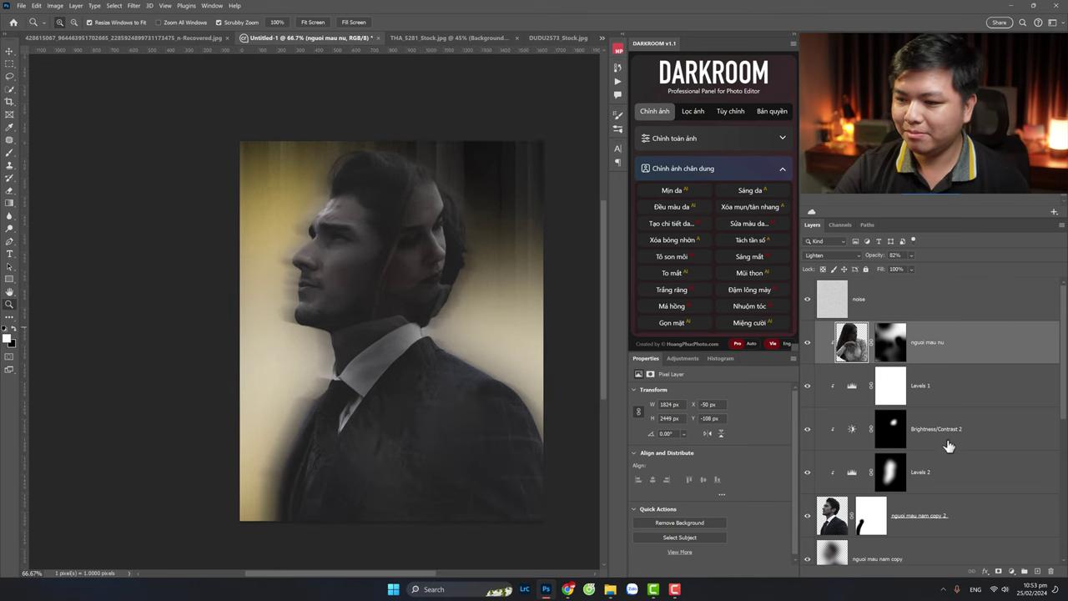
Step: Select nguoi mau nam copy 2 and compare the composite with the reference poster
left_click(946, 531)
scroll(945, 533, "down", 4)
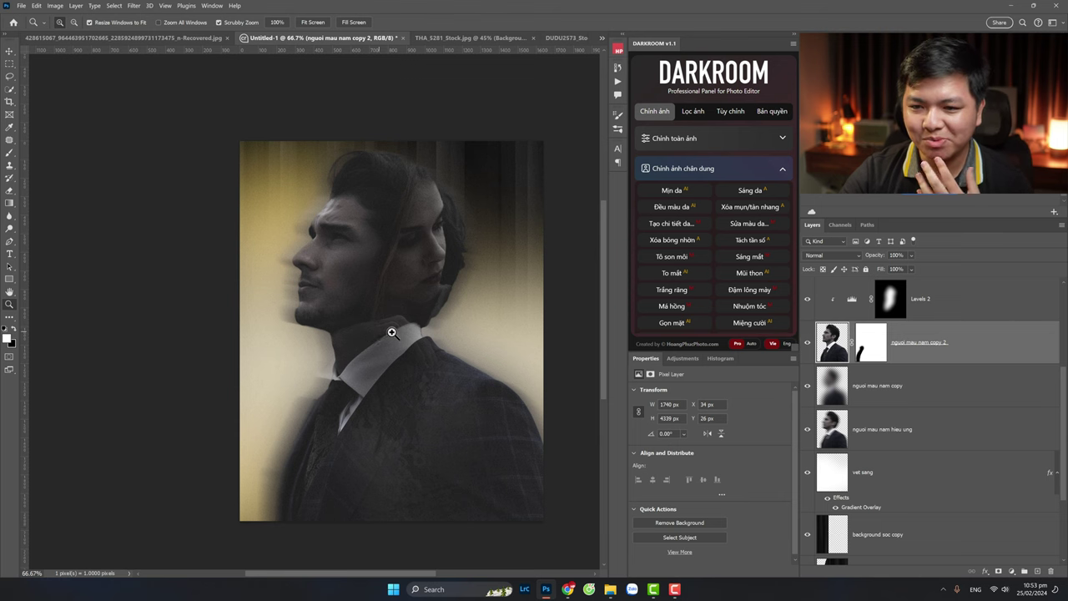
left_click(148, 39)
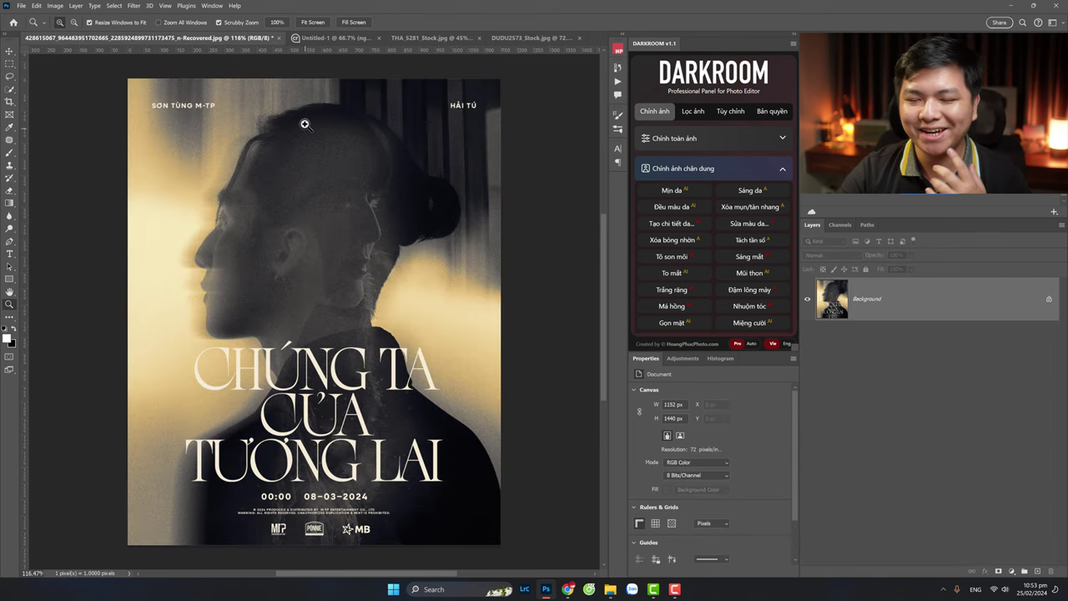
left_click(334, 37)
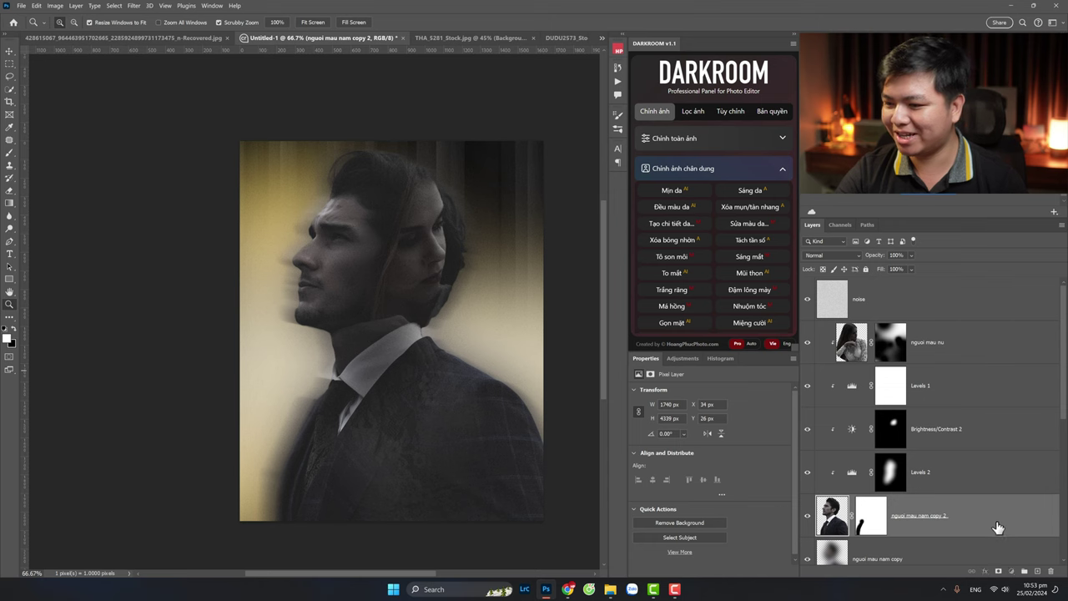
Step: Add a gold outer glow to the man's layer, widened to 240 px at about 35% opacity
double_click(1020, 511)
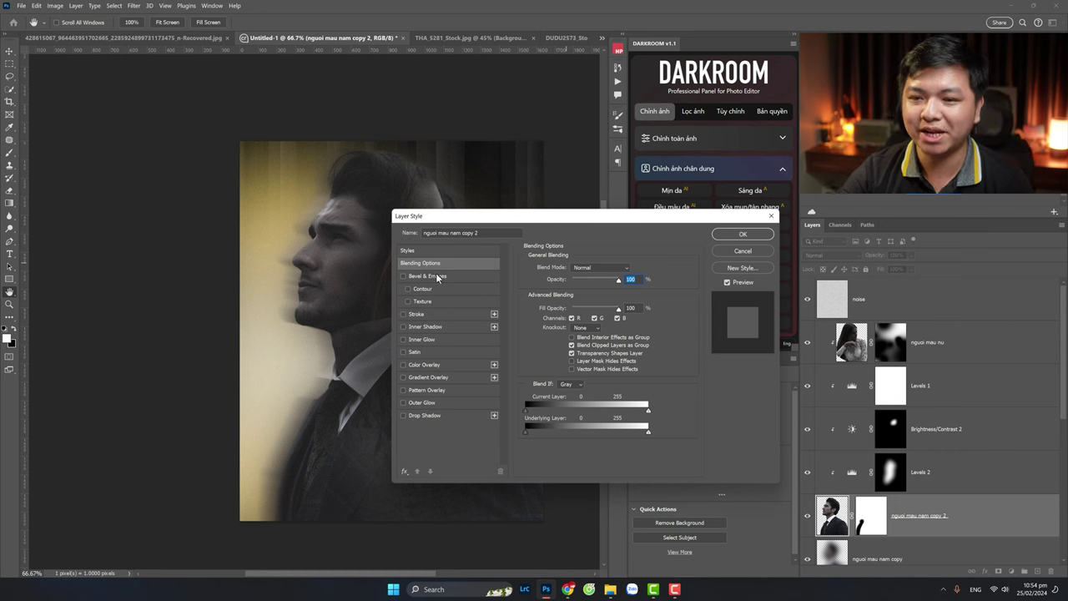
left_click(418, 403)
left_click(550, 308)
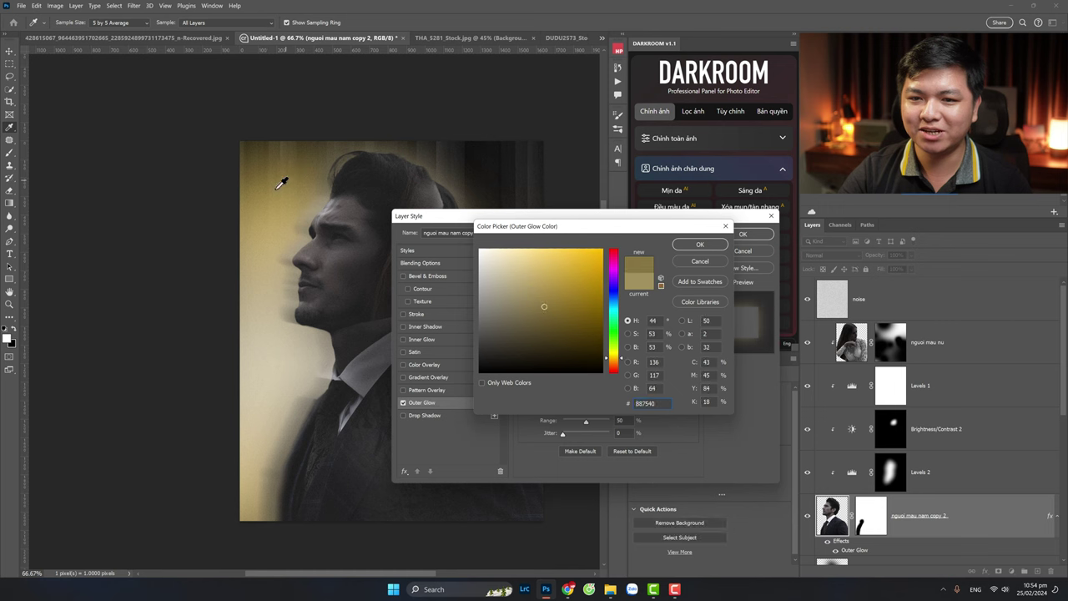
left_click(690, 246)
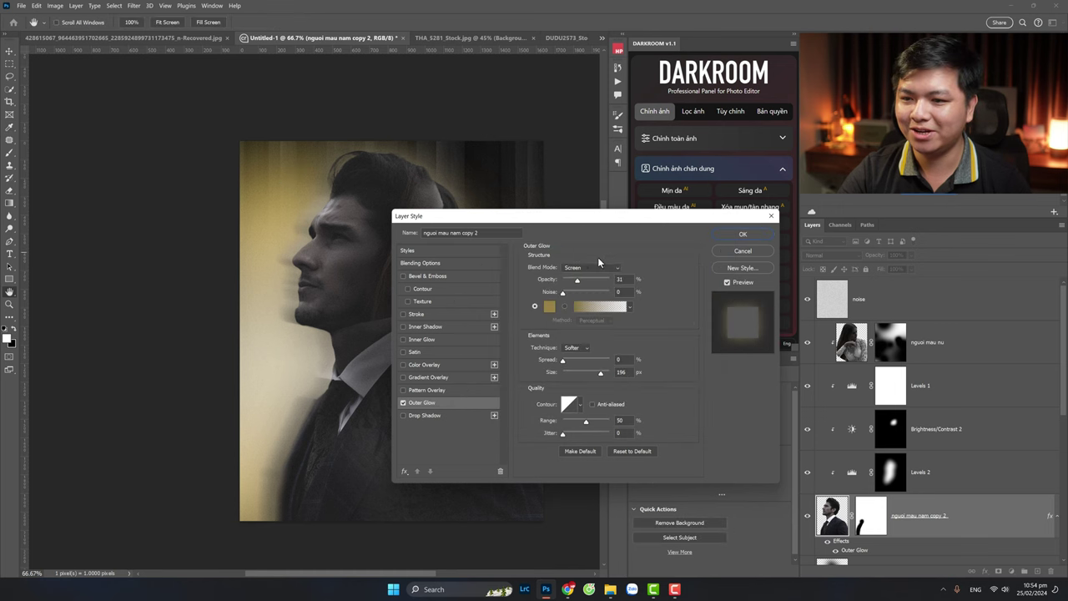
left_click(587, 283)
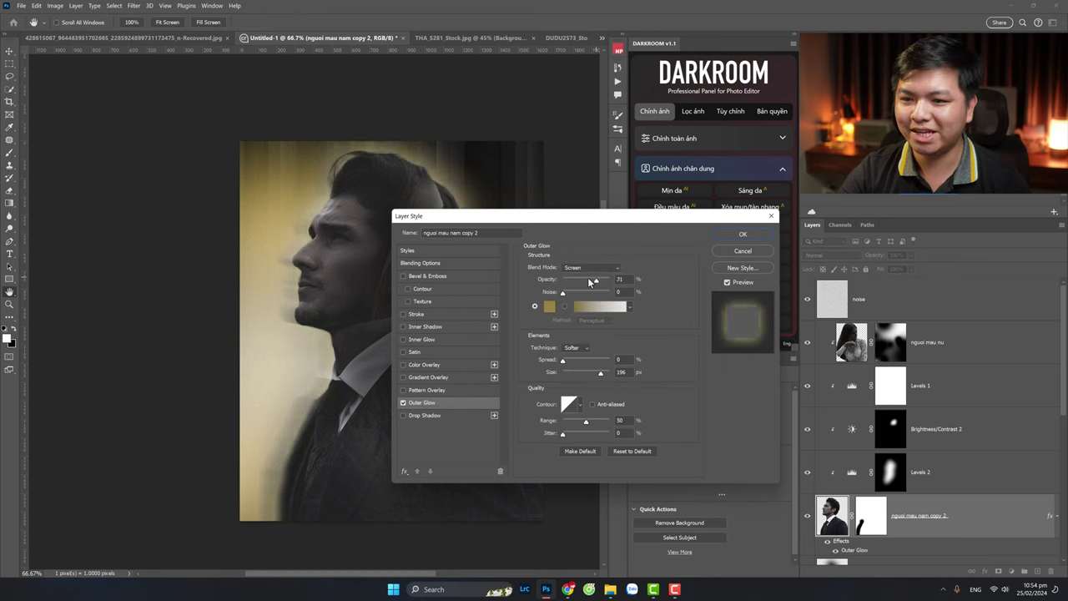
left_click_drag(598, 233, 706, 272)
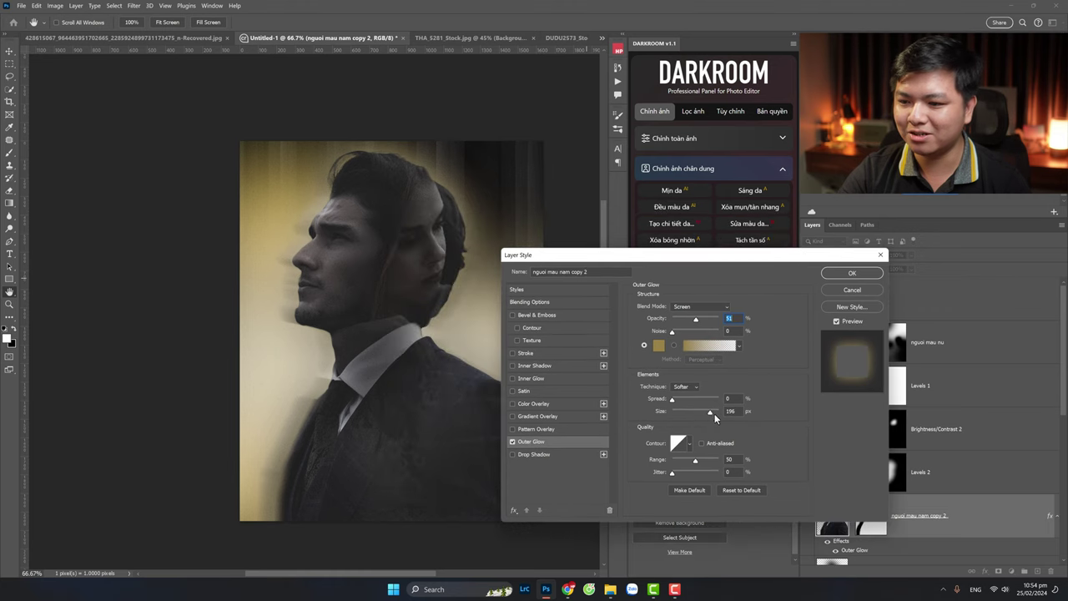
left_click_drag(685, 413, 708, 412)
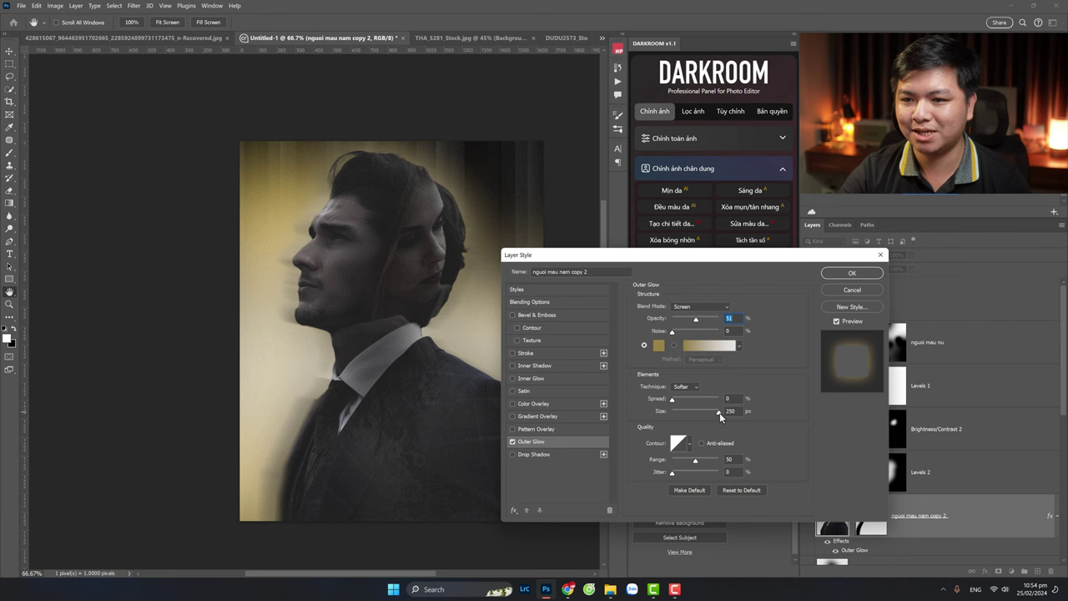
left_click(718, 413)
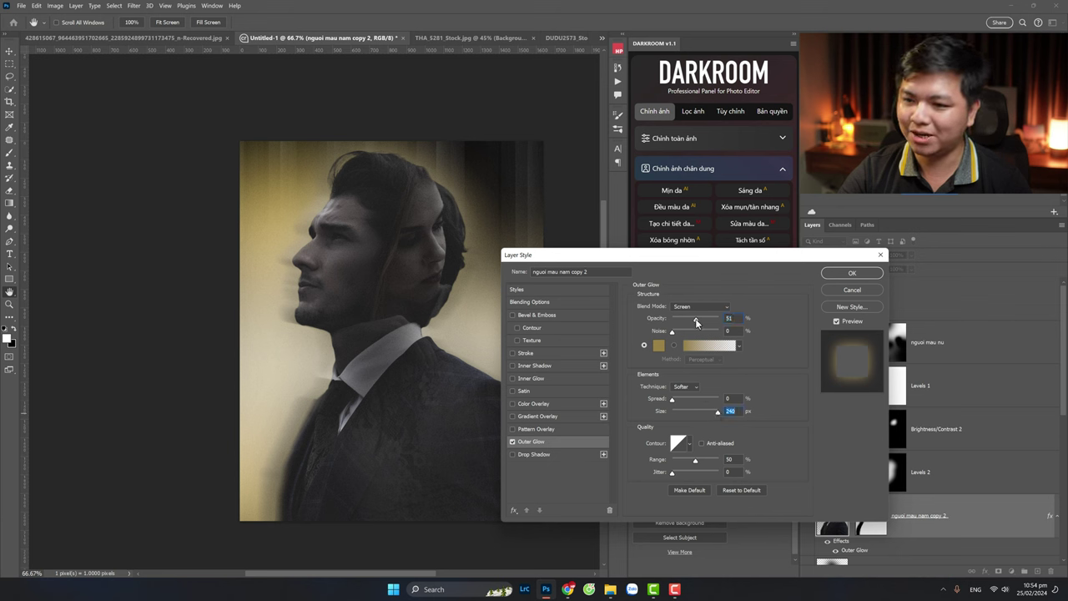
left_click_drag(695, 322, 686, 322)
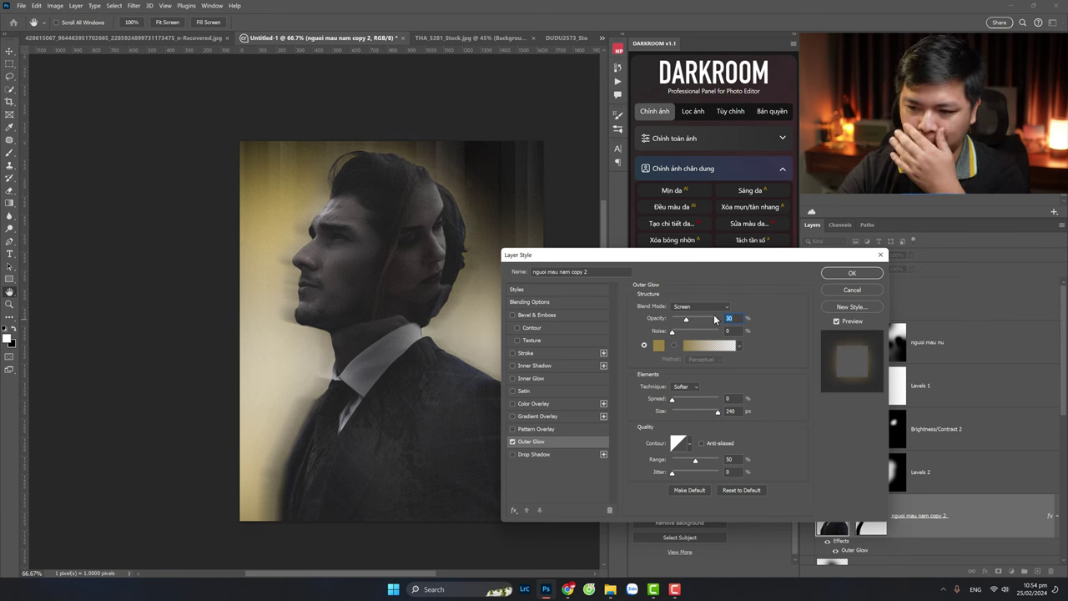
Step: Add a tan Screen inner glow, size 79 px, faded to low opacity
left_click(534, 379)
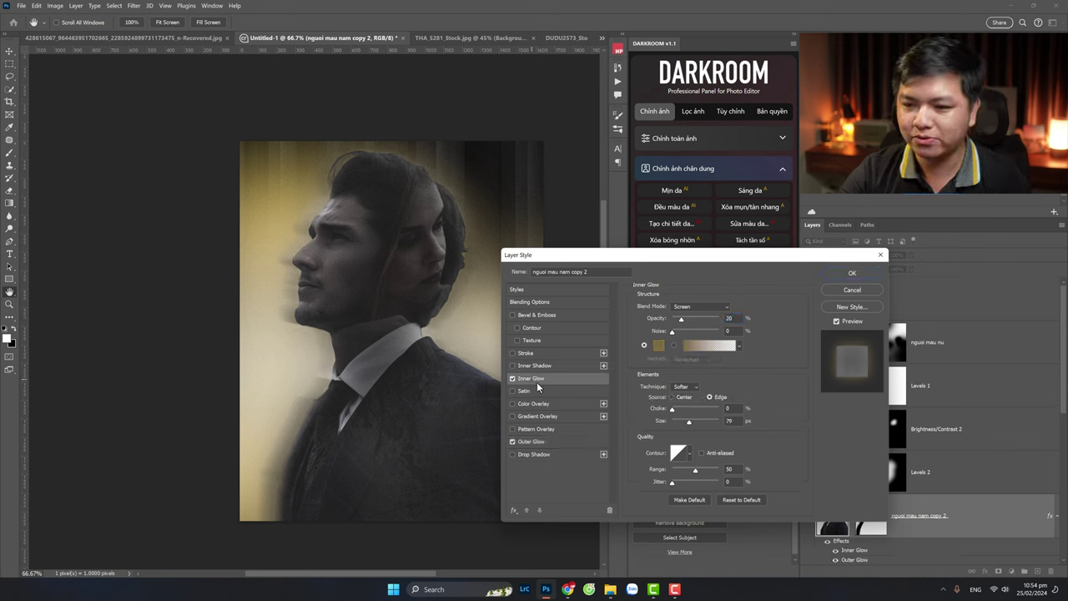
left_click(660, 346)
left_click(276, 183)
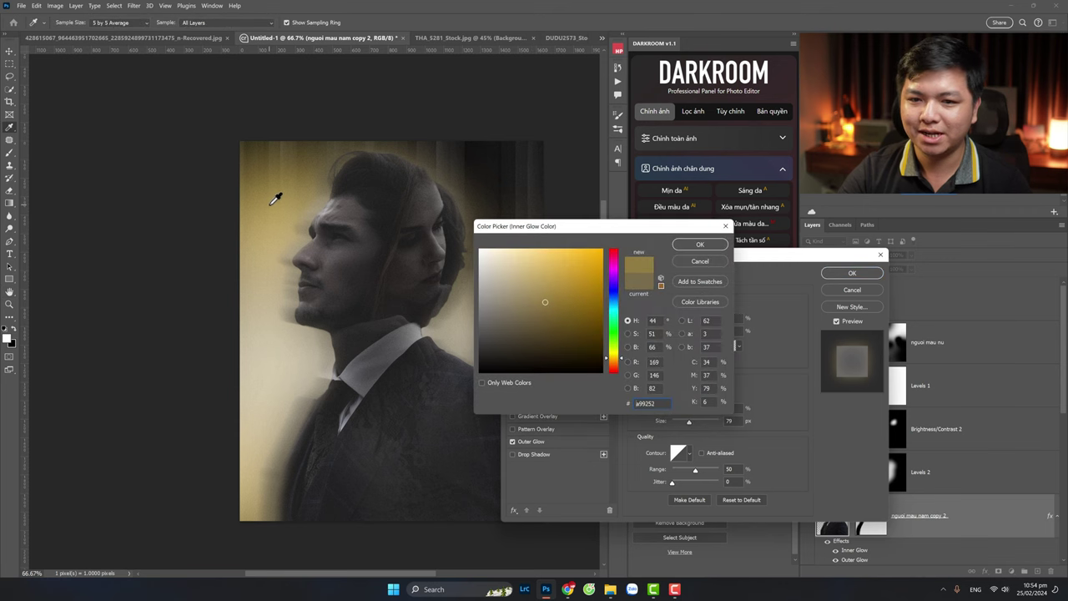
left_click(700, 245)
left_click_drag(684, 322, 719, 319)
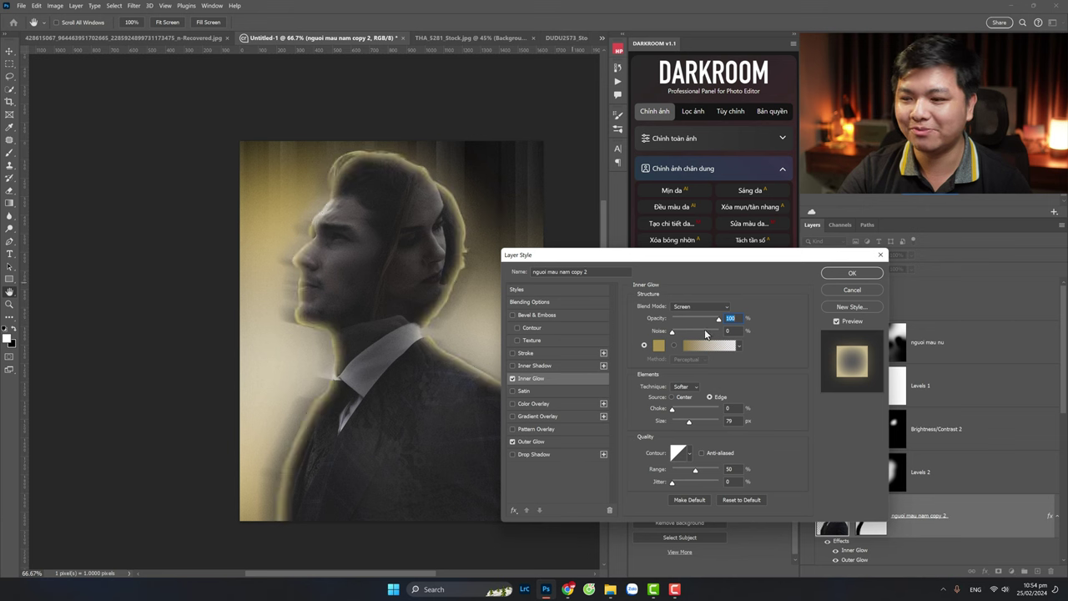
left_click_drag(716, 322, 681, 325)
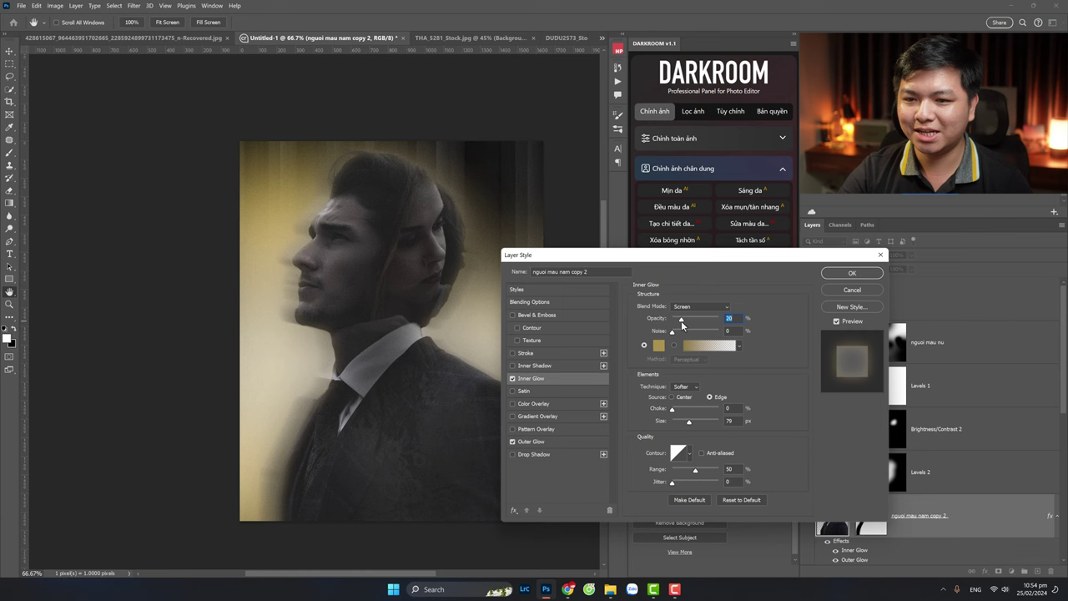
Step: Apply the glow effects and compare the composite with the reference poster
left_click(854, 275)
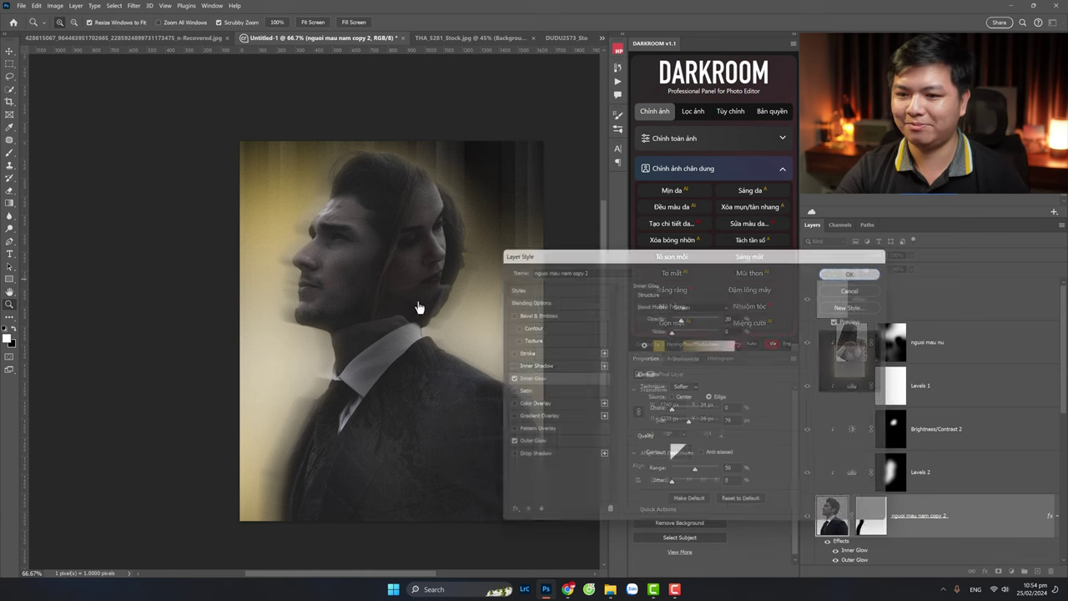
key("z")
left_click_drag(414, 340, 390, 343)
left_click(391, 343)
left_click(400, 345)
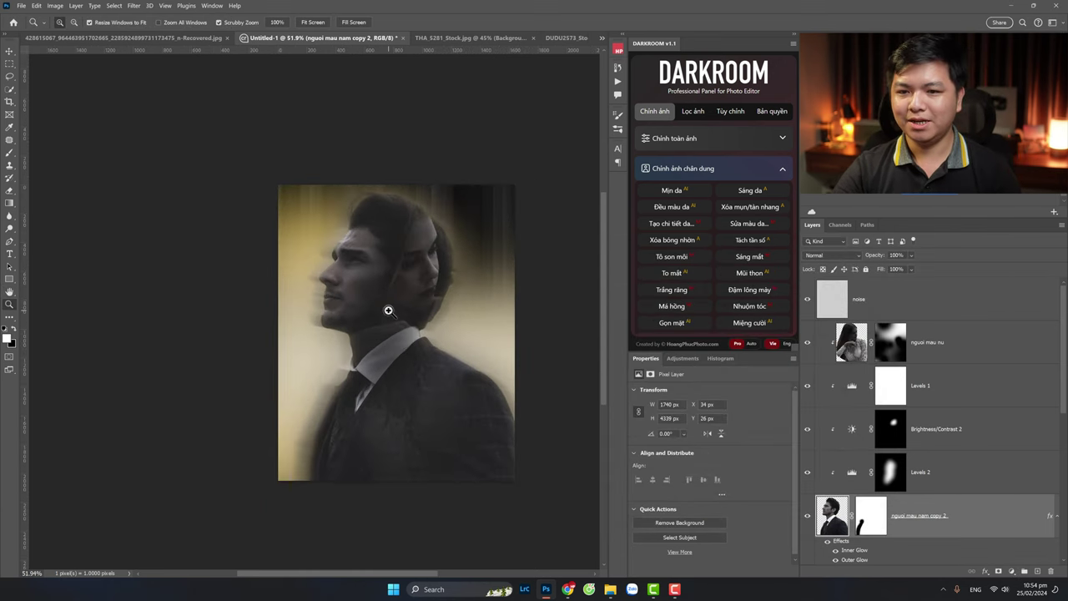
left_click(389, 309)
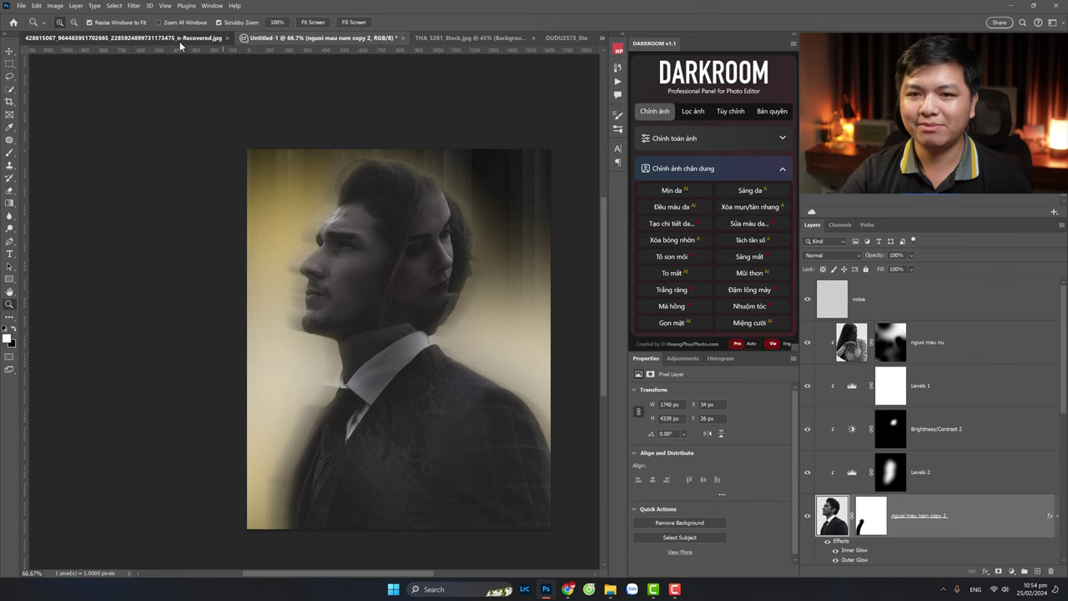
left_click(180, 39)
left_click(334, 37)
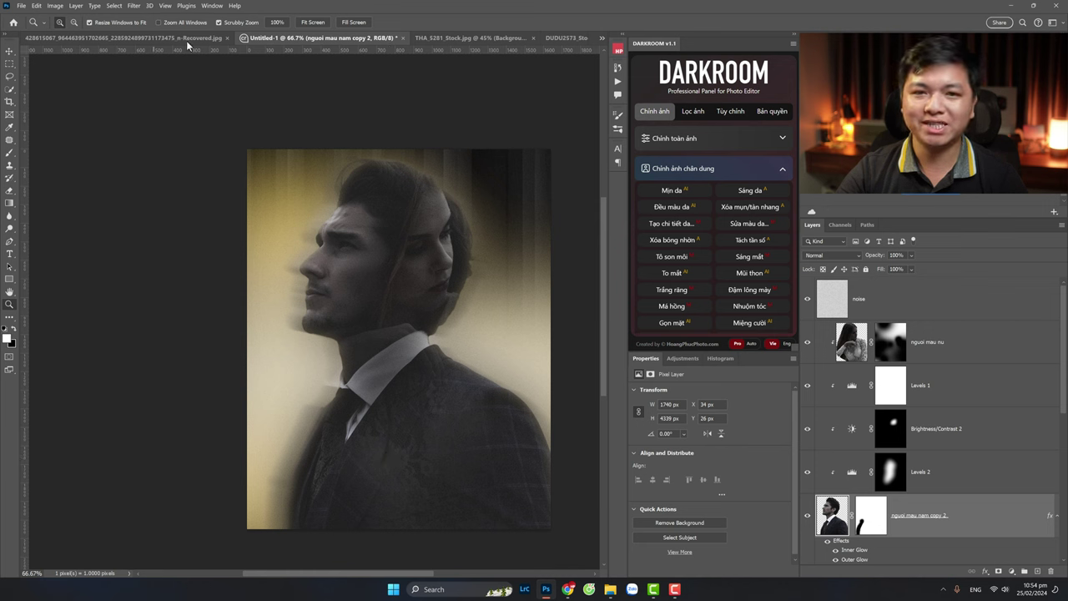
Step: Select the noise layer and set the Horizontal Type Tool to the DFVN New Eddy font
left_click(973, 310)
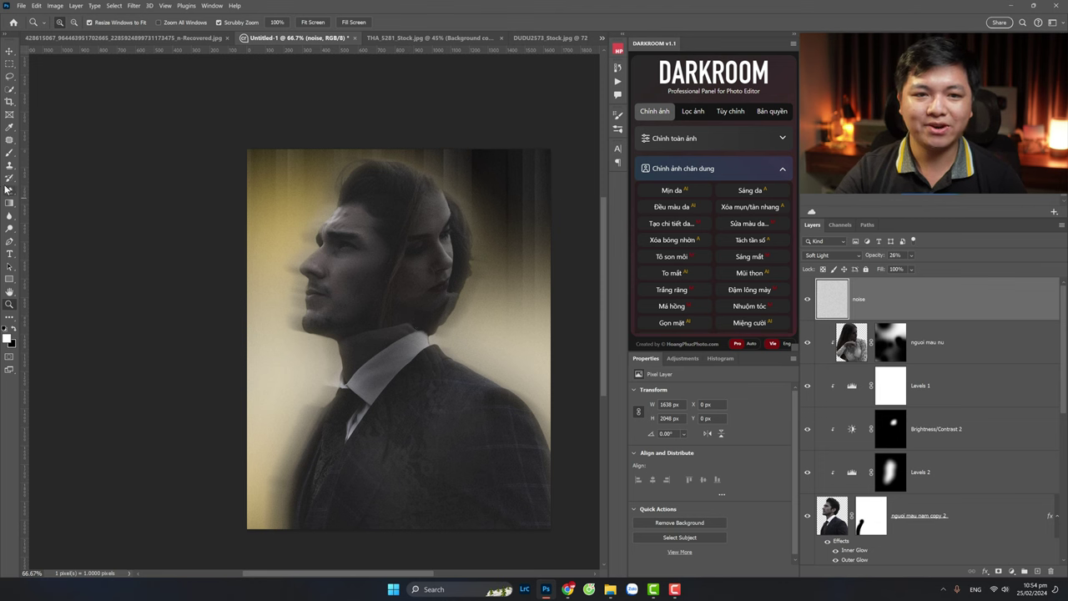
left_click_drag(10, 258, 54, 259)
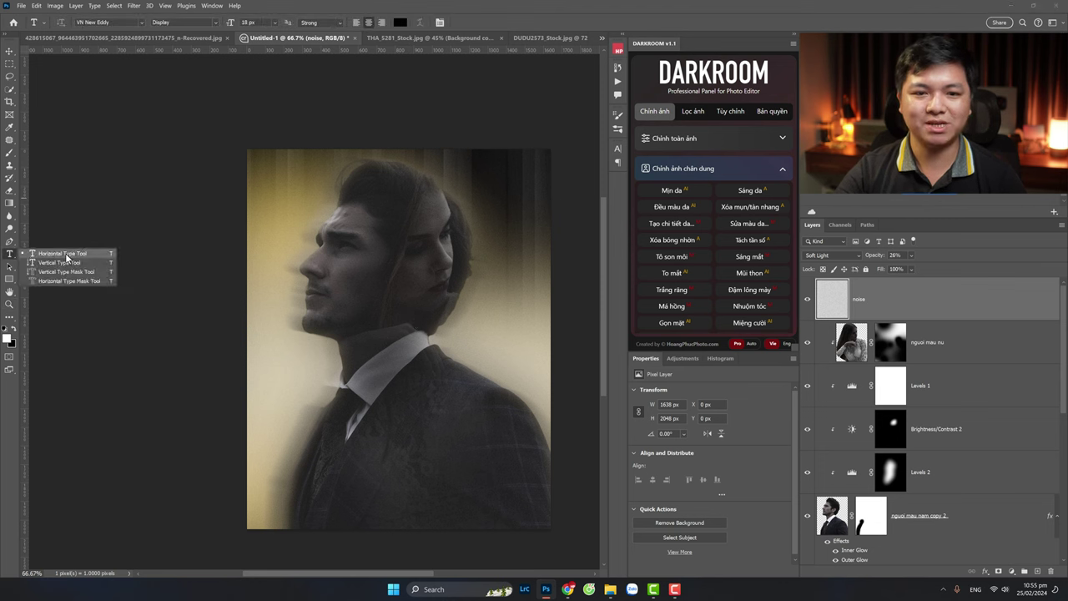
left_click(65, 254)
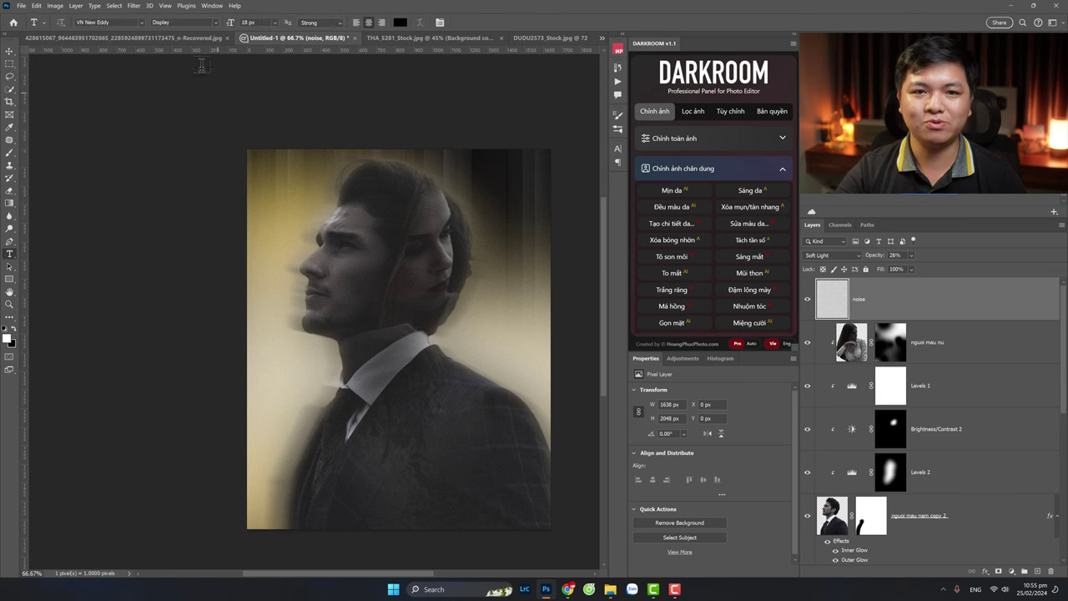
left_click(140, 23)
left_click(84, 25)
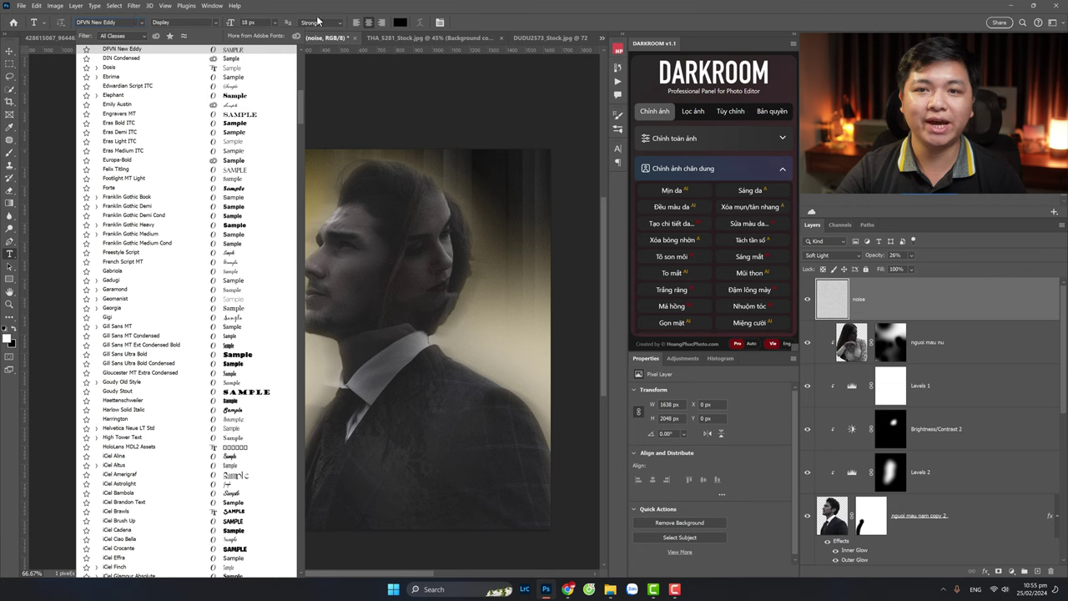
key("Return")
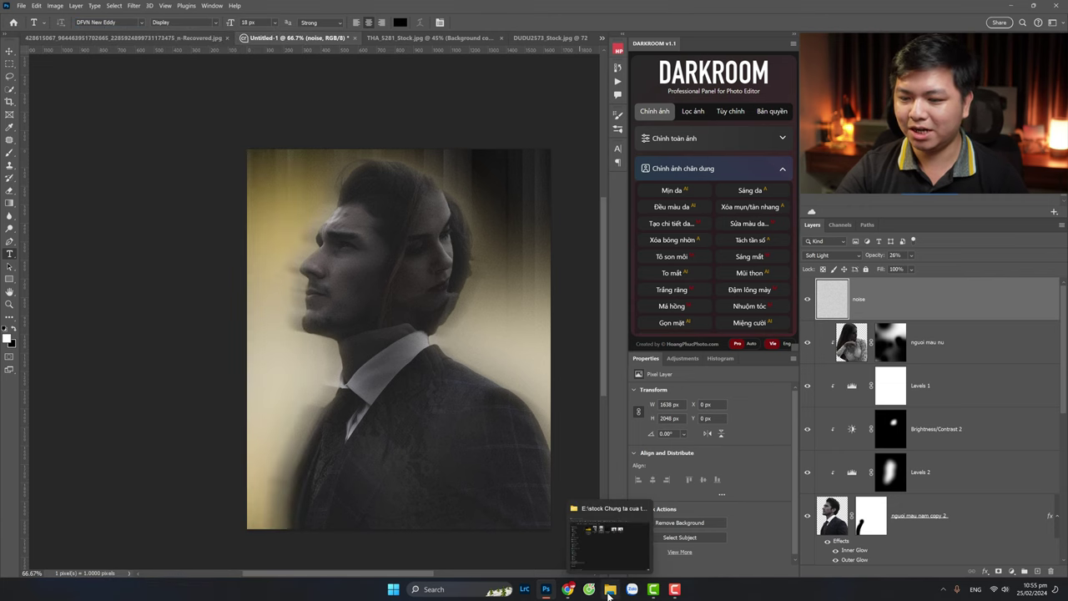
Step: Inspect the TTF file in the DFVNNewEddy folder, then select Photoshop's nguoi mau nu layer
left_click(610, 589)
left_click(320, 151)
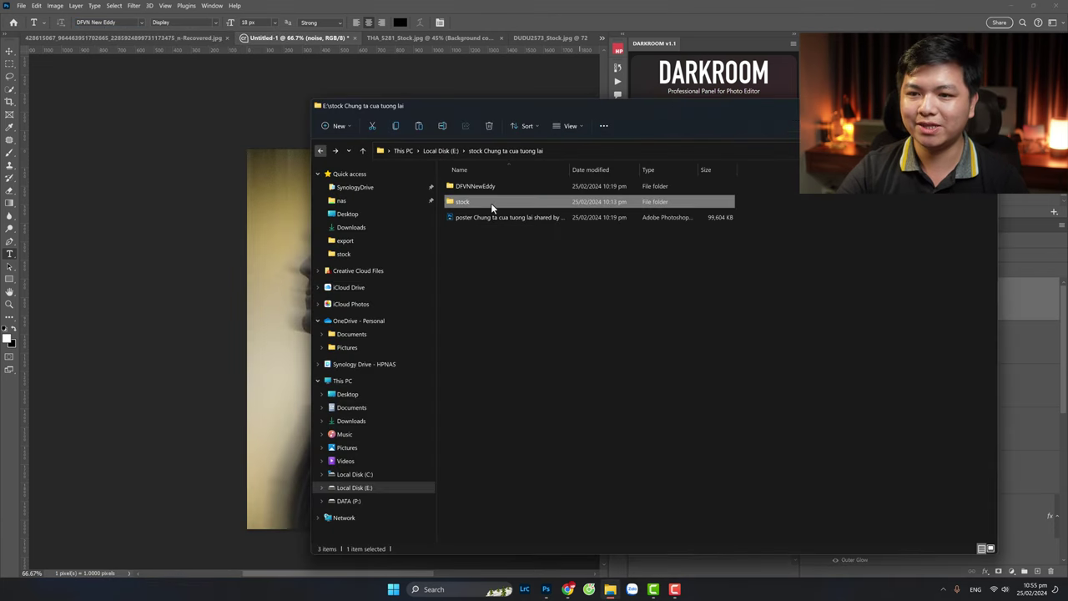
double_click(477, 183)
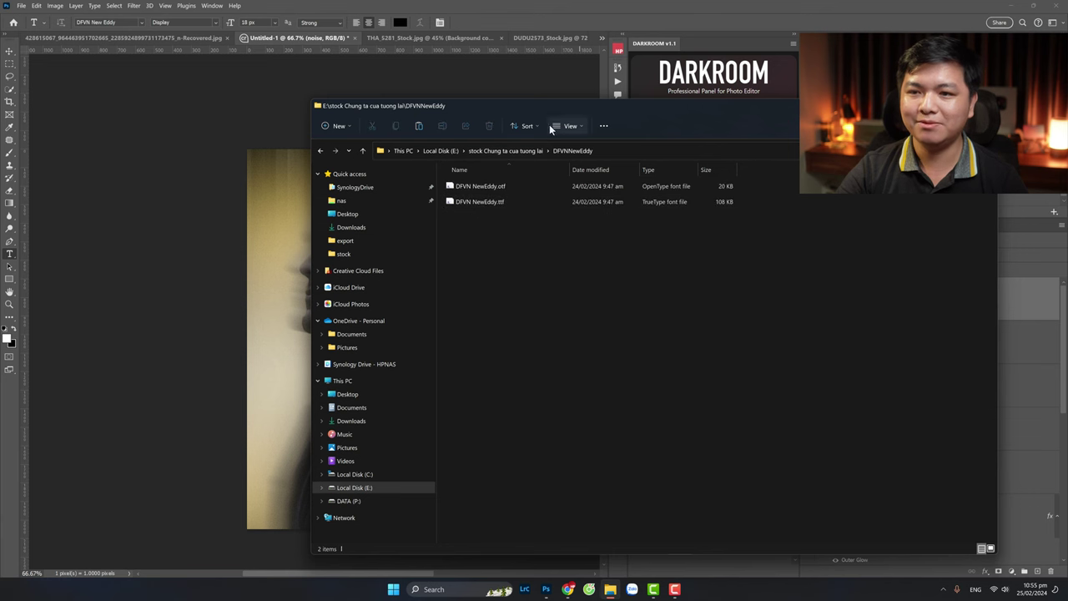
left_click_drag(567, 106, 455, 142)
left_click(363, 244)
right_click(363, 245)
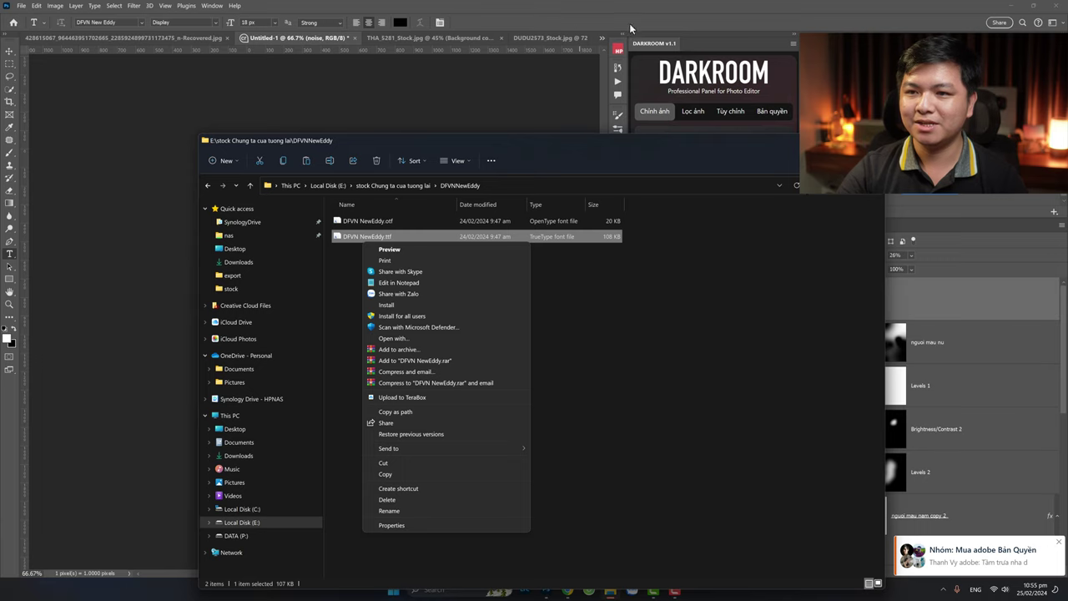
left_click(976, 571)
left_click(1009, 352)
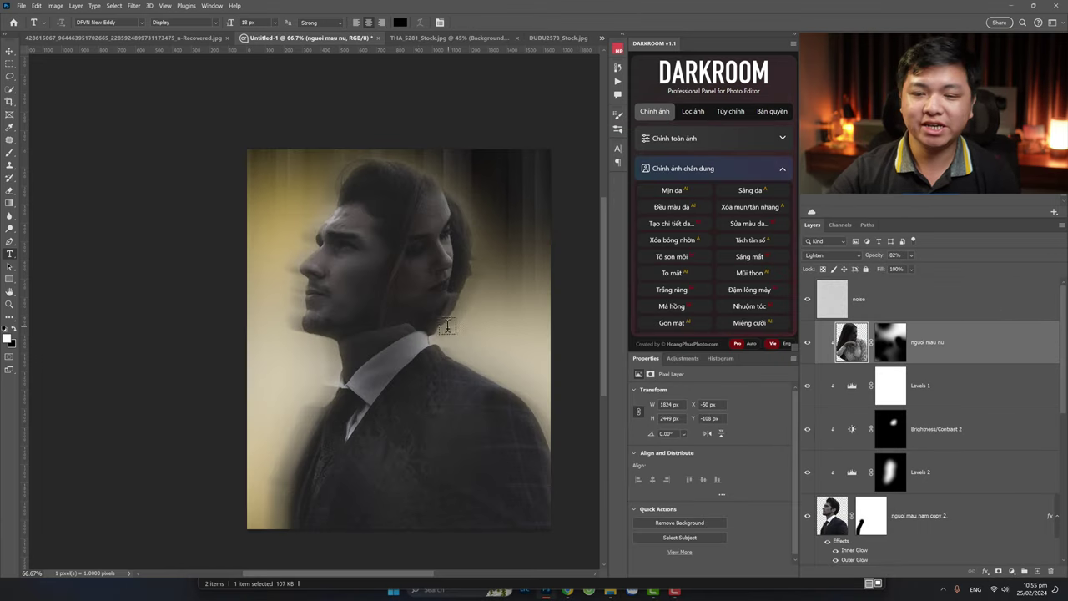
Step: Type the white title 'CHÚNG TA CỦA TƯƠNG LAI' on the man's chest
left_click(406, 402)
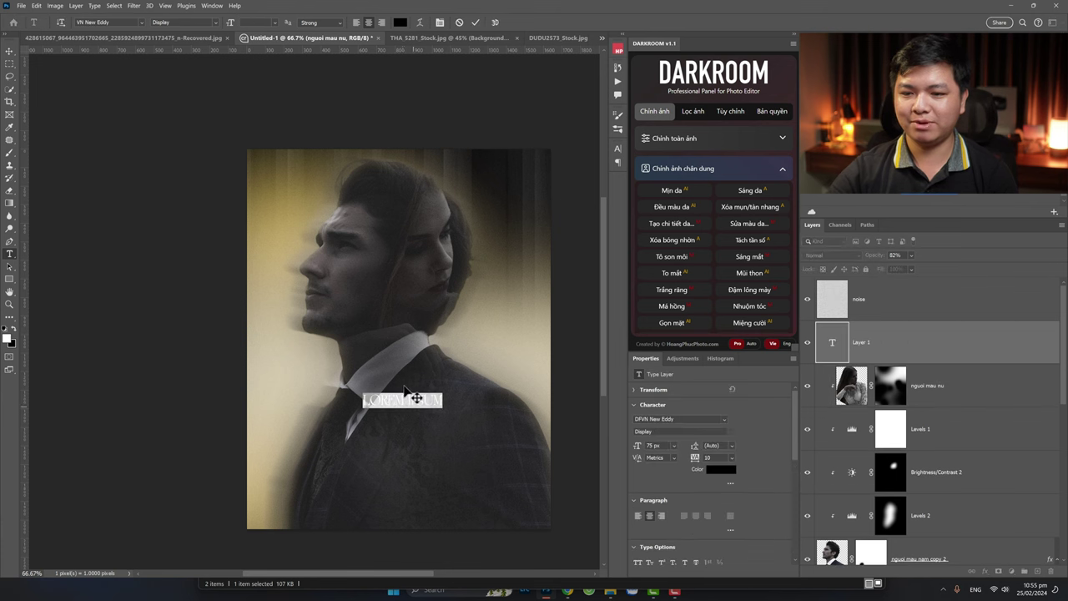
left_click(14, 332)
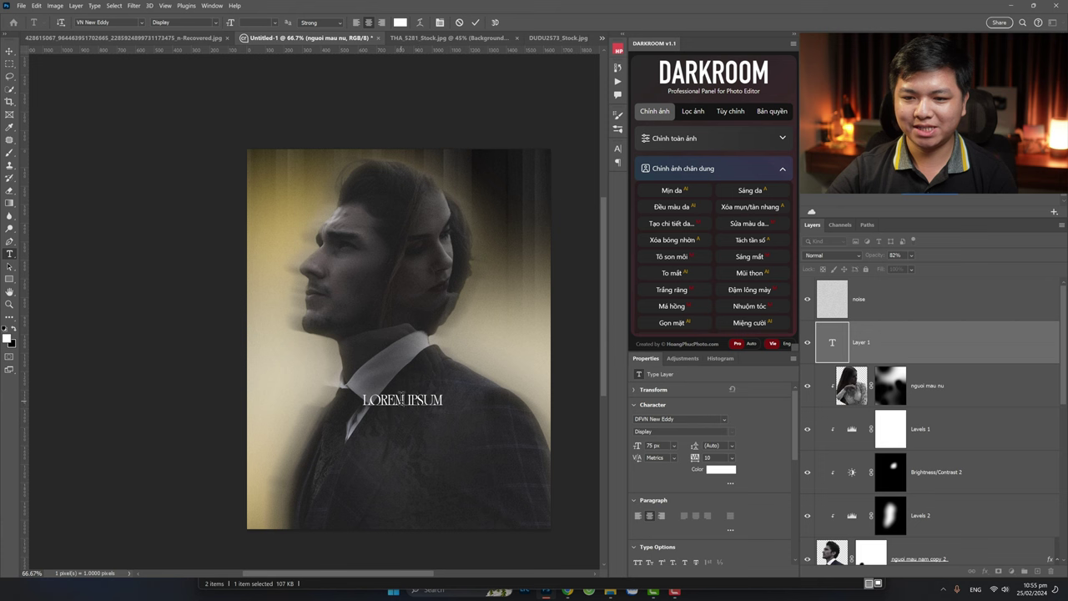
type("C")
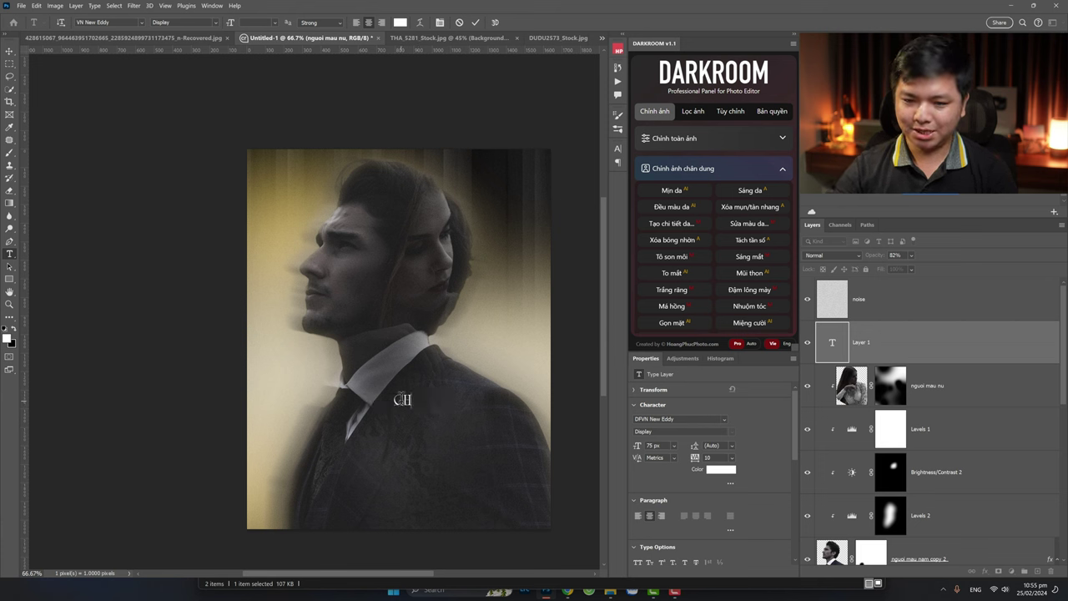
type("HÚNG RA")
key("BackSpace")
key("BackSpace")
type("TA CỦA")
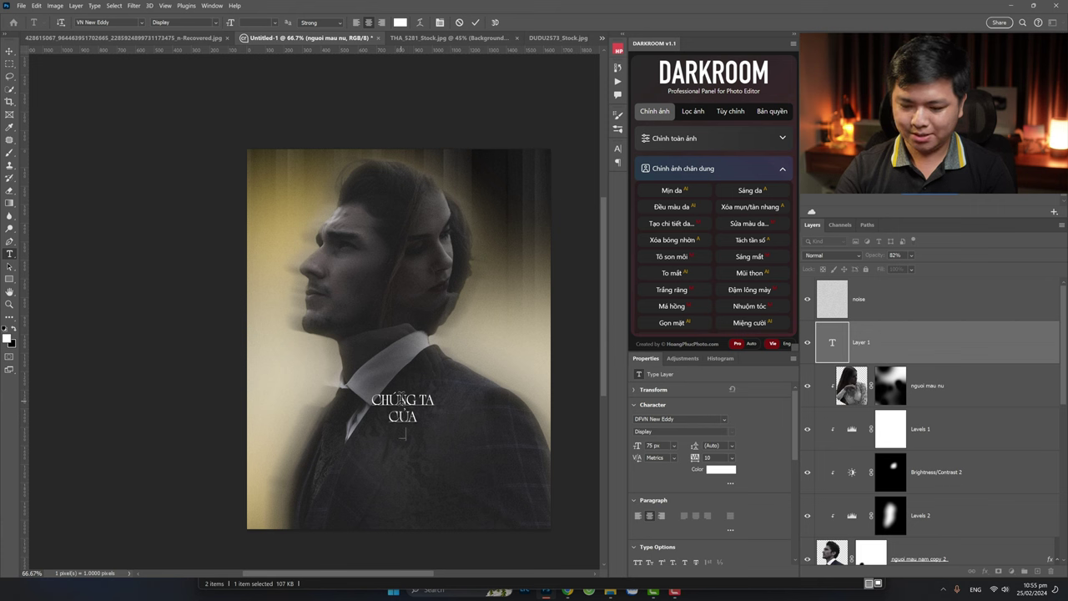
type(" TƯƠNG LAI")
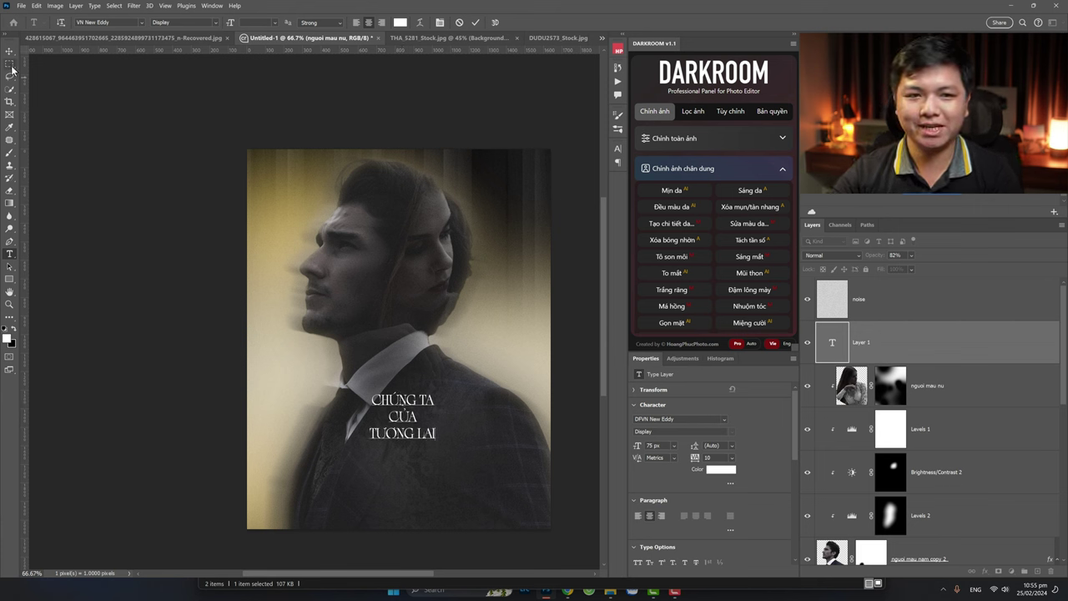
left_click(9, 51)
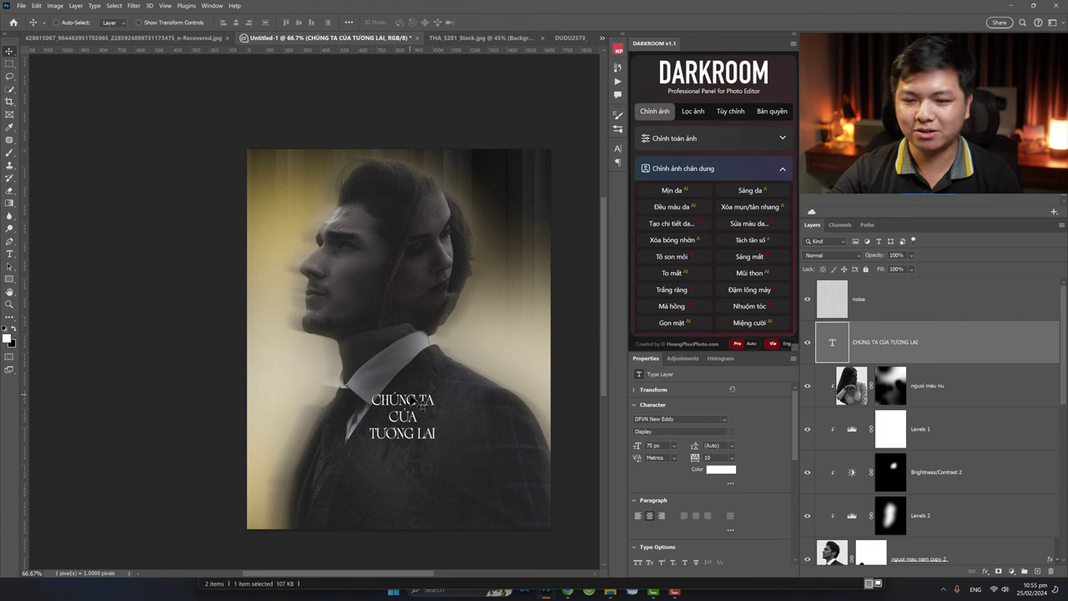
Step: Scale the title up to 242.4 px across the lower poster
key("ctrl+t")
left_click_drag(435, 394, 529, 369)
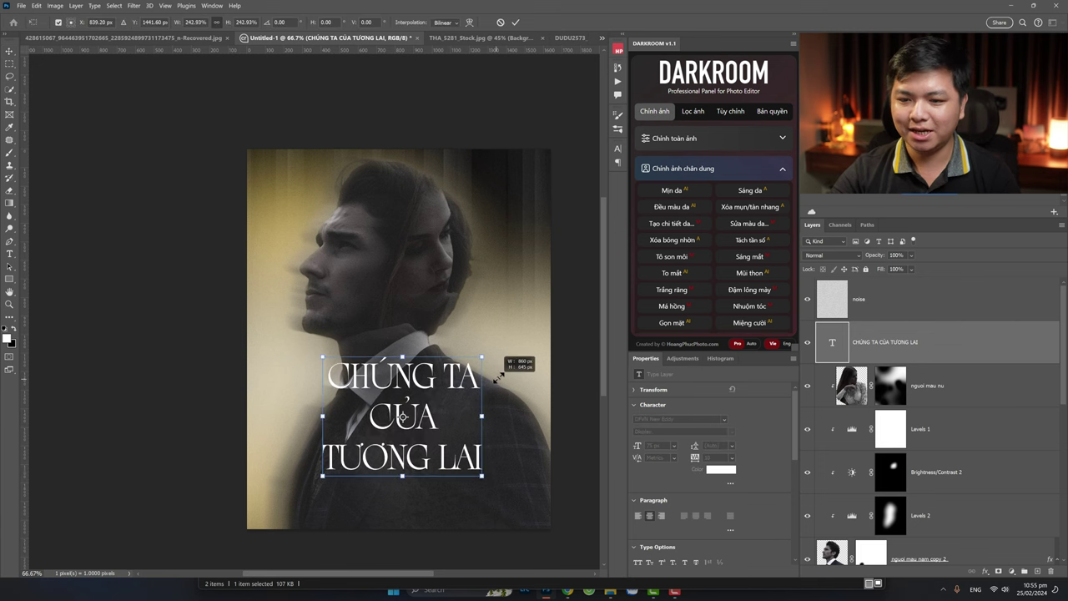
key("Return")
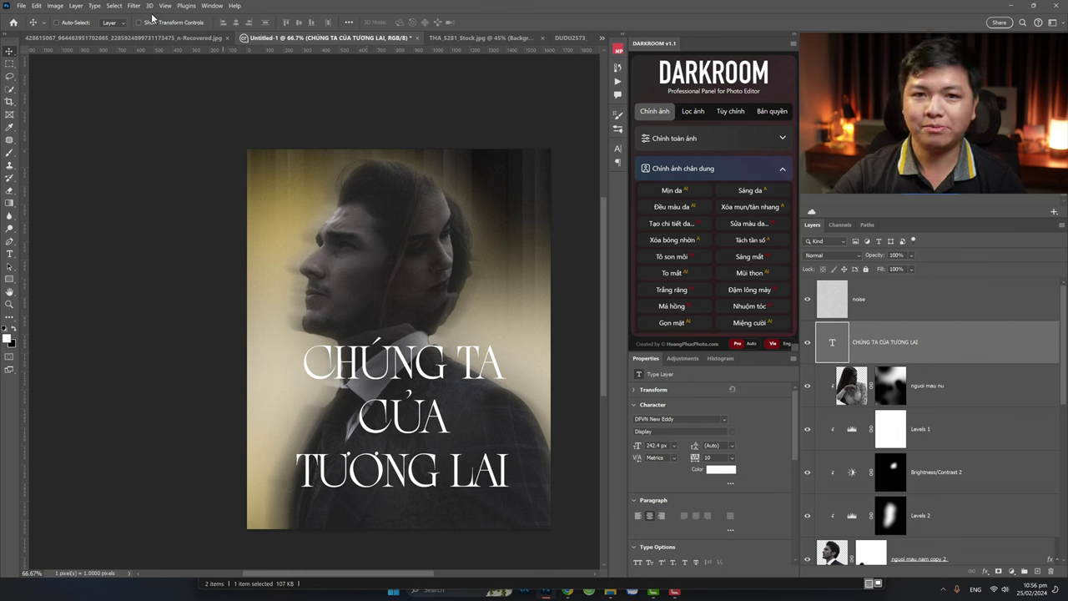
Step: Set the title's leading to 233 px and tracking to 0 in the Character panel
left_click(211, 6)
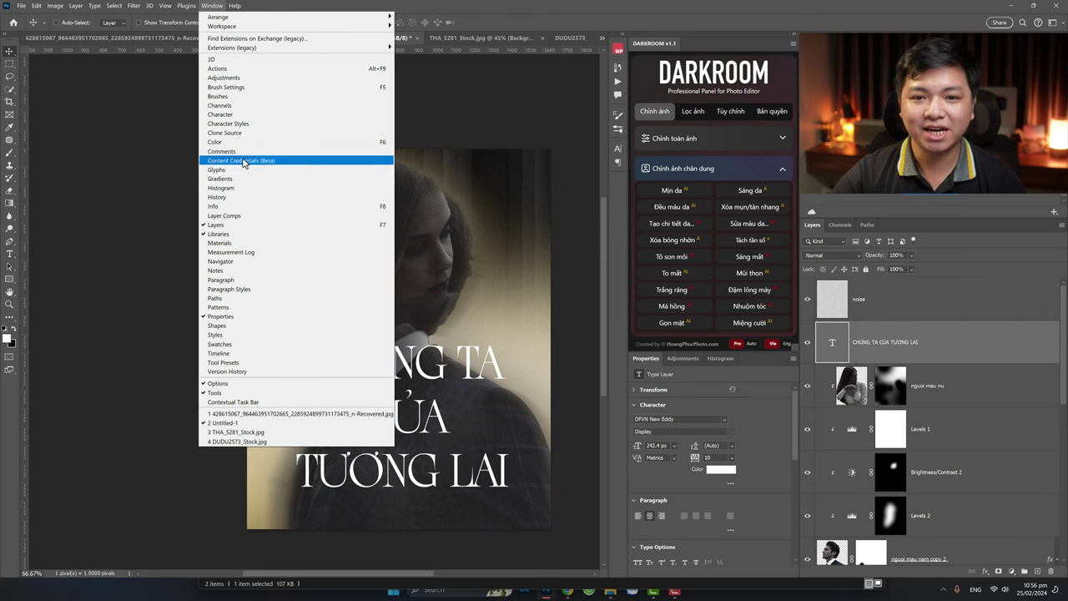
left_click(247, 114)
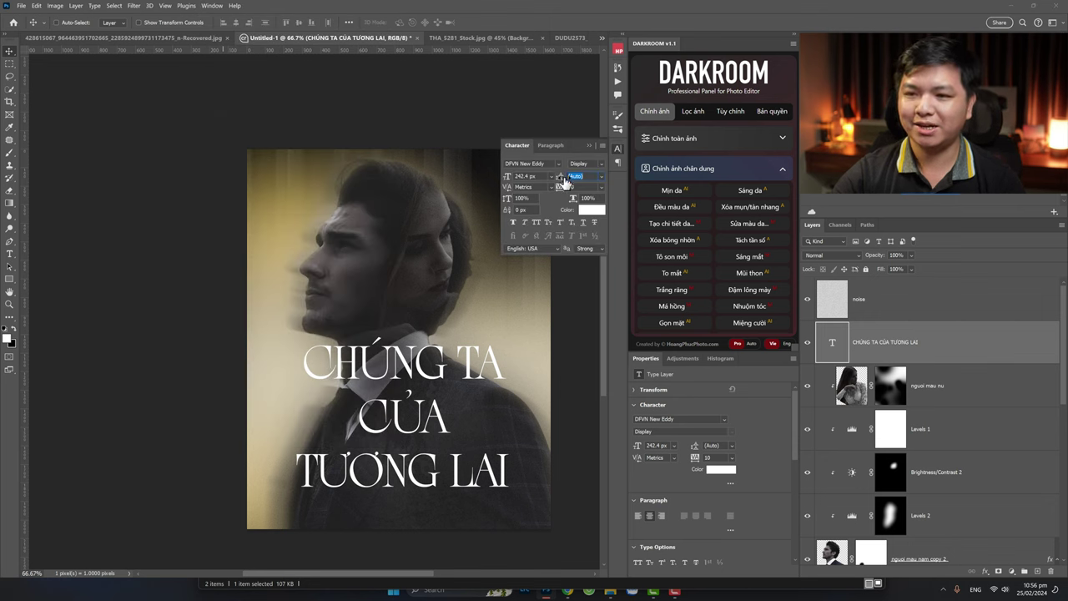
left_click(600, 180)
left_click(590, 302)
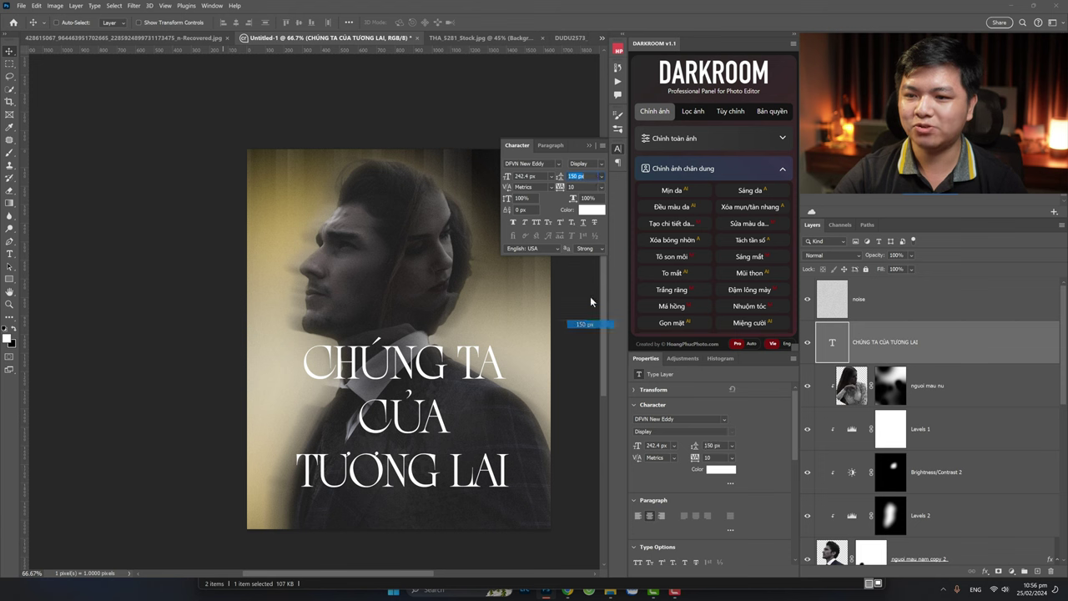
left_click_drag(573, 180, 596, 178)
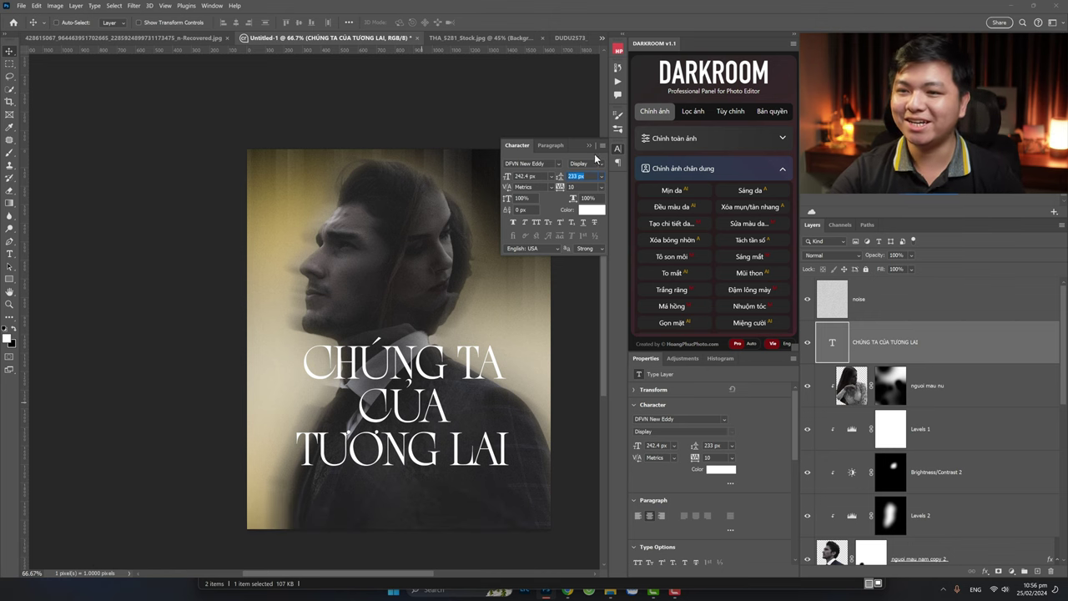
left_click(601, 187)
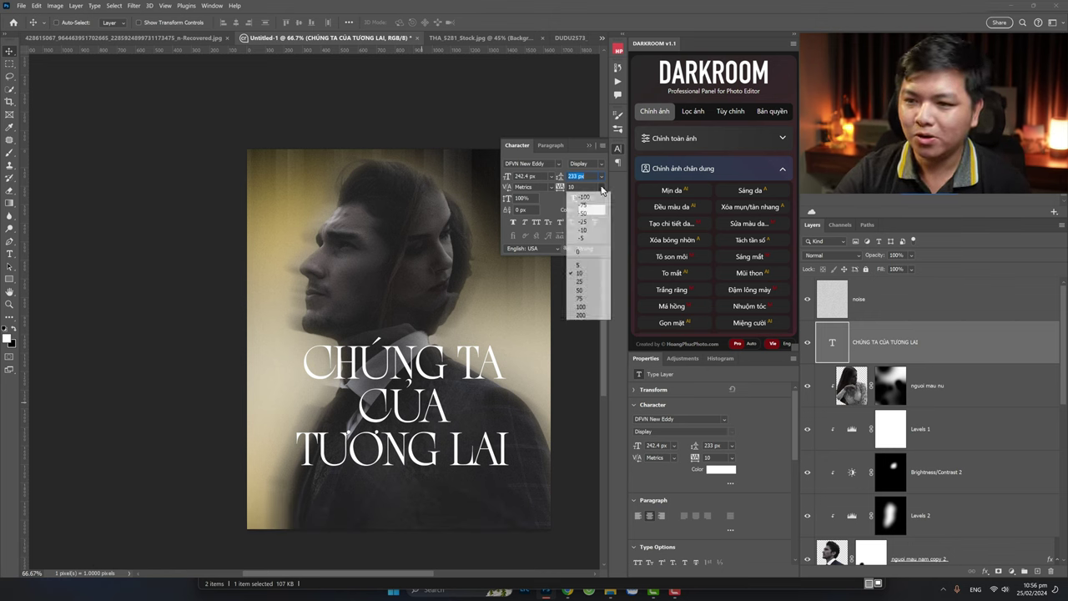
left_click(593, 253)
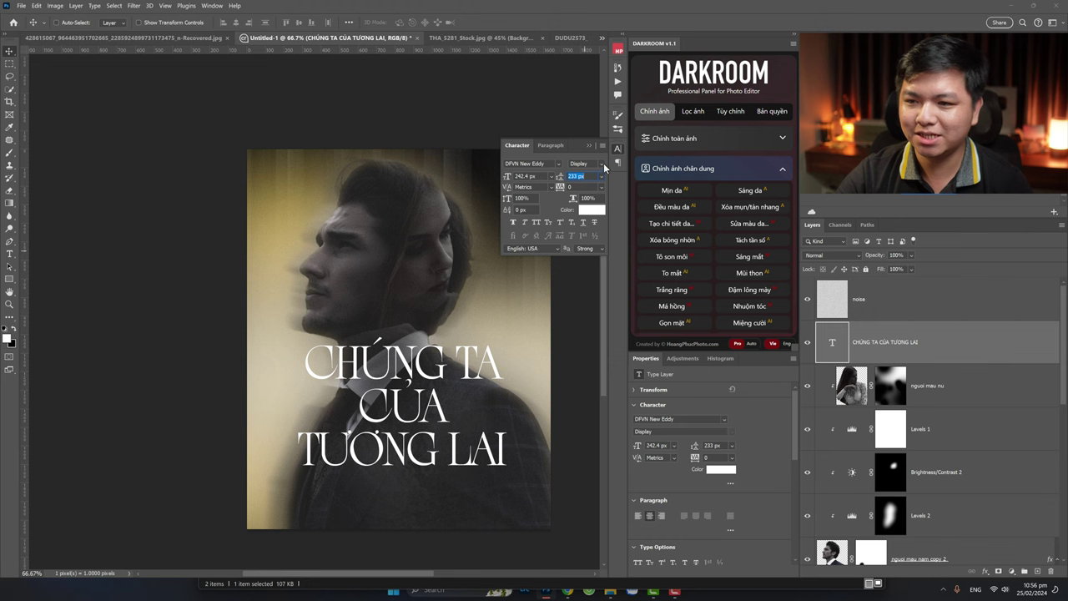
left_click(432, 365)
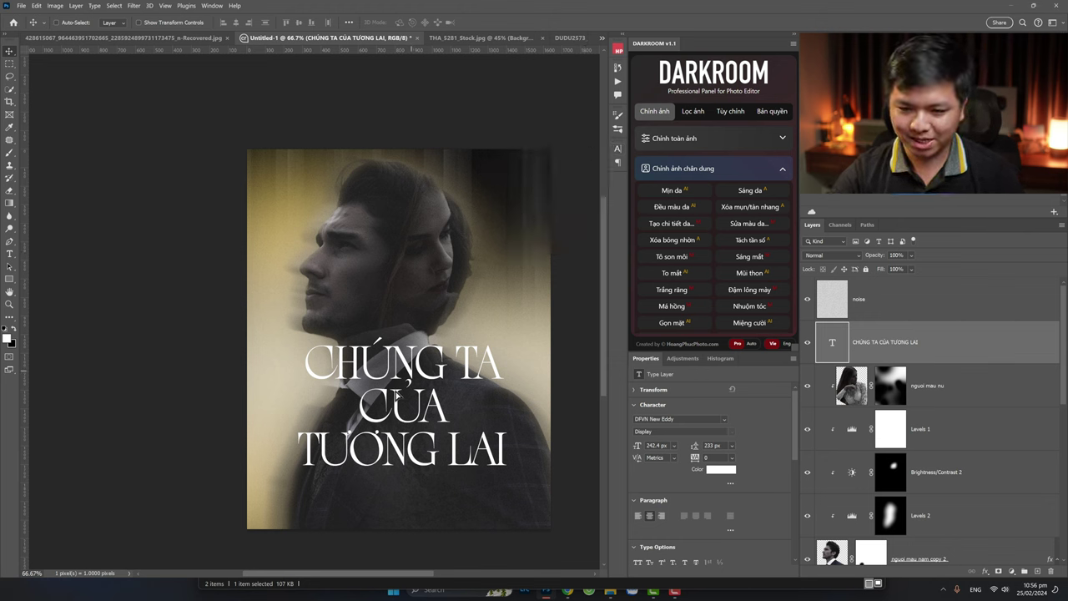
Step: Nudge the title and centre it horizontally on the canvas
left_click_drag(397, 395, 405, 380)
key("ctrl+a")
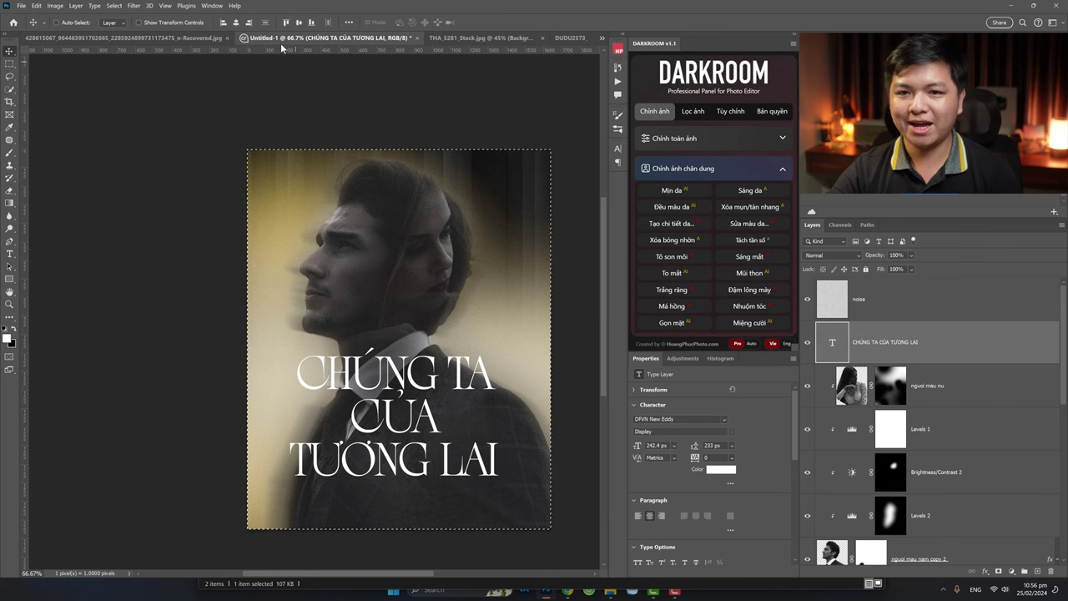
left_click(237, 24)
key("ctrl+d")
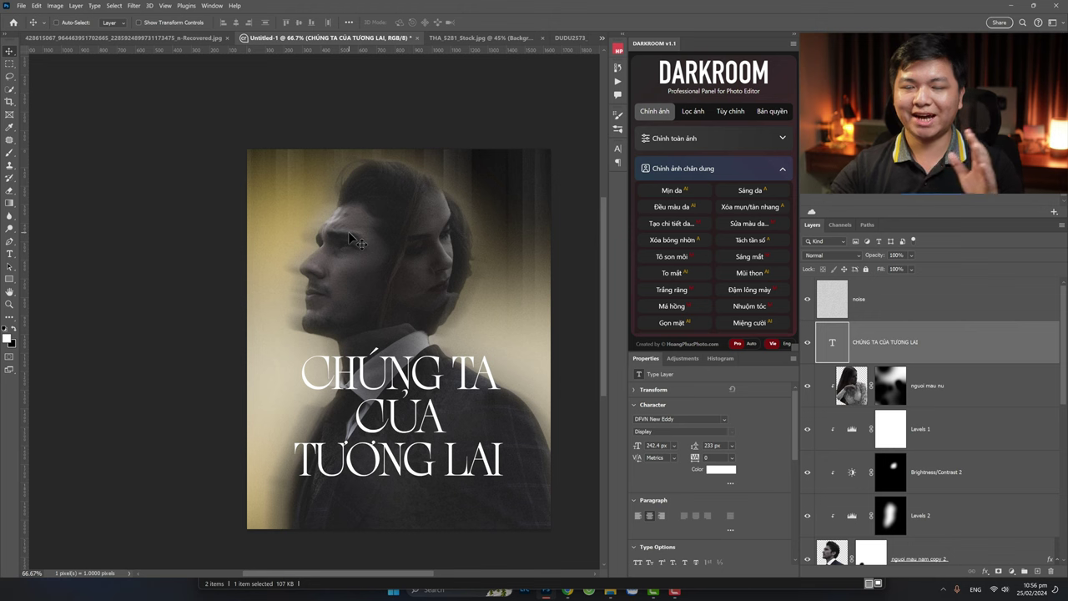
key("ctrl+a")
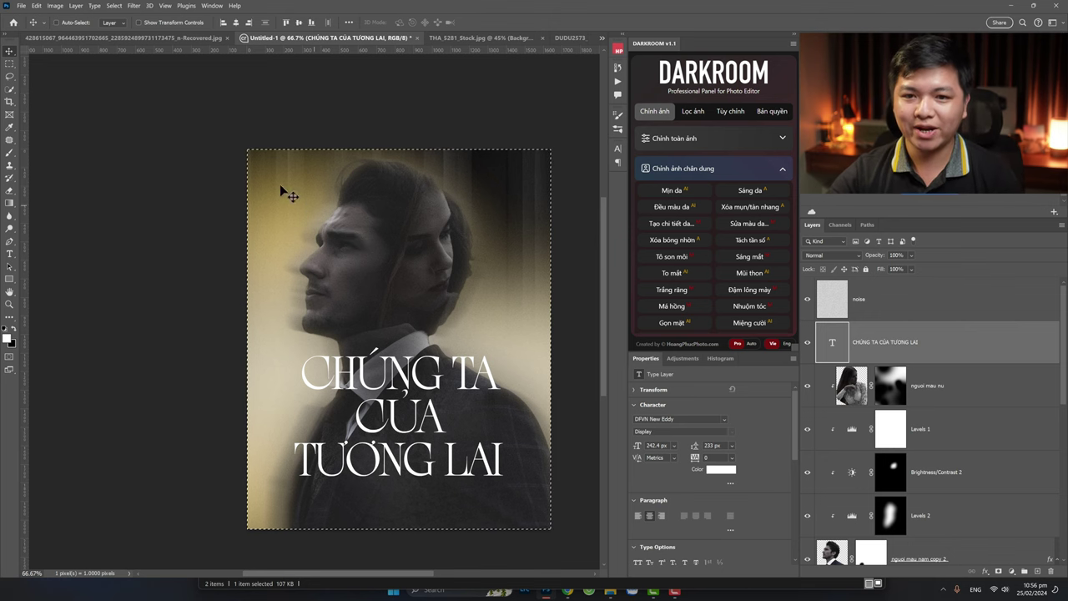
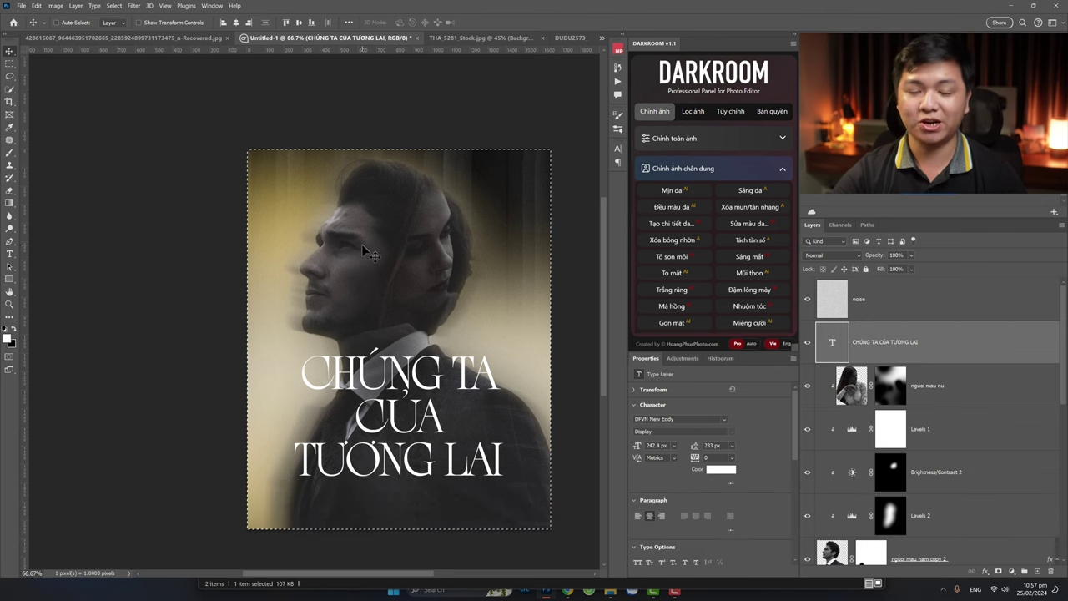
Step: Drop the selection and nudge the title a few pixels lower, checking against the reference poster
key("ctrl+d")
left_click_drag(421, 391, 418, 378)
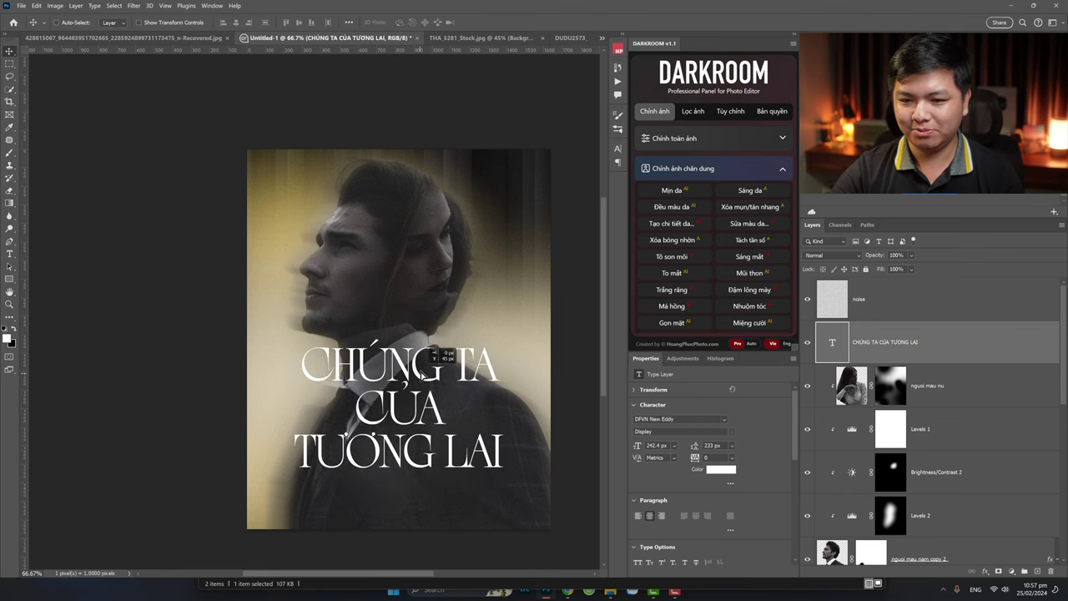
left_click_drag(418, 377, 418, 380)
left_click(130, 38)
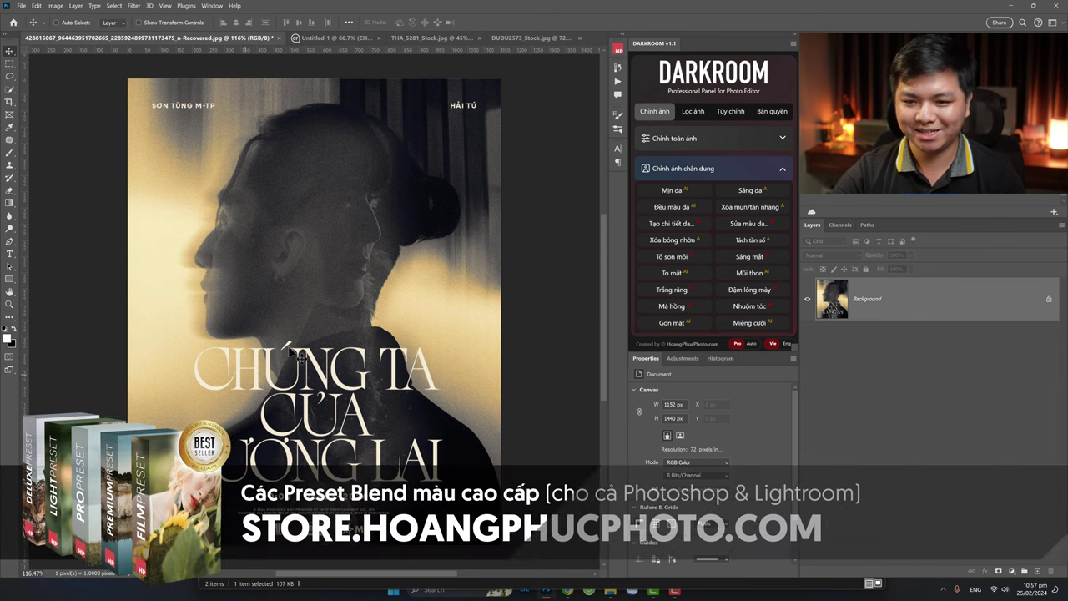
left_click(334, 38)
left_click_drag(402, 390, 420, 380)
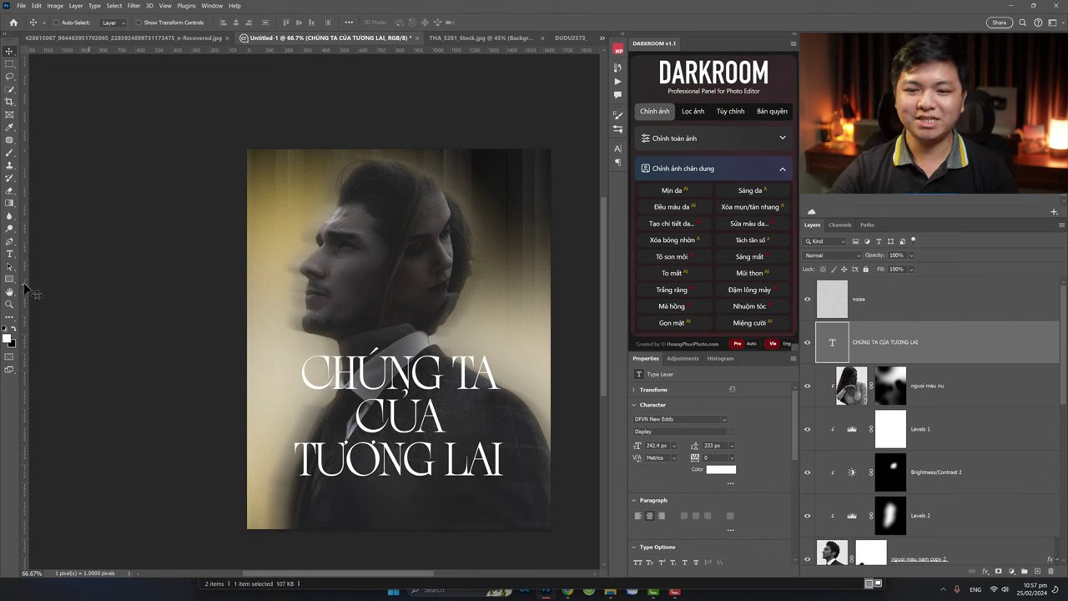
Step: Select the nguoi mau nu layer and bring up the adjustment layer choices
left_click(990, 399)
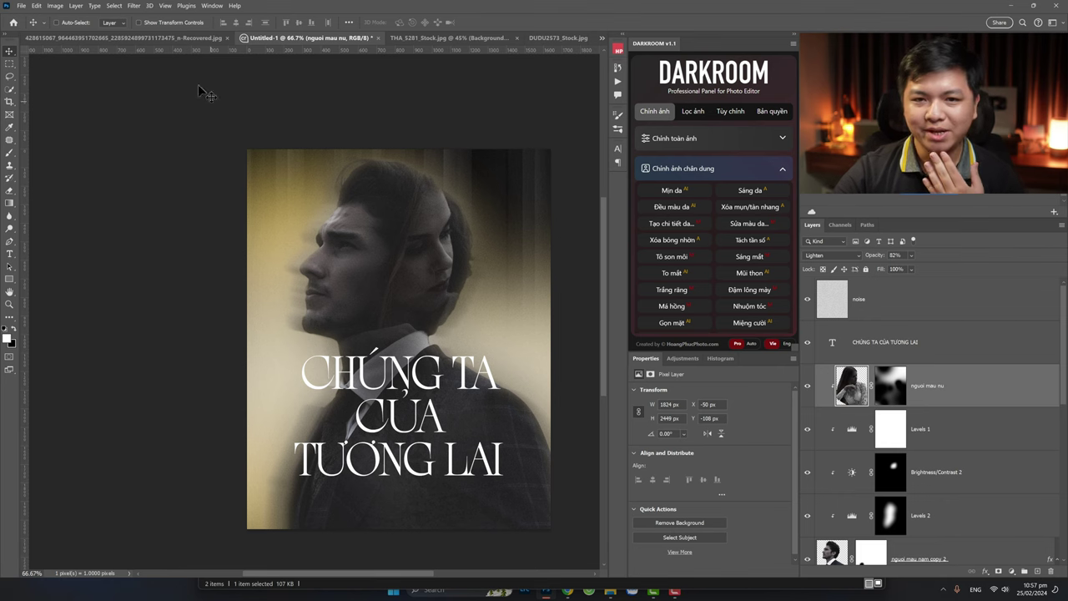
left_click(125, 37)
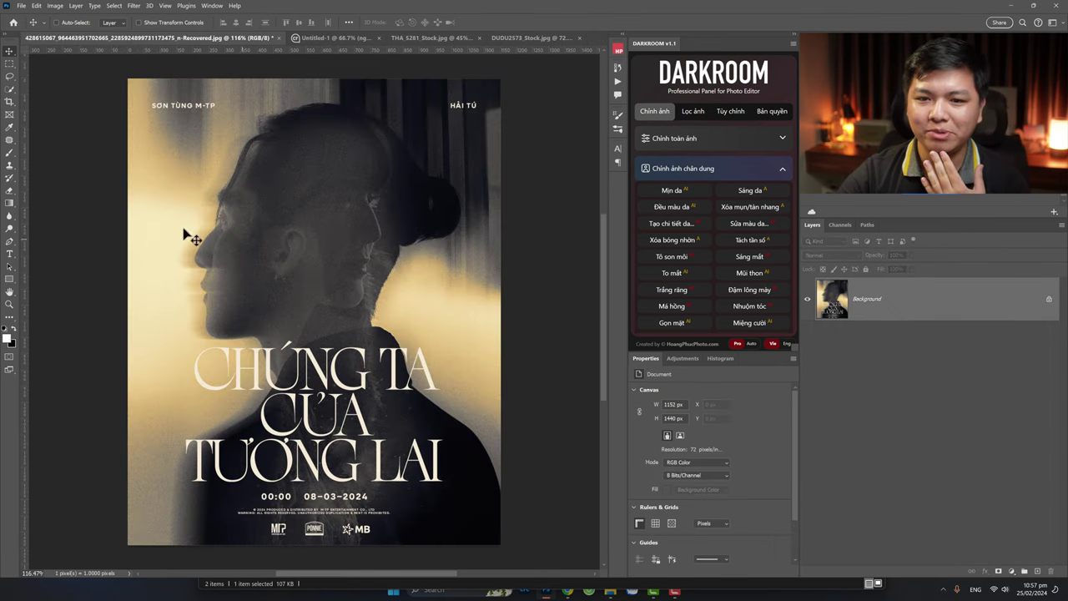
left_click(336, 38)
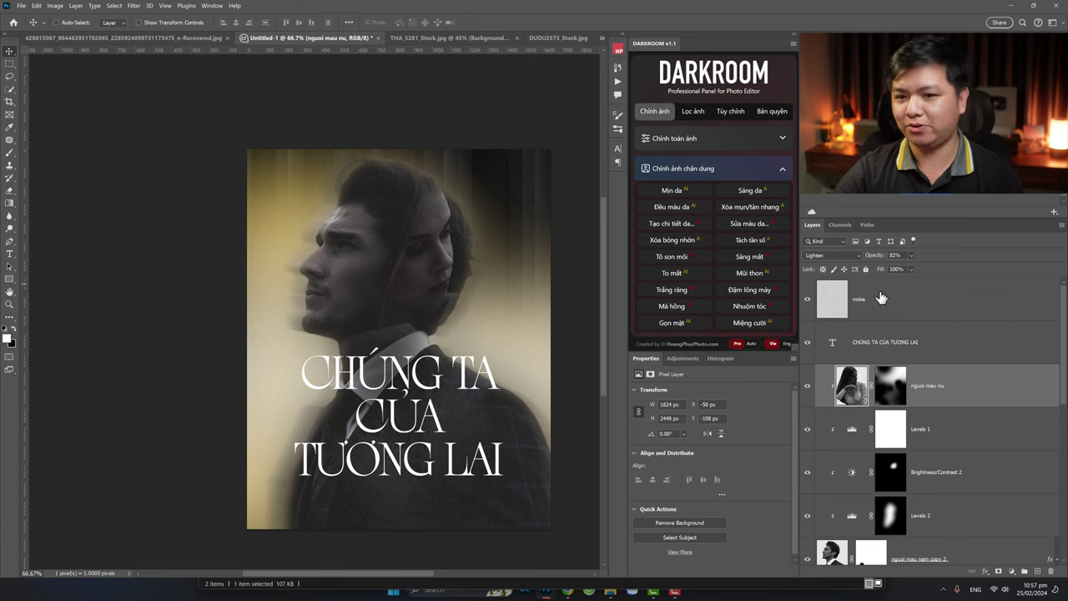
left_click(1013, 571)
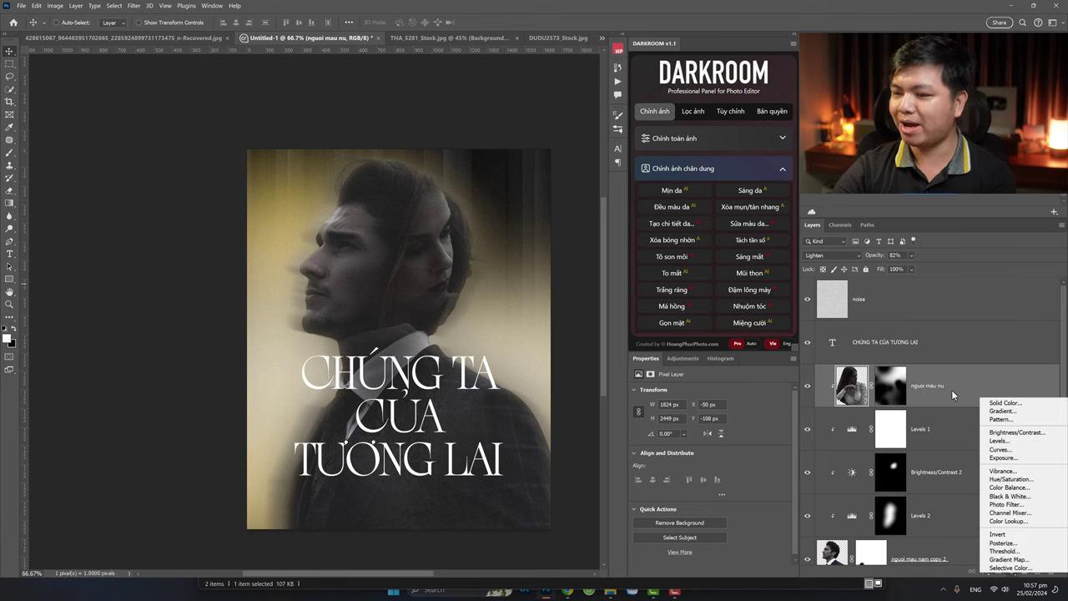
Step: Add a Gradient Map adjustment layer with its starting stop set to grey 909090
left_click(951, 389)
left_click(1013, 573)
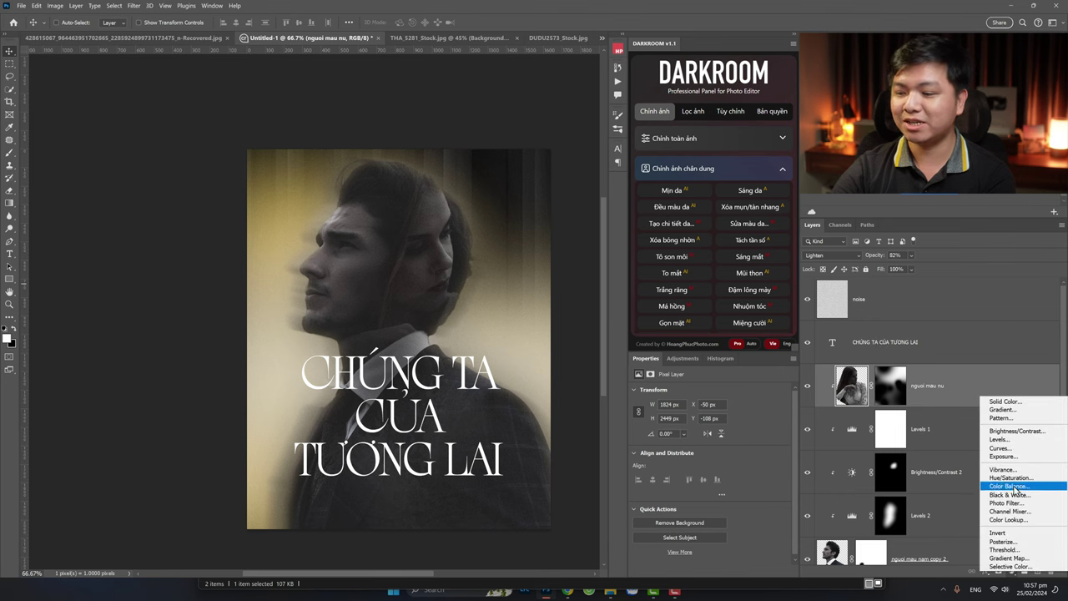
left_click(1017, 565)
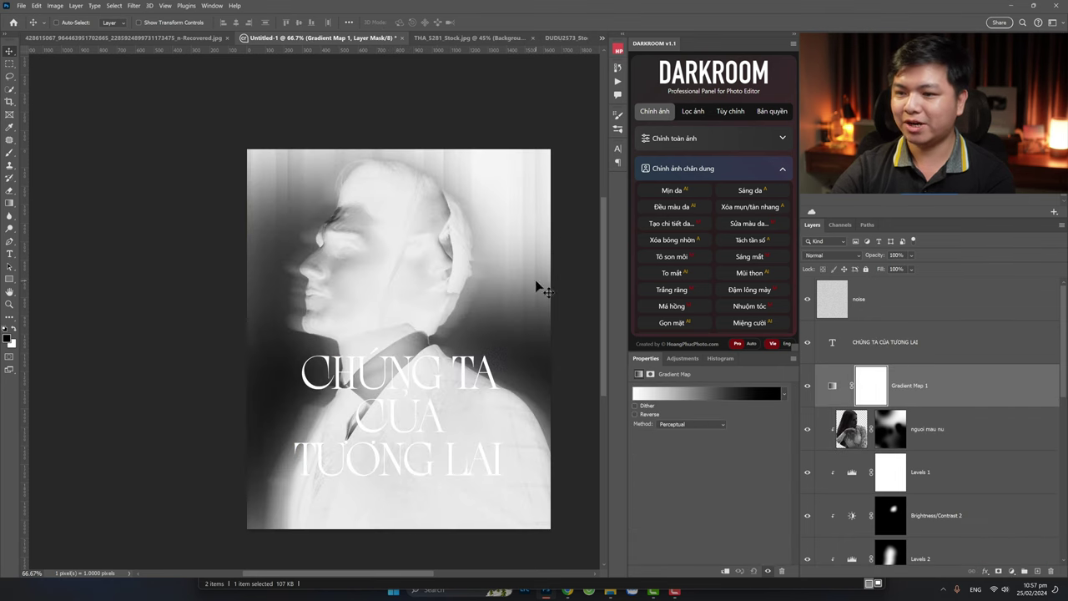
left_click(685, 394)
left_click(584, 397)
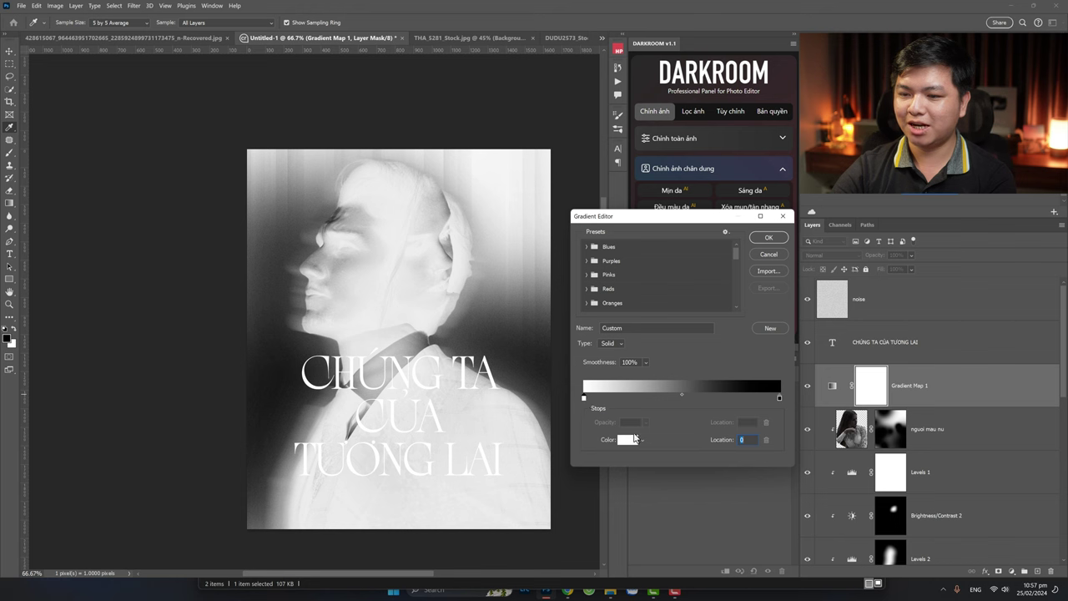
left_click(628, 439)
left_click(479, 302)
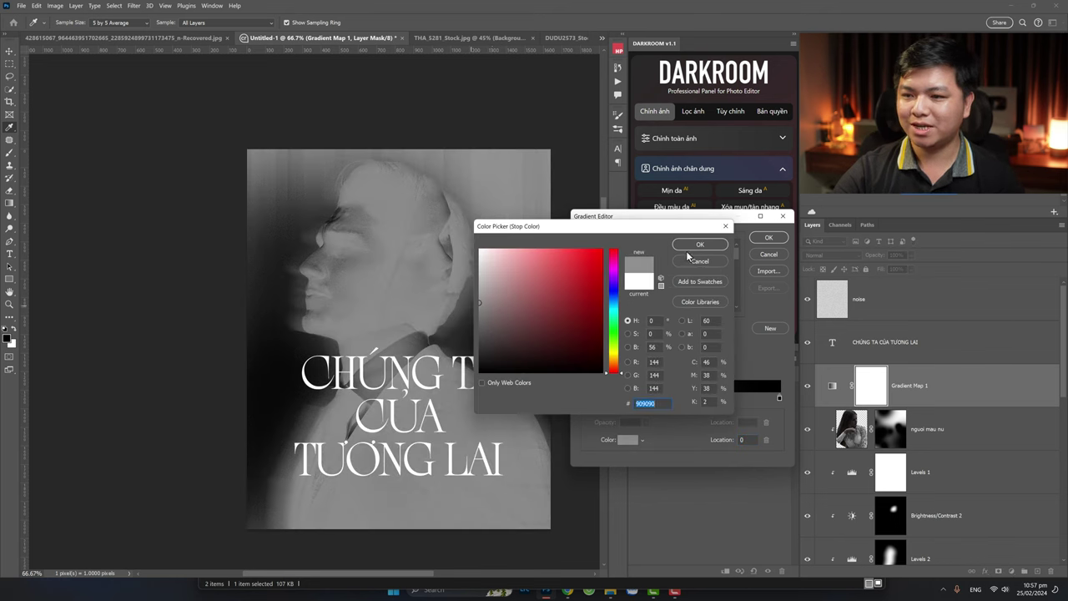
left_click(722, 245)
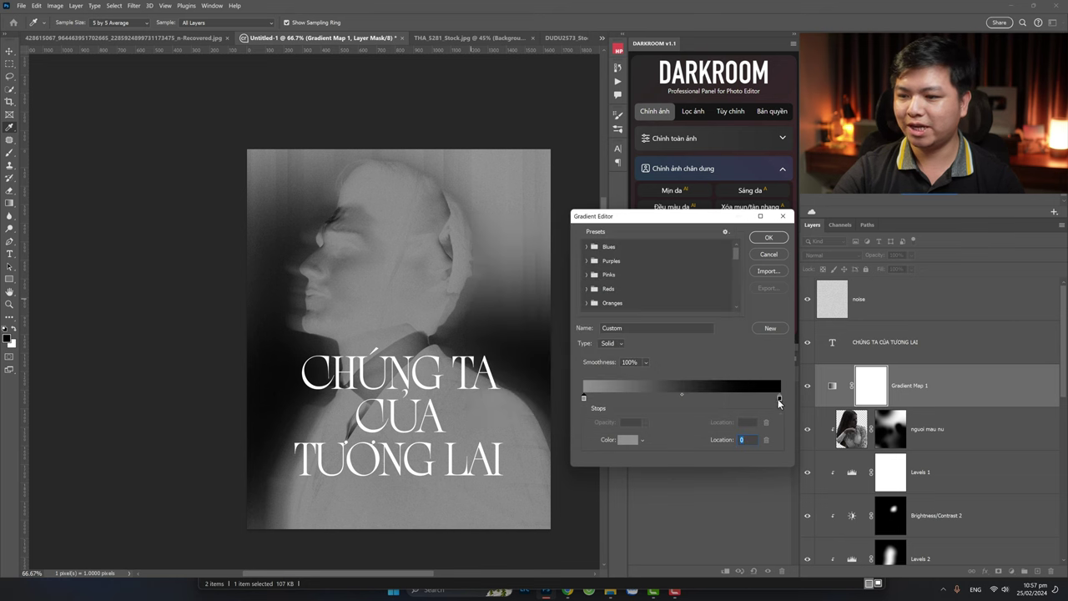
Step: Set the Gradient Map's ending stop to tan 9d7f46
left_click(628, 439)
left_click(618, 358)
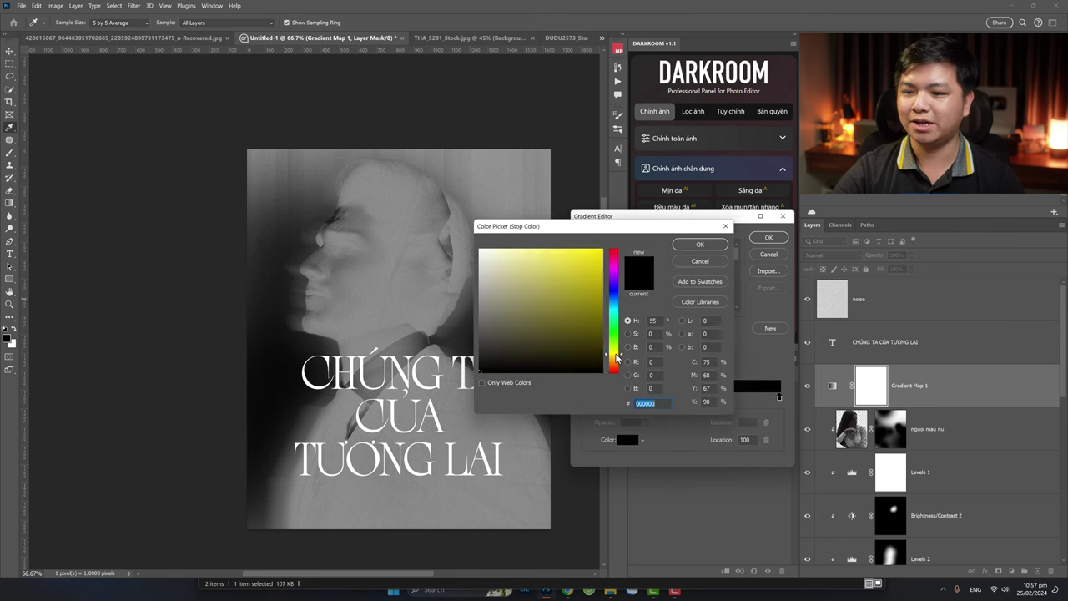
mouse_move(563, 319)
left_mouse_down()
mouse_move(539, 288)
mouse_move(549, 297)
left_mouse_up()
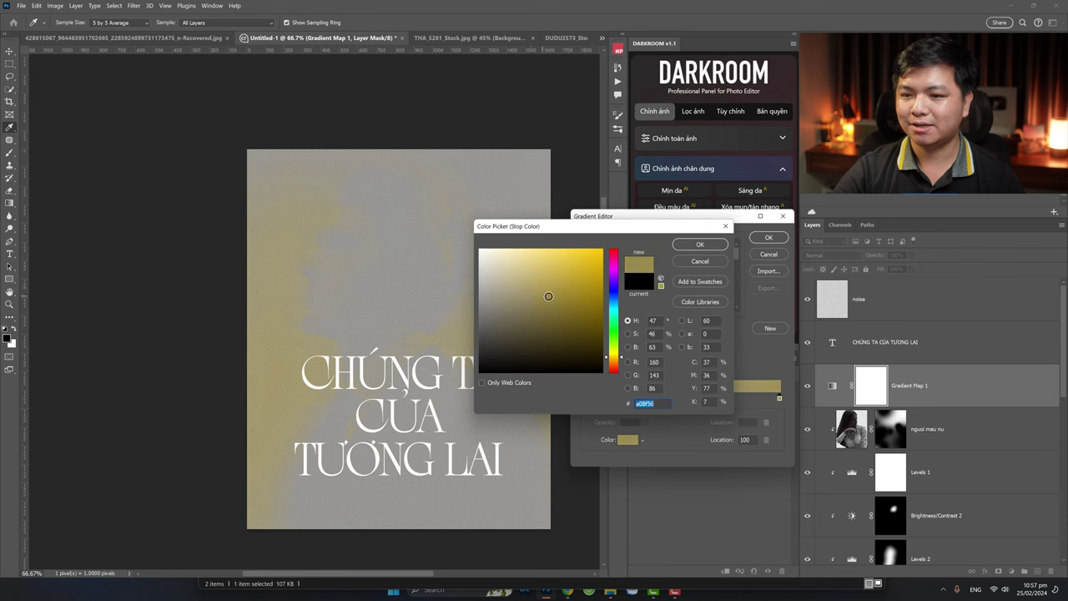
left_click_drag(624, 368, 613, 360)
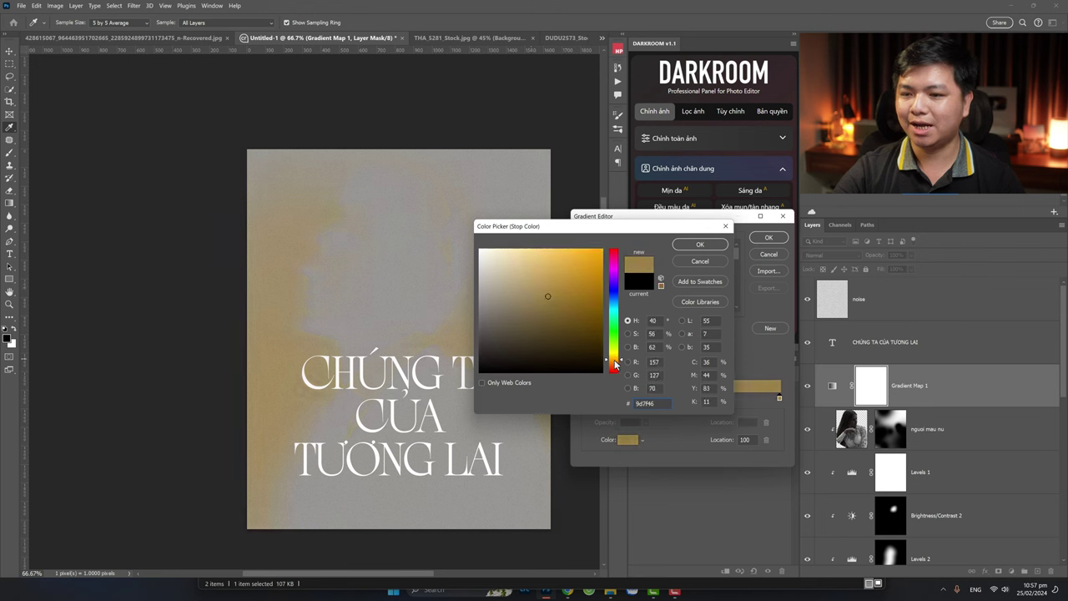
left_click(699, 245)
left_click(769, 237)
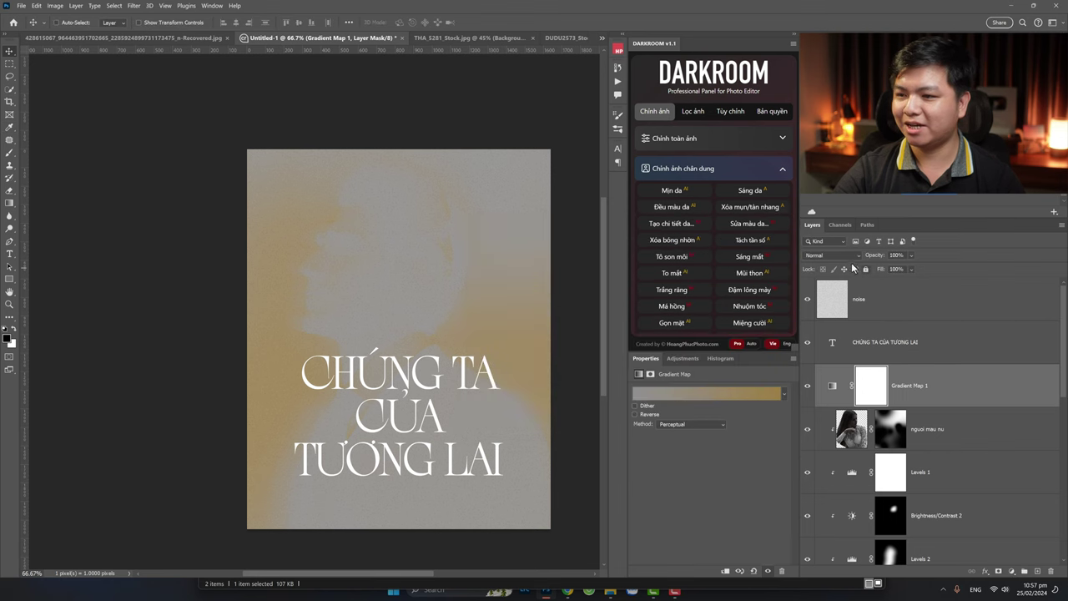
Step: Blend the Gradient Map in Overlay mode and compare with the reference poster
left_click(832, 255)
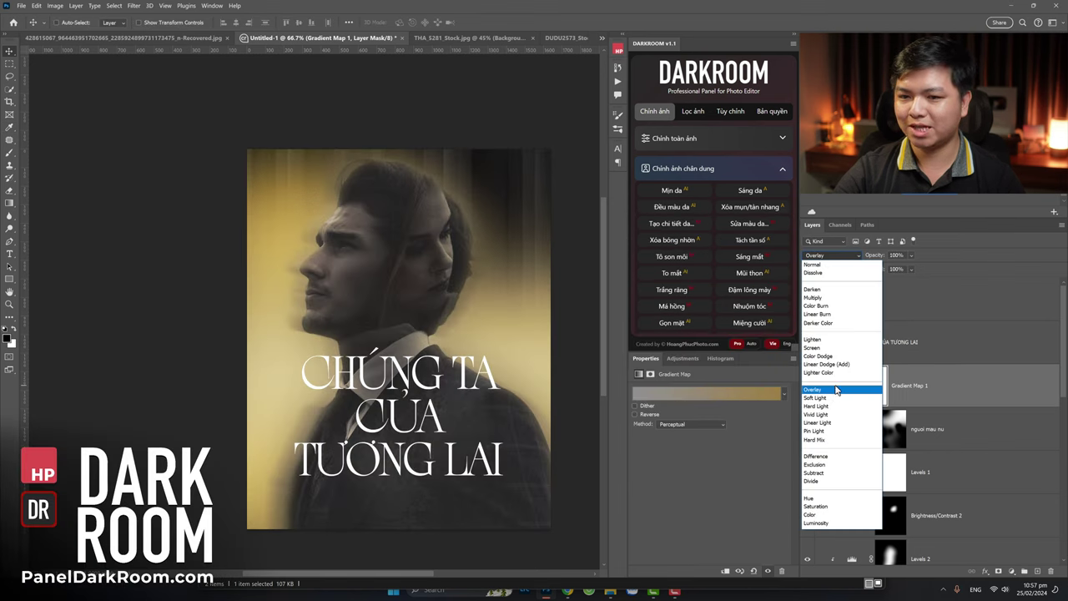
left_click(832, 390)
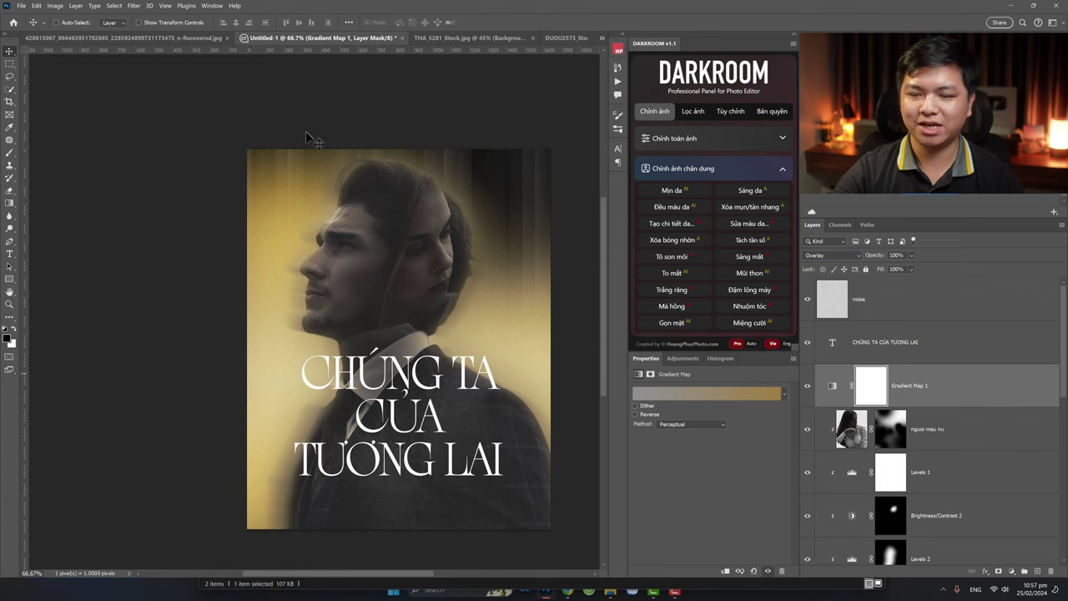
left_click(179, 37)
left_click(313, 38)
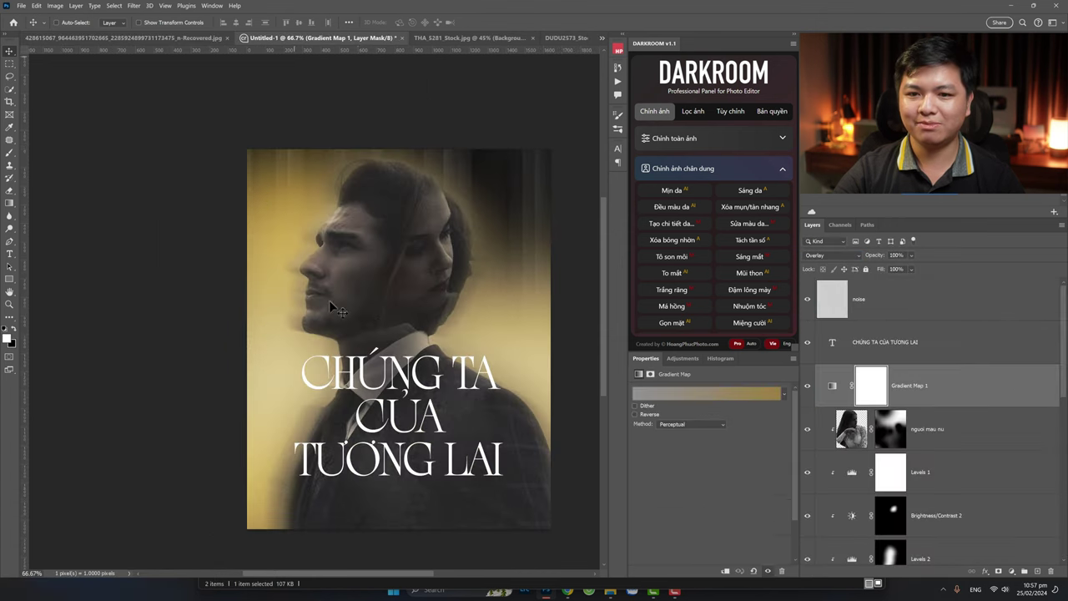
left_click(208, 38)
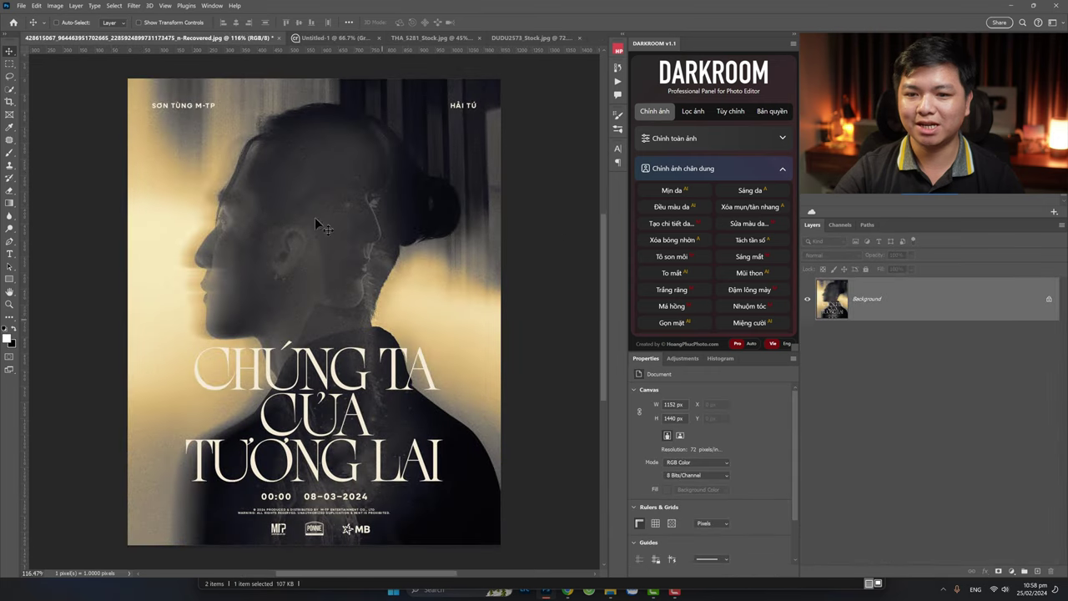
left_click(324, 41)
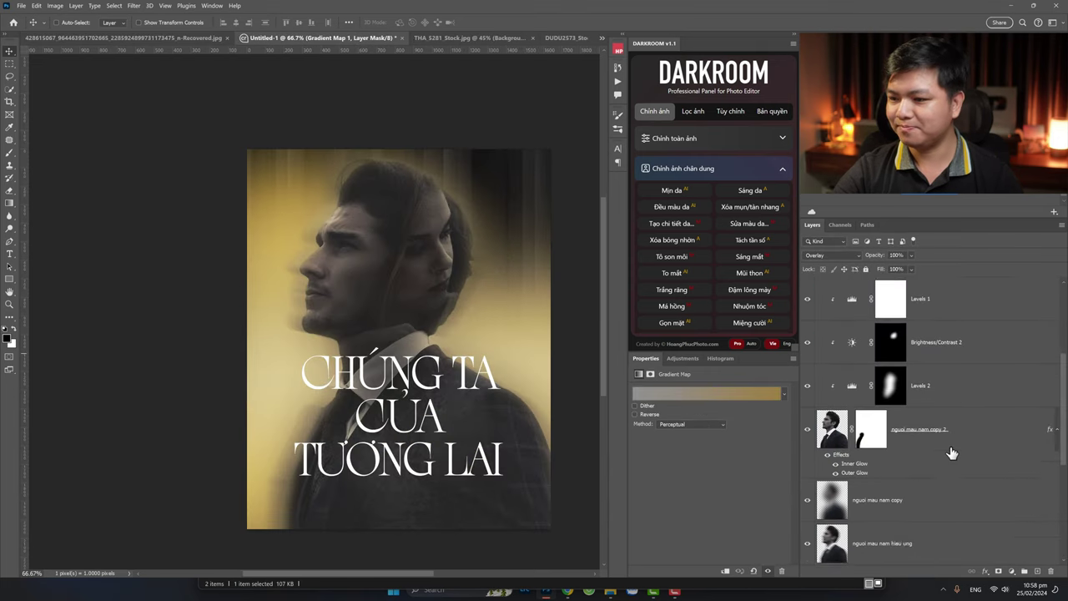
Step: Open the gradient colours of the vet sang layer's Gradient Overlay
scroll(952, 452, "down", 2)
scroll(944, 458, "down", 2)
scroll(944, 458, "down", 1)
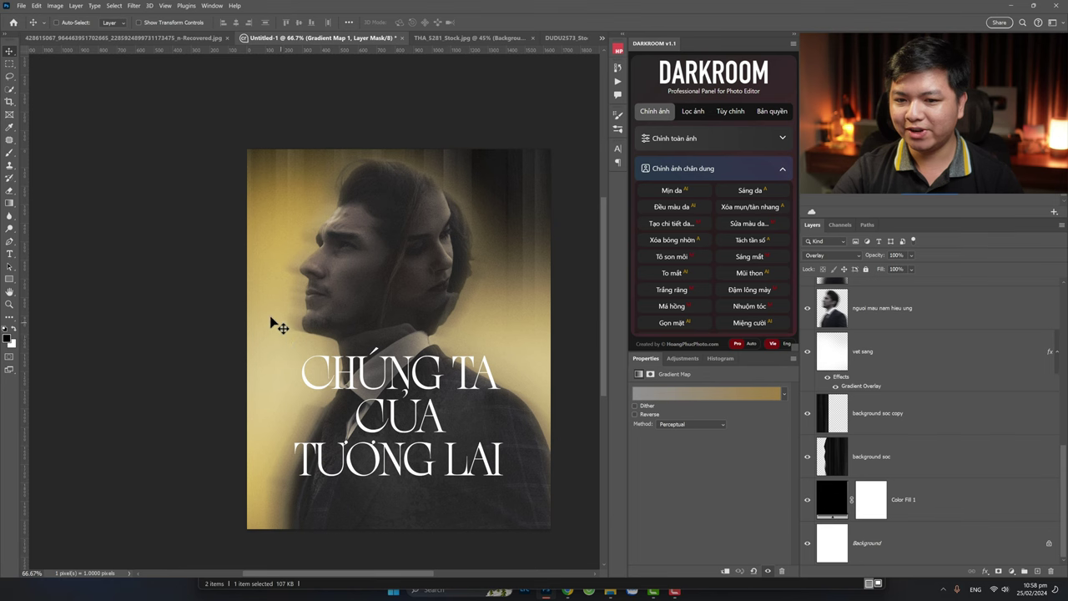
left_click(860, 369)
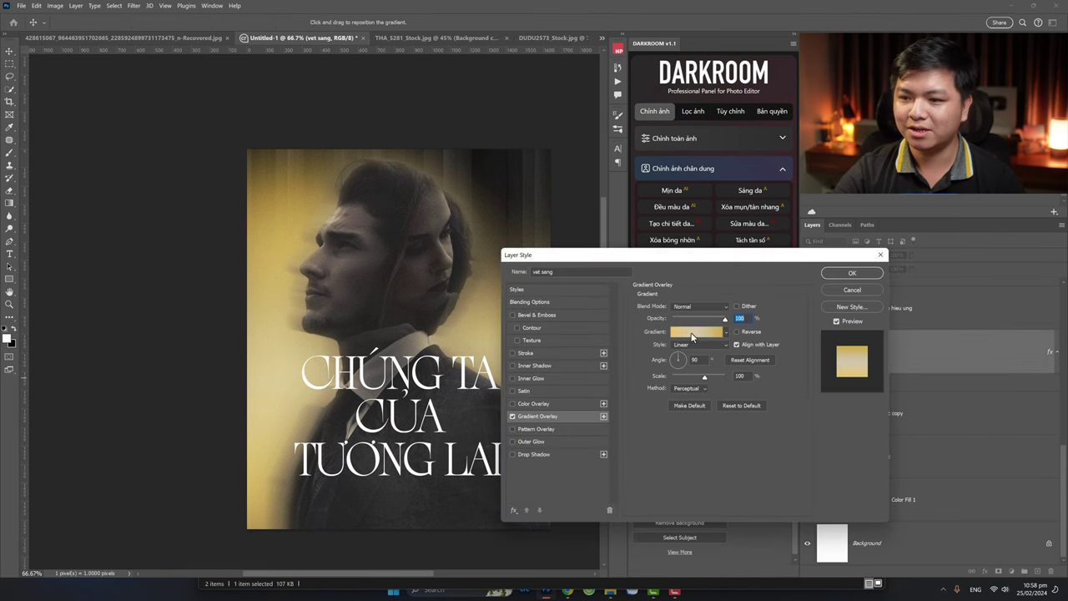
left_click(691, 336)
Step: Add a gradient stop toward the middle and colour it pale cream efedd9
left_click(648, 399)
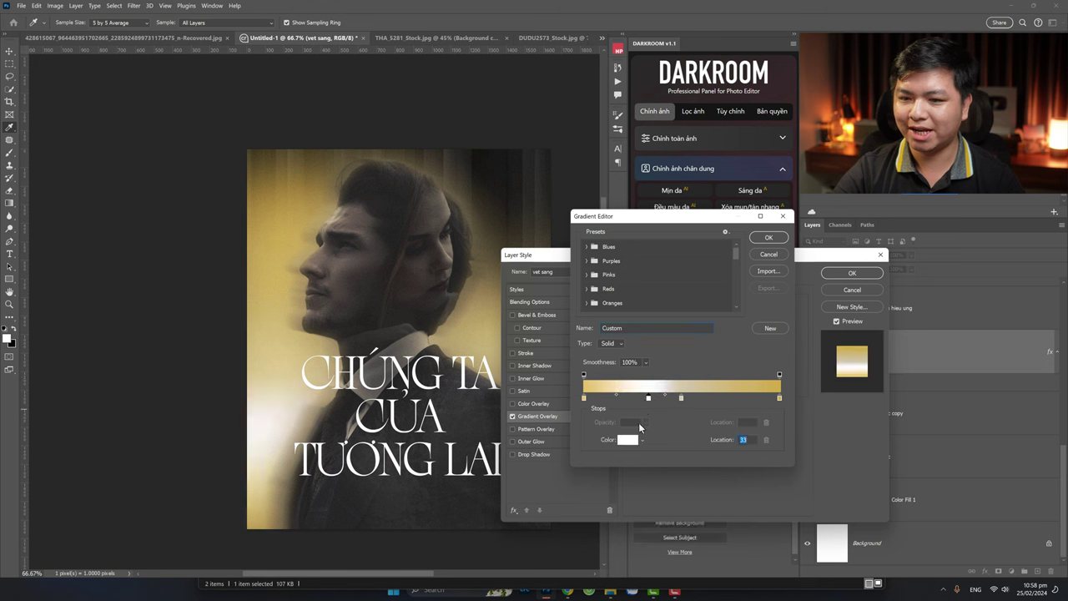
left_click_drag(664, 399, 708, 401)
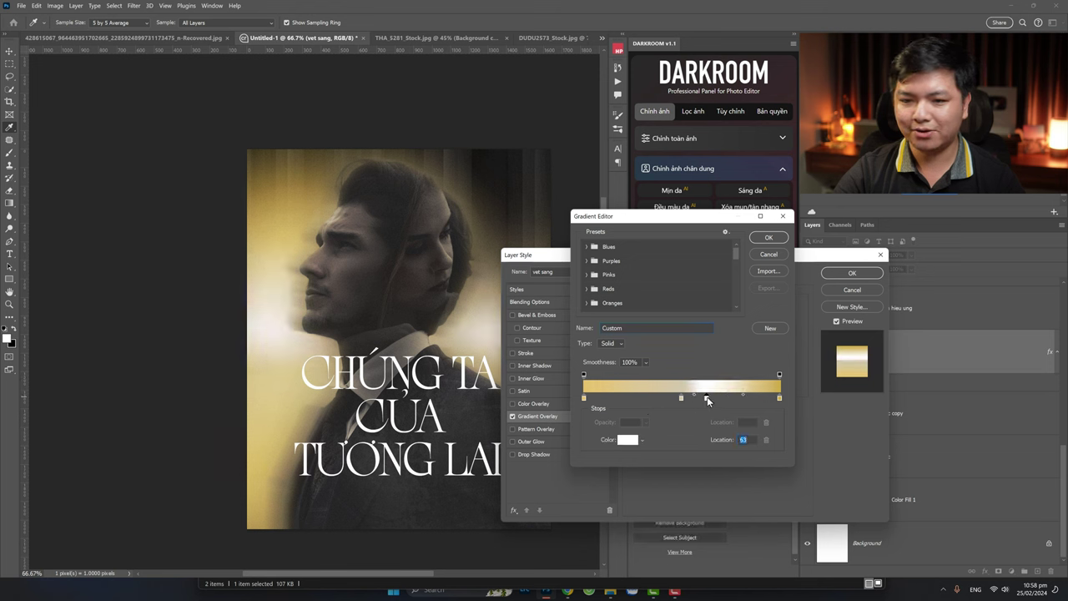
left_click(628, 440)
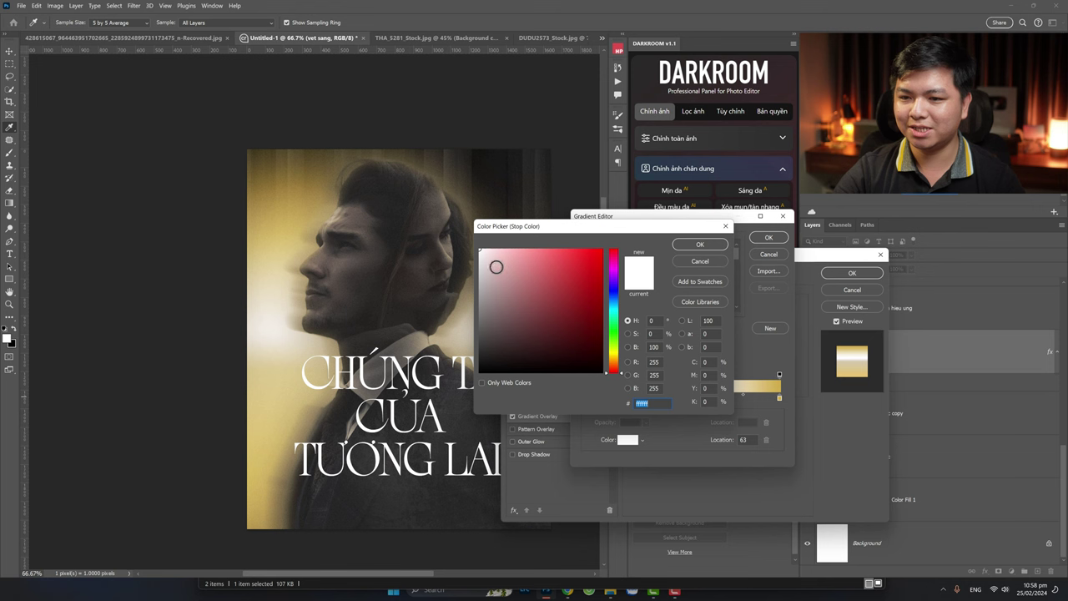
left_click_drag(619, 369, 619, 355)
left_click_drag(525, 293, 492, 257)
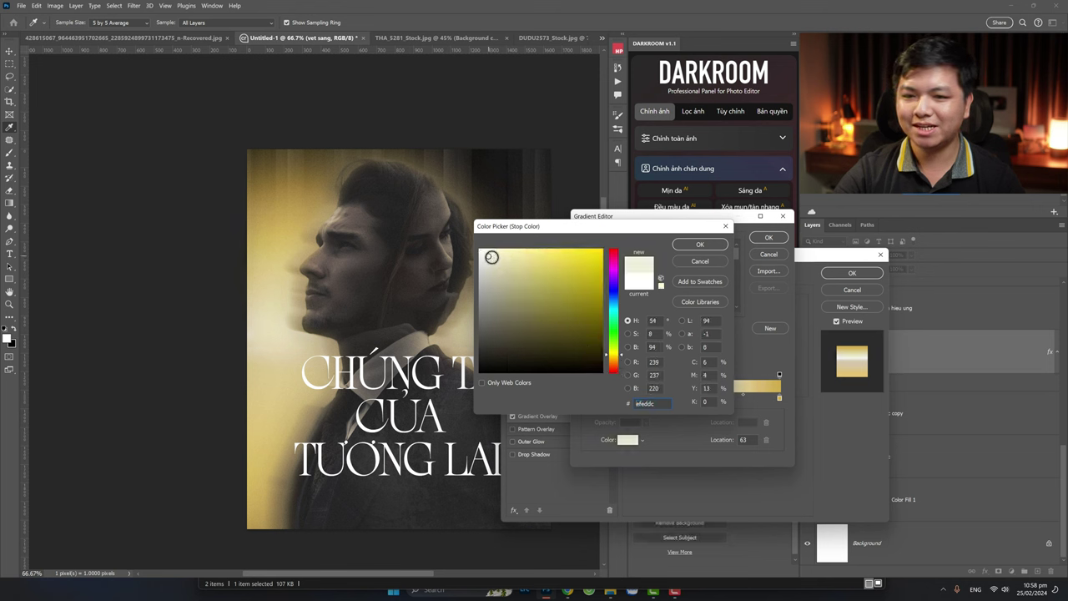
left_click(700, 246)
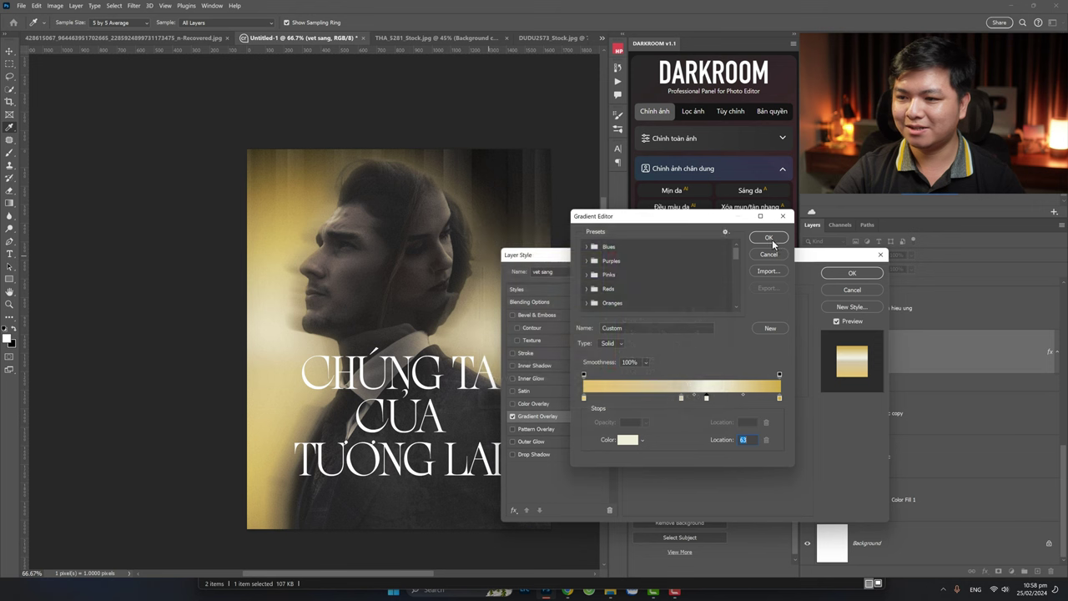
Step: Reposition the gradient stops, settling the cream stop at 66%, and apply the overlay
left_click(681, 399)
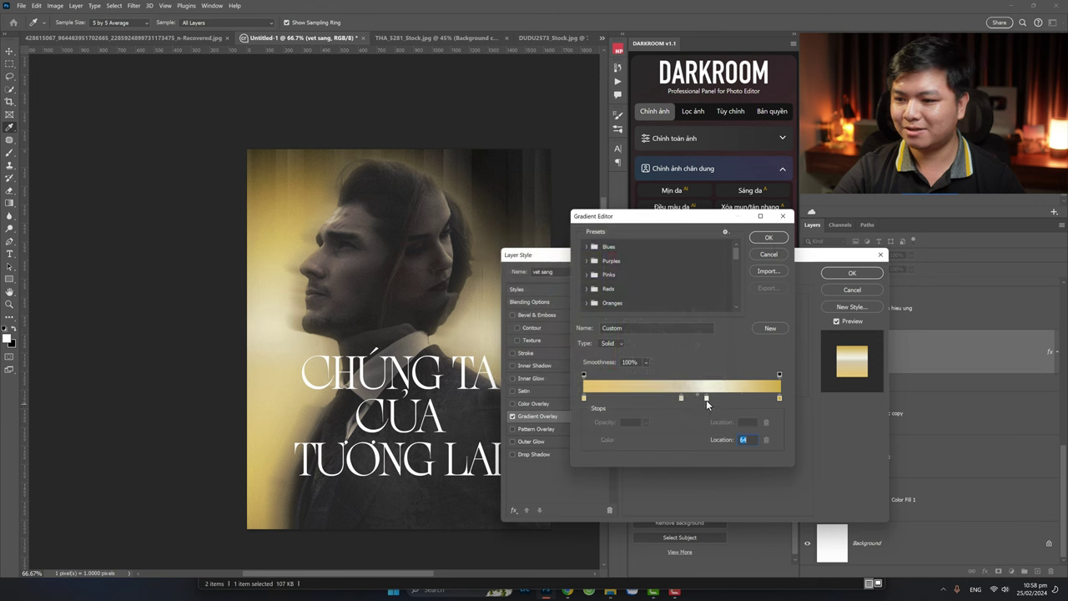
left_click_drag(706, 399, 728, 400)
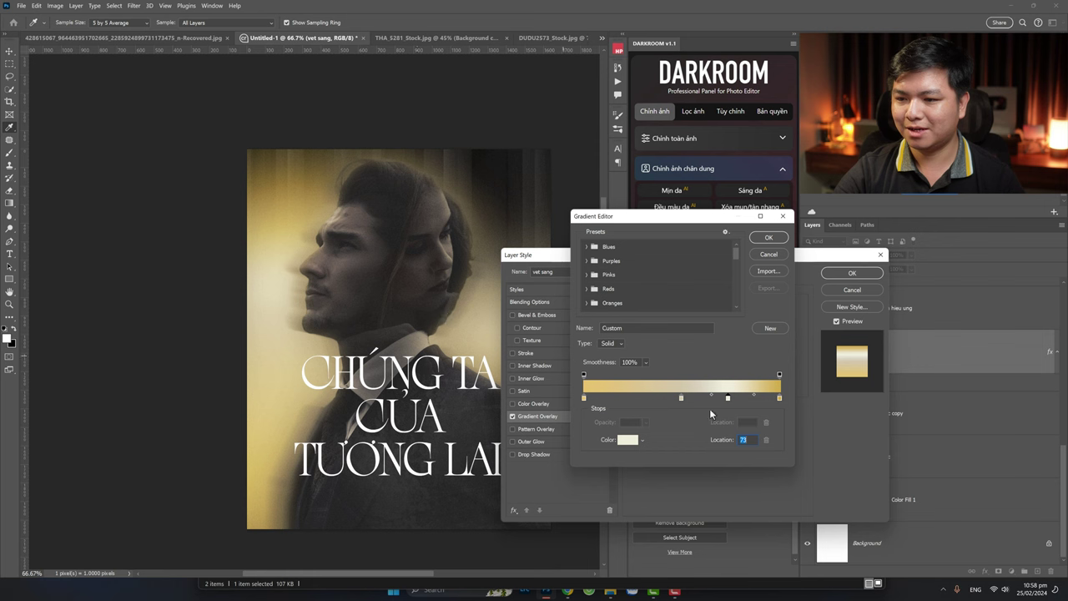
left_click_drag(682, 397, 648, 399)
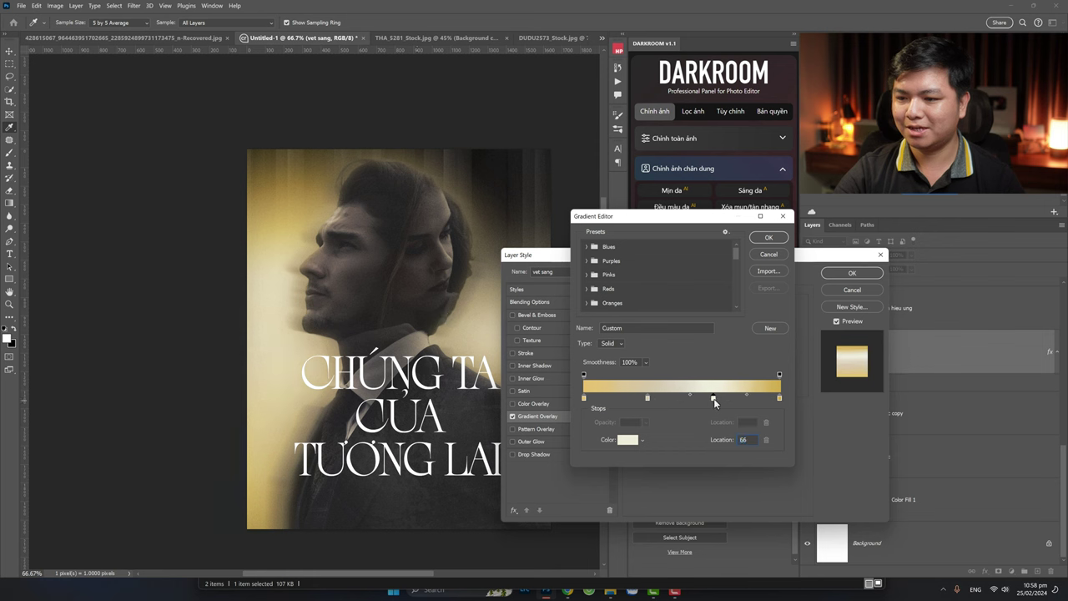
left_click_drag(728, 397, 711, 398)
left_click(767, 238)
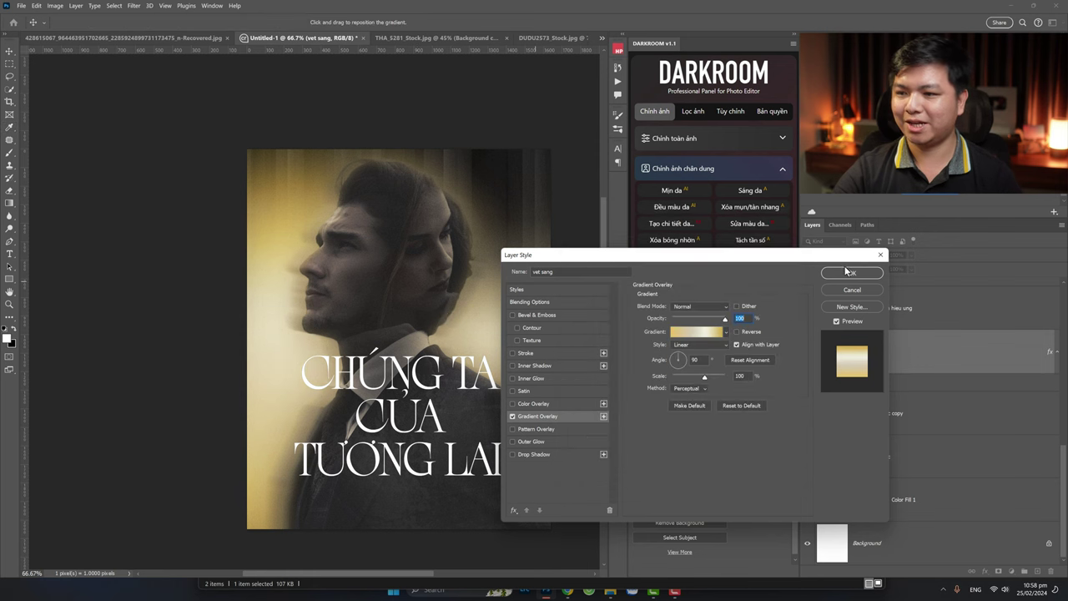
left_click(852, 273)
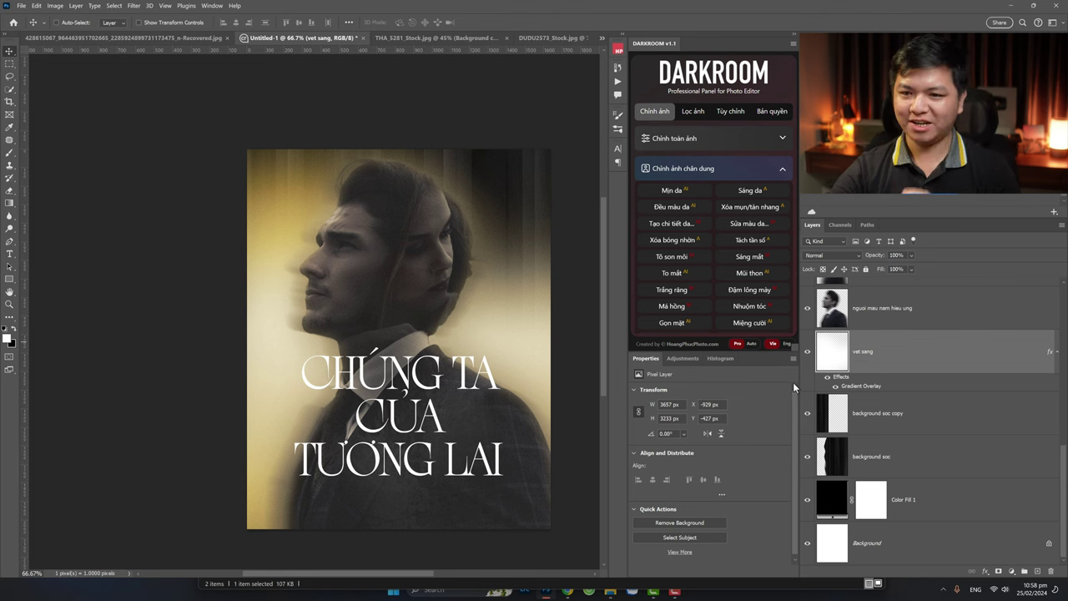
scroll(877, 405, "up", 5)
scroll(877, 406, "up", 5)
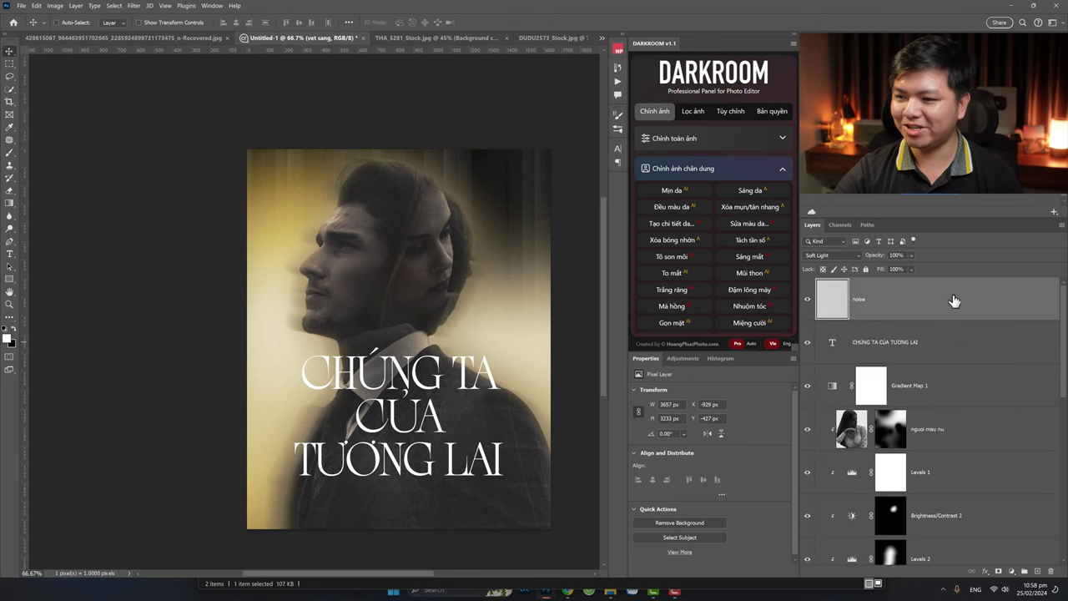
left_click(966, 343)
key("z")
left_click_drag(394, 327, 379, 329)
left_click(379, 330)
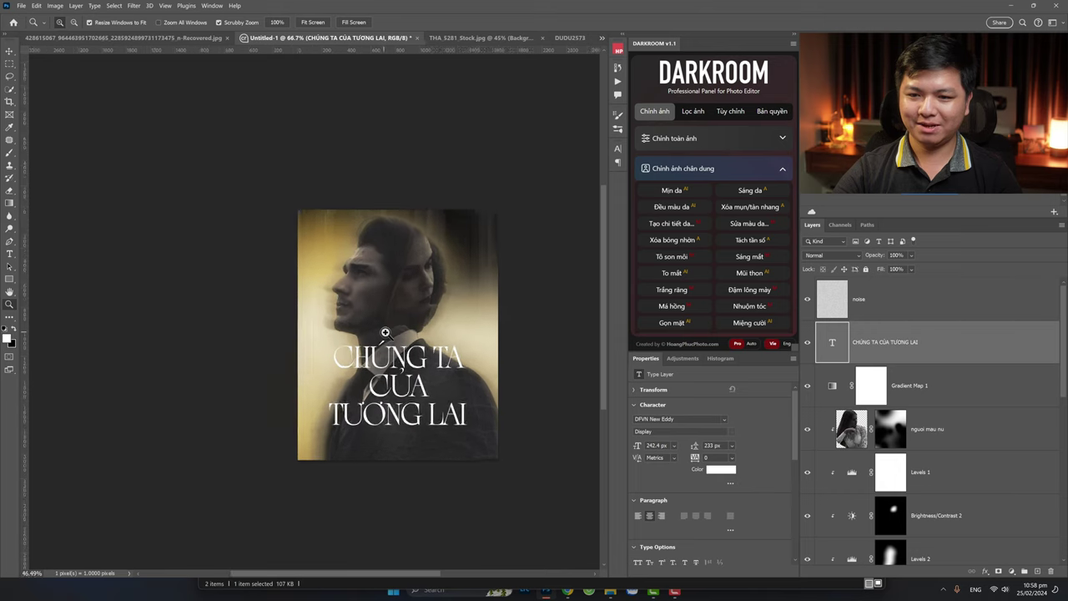
left_click(376, 314)
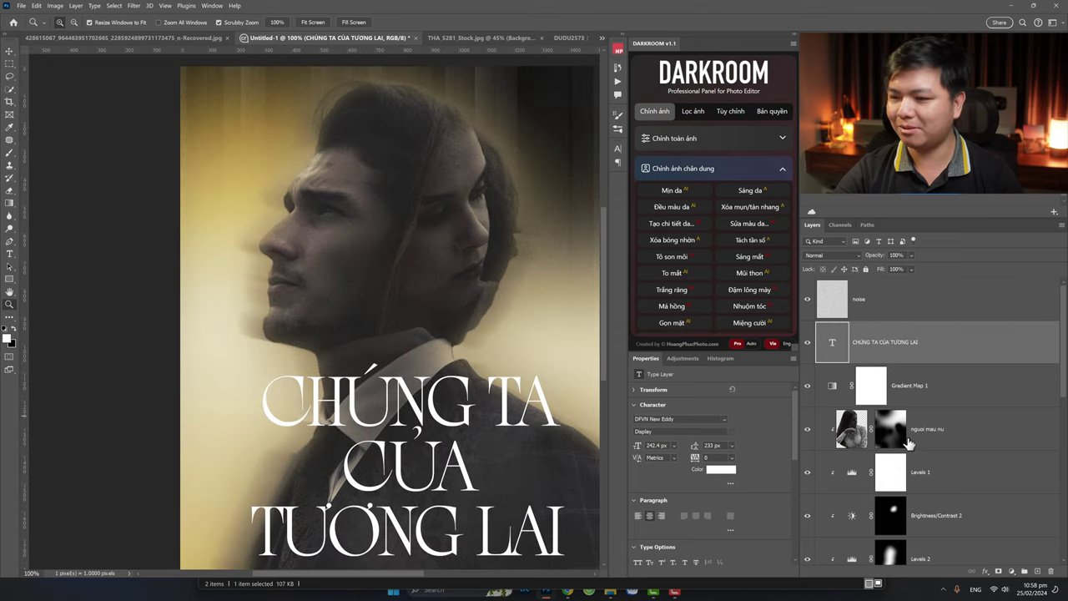
left_click(889, 429)
key("b")
key("bracketleft")
key("bracketleft")
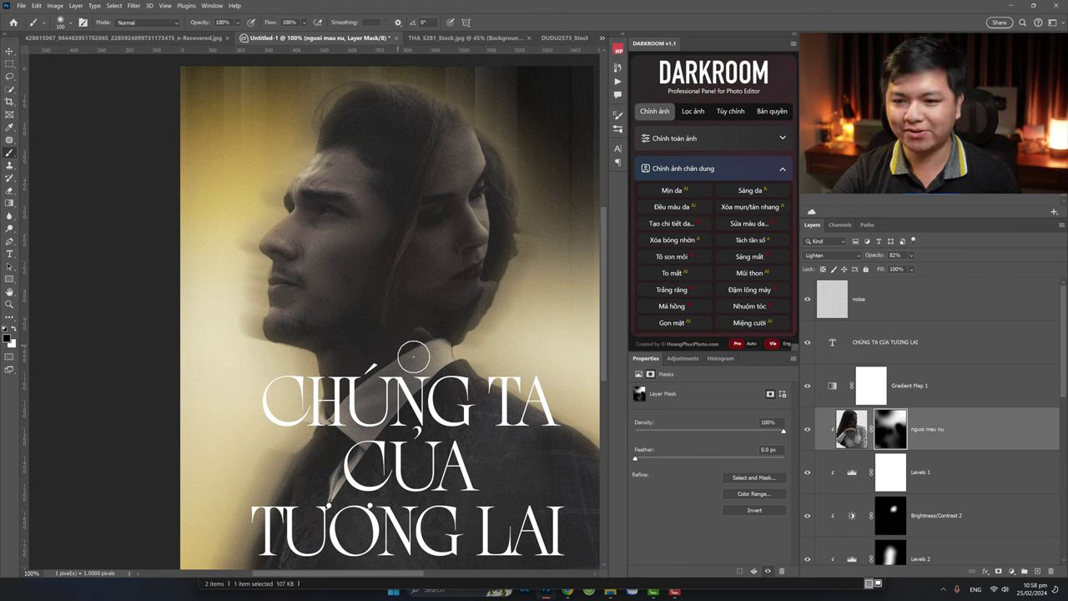
key("z")
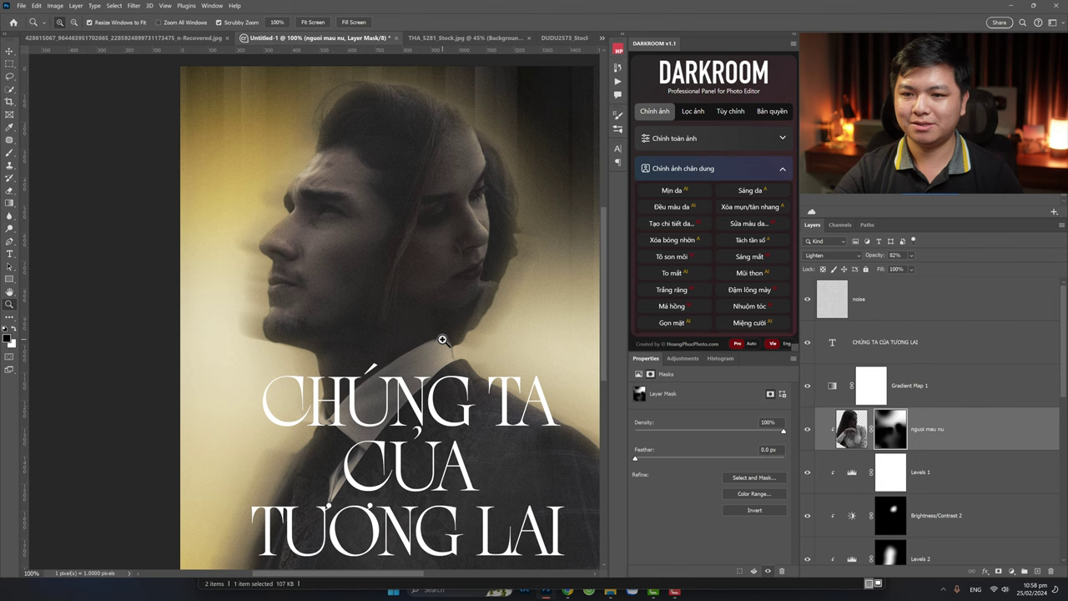
left_click_drag(451, 352, 372, 372)
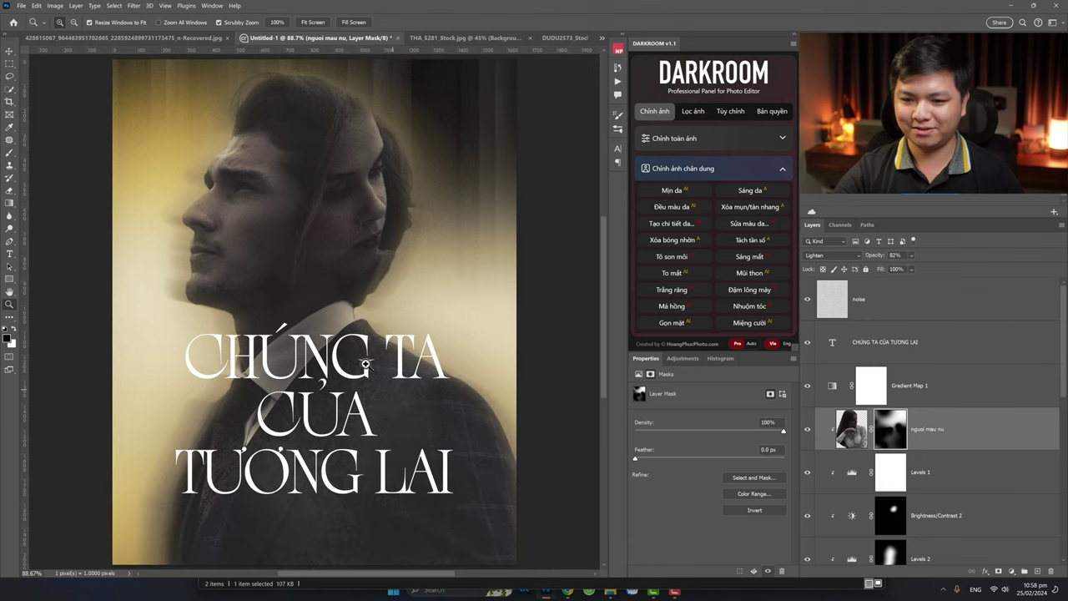
left_click_drag(358, 233, 335, 235)
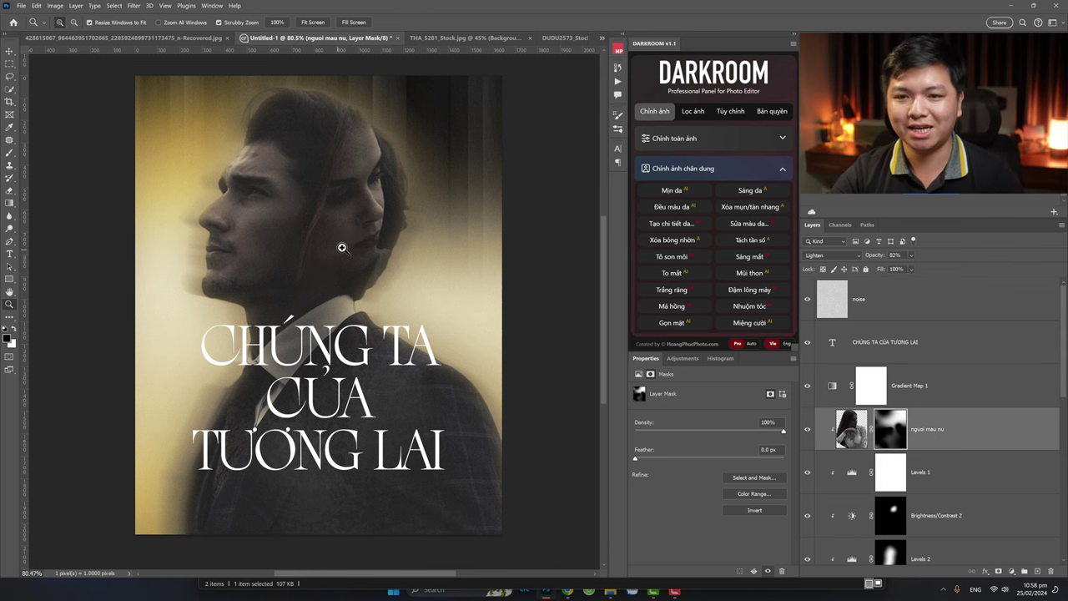
left_click_drag(353, 246, 384, 264)
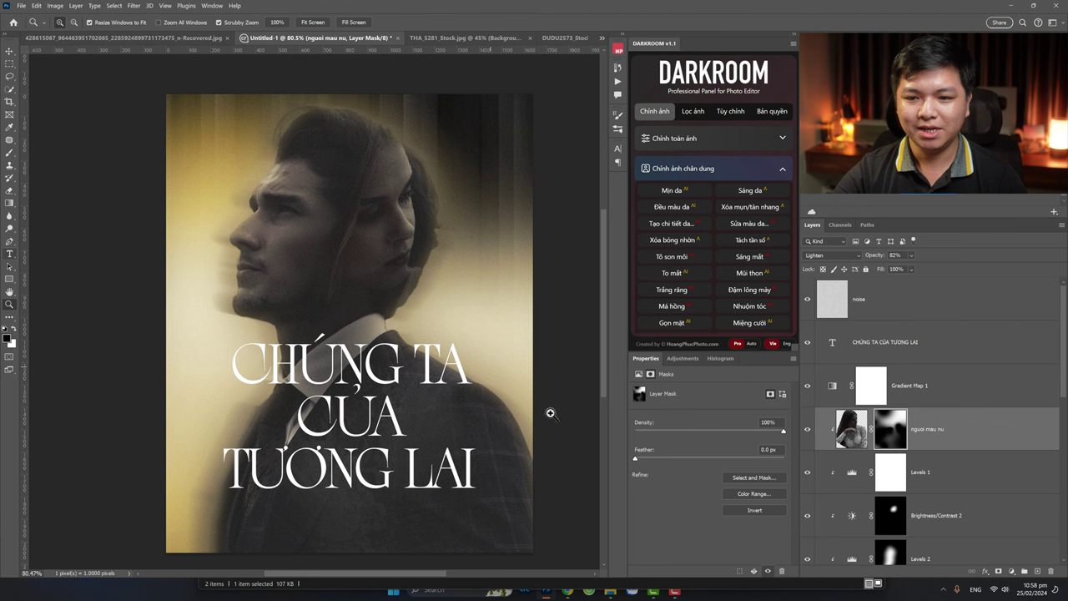
left_click(935, 351)
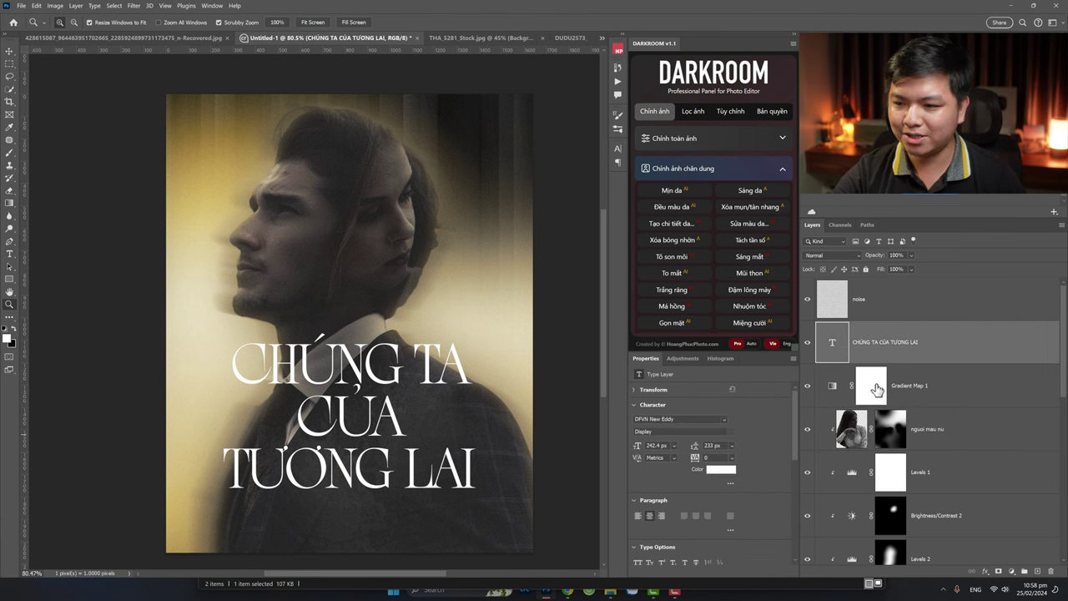
Step: Change the title's text colour to a pale cream sampled from the photo
mouse_move(972, 354)
left_mouse_down()
mouse_move(968, 407)
mouse_move(968, 343)
left_mouse_up()
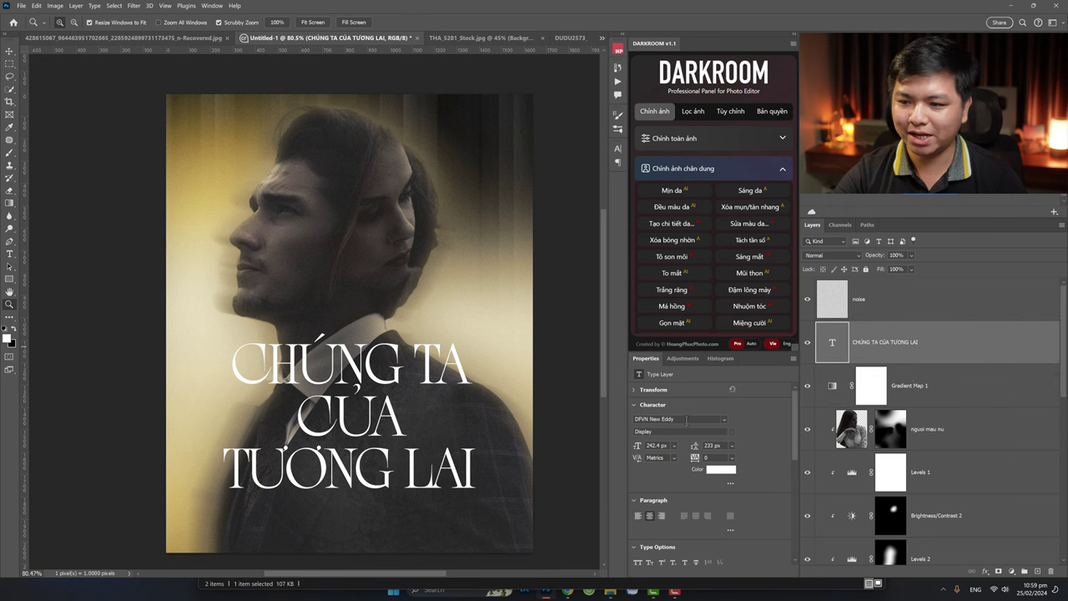
left_click(618, 151)
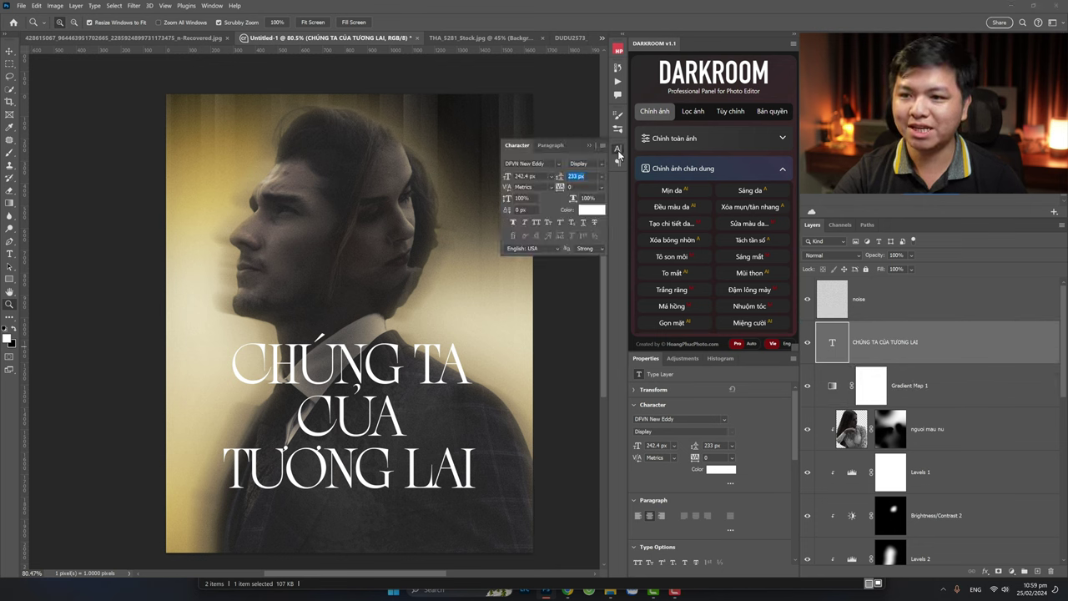
left_click(591, 210)
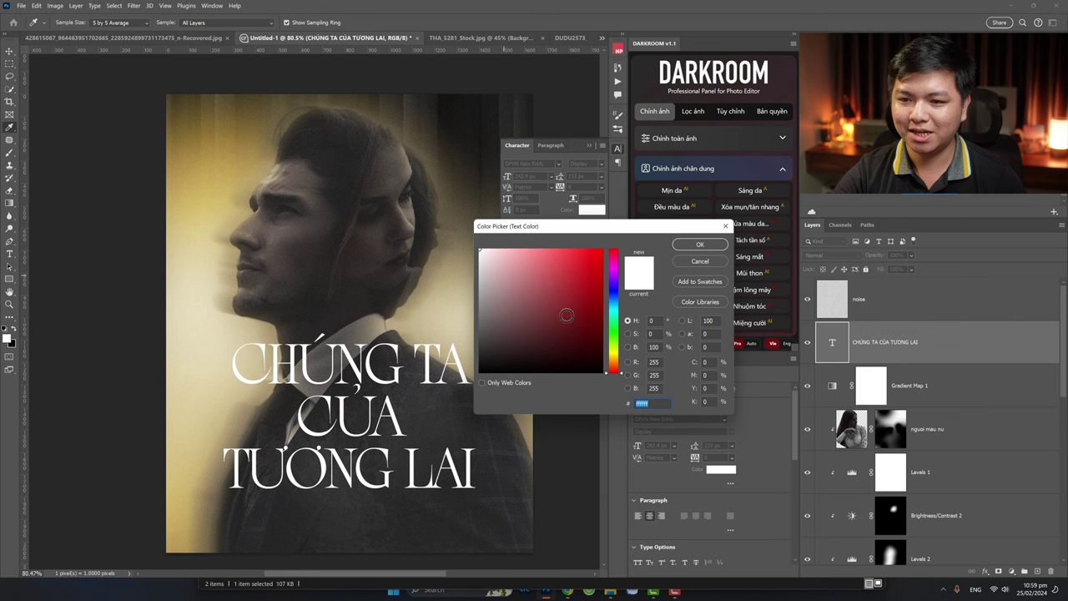
left_click_drag(616, 365, 617, 359)
left_click(183, 327)
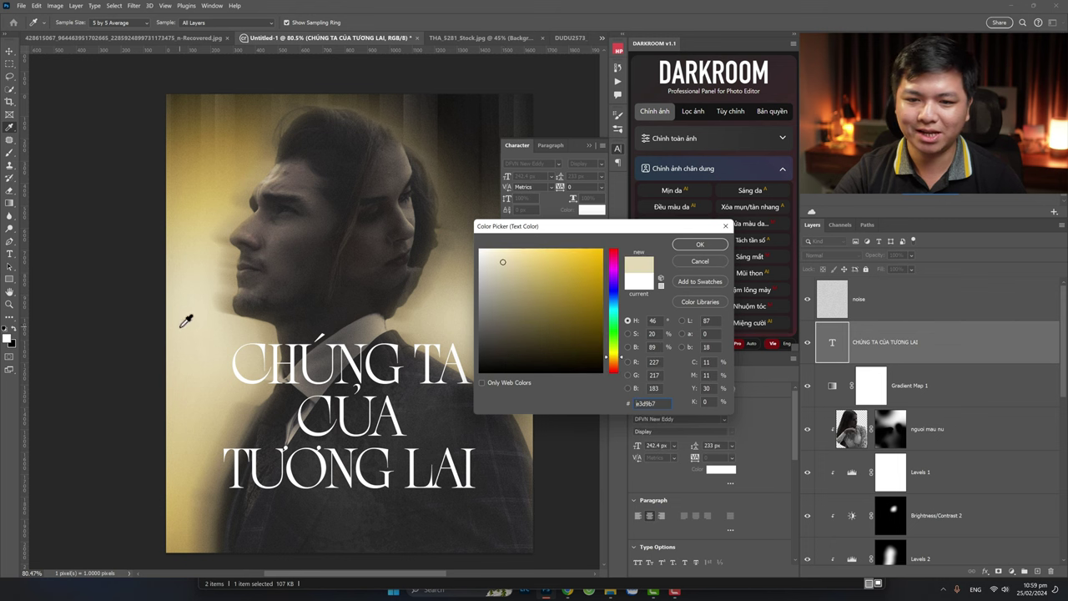
left_click(502, 258)
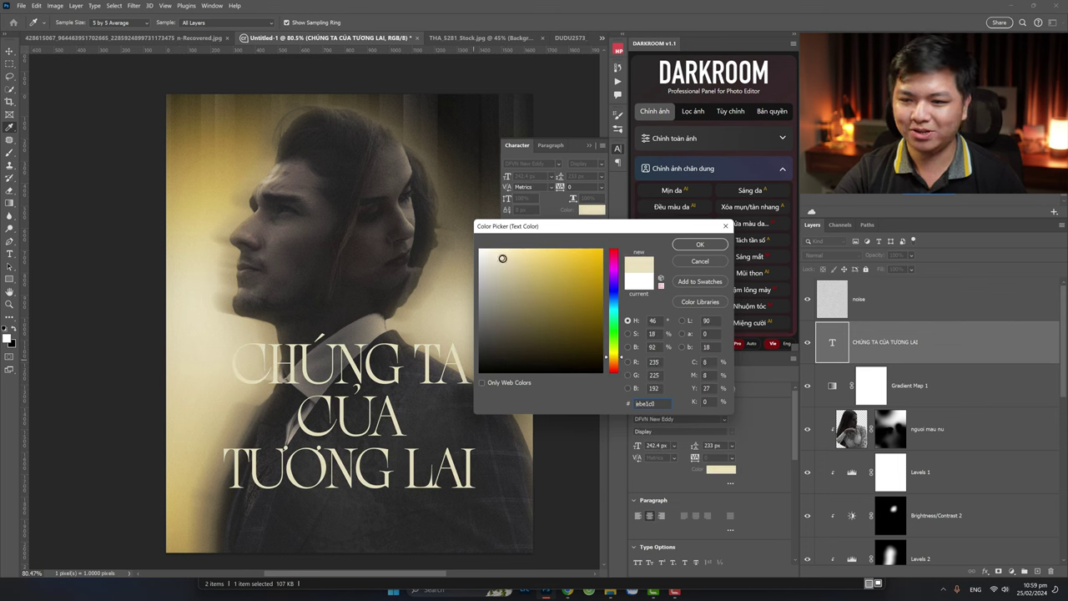
left_click(700, 244)
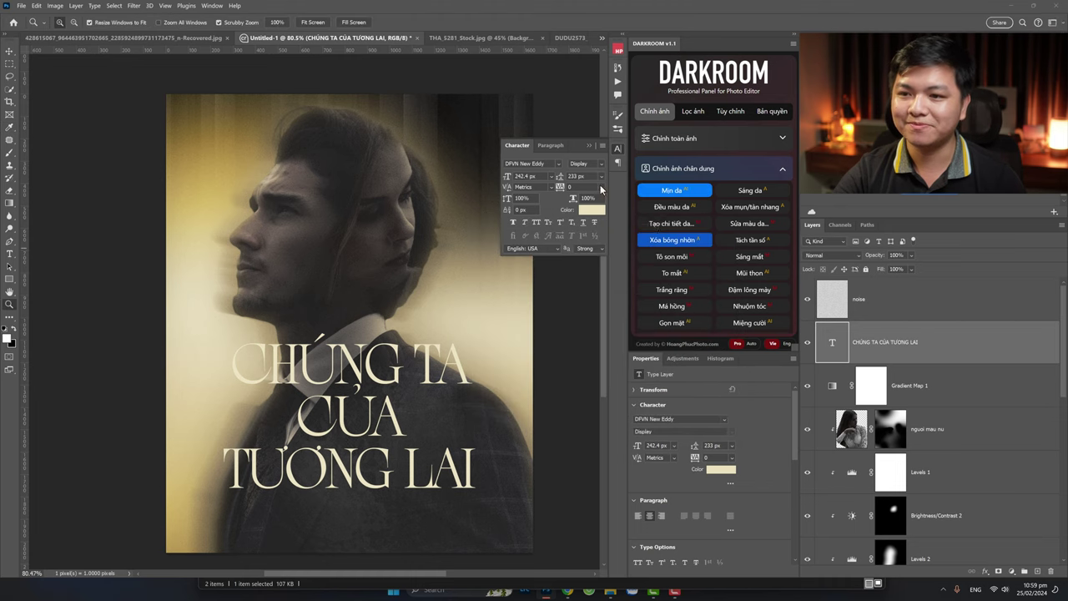
Step: Dismiss the plugin notice, close the Character panel and zoom out to fit the poster
left_click(672, 240)
left_click(531, 309)
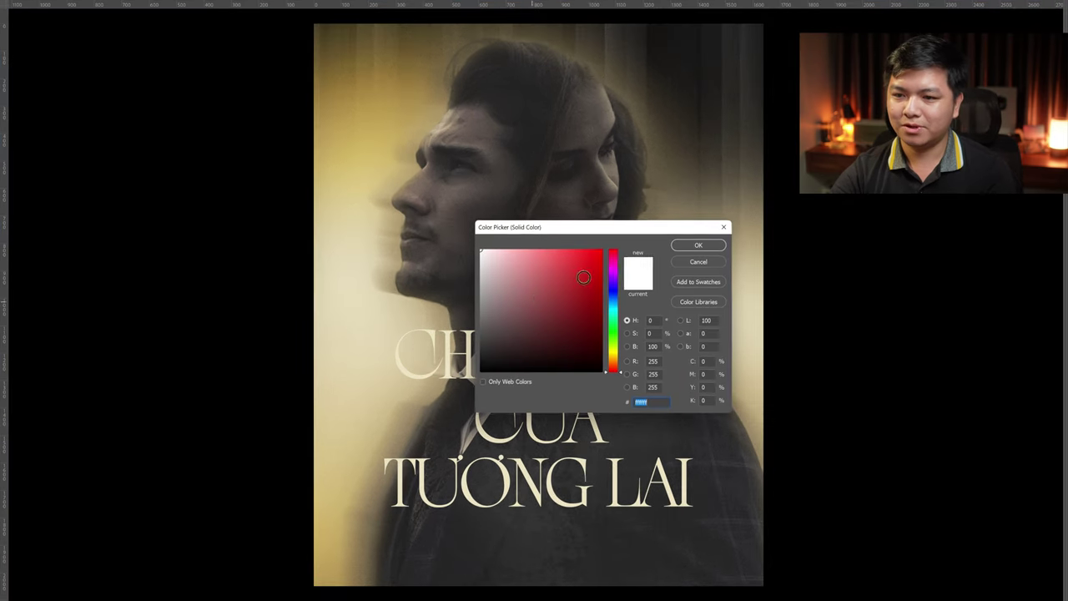
left_click(696, 244)
key("Return")
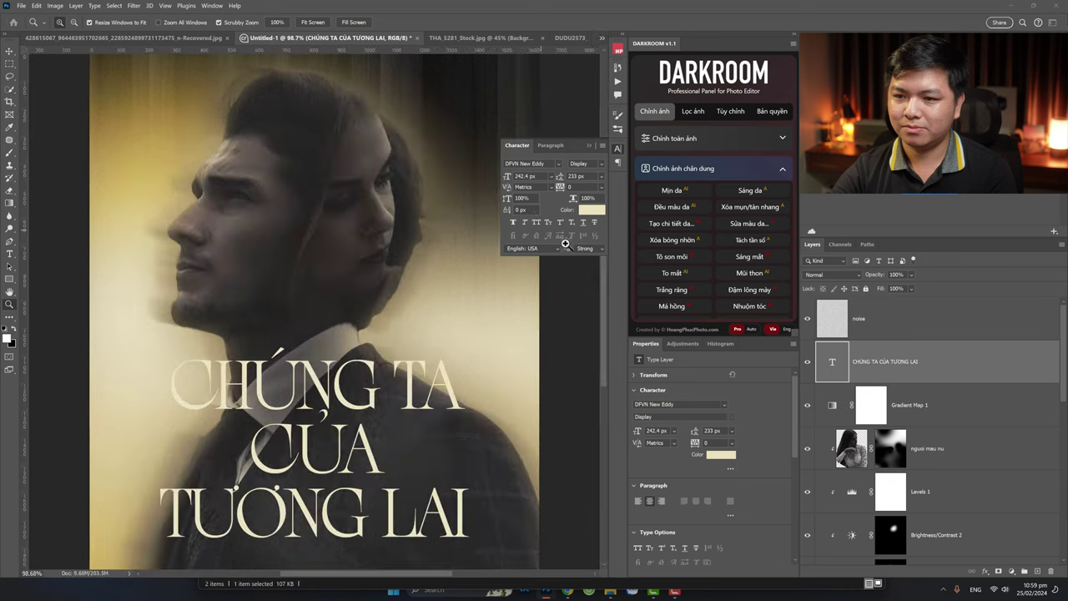
left_click(588, 145)
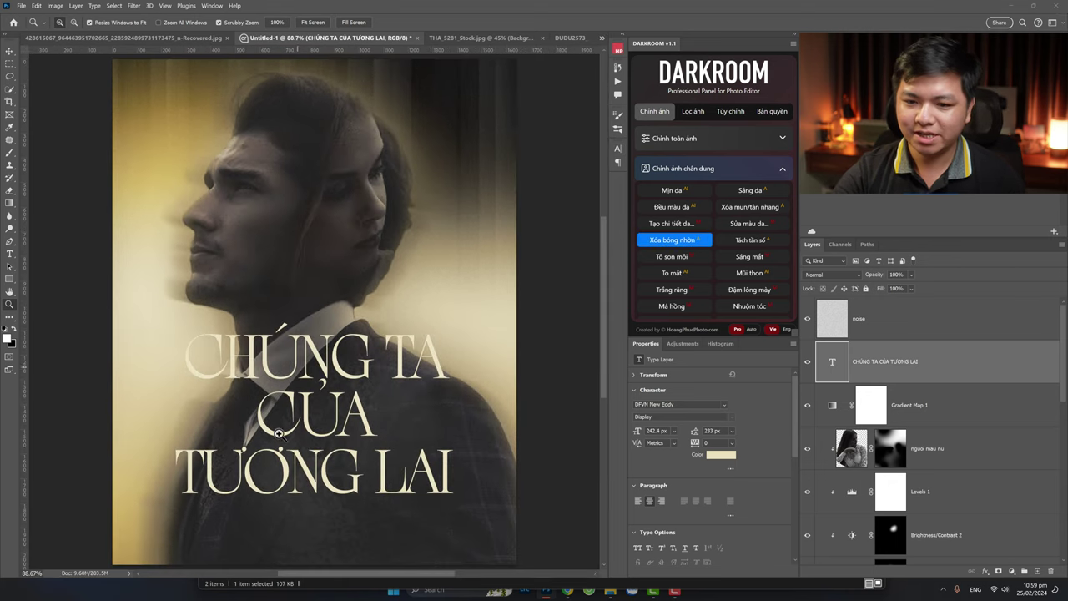
left_click_drag(334, 377, 232, 310)
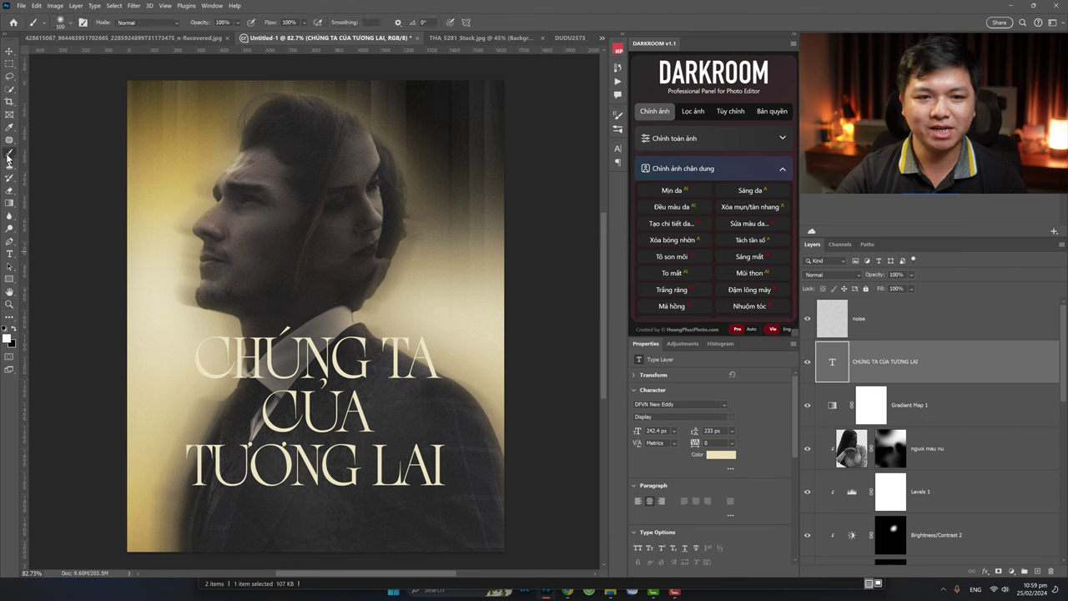
Step: Place placeholder text at the poster's top-left and set its font to Montserrat
left_click(9, 153)
left_click(9, 255)
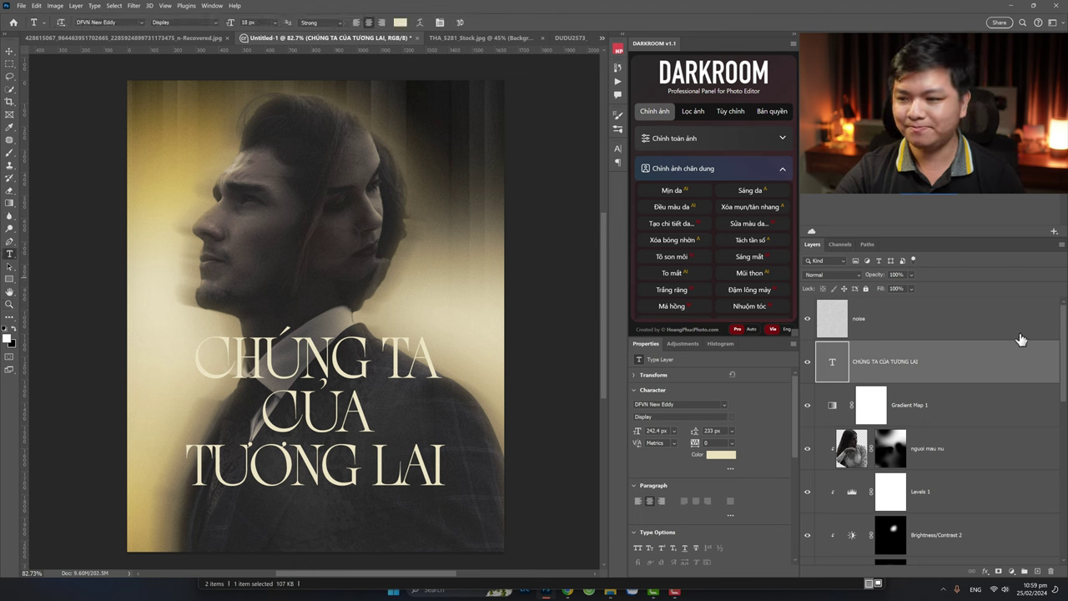
left_click(185, 117)
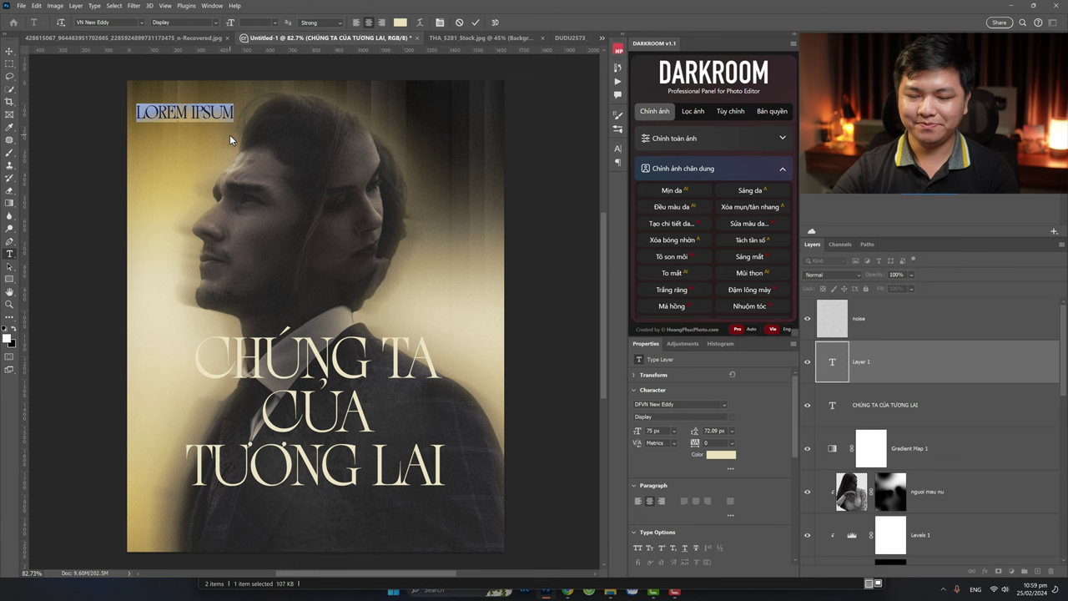
left_click(136, 23)
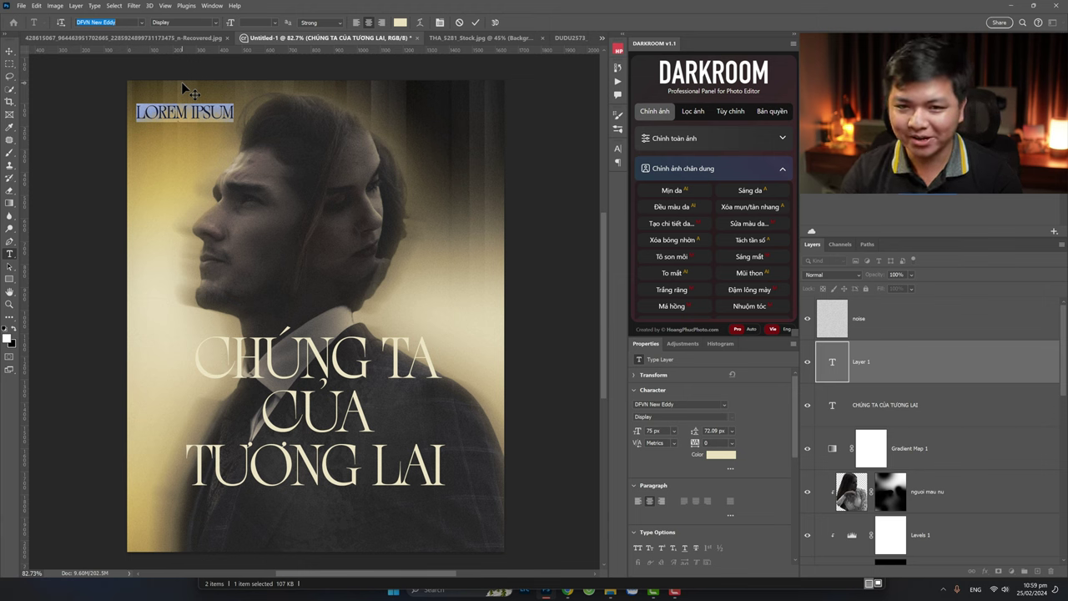
type("ariable Concept")
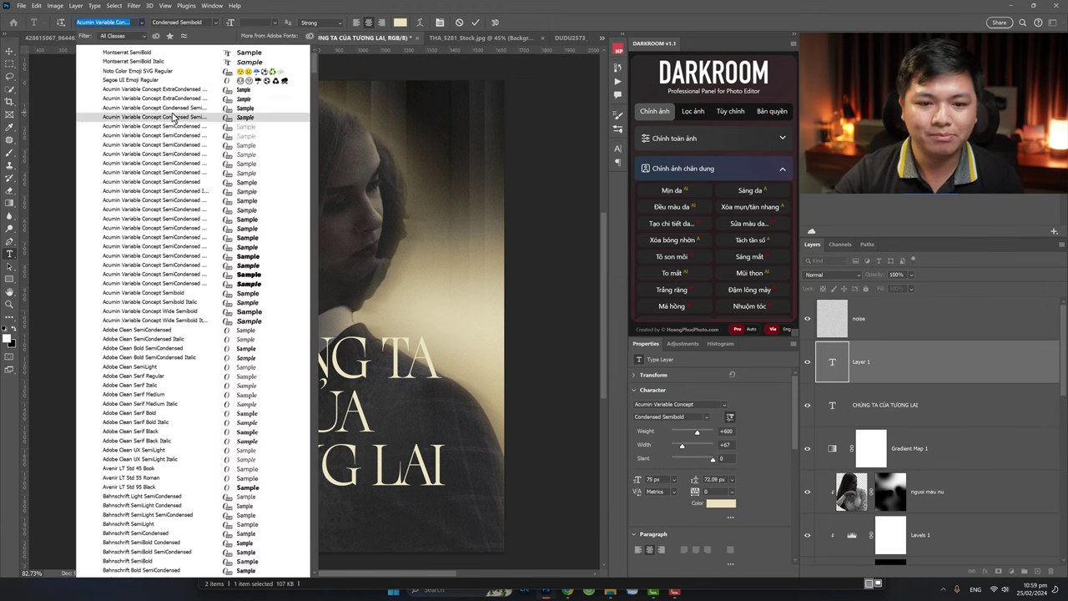
key("BackSpace")
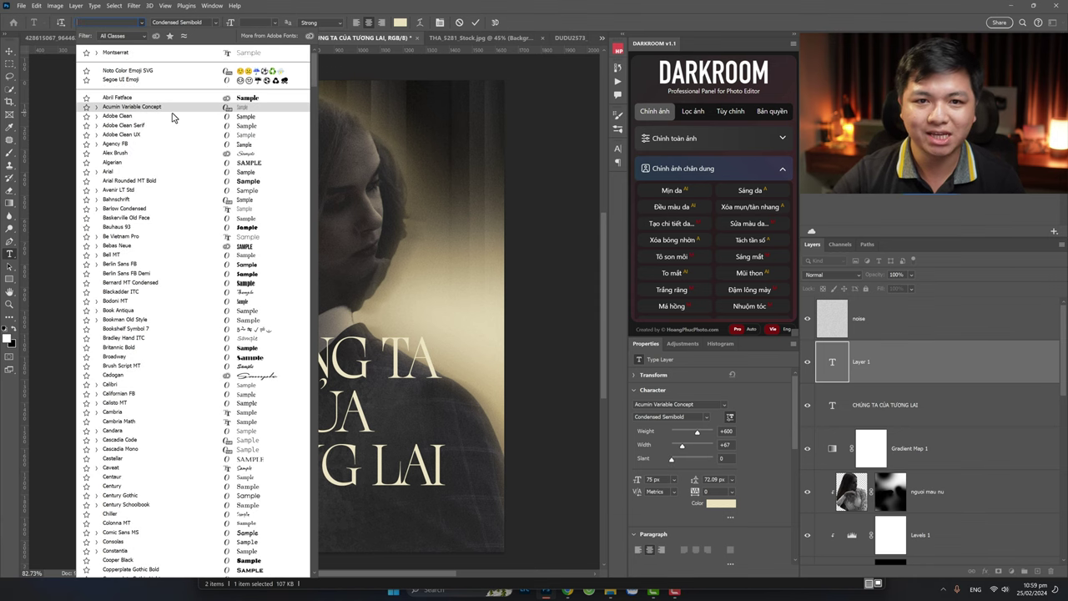
left_click(162, 53)
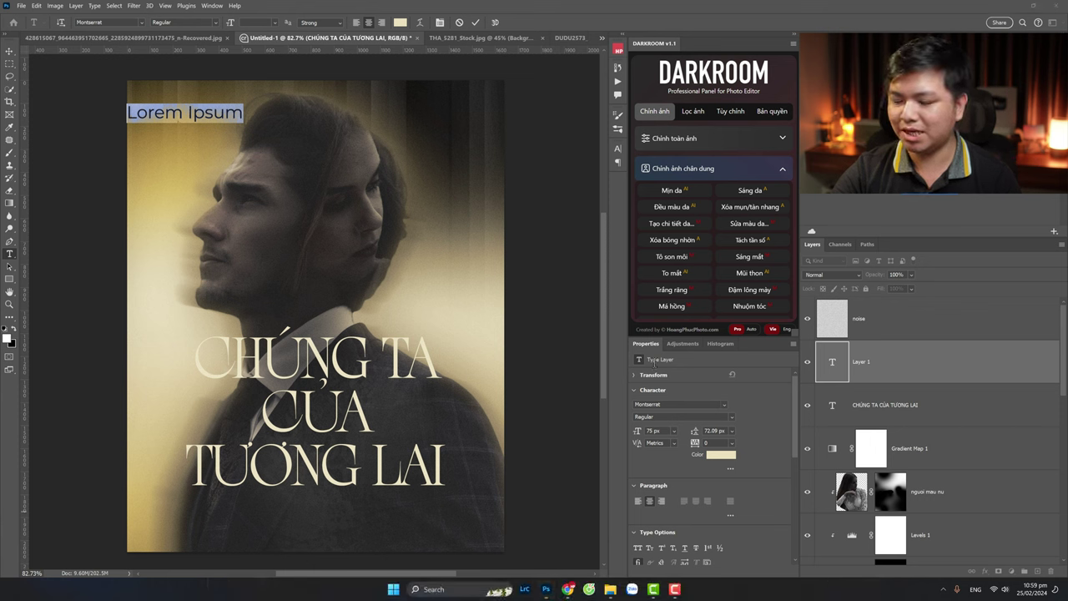
left_click(374, 584)
left_click(546, 590)
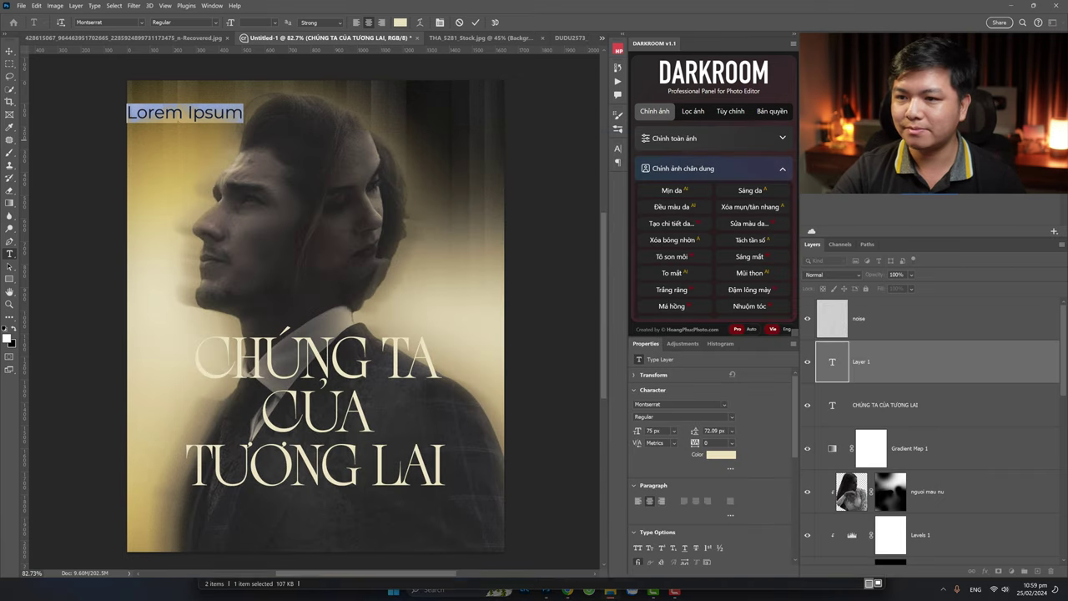
Step: Replace the placeholder with the first person's name as the credit
left_click(200, 115)
double_click(182, 111)
left_click(182, 111)
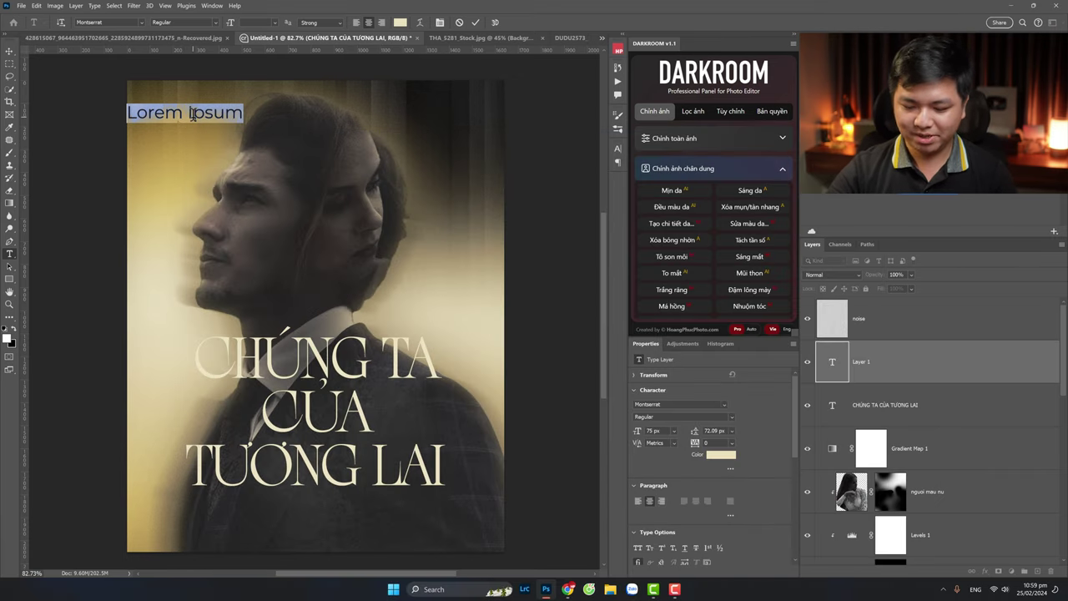
type("HỌÀNG PH")
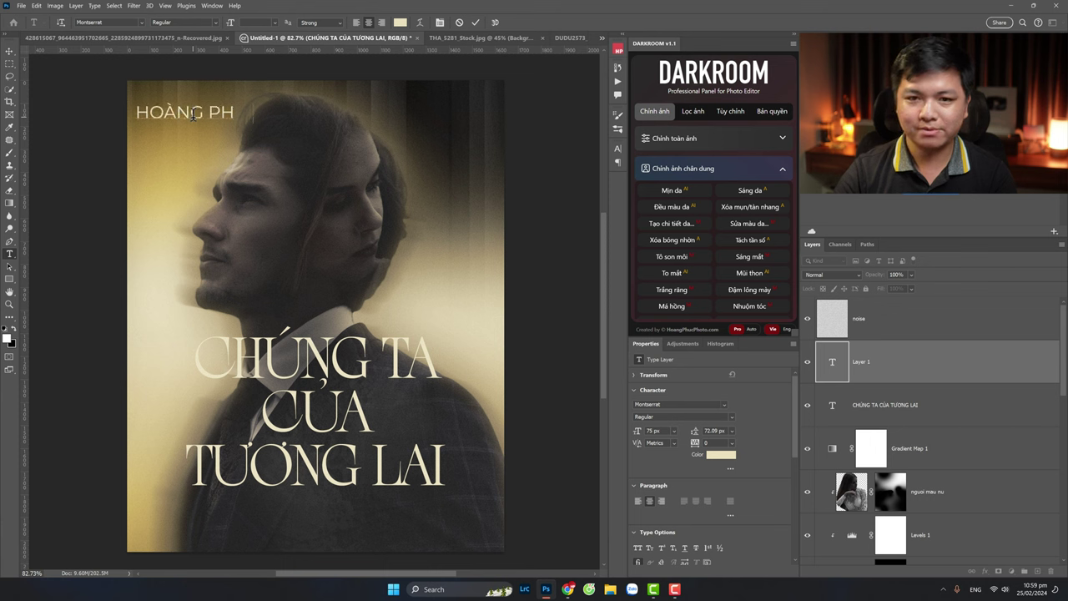
type("UC")
key("BackSpace")
type("ÚC")
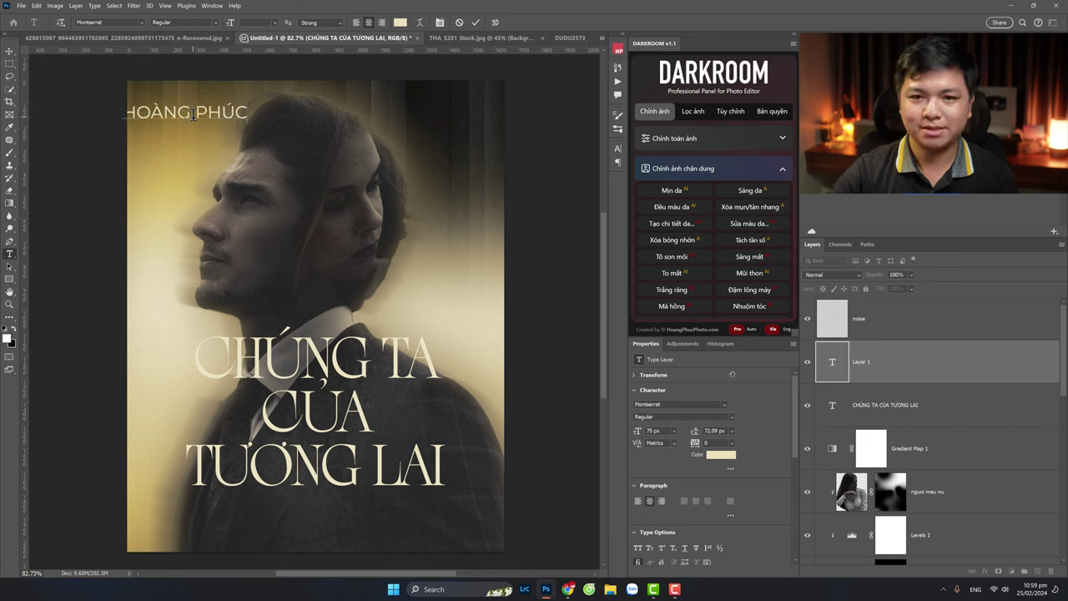
Step: Make the credit Montserrat Bold at 34 px and nudge it slightly up and left
key("ctrl+a")
left_click(220, 25)
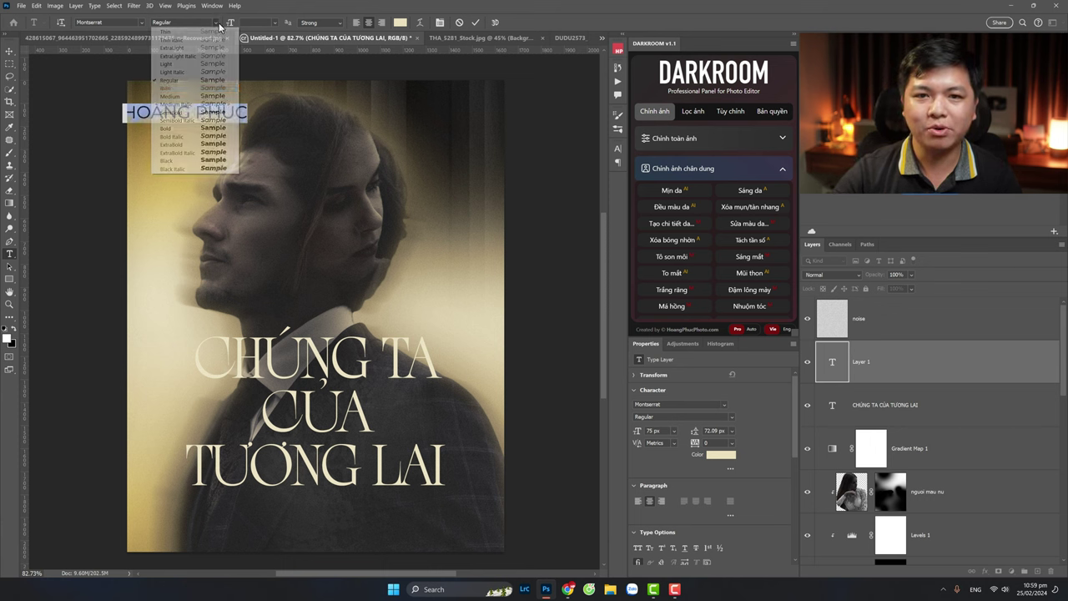
left_click(206, 134)
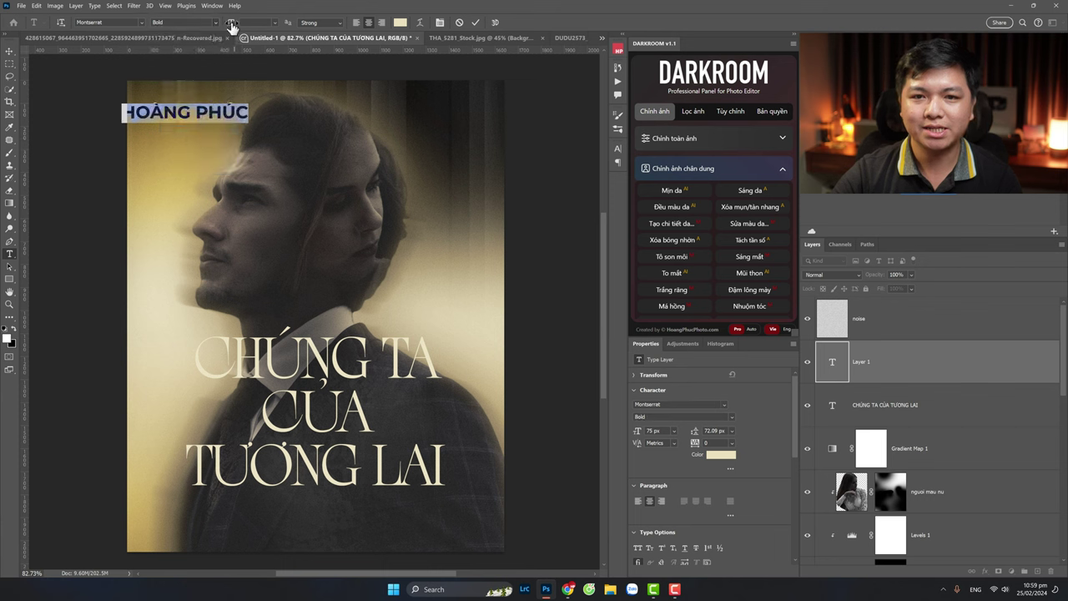
left_click(274, 23)
left_click(271, 146)
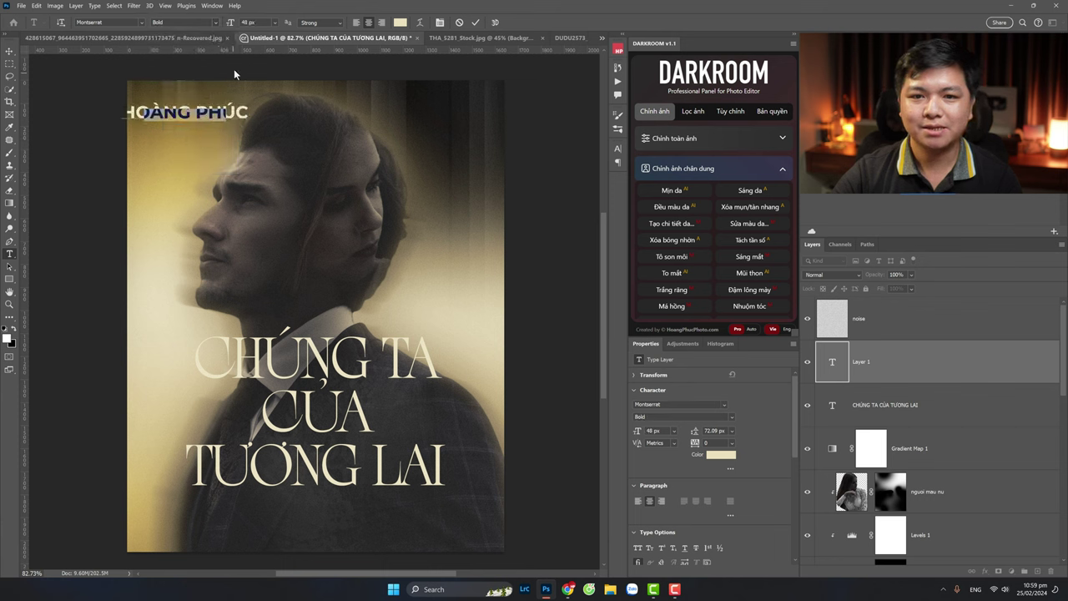
left_click_drag(230, 23, 222, 27)
left_click(9, 51)
left_click_drag(178, 121, 170, 111)
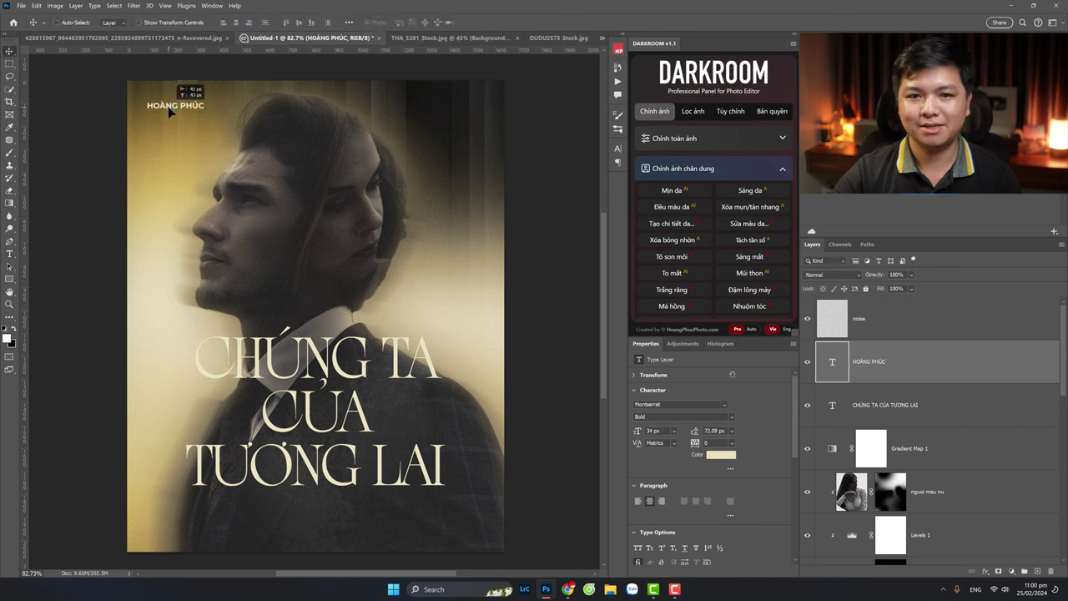
Step: Duplicate the credit straight across to the top-right corner and retype it with the second person's name
key("ctrl+j")
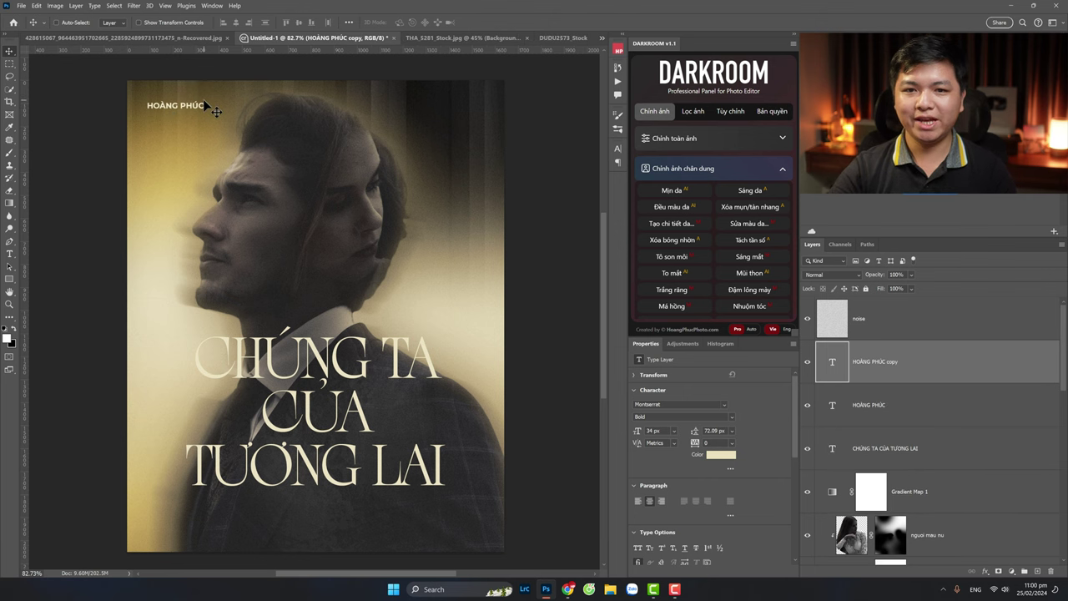
left_click_drag(214, 111, 483, 102)
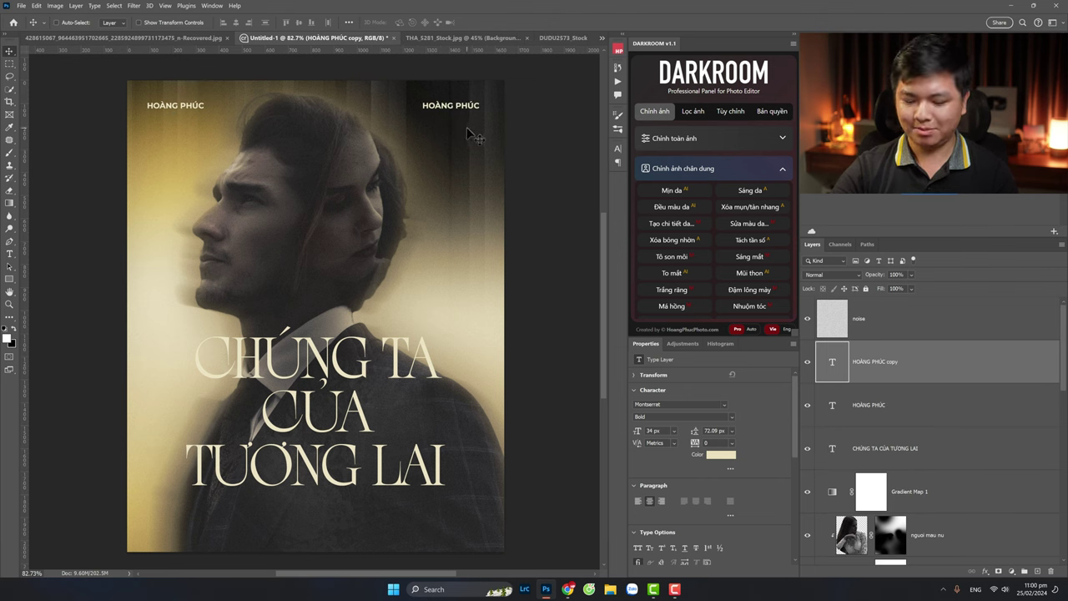
double_click(449, 106)
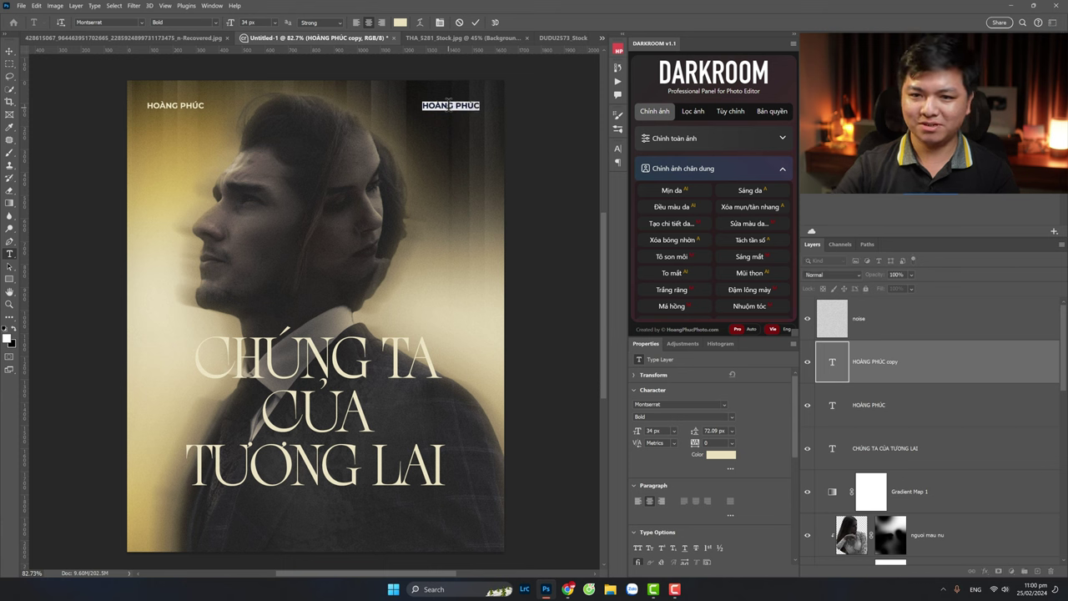
key("BackSpace")
type("KIM")
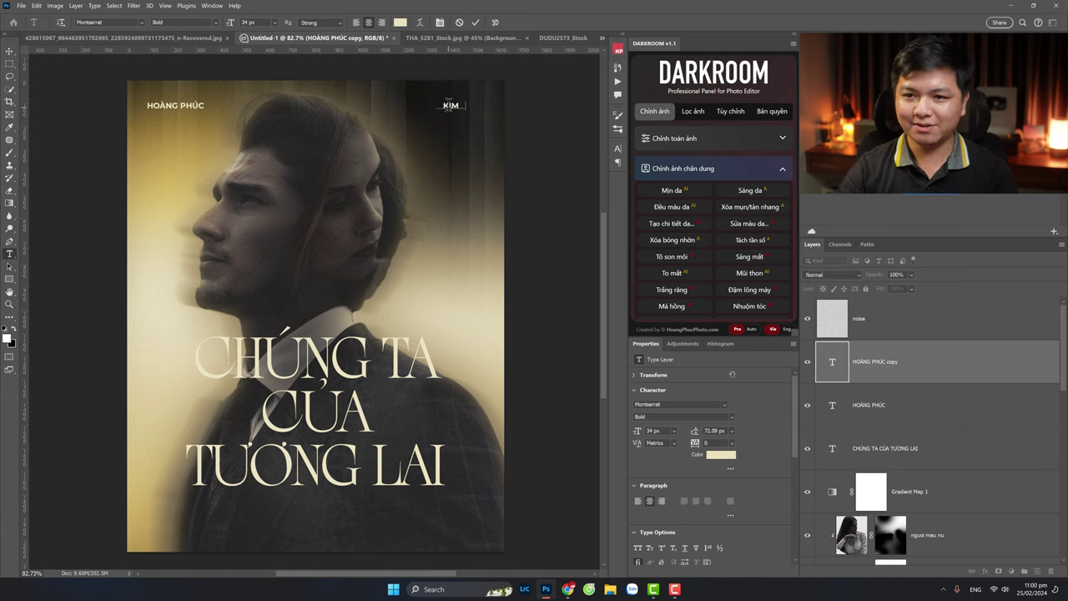
type("THANH")
left_click(10, 51)
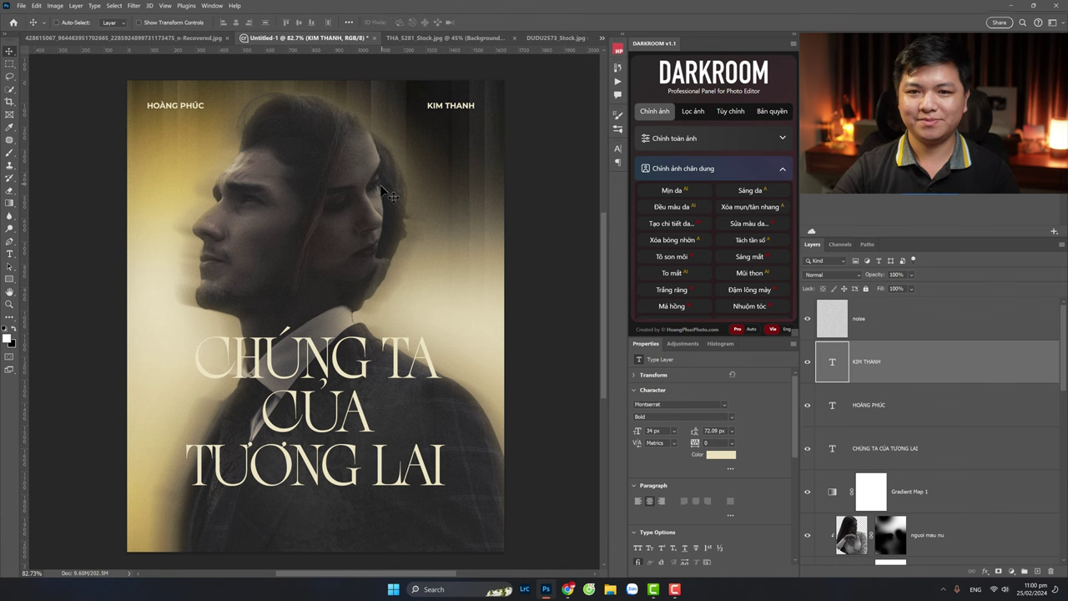
key("z")
mouse_move(370, 198)
left_mouse_down()
mouse_move(358, 267)
mouse_move(353, 253)
left_mouse_up()
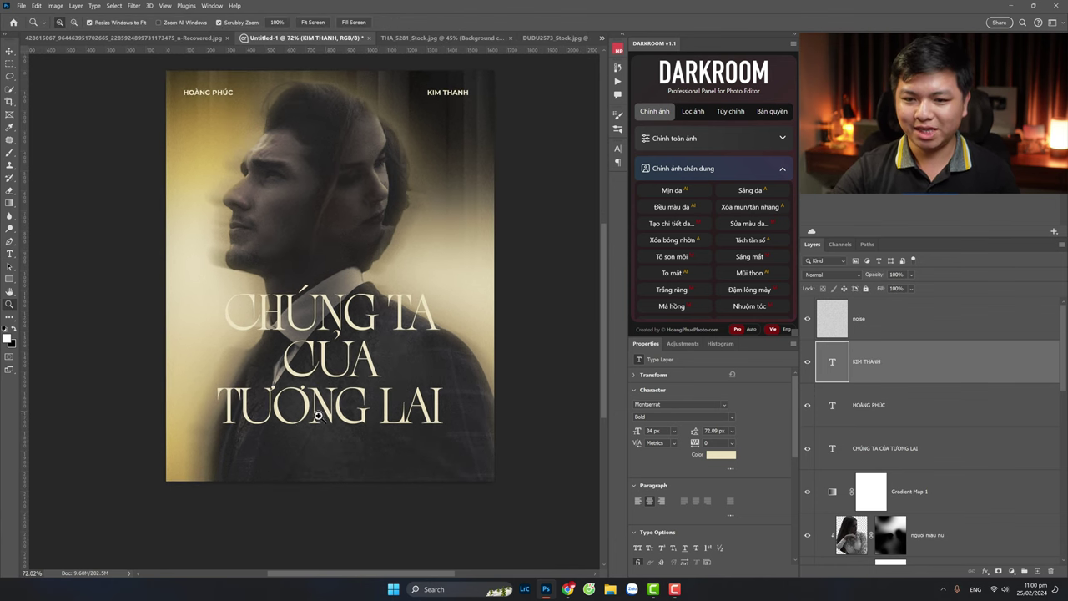
scroll(334, 434, "up", 2)
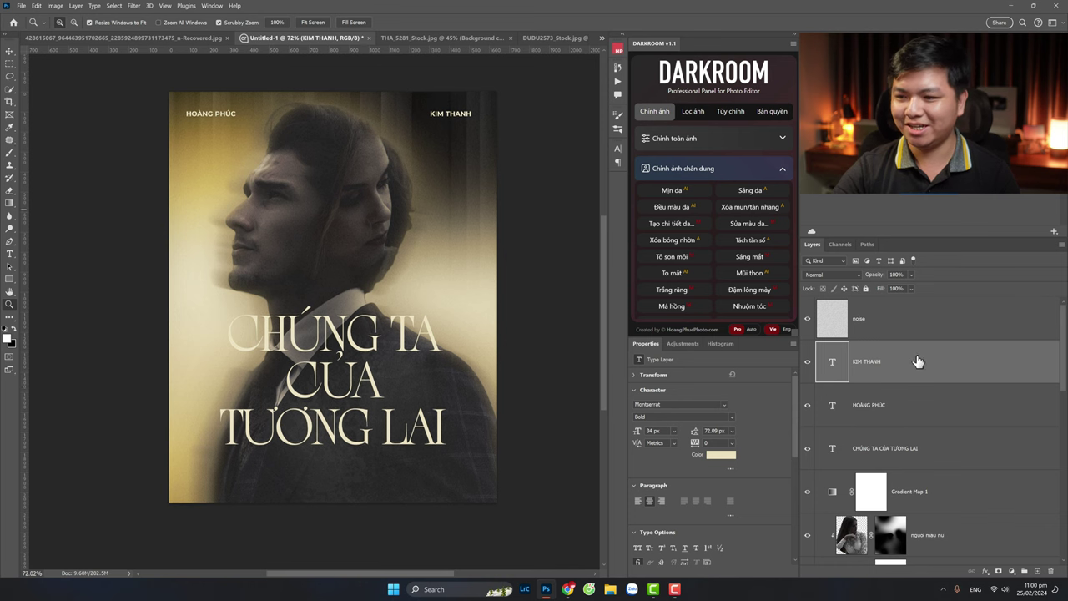
Step: Duplicate the right credit below the title and make it Montserrat Medium 24 px
key("ctrl+j")
key("v")
mouse_move(460, 124)
left_mouse_down()
mouse_move(376, 456)
mouse_move(321, 483)
left_mouse_up()
key("t")
triple_click(318, 471)
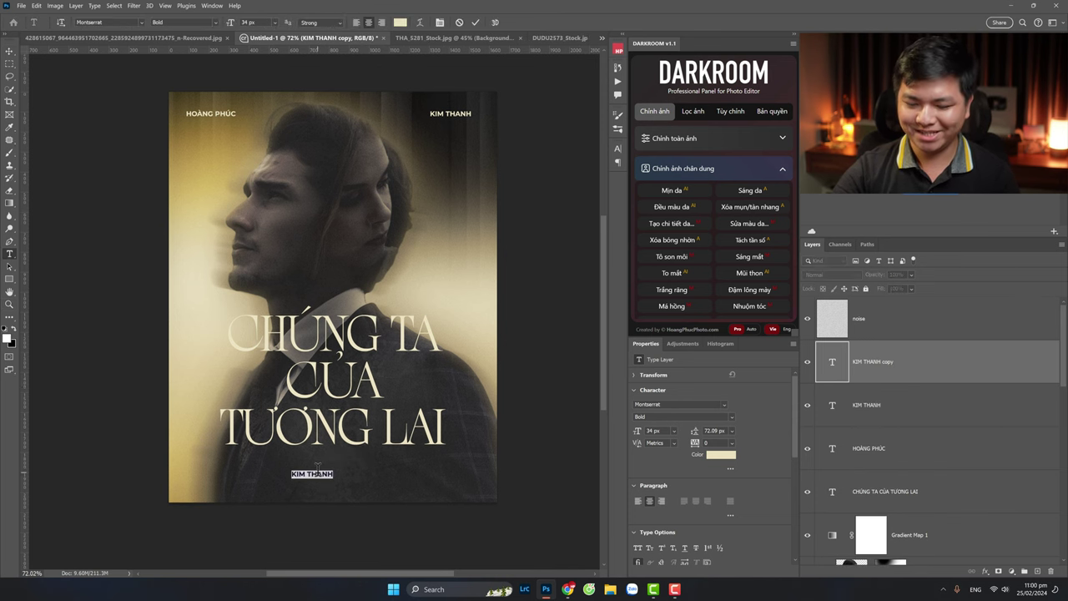
left_click(216, 23)
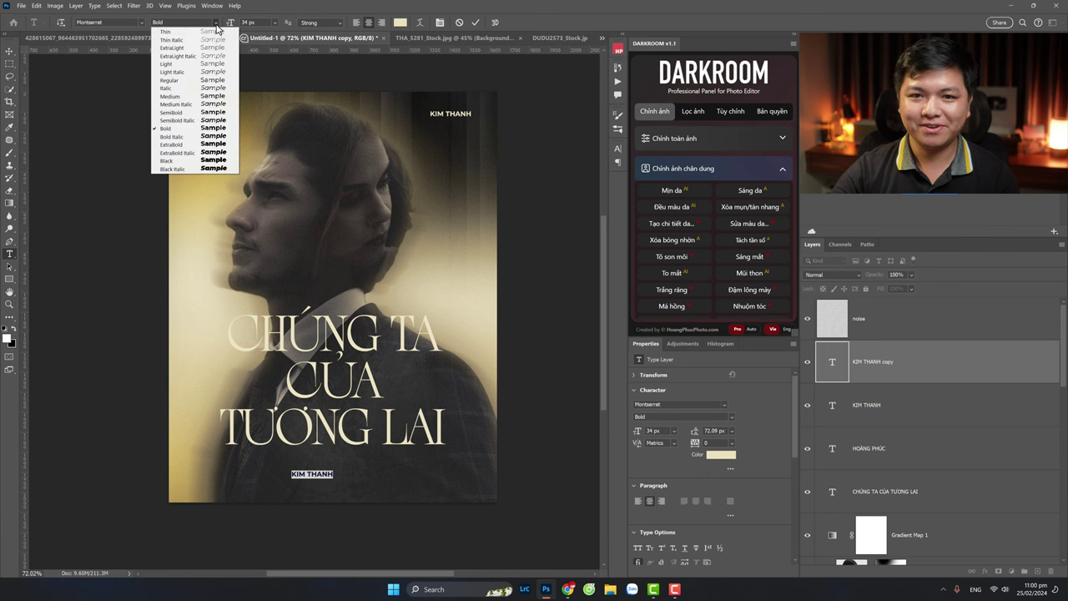
left_click(218, 98)
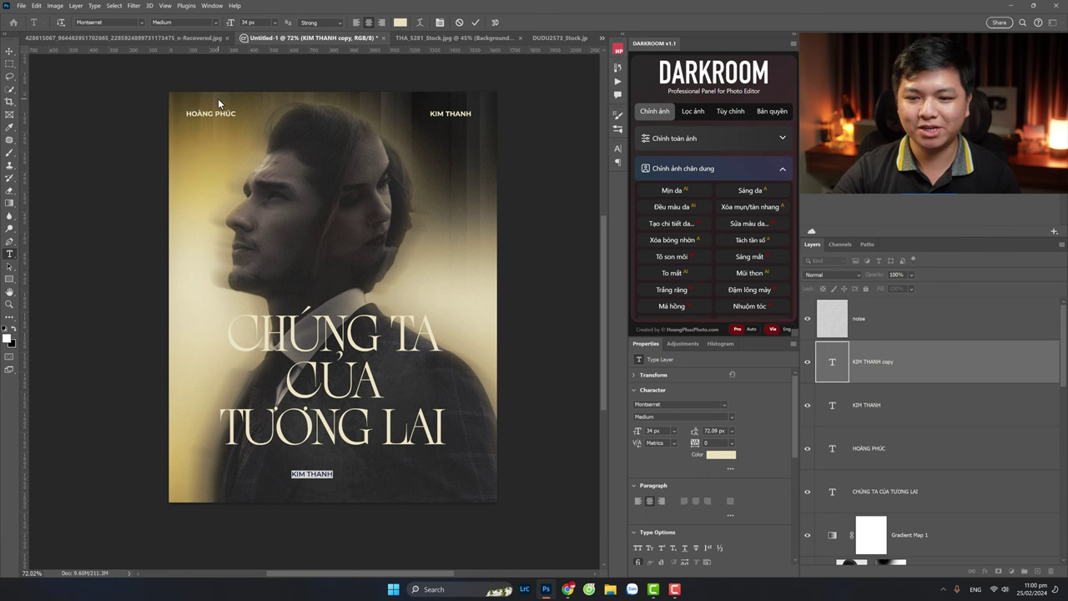
left_click(274, 23)
left_click(264, 120)
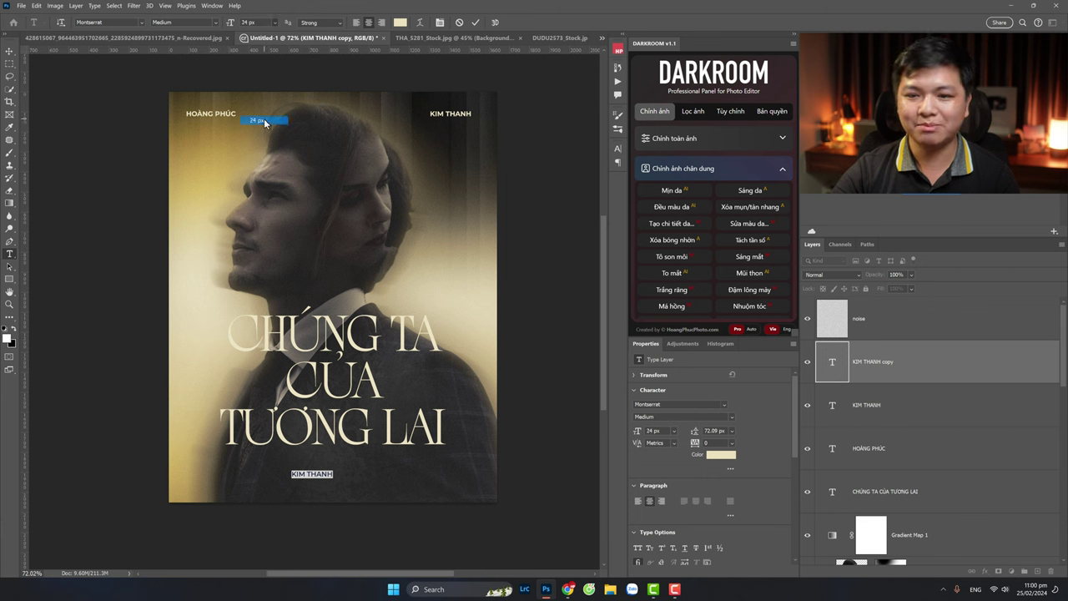
Step: Type a two-line tagline about the poster's MV-inspired style, fixing a typo
type("đây là poster l")
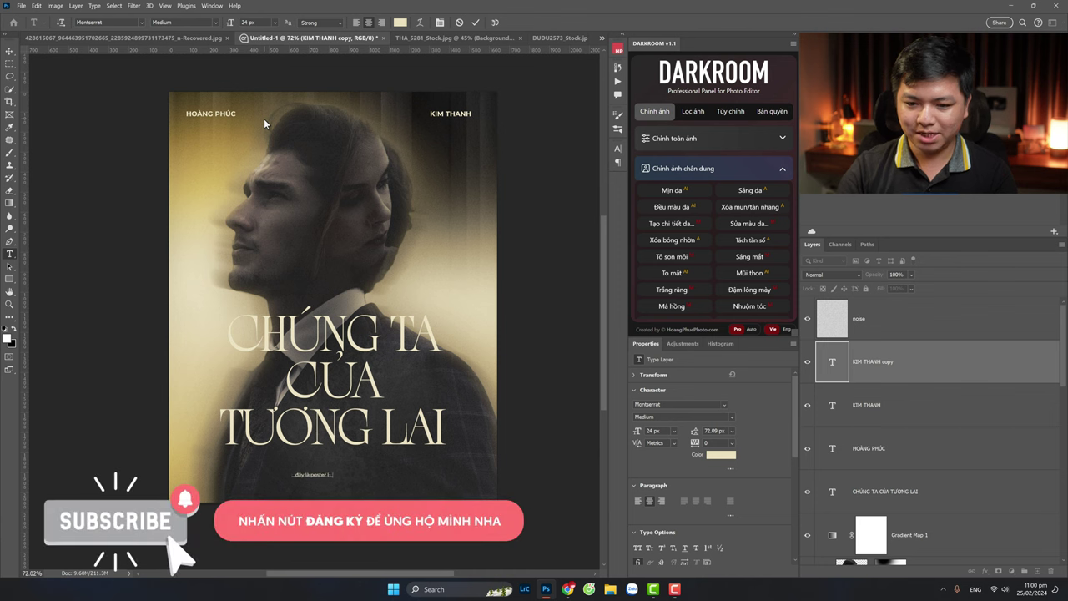
type("àm theo phong cá")
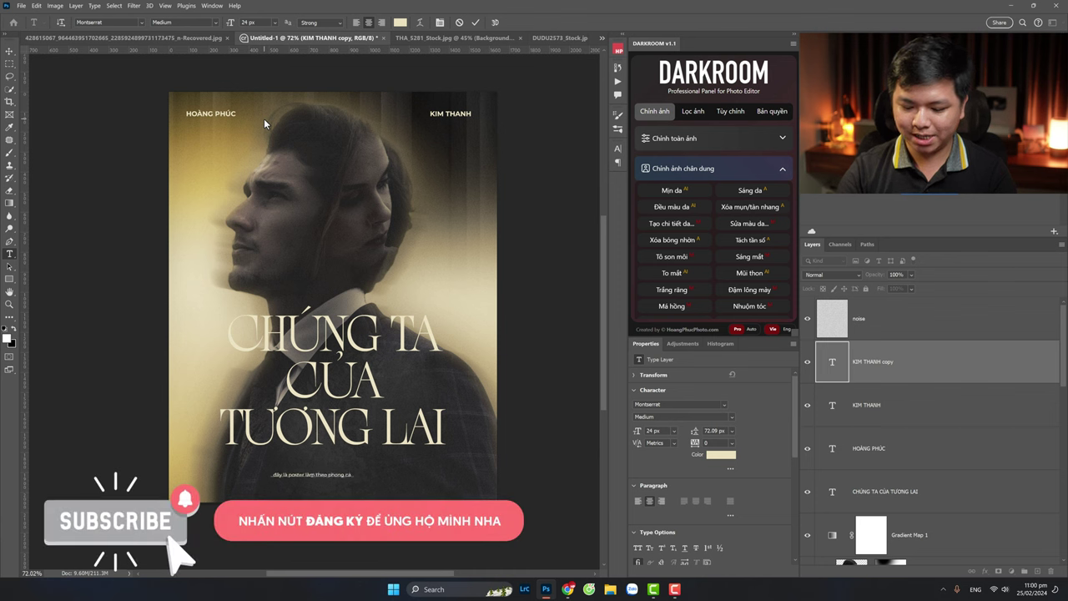
type("ch MV")
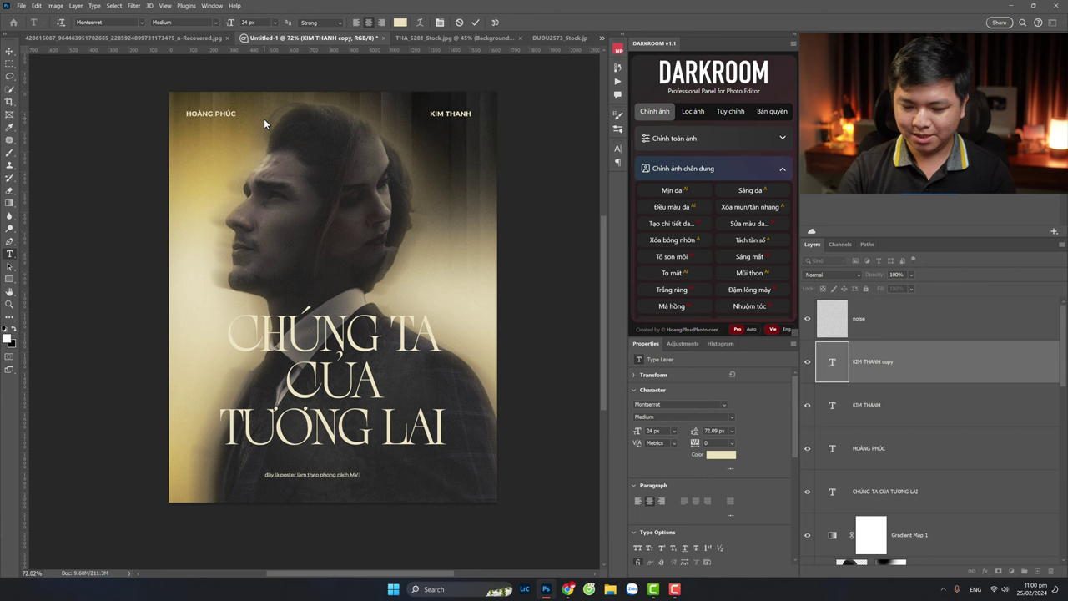
type(" của Sơn T")
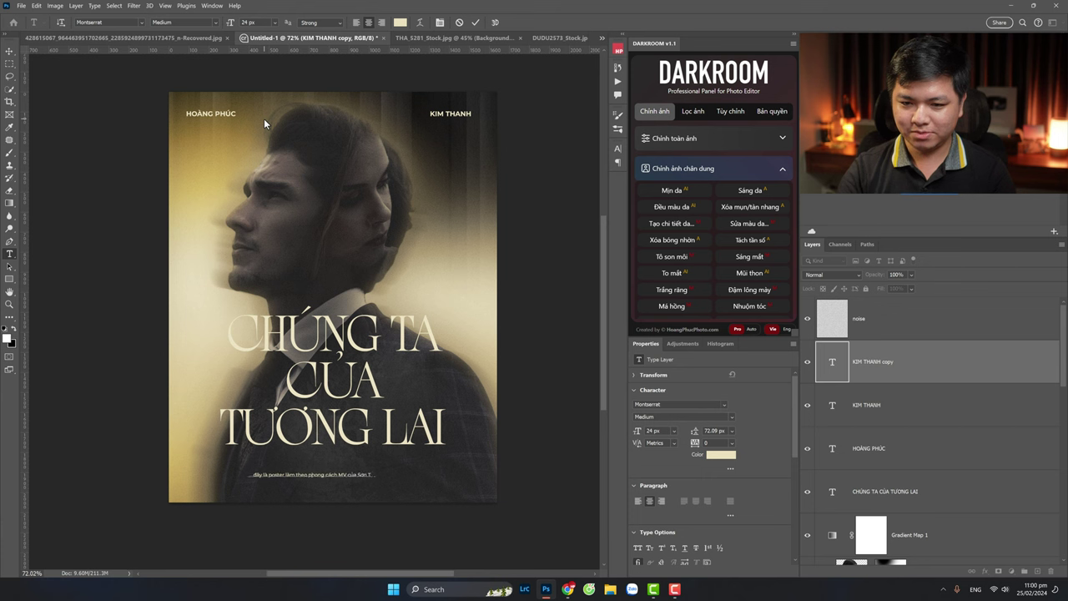
type("ùng MTP")
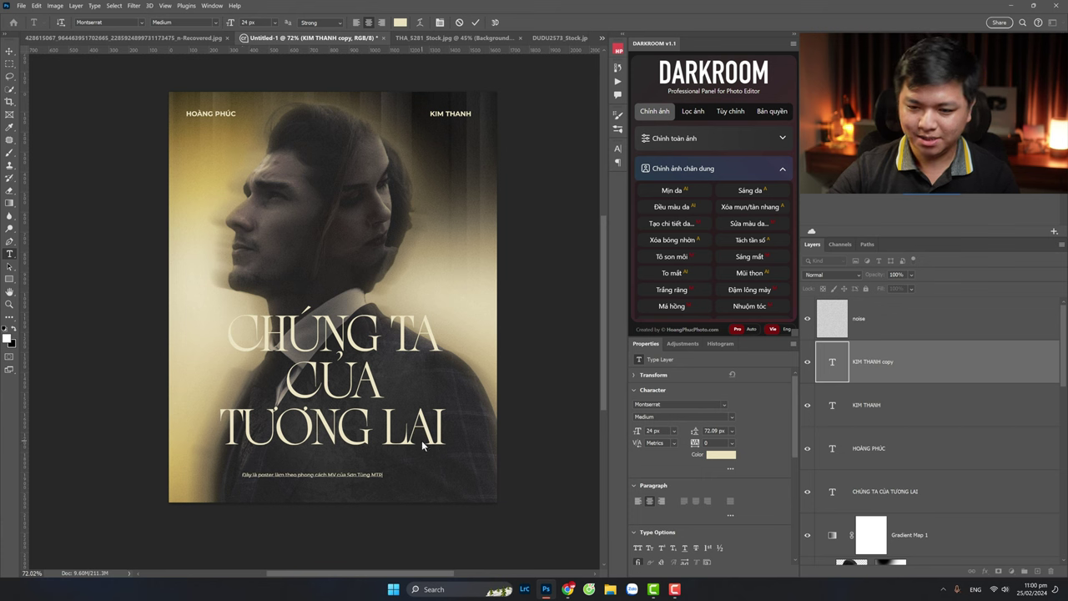
key("Return")
type("Các bạn t")
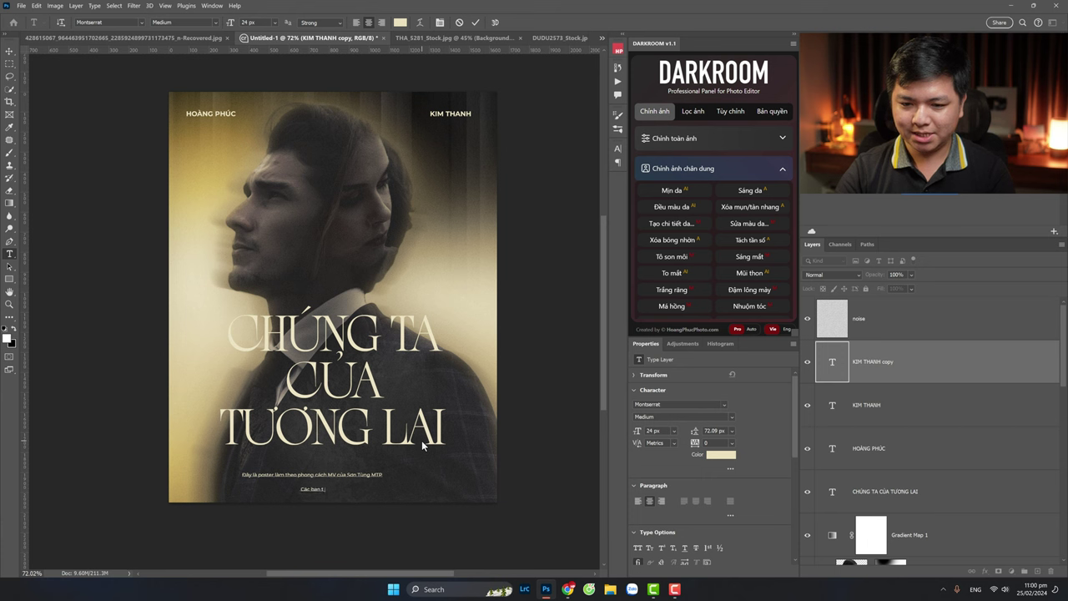
type("ụự đi")
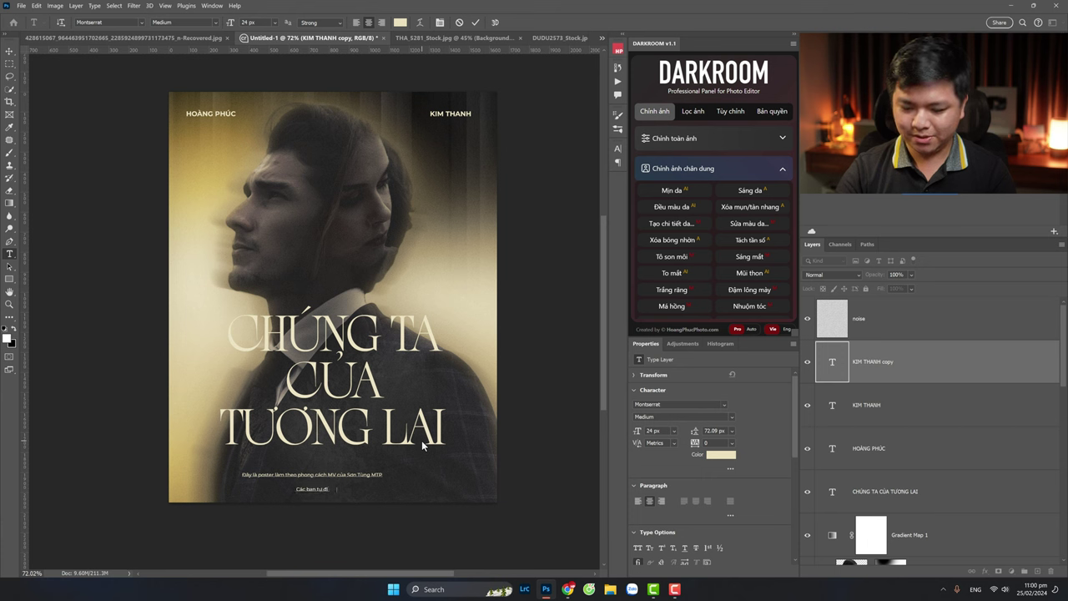
type("ều chỉnh sao cho đẹp nhé")
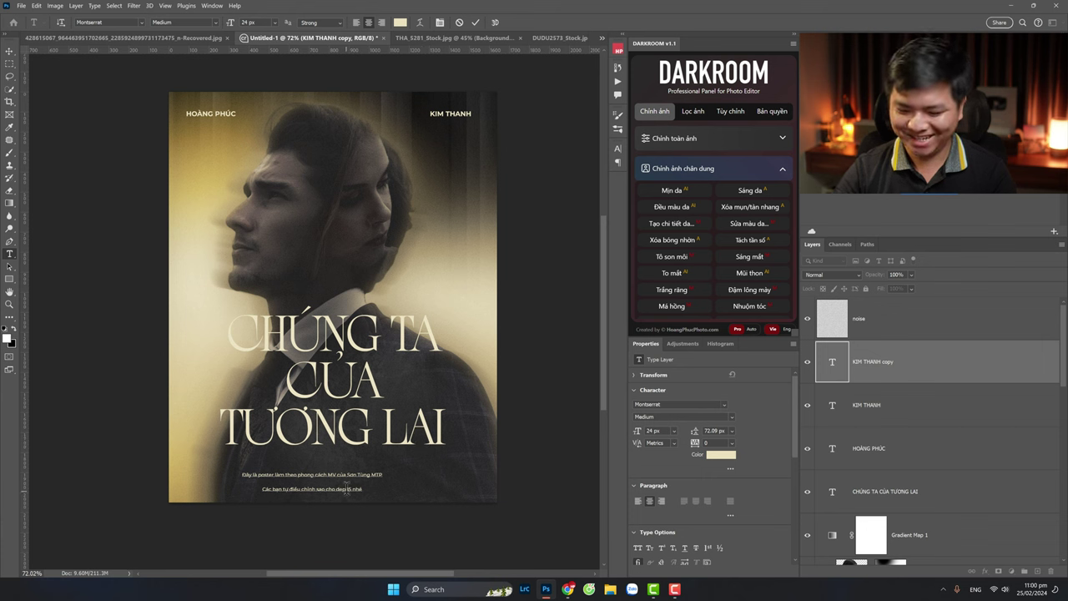
key("BackSpace")
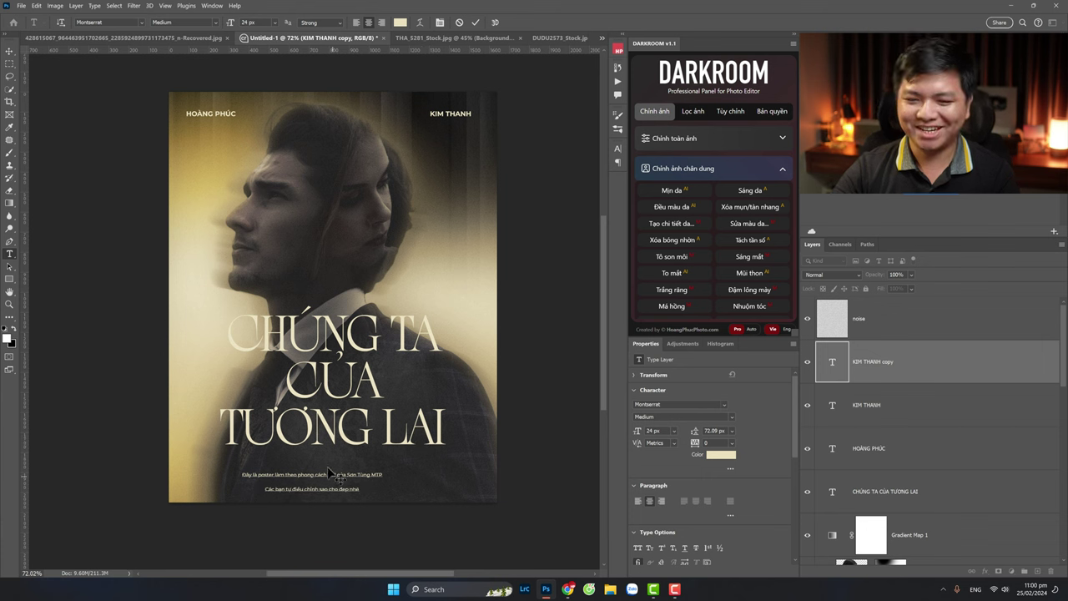
left_click(309, 488)
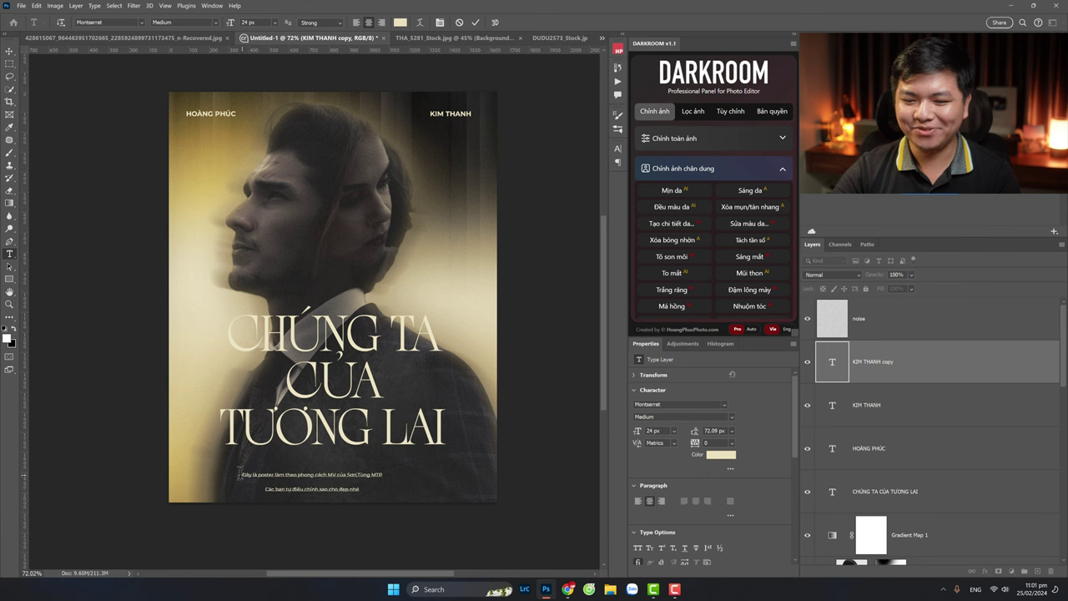
Step: Give both tagline lines Auto leading and tracking 100, then commit the text
left_click_drag(240, 474, 370, 489)
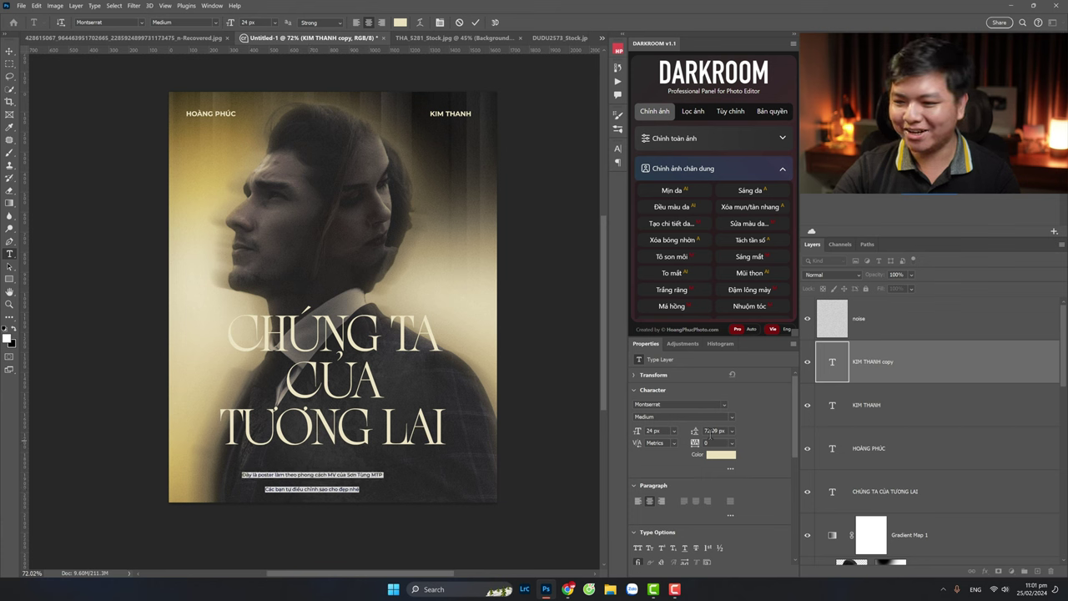
left_click(732, 430)
left_click(723, 275)
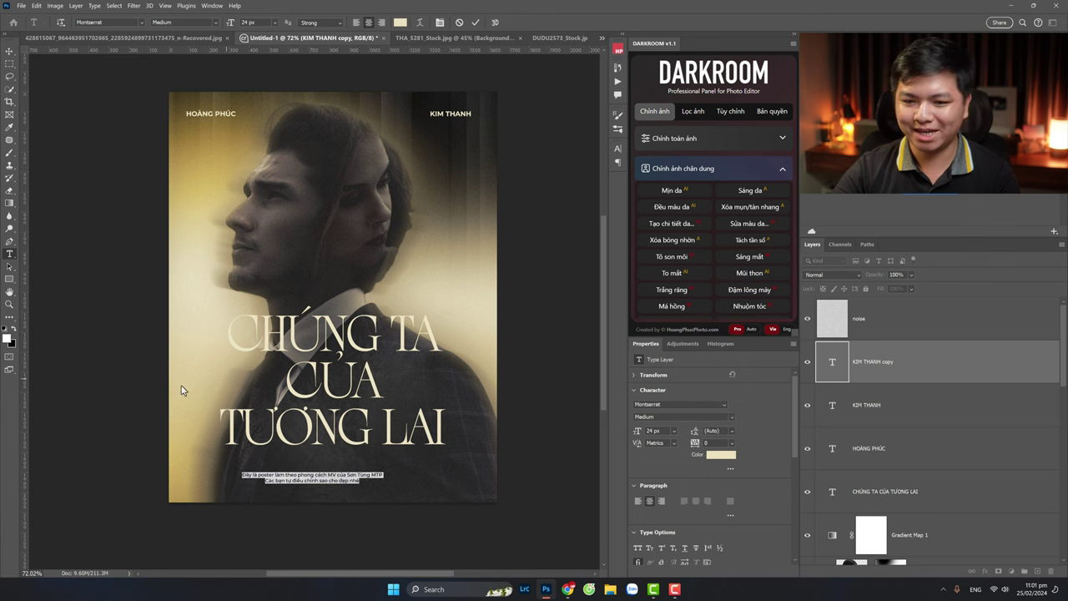
left_click(732, 443)
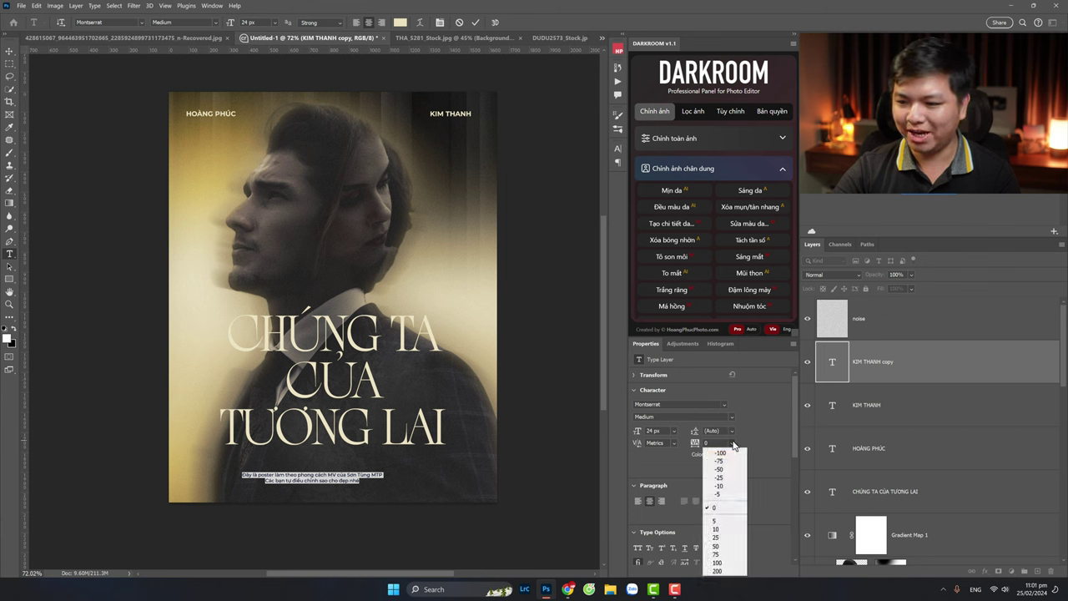
left_click(722, 564)
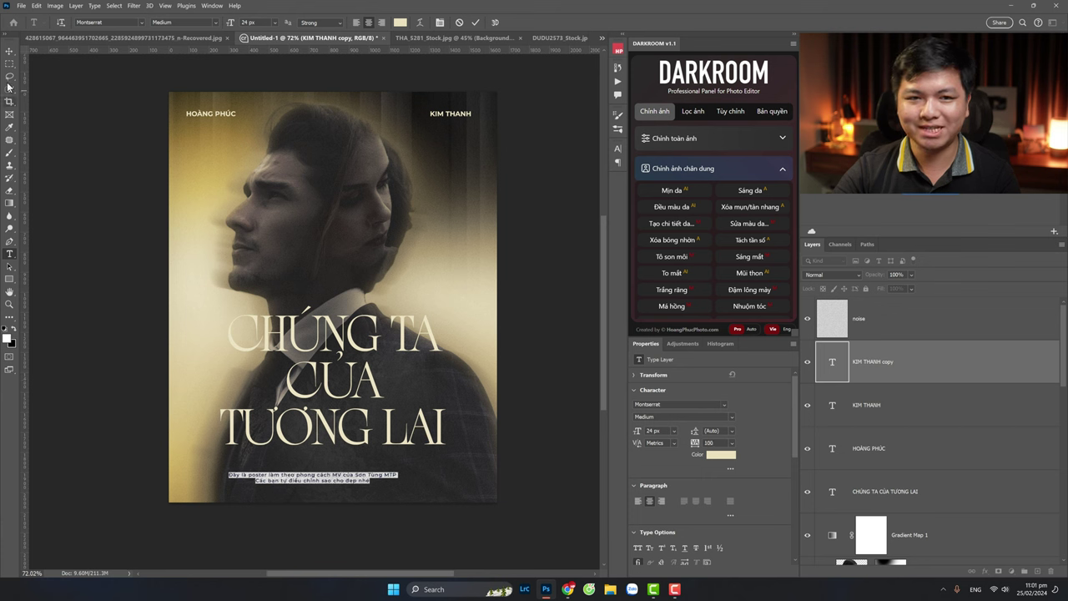
left_click(9, 52)
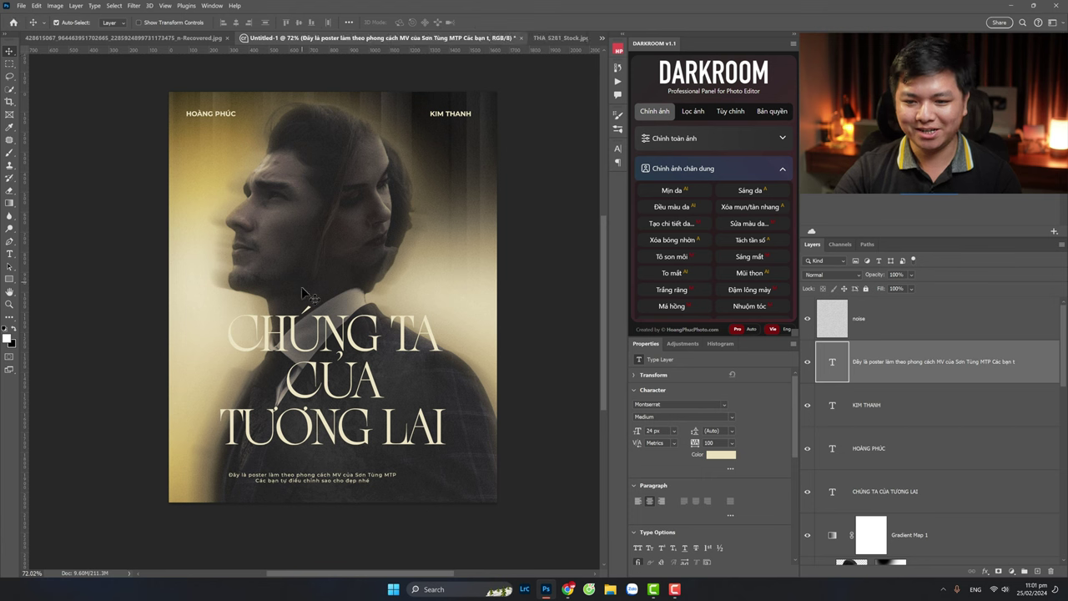
Step: Centre the tagline horizontally on the canvas and raise it about 8 px toward the title
key("ctrl+a")
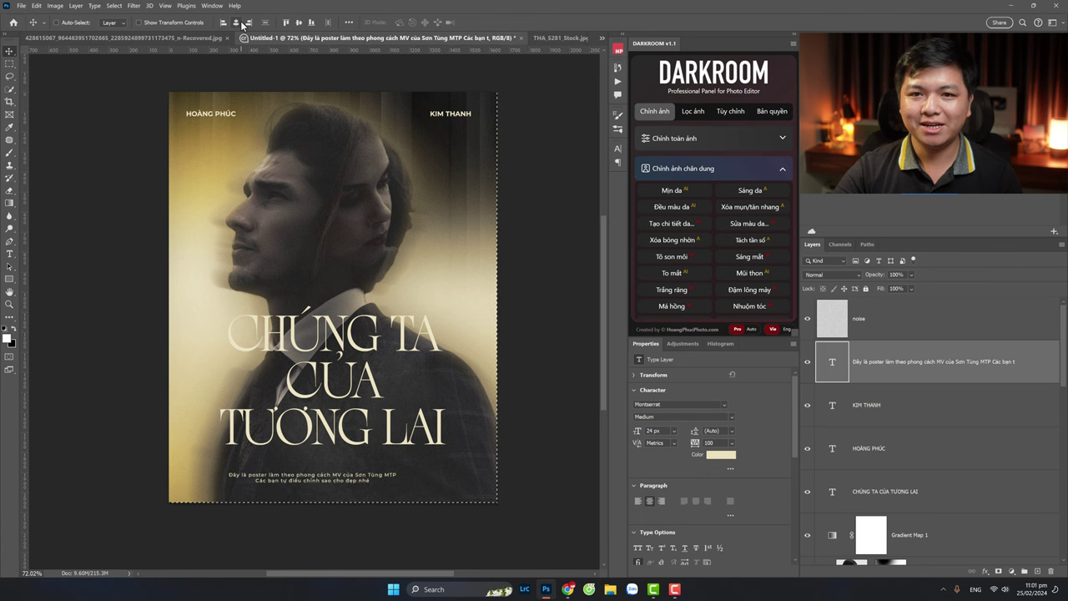
left_click(236, 22)
key("ctrl+d")
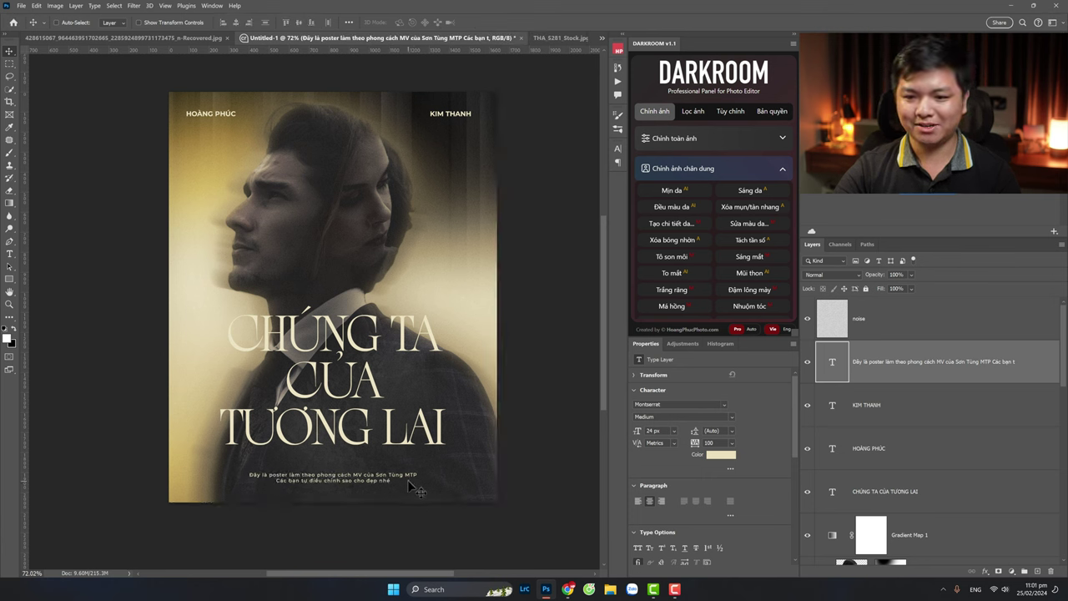
mouse_move(407, 487)
left_mouse_down()
mouse_move(407, 476)
mouse_move(408, 485)
left_mouse_up()
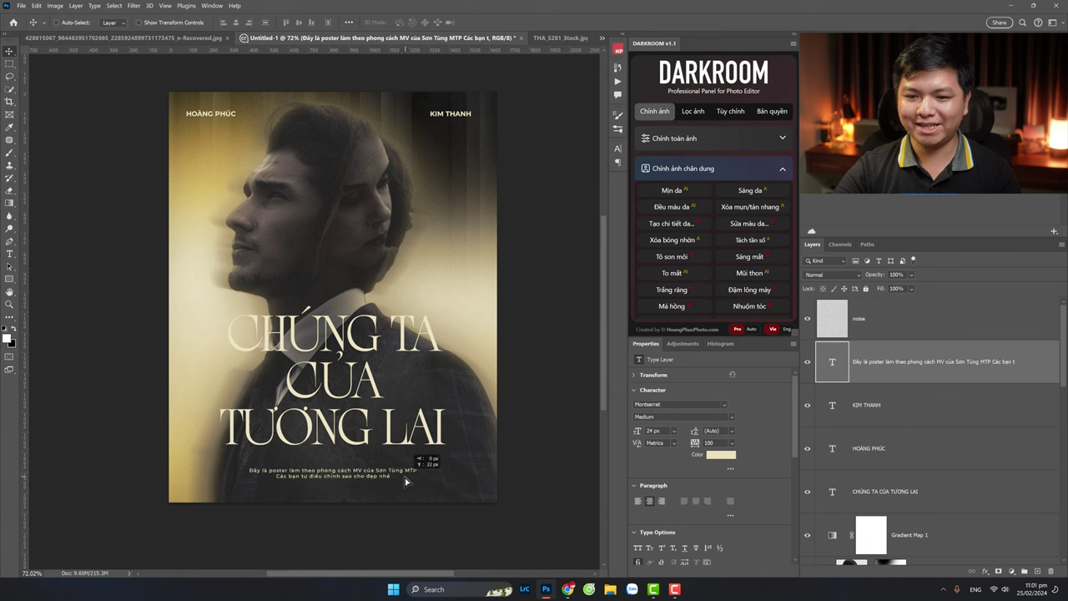
left_click_drag(407, 485, 406, 478)
key("z")
left_click_drag(367, 303, 360, 312)
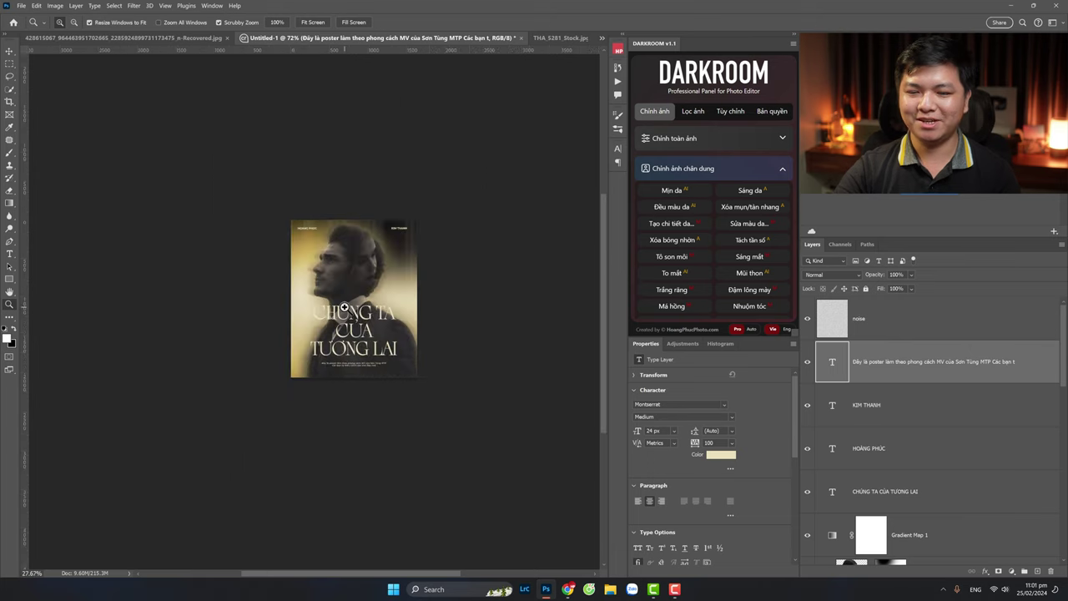
left_click(359, 314)
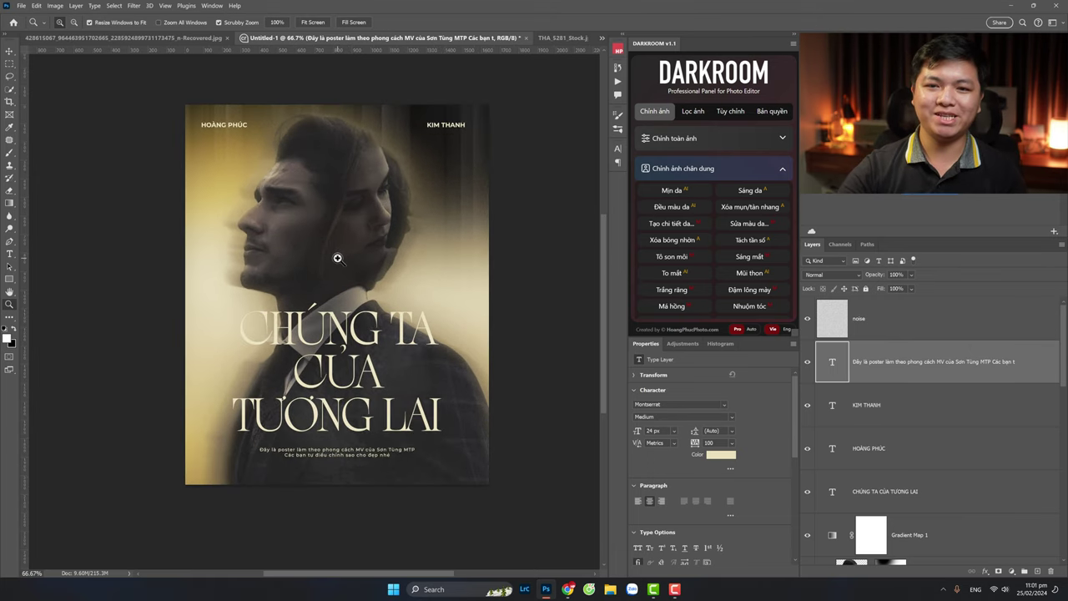